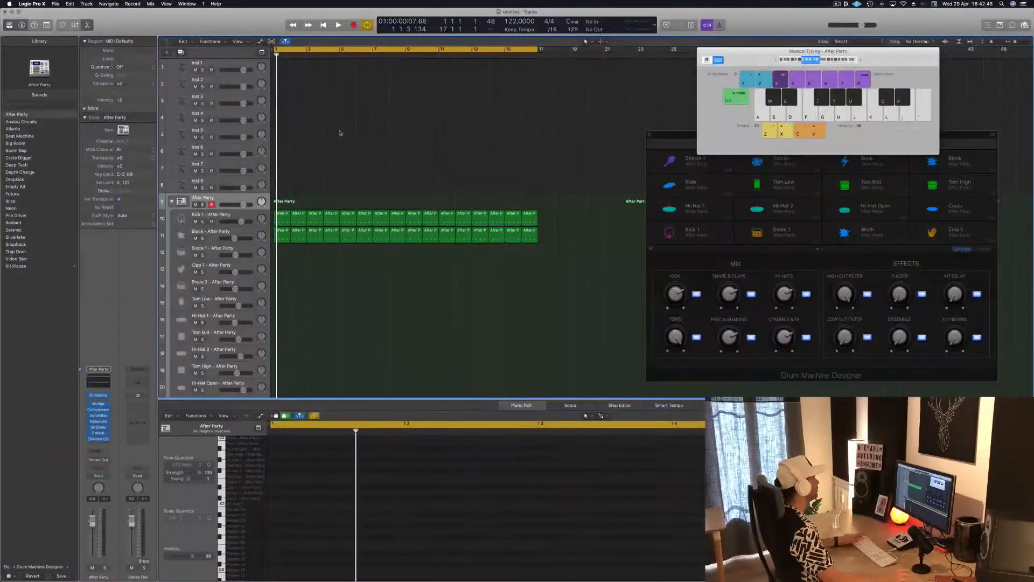
Step: Play the beat and select the Block - After Party track with its regions
left_click(244, 229)
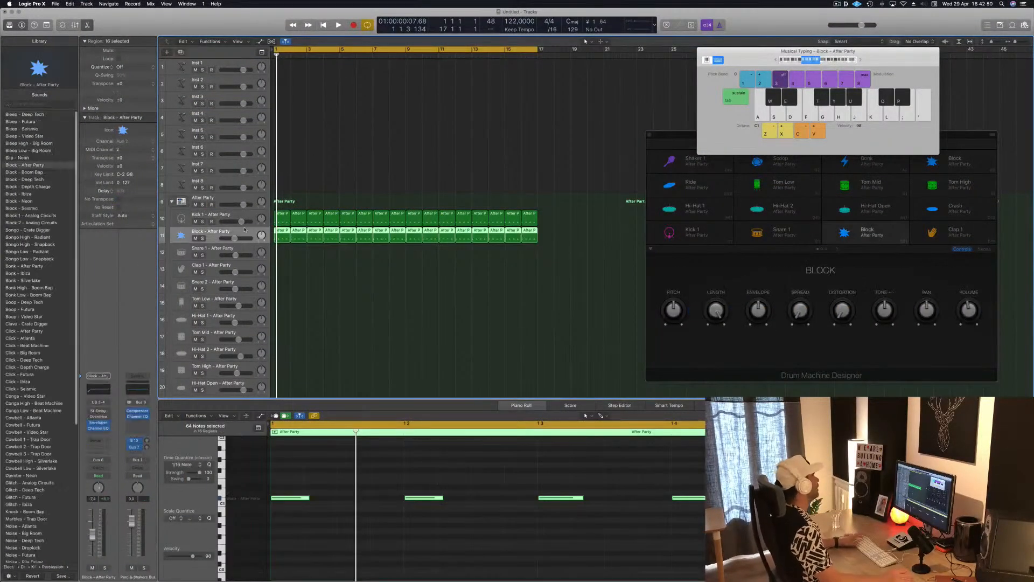
left_click(402, 311)
key("space")
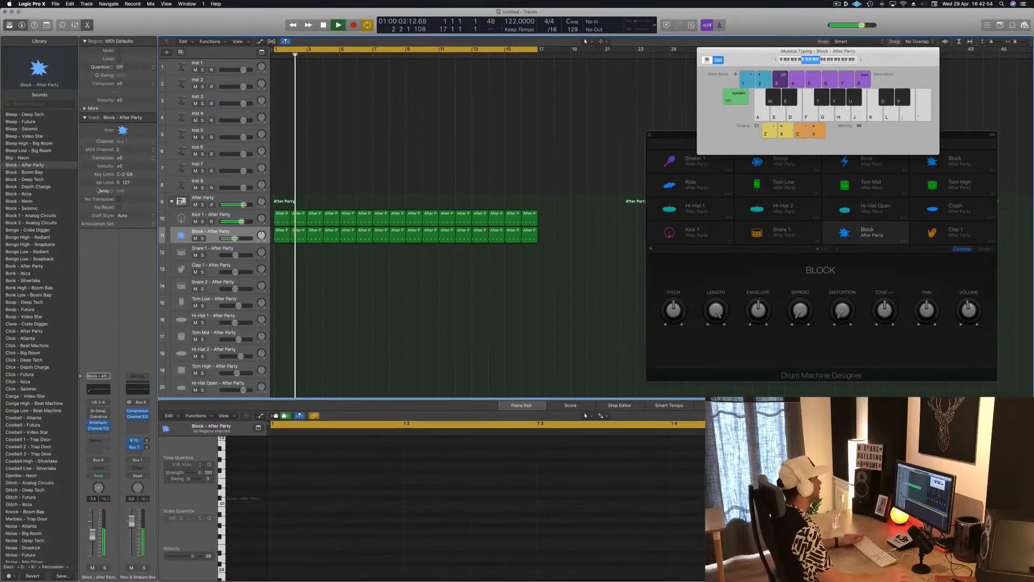
key("Return")
left_click(241, 232)
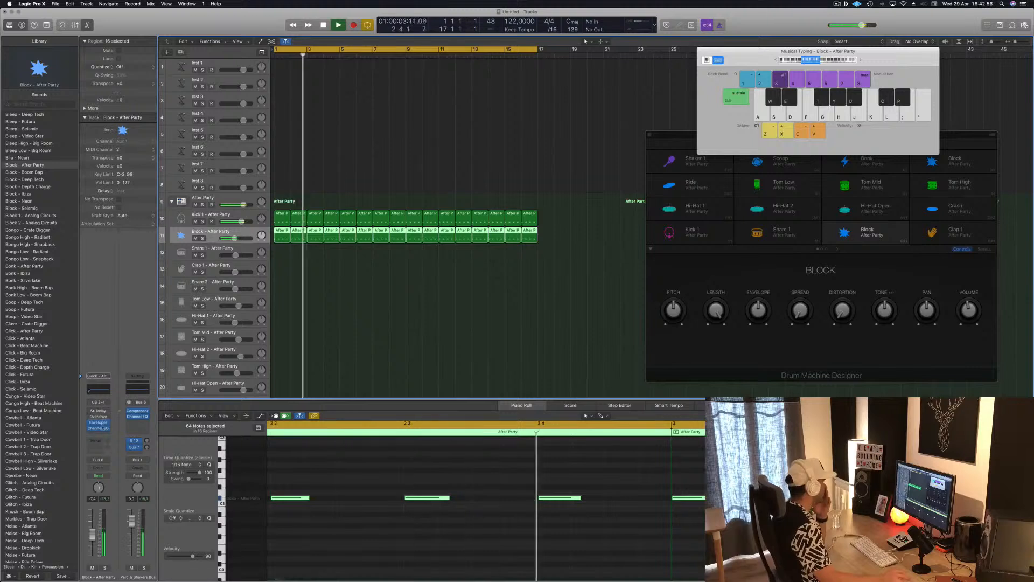
Step: Add a send to Bus 3 on the Block track's channel strip
left_click(97, 440)
mouse_move(101, 453)
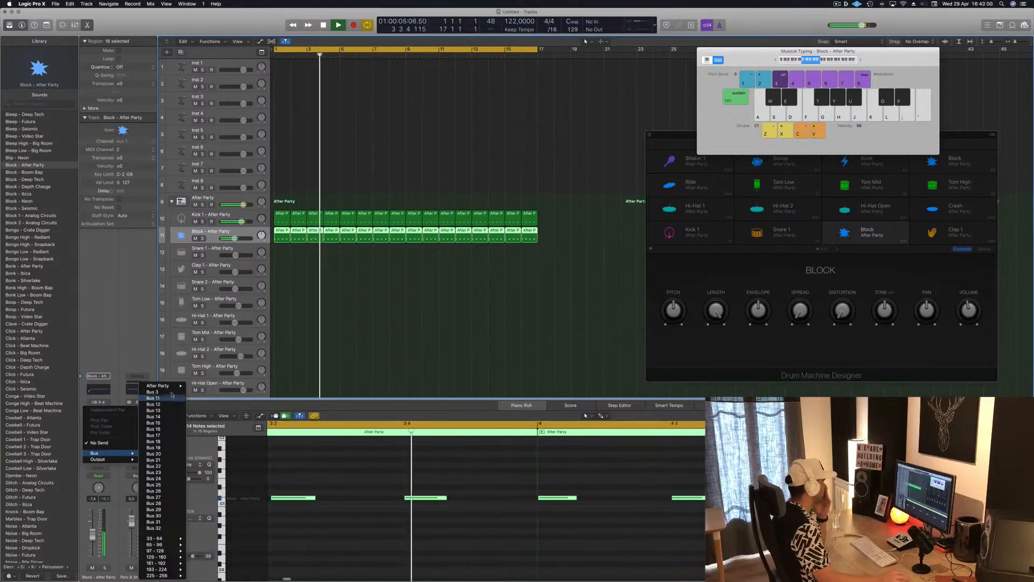
left_click(123, 293)
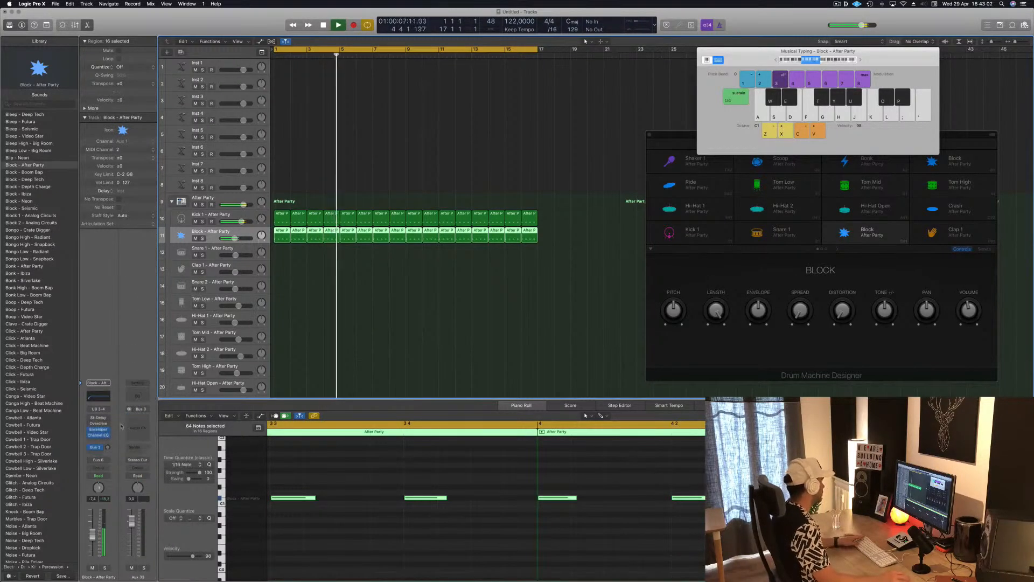
Step: Insert a stereo Delay Designer on the new aux channel and raise the Block track's send level to it
left_click(133, 422)
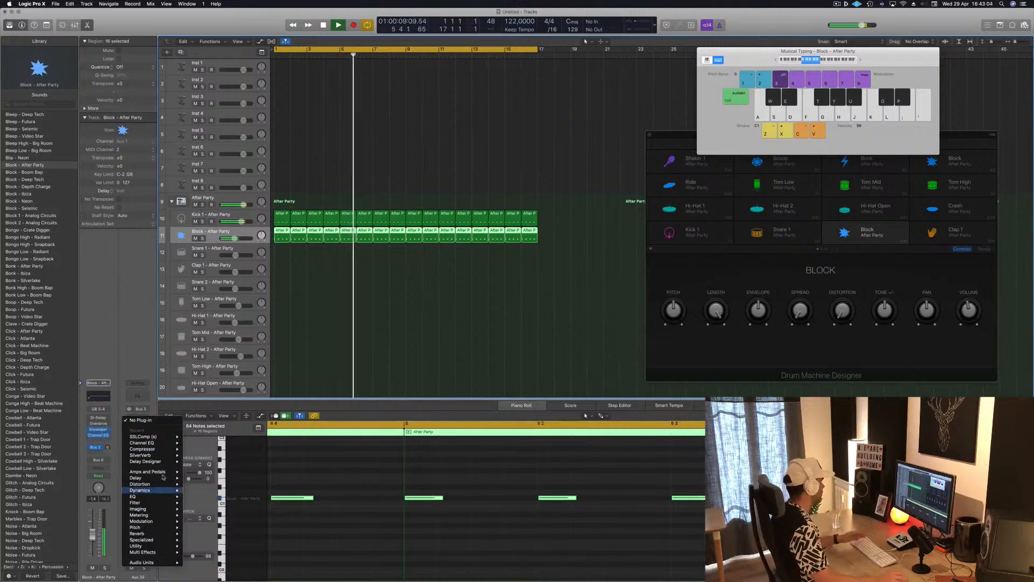
mouse_move(162, 478)
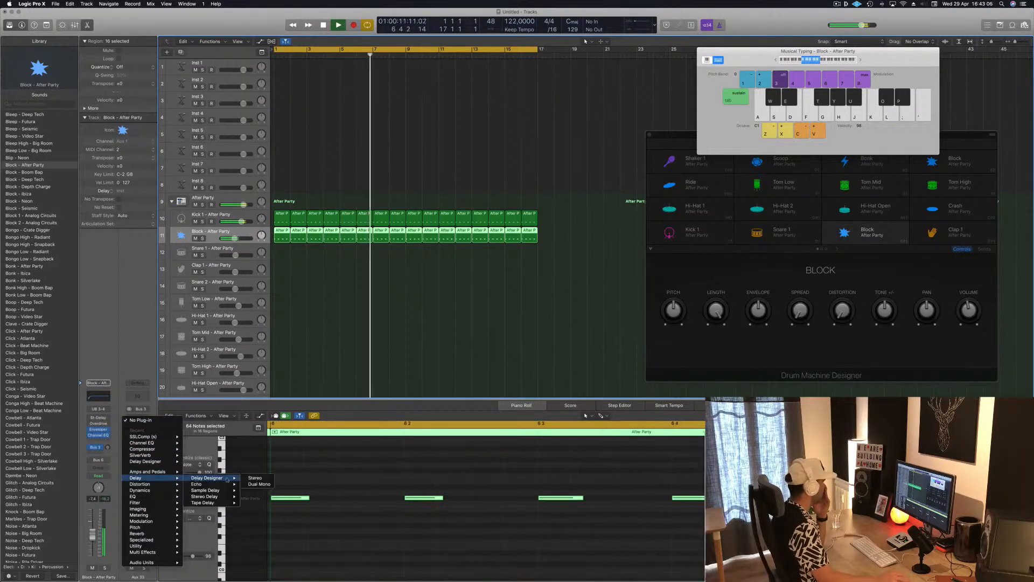
left_click(255, 478)
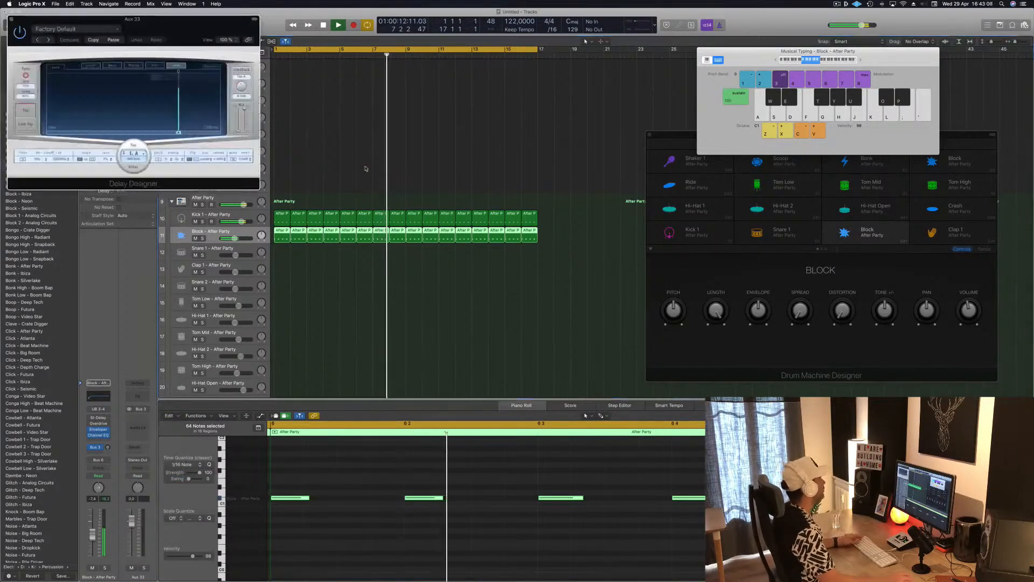
left_click_drag(116, 38, 311, 65)
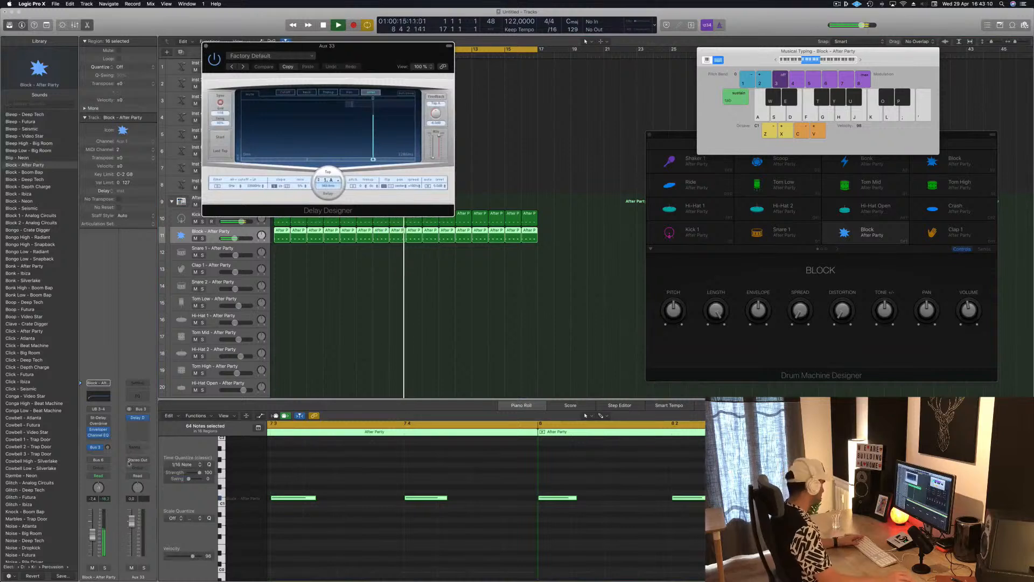
left_click_drag(108, 447, 112, 417)
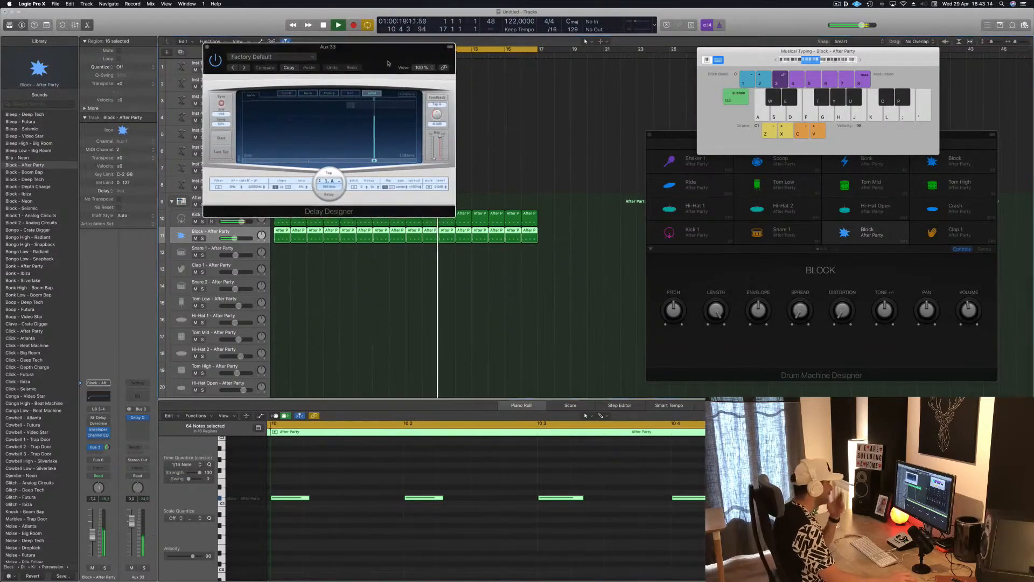
Step: Load the 1/16 Filter Pan preset from Simple Filtered in Delay Designer and adjust the Block track's send level
left_click_drag(374, 53, 404, 82)
left_click(277, 86)
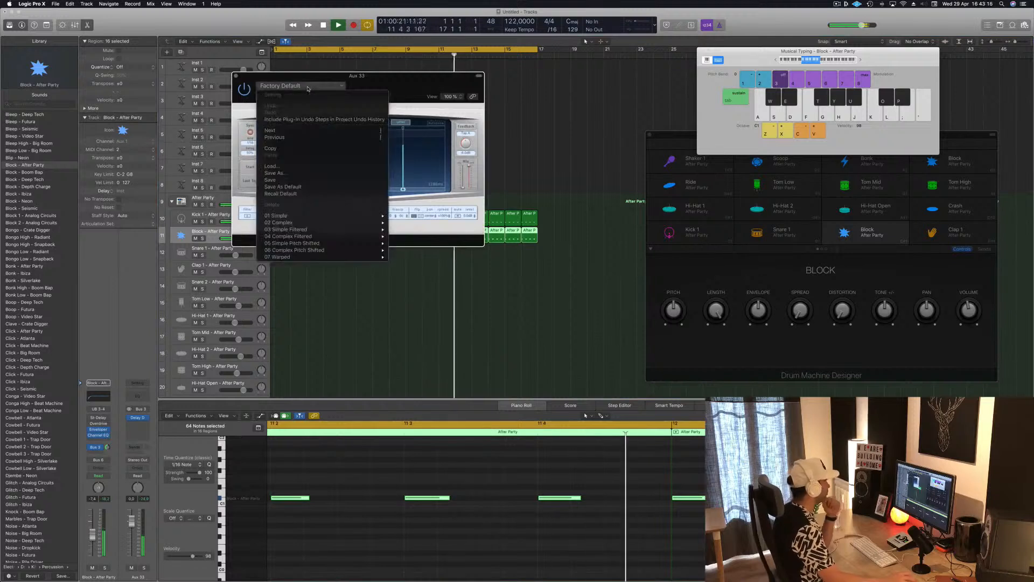
mouse_move(304, 243)
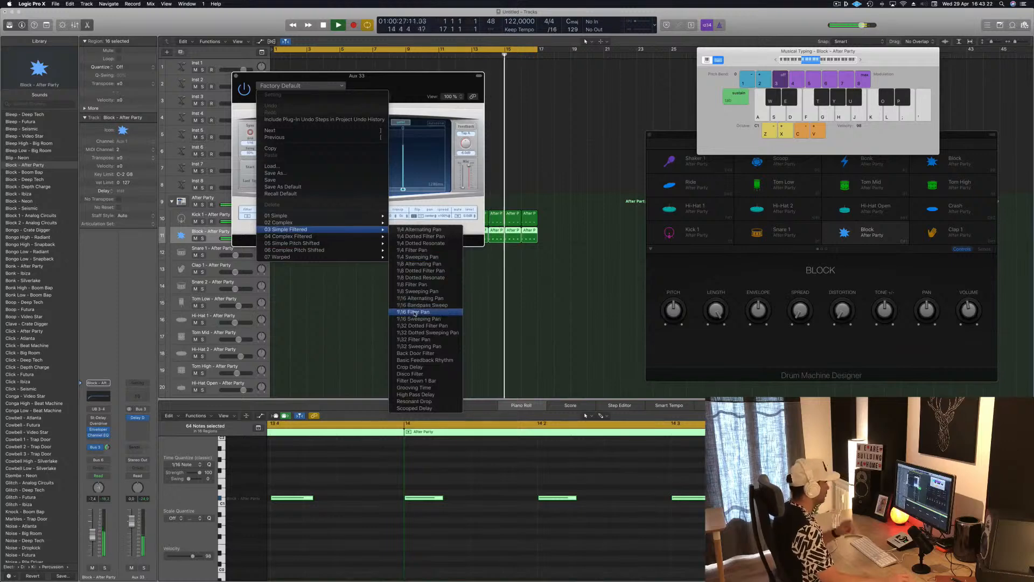
left_click(413, 311)
left_click_drag(350, 75, 541, 144)
left_click_drag(639, 110, 632, 78)
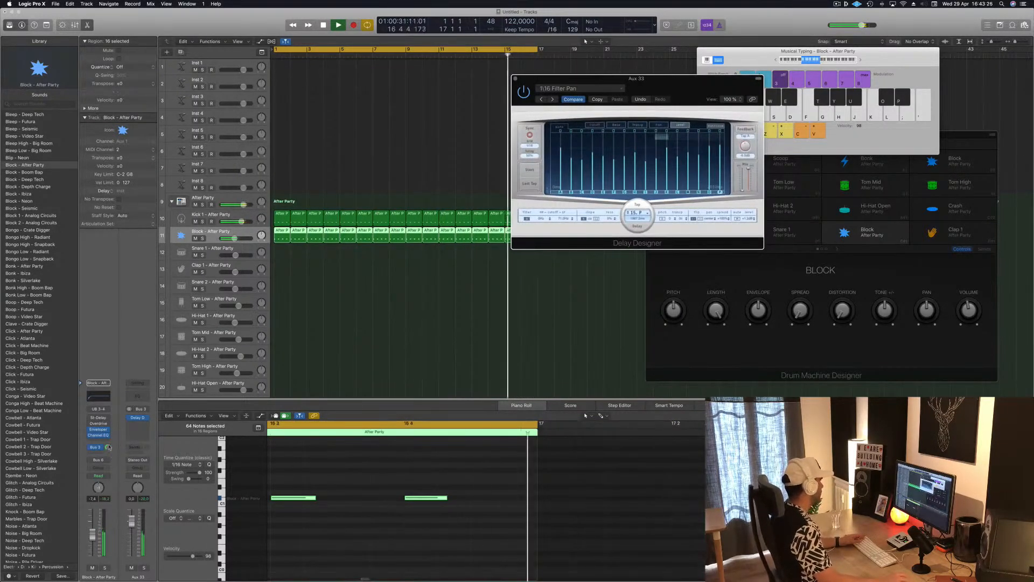
mouse_move(108, 447)
left_mouse_down()
mouse_move(109, 466)
mouse_move(110, 451)
left_mouse_up()
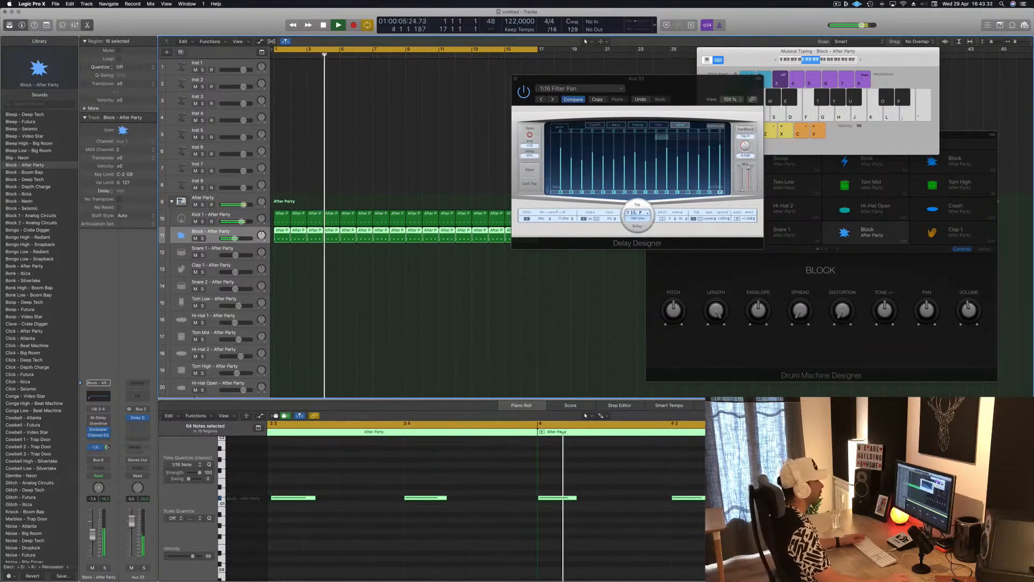
Step: Load the Electric Delay preset from the Warped category in Delay Designer and adjust the Block track's send level
left_click_drag(587, 105, 429, 139)
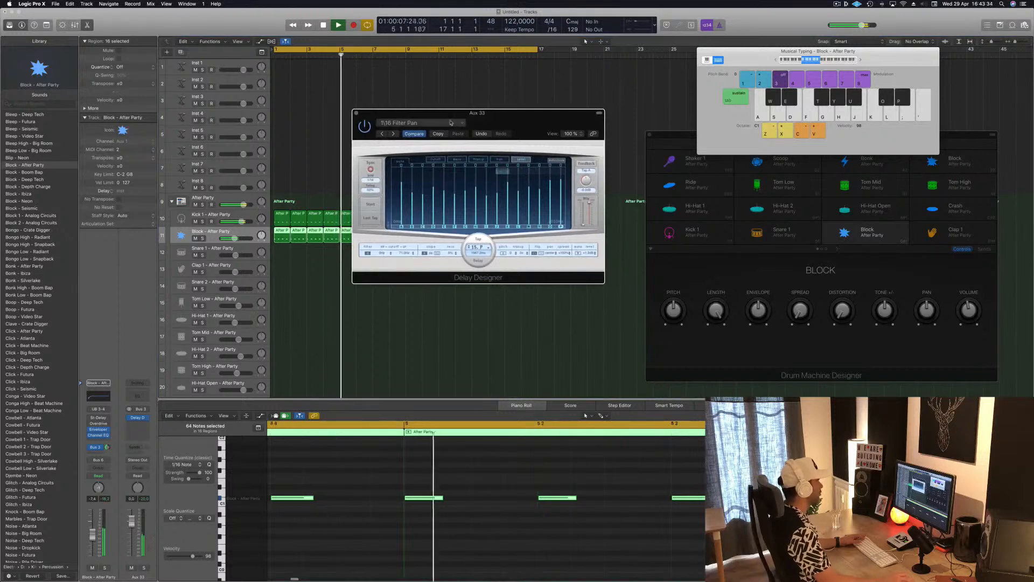
left_click(412, 123)
mouse_move(449, 275)
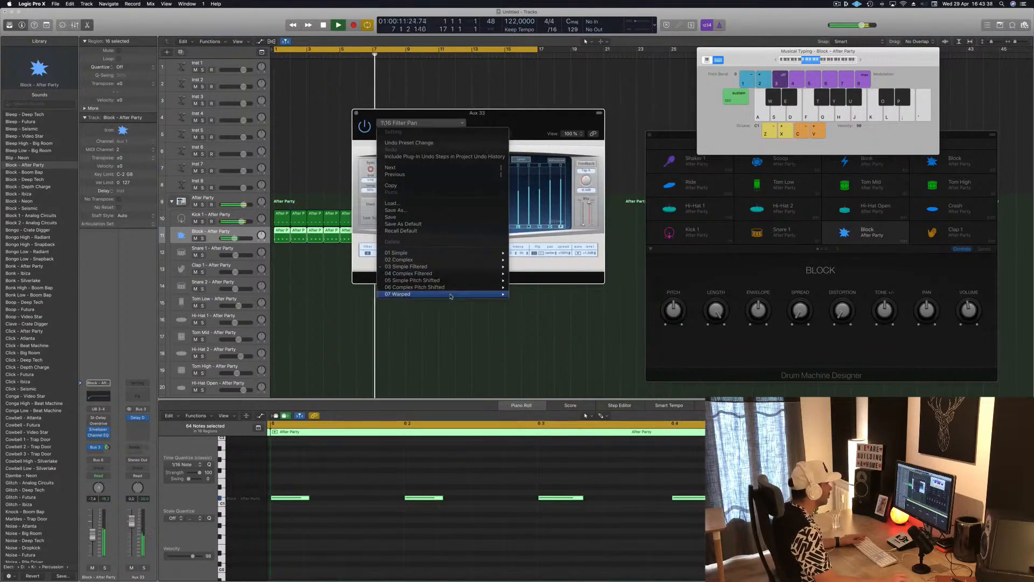
mouse_move(449, 294)
left_click(540, 342)
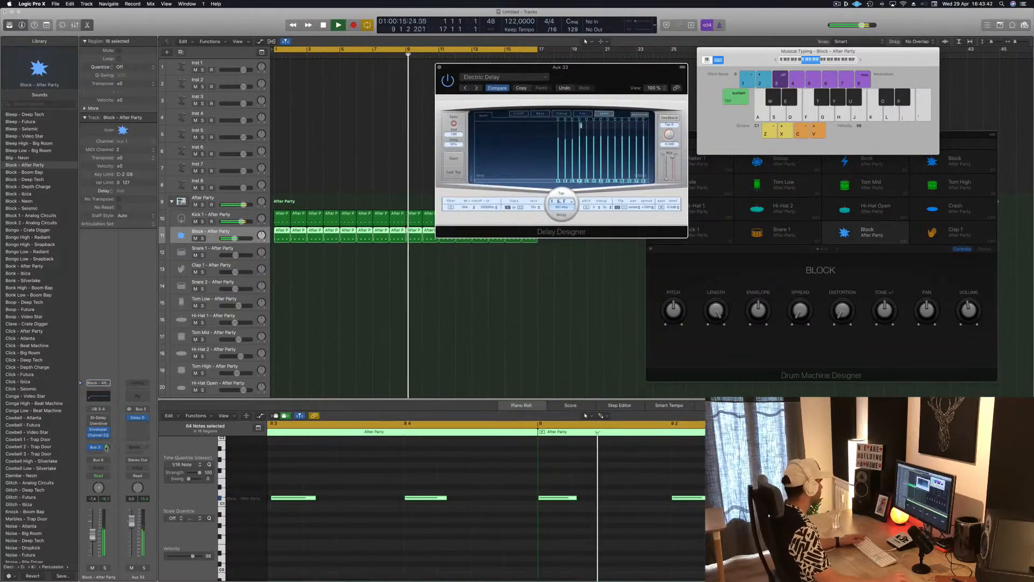
left_click_drag(107, 448, 107, 456)
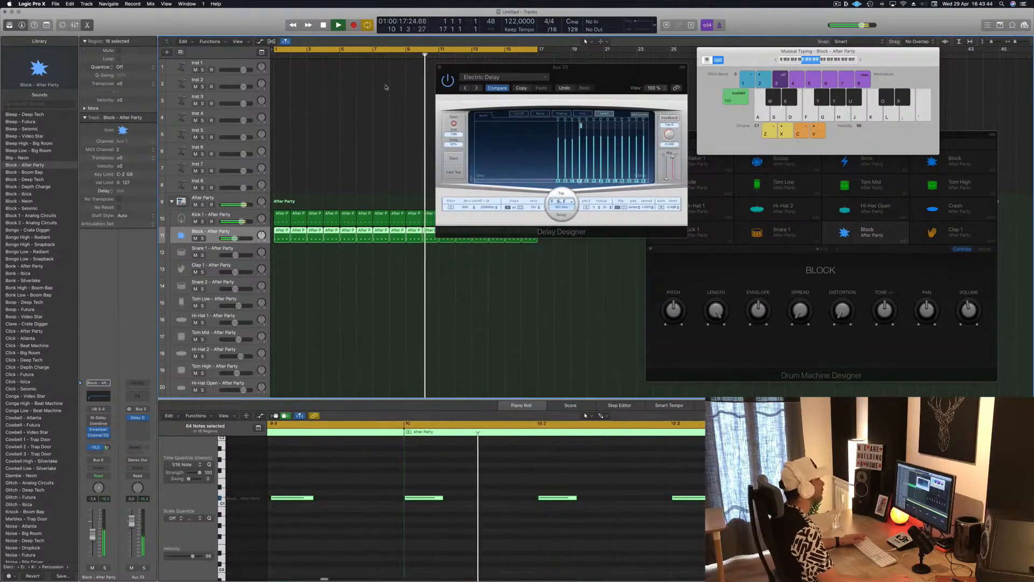
Step: Advance Delay Designer to the Falling Rumble preset and raise the Block track's send level
left_click(570, 75)
key("bracketright")
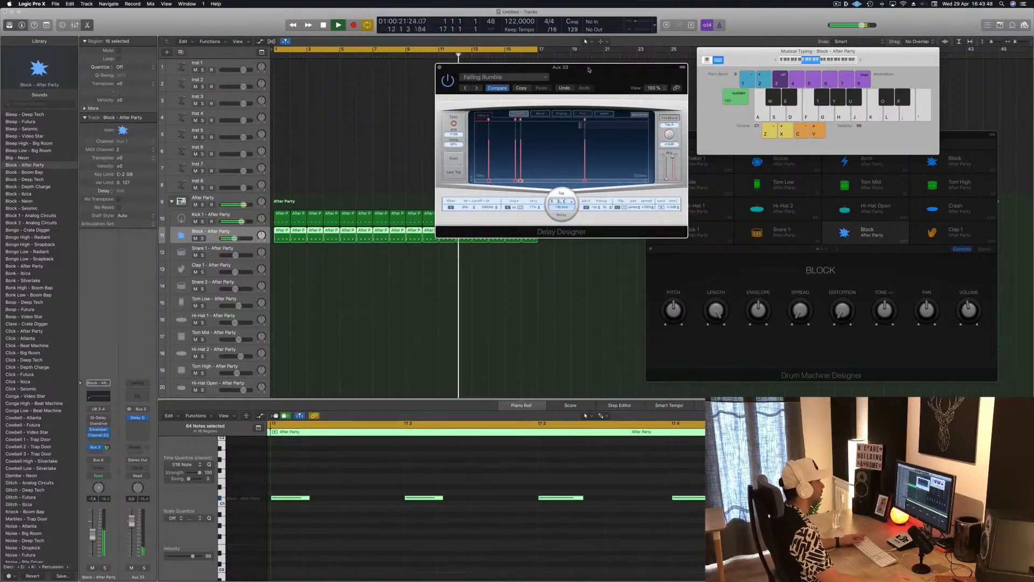
left_click_drag(503, 75, 498, 187)
left_click_drag(107, 448, 109, 437)
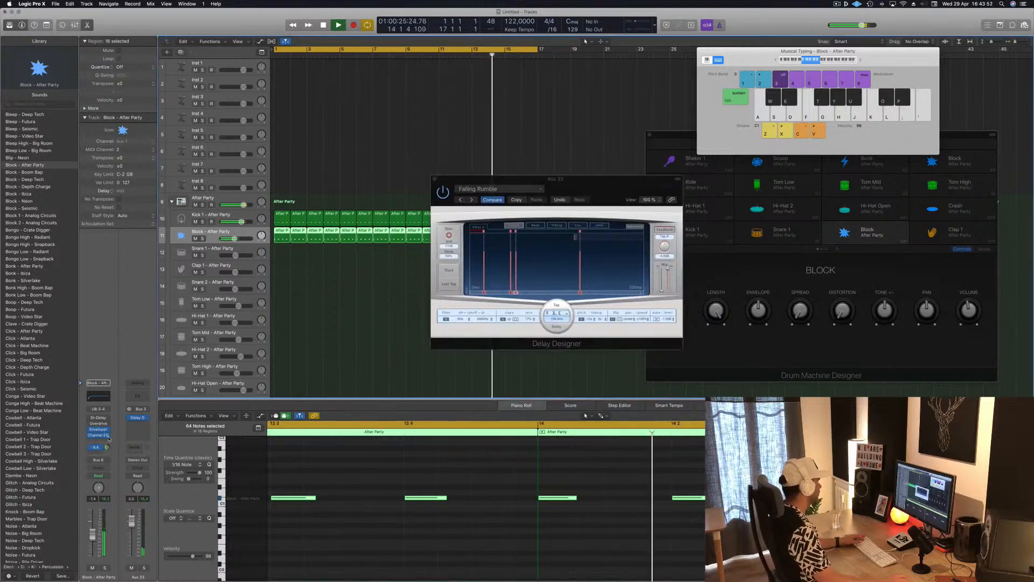
Step: Audition the following Delay Designer presets, including Glass, Knick Knack and Randomize, and settle on Resonant Pitch Climber
left_click_drag(478, 202, 369, 199)
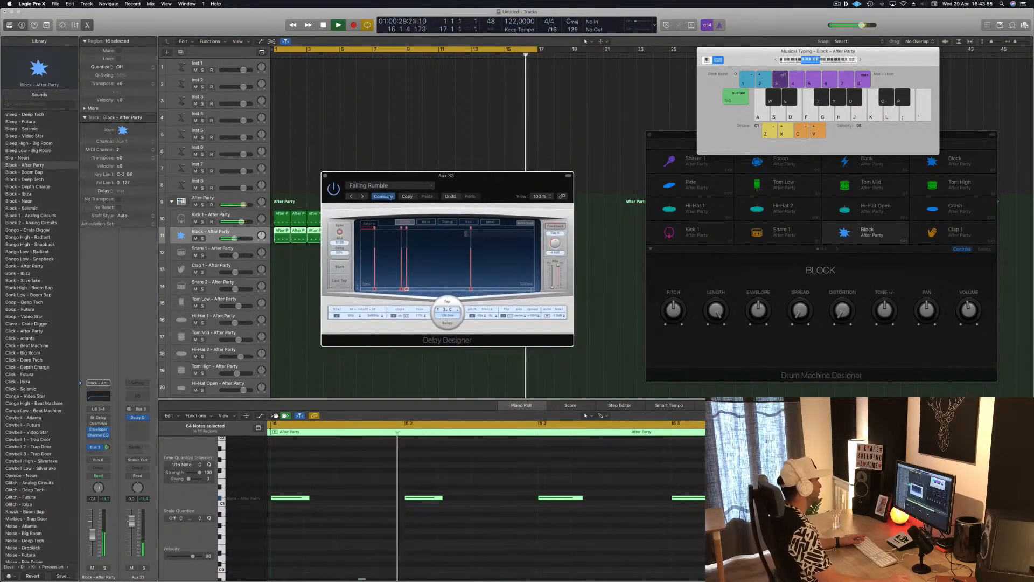
left_click(364, 196)
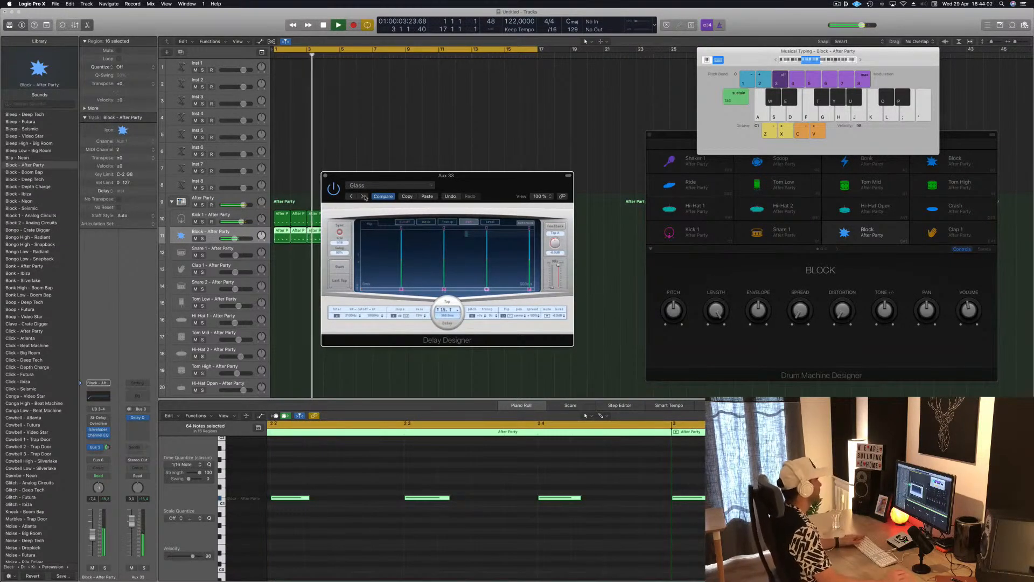
left_click(363, 196)
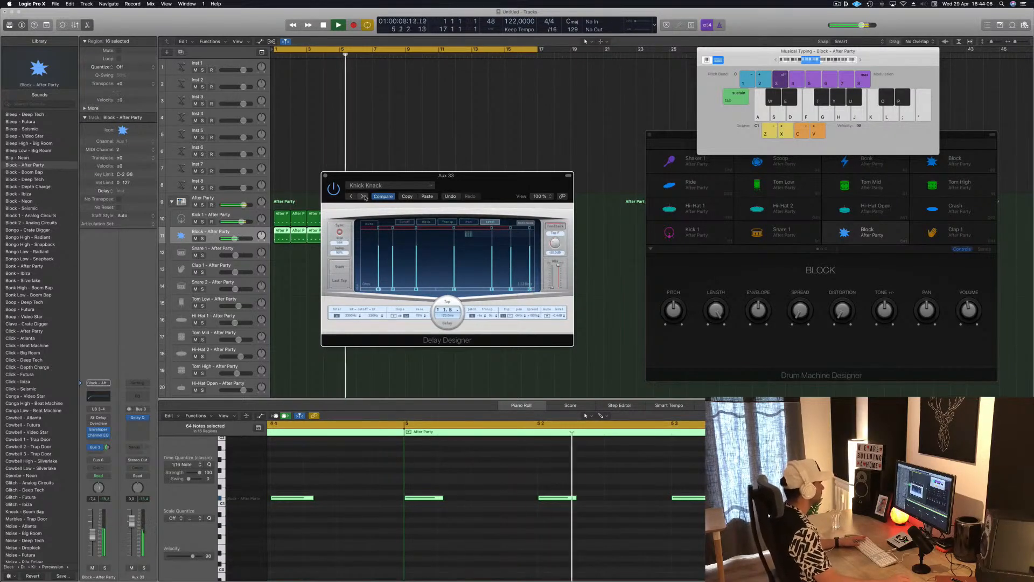
left_click(363, 196)
left_click_drag(496, 185, 536, 165)
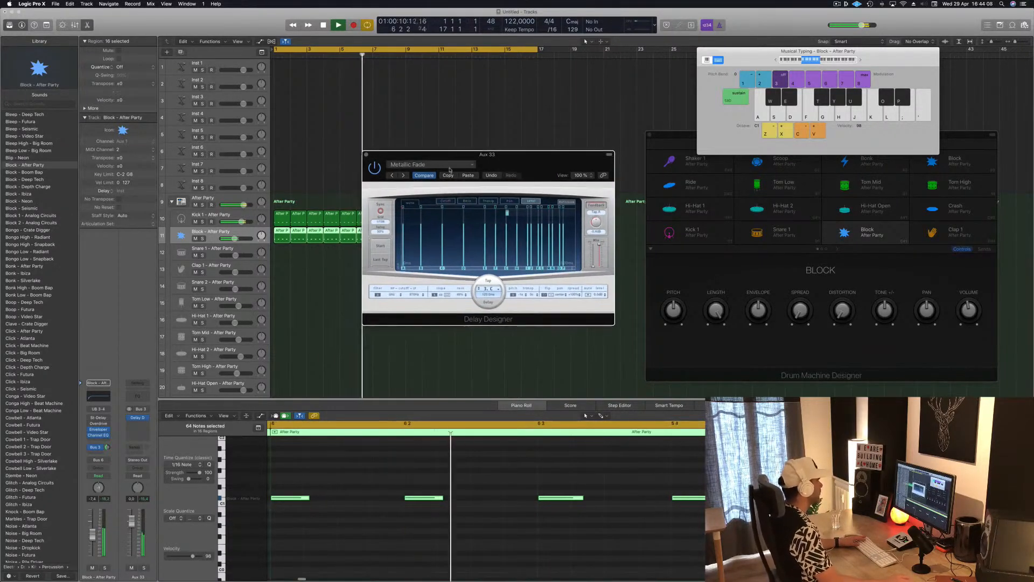
left_click(402, 175)
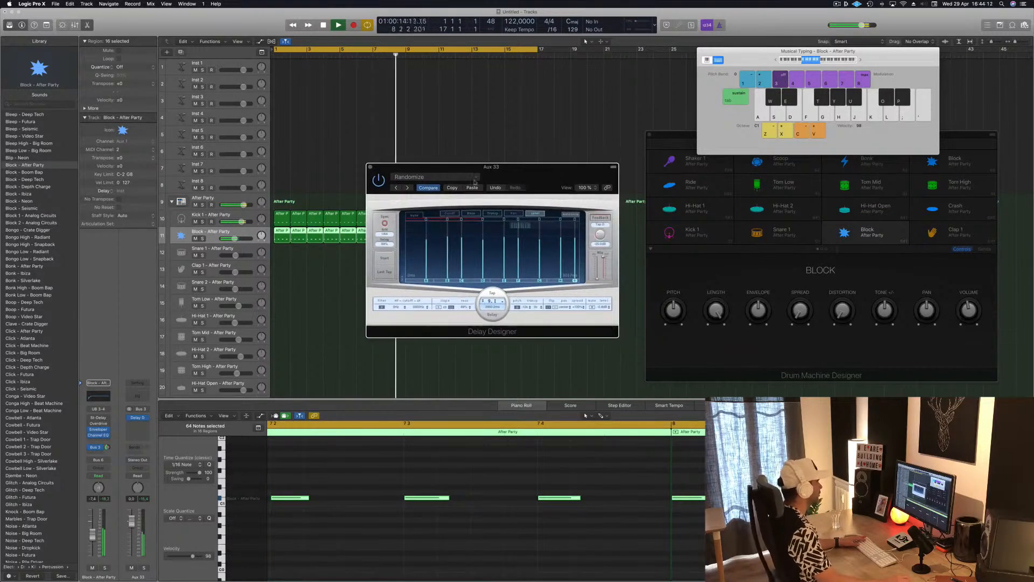
left_click(409, 188)
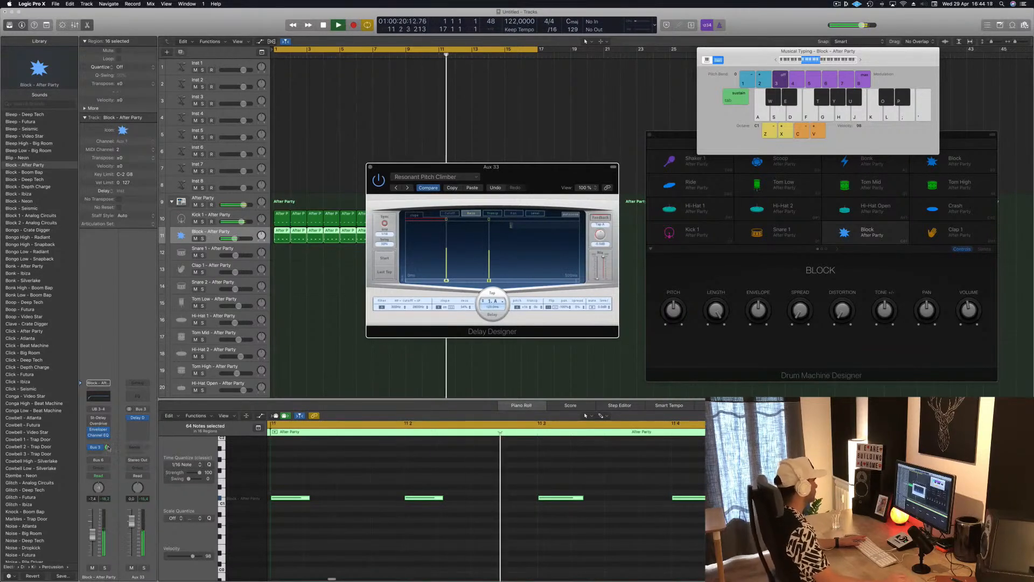
Step: Lower the Block track's Bus 3 send level and move the Delay Designer window away from the regions
mouse_move(108, 448)
left_mouse_down()
mouse_move(107, 469)
mouse_move(109, 456)
left_mouse_up()
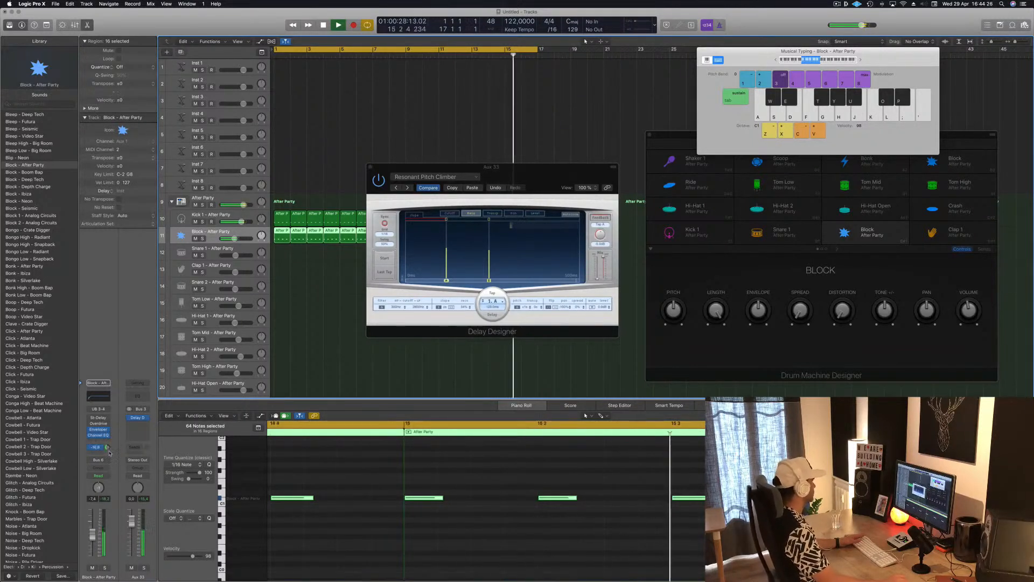
left_click_drag(109, 462, 109, 467)
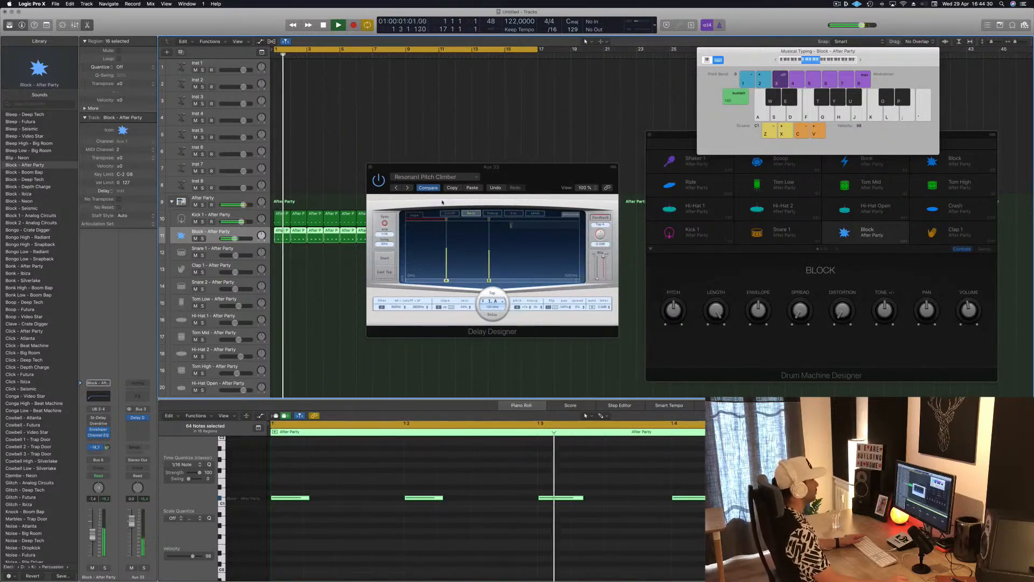
left_click_drag(520, 175, 715, 153)
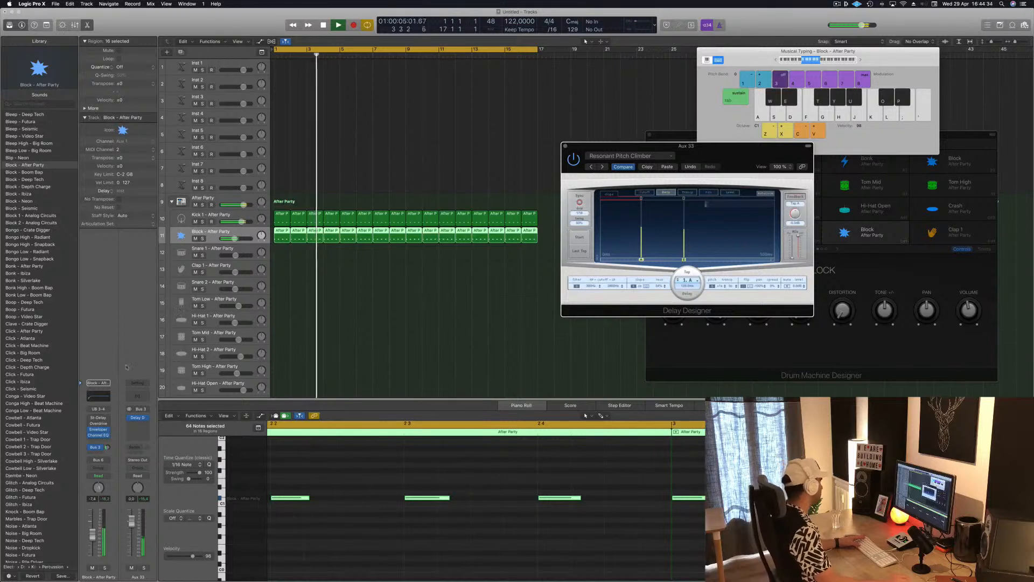
Step: Set the Block track's automation mode to Touch and stop playback
left_click(107, 477)
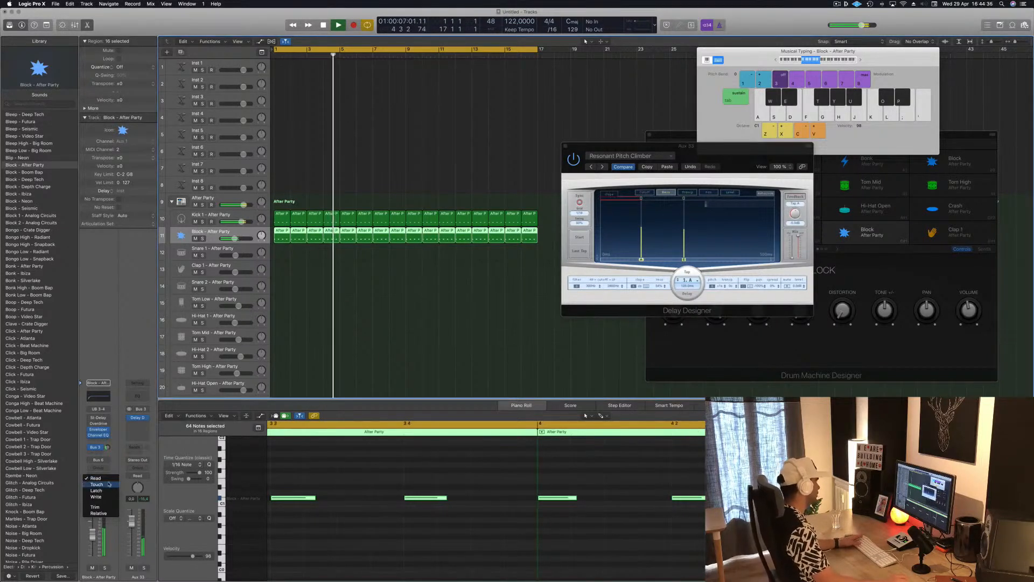
left_click(108, 484)
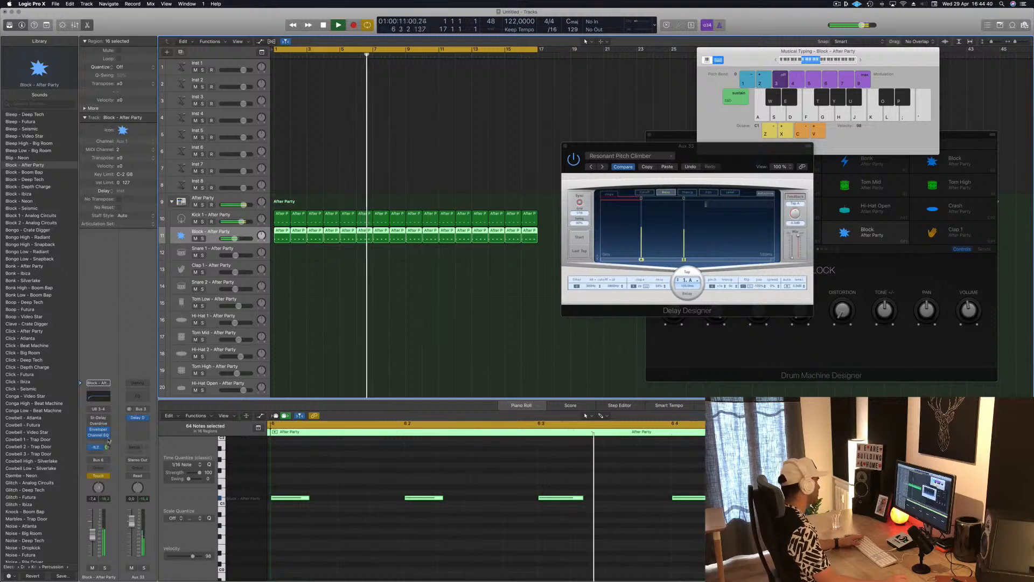
key("space")
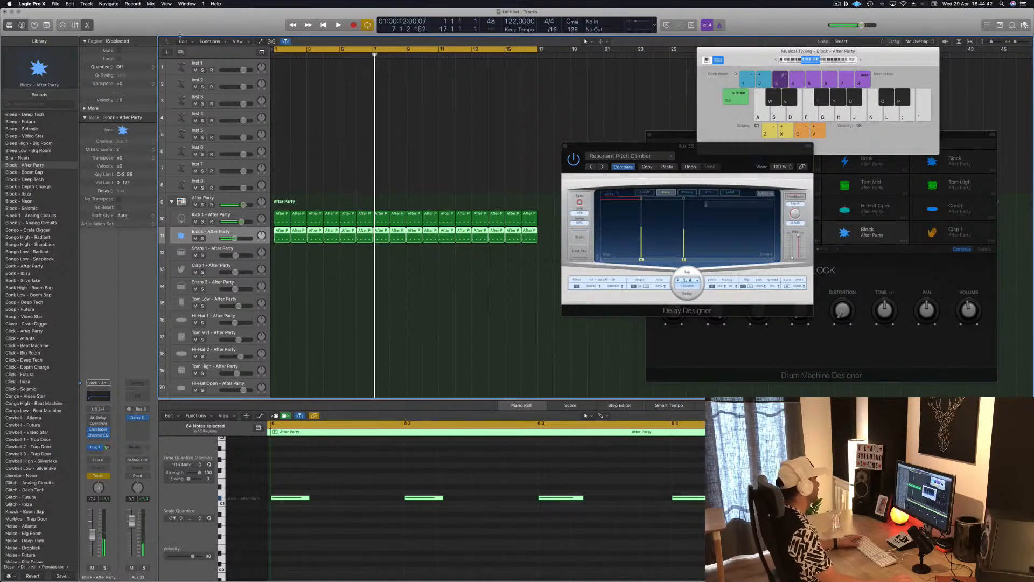
Step: Show the toolbar, turn on Track Zoom to enlarge the Block track, and deselect all regions
key("ctrl+alt+super+t")
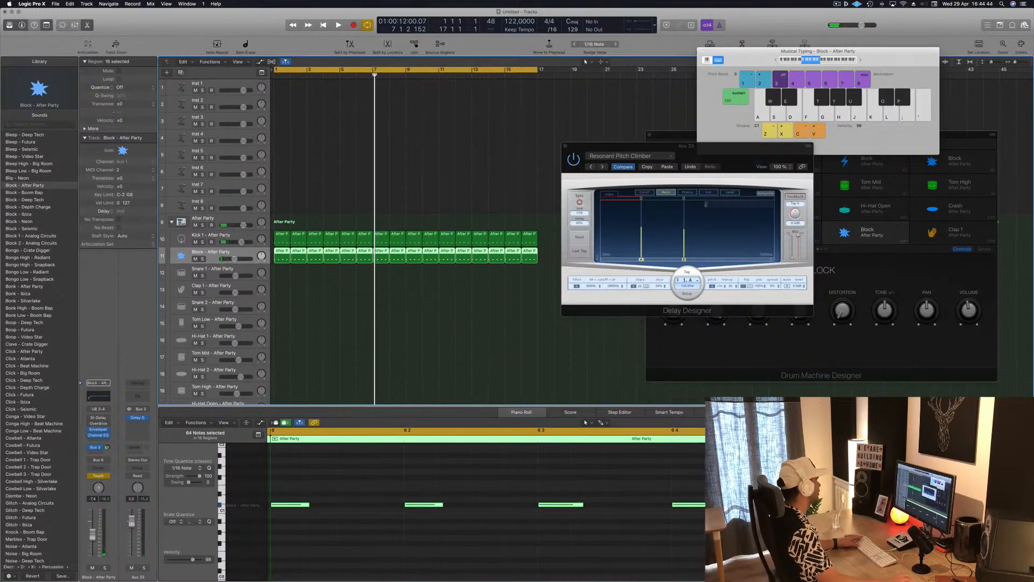
left_click(115, 44)
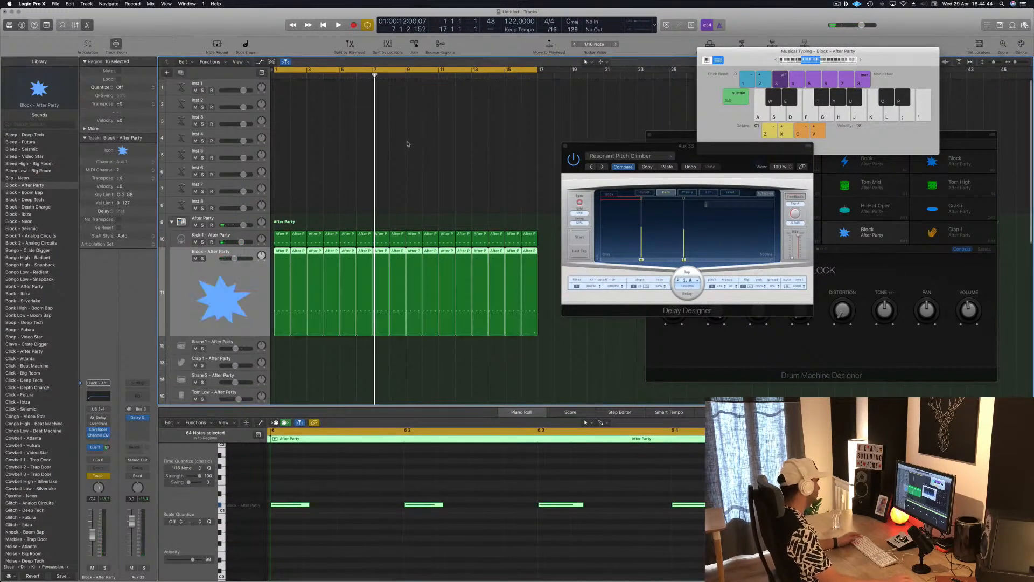
left_click(340, 181)
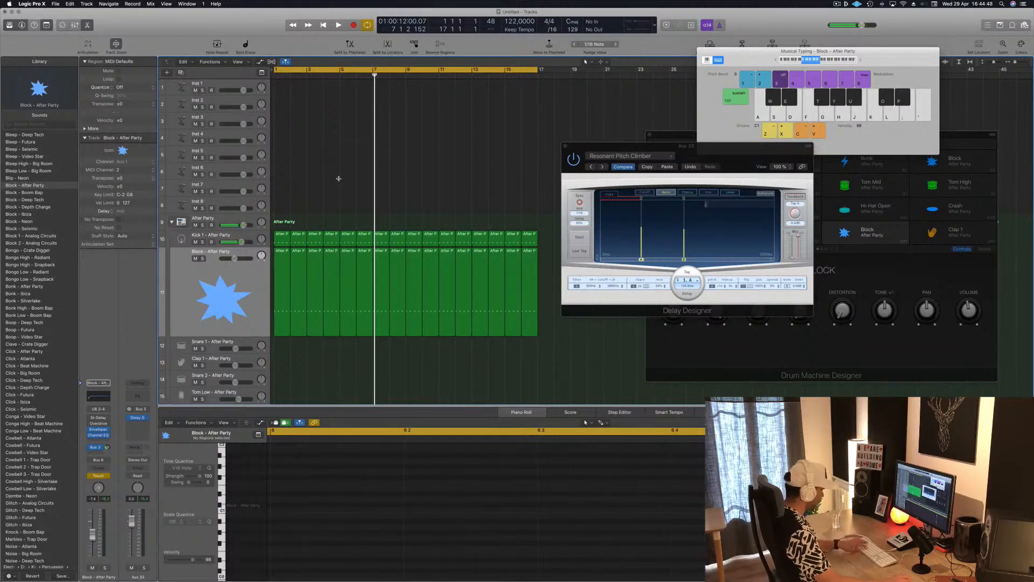
Step: Close Musical Typing, show track automation, and expand the Block track's Bus 3 send automation lane
key("super+k")
key("a")
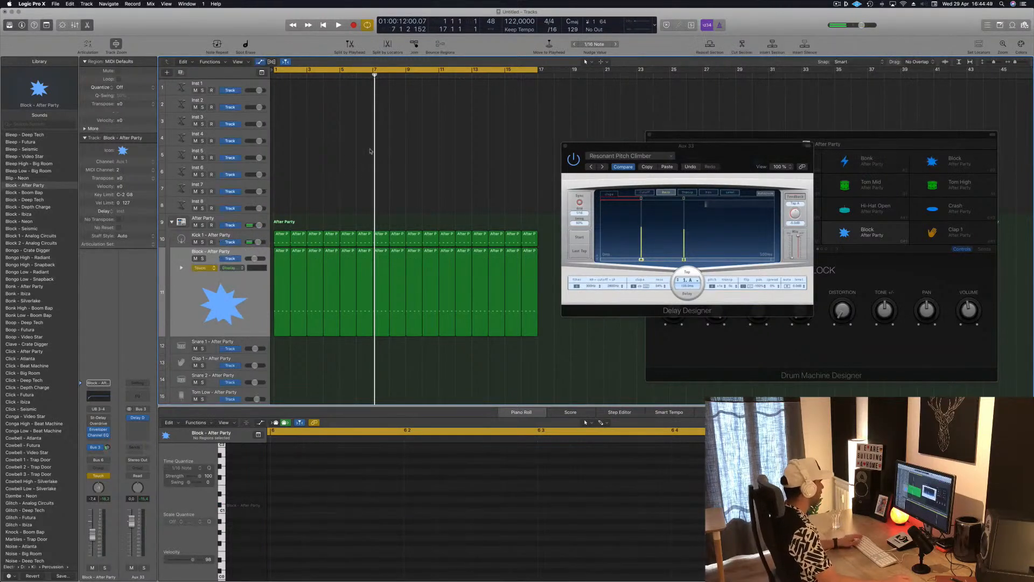
left_click(208, 268)
left_click(180, 308)
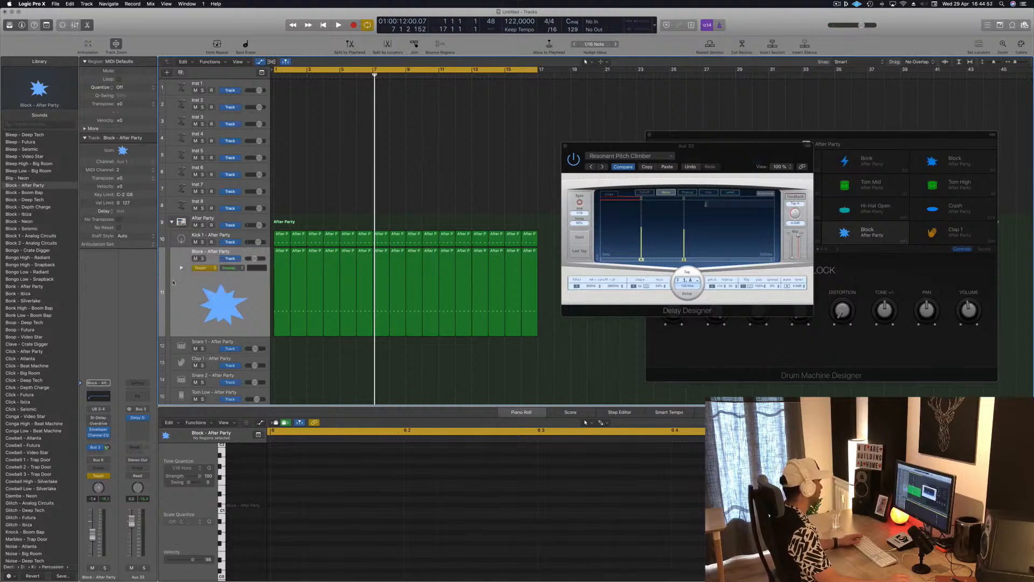
left_click(181, 268)
scroll(212, 345, "down", 3)
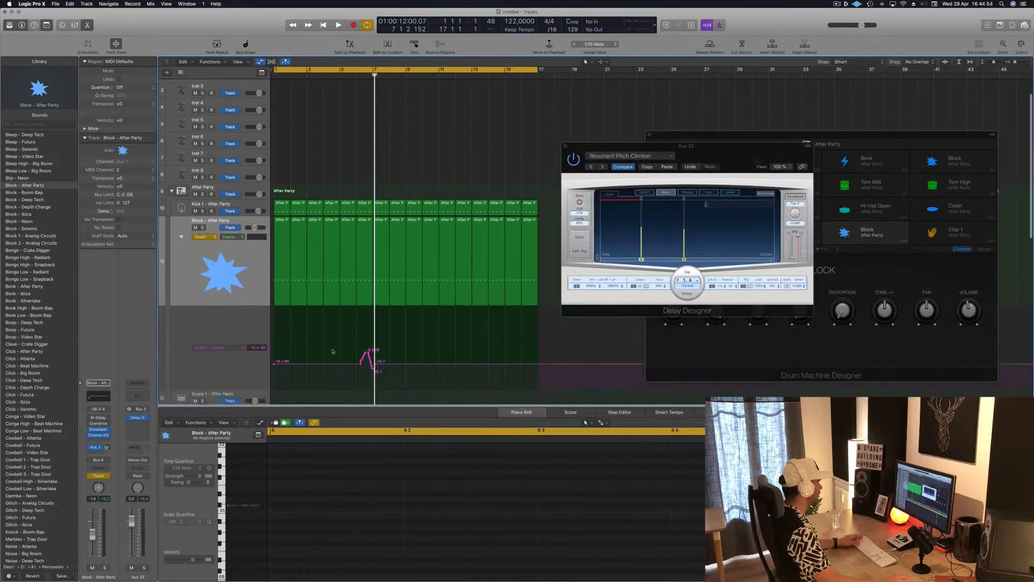
Step: Flatten the recorded send automation bump near bar 7 and add a raised peak point at bar 9
left_click_drag(378, 354, 360, 354)
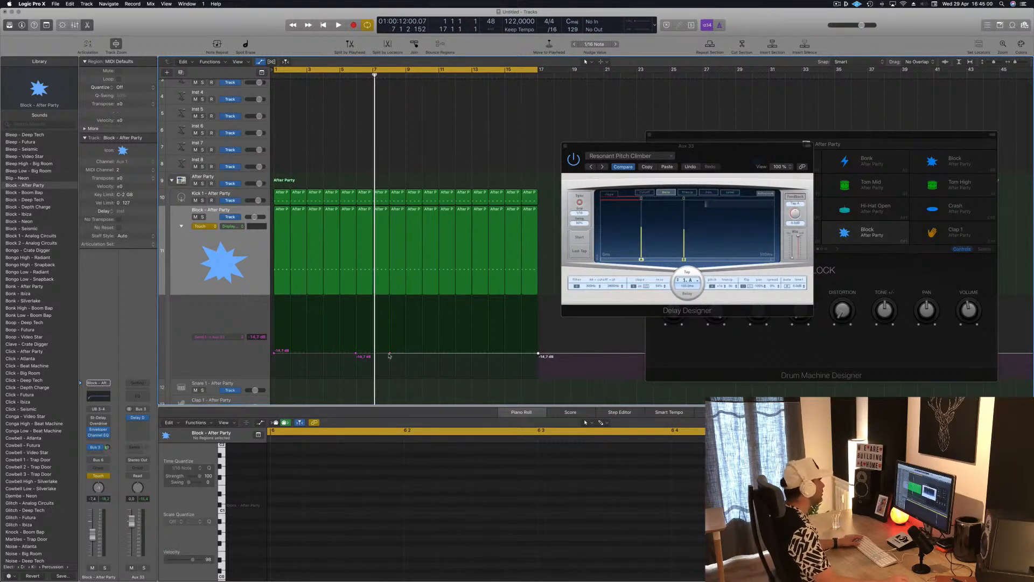
left_click(388, 354)
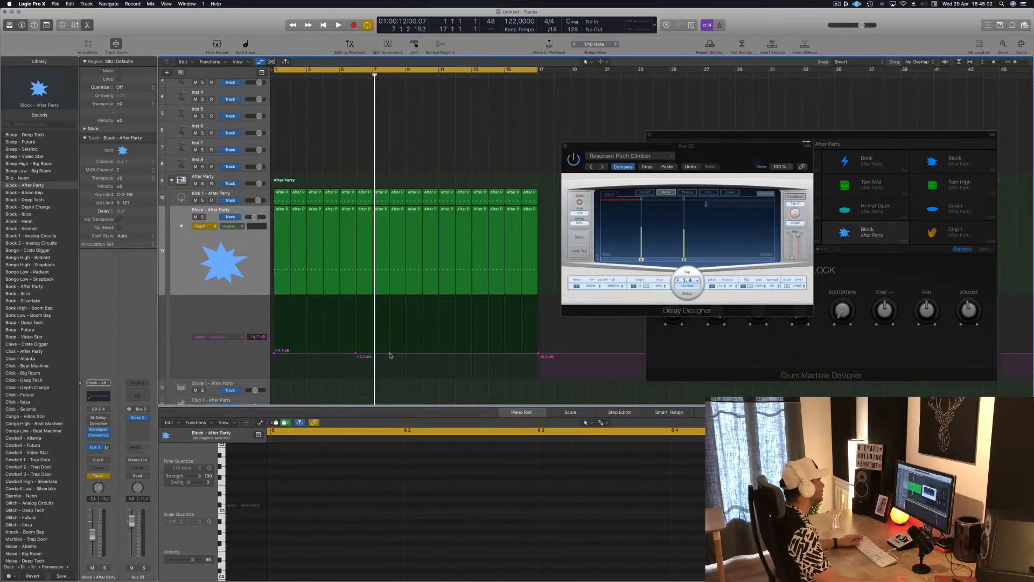
left_click(398, 353)
left_click_drag(406, 353, 406, 346)
scroll(387, 351, "down", 1)
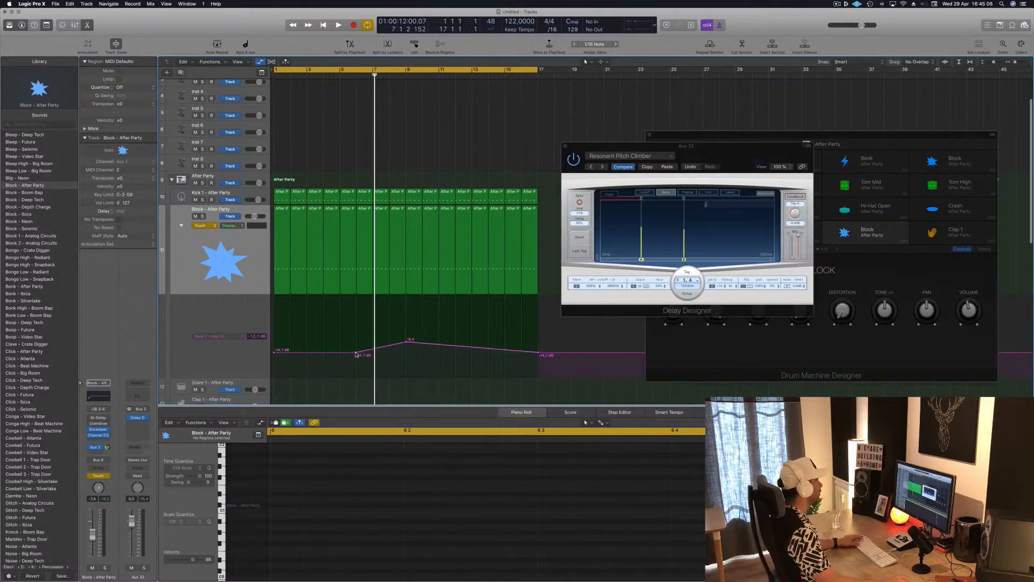
Step: Play from the start, raise the bar 9 send peak to about -7 dB, and lower the automation points at bars 1 and 17
key("Return")
key("space")
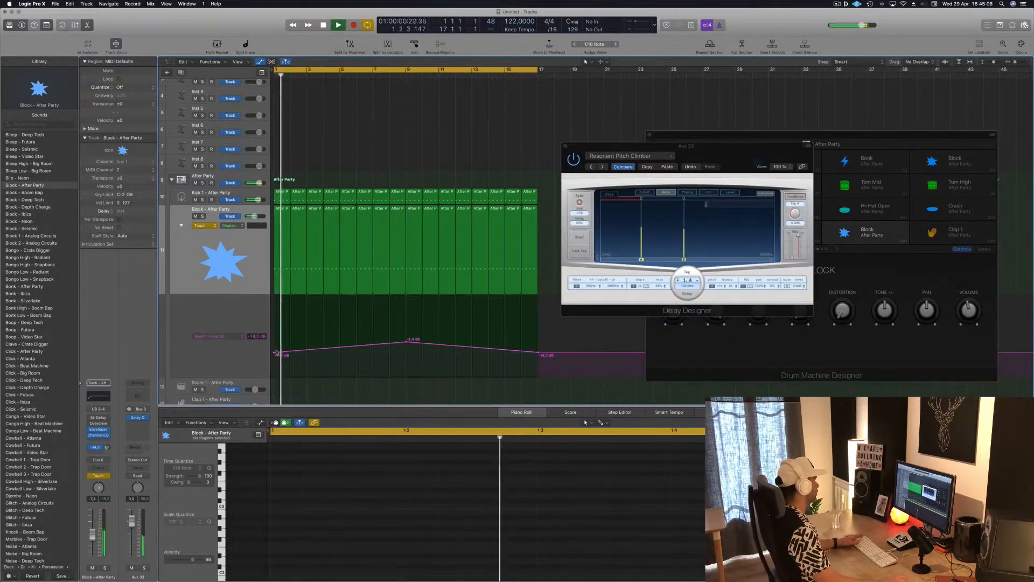
left_click_drag(406, 342, 406, 338)
key("Return")
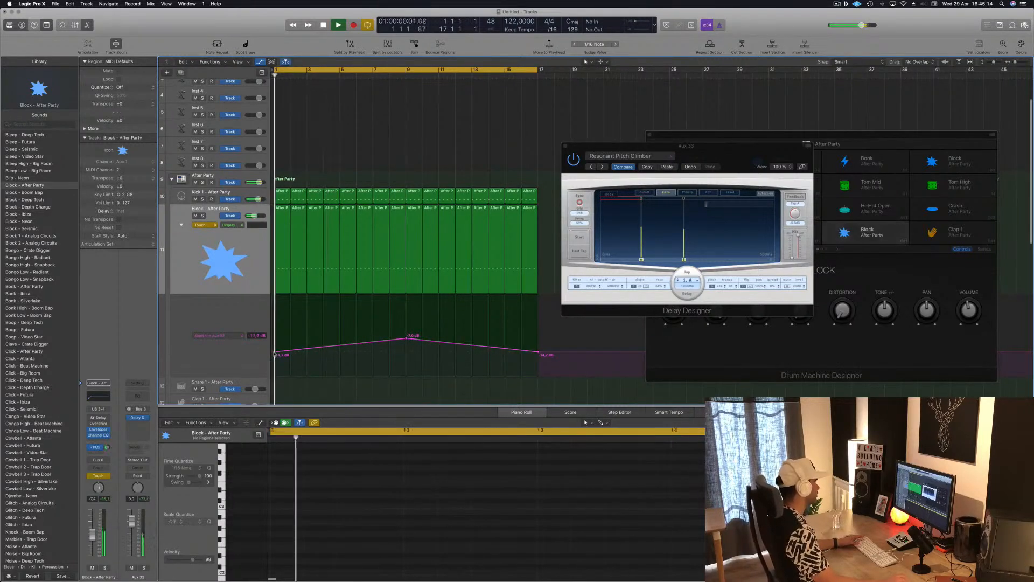
left_click_drag(274, 352, 276, 368)
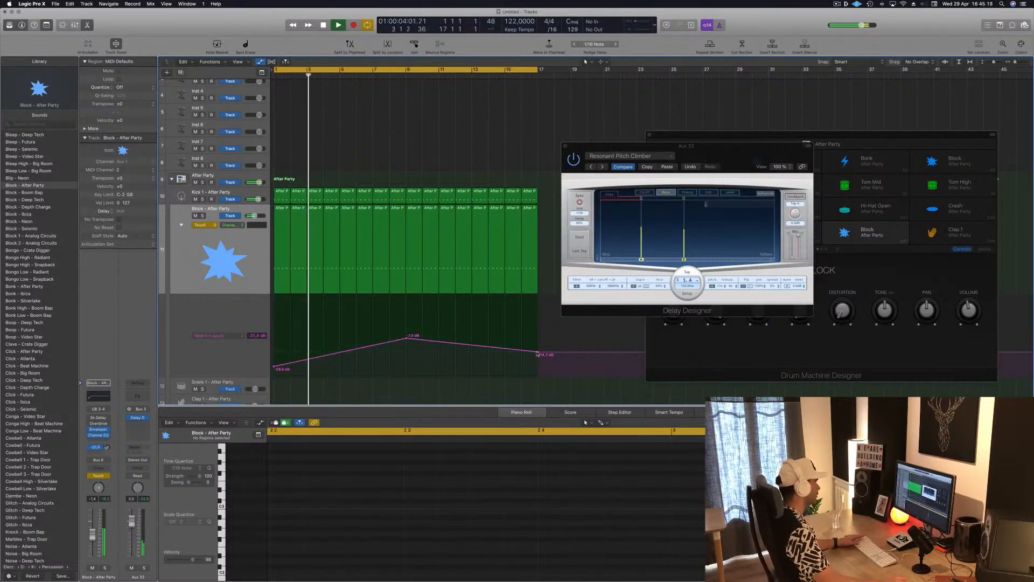
left_click_drag(539, 352, 539, 370)
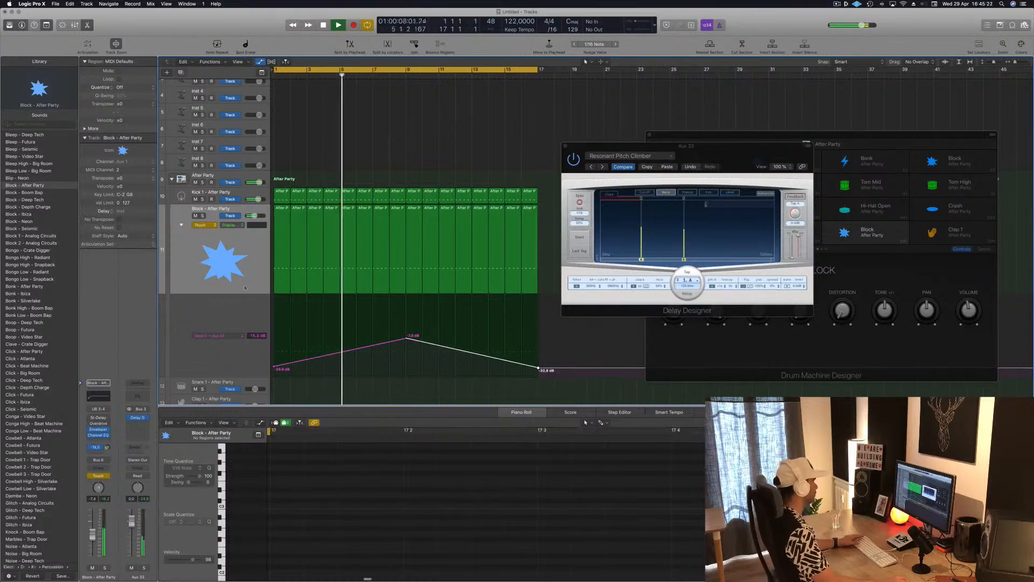
Step: Set the Block track's automation mode to Read and lower the bar 9 send peak to about -16 dB
left_click(200, 224)
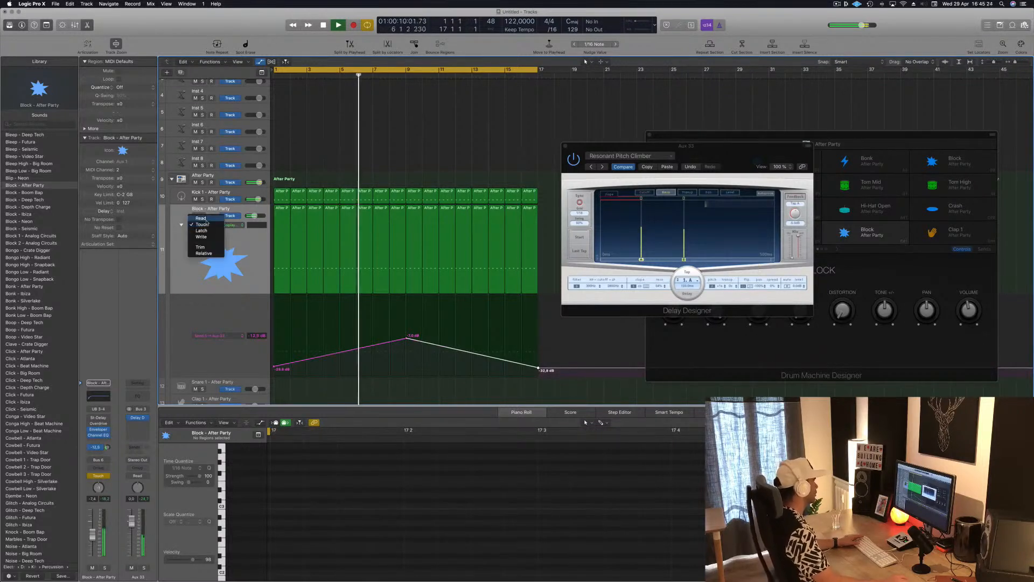
left_click(202, 219)
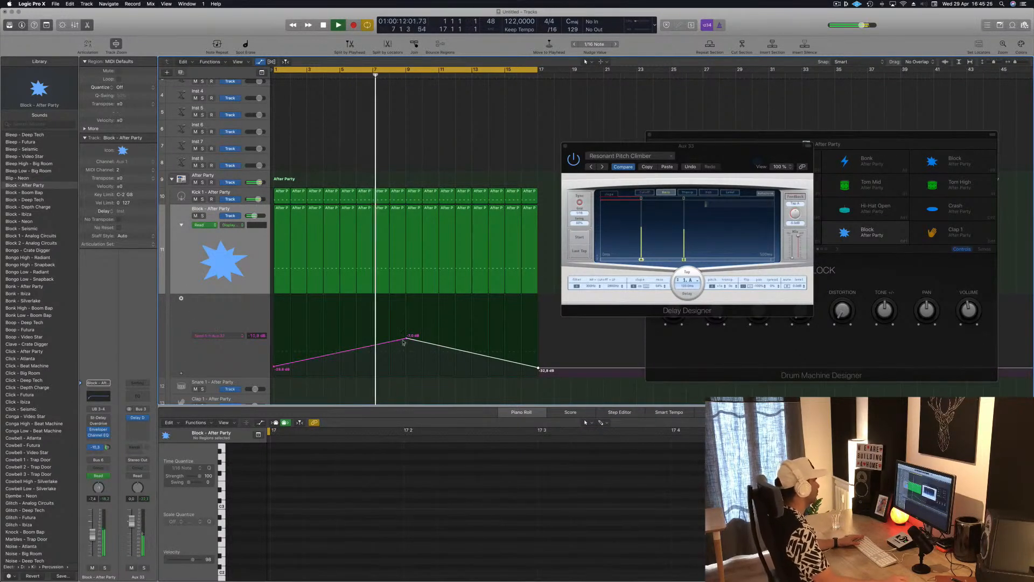
left_click_drag(407, 337, 405, 355)
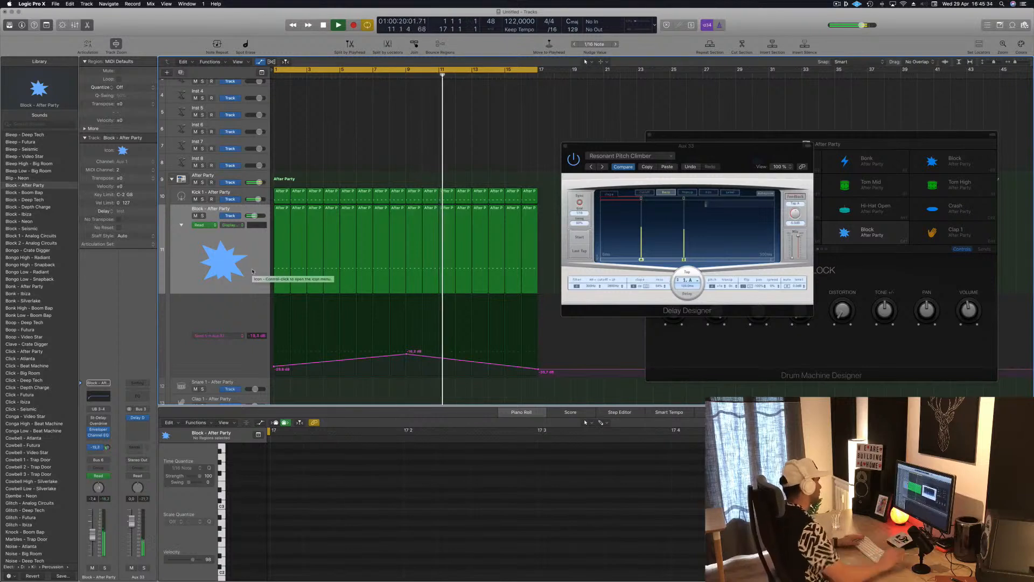
Step: Restart playback from bar 1 and select the Hi-Hat 1 track
scroll(334, 218, "down", 2)
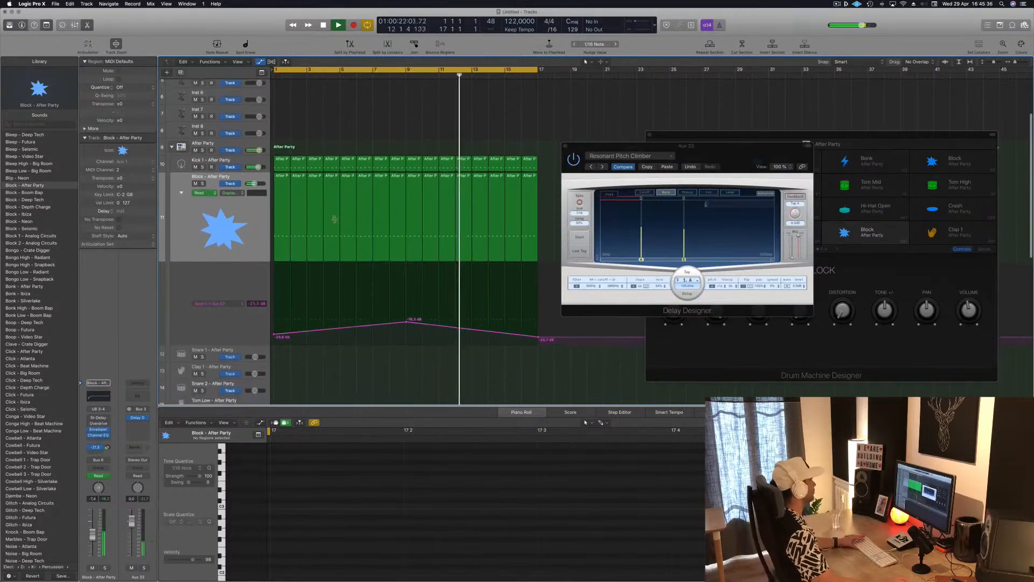
key("Return")
scroll(226, 274, "down", 2)
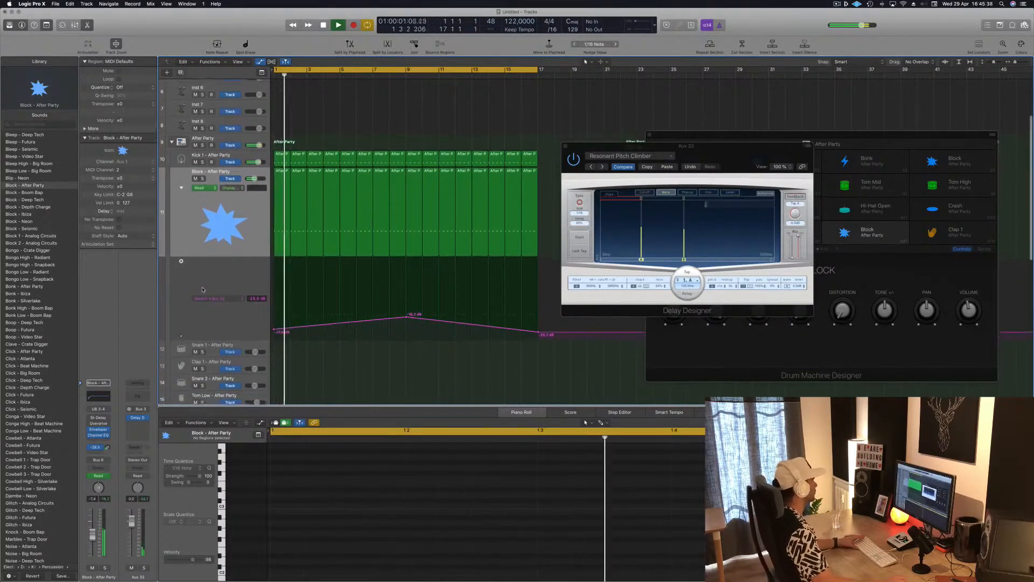
scroll(226, 275, "down", 2)
key("Return")
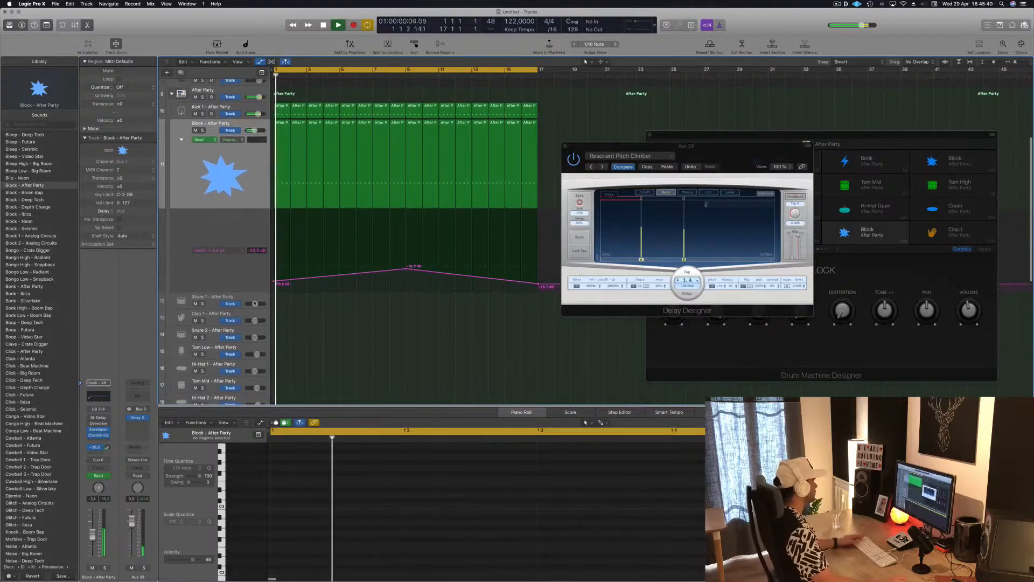
left_click(249, 297)
scroll(248, 291, "down", 2)
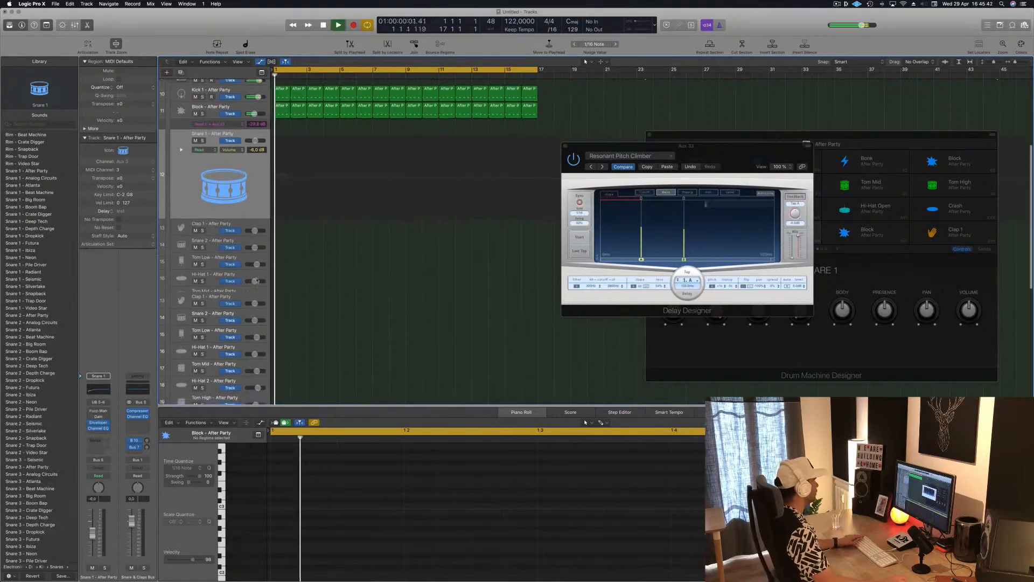
left_click(249, 276)
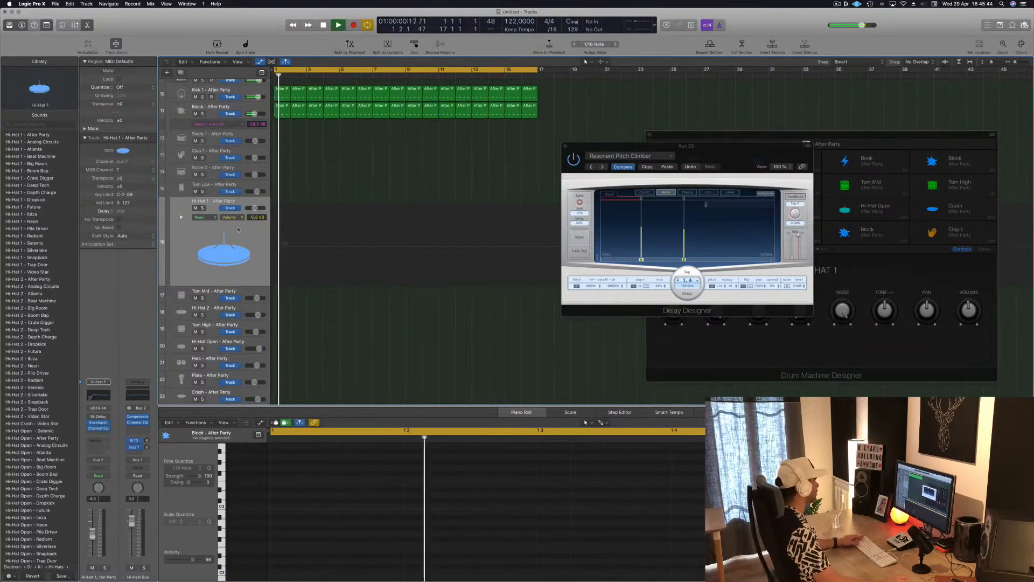
Step: Copy the existing bar 1 drum region onto the Hi-Hat 1 track and transpose its four notes up to the Hi-Hat 1 pitch
left_click_drag(282, 114, 281, 231)
left_click_drag(292, 487, 698, 520)
key("alt+Up")
key("alt+Up")
key("alt+Up")
key("alt+Up")
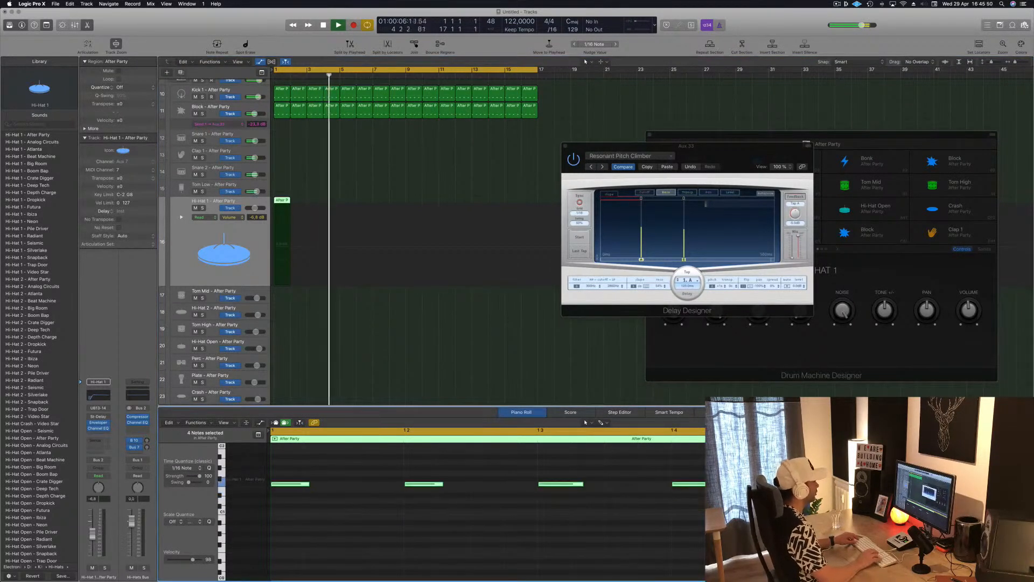
key("alt+Up")
Step: Nudge the four hi-hat notes later onto the off-beats and slightly lower the Hi-Hat 1 volume during playback
key("alt+Right")
key("alt+Right")
key("alt+Right")
key("alt+Right")
key("alt+Right")
key("alt+Right")
key("alt+Right")
key("alt+Right")
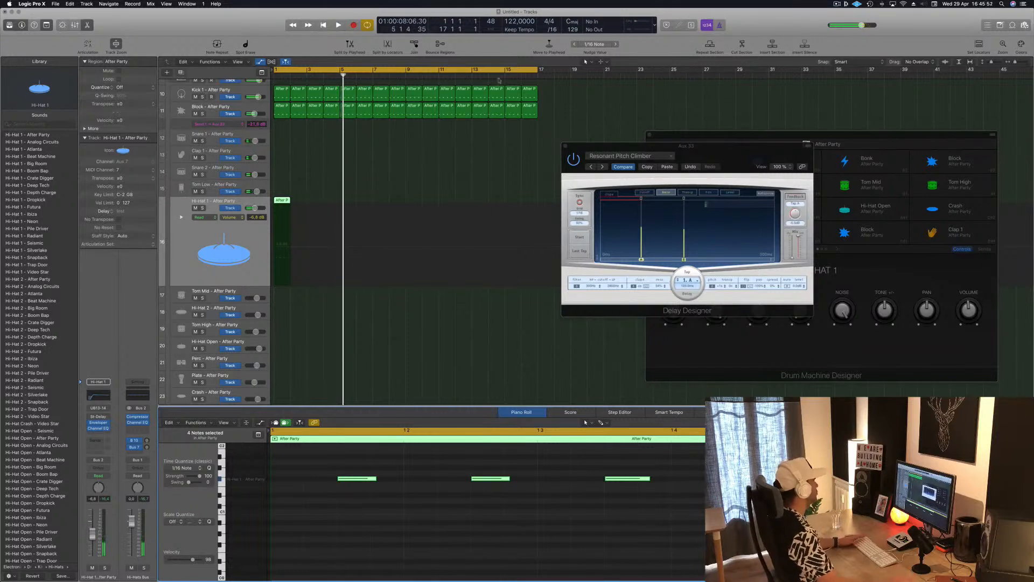
left_click(245, 224)
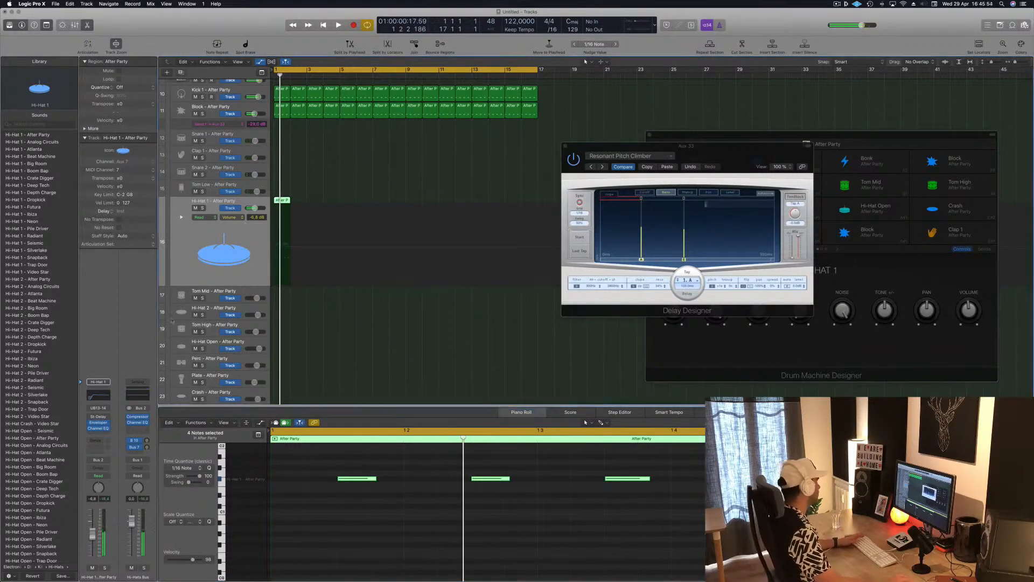
left_click_drag(92, 534, 93, 538)
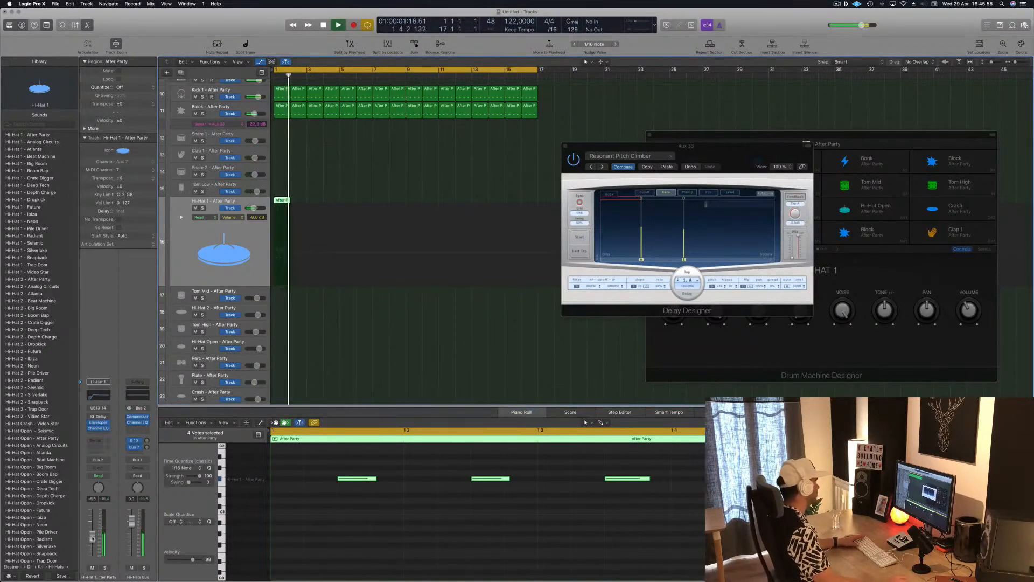
key("Return")
Step: Duplicate the Hi-Hat 1 region repeatedly to fill bars 1 to 16, and select all of the track's regions
left_click_drag(282, 204, 299, 202)
left_click_drag(280, 205, 314, 203)
mouse_move(348, 211)
left_mouse_down()
mouse_move(283, 205)
mouse_move(351, 207)
left_mouse_up()
mouse_move(414, 193)
left_mouse_down()
mouse_move(288, 206)
mouse_move(422, 205)
left_mouse_up()
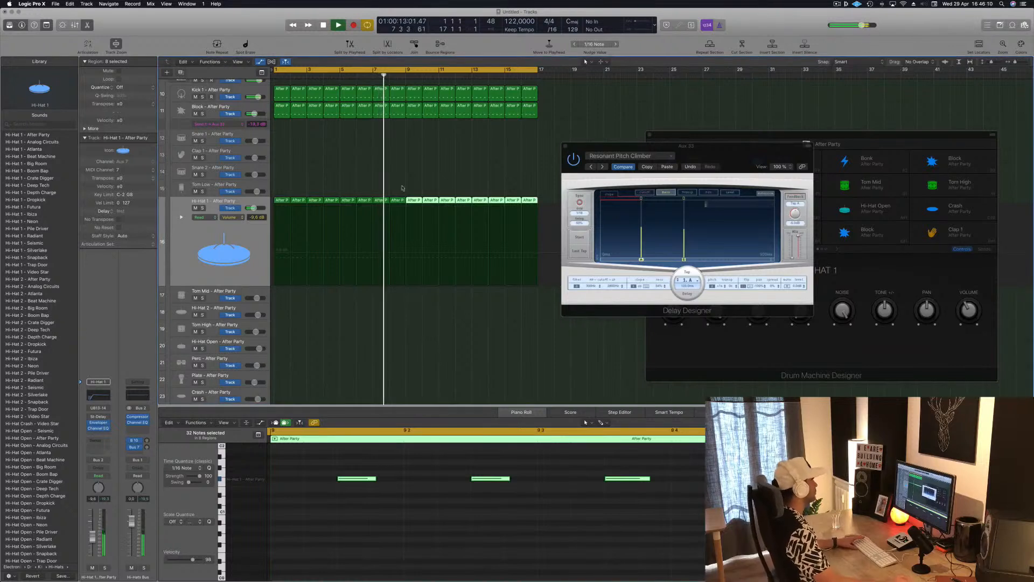
left_click(188, 242)
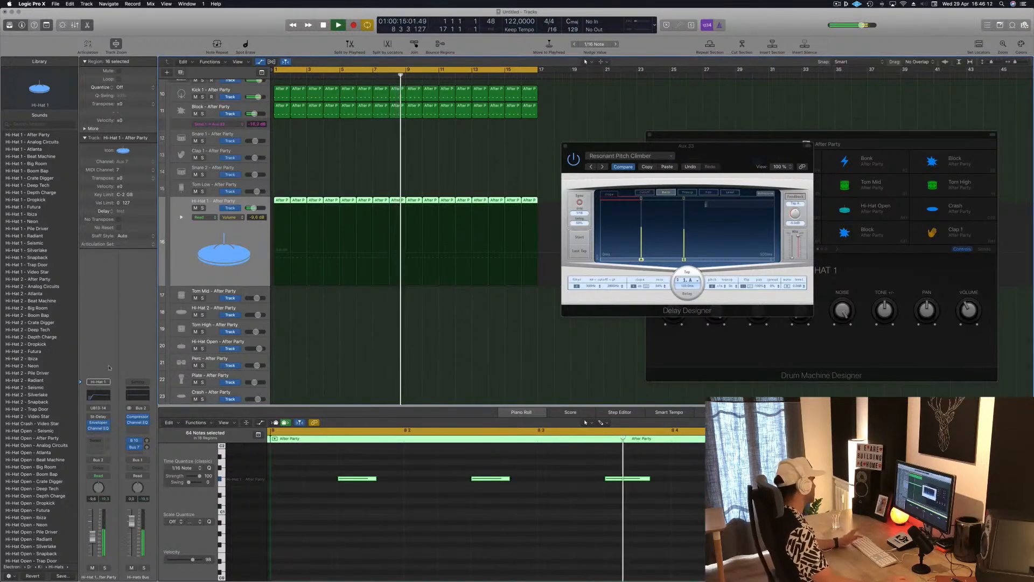
Step: Add a Bus 11 send to the Hi-Hat 1 track
left_click(97, 434)
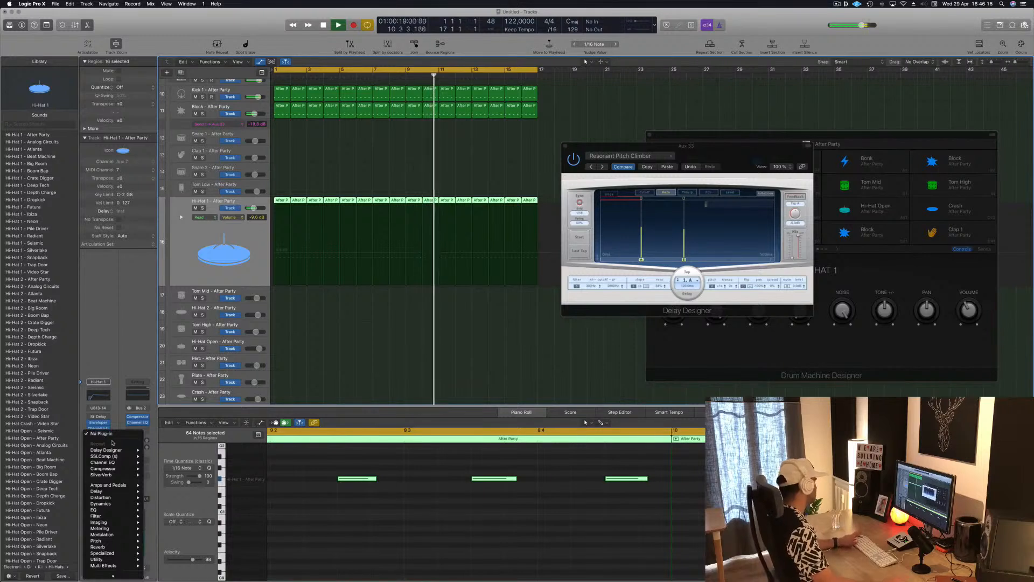
left_click(131, 315)
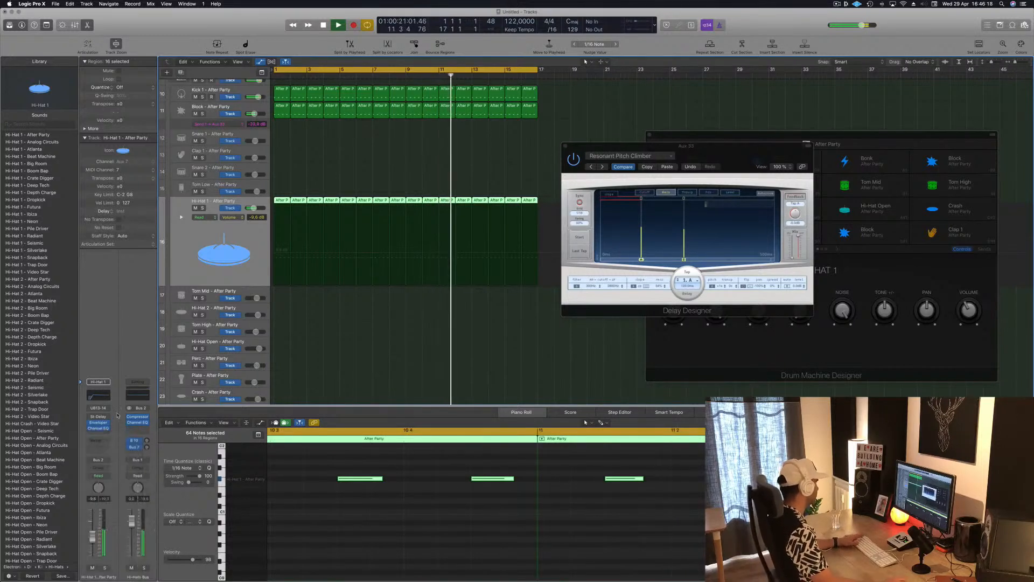
left_click(99, 440)
mouse_move(114, 456)
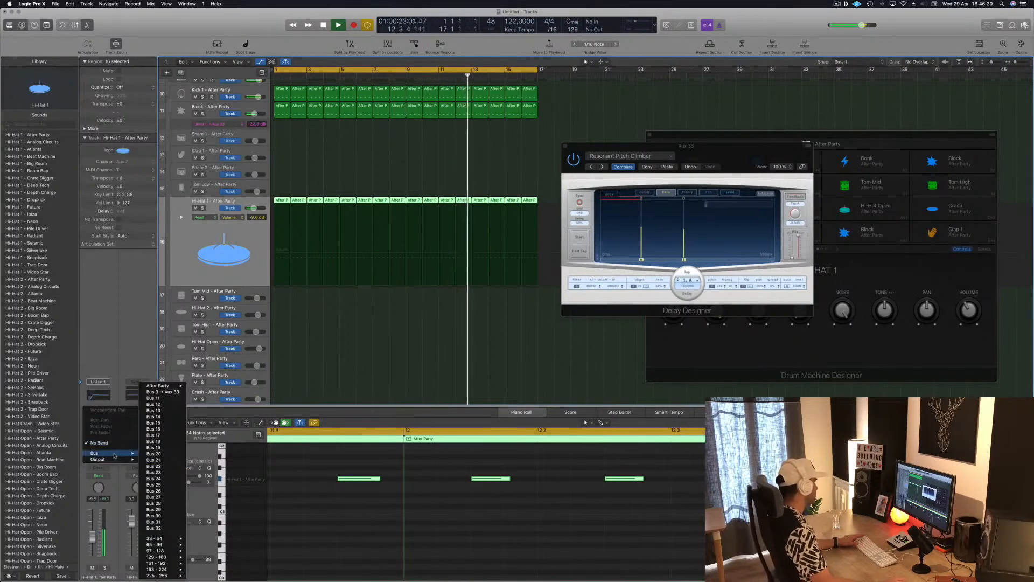
left_click(154, 399)
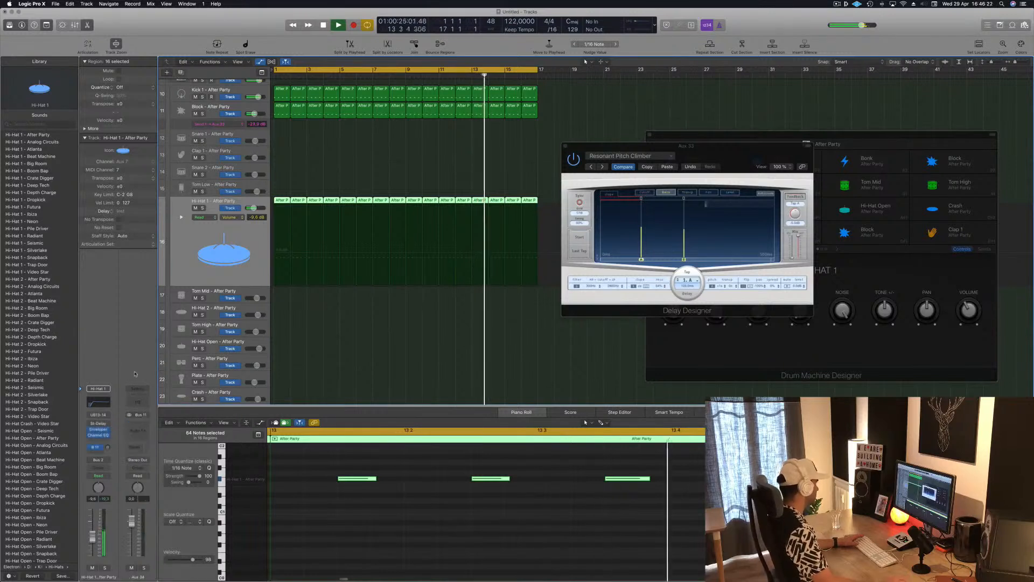
Step: Insert a stereo SilverVerb on the Bus 11 aux channel and move its window clear of the channel strips
left_click(138, 449)
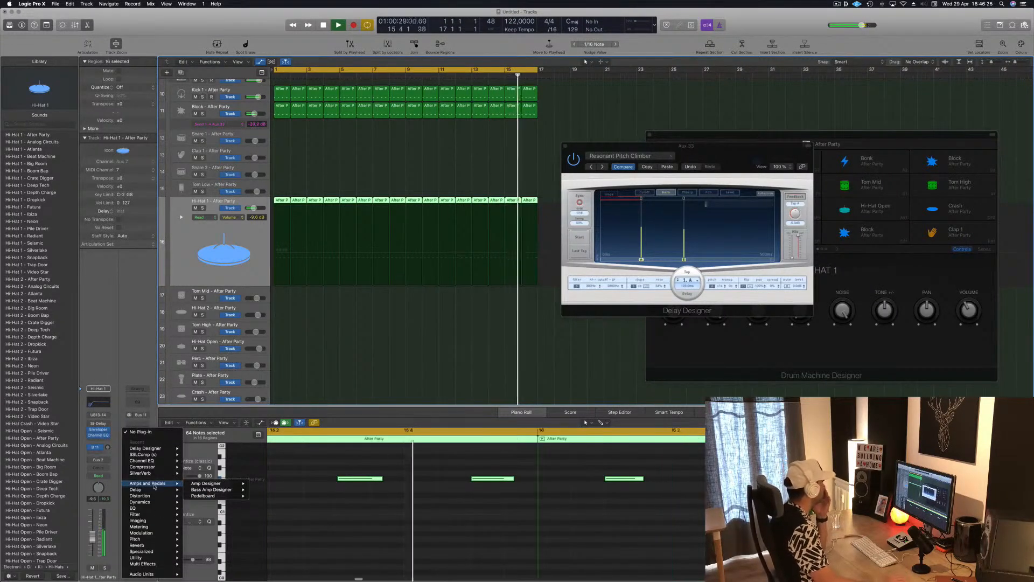
mouse_move(158, 473)
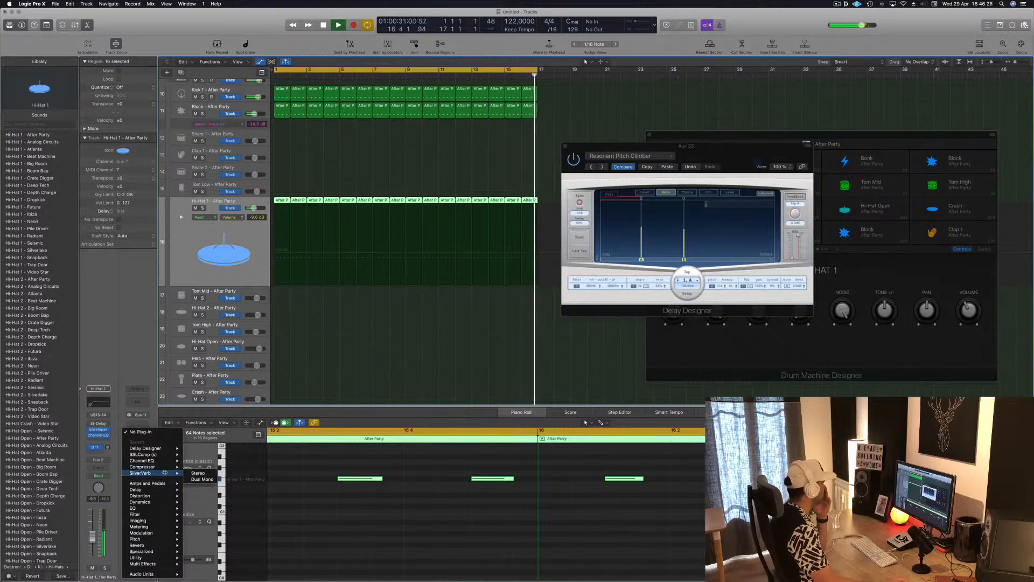
left_click(197, 473)
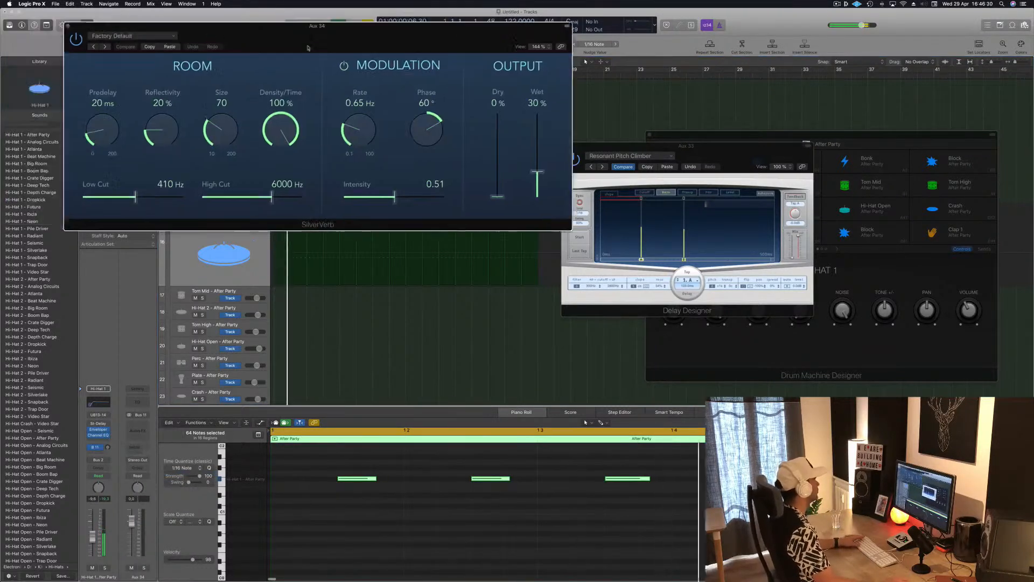
left_click_drag(308, 48, 505, 136)
Step: Load SilverVerb's Metal Stairwell factory preset and set the wet output to 100%
left_click(358, 126)
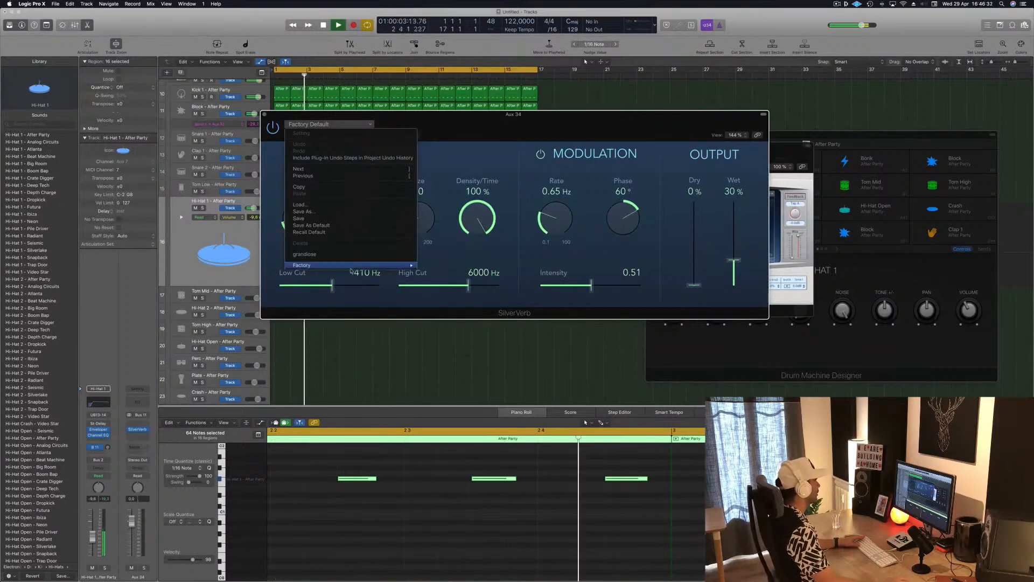
mouse_move(361, 265)
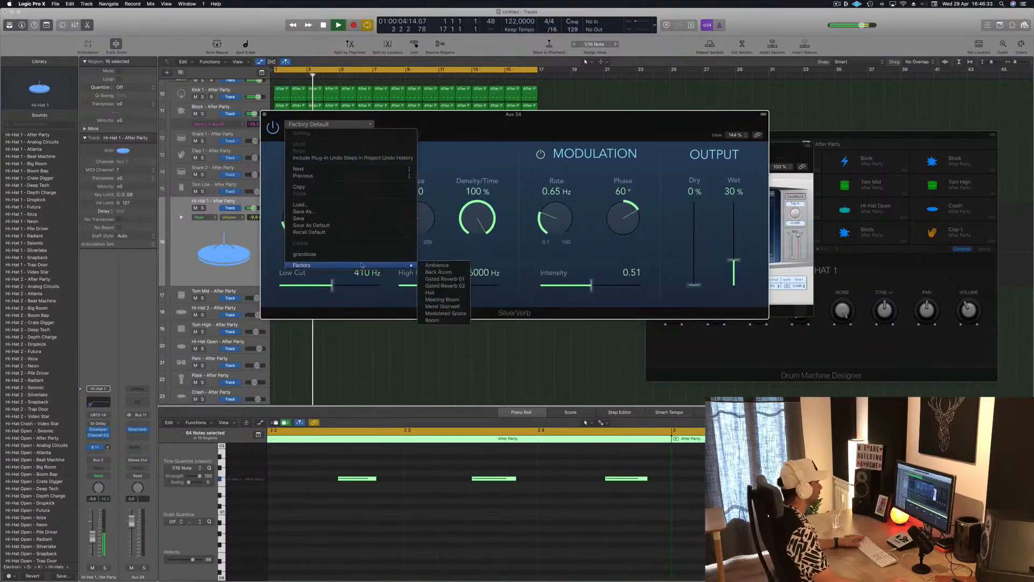
left_click(443, 305)
left_click_drag(474, 115, 621, 127)
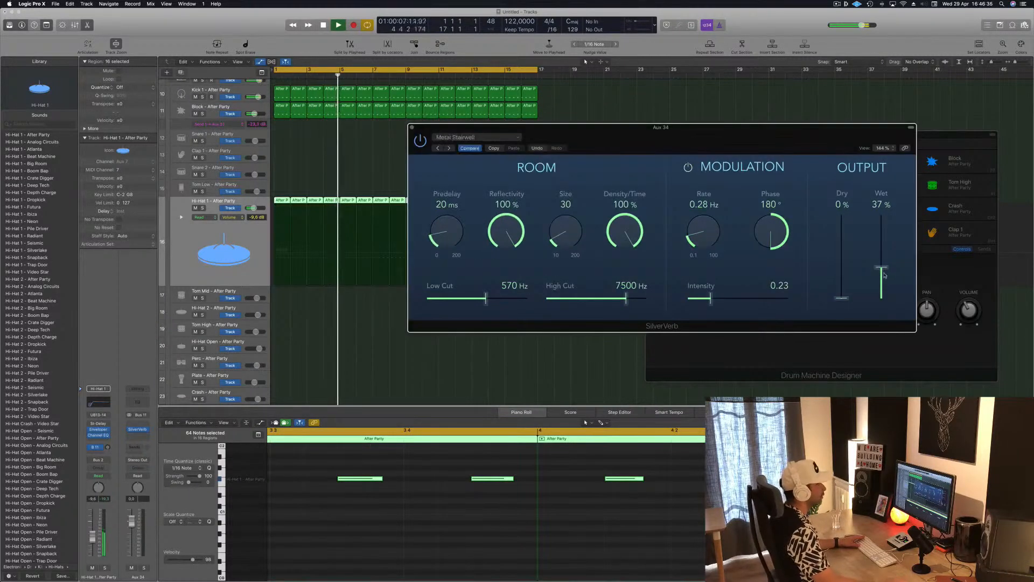
left_click_drag(881, 266, 881, 216)
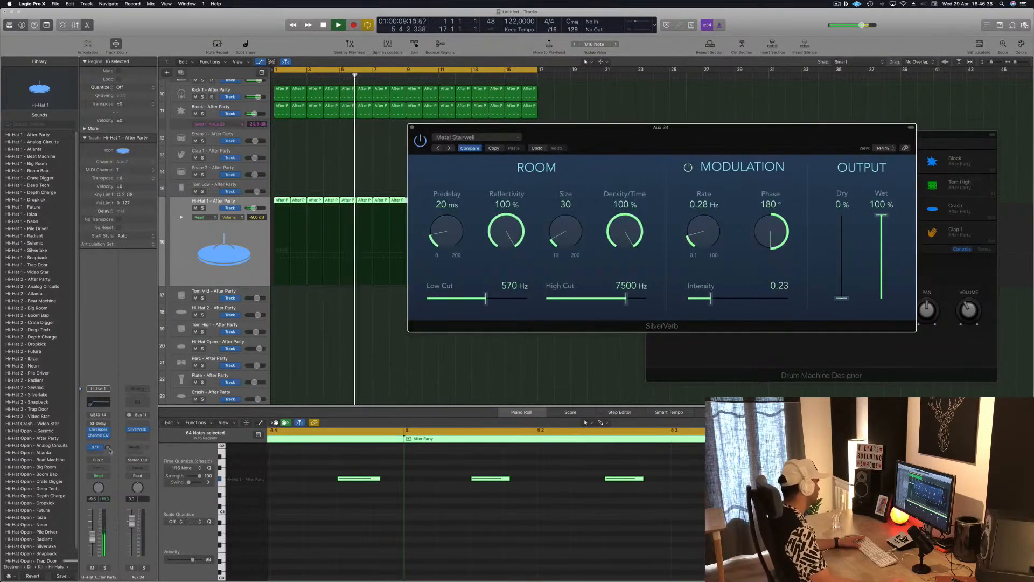
Step: Raise the Hi-Hat 1 track's Bus 11 send to about -24 dB and move the SilverVerb window away from the arrangement
left_click_drag(108, 447, 108, 446)
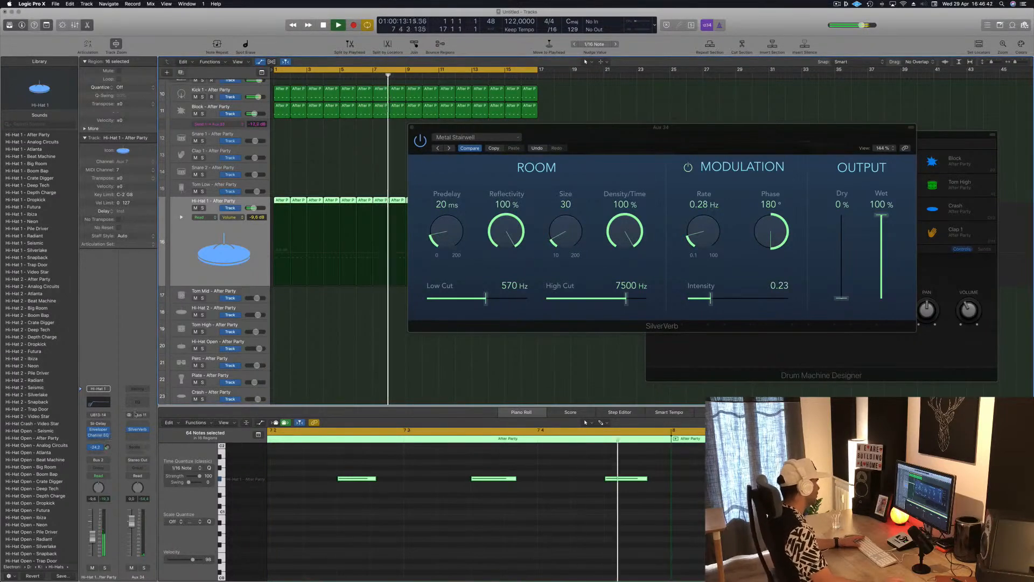
left_click_drag(658, 133, 772, 131)
key("Return")
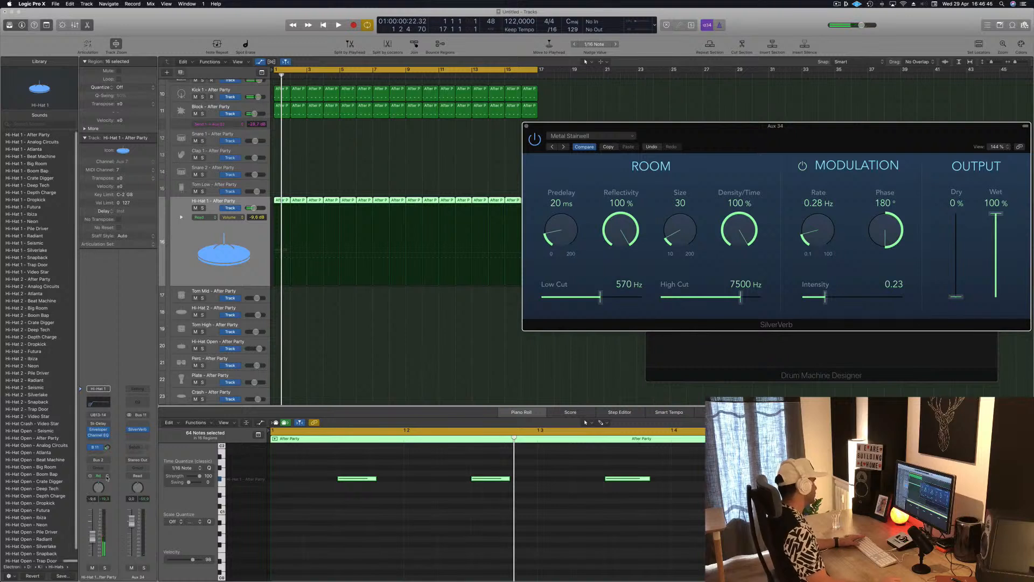
Step: Set the Hi-Hat 1 track to Touch and bring its Bus 11 send into the automation lane, clearing the stray recorded points
left_click(107, 477)
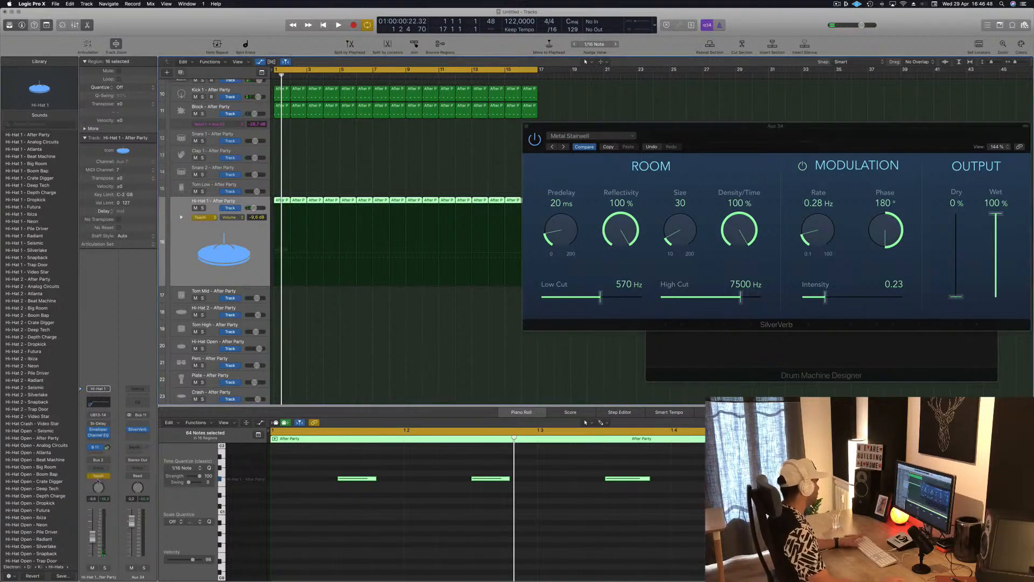
key("space")
left_click_drag(107, 447, 107, 443)
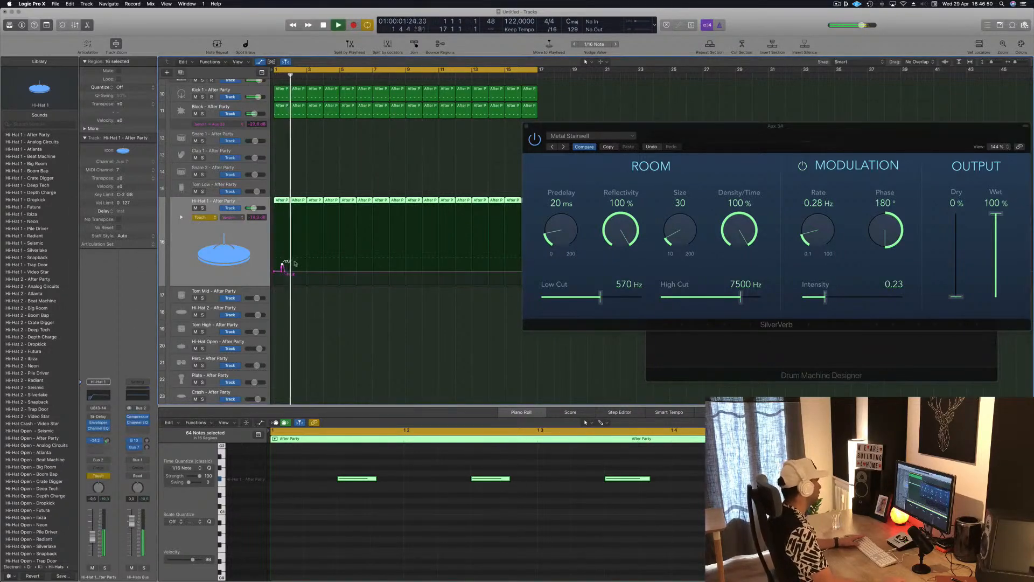
left_click_drag(284, 271, 273, 272)
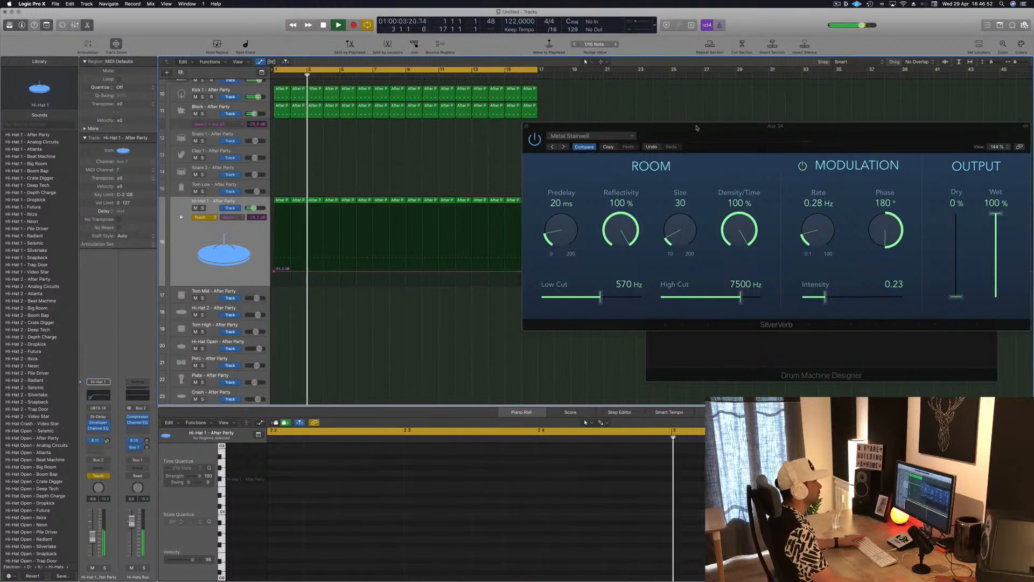
Step: Shape the Hi-Hat 1 send automation to fall from about -16 dB at bar 1 to -24.2 dB at bar 9 and rise to about -16 dB at bar 17
left_click_drag(697, 128, 873, 129)
key("space")
key("space")
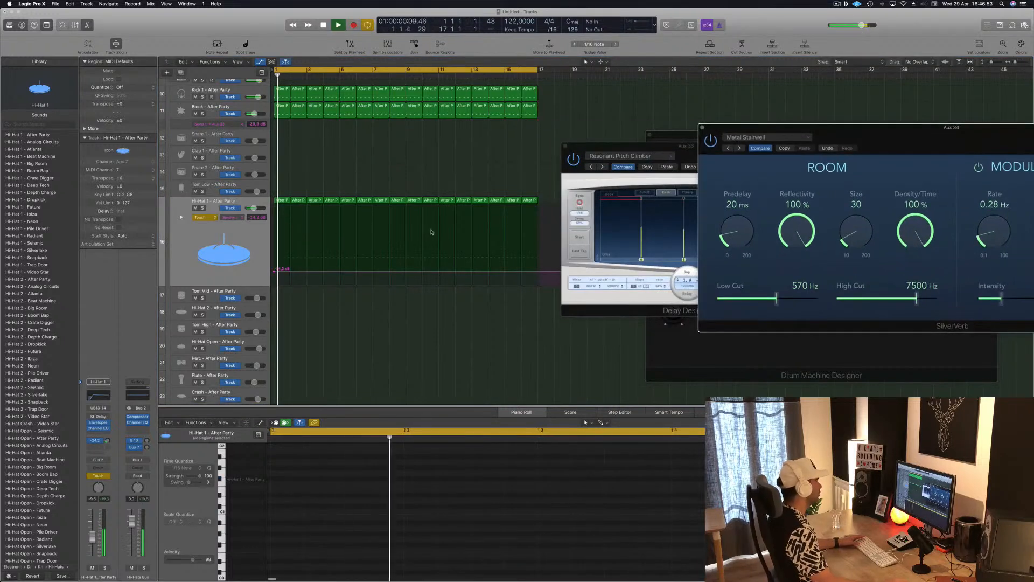
left_click(406, 273)
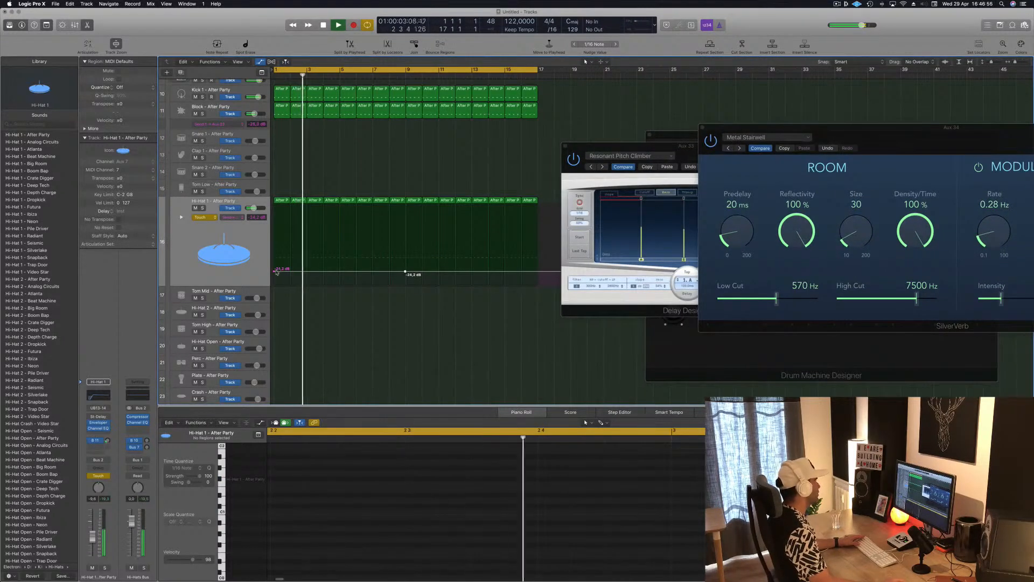
left_click_drag(274, 273, 273, 264)
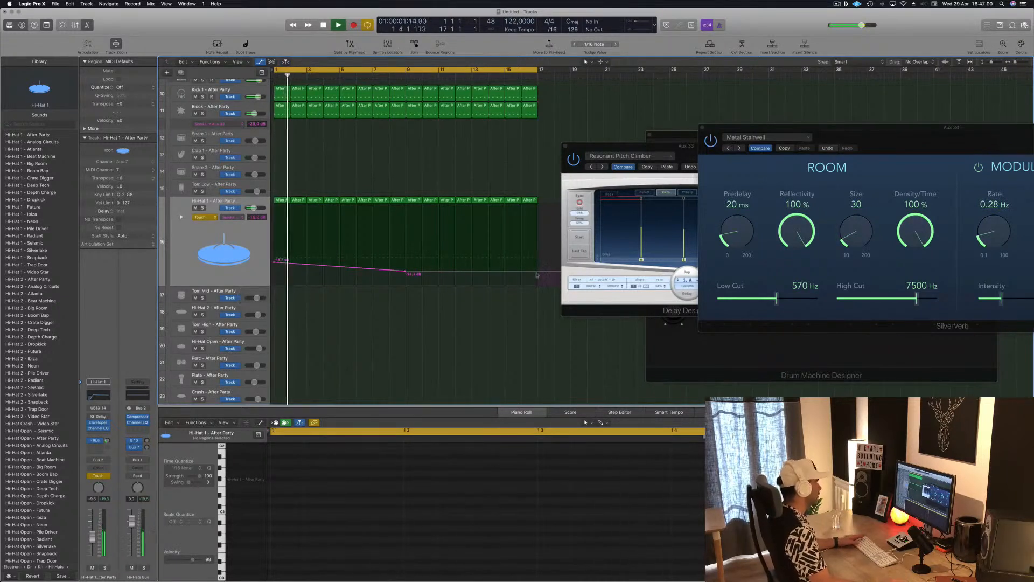
left_click_drag(538, 273, 537, 265)
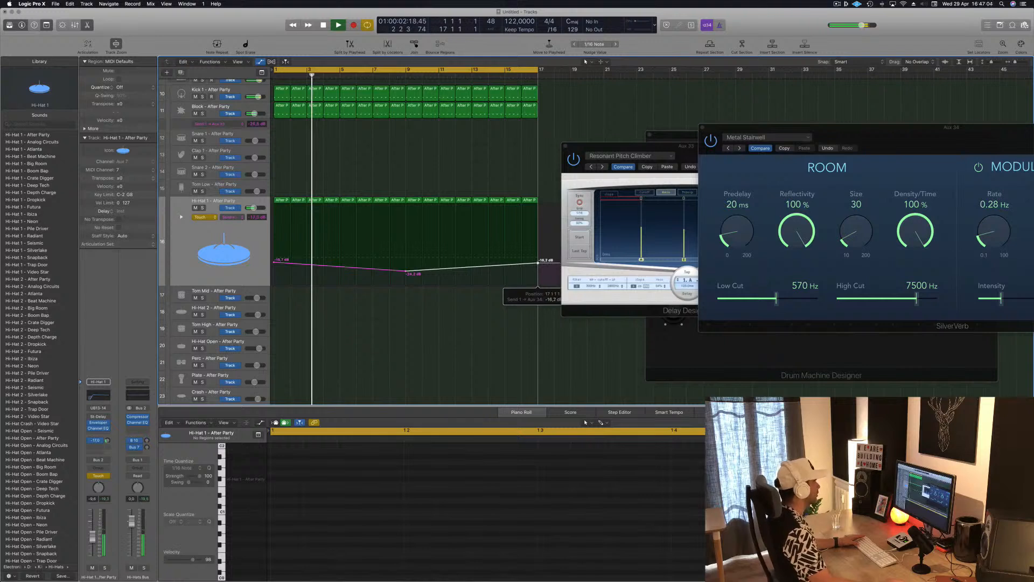
Step: Set the Hi-Hat 1 track's automation mode back to Read
scroll(489, 262, "down", 3)
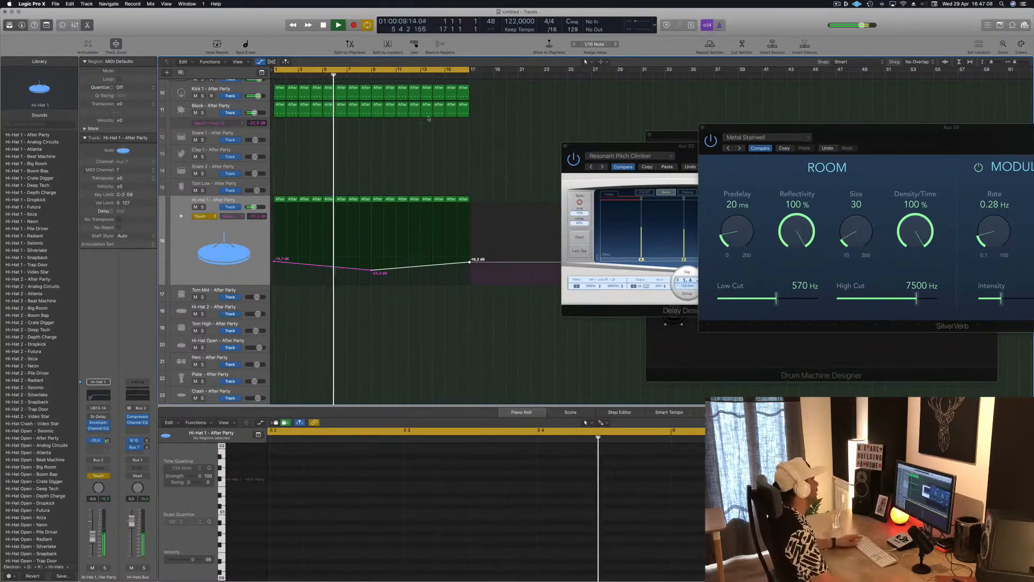
left_click(205, 216)
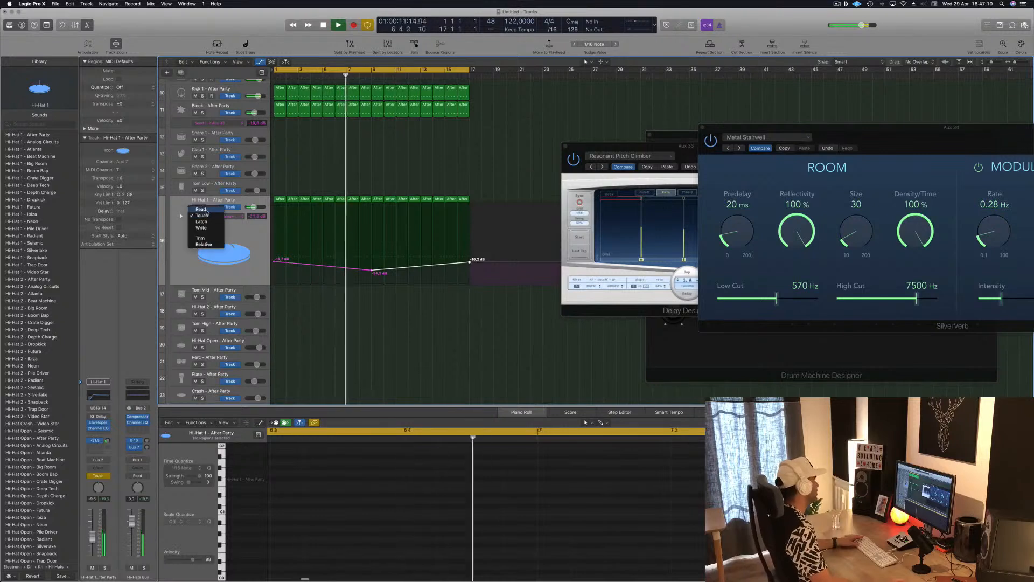
left_click(205, 210)
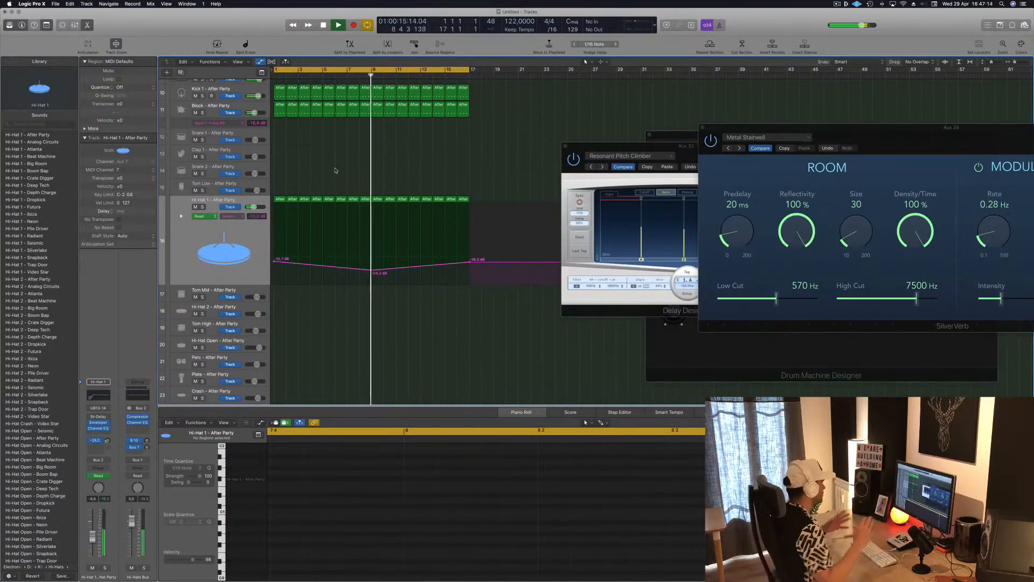
Step: Copy the bar 1 drum region with a note on every beat onto the Perc track at bar 1
scroll(334, 170, "left", 5)
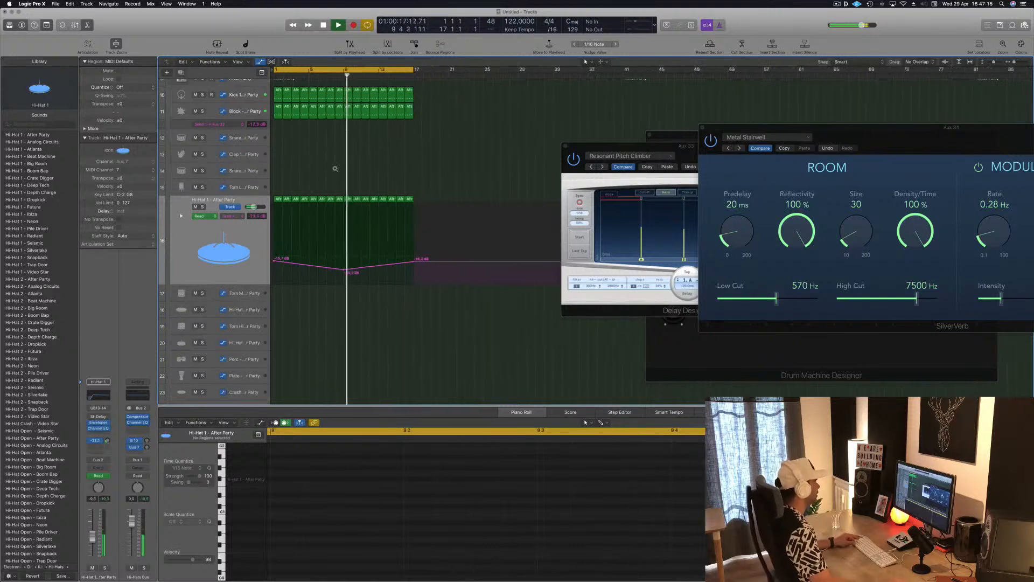
scroll(326, 171, "down", 2)
scroll(325, 170, "down", 2)
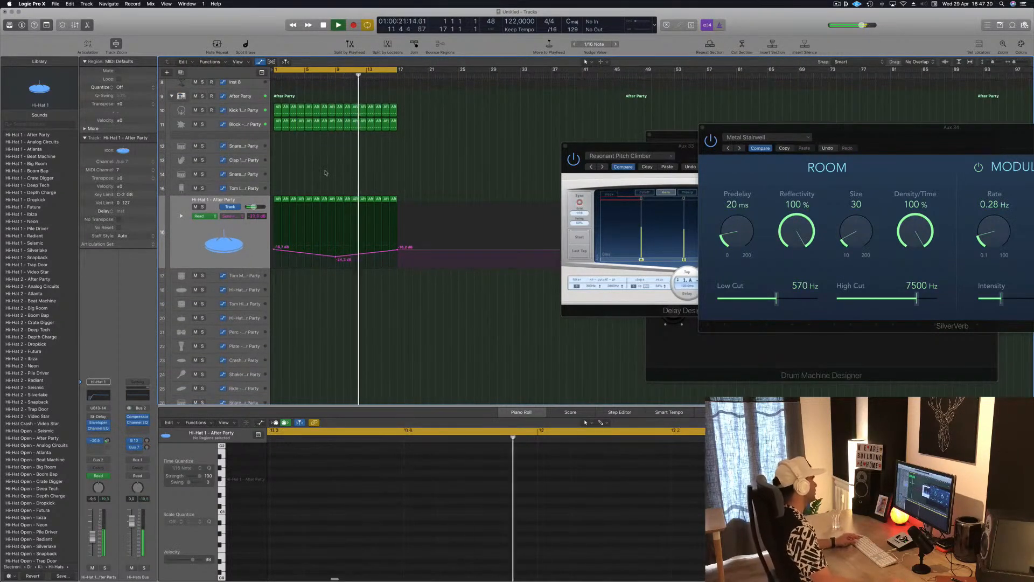
scroll(325, 170, "down", 1)
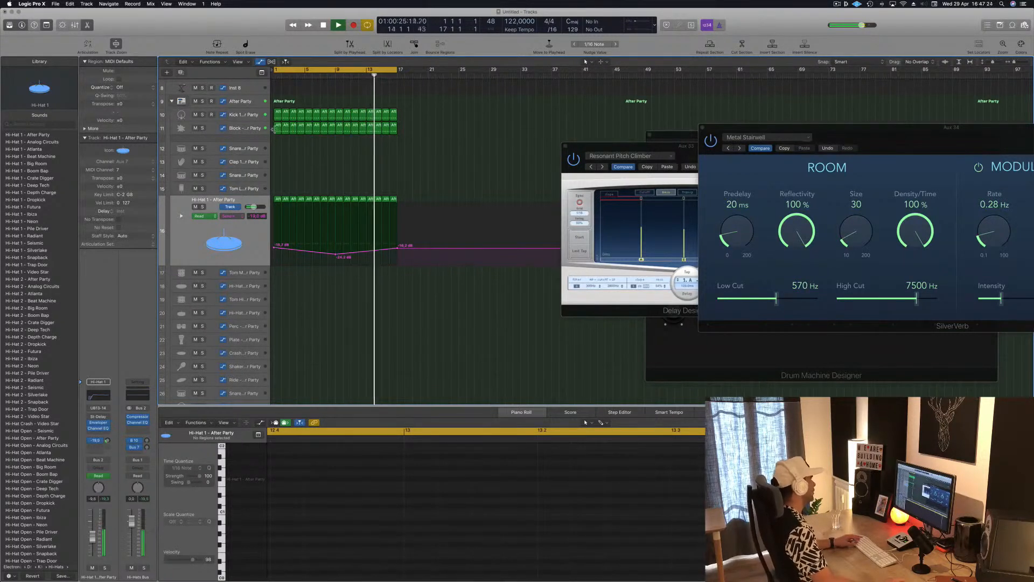
left_click_drag(273, 130, 277, 324)
Step: Transpose all four notes of the copied Perc region up to the Perc sound's pitch
left_click_drag(291, 539, 703, 492)
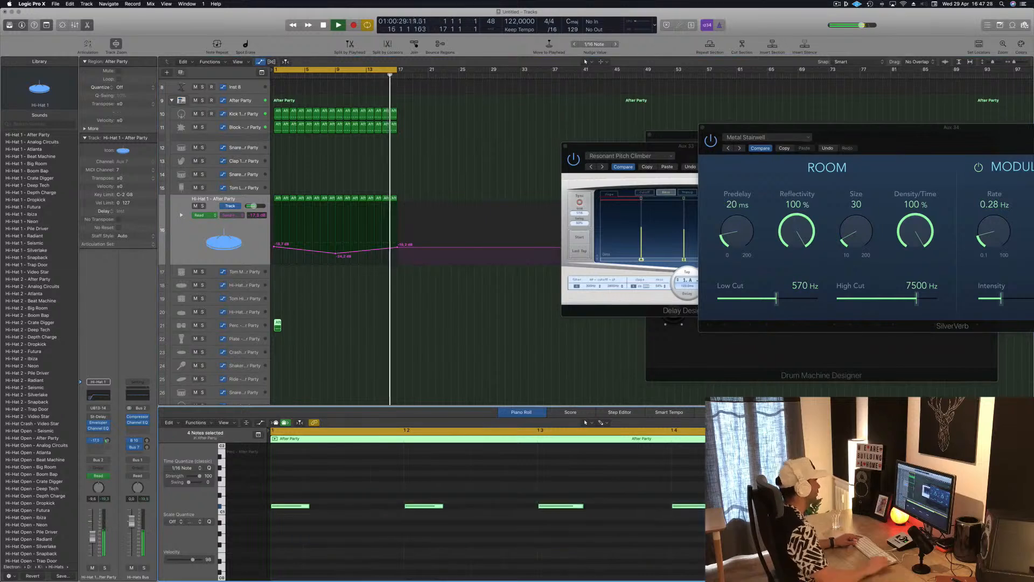
key("alt+Up")
key("alt+Up")
key("alt+Up")
key("alt+Up")
key("alt+Up")
key("alt+Up")
key("alt+Up")
key("alt+Up")
key("alt+Up")
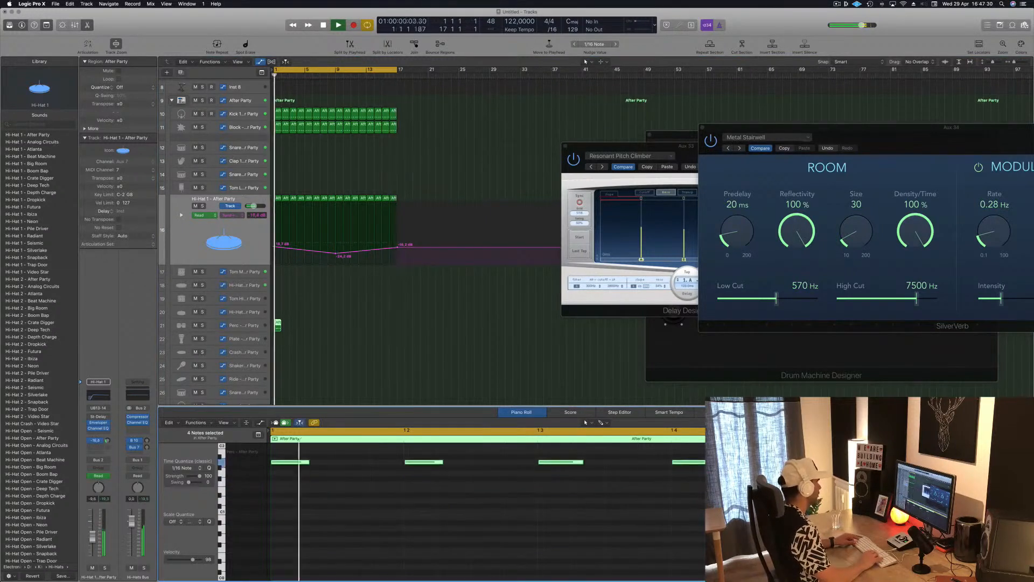
key("alt+Up")
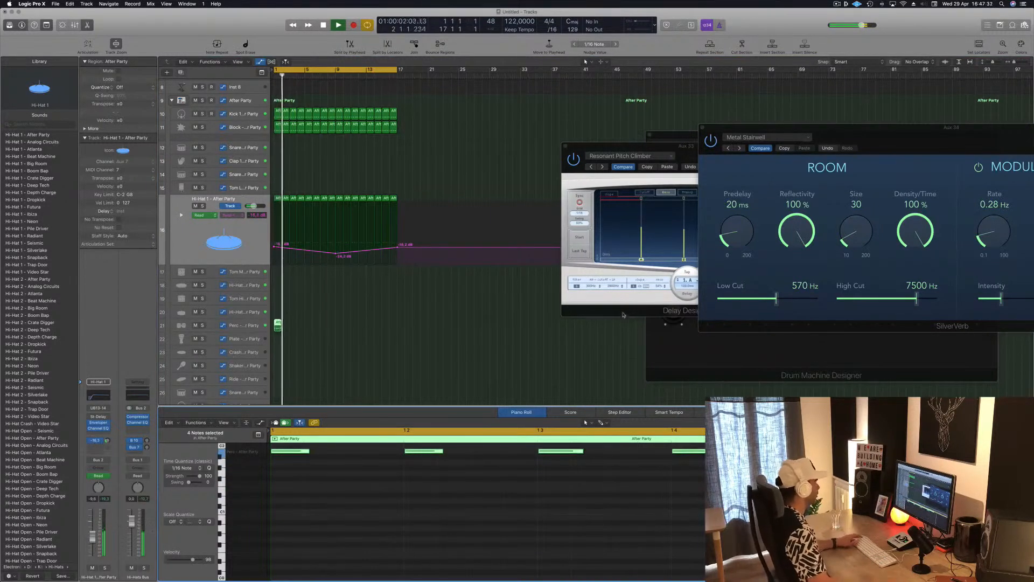
scroll(325, 501, "up", 3)
left_click(326, 501)
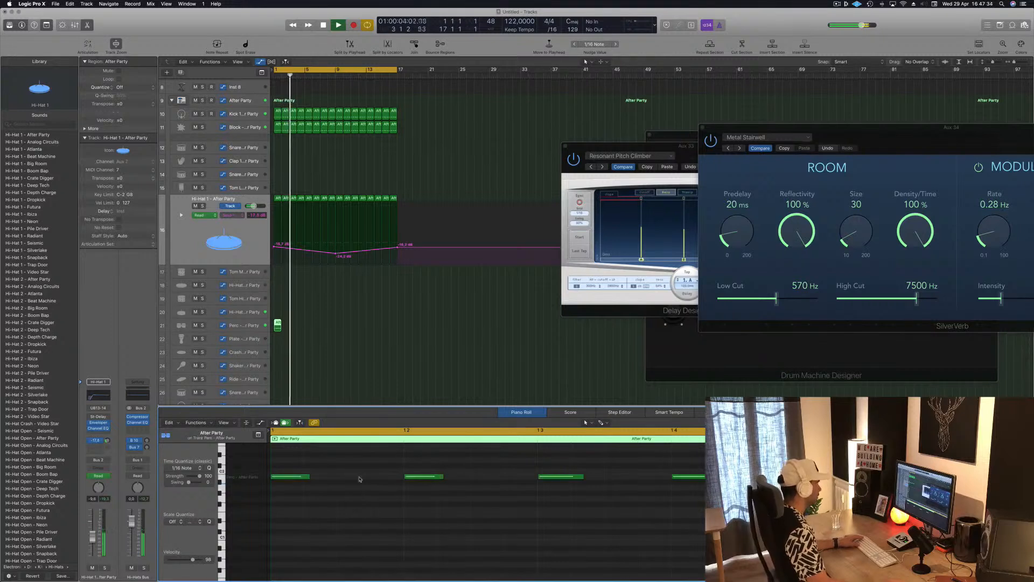
Step: Shift the Perc region's four notes two sixteenths later, onto the off-beats
left_click_drag(292, 458, 698, 498)
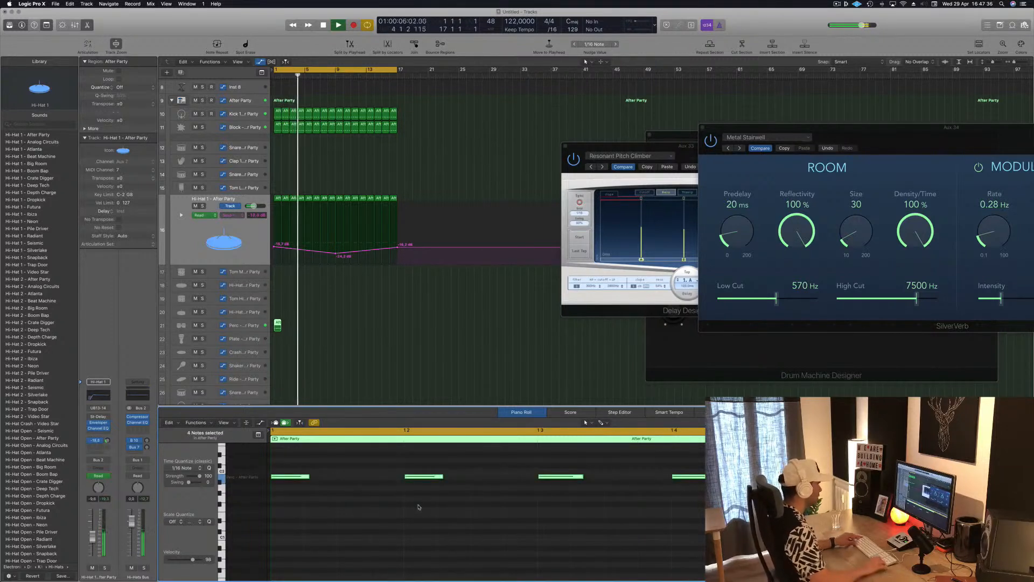
key("alt+Right")
key("alt+Right")
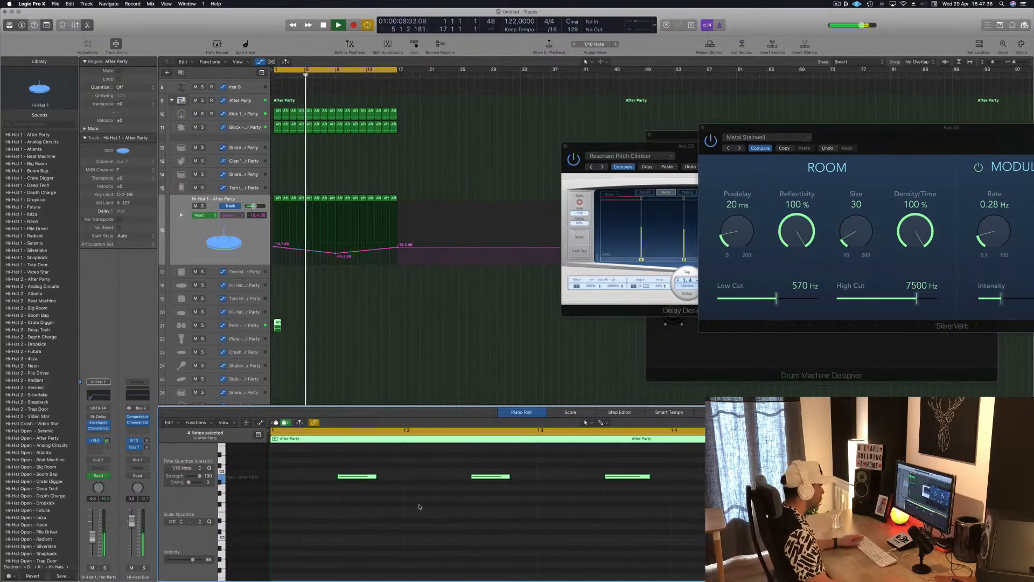
left_click(419, 506)
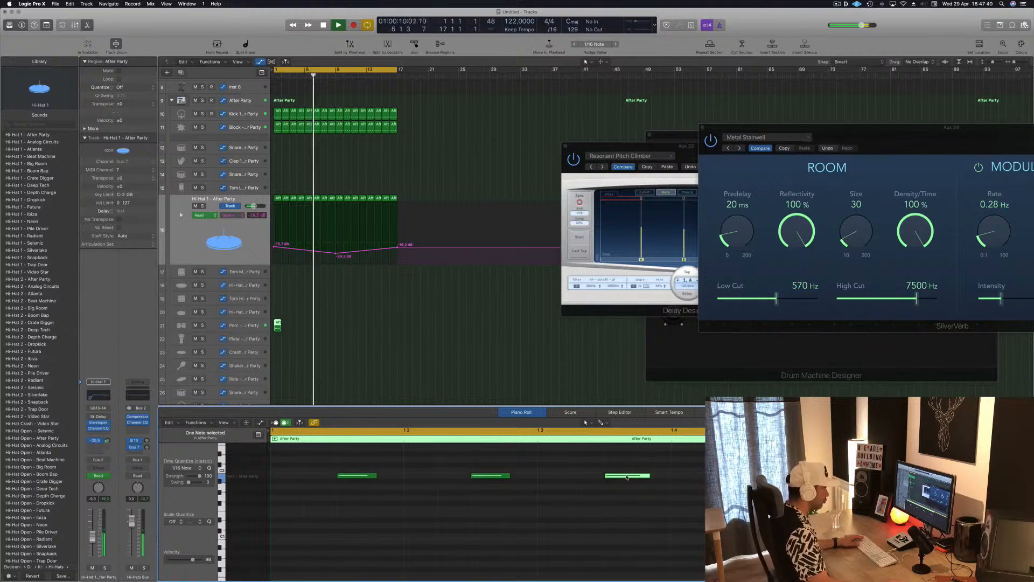
Step: Move the third Perc note one sixteenth later and delete the first two notes of the region
left_click_drag(627, 477, 661, 479)
left_click_drag(560, 461, 376, 484)
key("Delete")
key("Return")
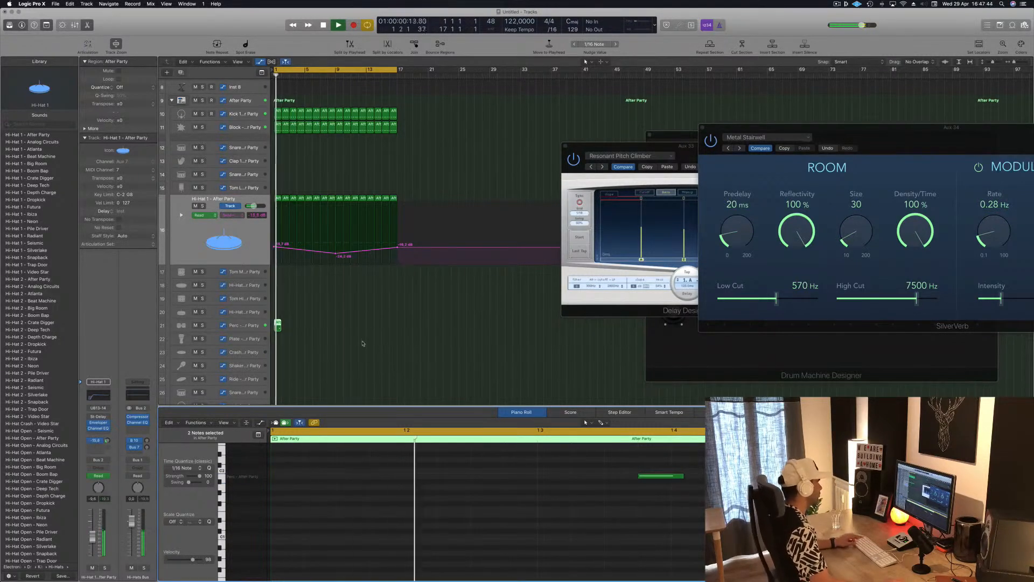
Step: Duplicate the Perc region repeatedly to fill bars 1 to 16
scroll(362, 344, "down", 2)
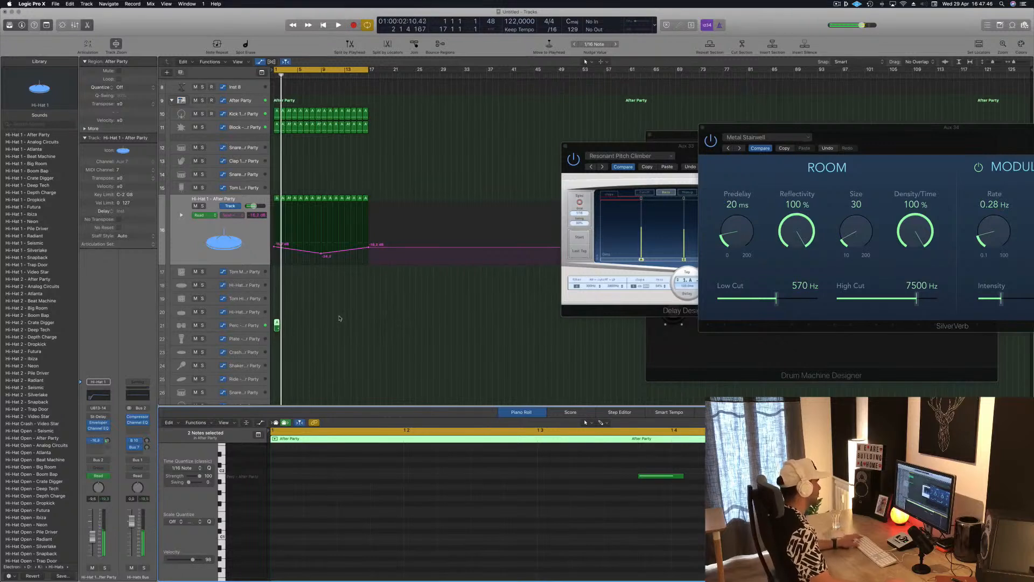
scroll(323, 322, "up", 3)
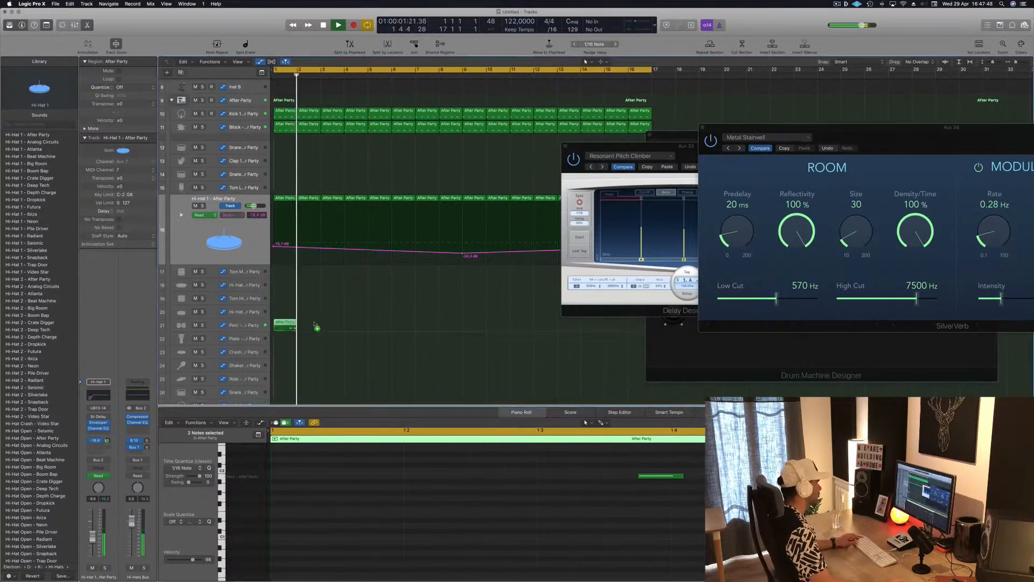
left_click_drag(316, 326, 380, 325)
scroll(433, 325, "left", 5)
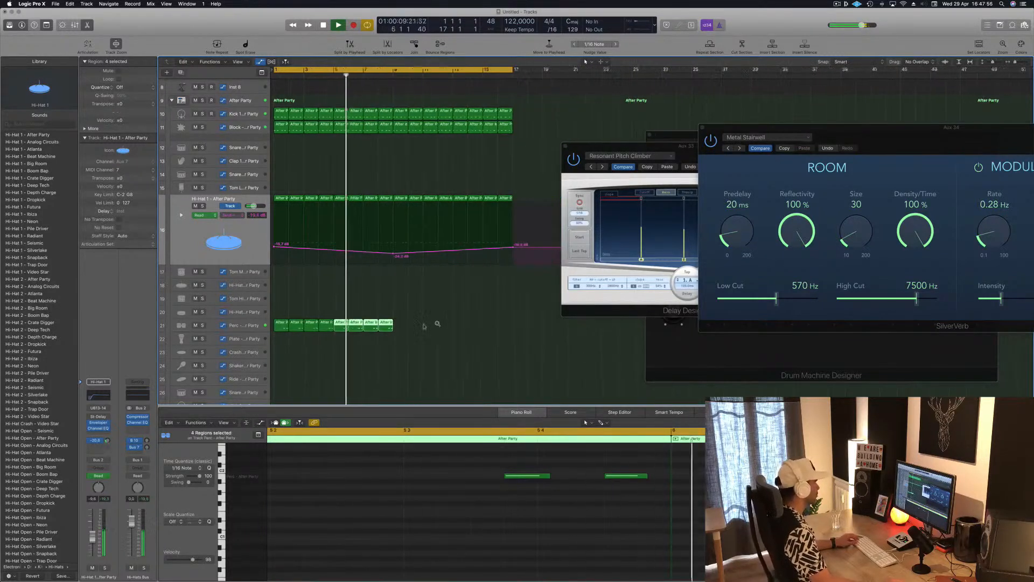
left_click(266, 326)
mouse_move(408, 326)
left_mouse_down()
mouse_move(282, 327)
mouse_move(396, 328)
left_mouse_up()
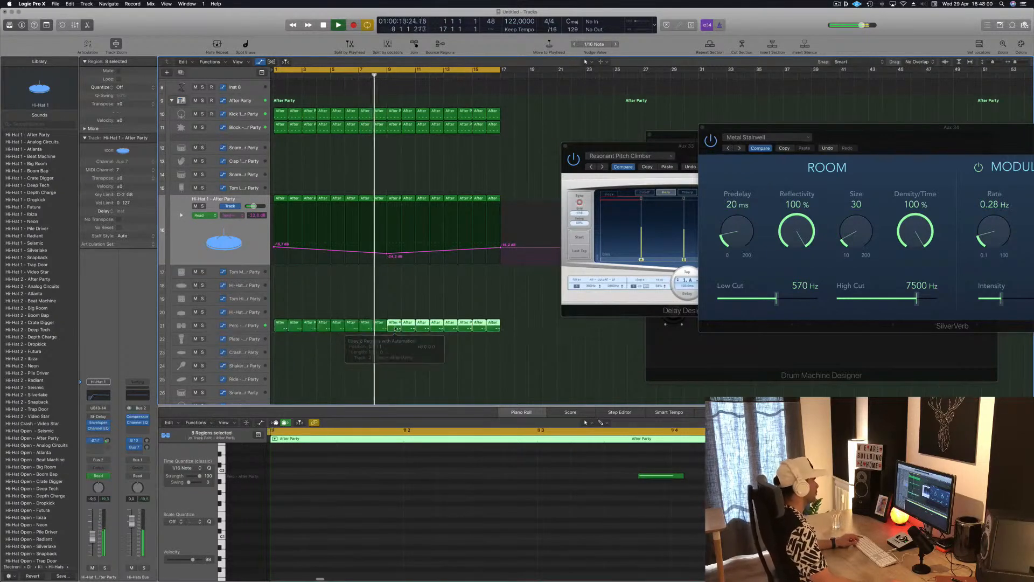
Step: Select the Perc track with all its regions and lower its volume to -8.0 dB
scroll(339, 347, "down", 5)
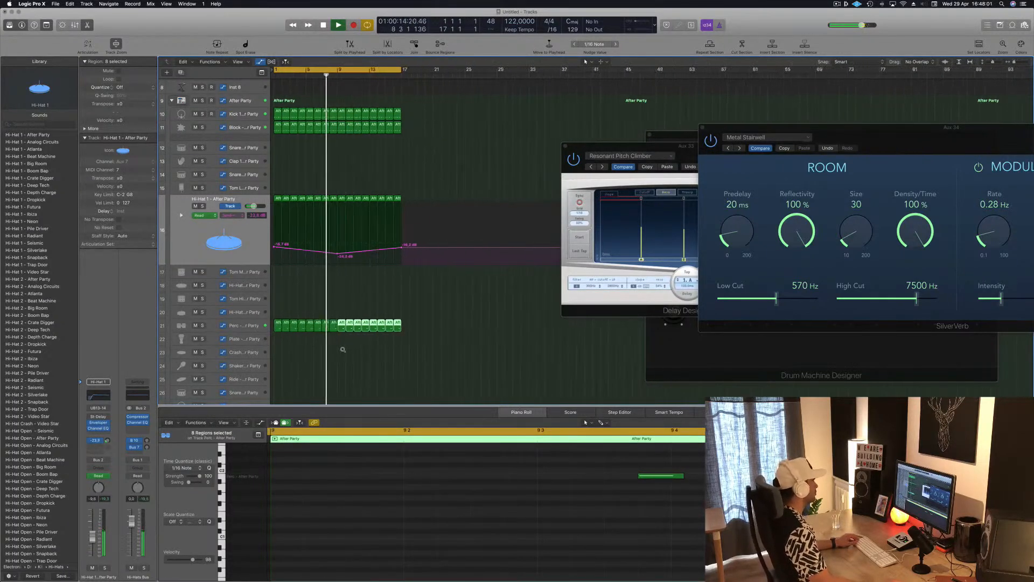
left_click(254, 327)
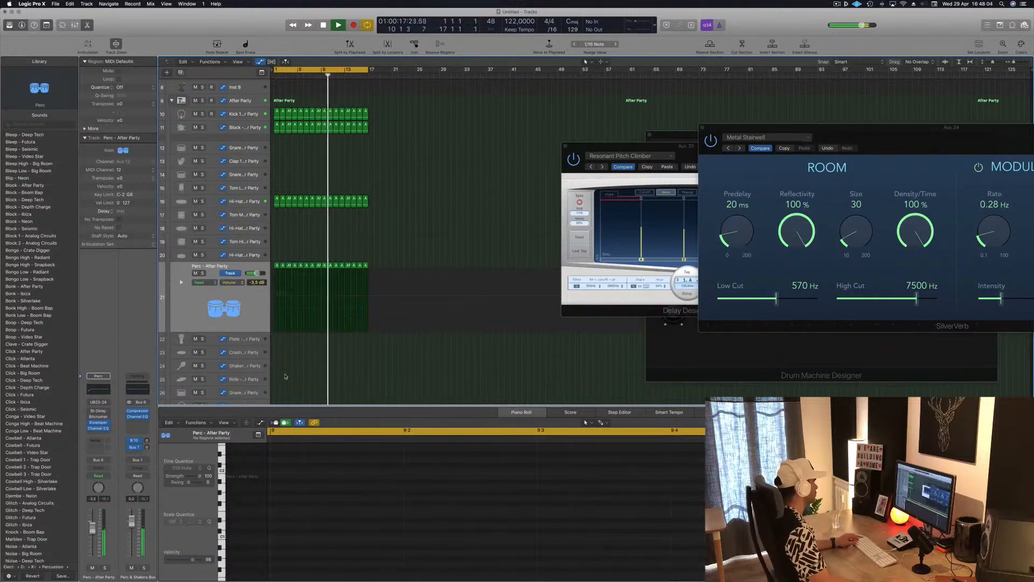
key("super+Right")
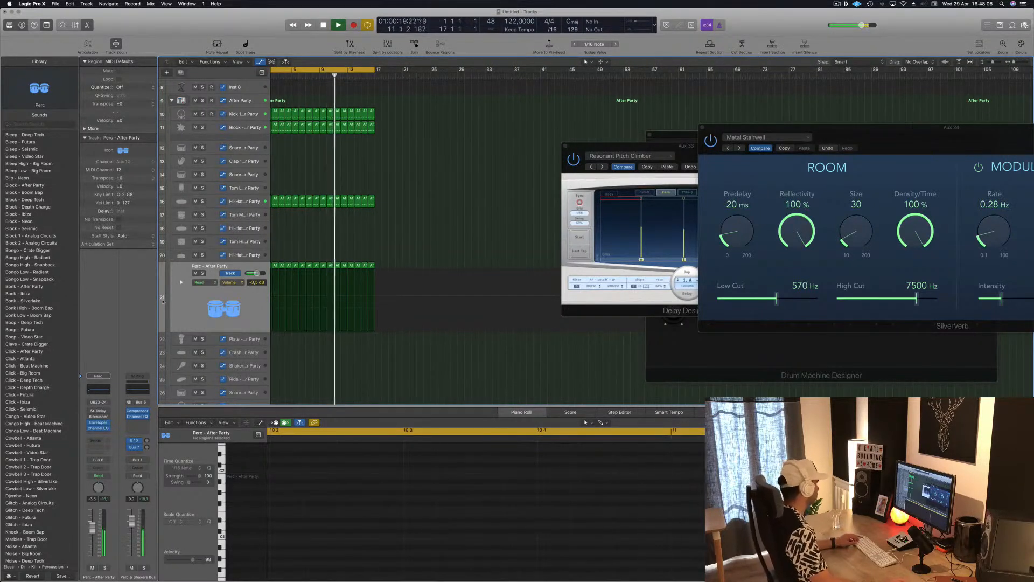
left_click(175, 300)
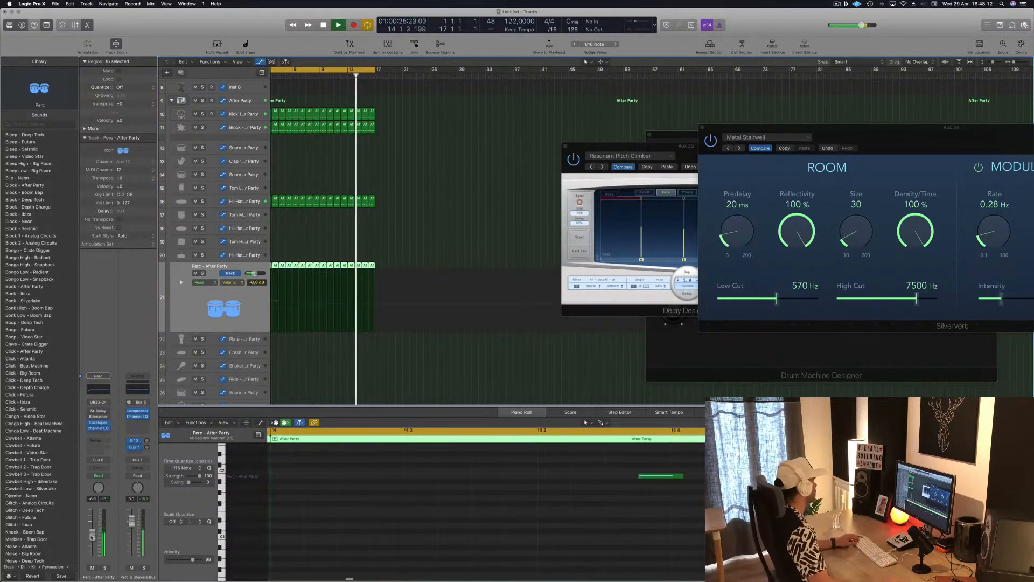
Step: Replace the Perc track's Stereo Delay with Phat FX, place its window beside the regions, and solo the track
left_click(109, 412)
mouse_move(147, 560)
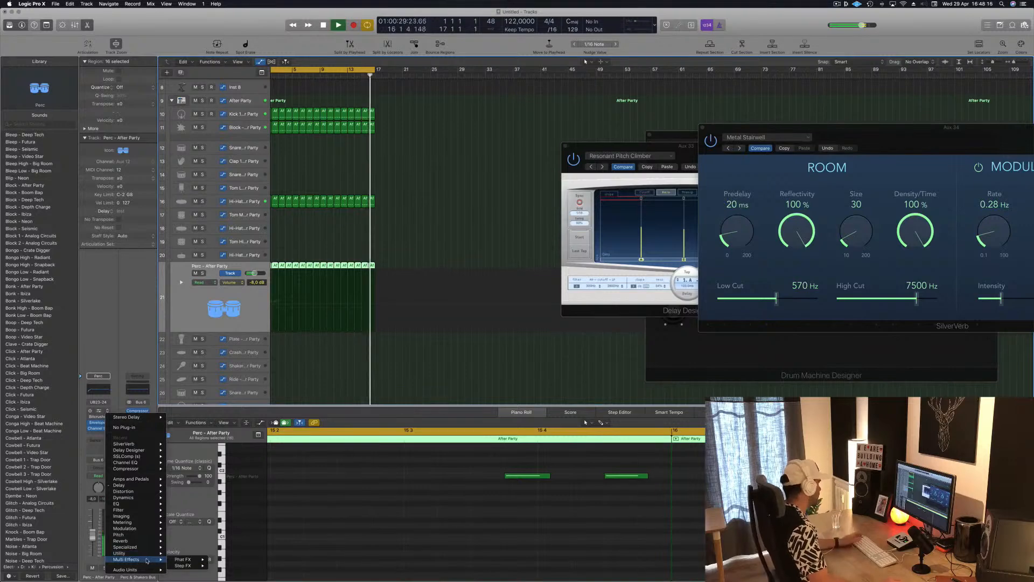
left_click(293, 343)
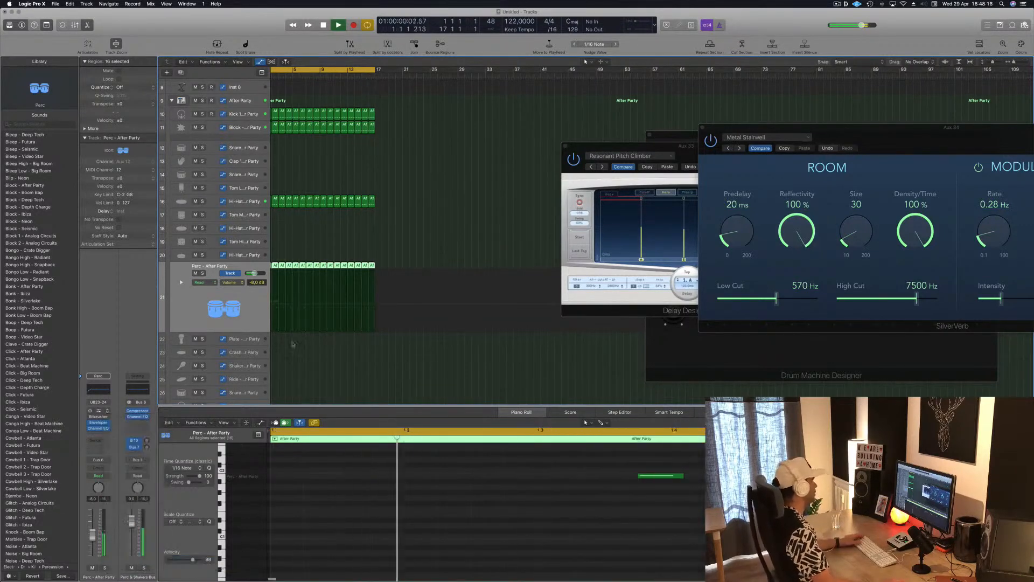
left_click_drag(199, 19, 595, 114)
mouse_move(501, 114)
left_mouse_down()
mouse_move(440, 114)
mouse_move(483, 115)
left_mouse_up()
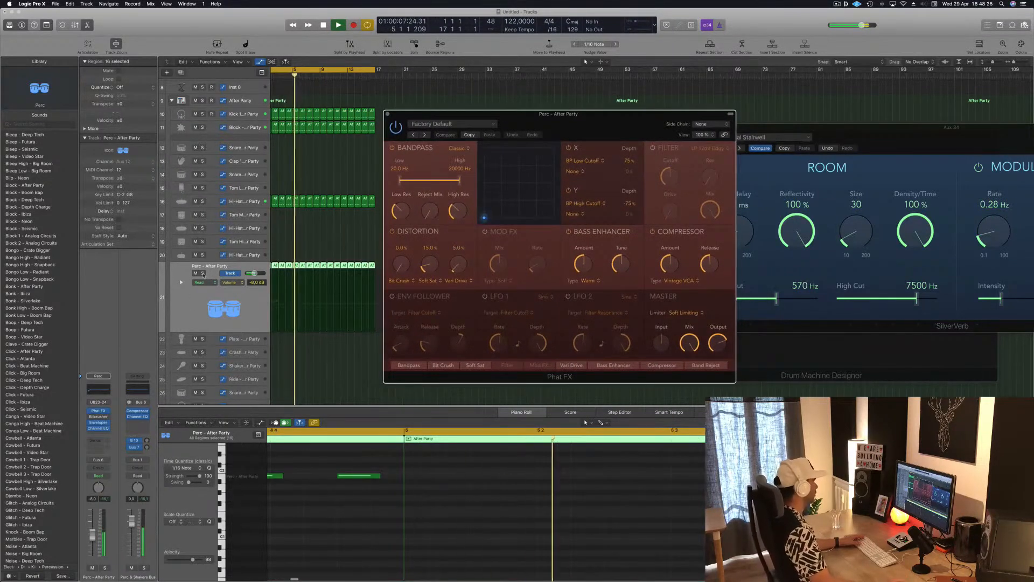
left_click(203, 273)
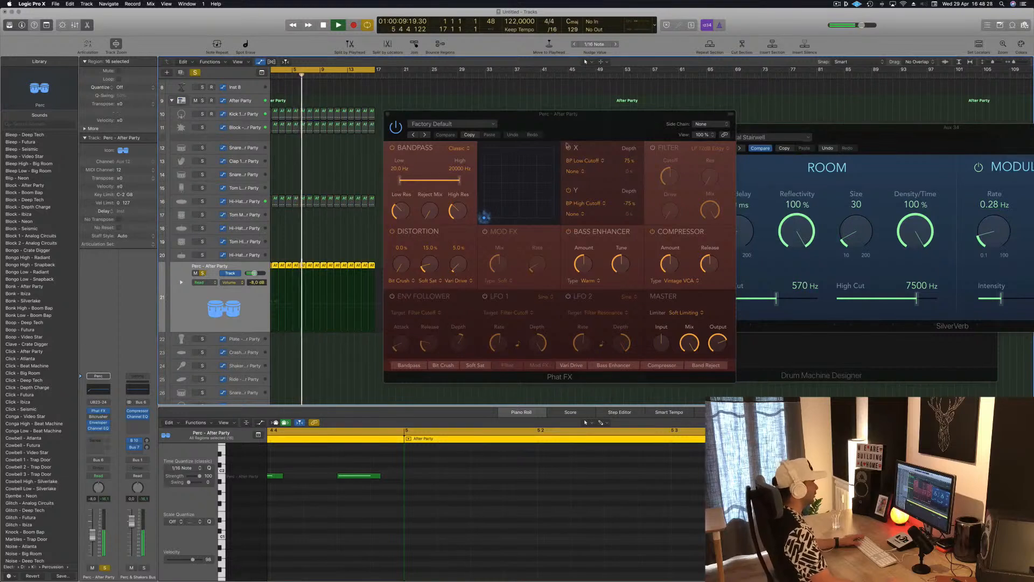
Step: Step through the first Phat FX presets on the Perc track, from Bright Dirt up to Massive Wobbly, auditioning each one
left_click_drag(575, 136, 550, 139)
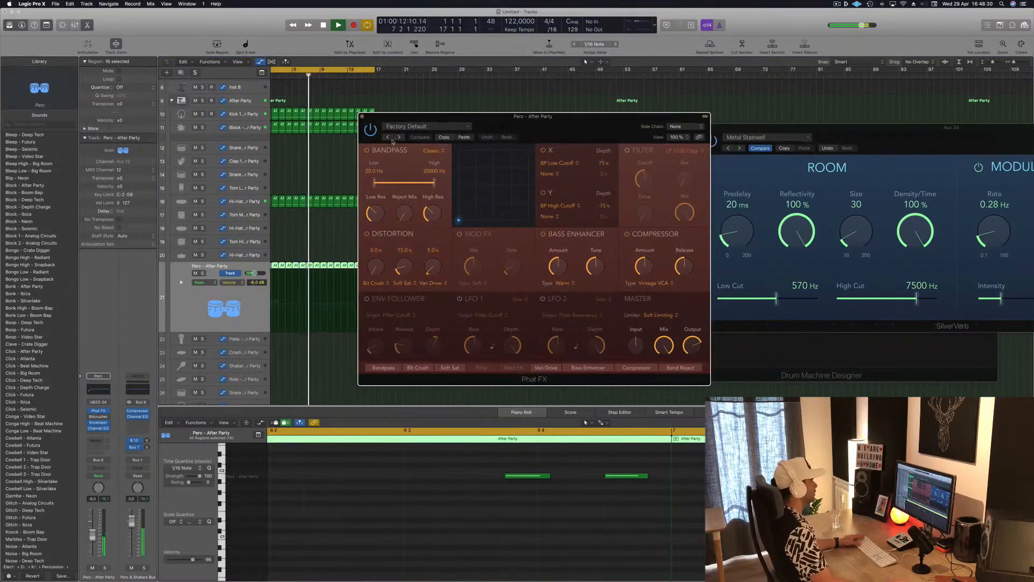
left_click(399, 138)
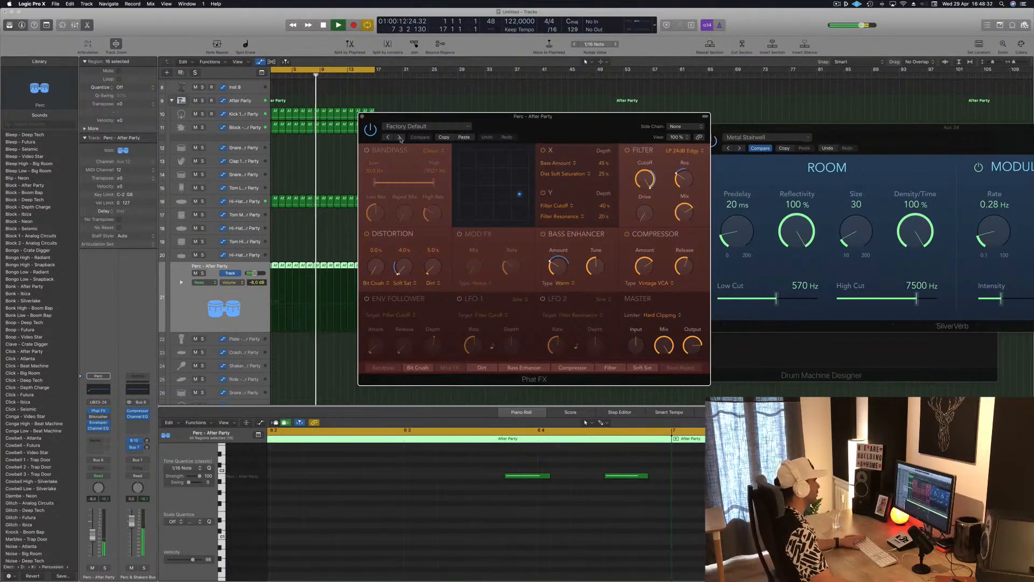
left_click(400, 138)
left_click_drag(572, 126, 641, 109)
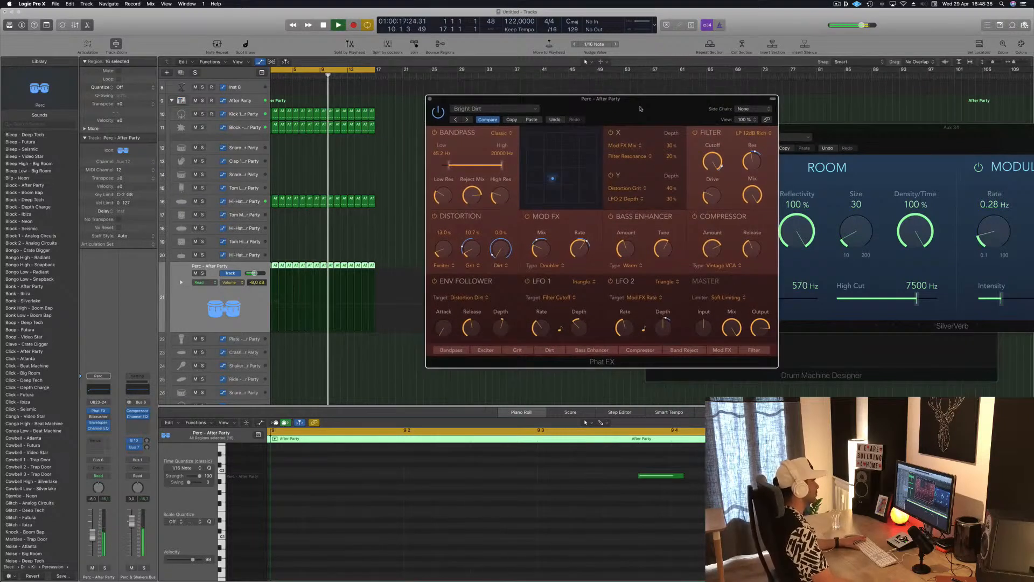
left_click(467, 119)
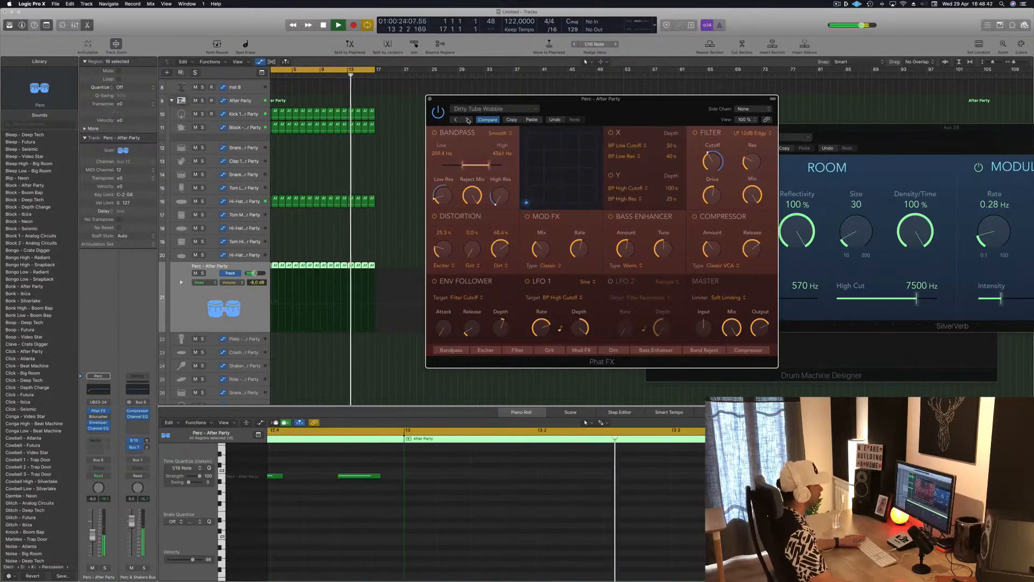
left_click(468, 119)
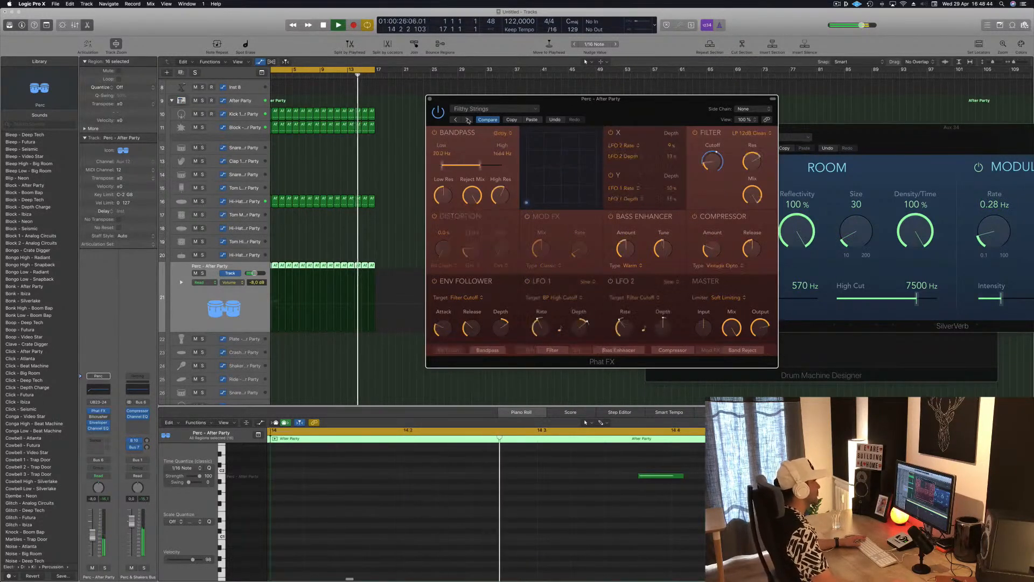
left_click(468, 119)
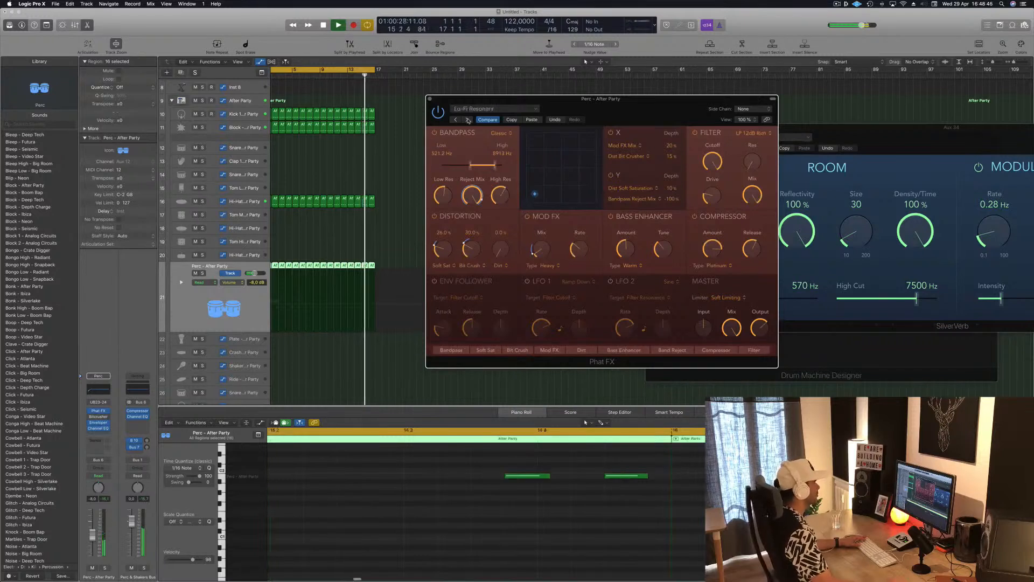
left_click(468, 120)
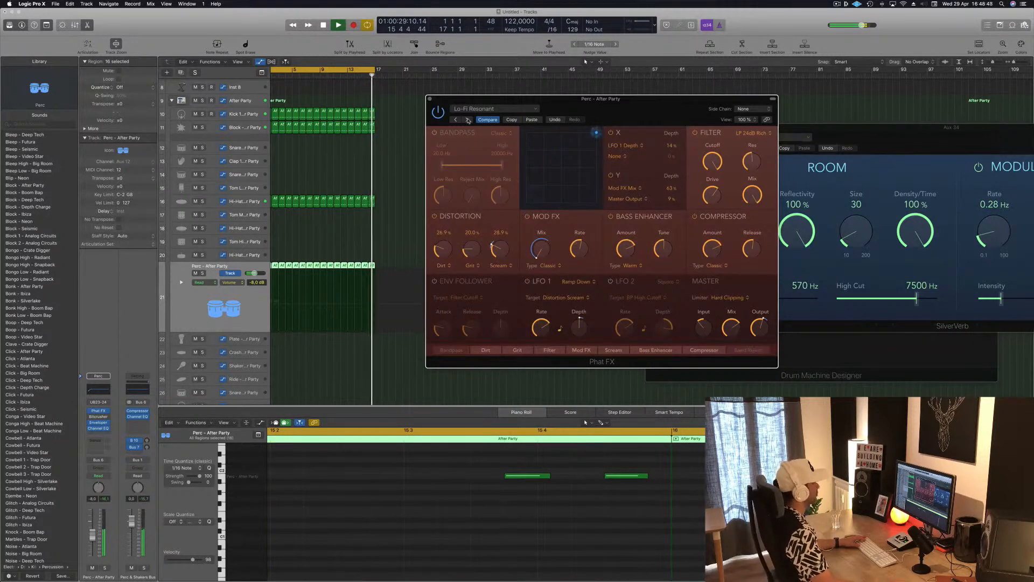
Step: Compare the Phat FX preset categories and load a preset from the Drums category for the Perc track
left_click(497, 109)
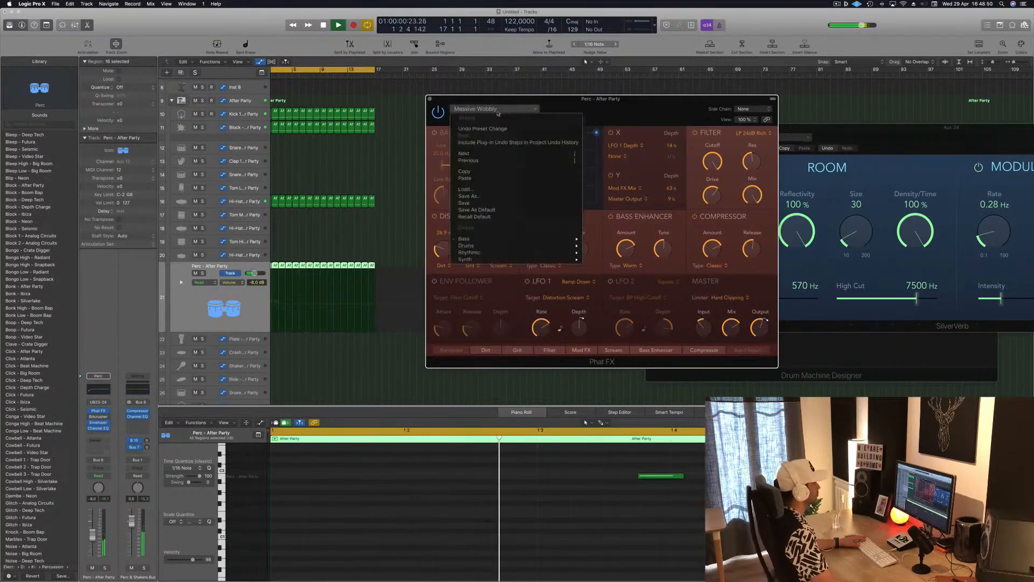
left_click(623, 104)
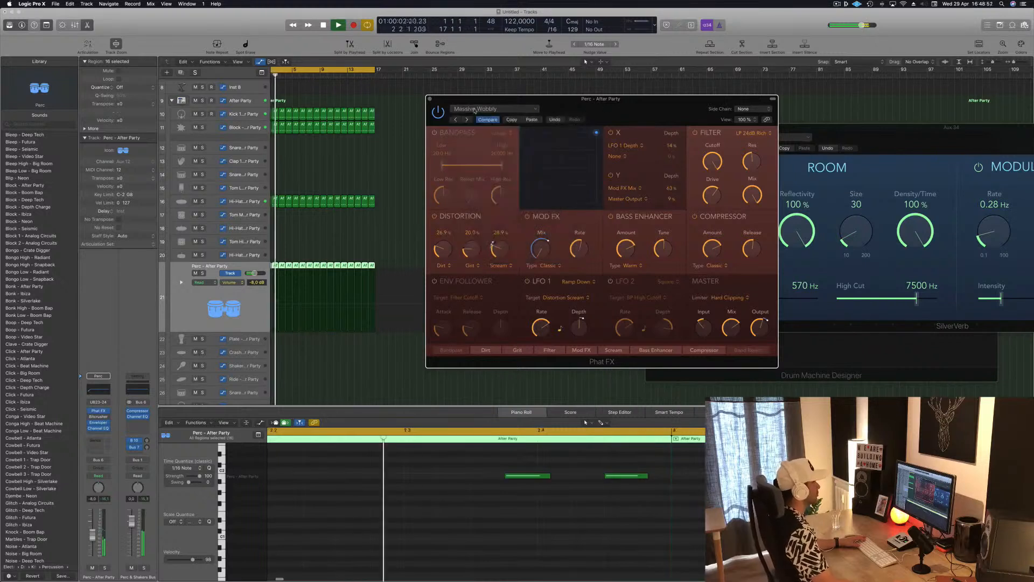
left_click(492, 109)
mouse_move(513, 256)
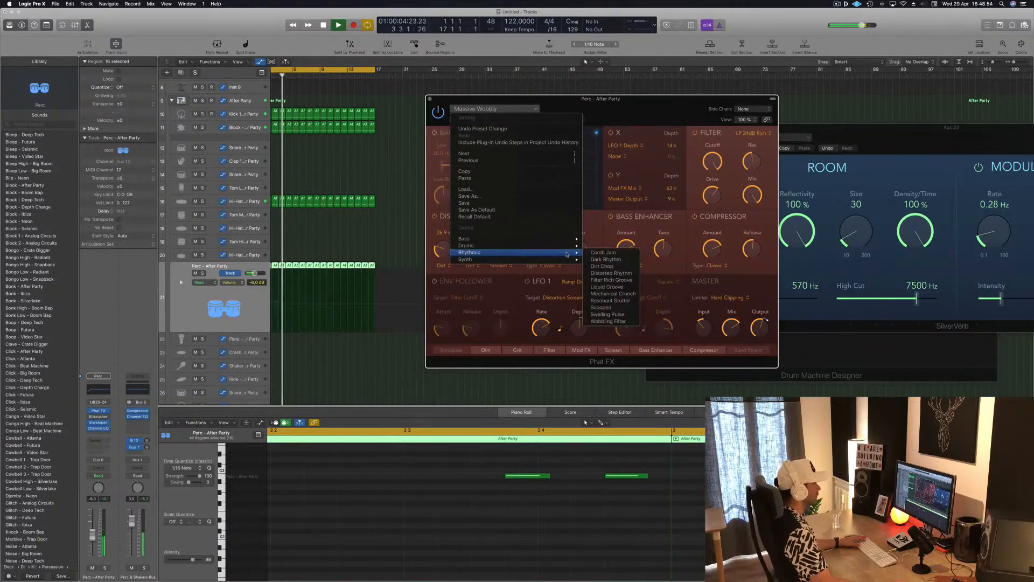
mouse_move(567, 249)
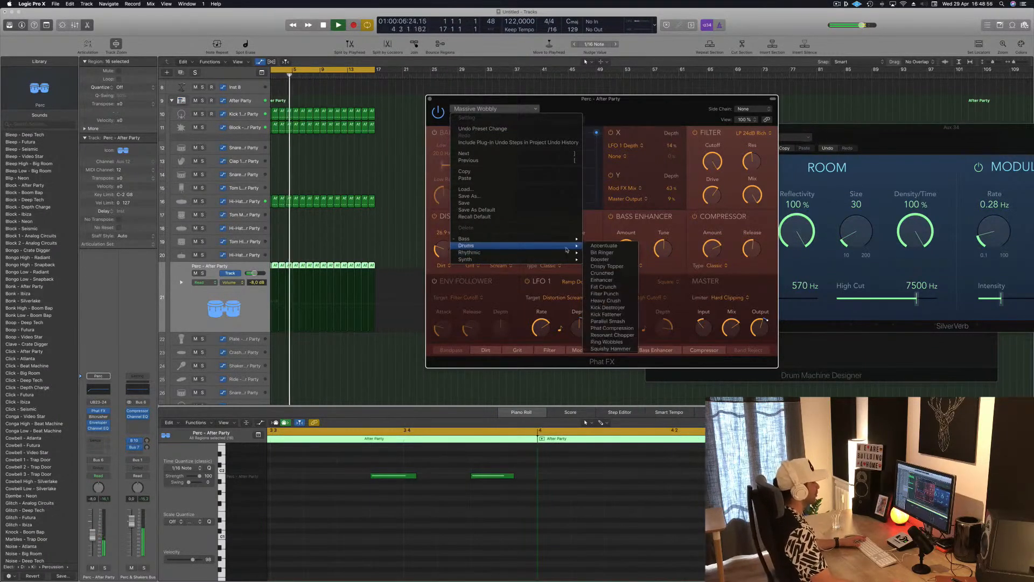
left_click(610, 252)
left_click_drag(615, 103, 582, 97)
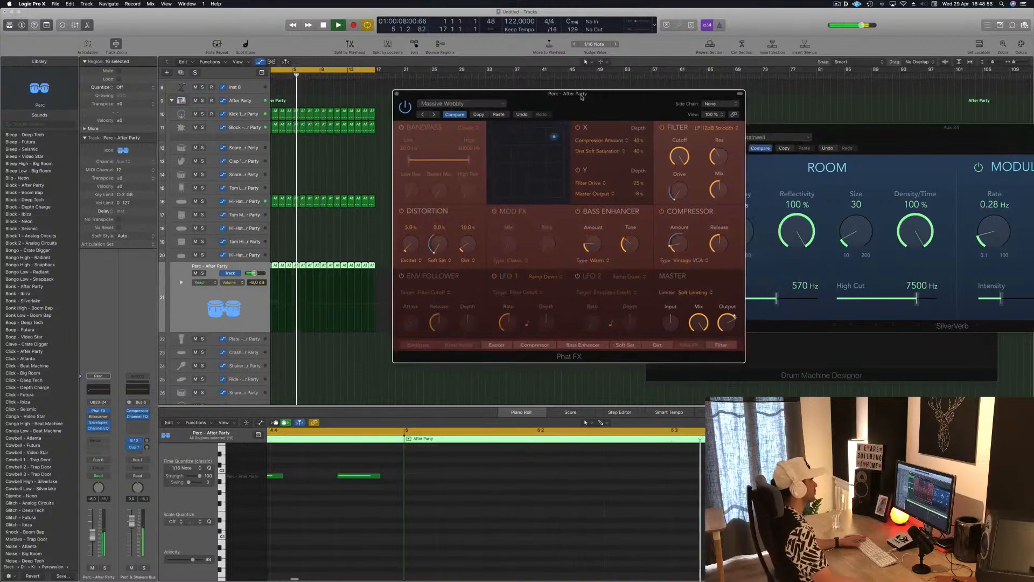
Step: Audition the Drums presets of Phat FX one after another and settle on Resonant Chopper
left_click(432, 115)
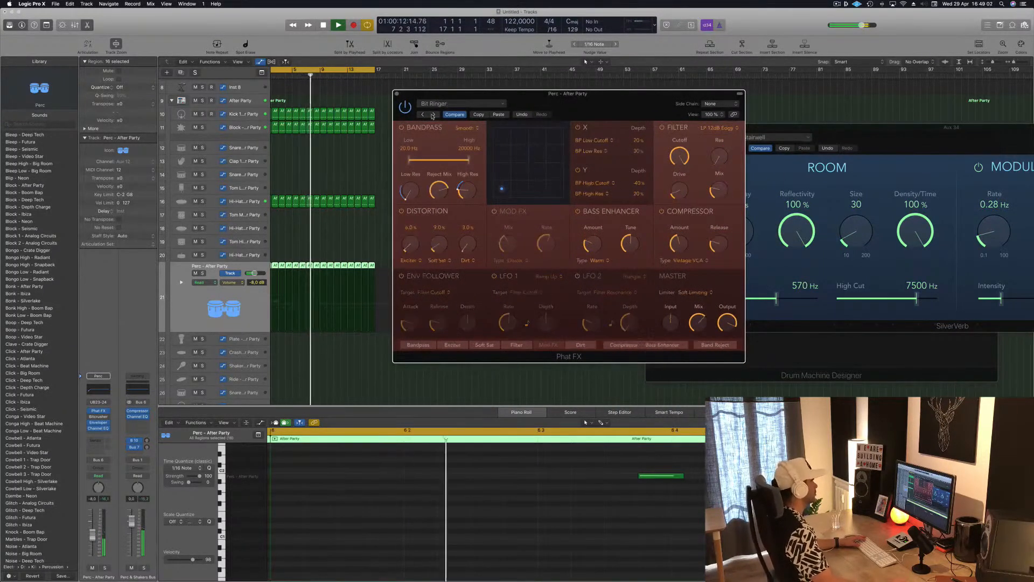
left_click(433, 114)
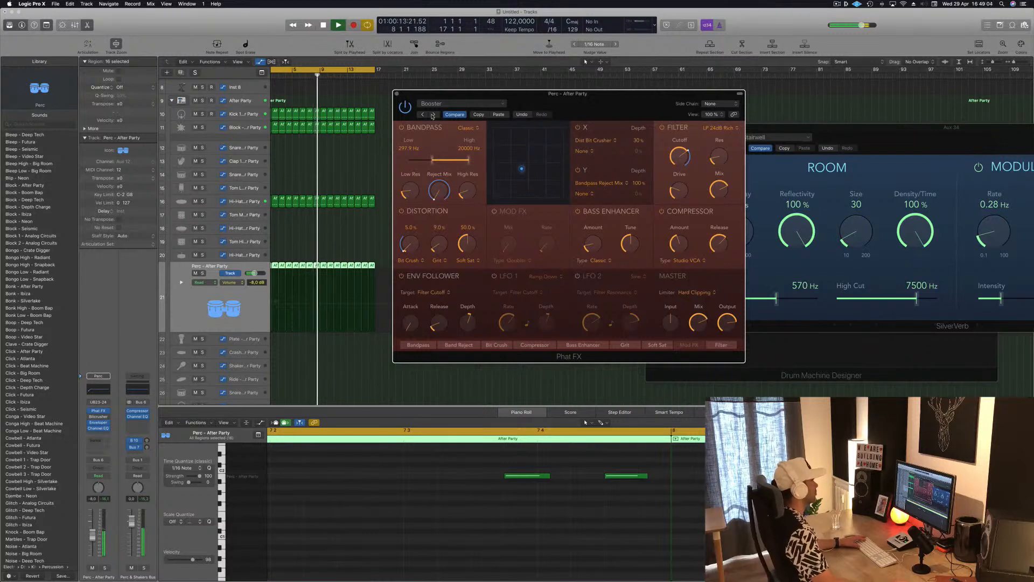
left_click(432, 115)
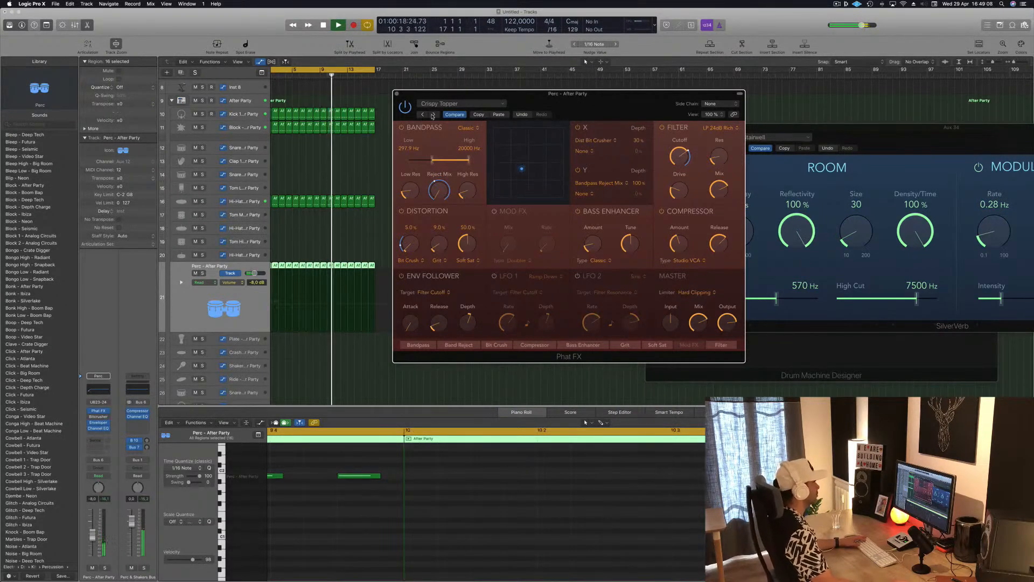
left_click(432, 115)
left_click(432, 115)
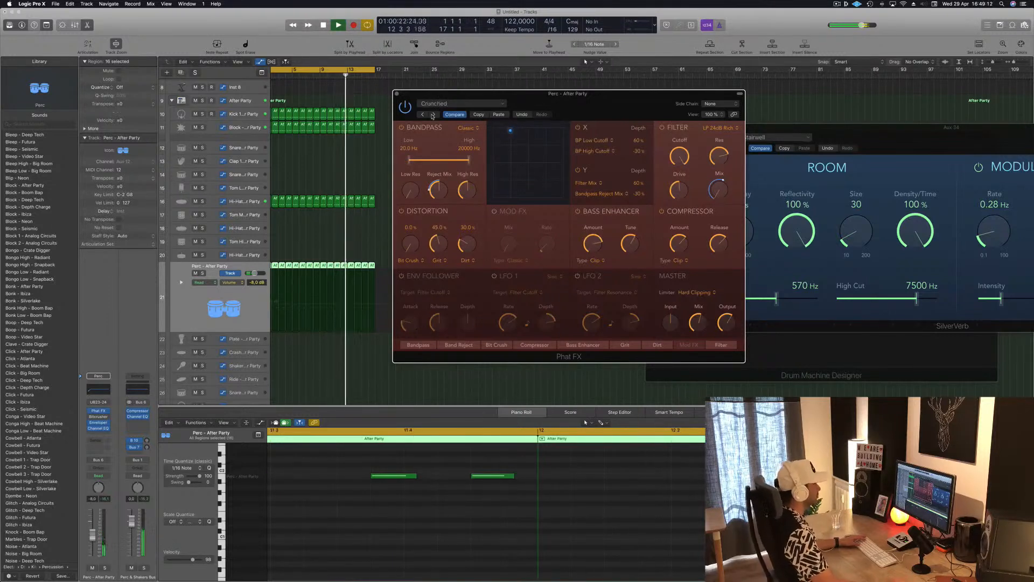
left_click(432, 114)
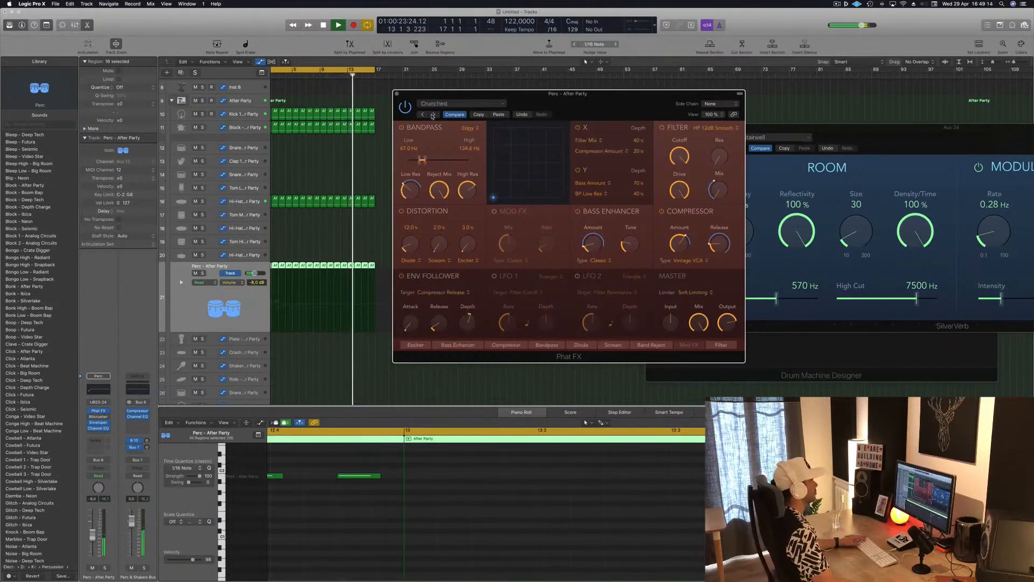
left_click(432, 115)
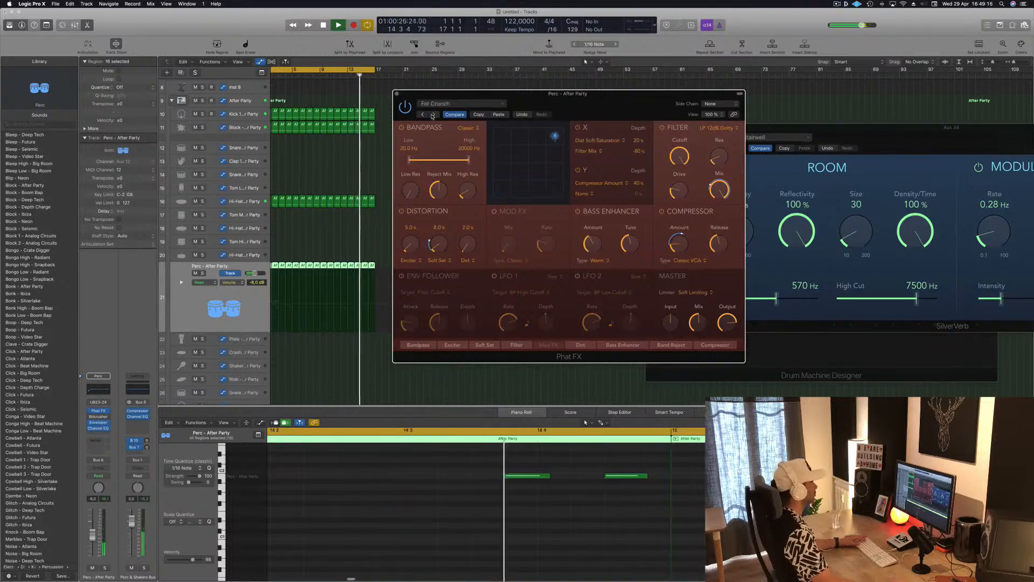
left_click(433, 115)
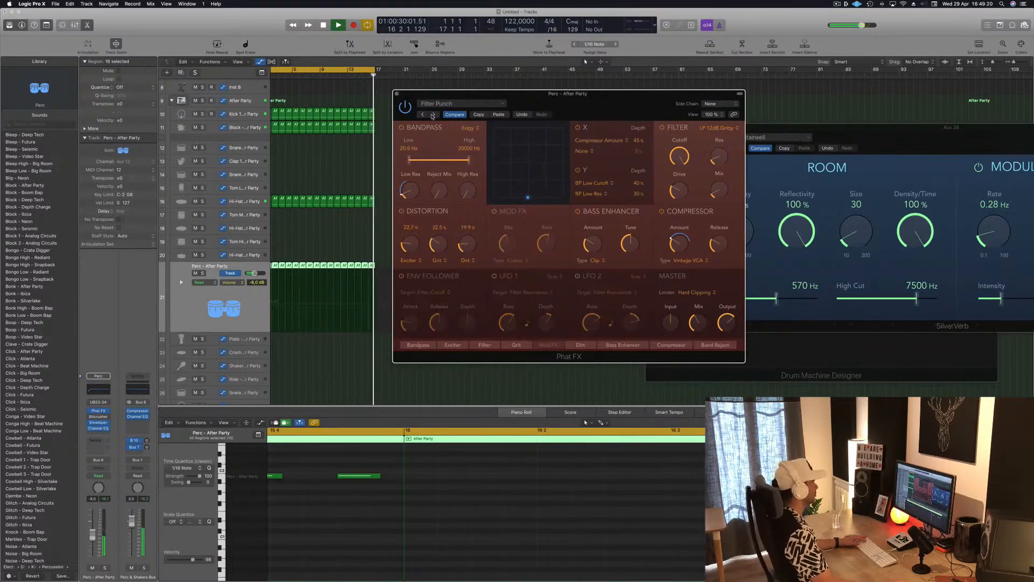
left_click(433, 115)
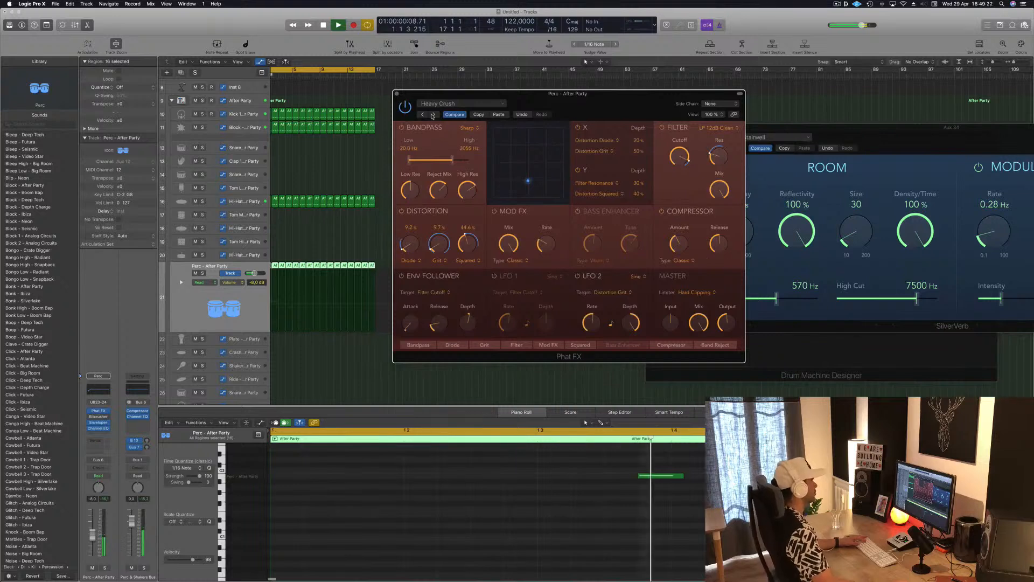
left_click(433, 115)
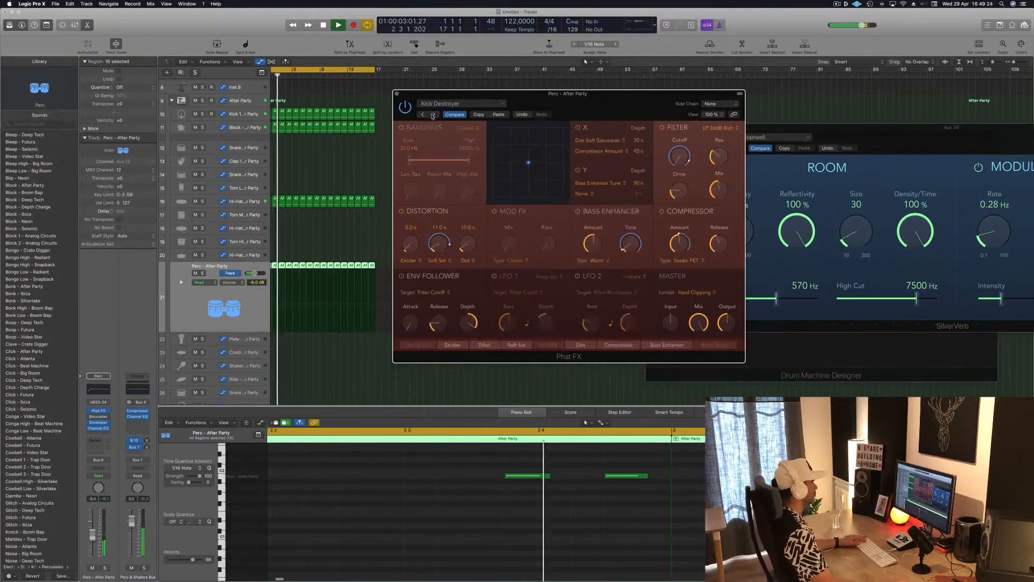
left_click(433, 115)
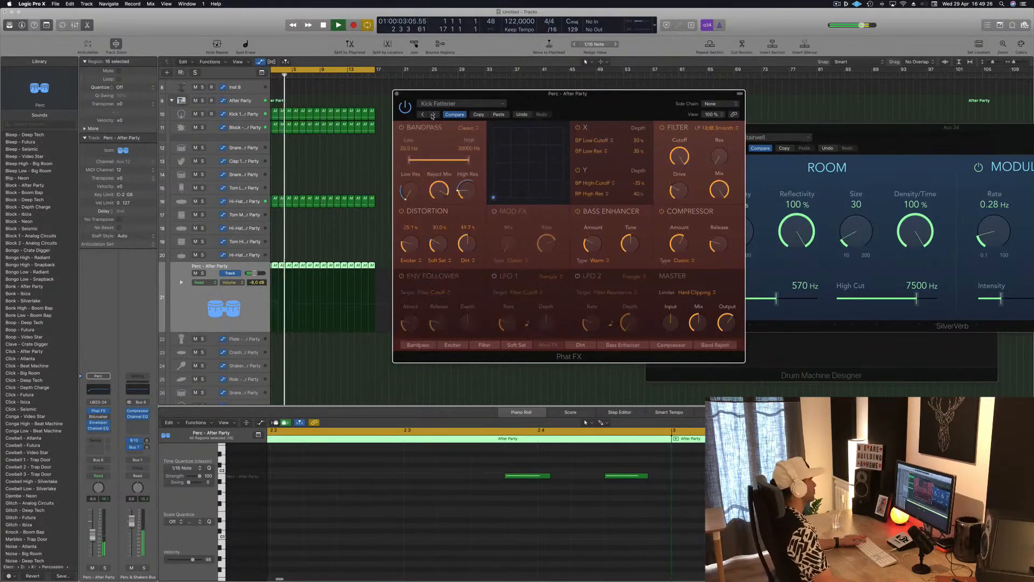
left_click(432, 115)
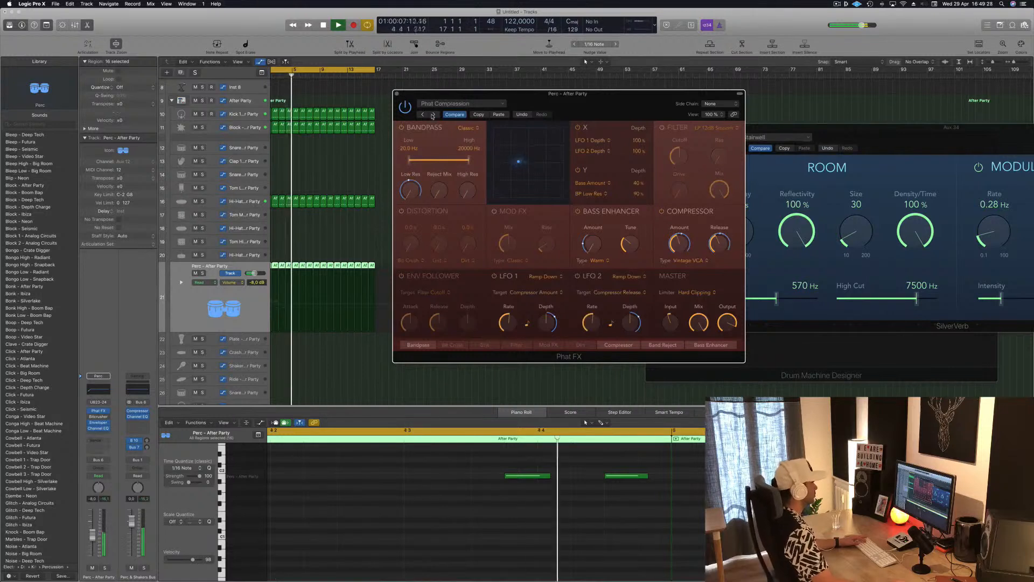
left_click(433, 115)
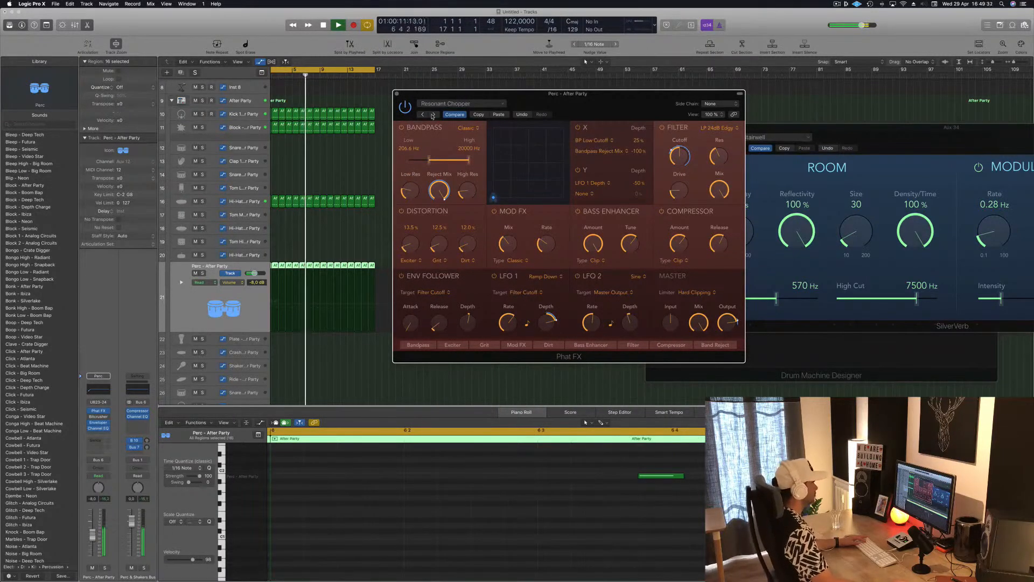
Step: Try the Phat FX presets Ring Wobbles, Squishy Hammer and Comb Jam, and undo back to the Resonant Chopper settings
left_click_drag(600, 107, 617, 83)
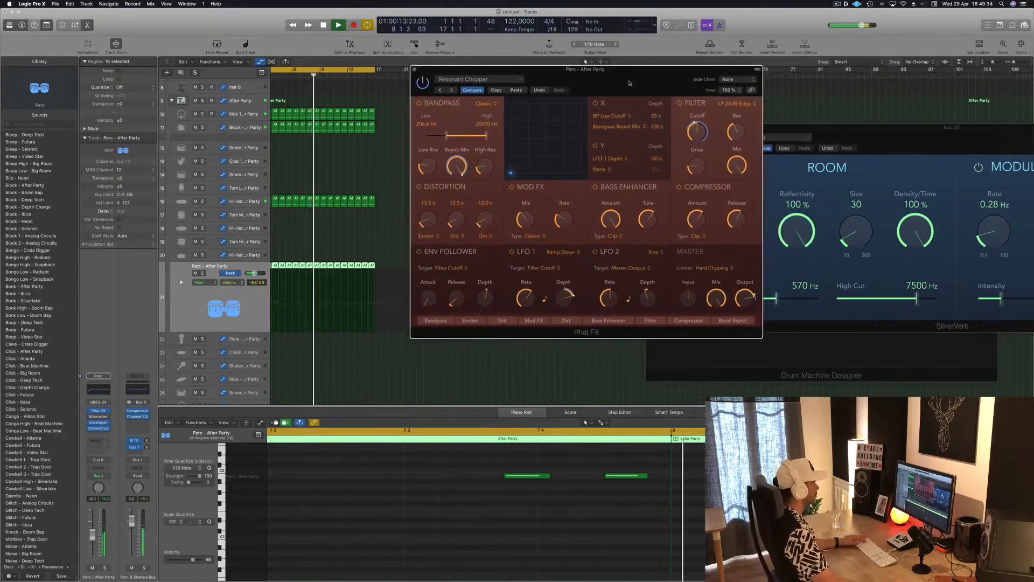
left_click(452, 91)
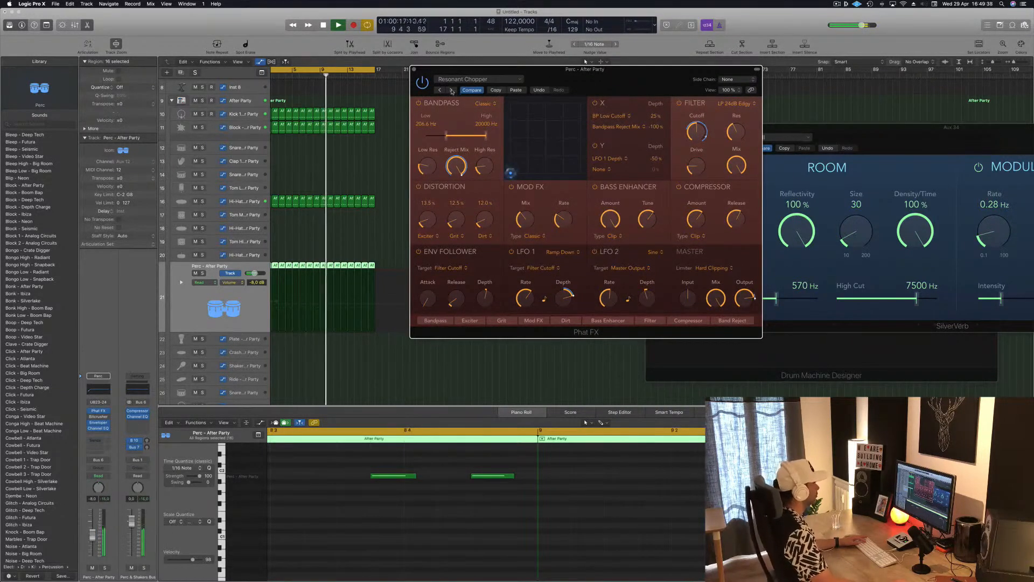
left_click(452, 90)
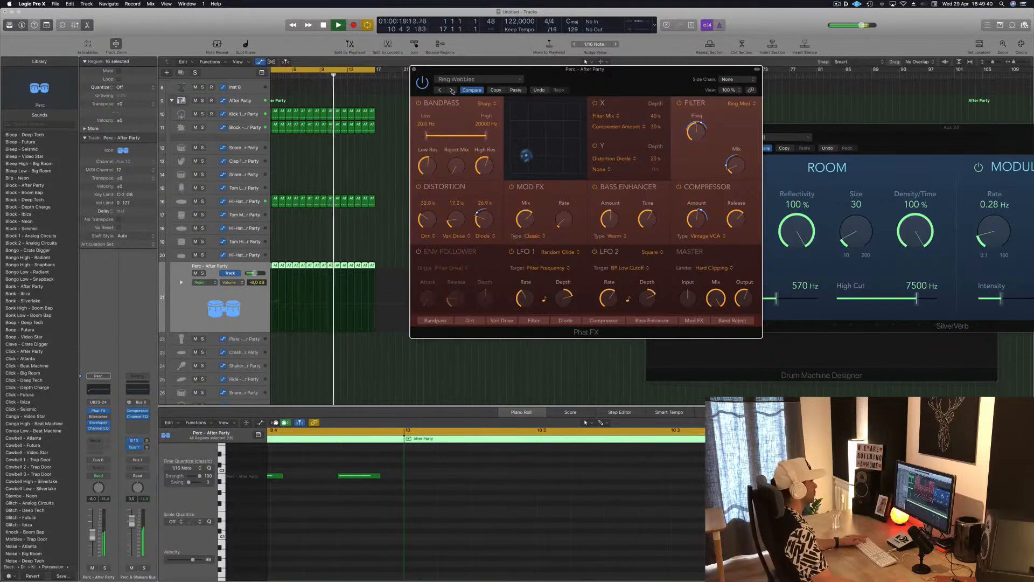
left_click(451, 90)
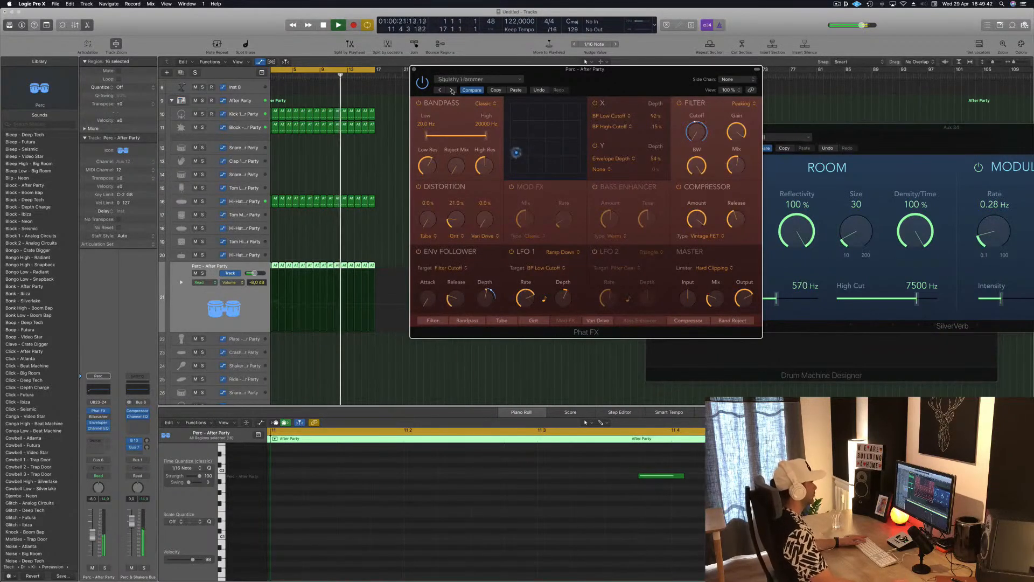
left_click(452, 90)
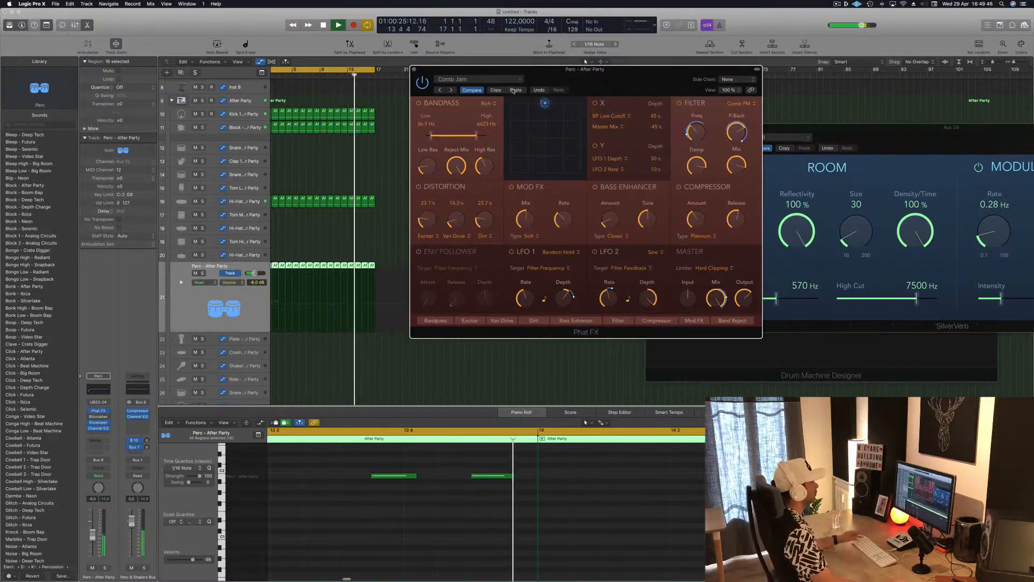
left_click(539, 90)
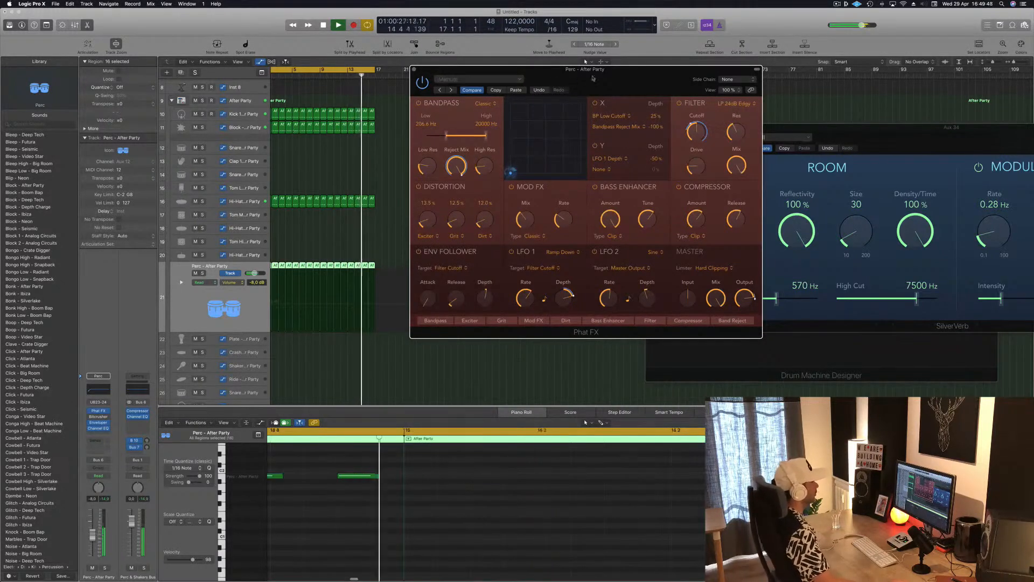
Step: Lower the Perc track's volume to -14.2 dB and close the Phat FX window
mouse_move(614, 75)
left_mouse_down()
mouse_move(594, 79)
mouse_move(629, 79)
left_mouse_up()
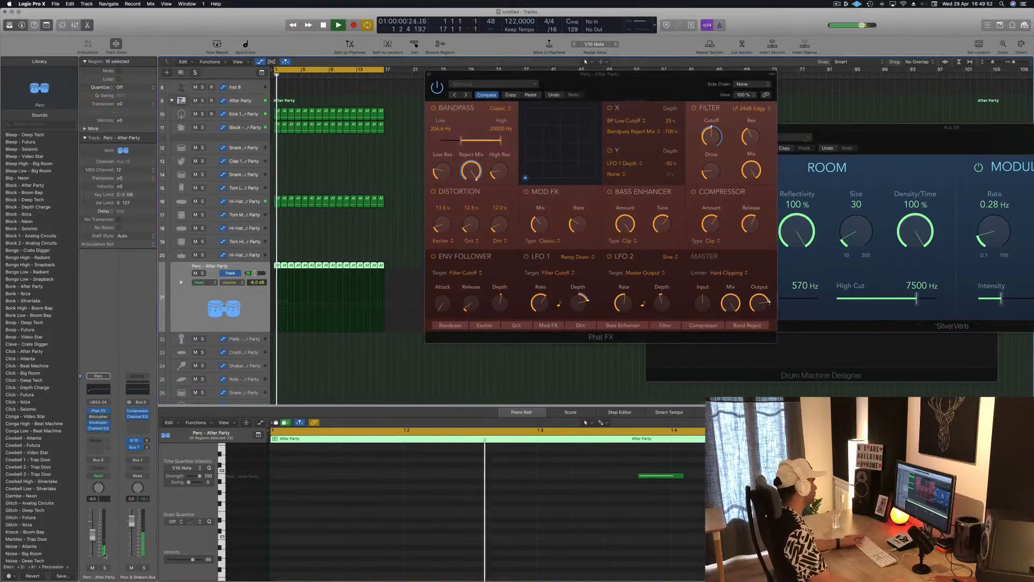
left_click_drag(92, 534, 94, 546)
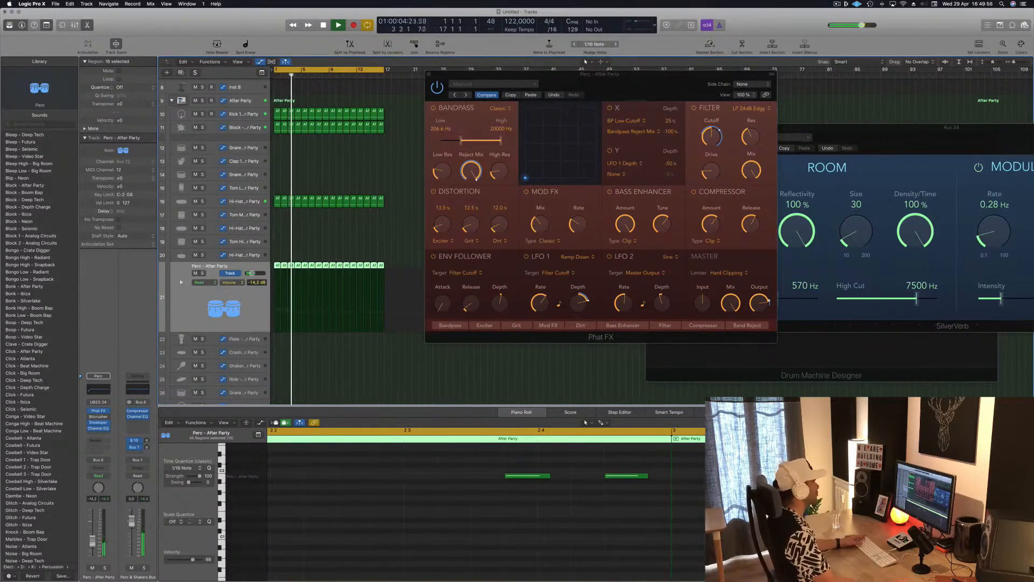
left_click_drag(429, 75, 347, 110)
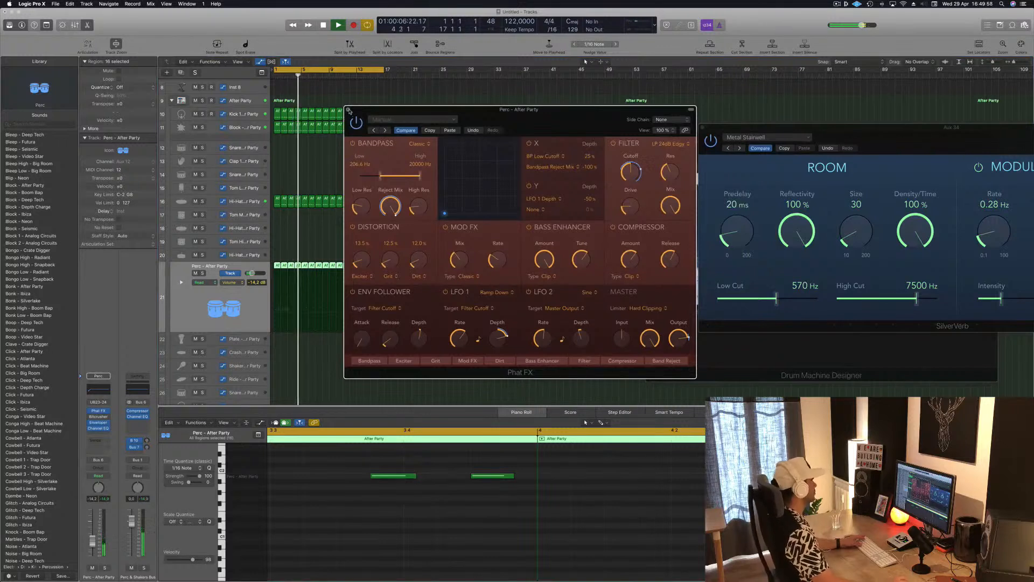
left_click(348, 111)
Step: Copy the first Hi-Hat region onto the Hi-Hat 2 track and delete all of the copy's notes except the last
scroll(294, 205, "down", 1)
left_click(293, 205)
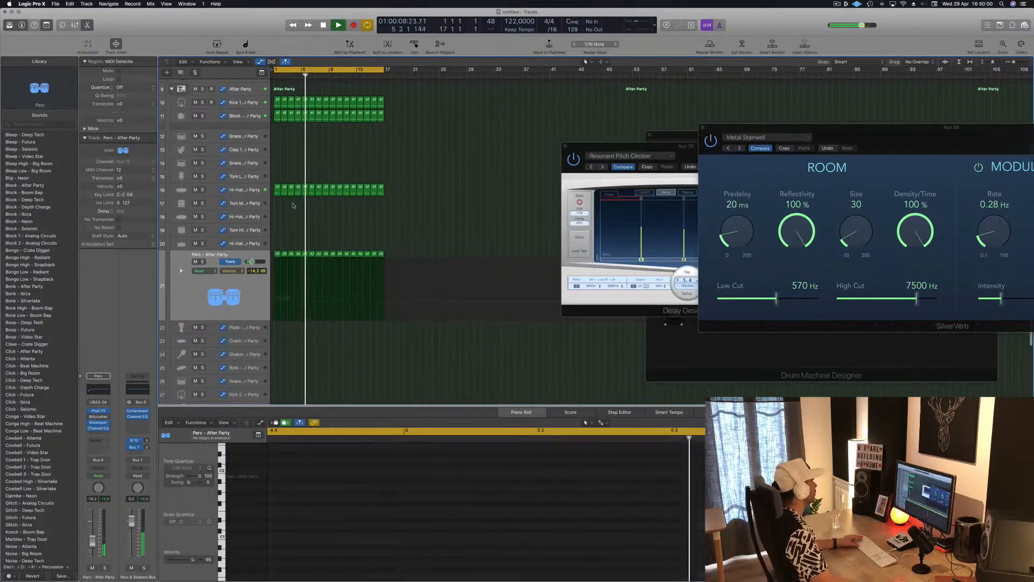
left_click_drag(277, 189, 279, 217)
left_click_drag(312, 474, 698, 557)
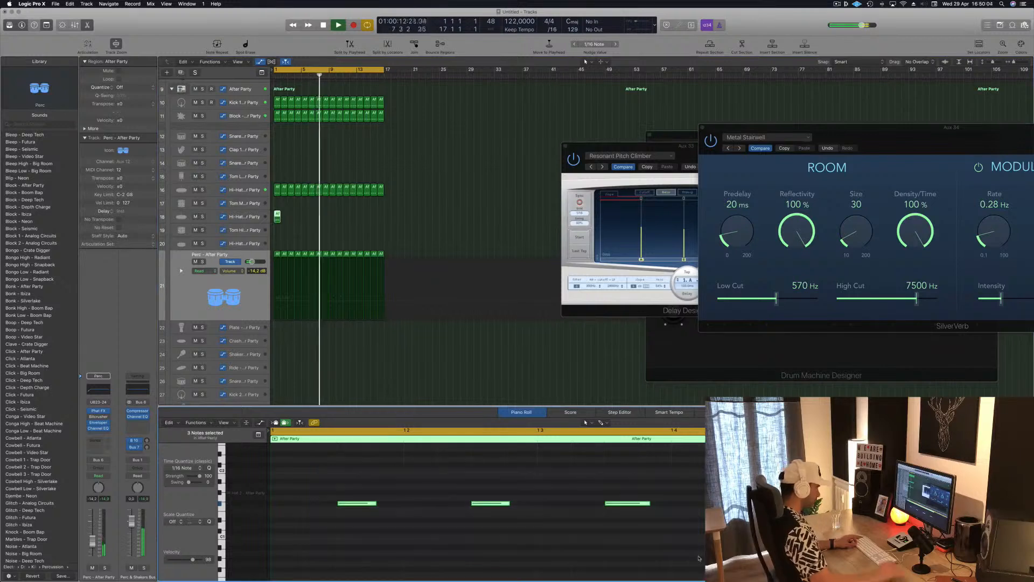
key("Delete")
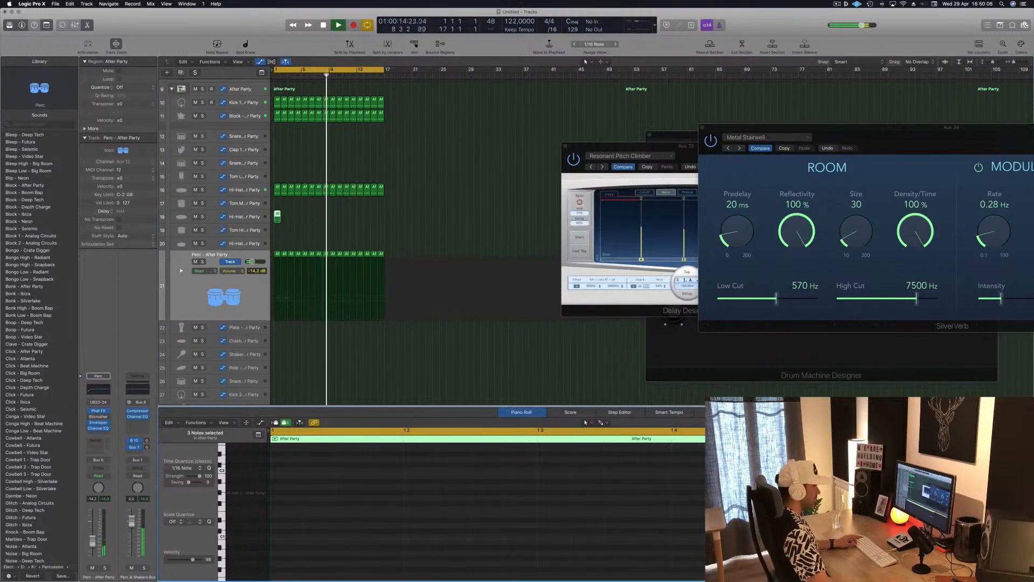
Step: Restart playback, repeat the edited one-note region along the Hi-Hat 2 track up to bar 17, and select that track
key("Right")
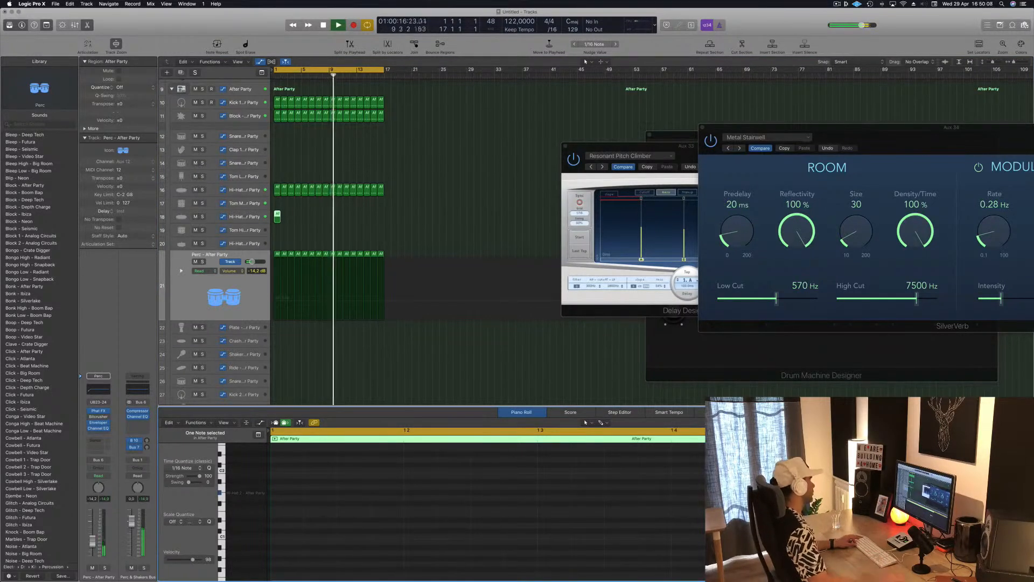
key("space")
key("space")
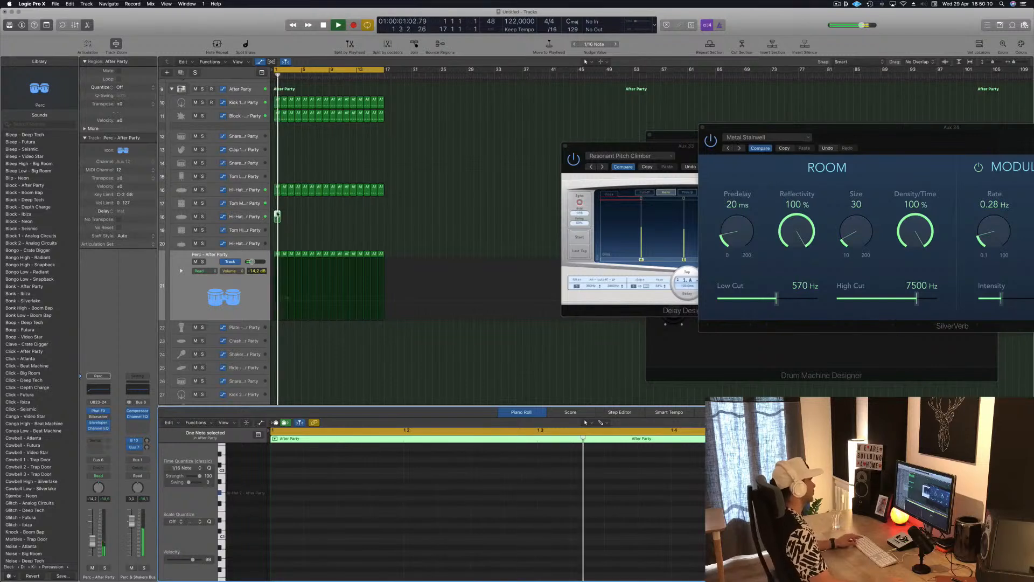
left_click_drag(277, 214, 333, 220)
left_click(234, 218)
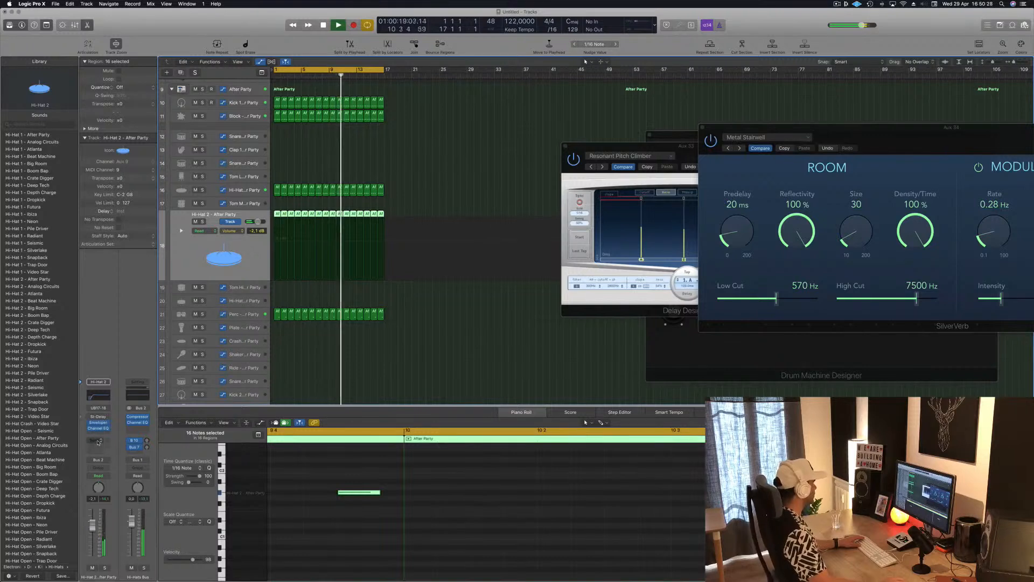
Step: Add a send from Hi-Hat 2 to Bus 12 and insert Delay Designer on the bus's aux channel
left_click(98, 441)
mouse_move(108, 453)
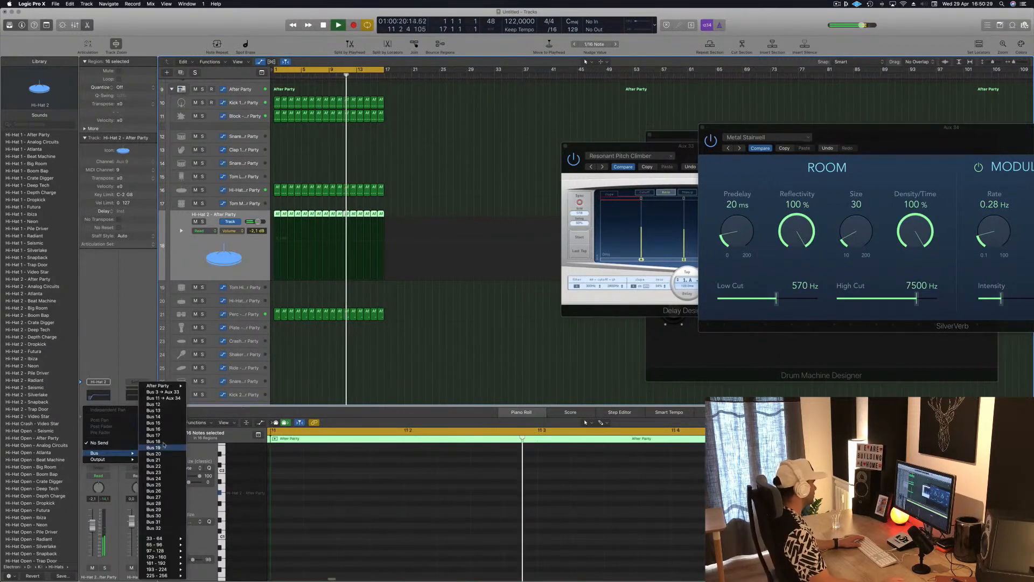
left_click(156, 404)
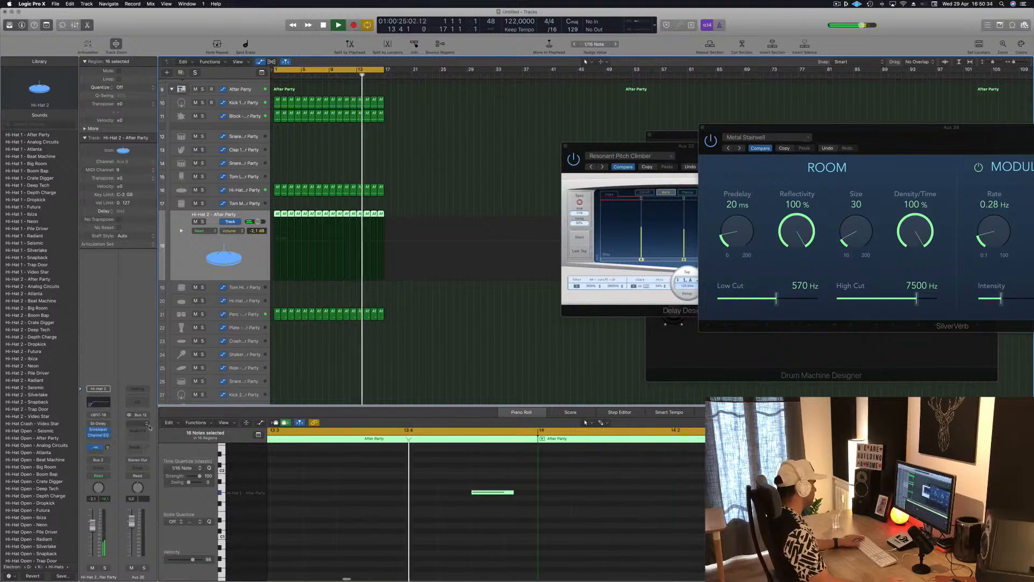
left_click(99, 440)
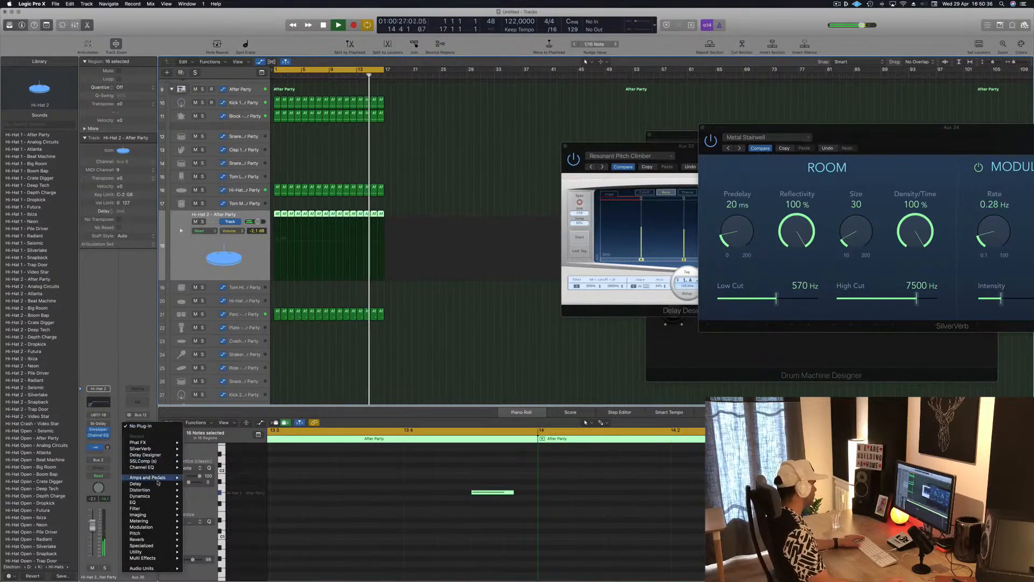
mouse_move(162, 455)
left_click(207, 461)
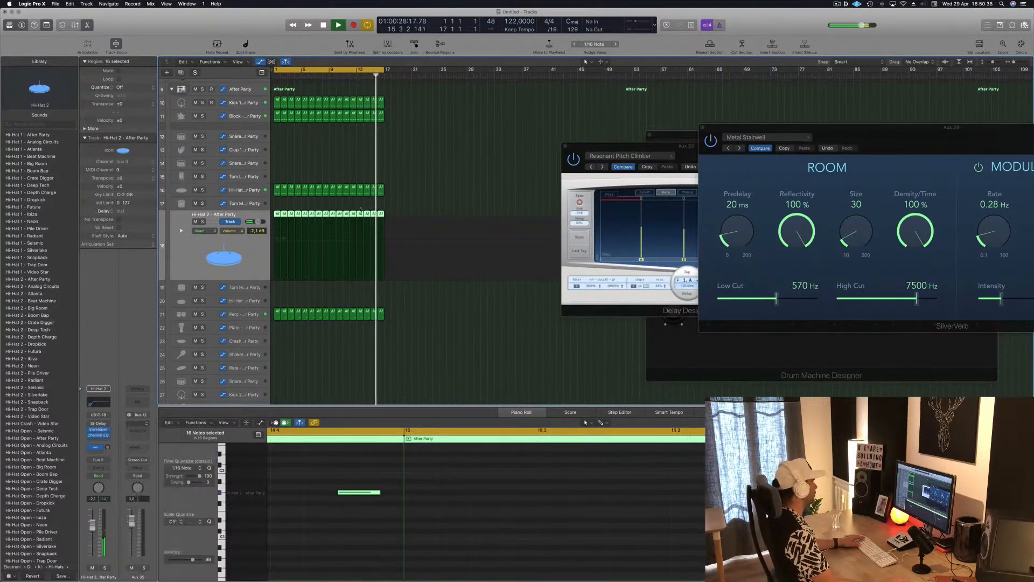
left_click_drag(170, 22, 431, 76)
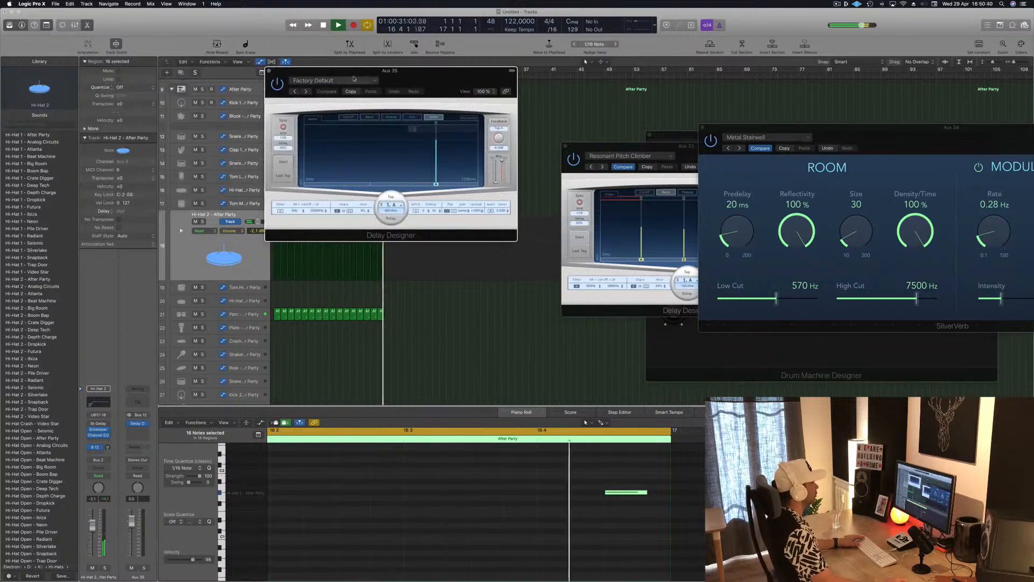
Step: Load the 1/16 Sweeping Pan preset from the 03 Simple Filtered category in the new Delay Designer
left_click(333, 80)
mouse_move(342, 229)
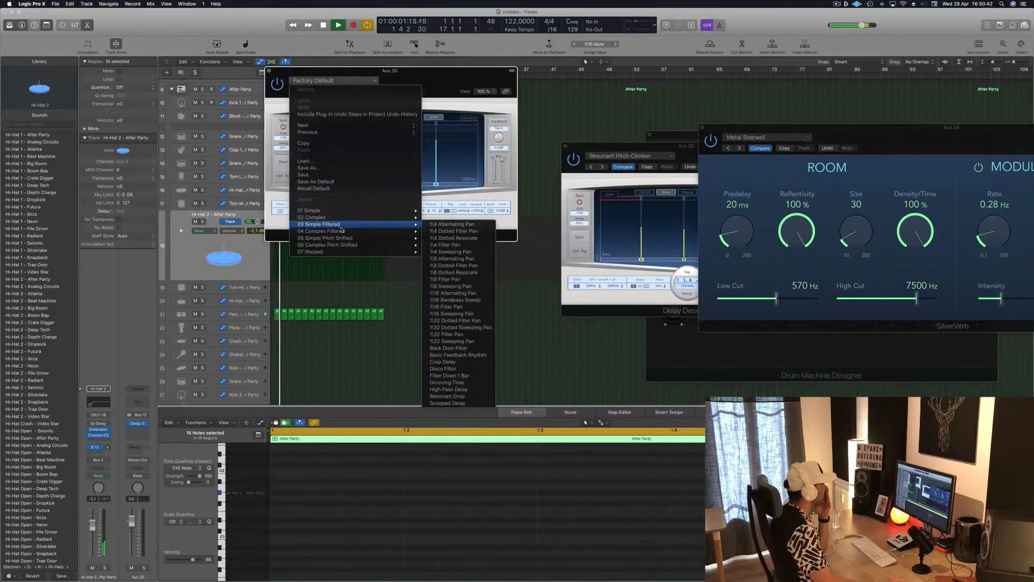
mouse_move(360, 214)
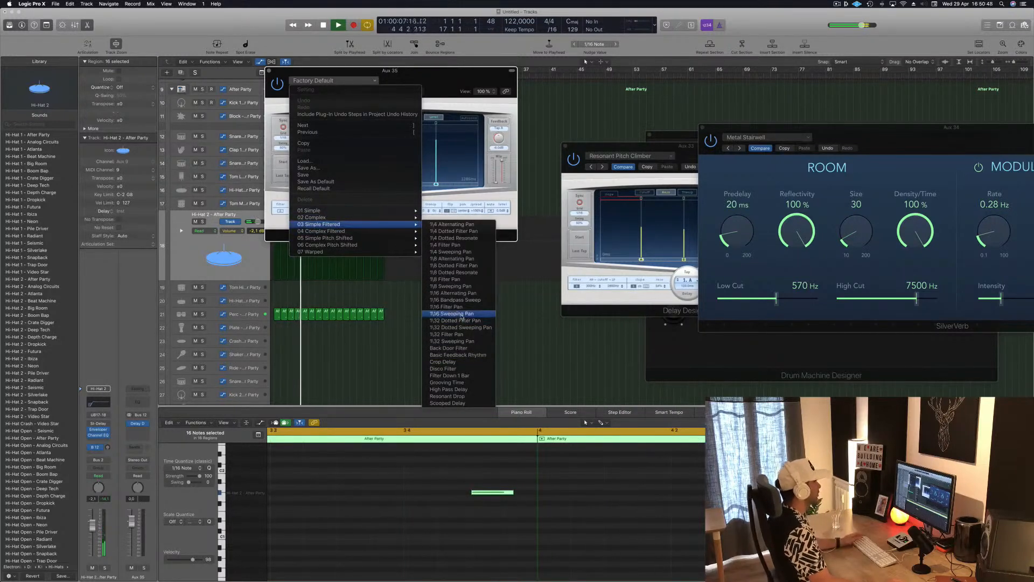
left_click(460, 314)
left_click_drag(420, 76, 580, 81)
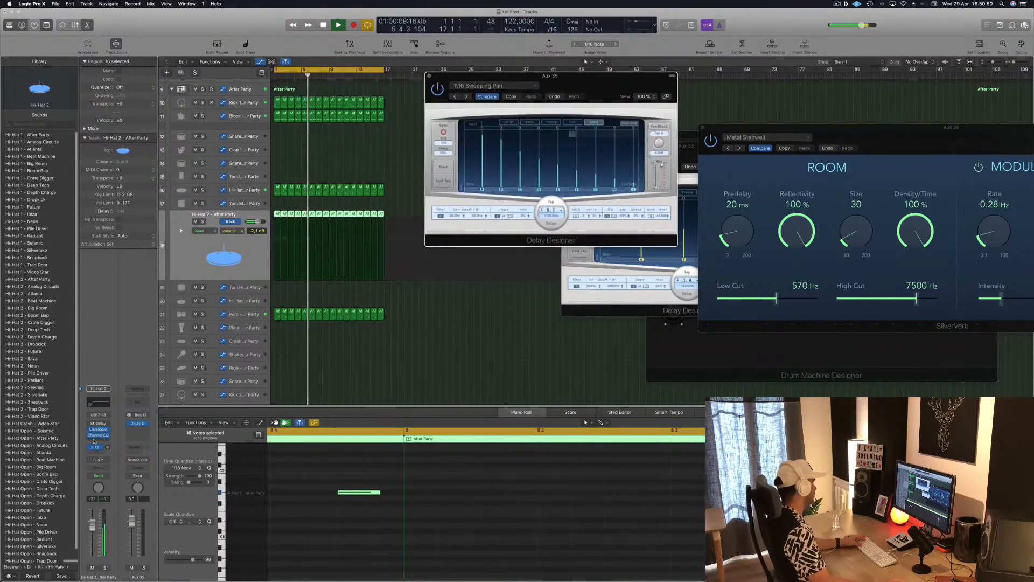
Step: Raise the Bus 12 send level on the Hi-Hat 2 channel and close the Delay Designer window
left_click(108, 447)
left_click_drag(108, 447, 108, 448)
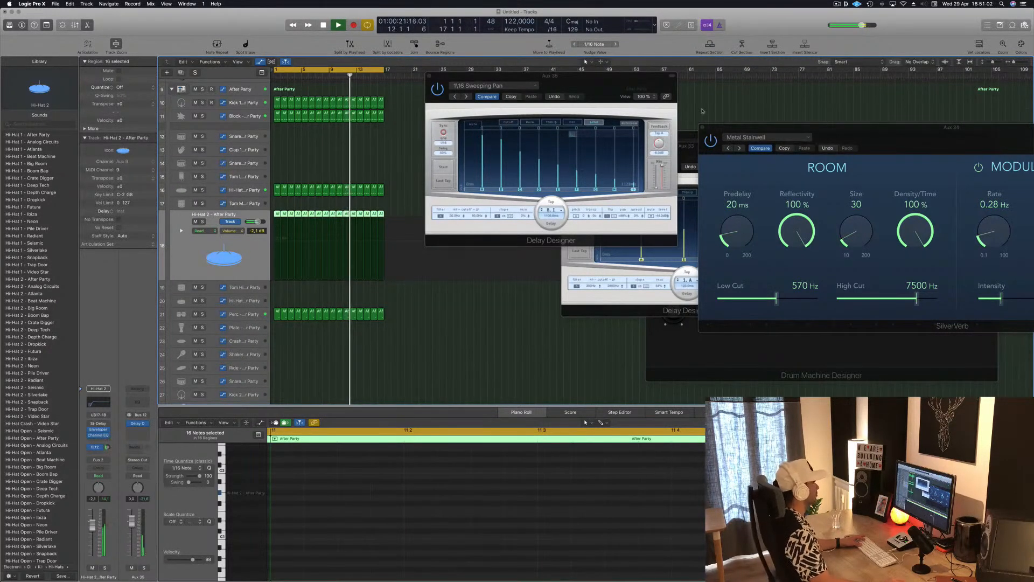
key("super+w")
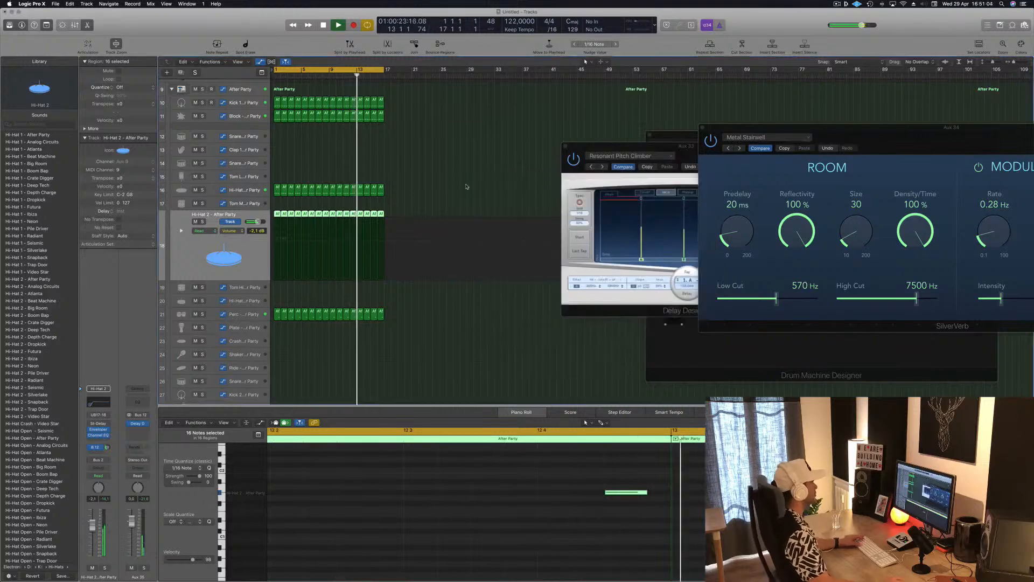
Step: Open the Alchemy synthesizer on the Inst 1 track and show the track's Smart Controls
scroll(475, 181, "up", 3)
scroll(479, 178, "up", 3)
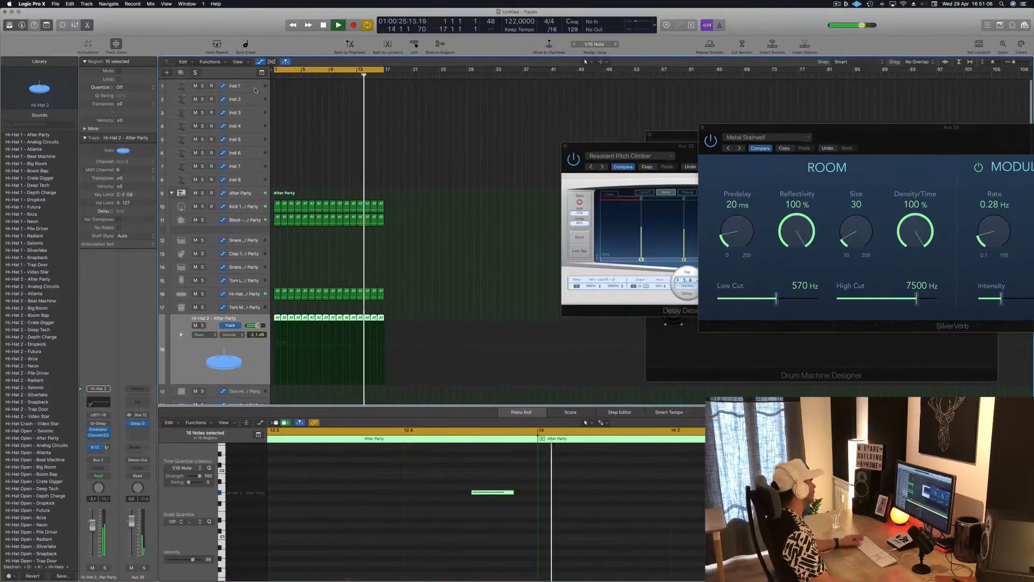
left_click(257, 90)
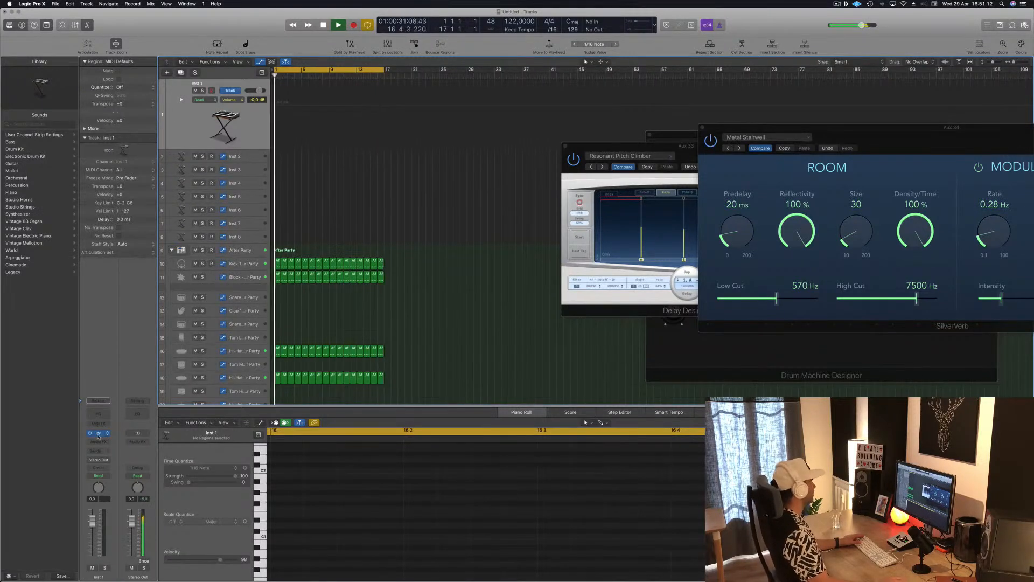
left_click(98, 433)
left_click_drag(279, 19, 644, 14)
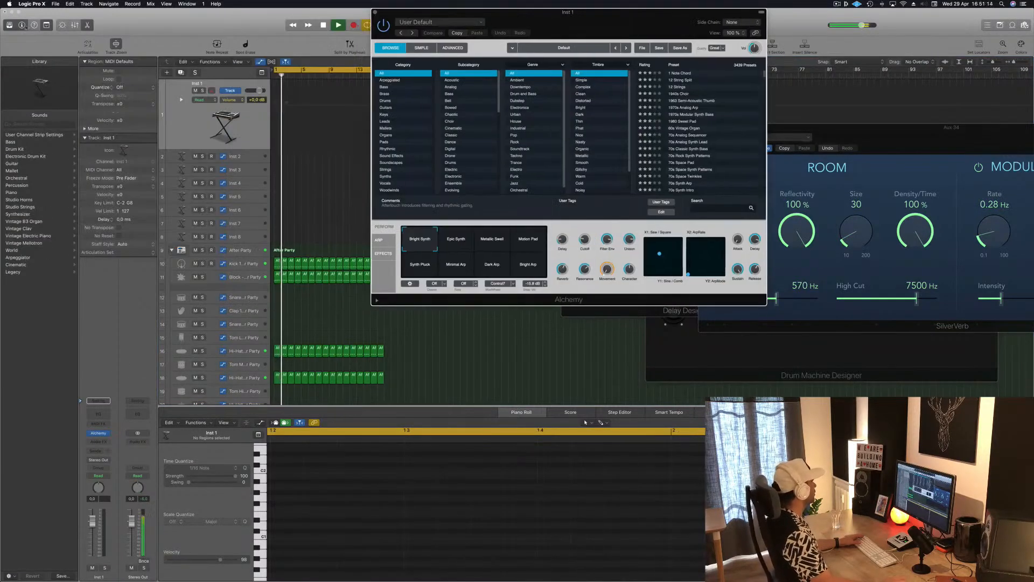
left_click(62, 25)
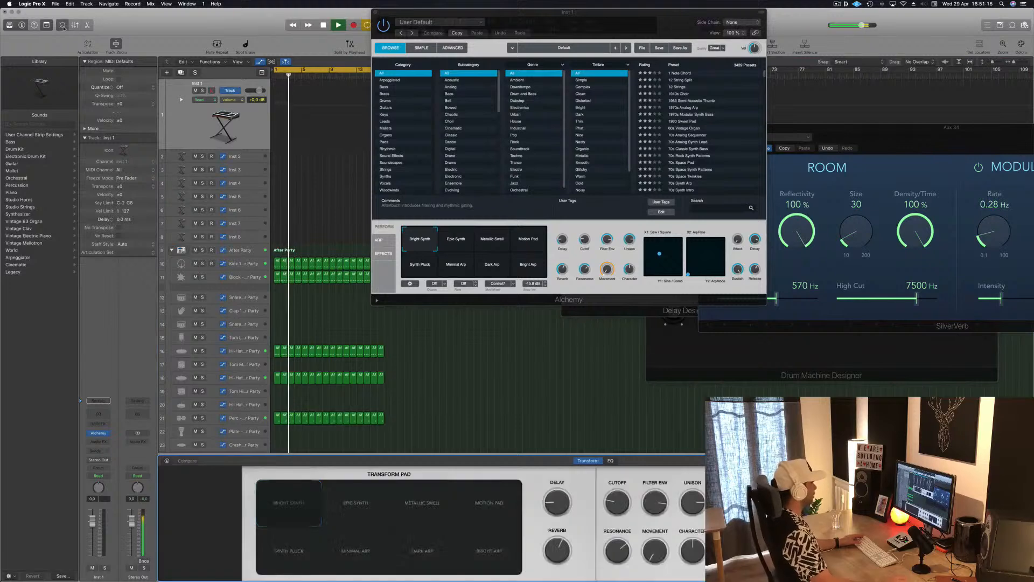
left_click_drag(395, 67, 589, 81)
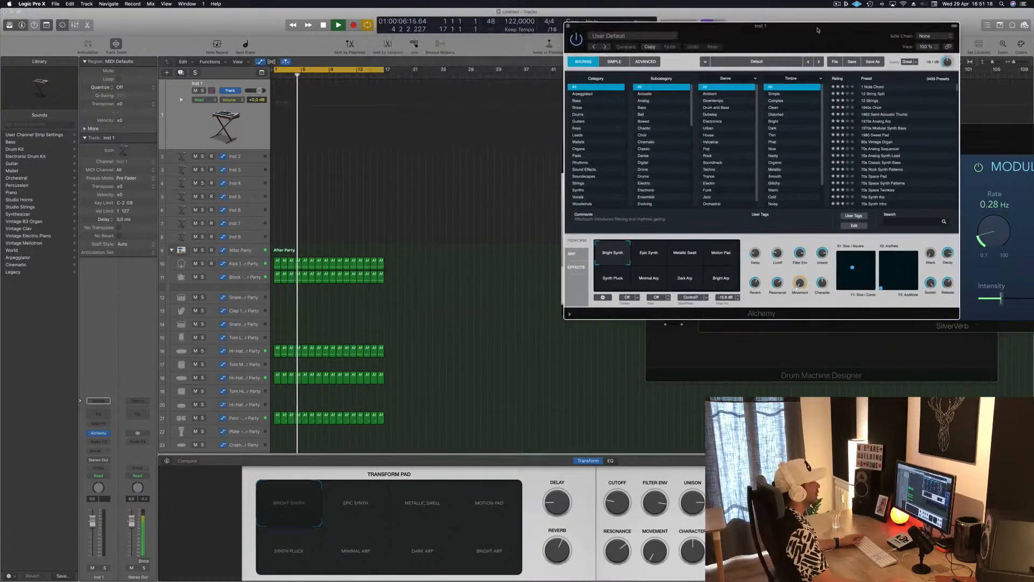
Step: Load Alchemy's Brass preset 80s Pop Synth Brass and open Musical Typing, arranging both windows clear of the tracks
left_click(579, 108)
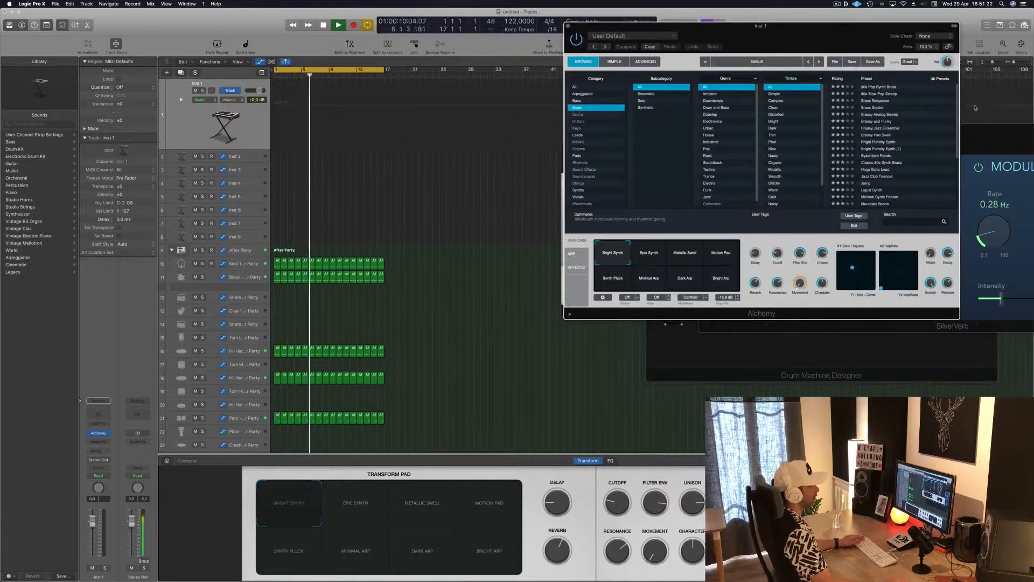
left_click(869, 87)
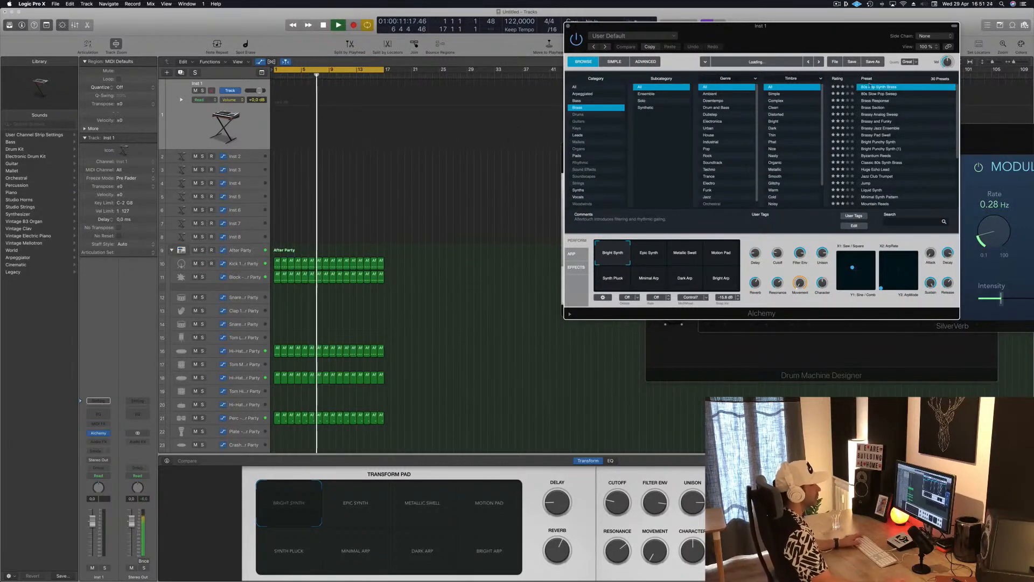
left_click_drag(880, 128, 840, 135)
key("super+k")
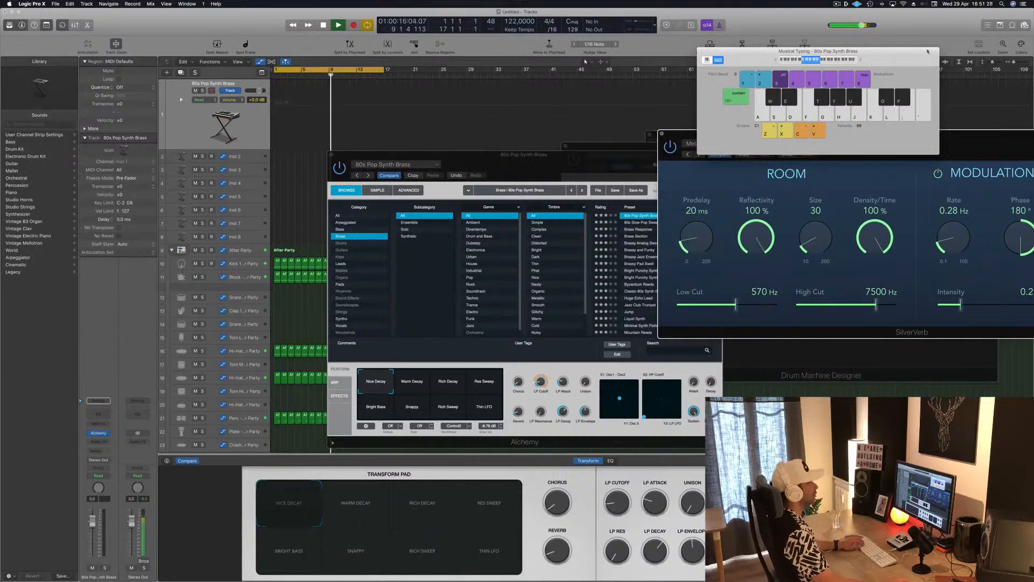
left_click_drag(889, 62, 912, 50)
mouse_move(562, 169)
left_mouse_down()
mouse_move(573, 105)
mouse_move(603, 124)
mouse_move(564, 165)
left_mouse_up()
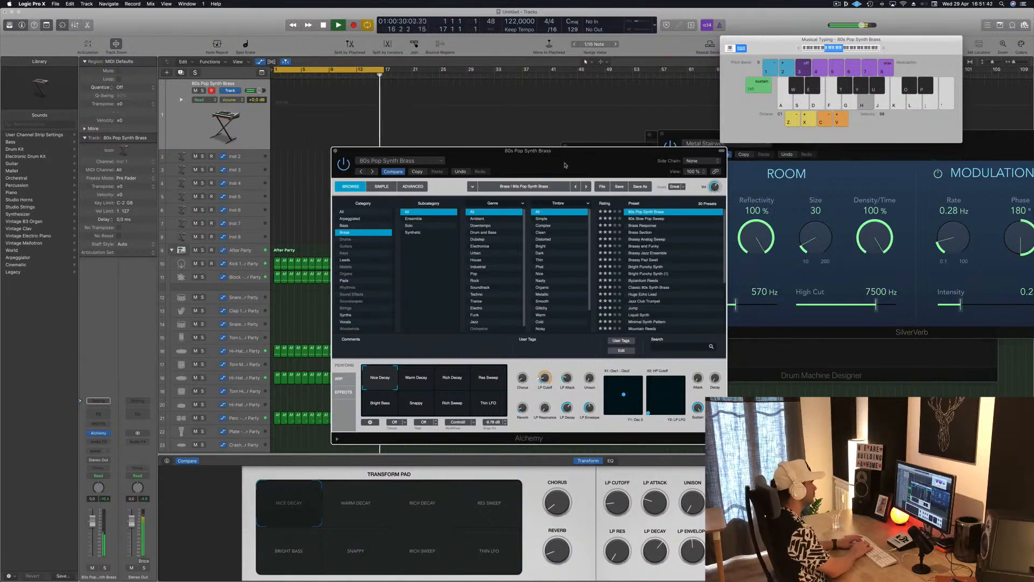
Step: Try out and record a synth brass line with the notes D, A and G, and play it back from the start
key("s")
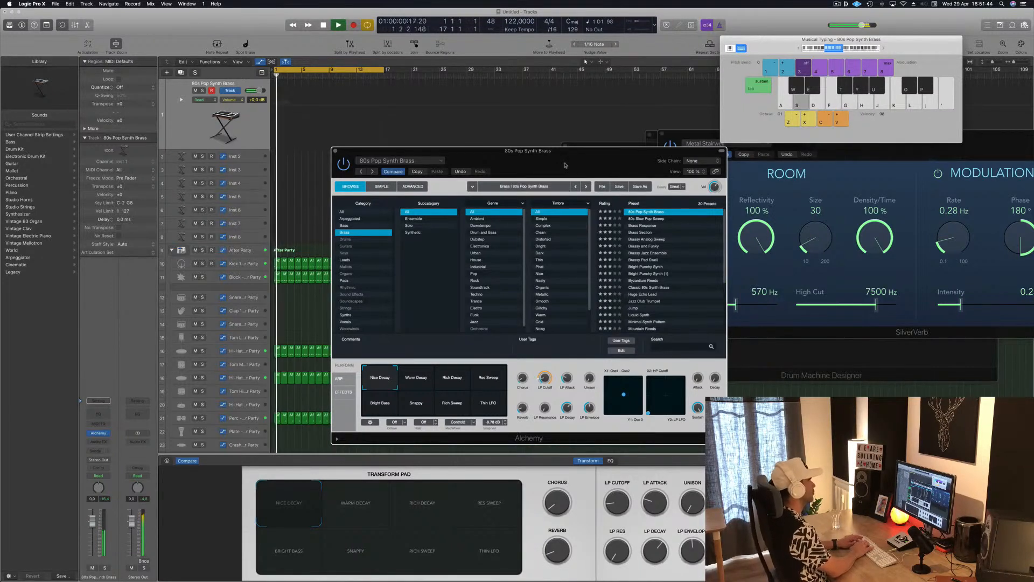
key("h")
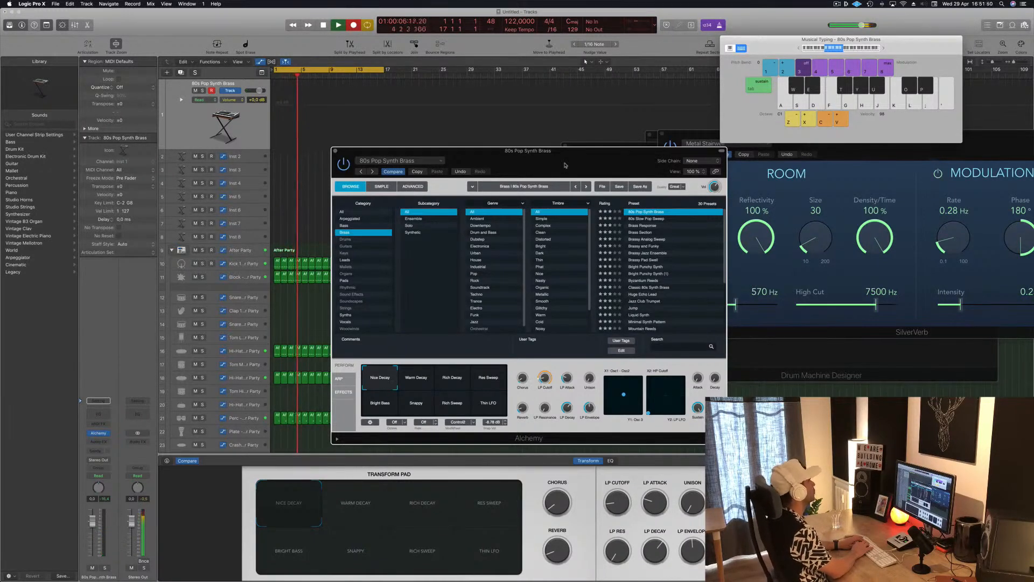
key("h")
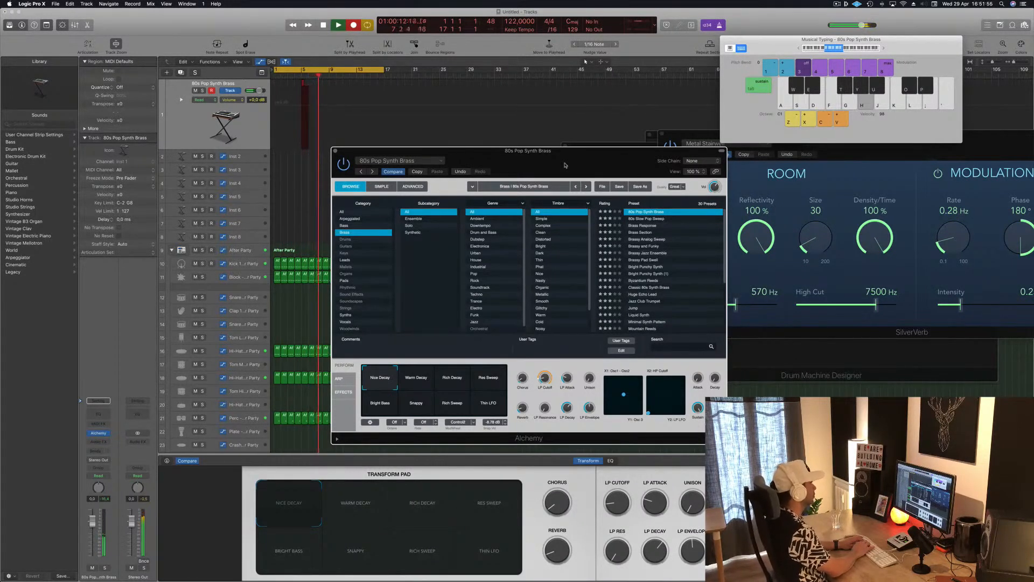
key("s")
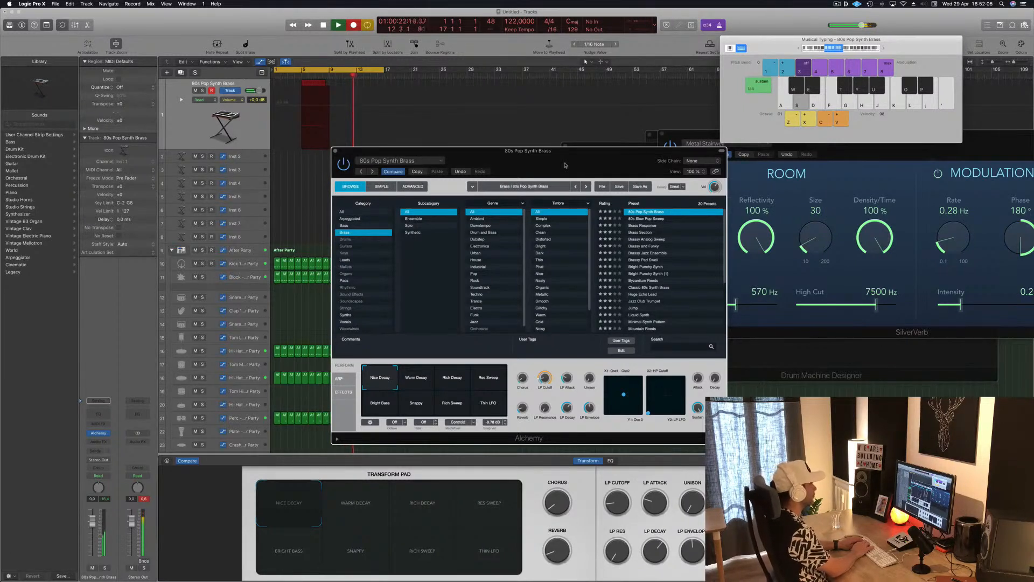
key("h")
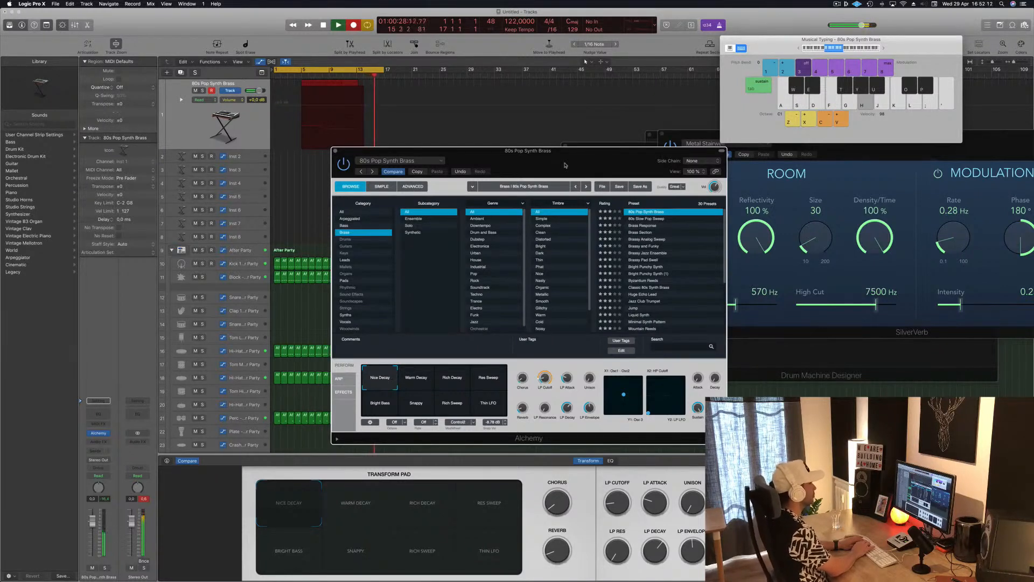
key("g")
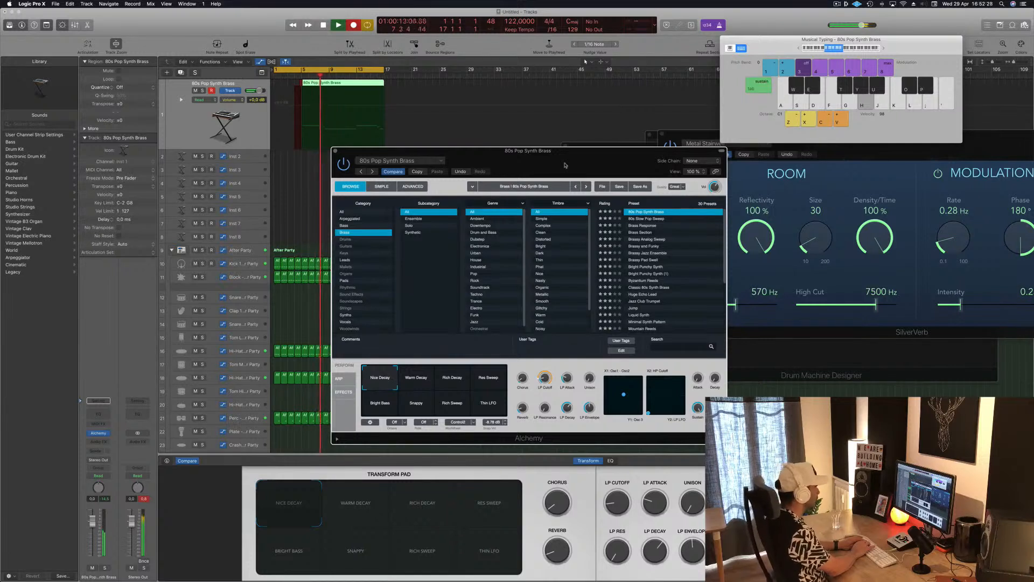
key("s")
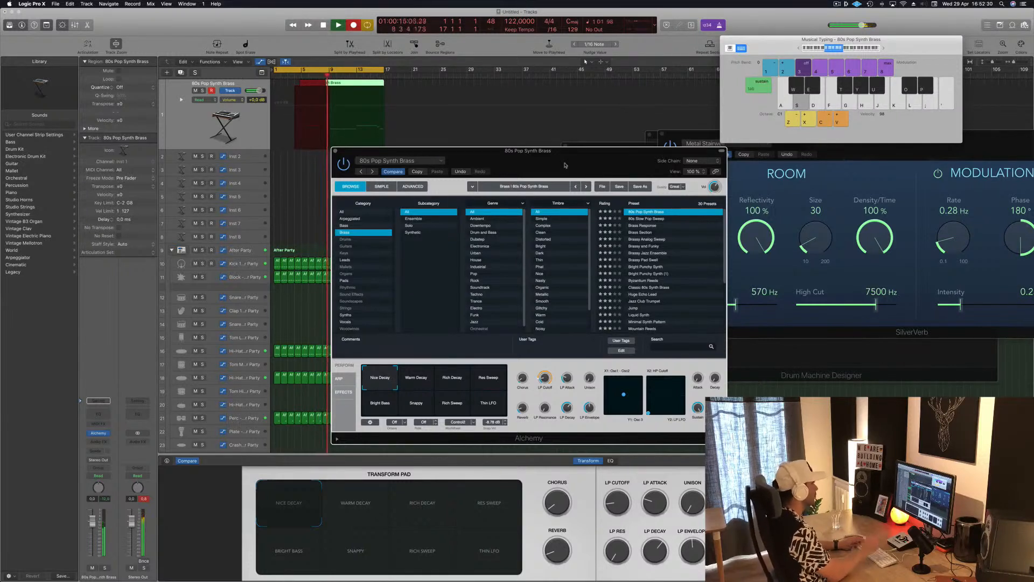
key("space")
key("Return")
key("space")
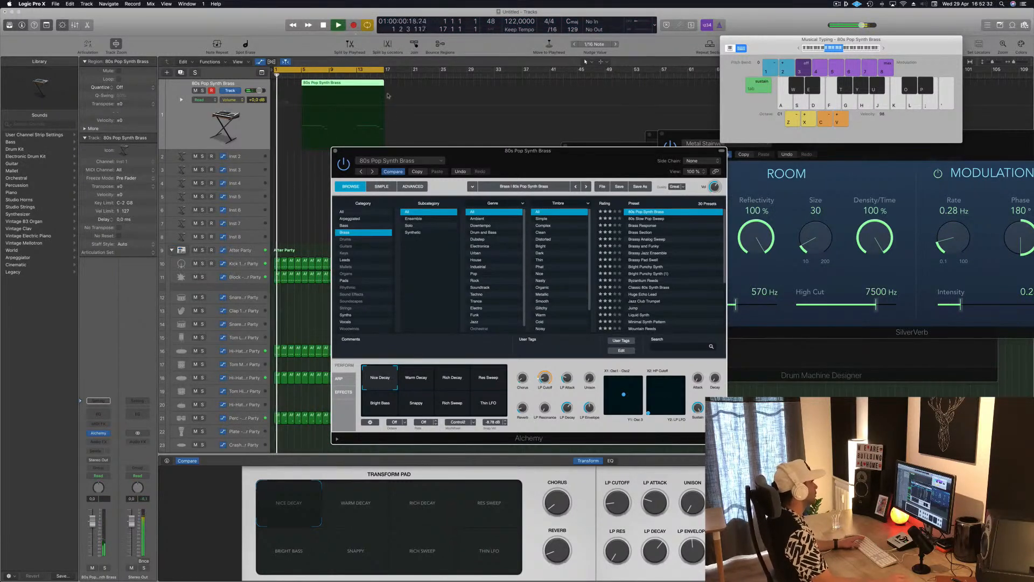
Step: Split the recorded brass region at bar 13 and delete the part before the split
left_click(353, 85)
double_click(355, 106, "super")
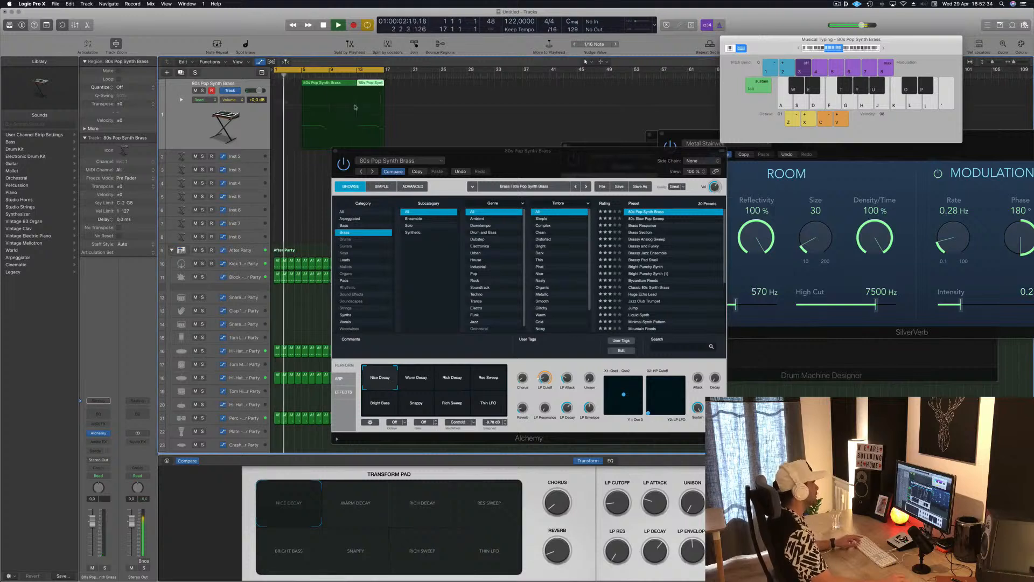
left_click(338, 86)
key("Delete")
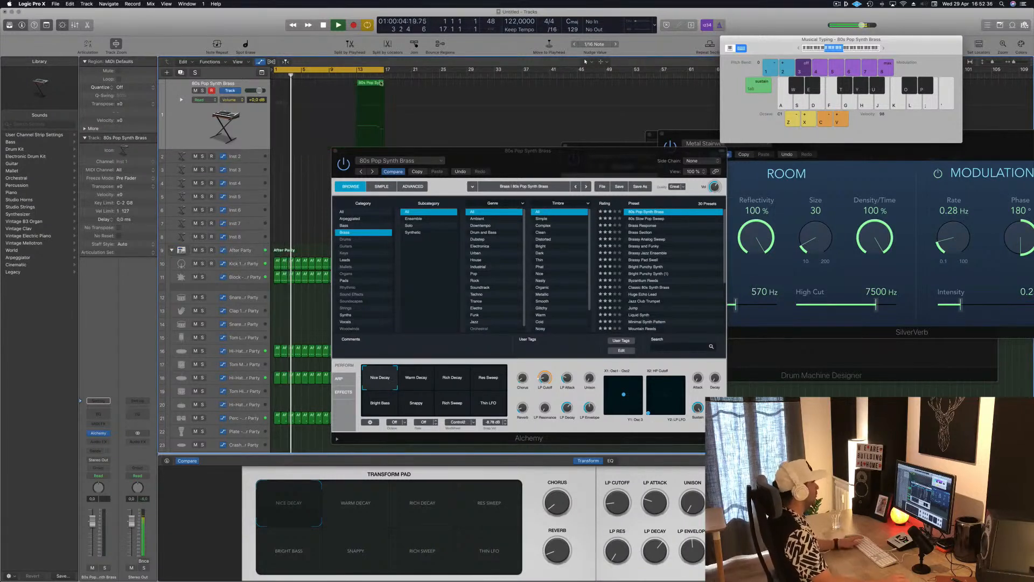
Step: Move the remaining synth brass region to bar 1 and extend it to a length of 8 bars
left_click(362, 88)
left_click_drag(361, 87, 320, 87)
left_click_drag(330, 88, 329, 87)
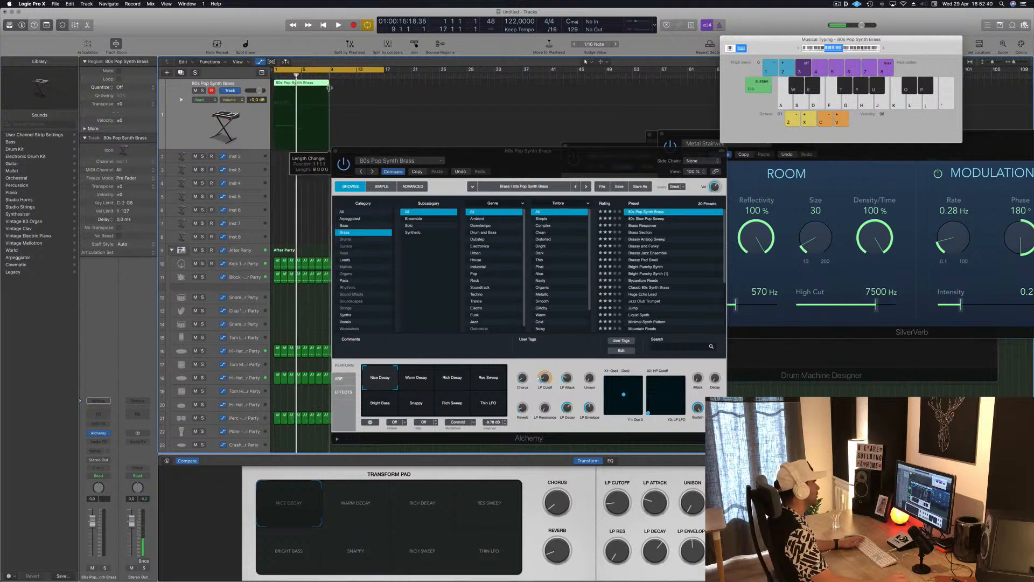
Step: Open the brass region's notes in the Piano Roll and stretch the last note to the region's end at bar 9
double_click(312, 86)
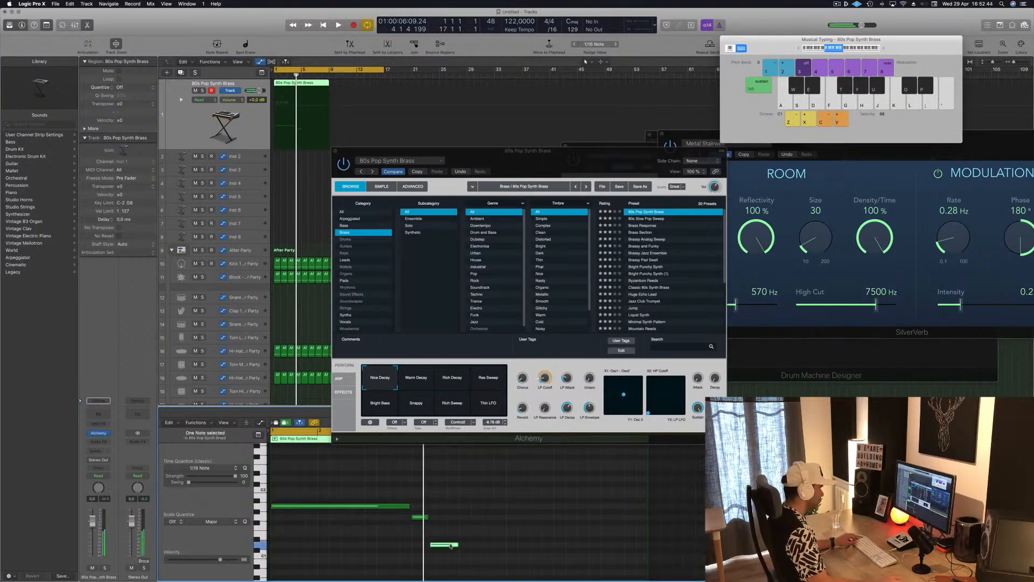
left_click_drag(457, 544, 645, 549)
scroll(467, 535, "up", 3)
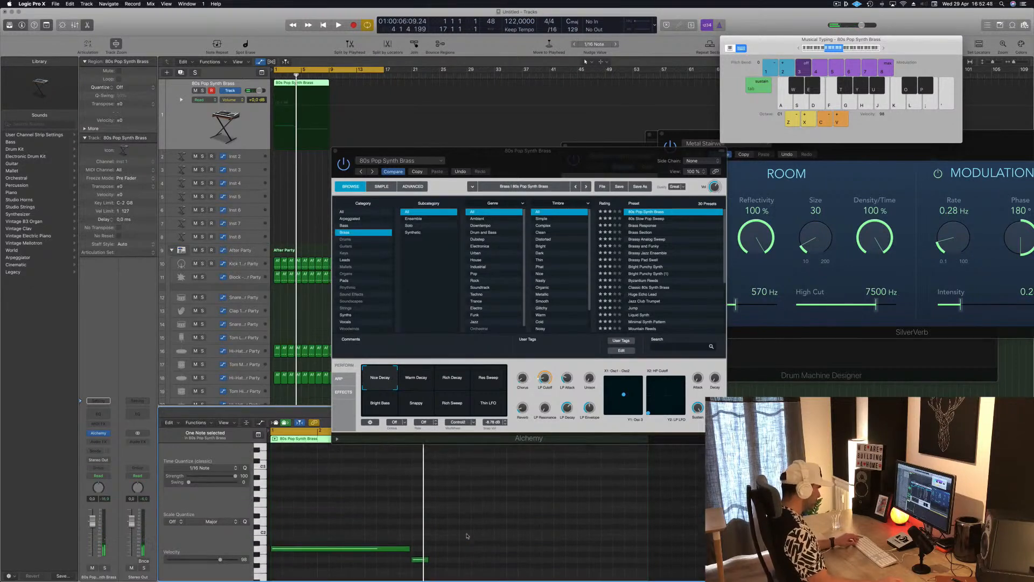
scroll(466, 537, "down", 3)
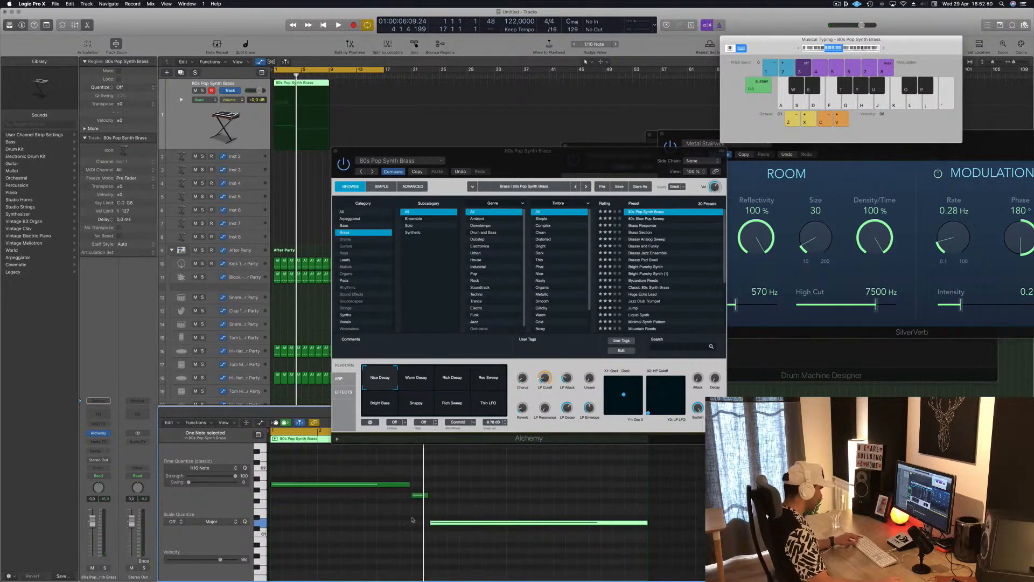
Step: Lengthen the short middle note at bar 4 of the brass region to two beats
key("super+a")
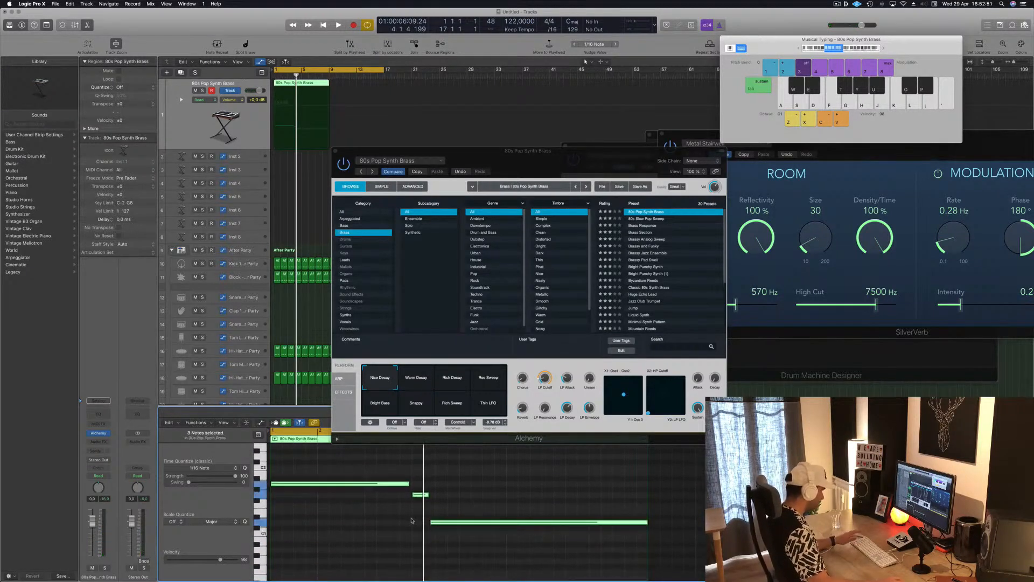
left_click(439, 494)
left_click_drag(430, 494, 435, 495)
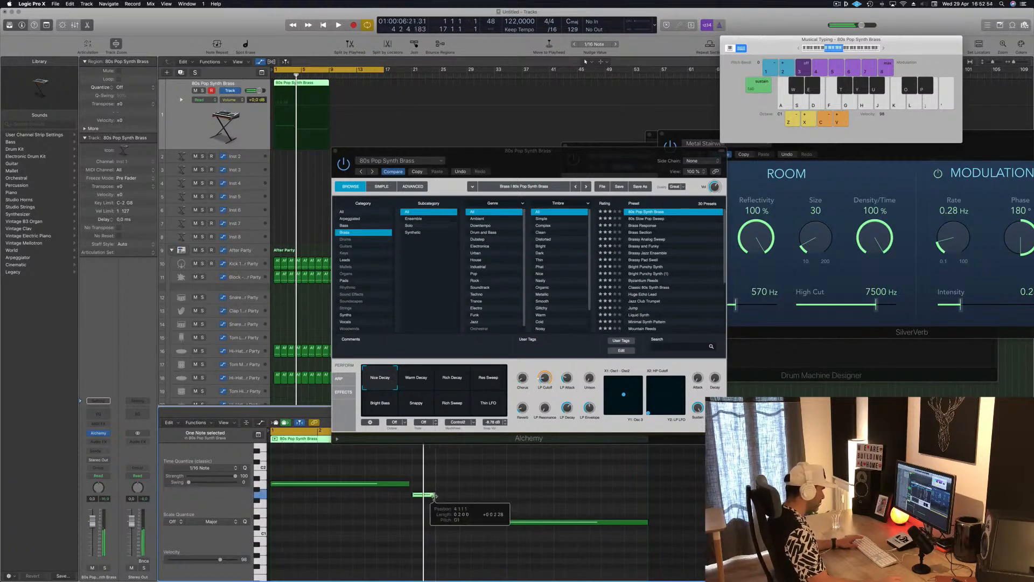
Step: Shift the last brass note to start where the middle note ends and trim its end to bar 9
left_click(453, 522)
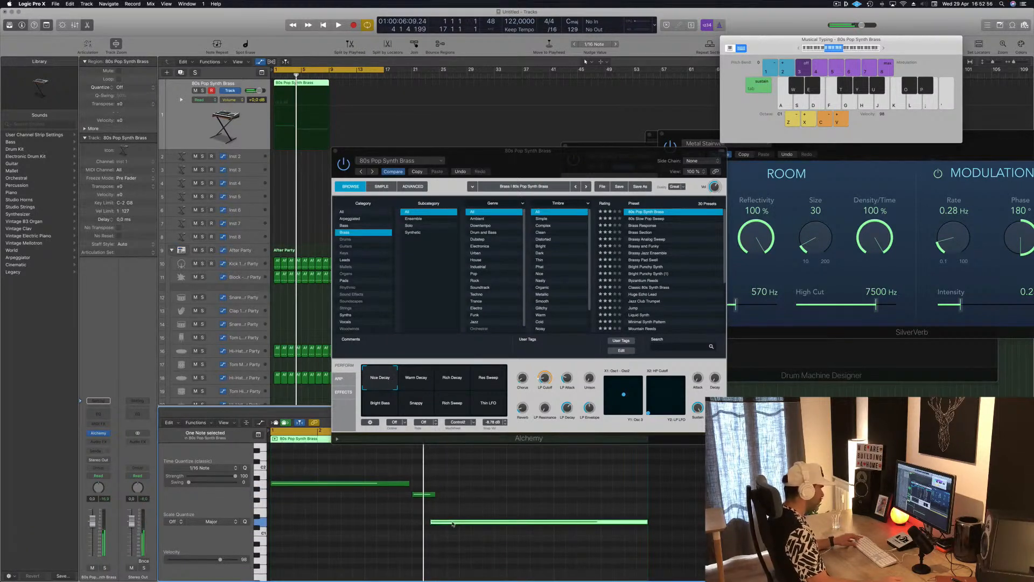
left_click_drag(453, 522, 459, 522)
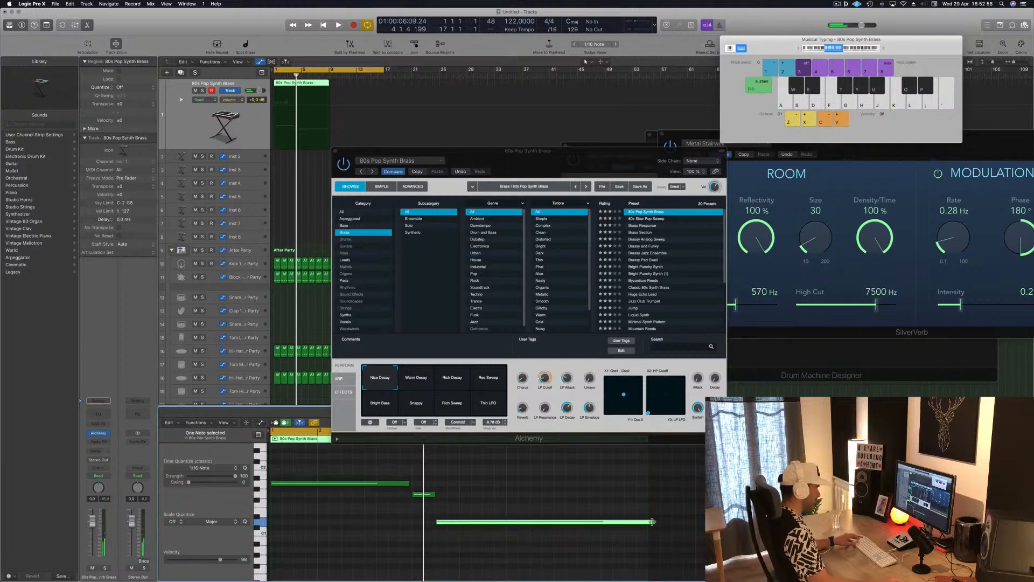
left_click_drag(652, 521, 647, 523)
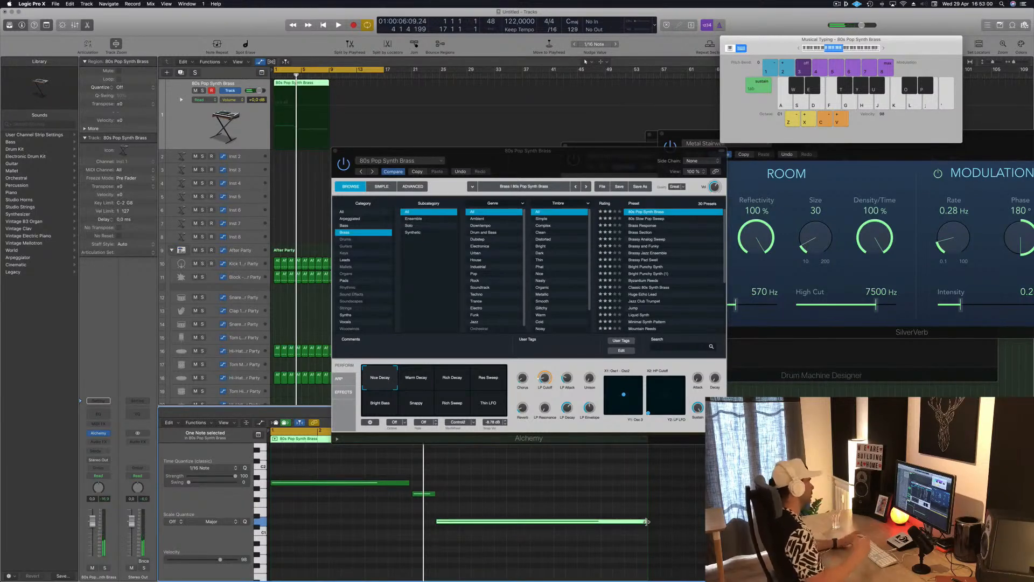
Step: Play the brass line, copy its region to bar 9 and move the Alchemy window clear of the tracks
key("space")
left_click_drag(515, 163, 762, 141)
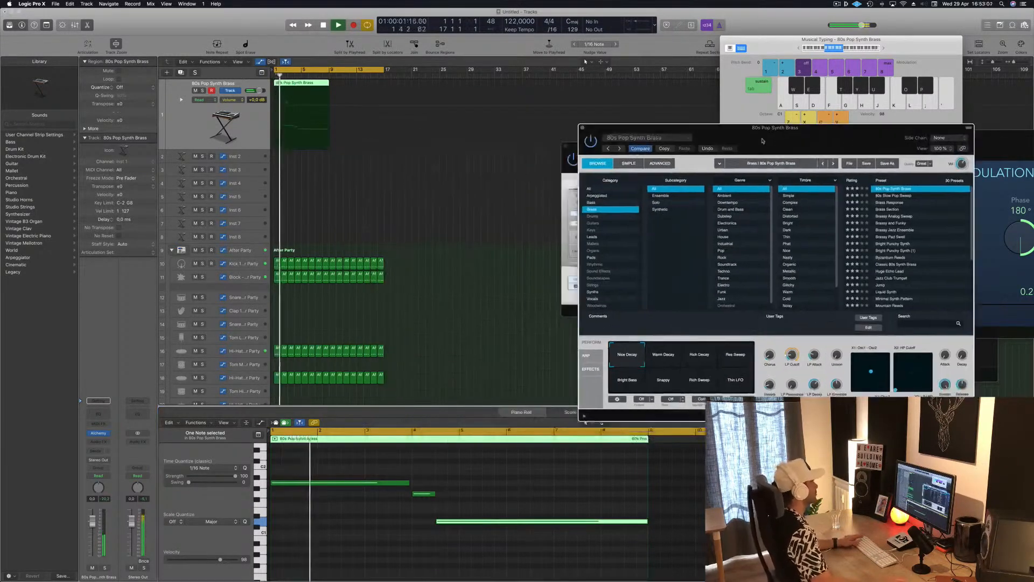
left_click_drag(310, 86, 365, 88)
left_click_drag(785, 137, 675, 49)
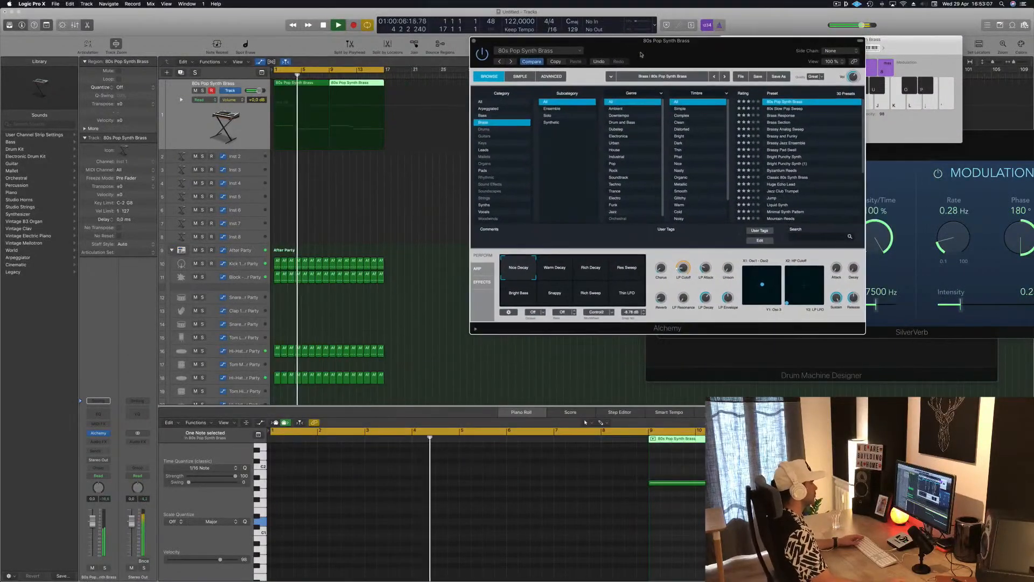
Step: In the first brass region, shorten the middle note, start the last note directly after it and extend that note to bar 9
left_click(325, 122)
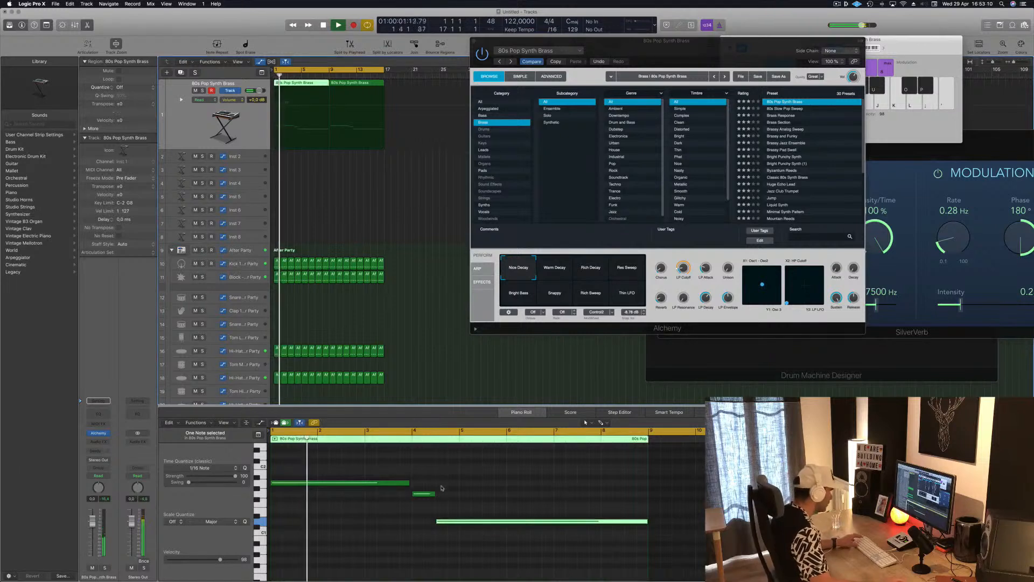
left_click_drag(433, 494, 441, 523)
key("space")
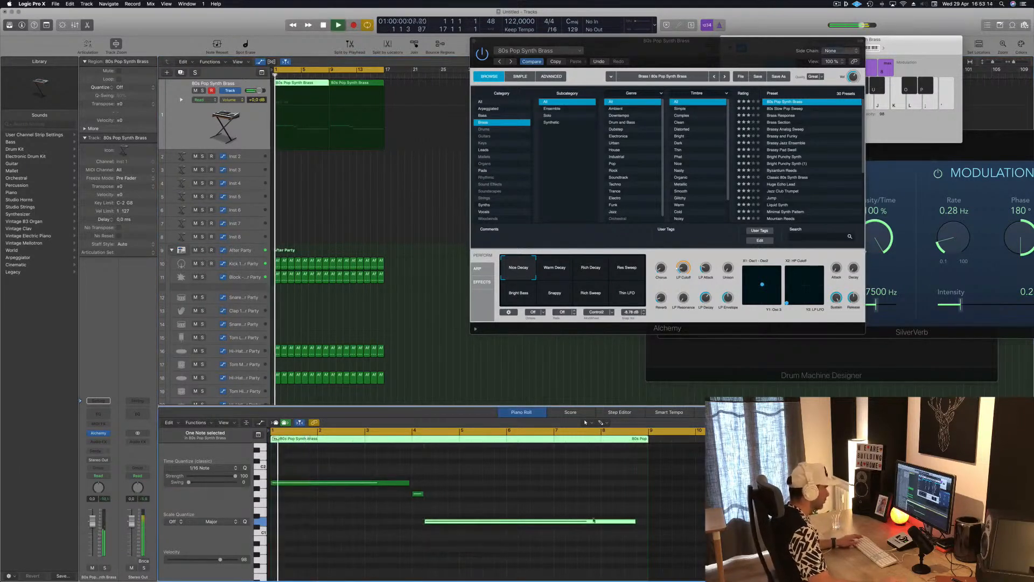
left_click_drag(636, 522, 648, 521)
Step: Shorten the first brass note, move the middle and last notes earlier to follow it, and extend the last note to bar 9
scroll(342, 522, "down", 1)
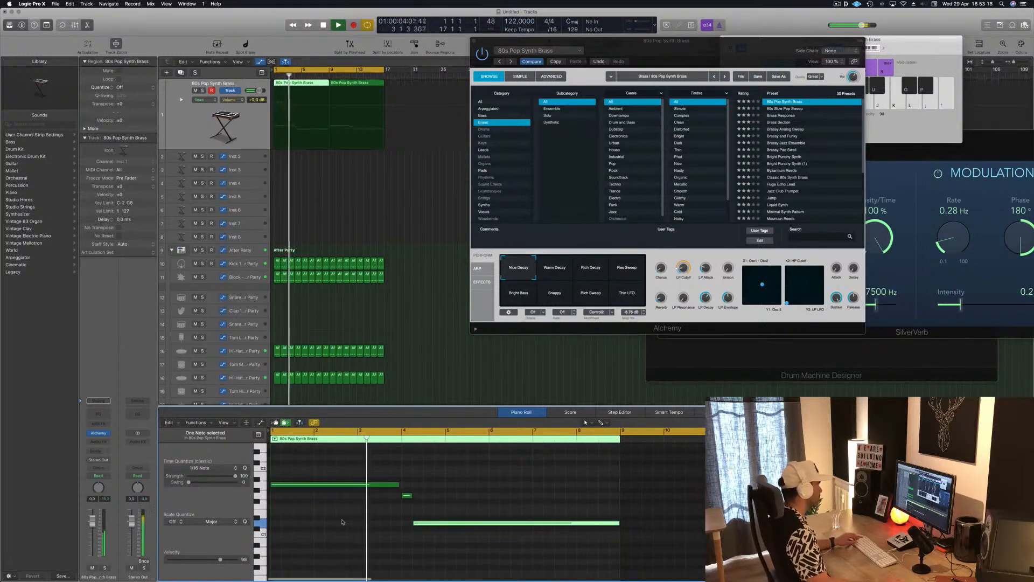
scroll(336, 521, "down", 1)
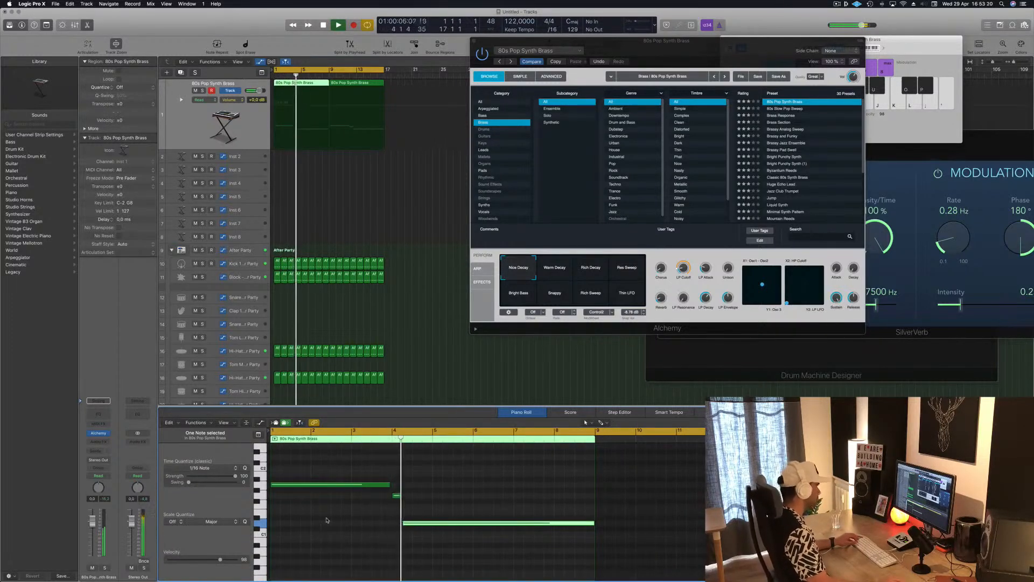
key("space")
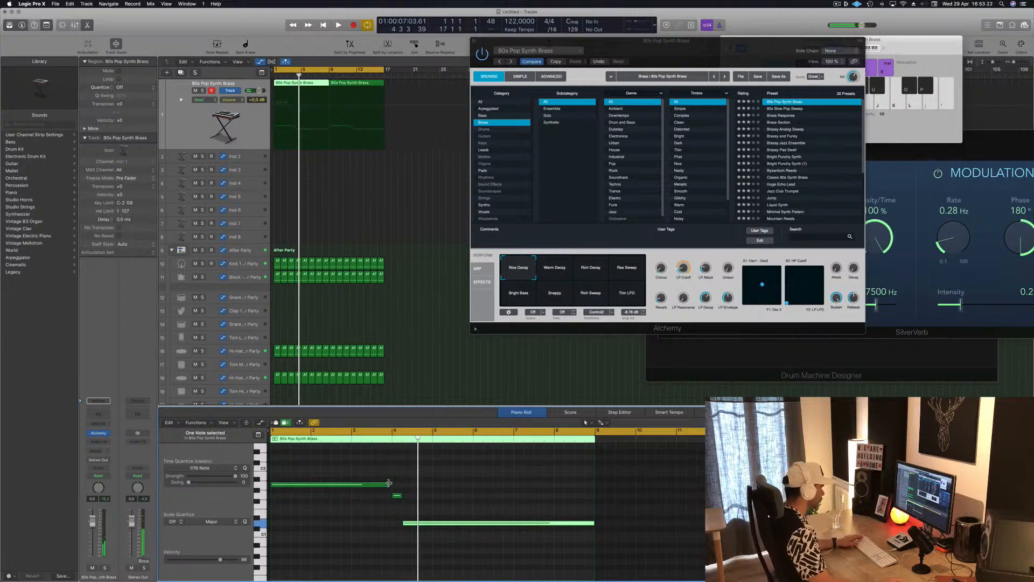
left_click_drag(388, 483, 385, 486)
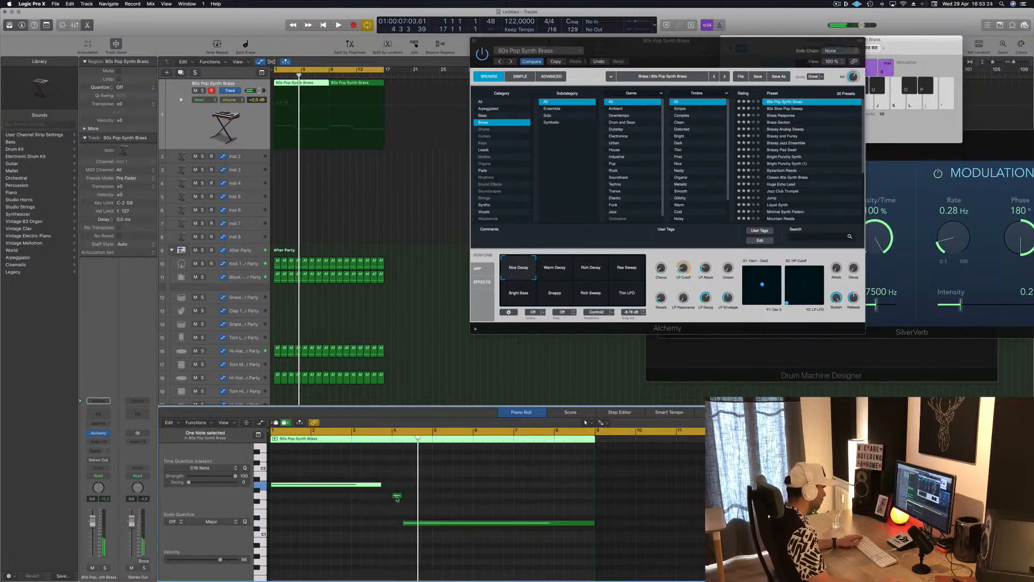
left_click(395, 499)
left_click_drag(387, 499, 387, 494)
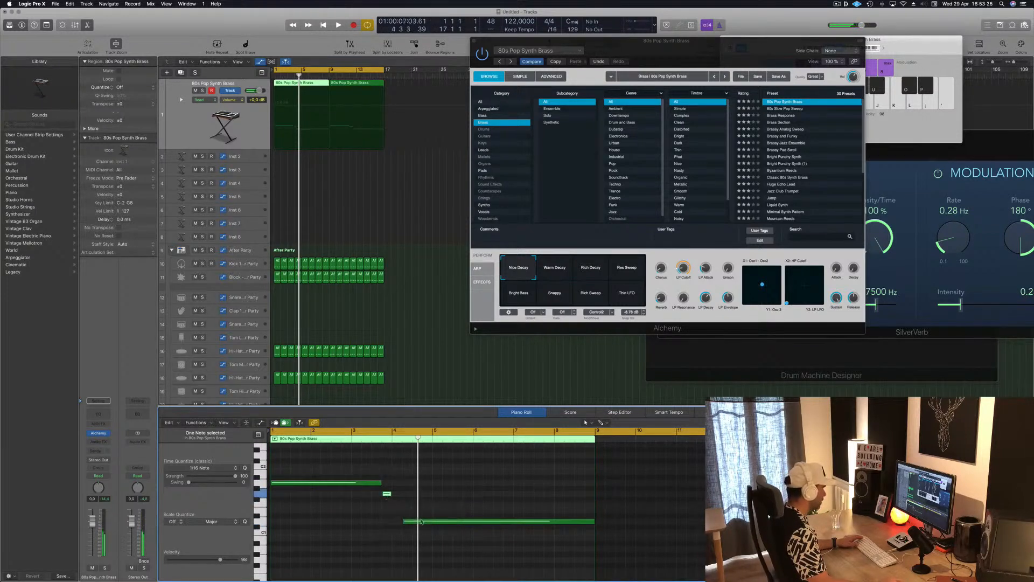
left_click_drag(423, 523, 416, 523)
key("space")
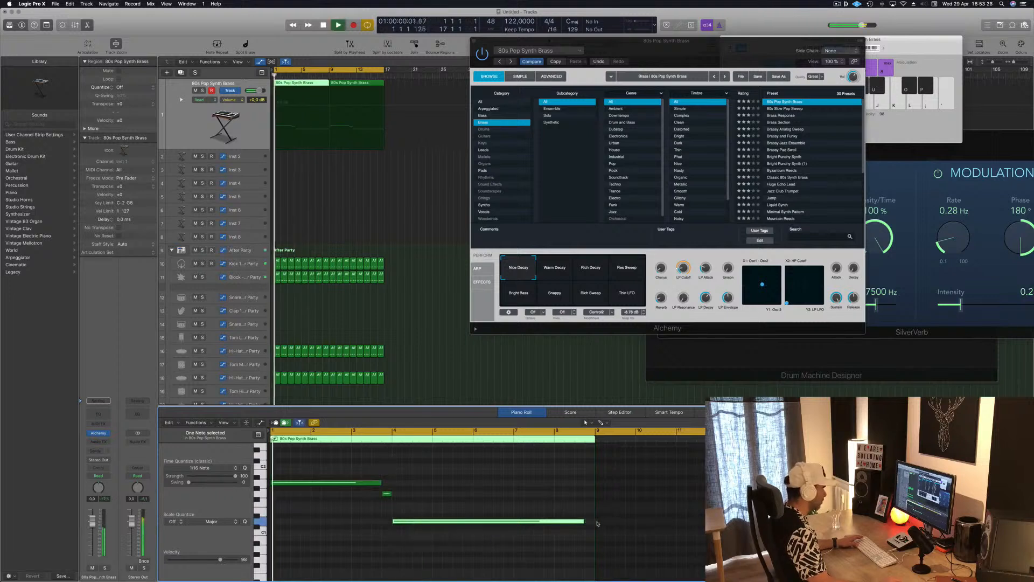
left_click_drag(584, 521, 593, 522)
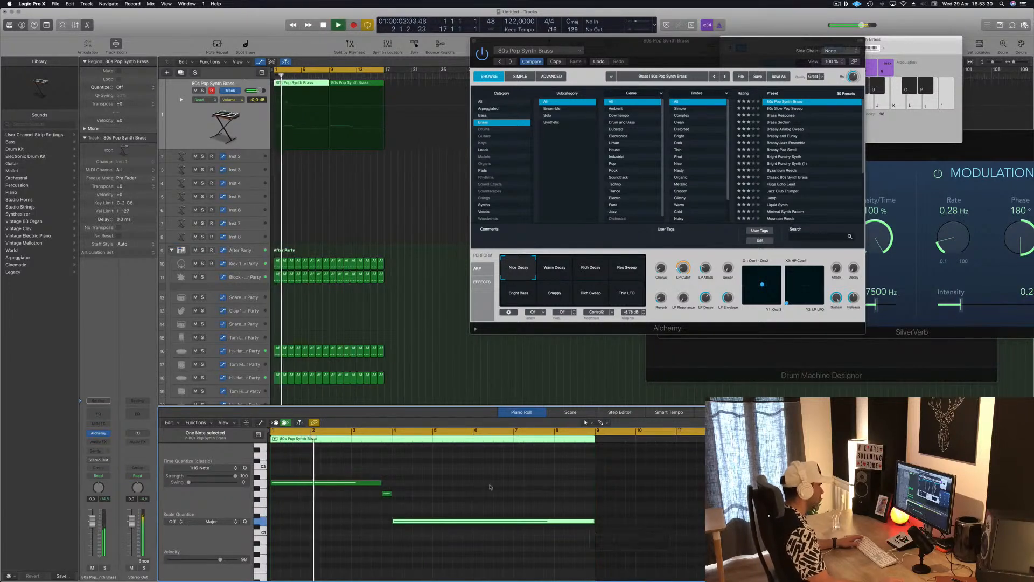
left_click(490, 463)
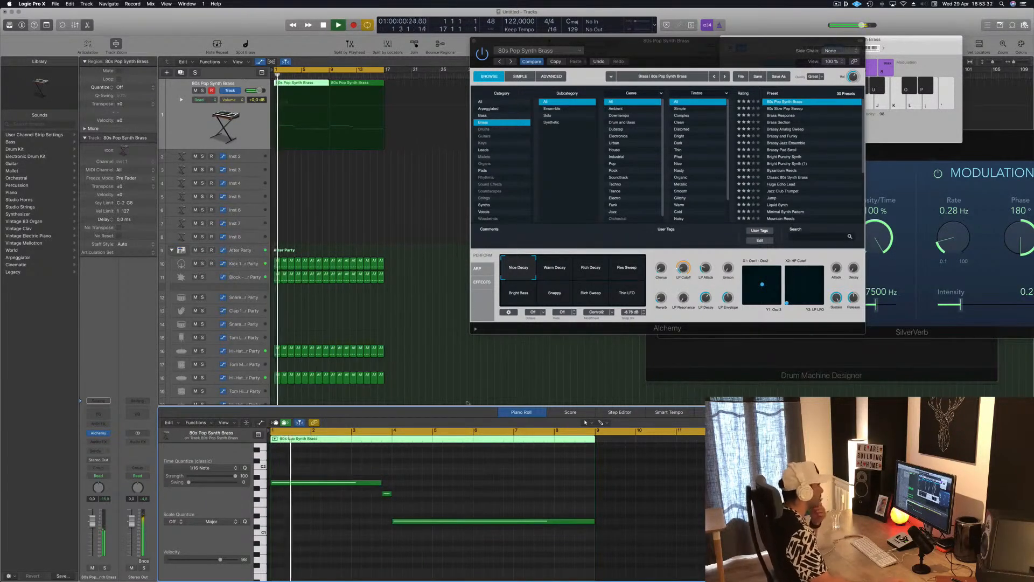
Step: Delete the copied brass region at bar 9 and undo the deletion
left_click(357, 83)
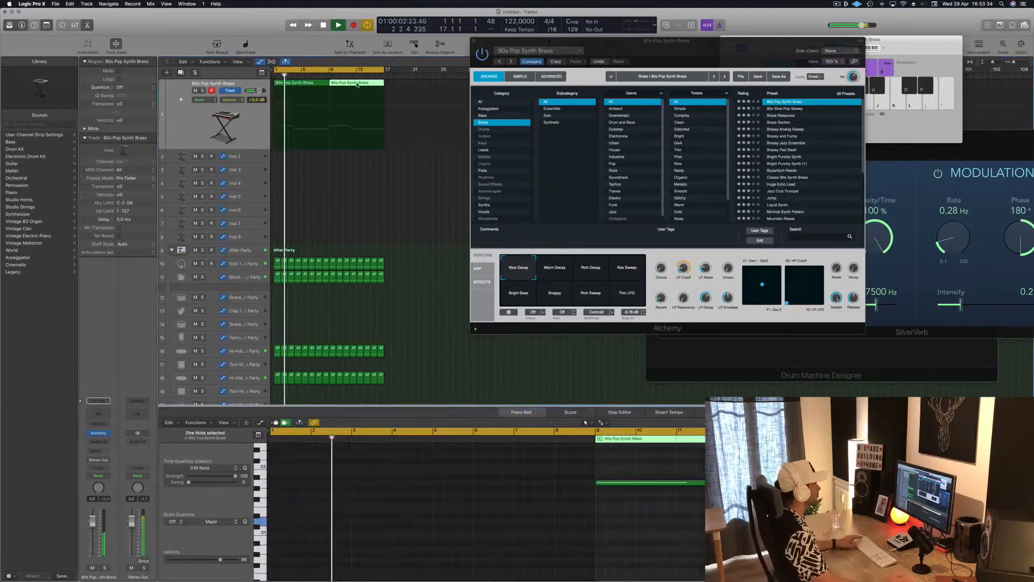
key("Delete")
left_click(309, 84)
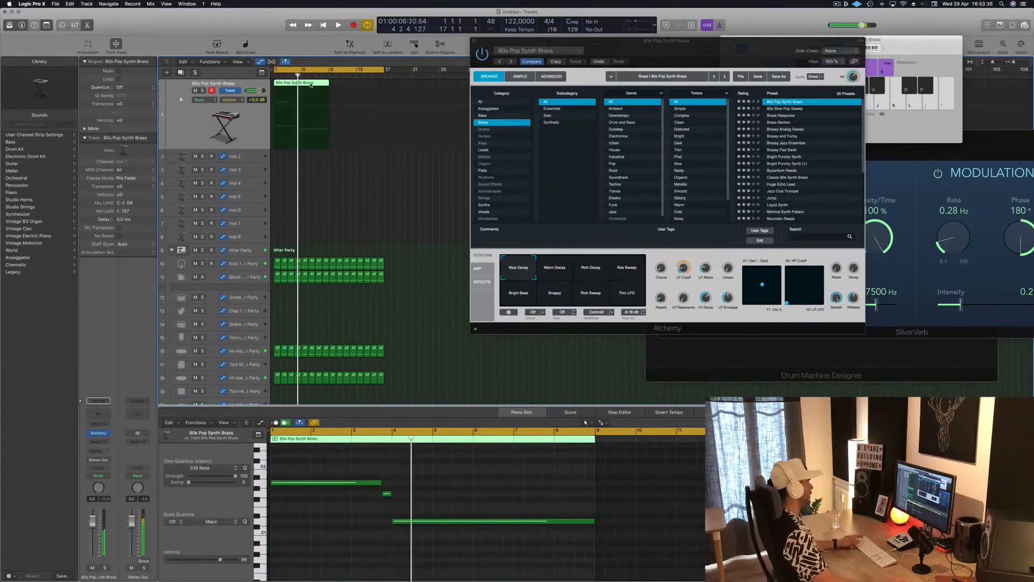
key("super+z")
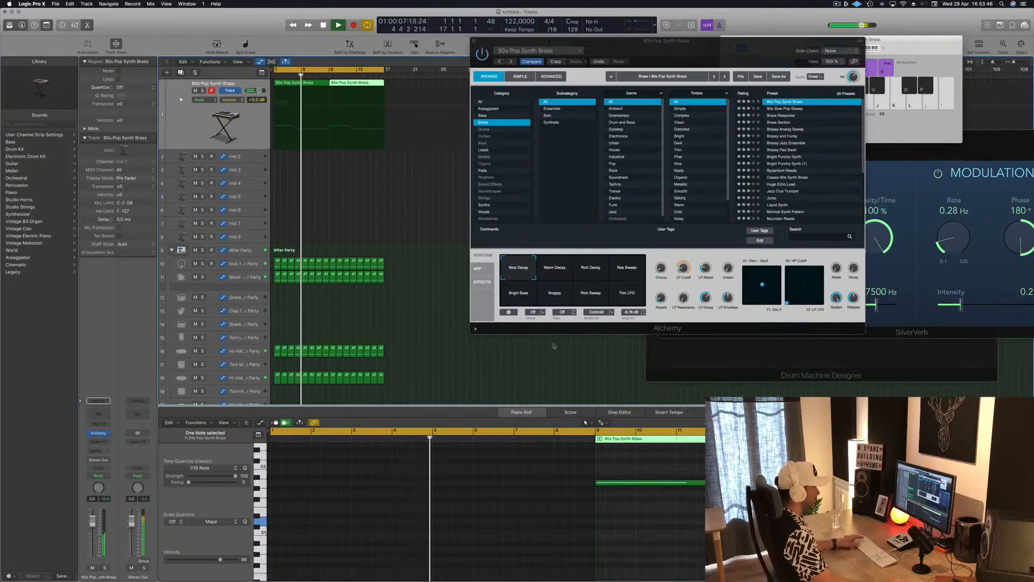
Step: Undo the region copy and the recent note edits back to the two-beat middle note, and replay the line from the start
key("Return")
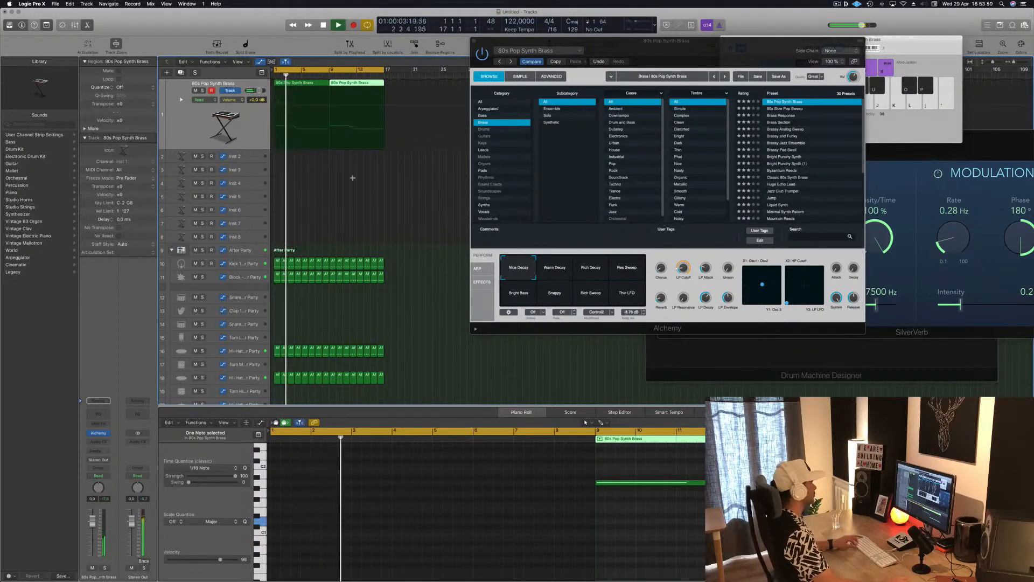
key("super+z")
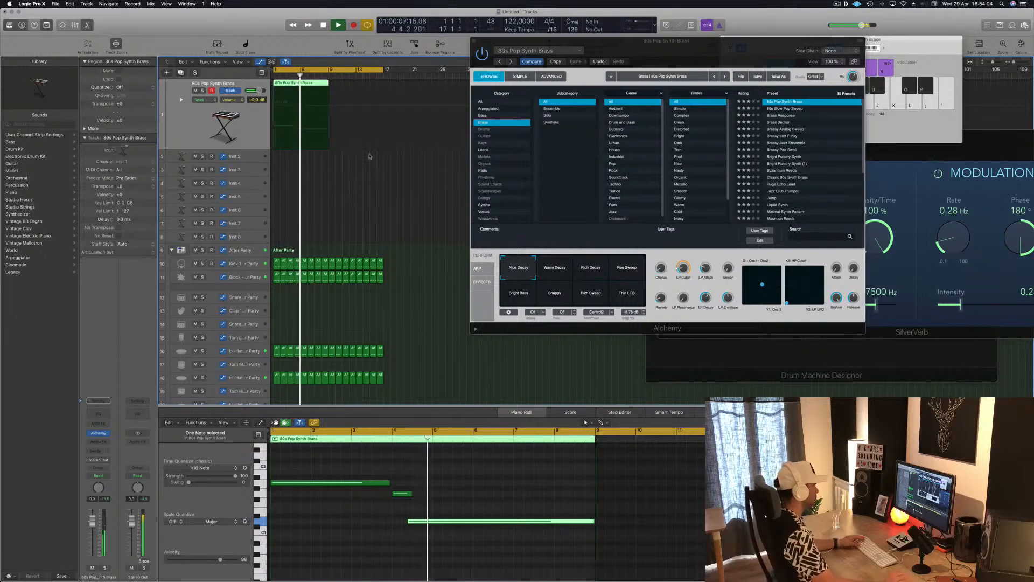
key("space")
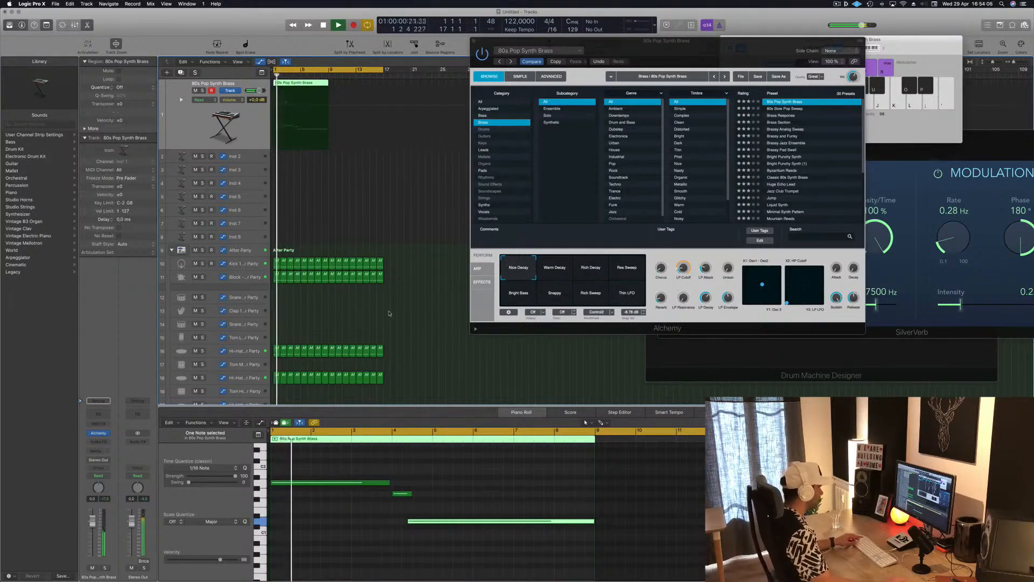
scroll(490, 561, "up", 5)
scroll(490, 562, "down", 3)
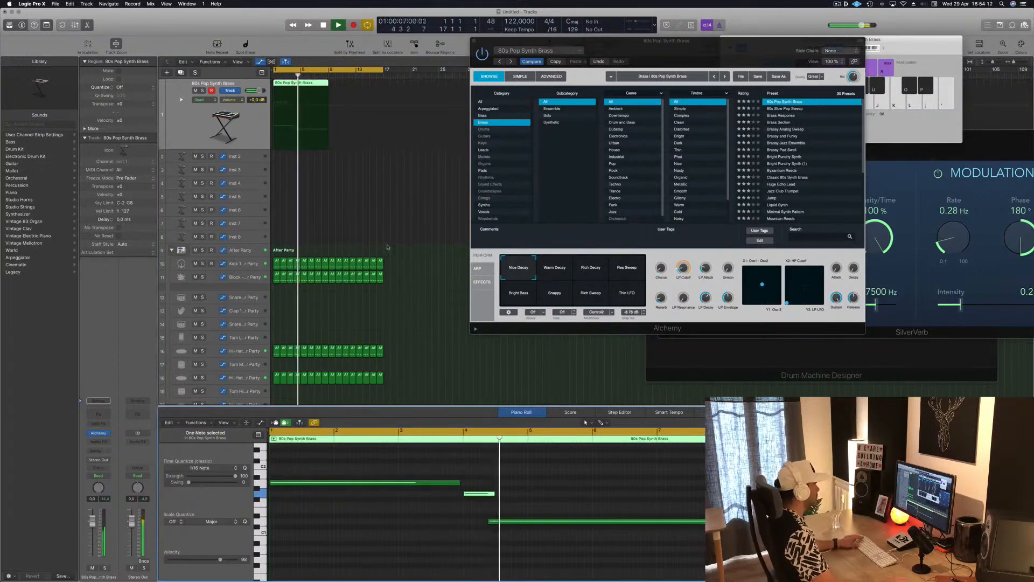
Step: Copy the brass region to bar 9 and show both regions' notes together in the Piano Roll, with the Alchemy window moved aside
left_click_drag(306, 87, 352, 90)
left_click_drag(691, 55, 741, 69)
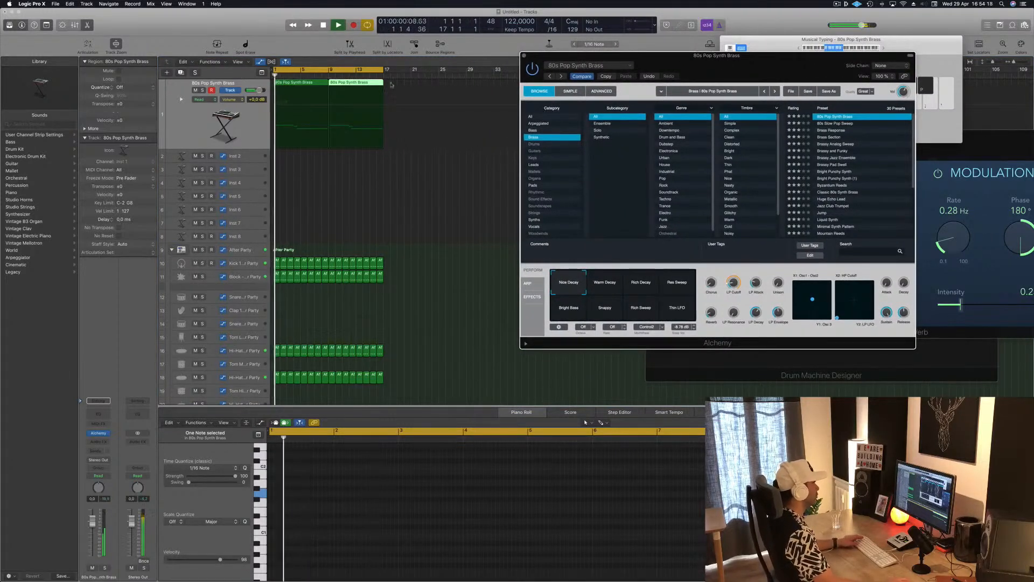
left_click_drag(392, 85, 330, 89)
key("e")
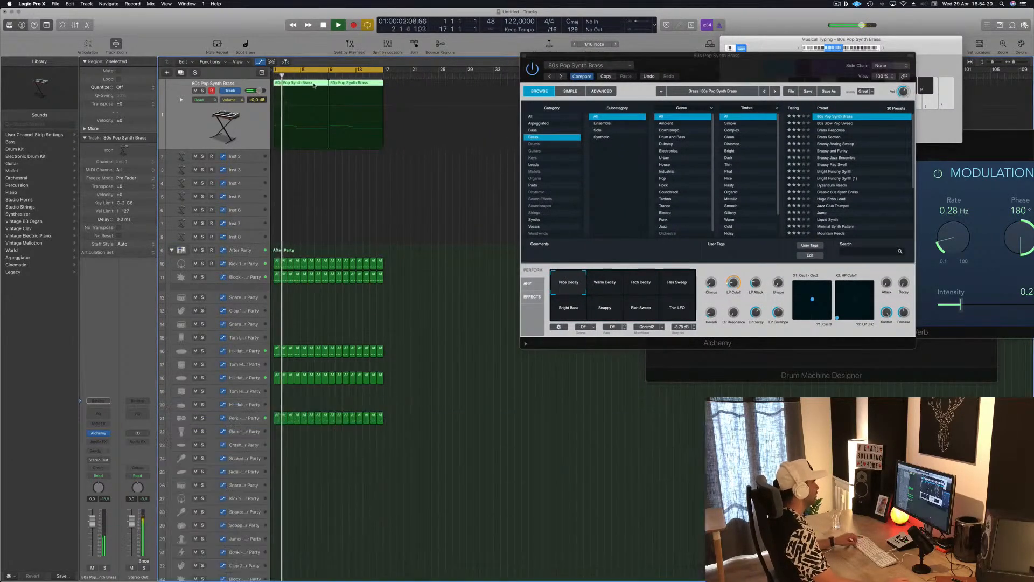
key("e")
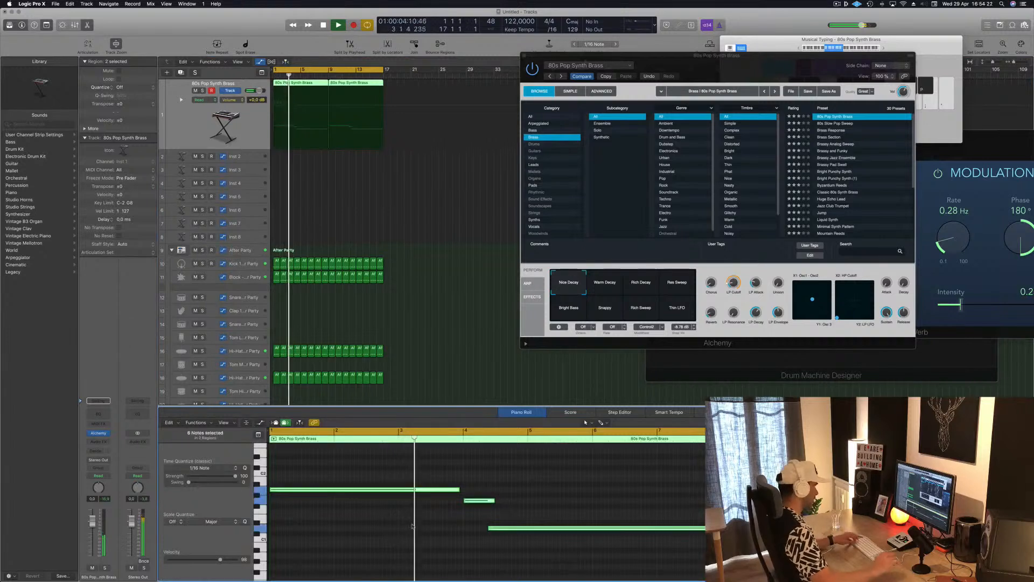
Step: Try all the notes of both brass regions an octave lower and transpose them back up an octave
key("alt+shift+Down")
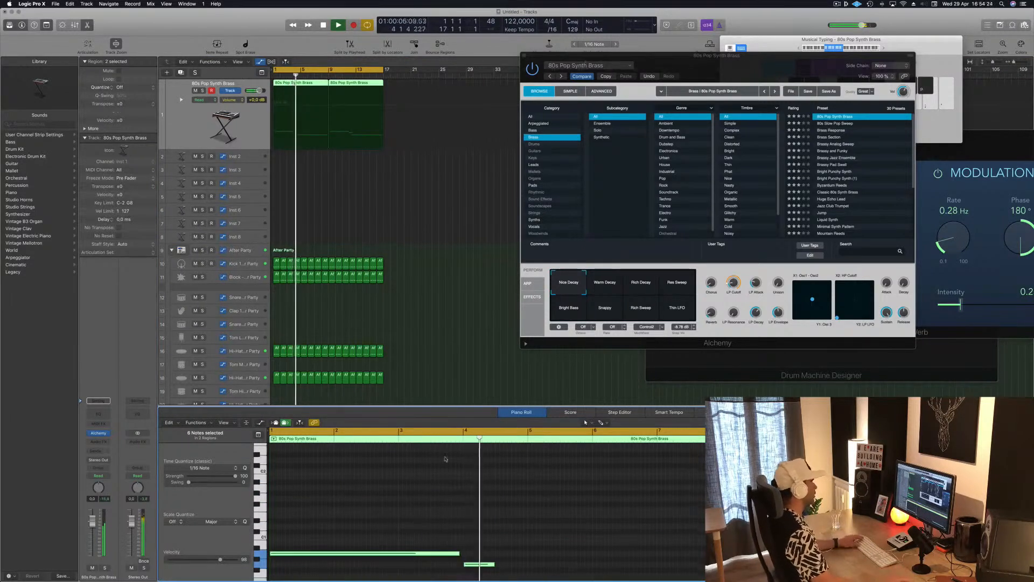
key("space")
key("alt+shift+Up")
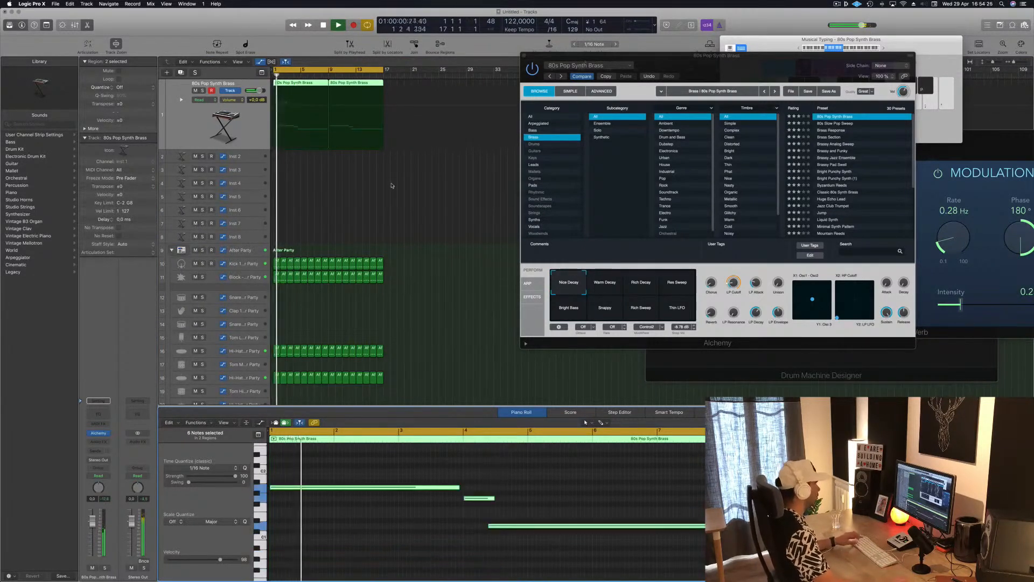
Step: Bring the Alchemy window back over the arrangement and load the Brass preset 80s Slow Pop Sweep
left_click_drag(763, 52, 733, 121)
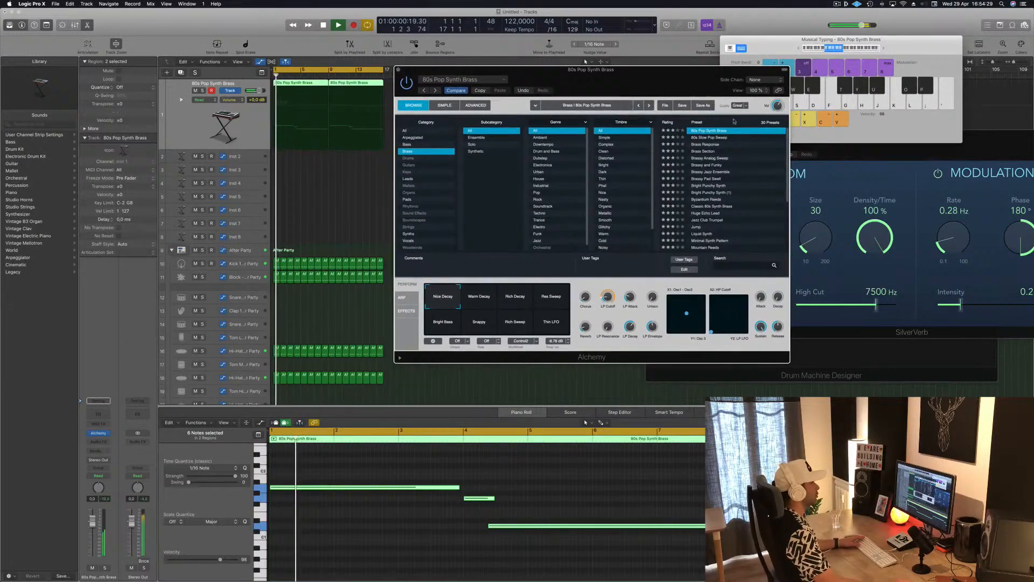
left_click(706, 138)
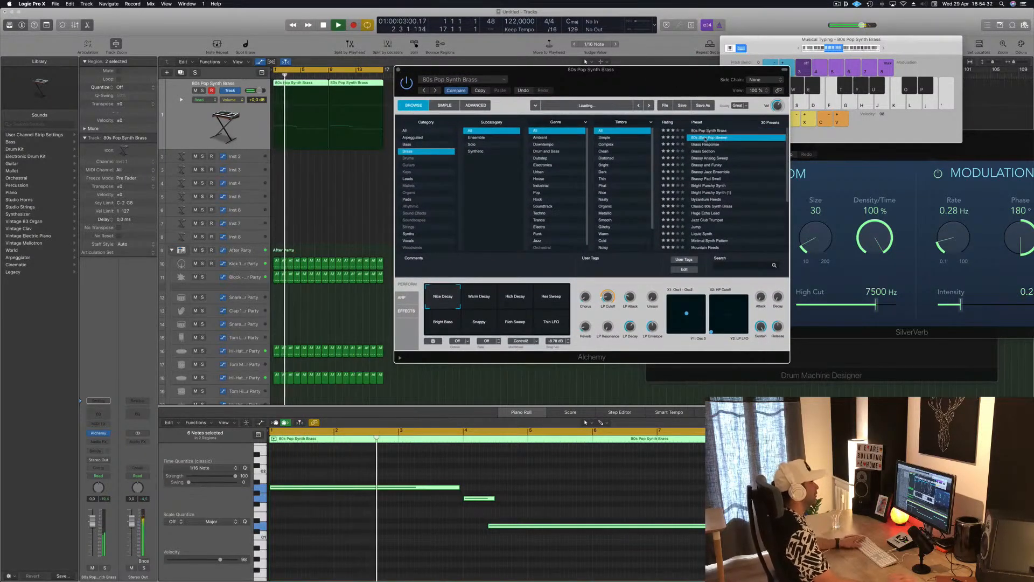
Step: Audition the Brass Section and Brassy Analog Sweep presets from the start and lower the brass track's volume to -4.8 dB
key("space")
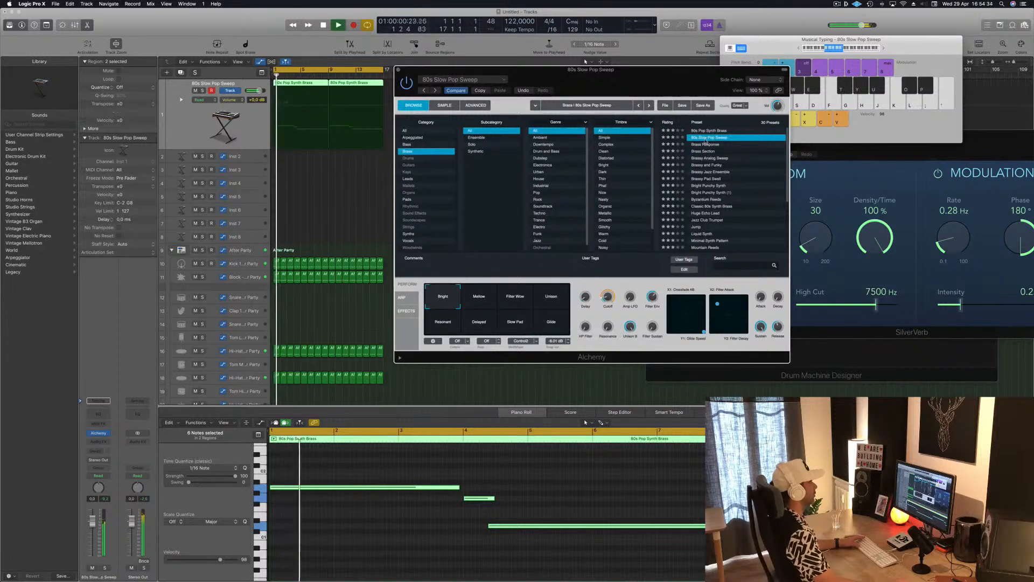
left_click(706, 152)
key("space")
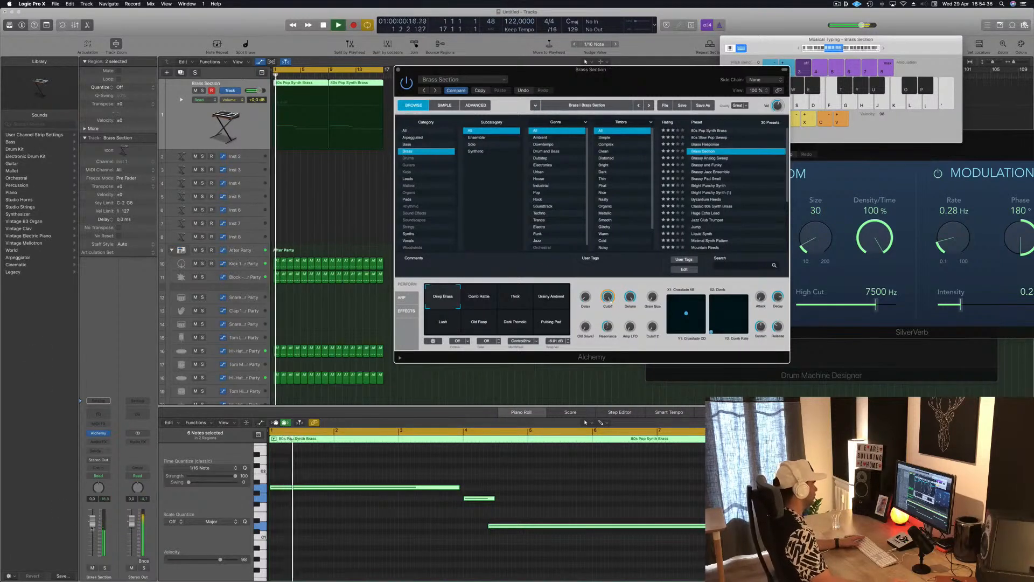
left_click_drag(92, 522, 96, 543)
left_click(719, 160)
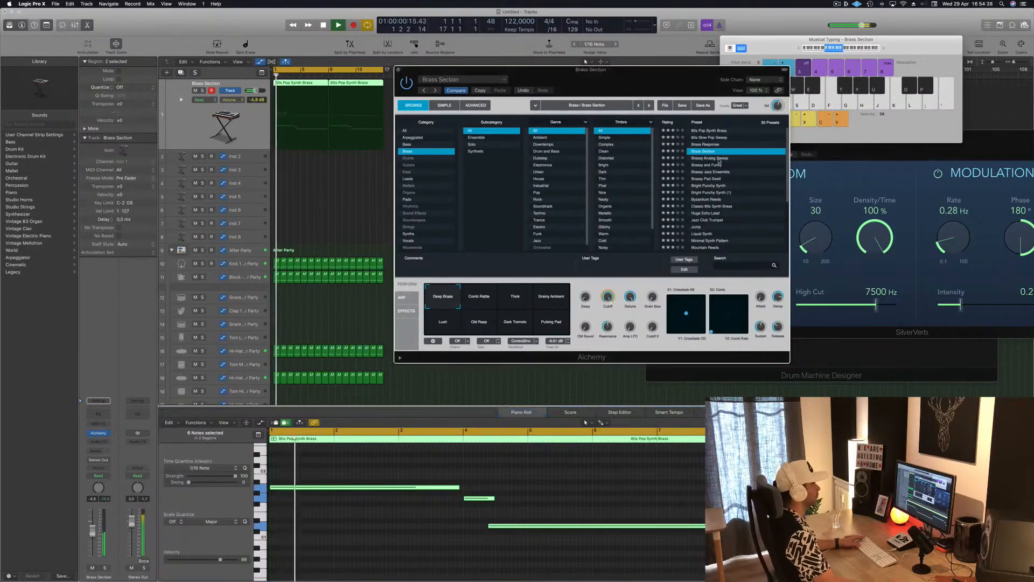
left_click(719, 159)
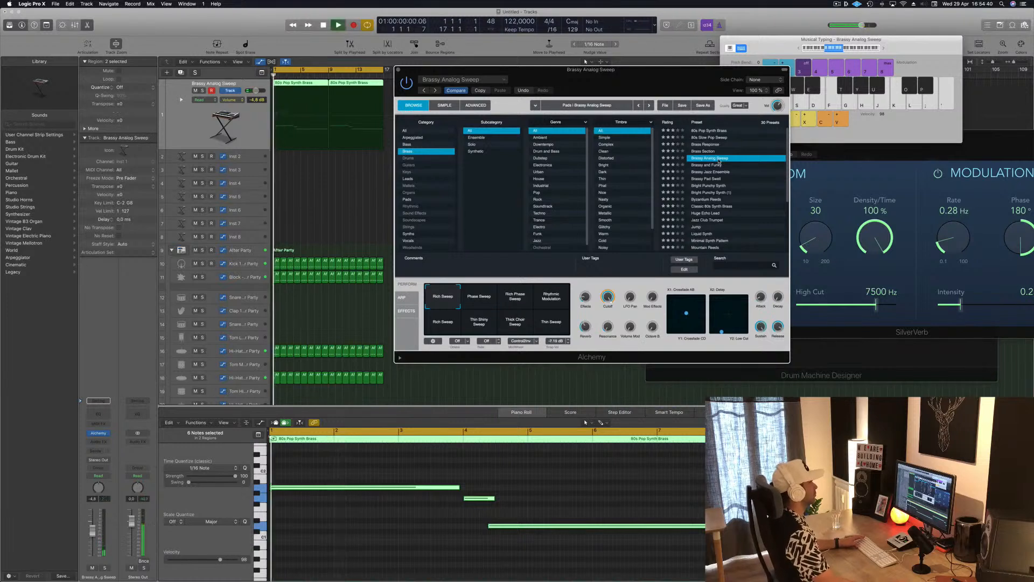
Step: Audition the Brassy and Funky, Brassy Pad Swell and Bright Punchy Synth presets on the brass line
left_click_drag(666, 89, 775, 61)
key("space")
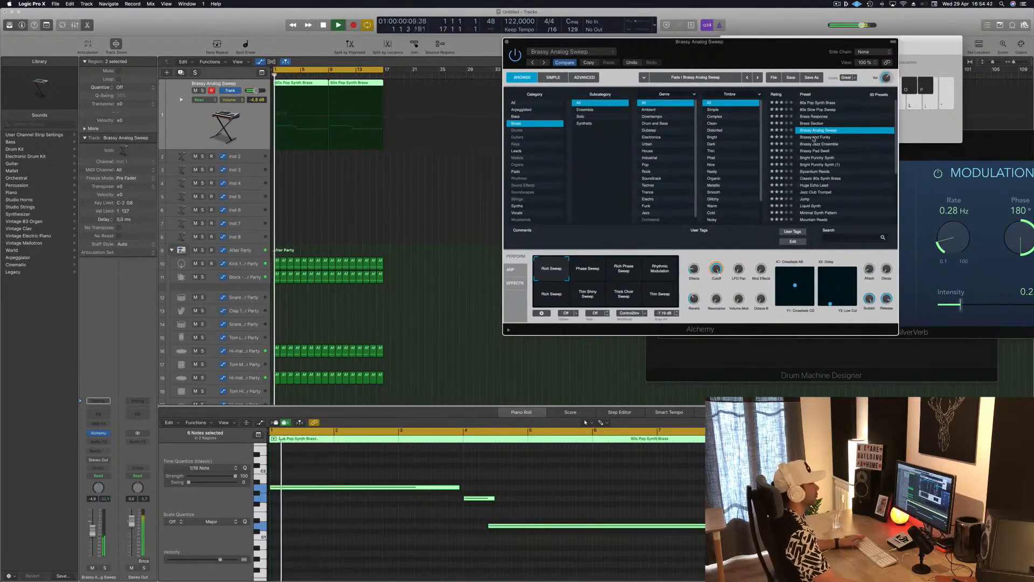
left_click(814, 138)
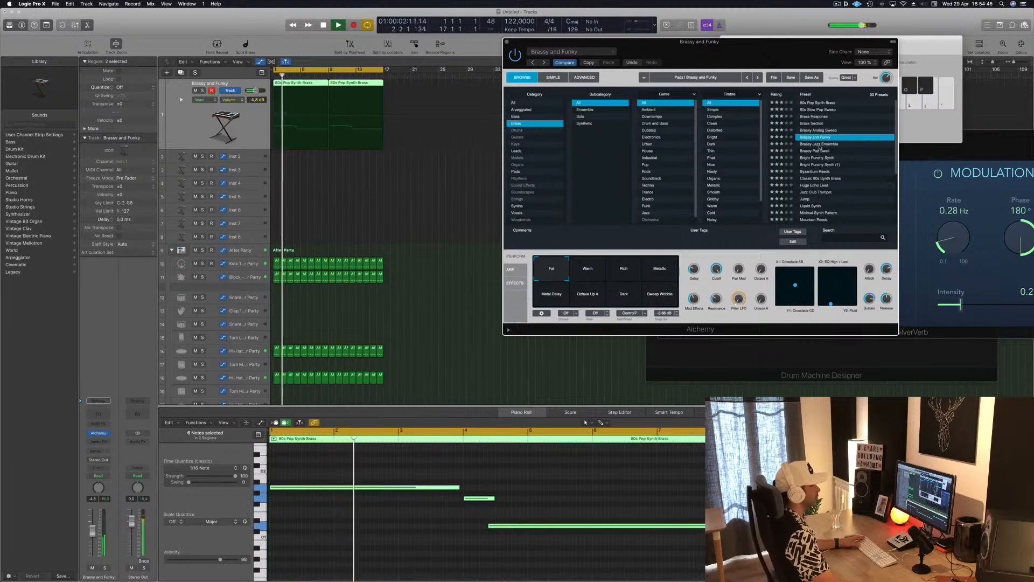
left_click(816, 152)
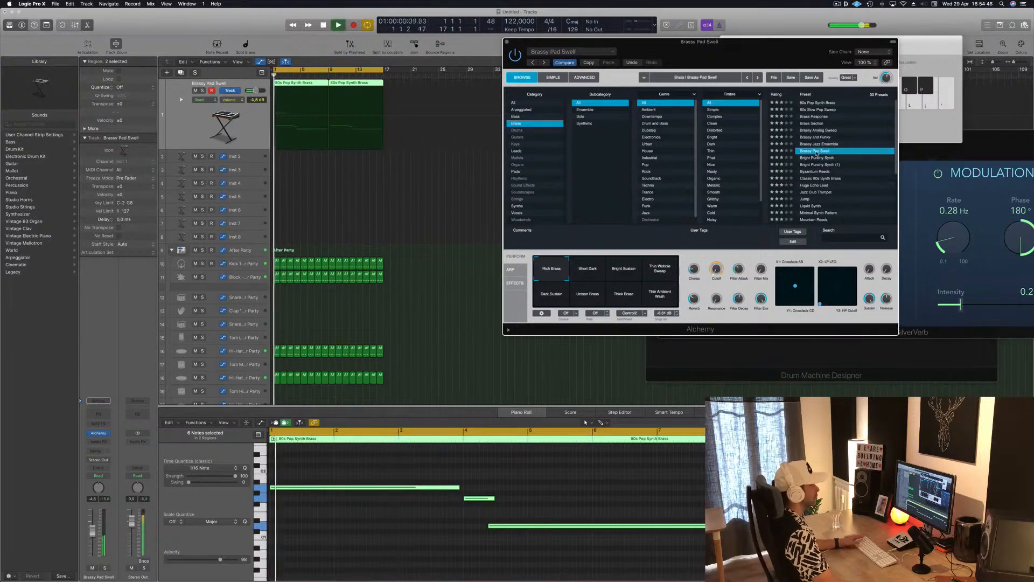
left_click(818, 158)
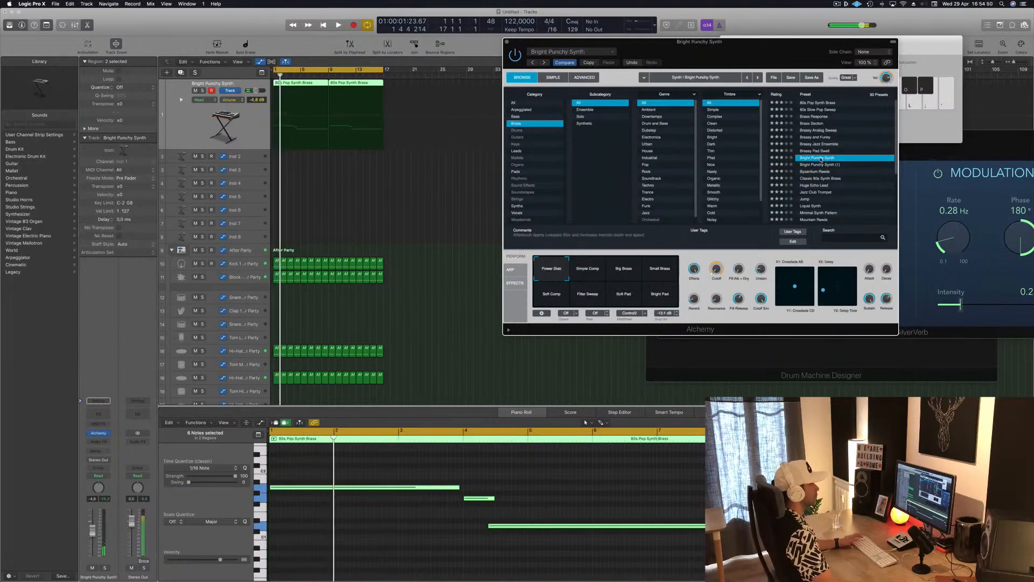
Step: Audition the Byzantium Reeds, Classic 80s Synth Brass and Huge Echo Lead presets with the Alchemy window moved back over the arrangement
left_click_drag(778, 50, 732, 78)
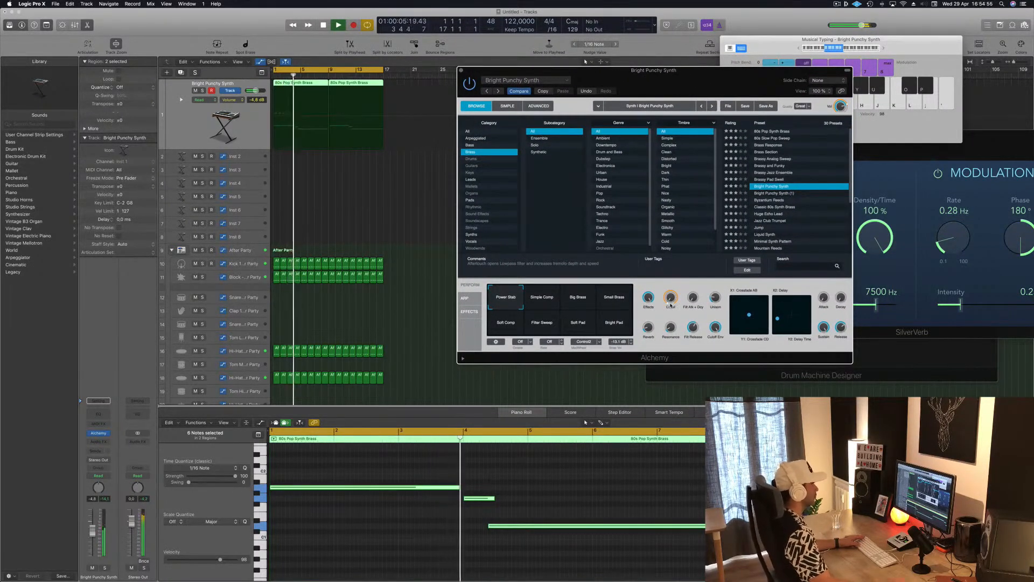
left_click(774, 200)
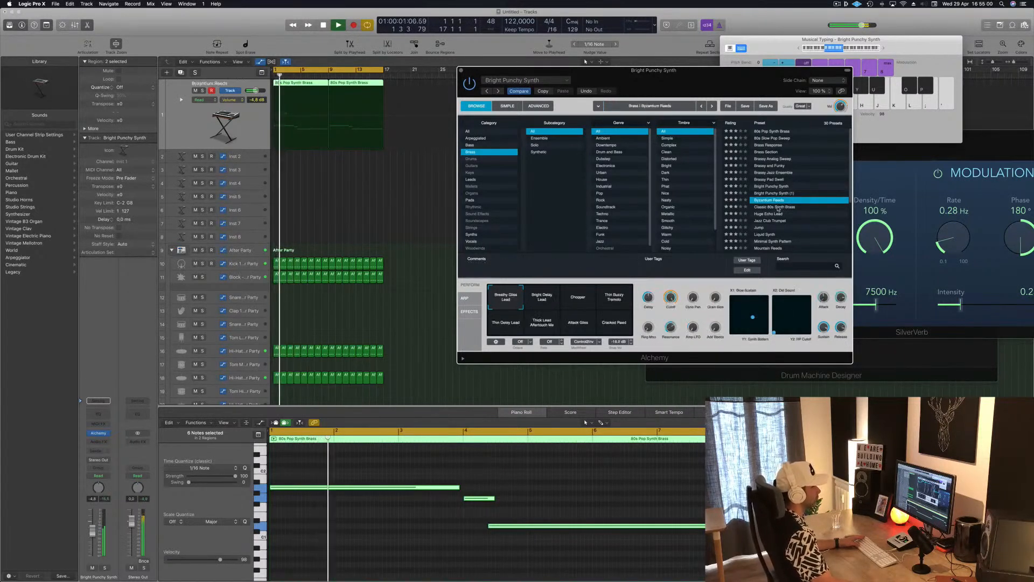
left_click(777, 208)
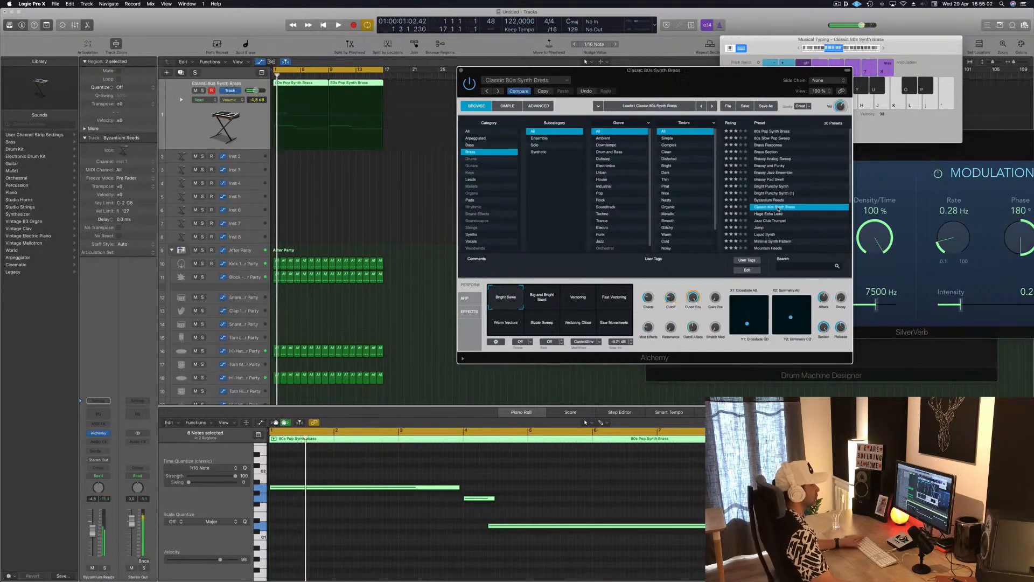
left_click(762, 215)
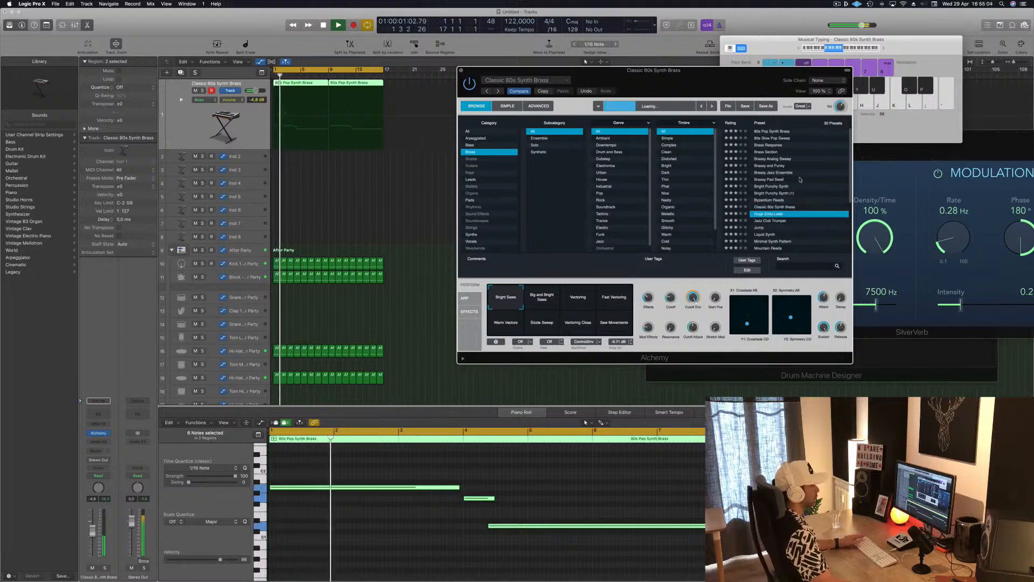
Step: Load the 80s Pop Synth Brass preset again and close the Alchemy window
left_click(773, 131)
left_click_drag(727, 79, 736, 64)
left_click(470, 57)
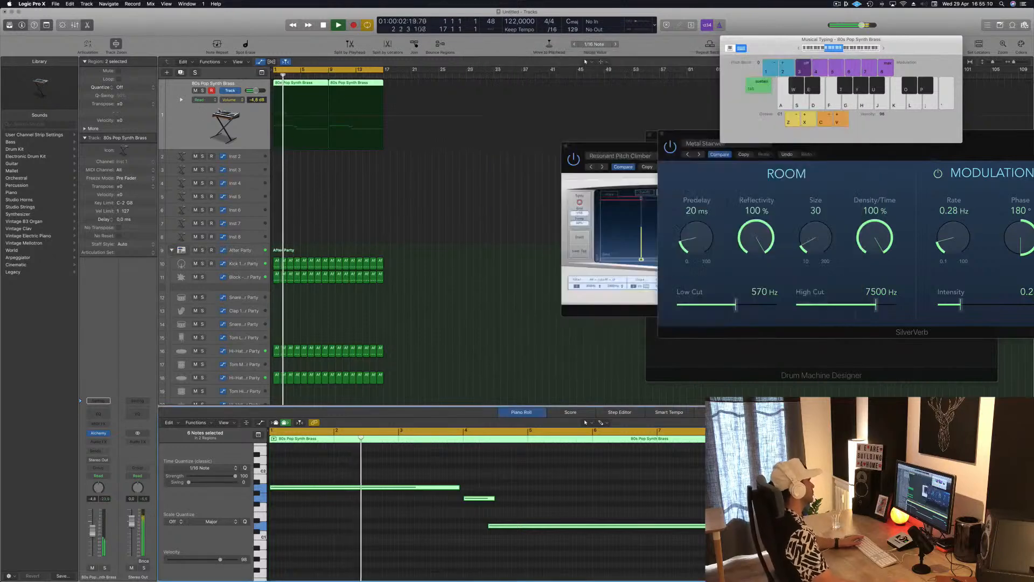
Step: Duplicate the brass track with its settings and reselect the original brass track
left_click(191, 124)
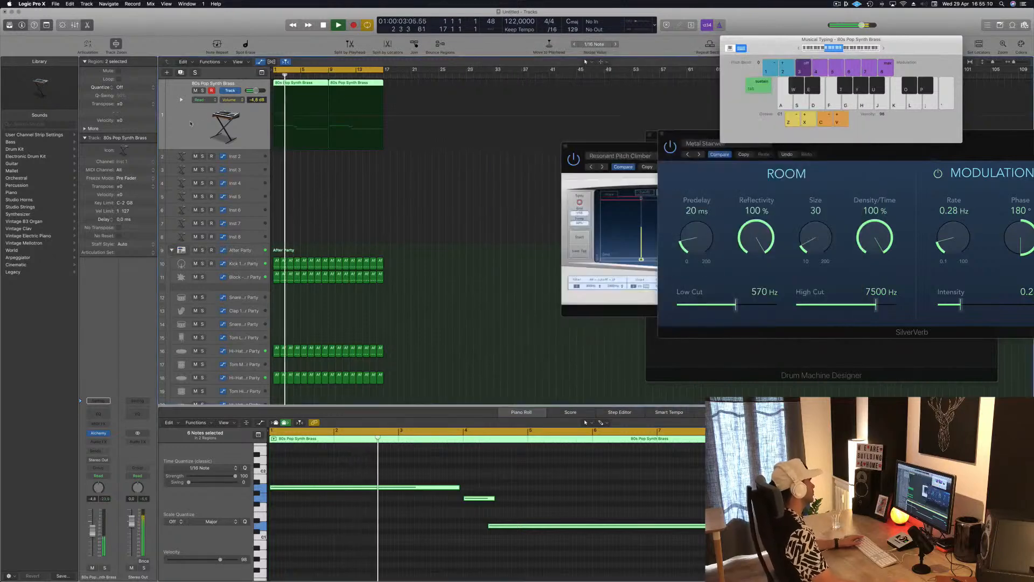
left_click(182, 74)
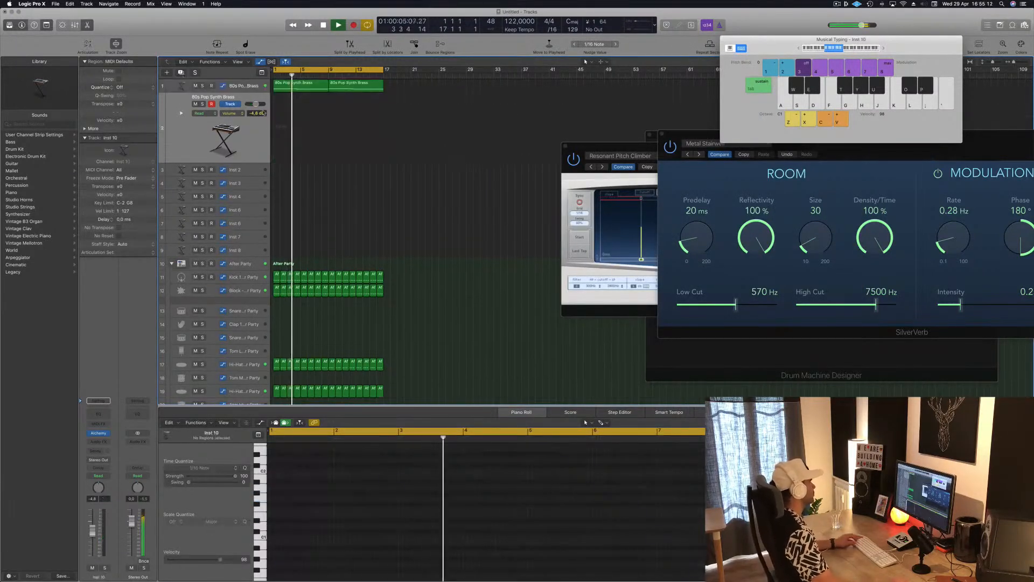
left_click(301, 86)
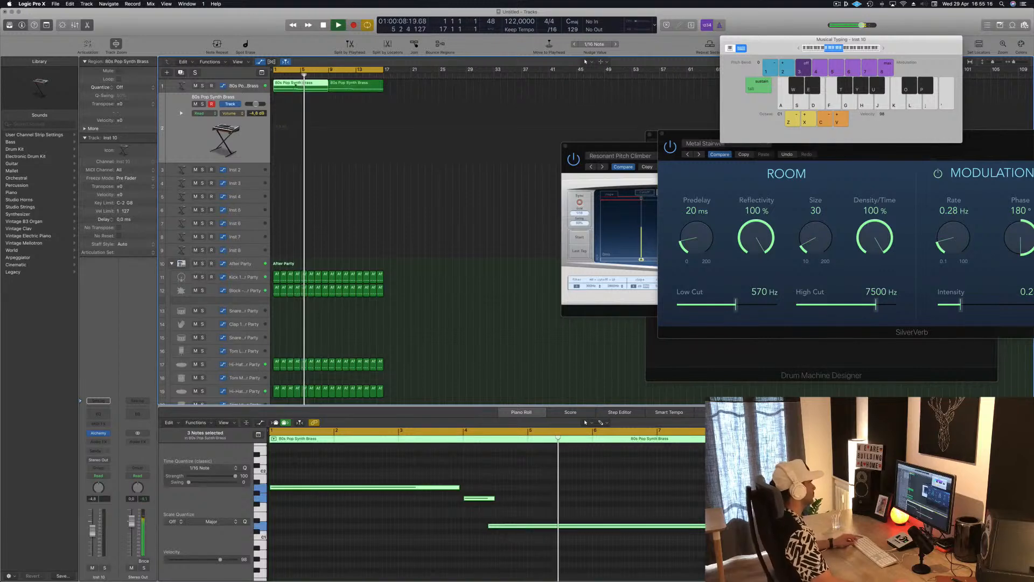
key("Return")
left_click(254, 86)
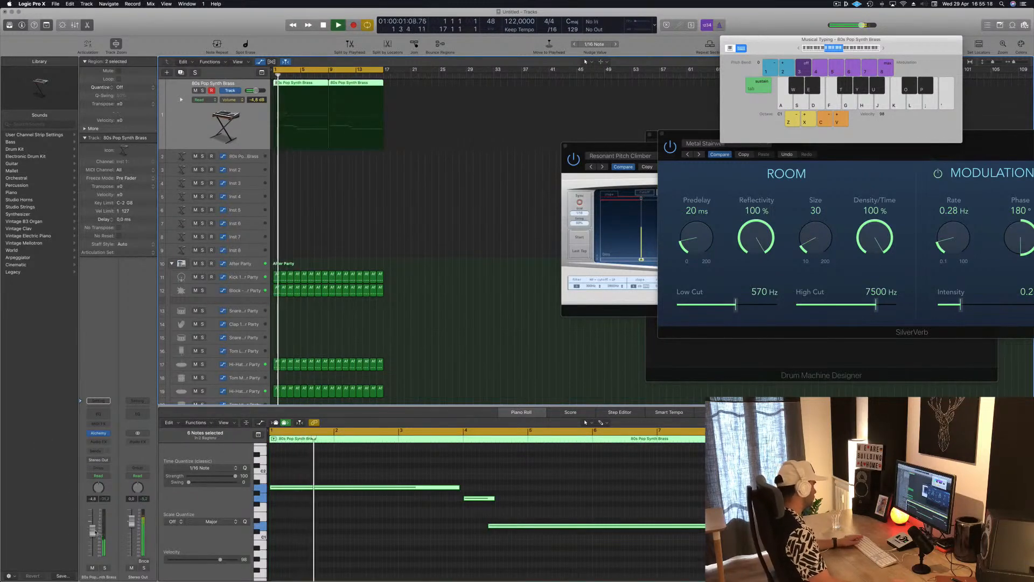
Step: Add a Channel EQ to the original brass track, close its window, and raise the track's volume to about -0.5 dB
left_click(98, 416)
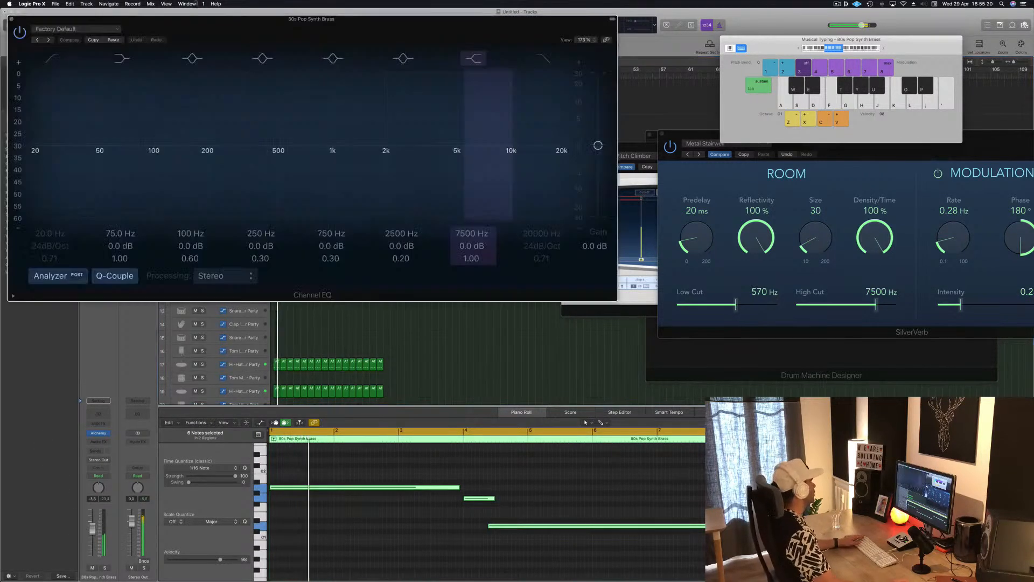
left_click_drag(206, 22, 442, 53)
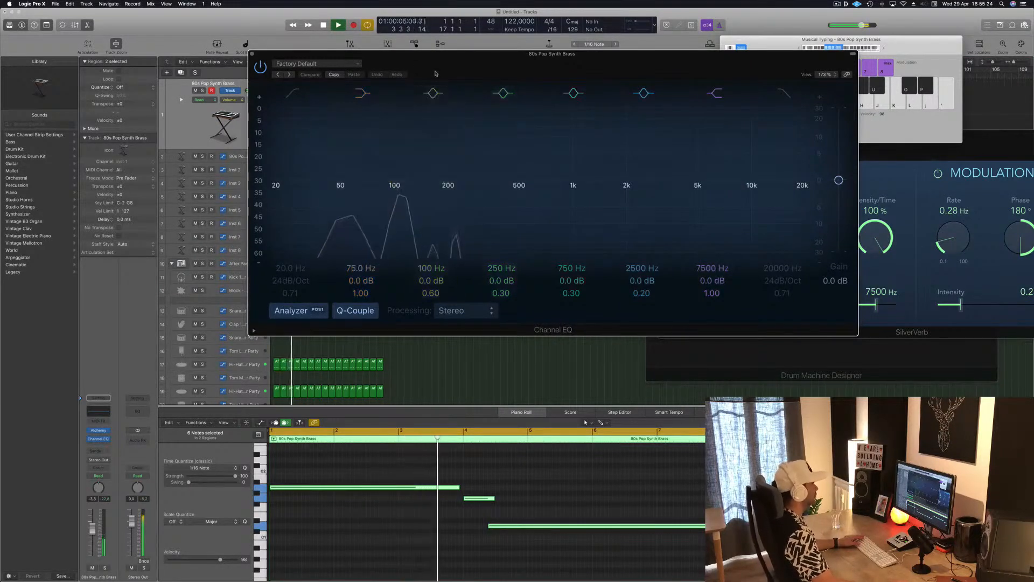
left_click_drag(253, 55, 267, 52)
left_click(266, 53)
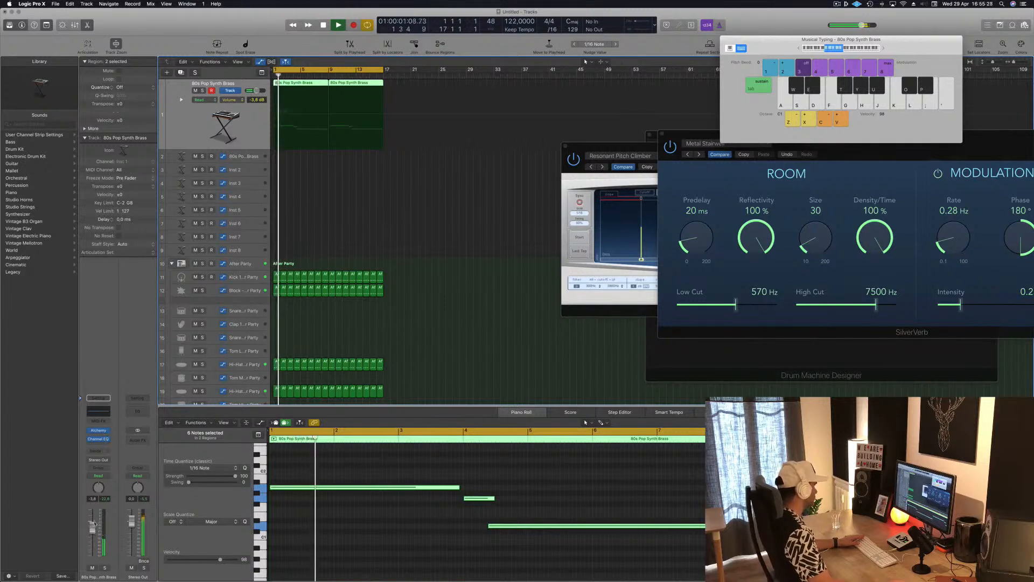
left_click_drag(93, 528, 93, 522)
key("Return")
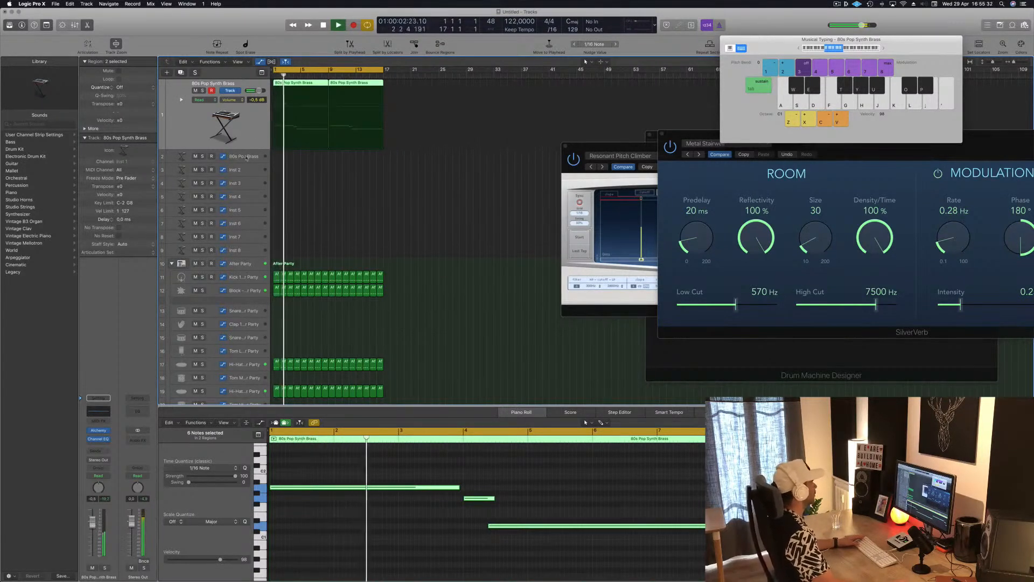
Step: Open Alchemy on the duplicated brass track and move its window clear of the track headers
left_click(246, 157)
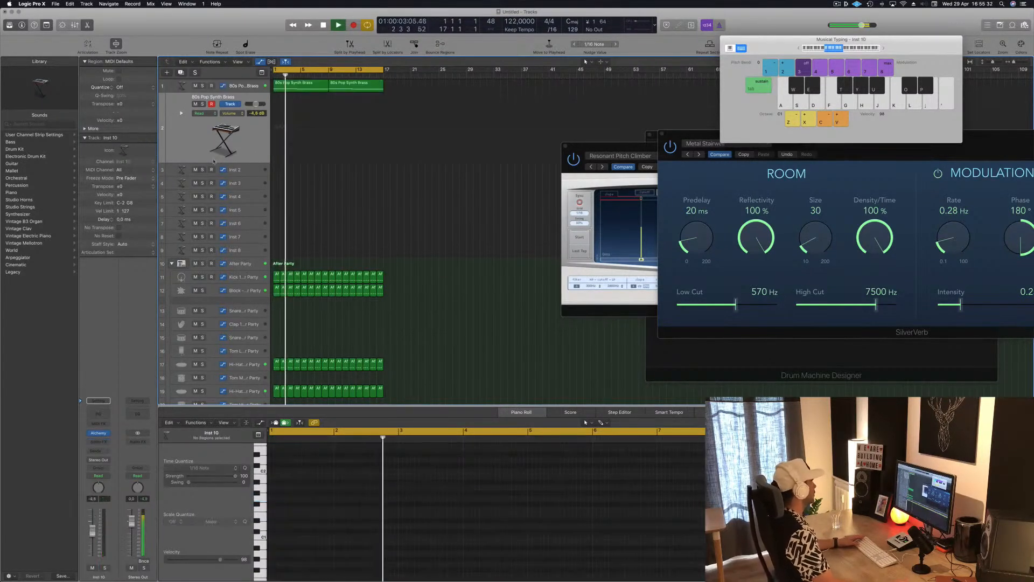
left_click(98, 435)
left_click_drag(261, 42, 679, 117)
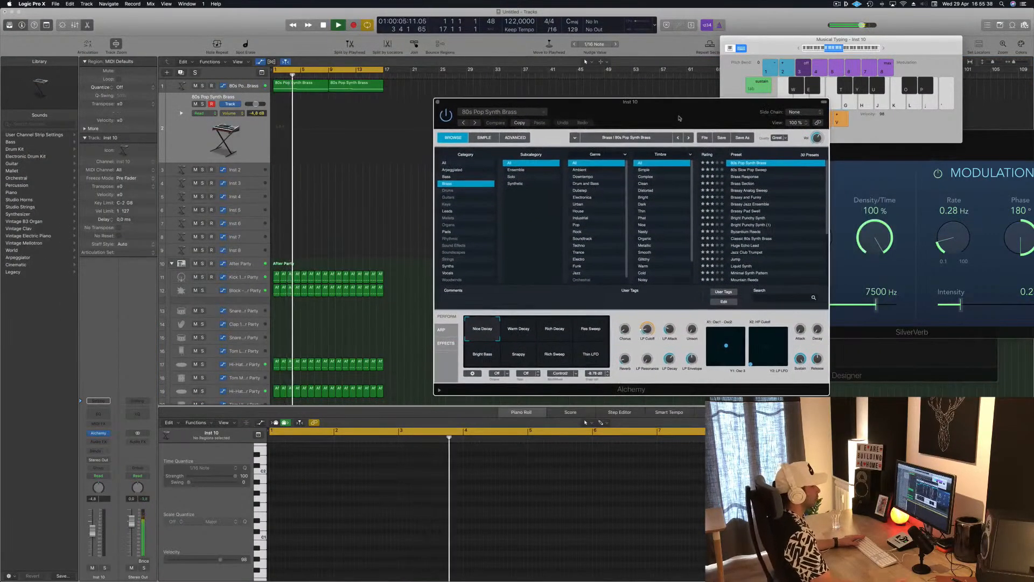
Step: Filter the Alchemy presets to the Bass category and the Techno genre
left_click(470, 177)
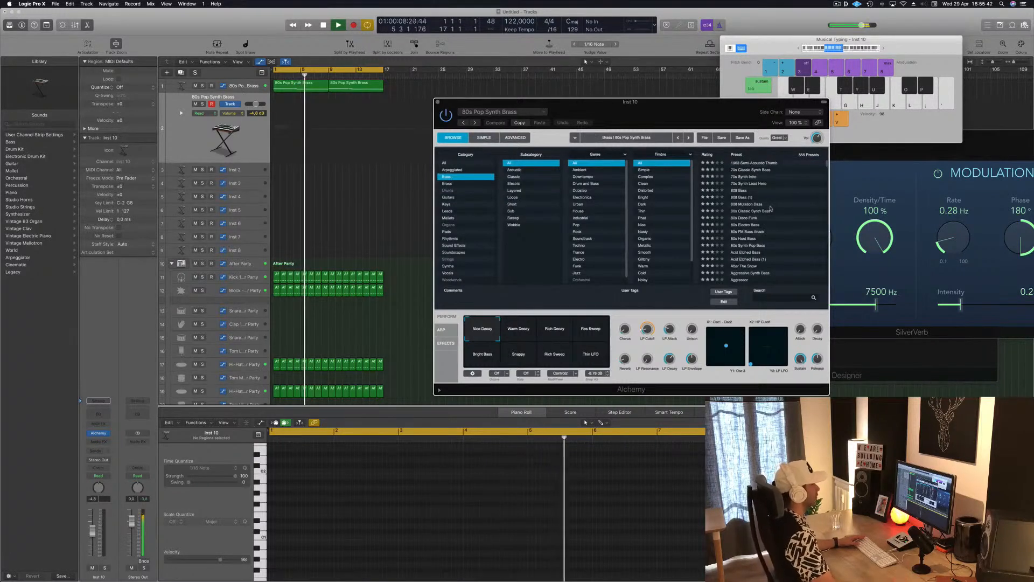
scroll(665, 257, "down", 2)
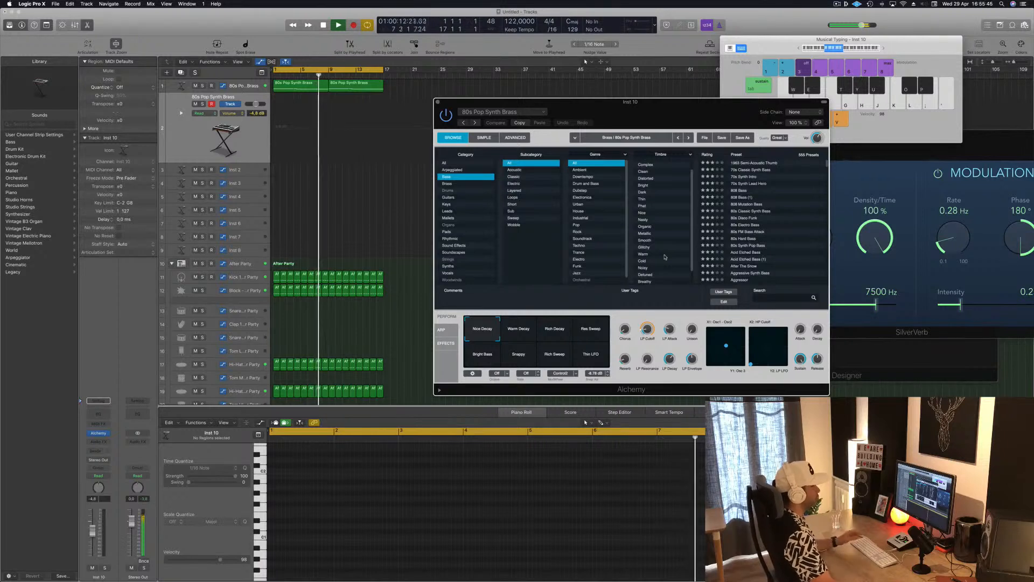
scroll(665, 257, "down", 2)
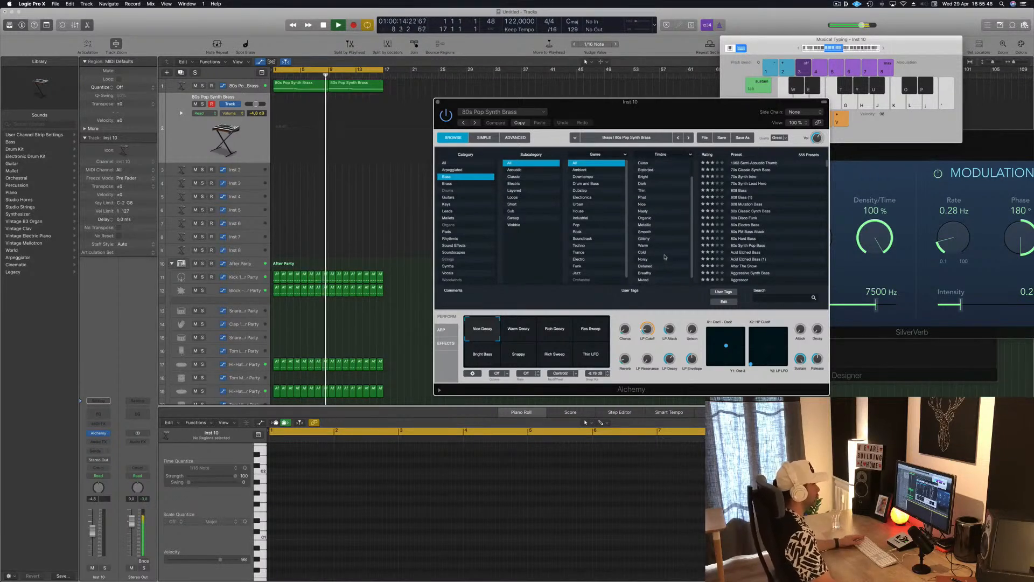
scroll(665, 257, "up", 2)
scroll(625, 238, "down", 1)
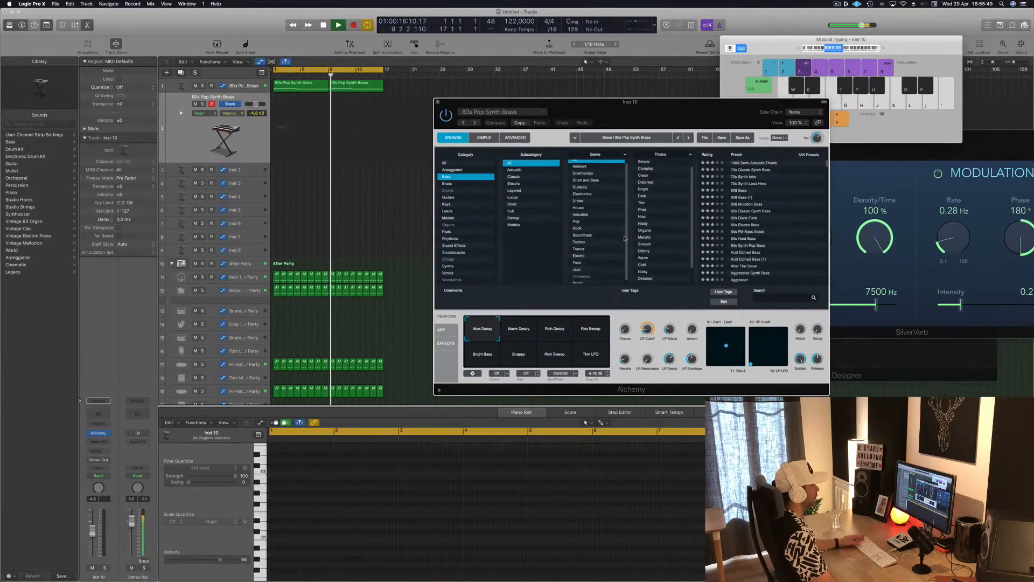
left_click(584, 242)
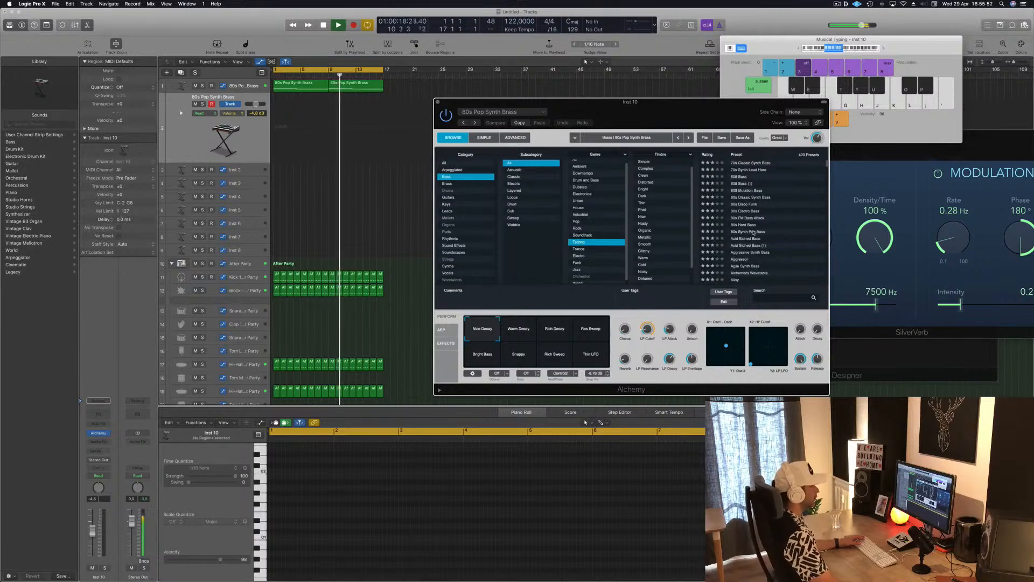
Step: Audition the Bouncing Bass and Boxy Synth Bass presets on the duplicated track
scroll(753, 232, "down", 8)
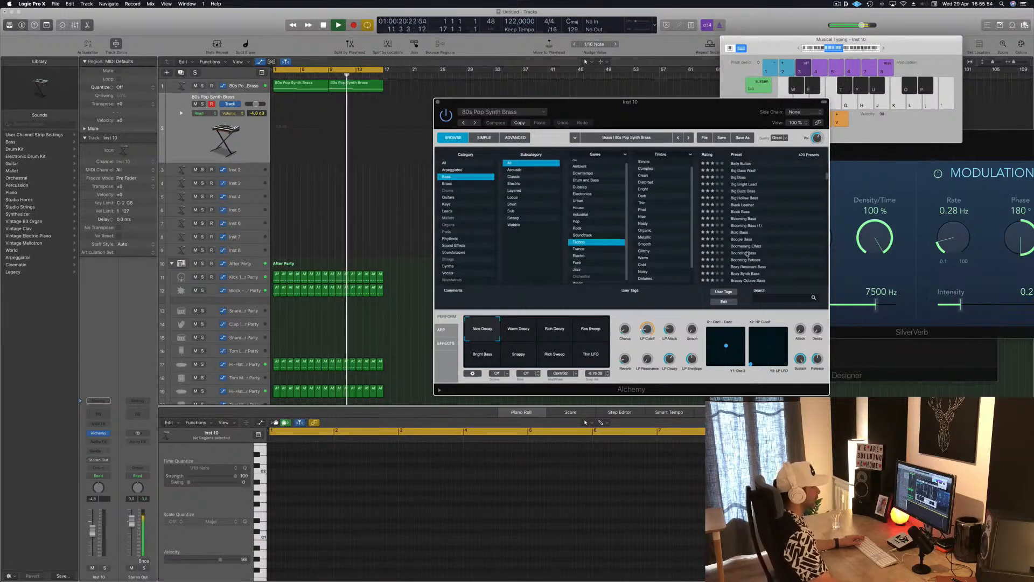
left_click(746, 253)
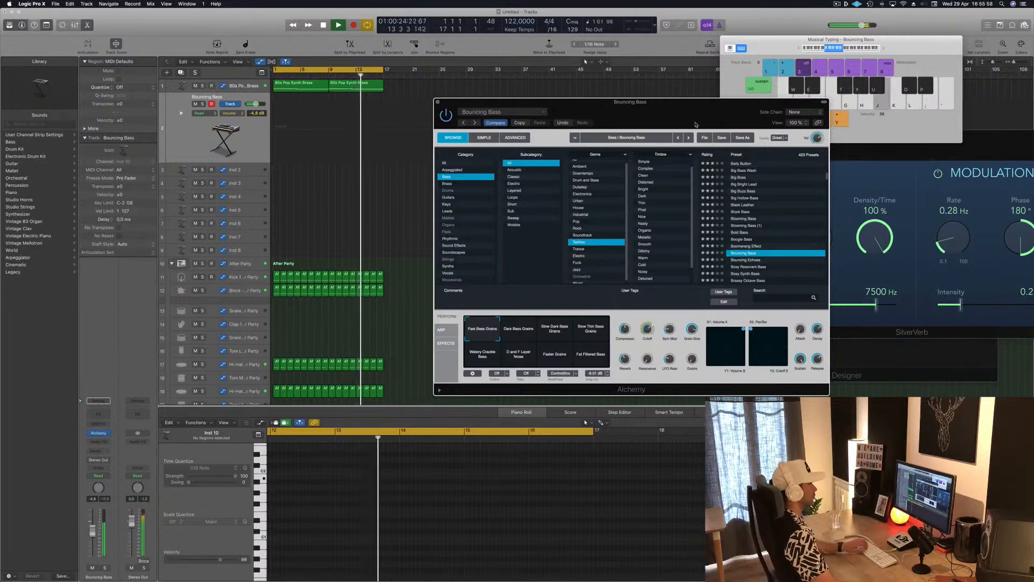
scroll(767, 257, "down", 2)
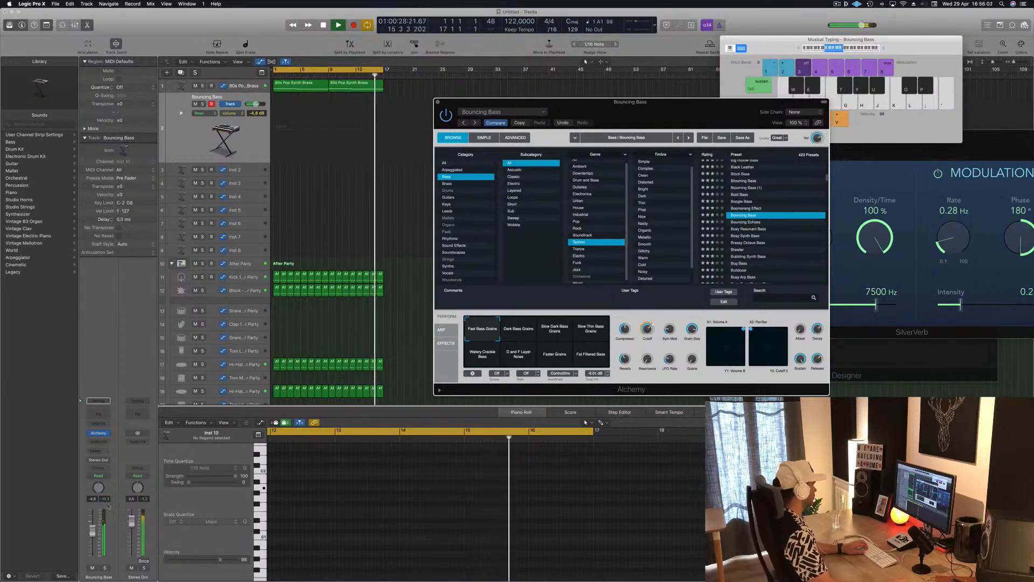
left_click(743, 236)
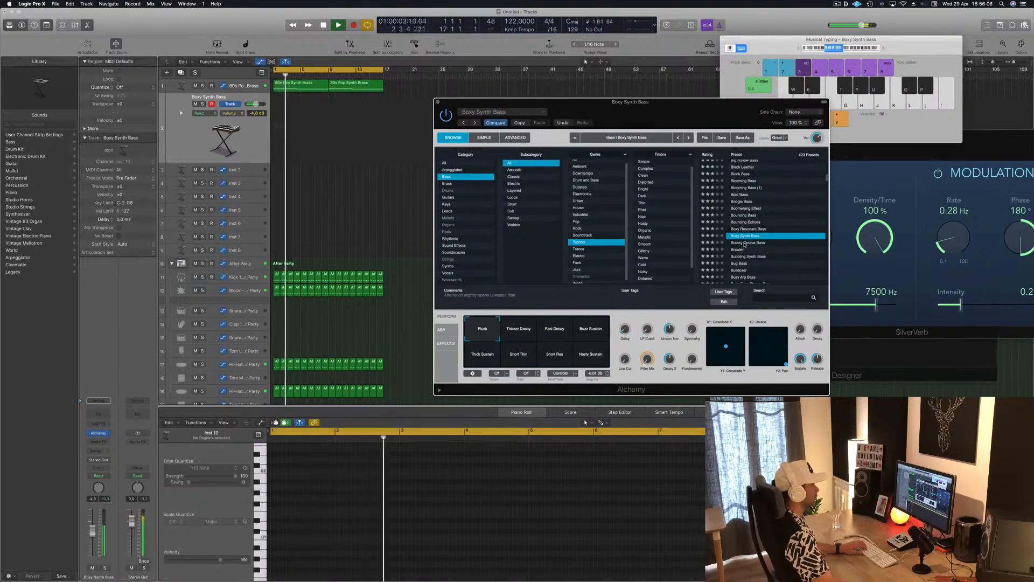
Step: Audition the Brassy Octave Bass and Bubbling Synth Bass presets and load the preset listed between them
left_click(760, 243)
scroll(761, 248, "down", 2)
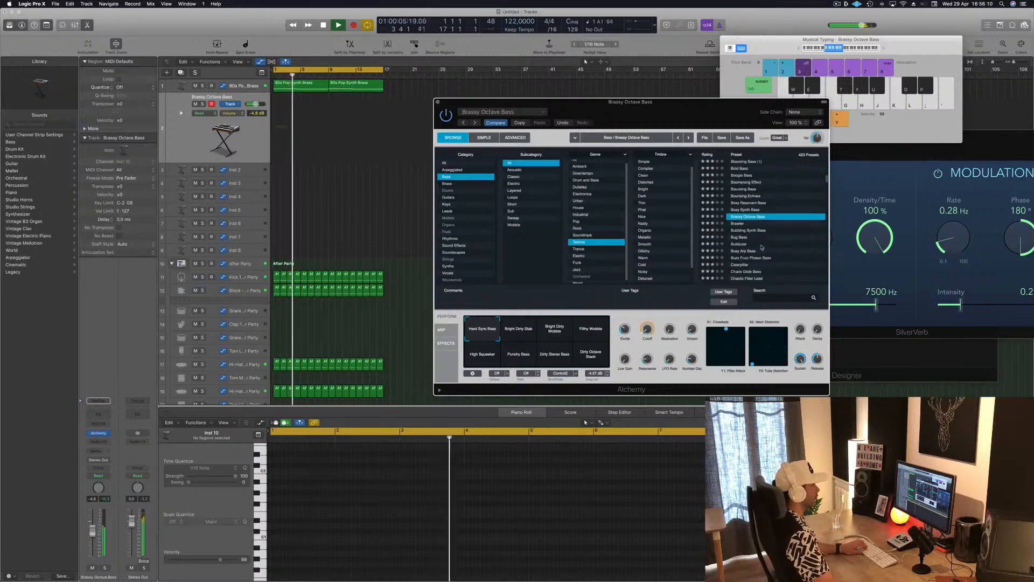
left_click(749, 230)
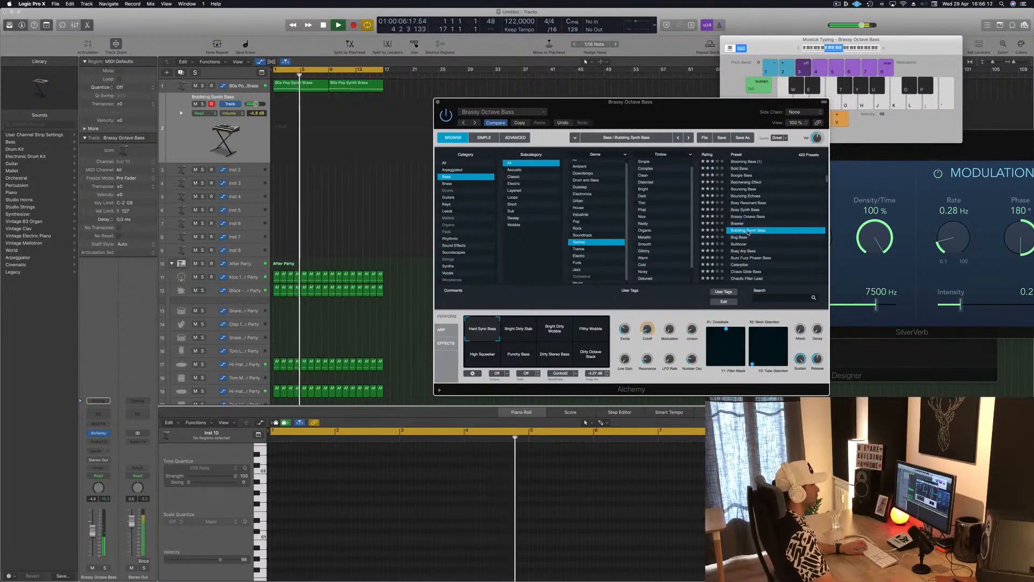
left_click(738, 224)
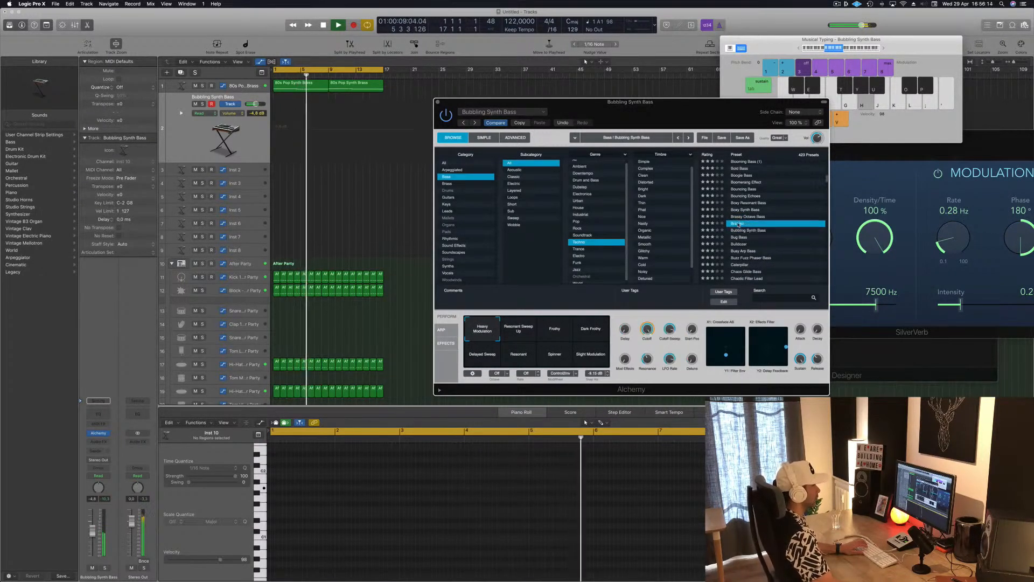
Step: Audition the Brawler, Chaos Glide Bass and Cheap Upright Bass presets on the duplicated track by playing notes
key("j")
scroll(754, 245, "down", 1)
key("k")
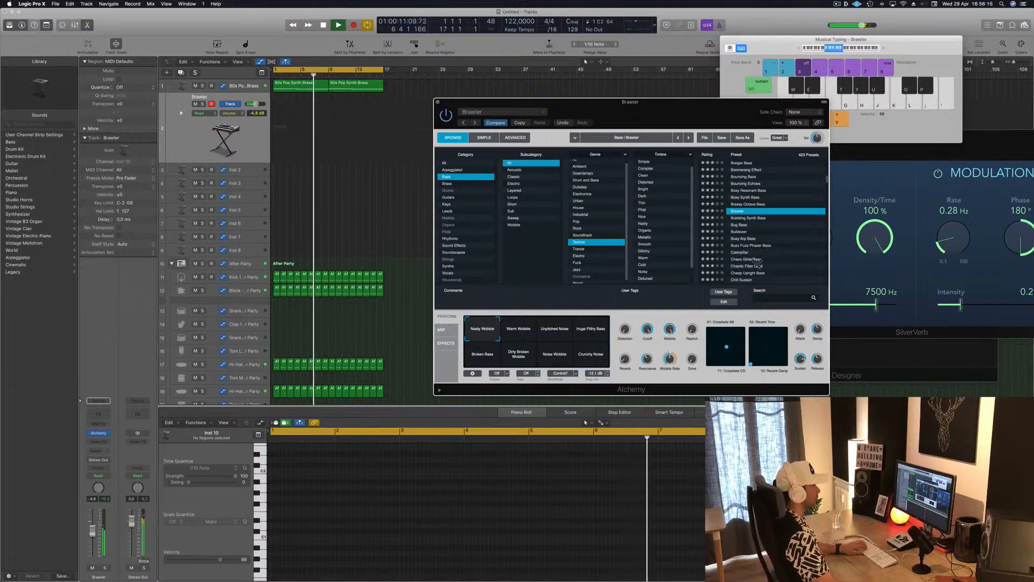
left_click(754, 259)
key("h")
scroll(775, 243, "down", 2)
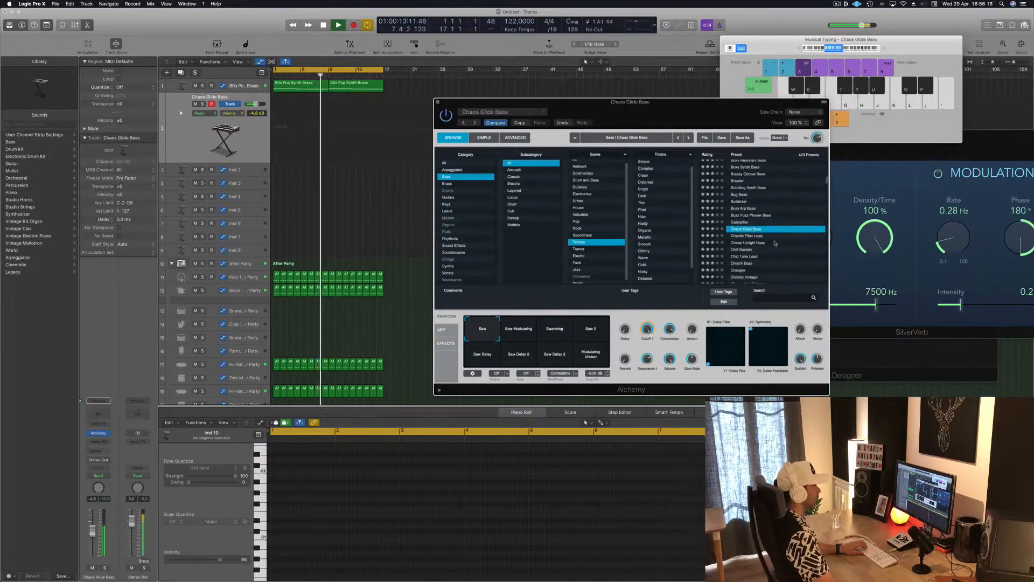
left_click(758, 243)
key("k")
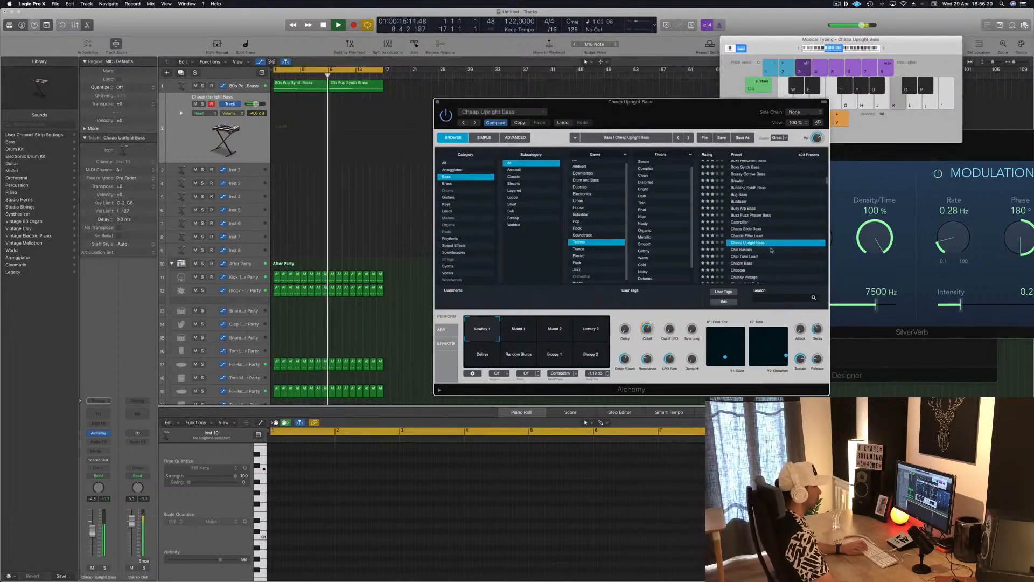
Step: Narrow the Techno bass presets to the Dark timbre and audition Dark Glide Lead and Dark Edgy Lead
scroll(677, 237, "down", 2)
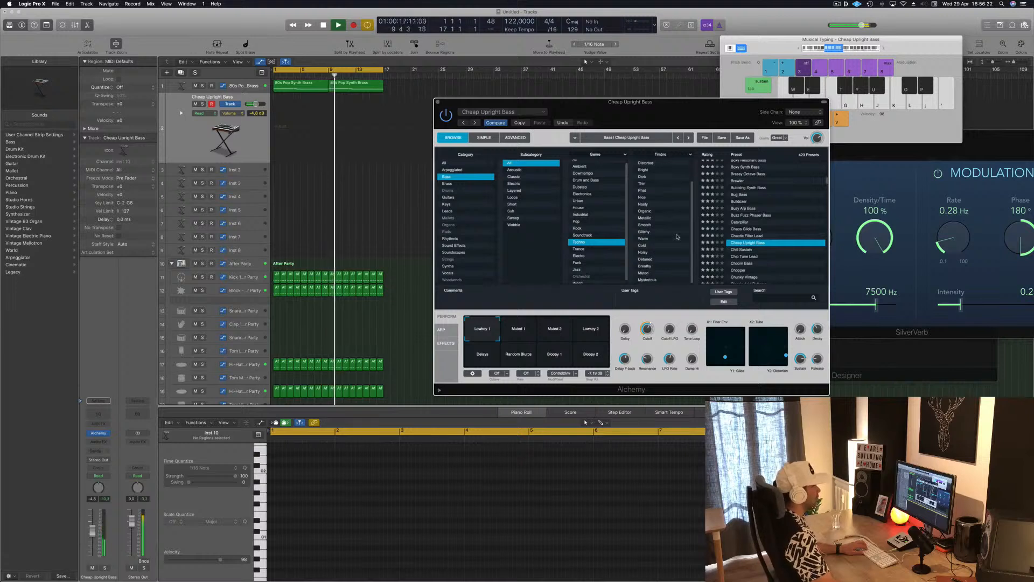
scroll(673, 215, "up", 2)
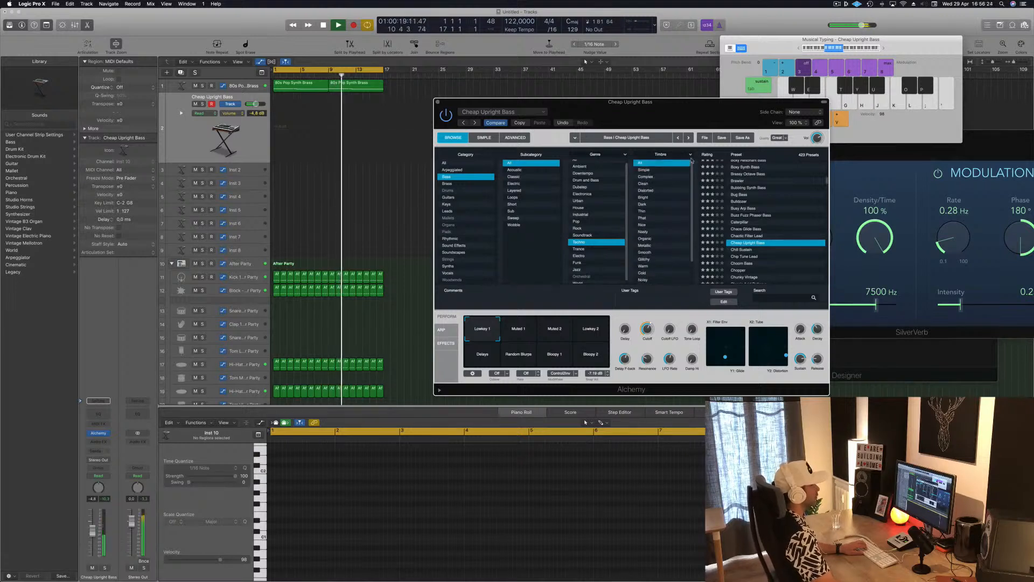
left_click(650, 204)
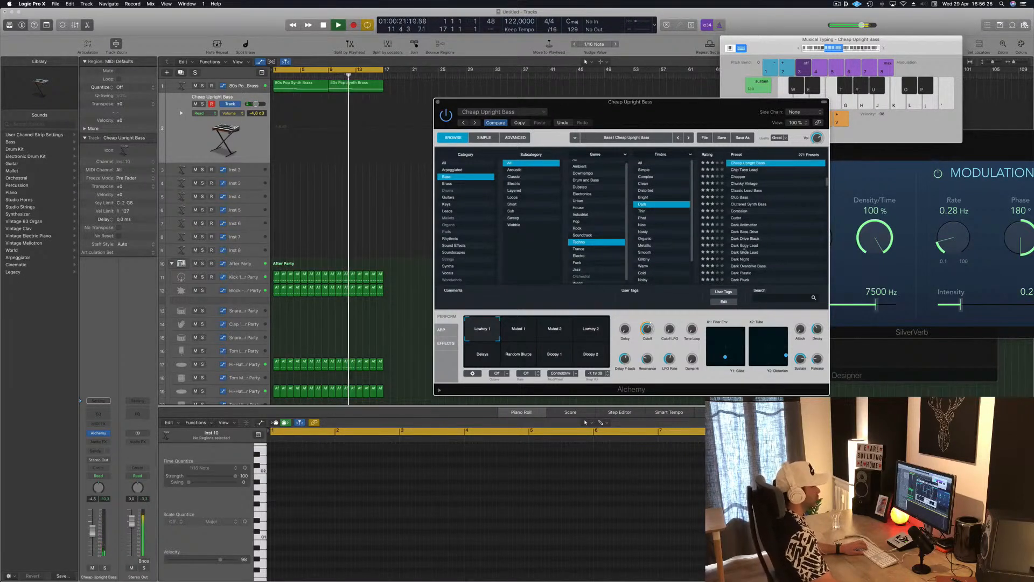
left_click(746, 252)
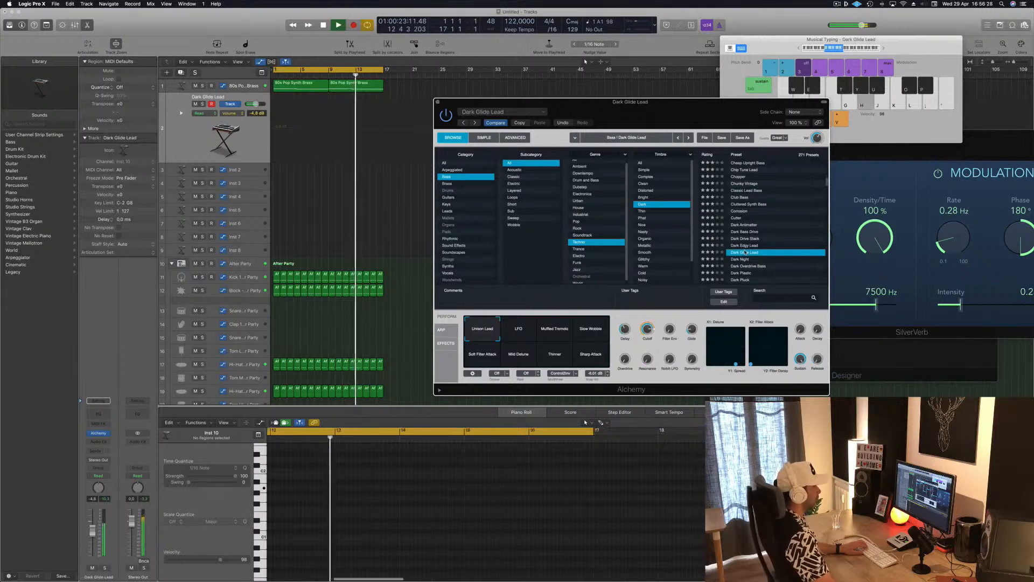
left_click(757, 245)
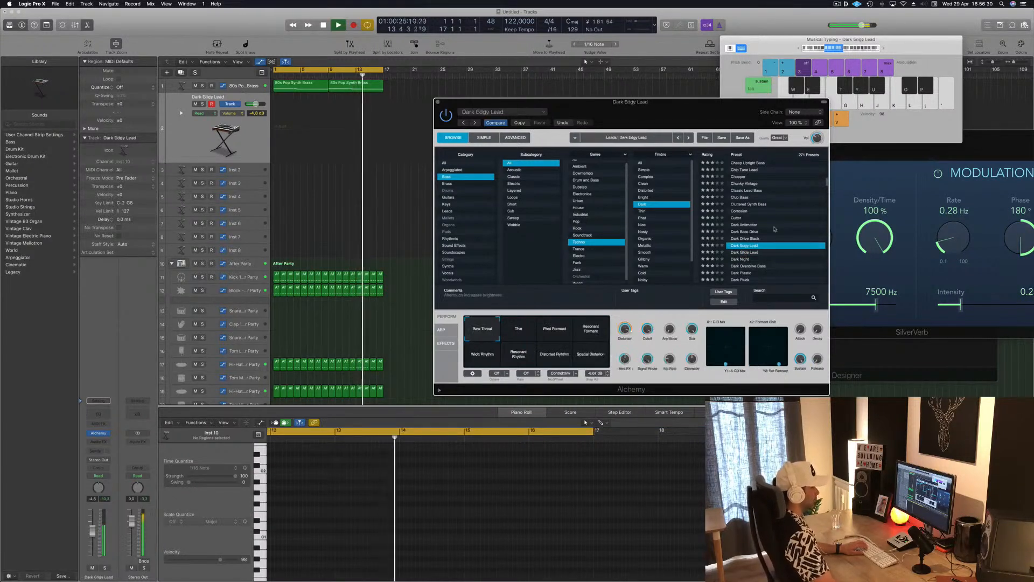
Step: Audition the 70s Classic Synth Bass, 70s Synth Lead Hero, Aggressive Synth Bass and Alloy presets
scroll(765, 205, "up", 10)
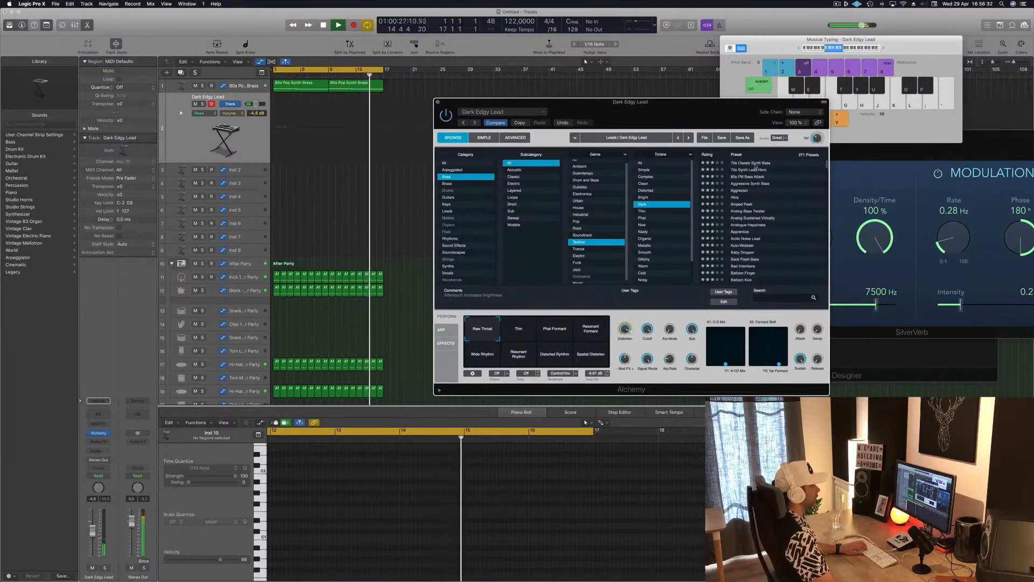
left_click(755, 163)
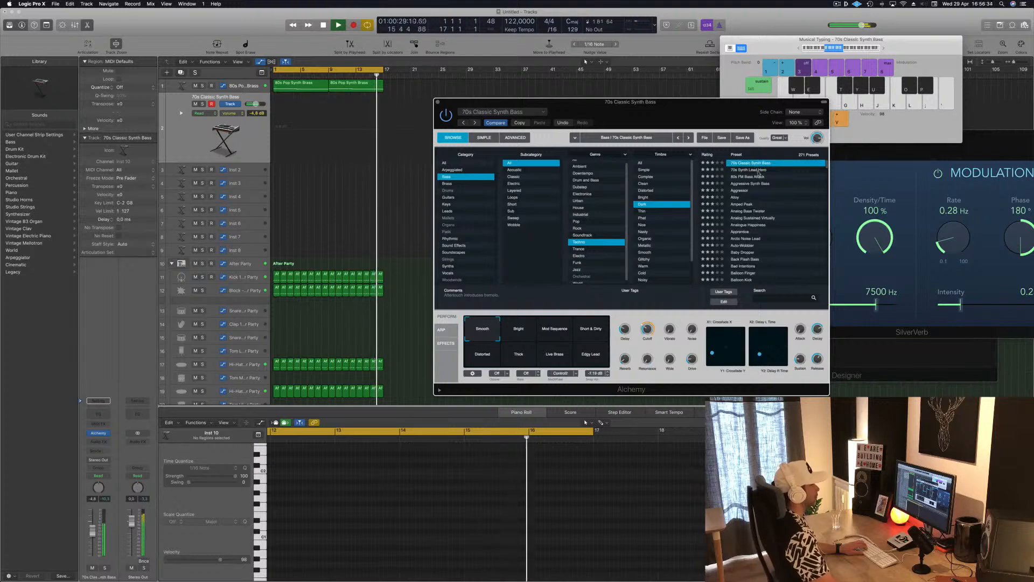
left_click(759, 171)
key("h")
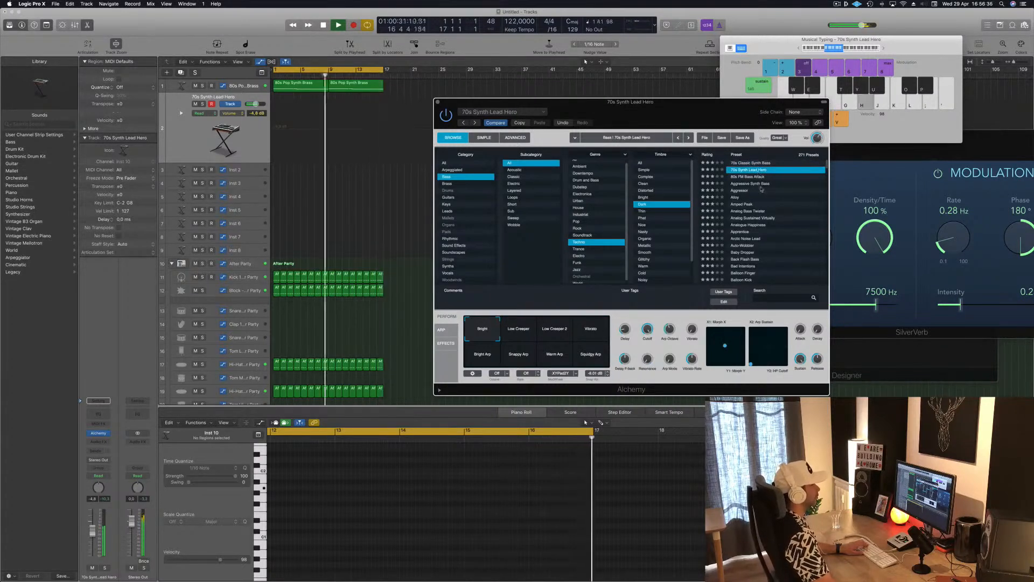
left_click(757, 183)
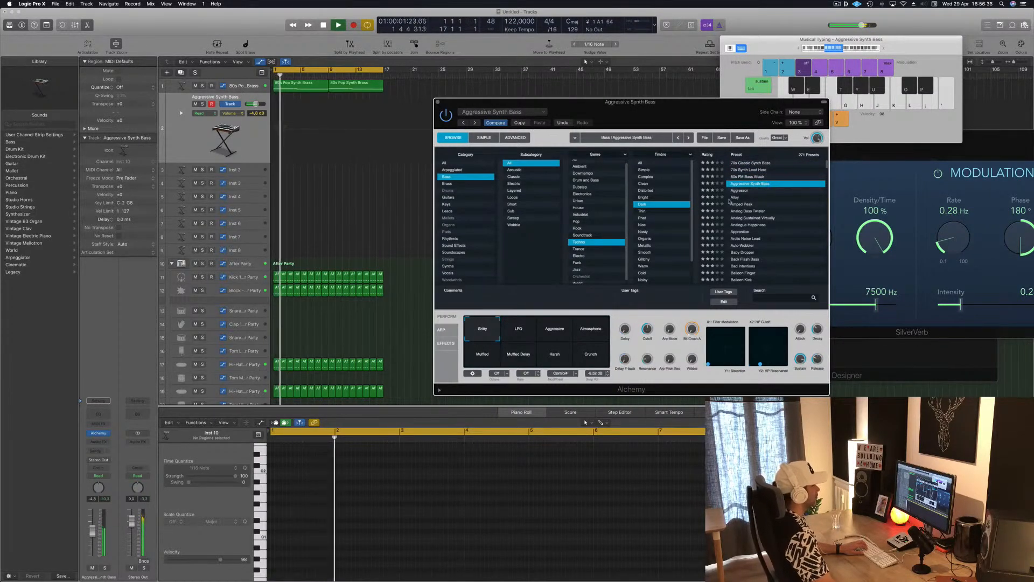
left_click(739, 197)
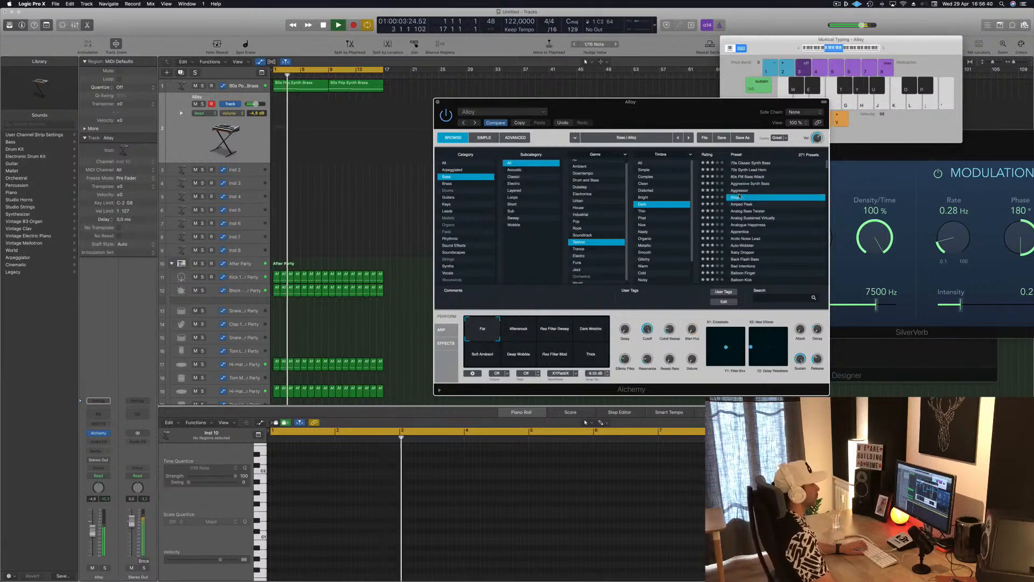
Step: Lower the Musical Typing octave range and audition Amped Peak, Analog Bass Twister, Analog Sustained Virtually and Analogue Happiness
left_click(798, 49)
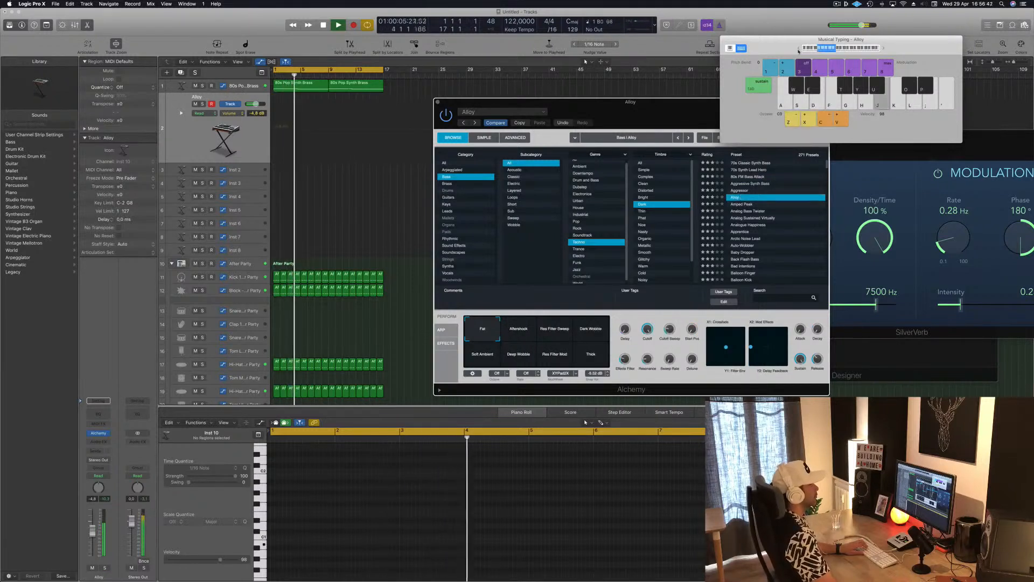
left_click(747, 205)
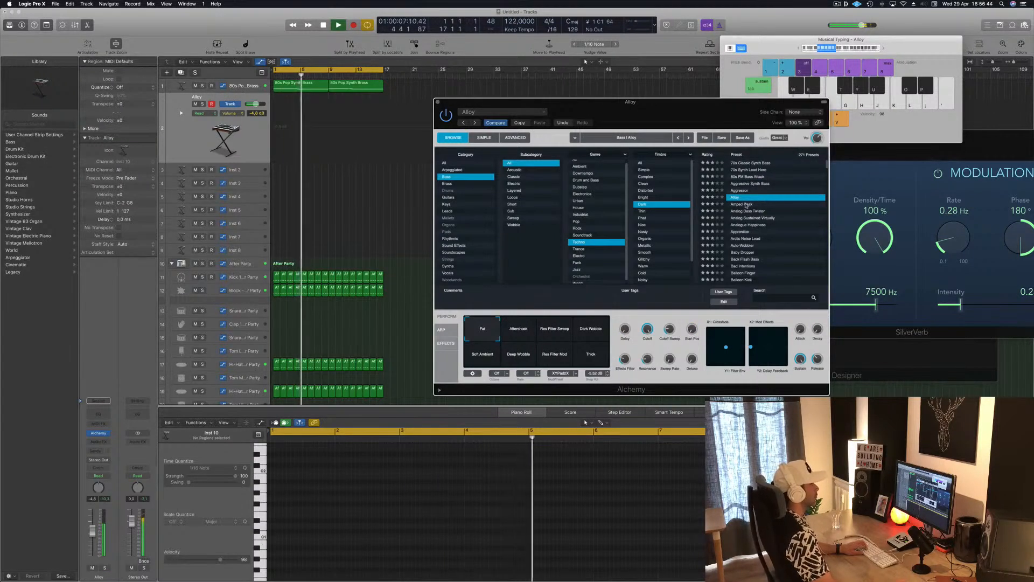
left_click(747, 204)
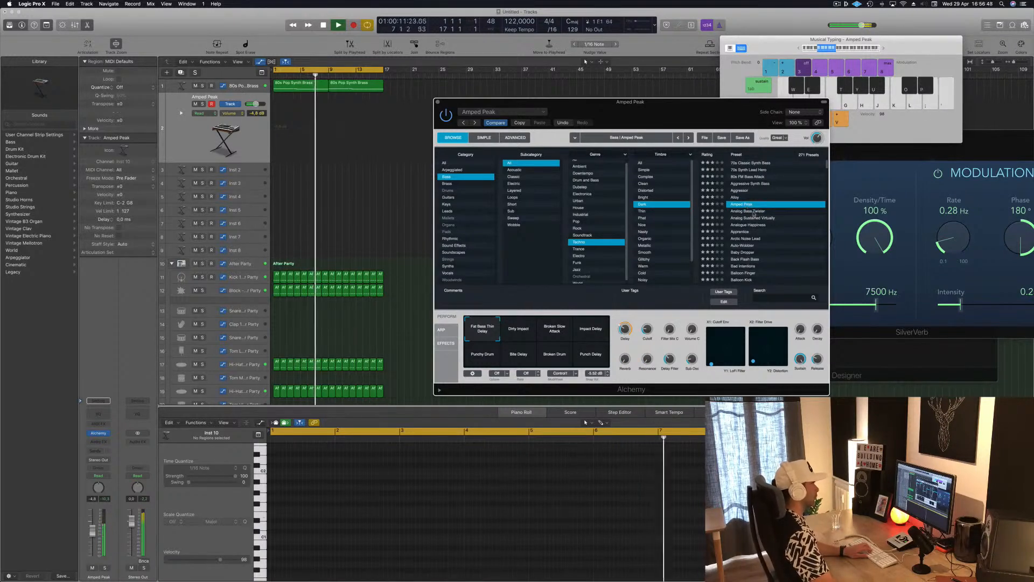
left_click(754, 211)
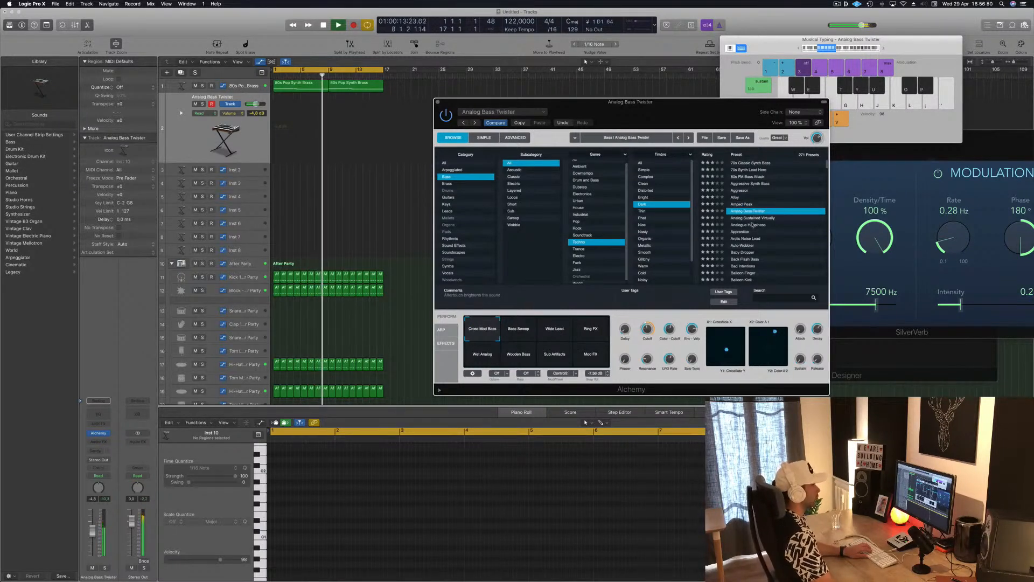
left_click(755, 218)
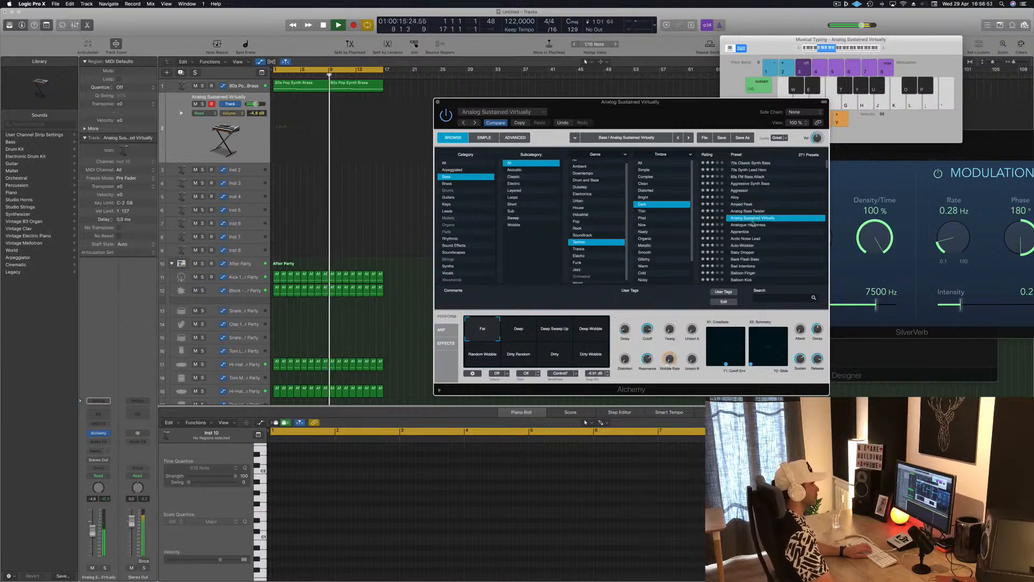
left_click(751, 226)
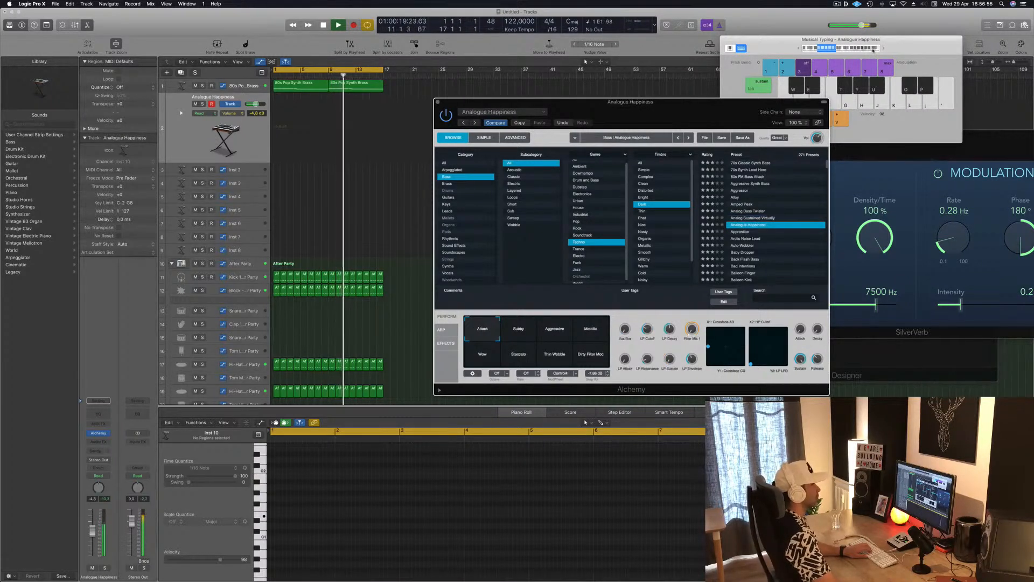
Step: Raise the Musical Typing octave range again, play Analogue Happiness, and audition the Apprentice and Arctic Noise Lead presets
left_click(882, 49)
key("k")
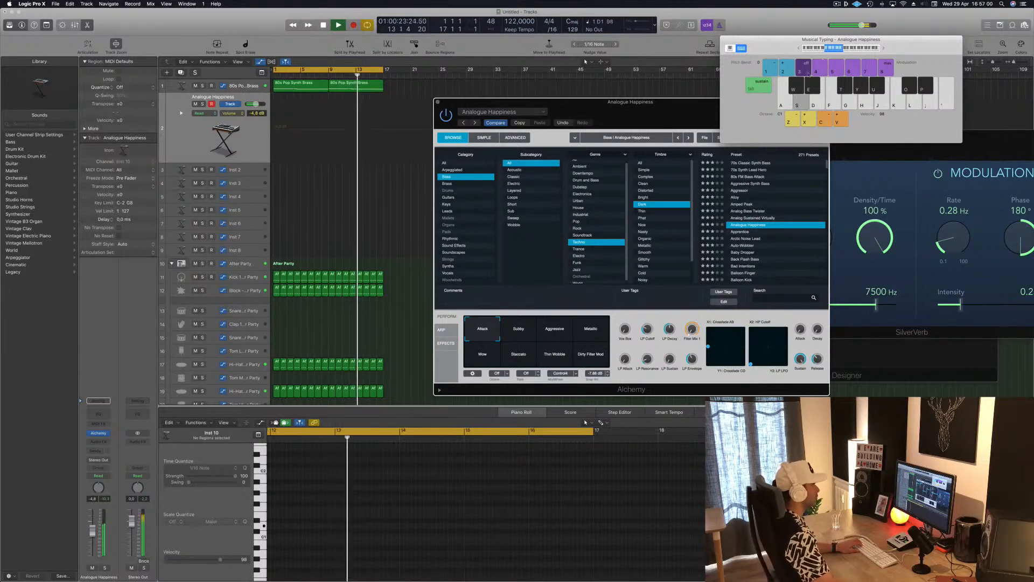
left_click(743, 233)
left_click(744, 232)
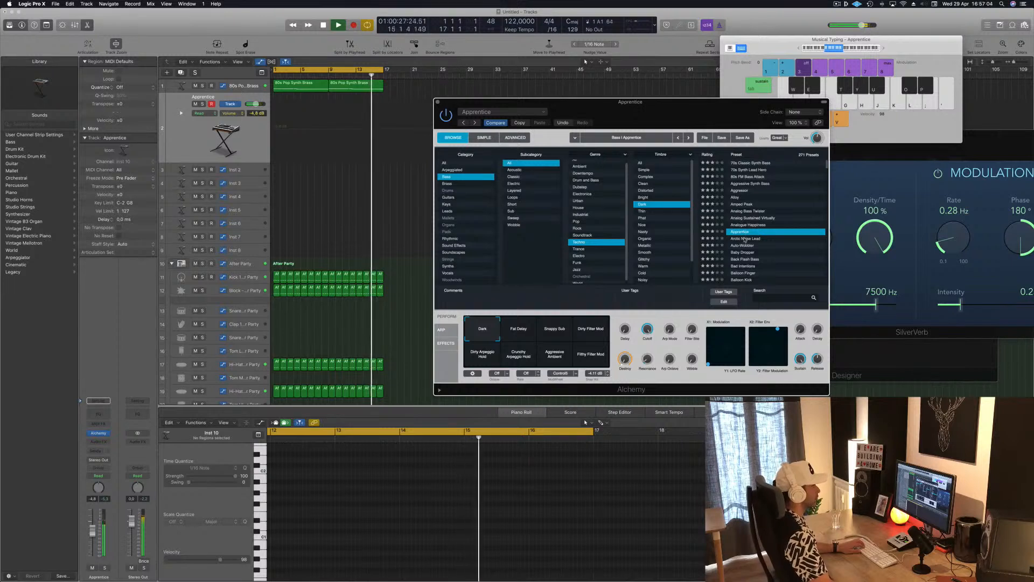
left_click(751, 238)
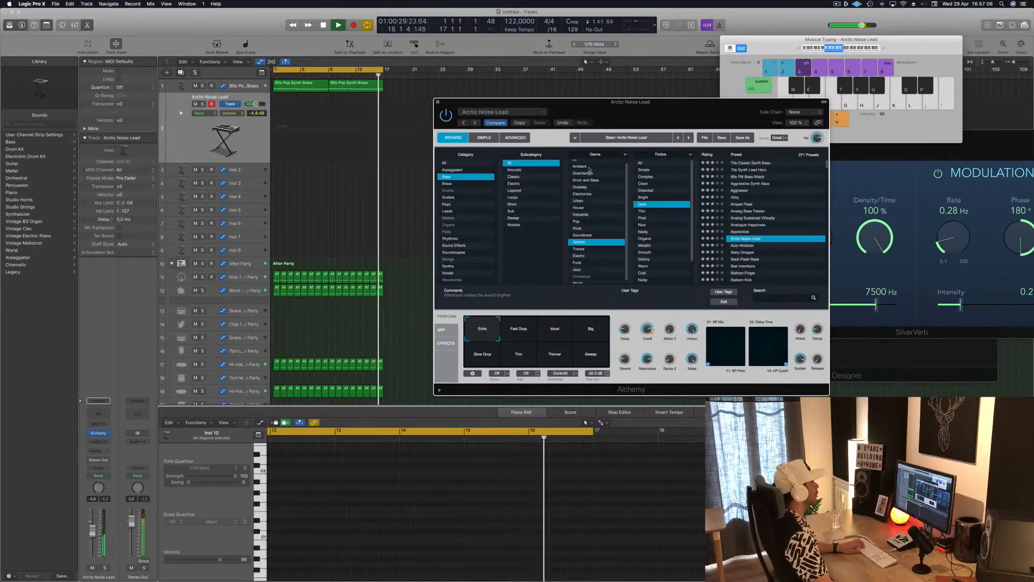
Step: Reset the Alchemy preset filters for category, genre and timbre to All
left_click(444, 163)
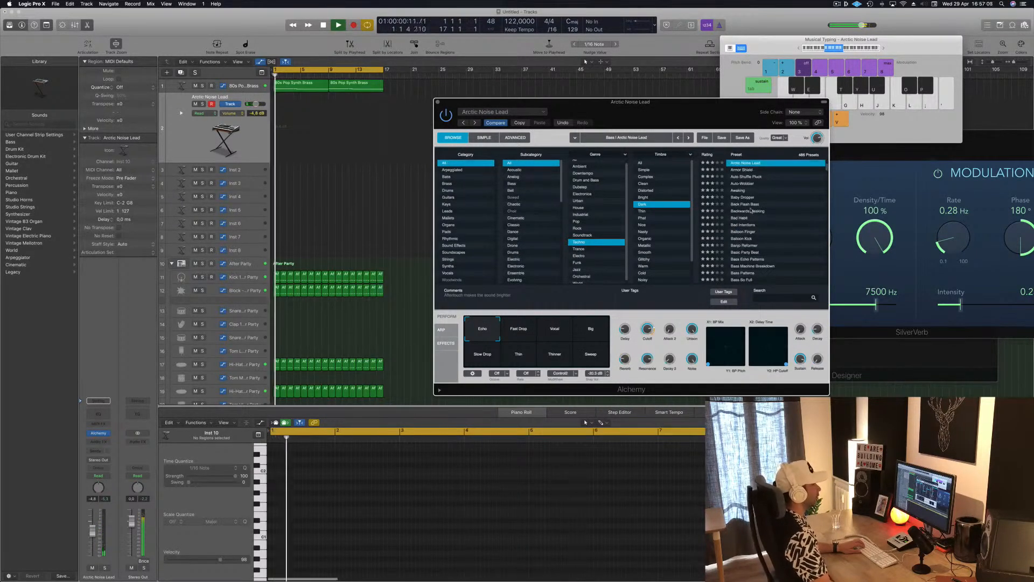
scroll(588, 160, "up", 1)
left_click(588, 161)
left_click(646, 162)
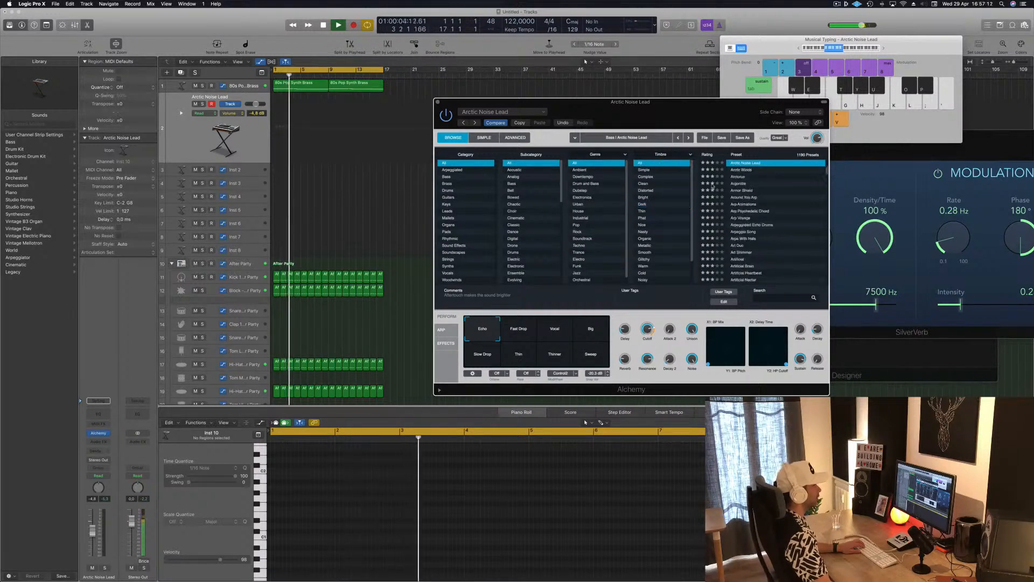
Step: Audition the Automaton preset with its Dark Ambient snapshot, as well as the Automatons preset
scroll(763, 187, "down", 5)
left_click(751, 214)
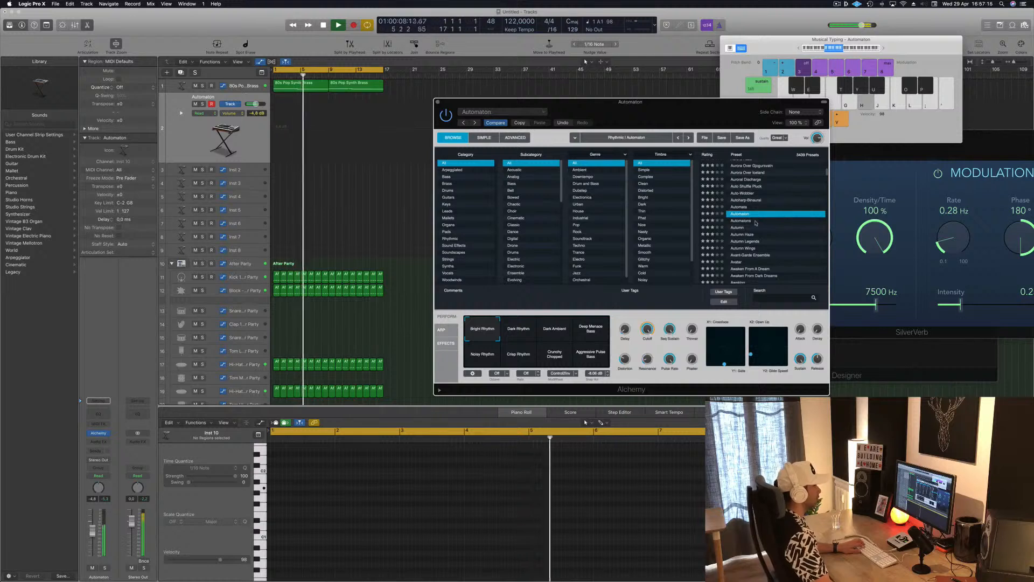
left_click(554, 330)
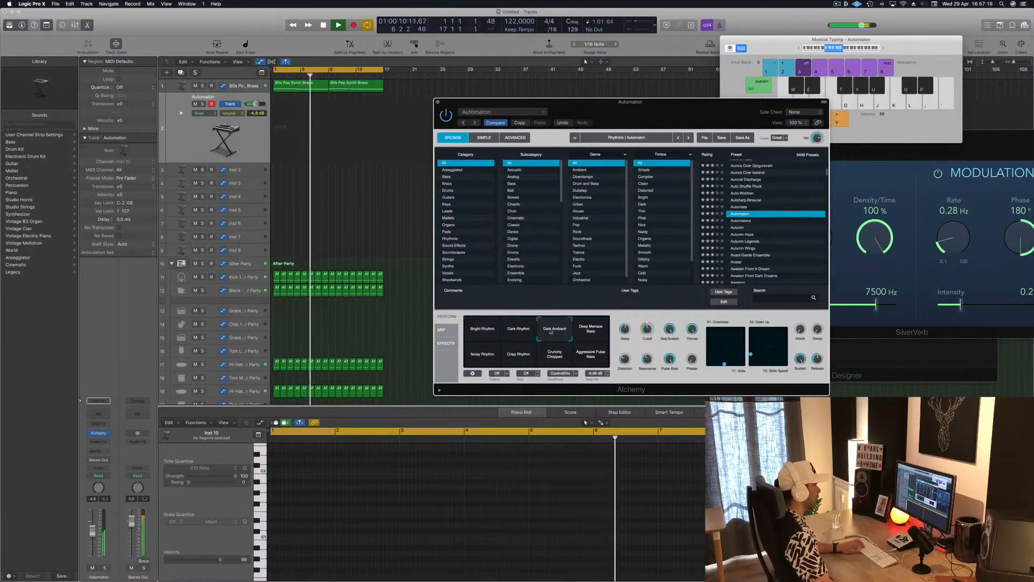
left_click(742, 221)
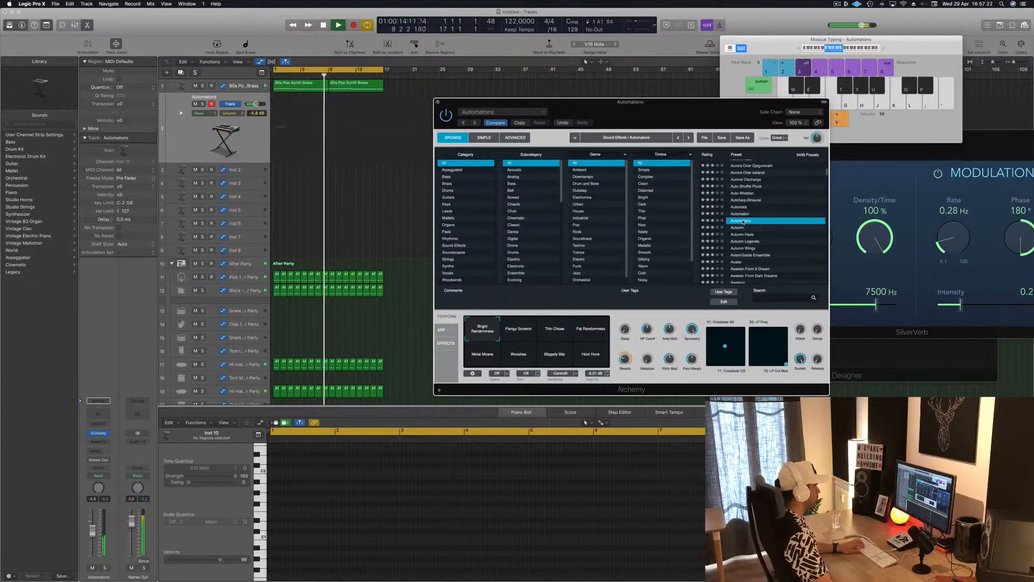
Step: Filter the presets to the Bass category and audition Zip Code and You Melt from the end of the list
left_click(449, 177)
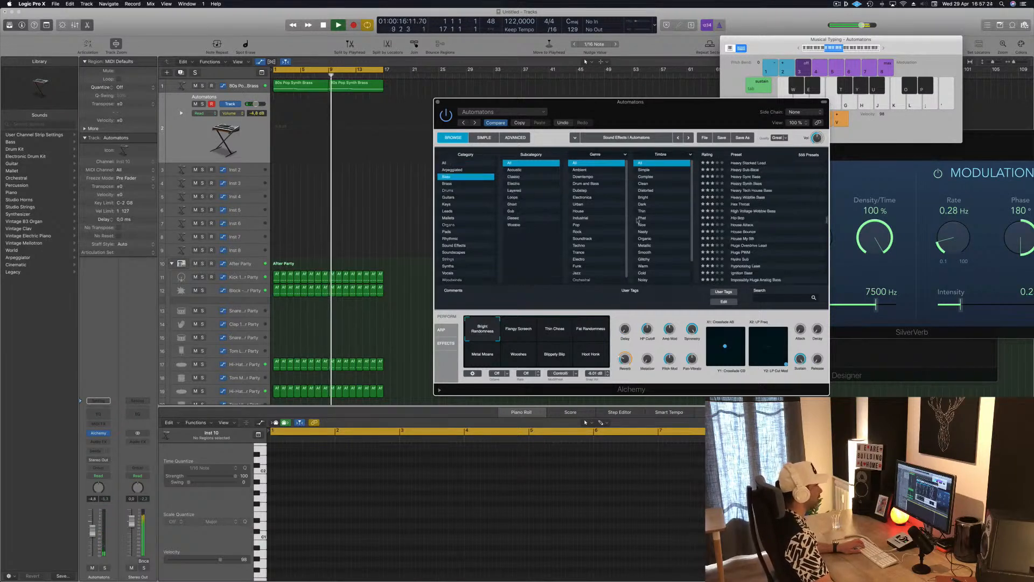
scroll(749, 186, "down", 20)
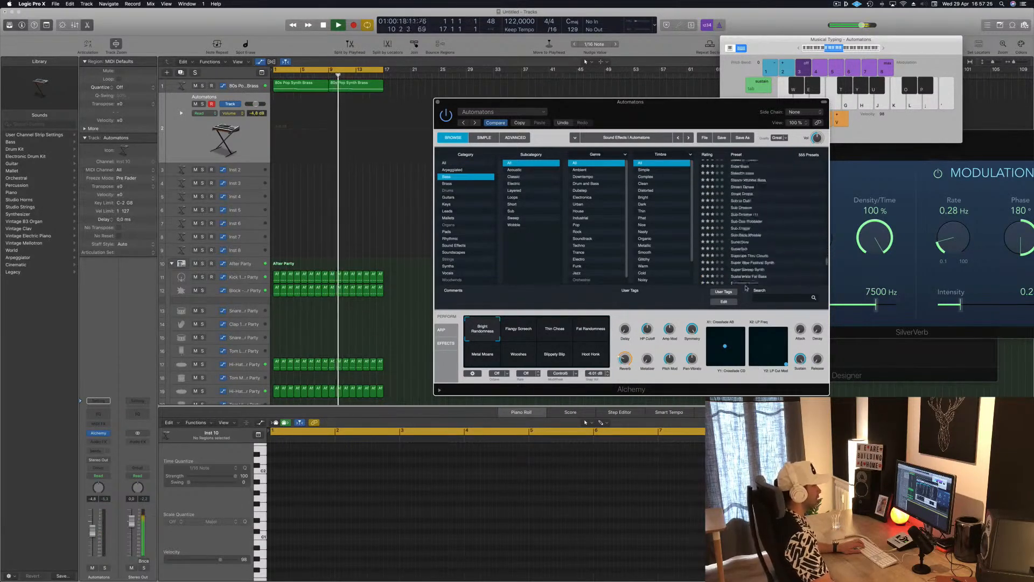
scroll(769, 254, "down", 15)
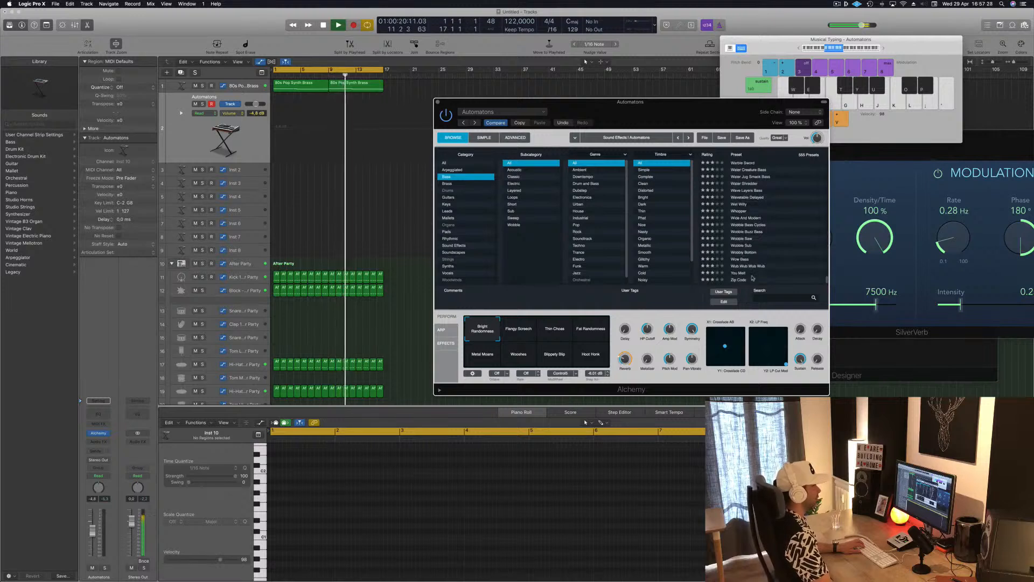
left_click(740, 275)
left_click(740, 280)
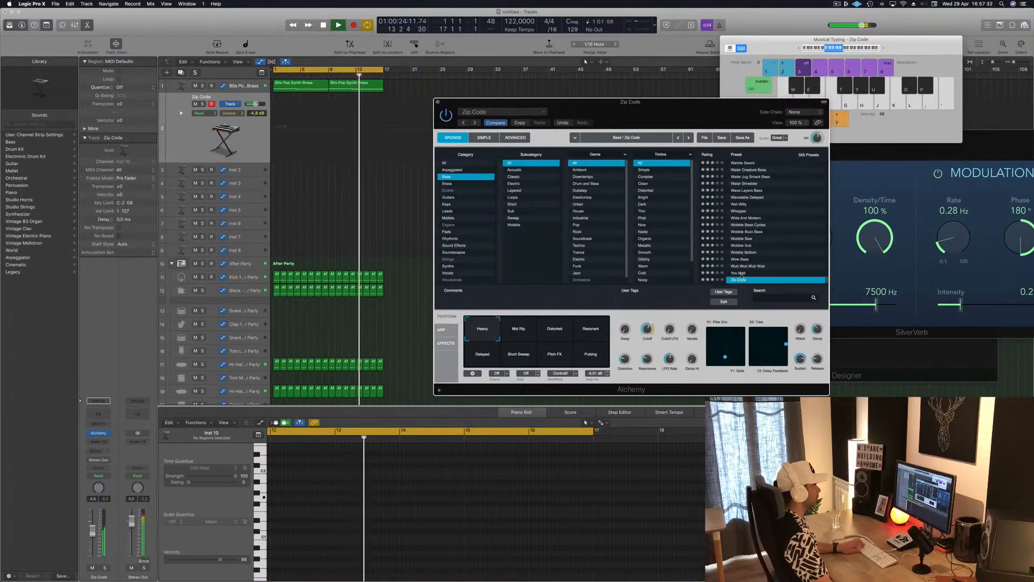
left_click(741, 274)
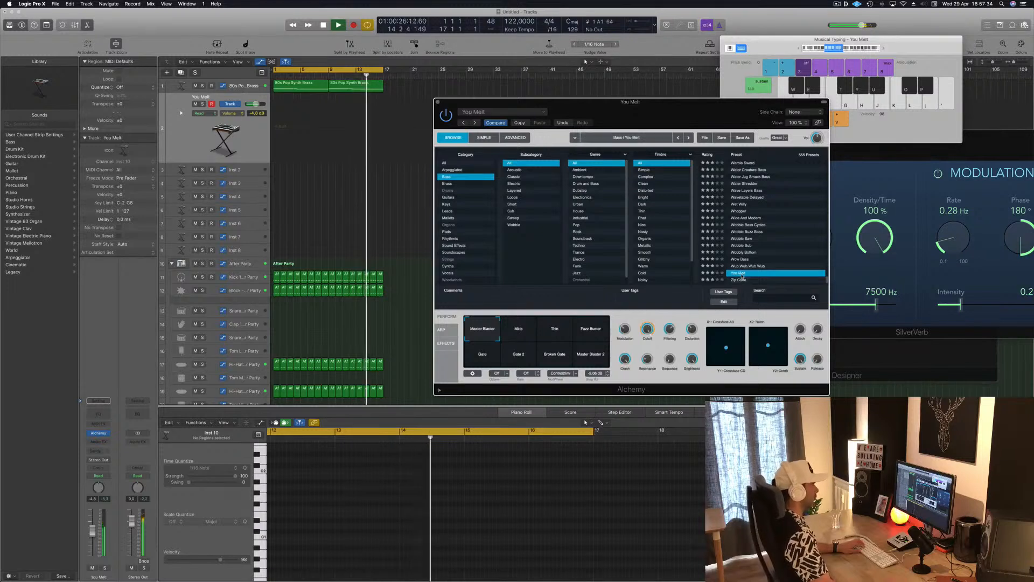
Step: Lower the duplicated track's volume to -12.8 dB and try Wub Wub Wub Wub and the preset listed just above it
left_click_drag(92, 532, 92, 550)
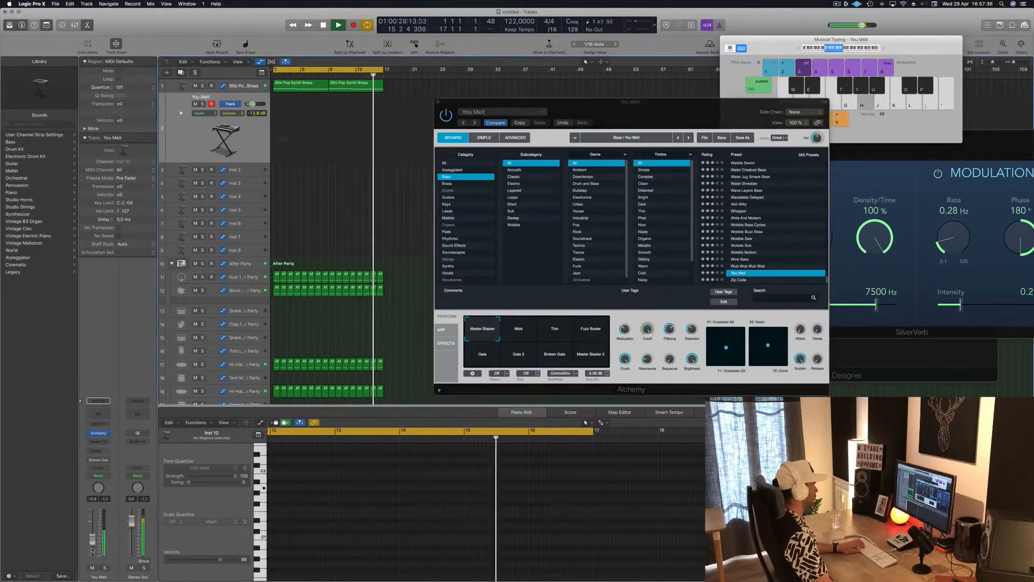
left_click(748, 266)
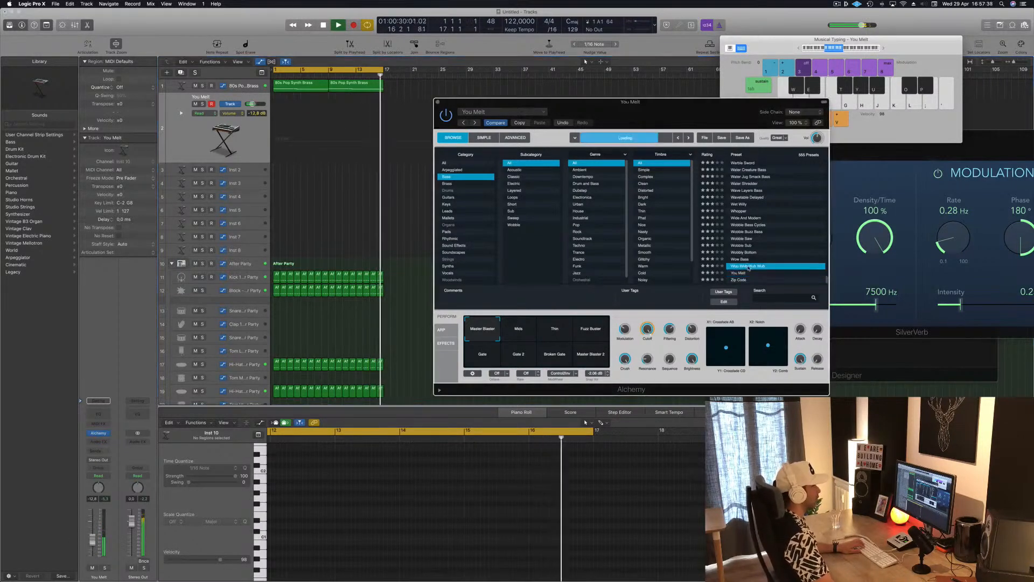
left_click(741, 259)
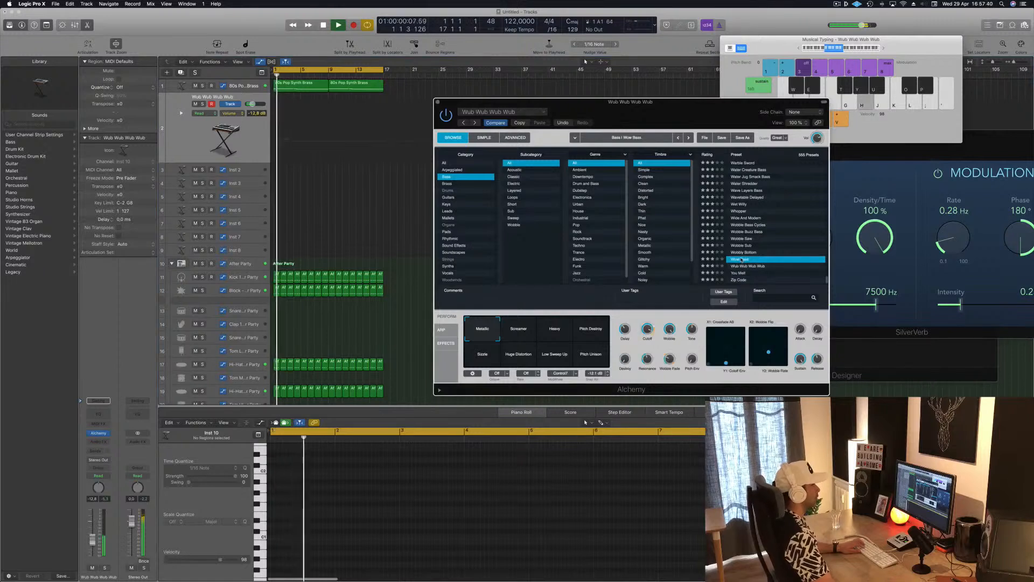
Step: Load the Wobbly Bottom bass preset in Alchemy and raise its track volume to about -2.6 dB
left_click(749, 252)
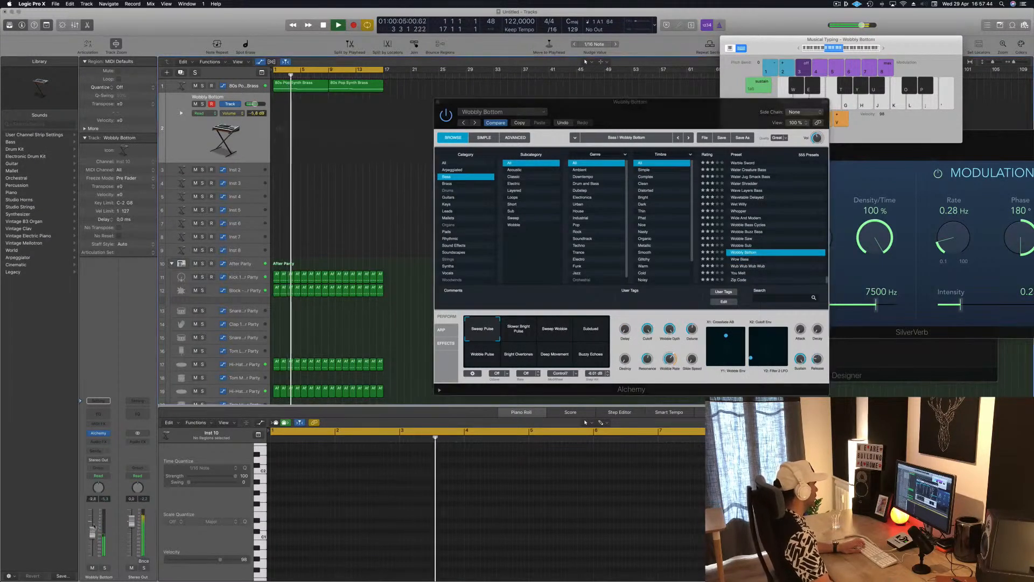
mouse_move(92, 541)
left_mouse_down()
mouse_move(97, 522)
mouse_move(91, 534)
left_mouse_up()
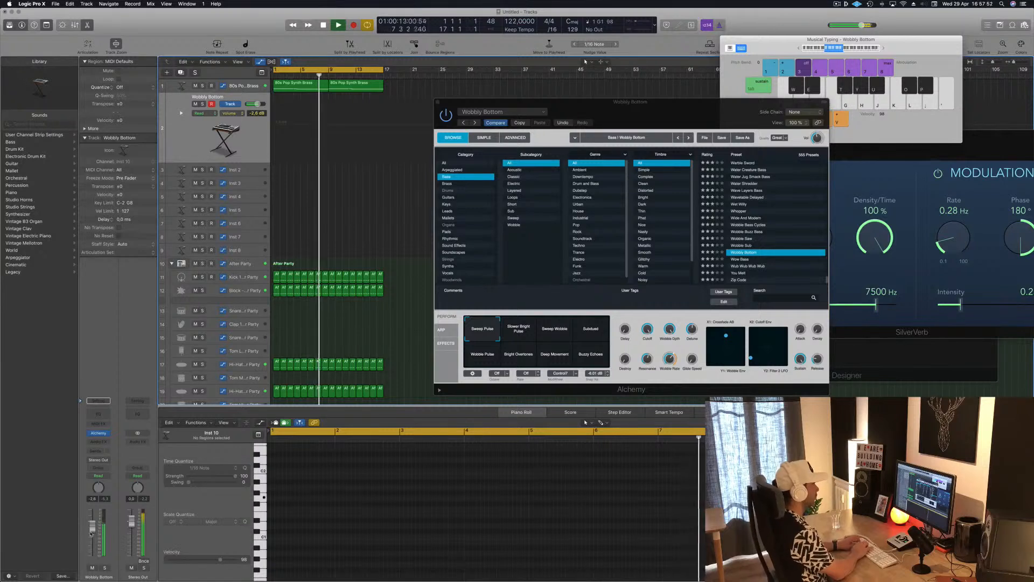
Step: Try out bass notes against the playing beat and check the first long note of the first 80s Pop Synth Brass region
key("k")
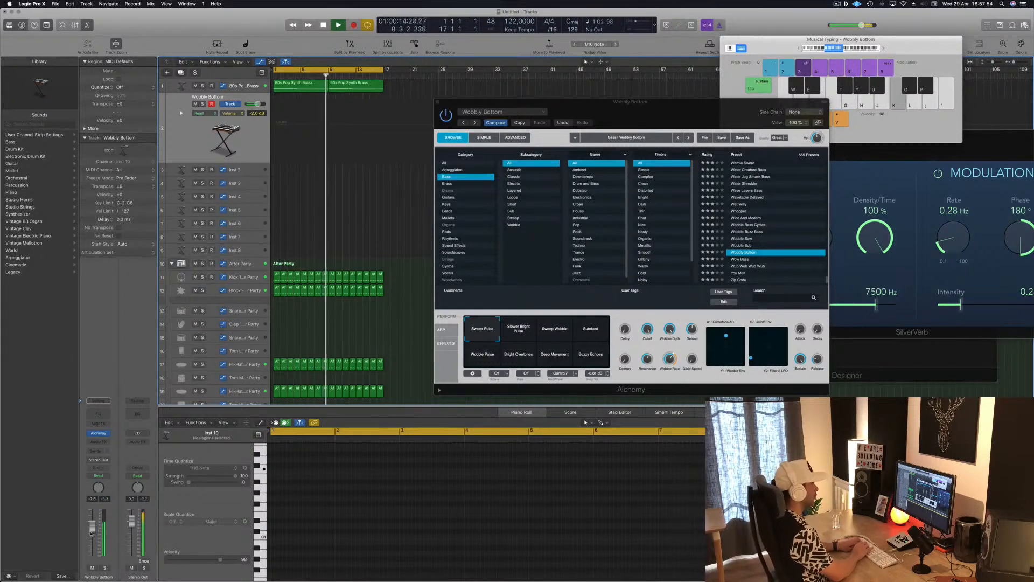
key("l")
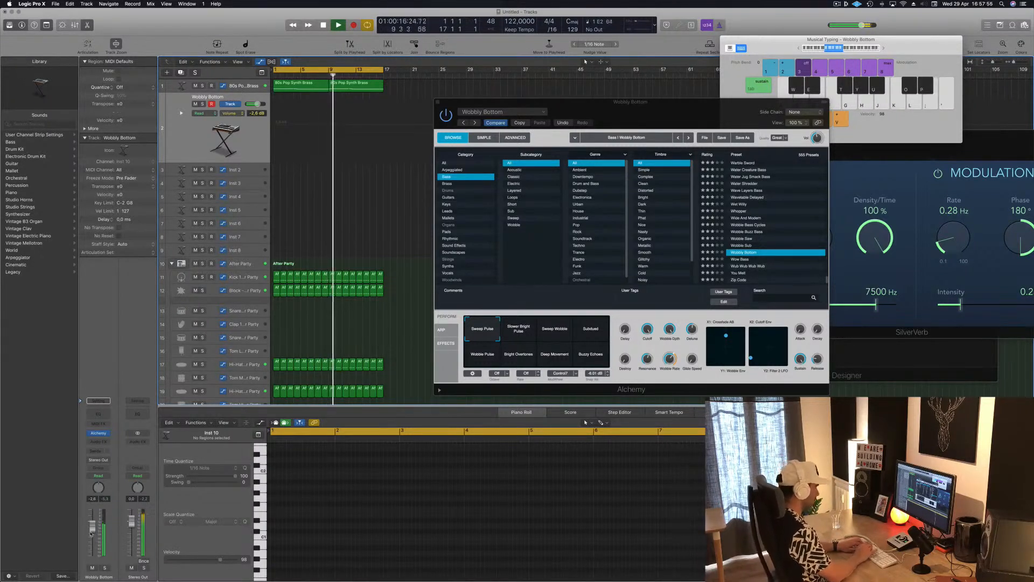
key("apostrophe")
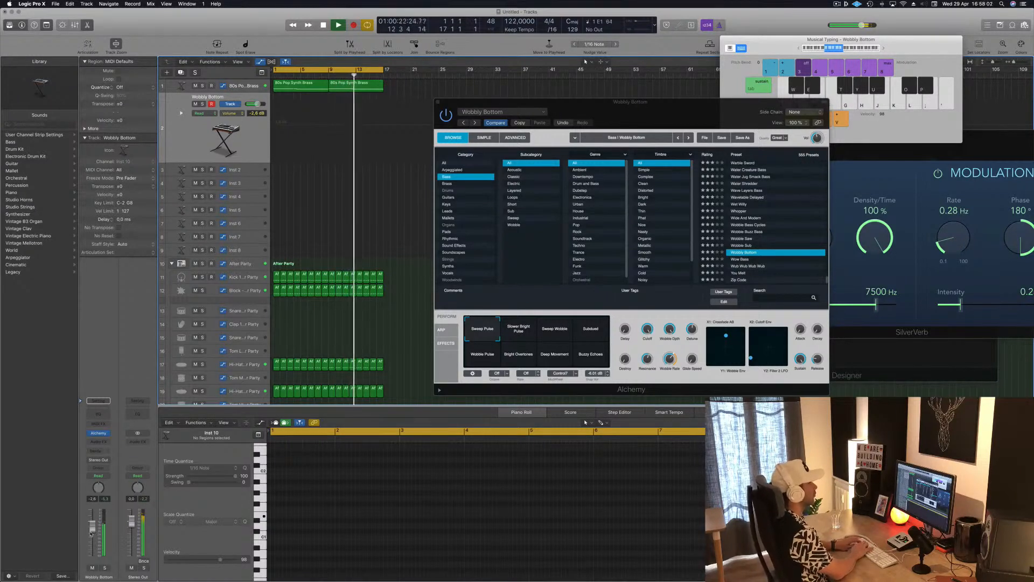
key("h")
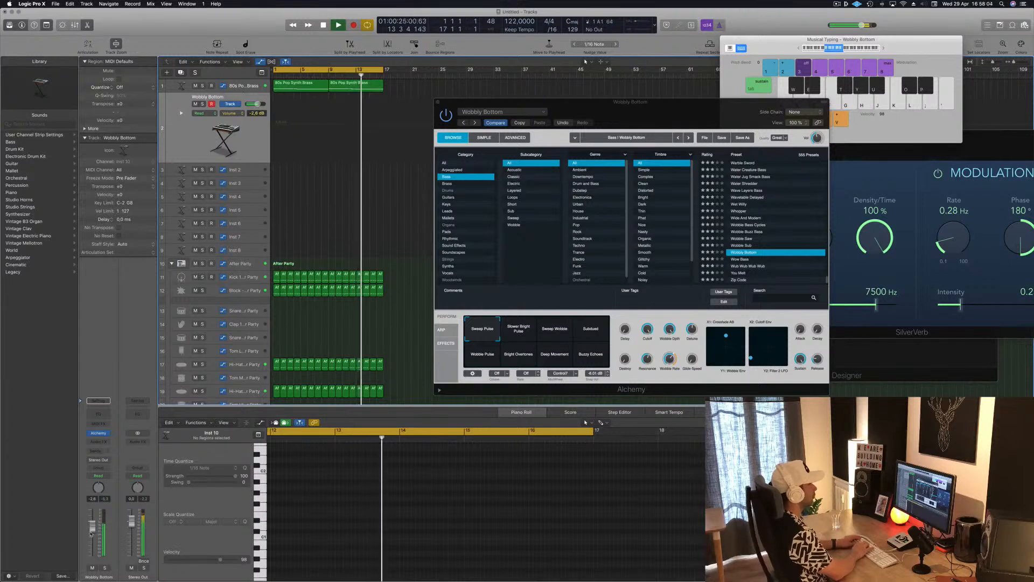
key("h")
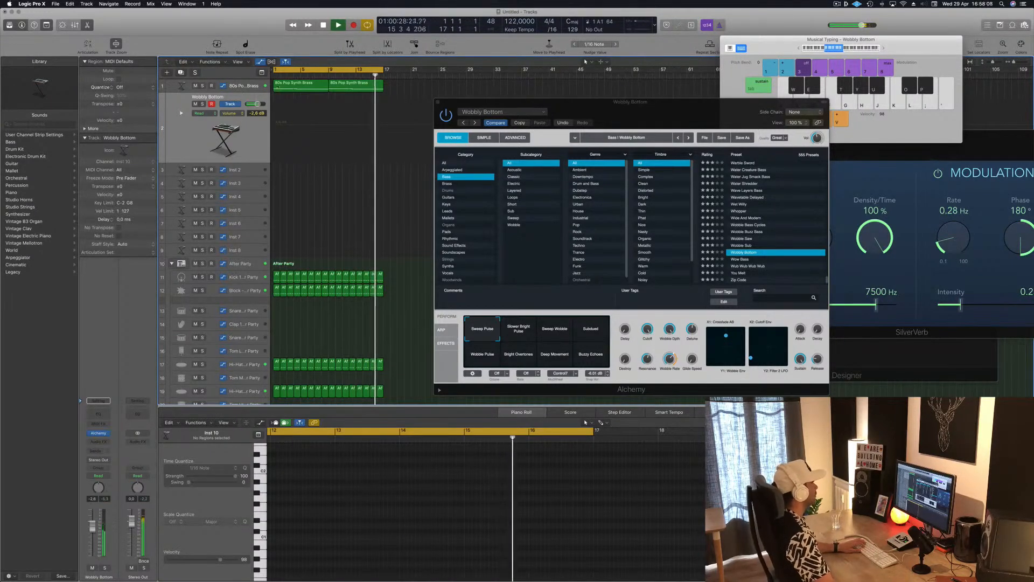
left_click(301, 86)
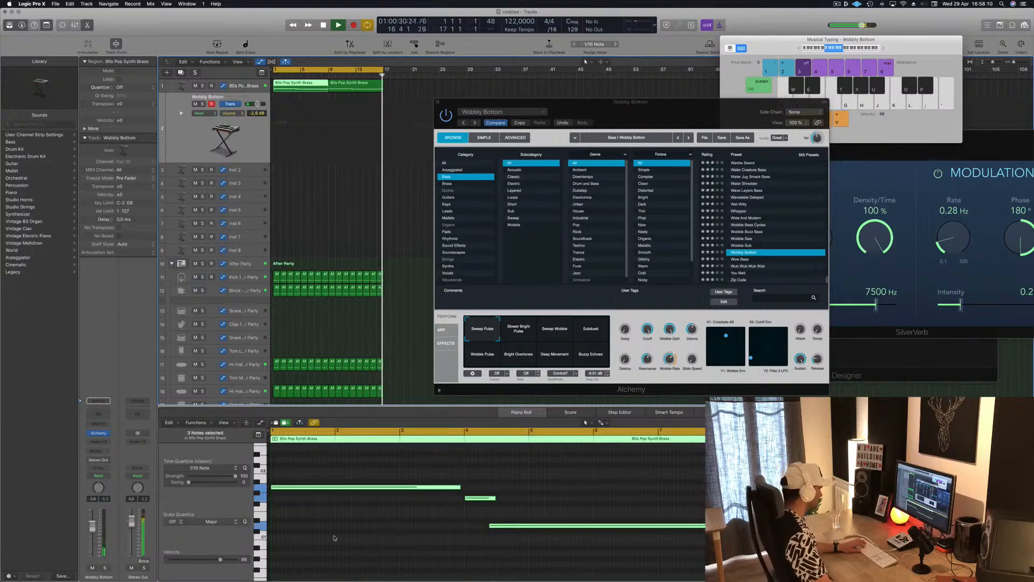
left_click(283, 487)
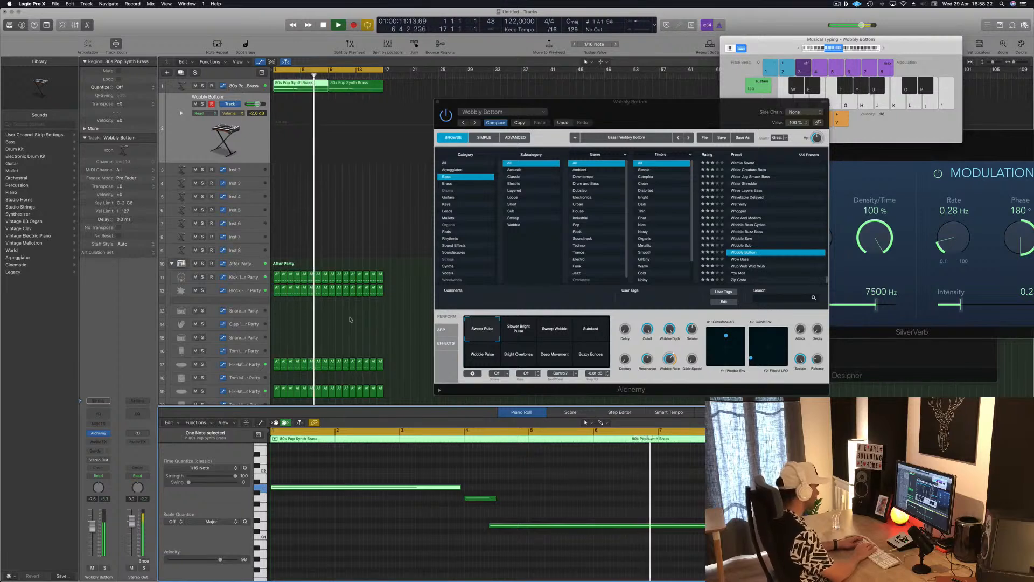
Step: Record a bass line of short, rhythmically repeated notes on the Wobbly Bottom track over about the first nine bars
key("r")
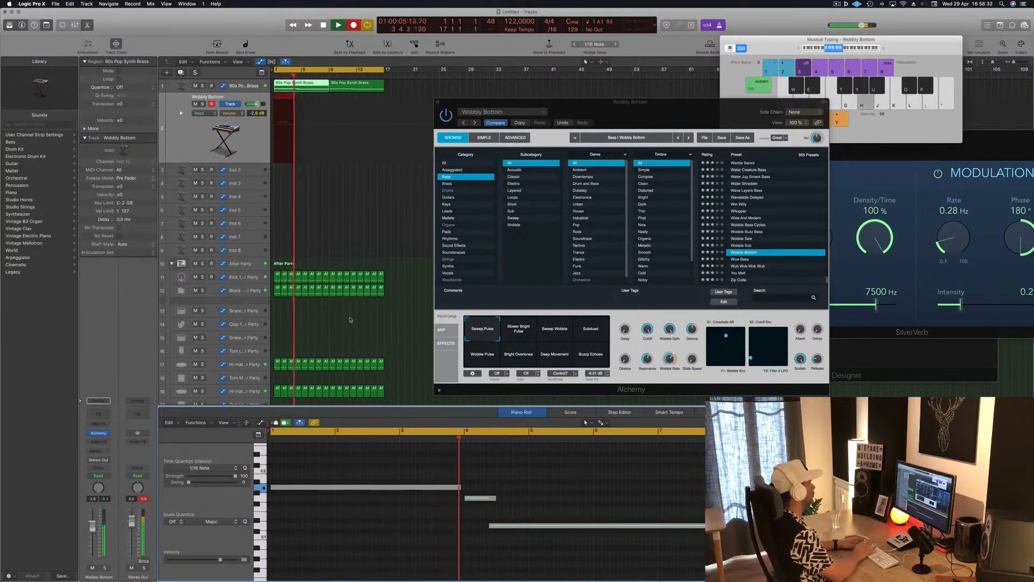
key("h")
key("h")
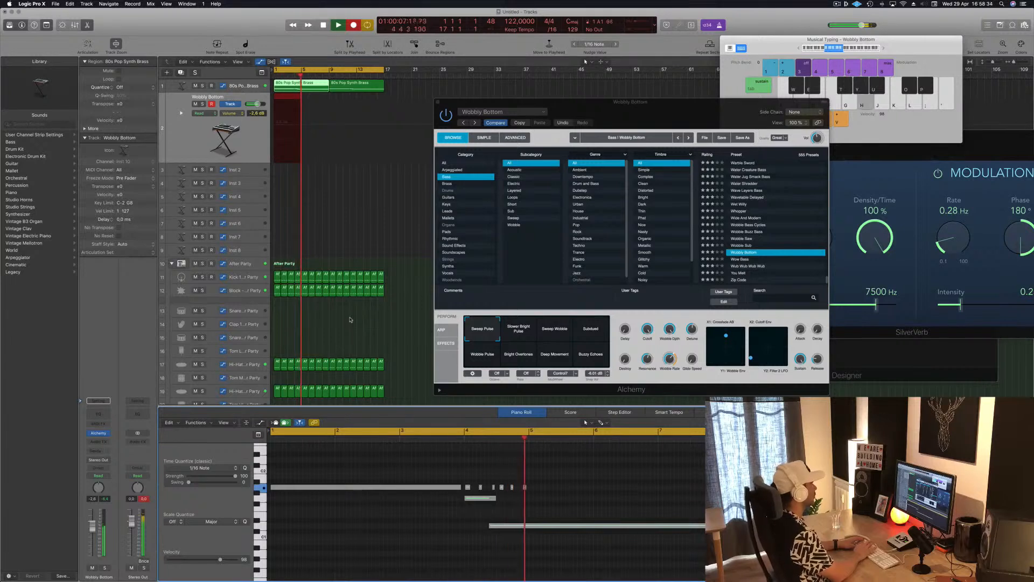
key("h")
key("h")
key("h")
key("h")
key("h")
key("h")
key("h")
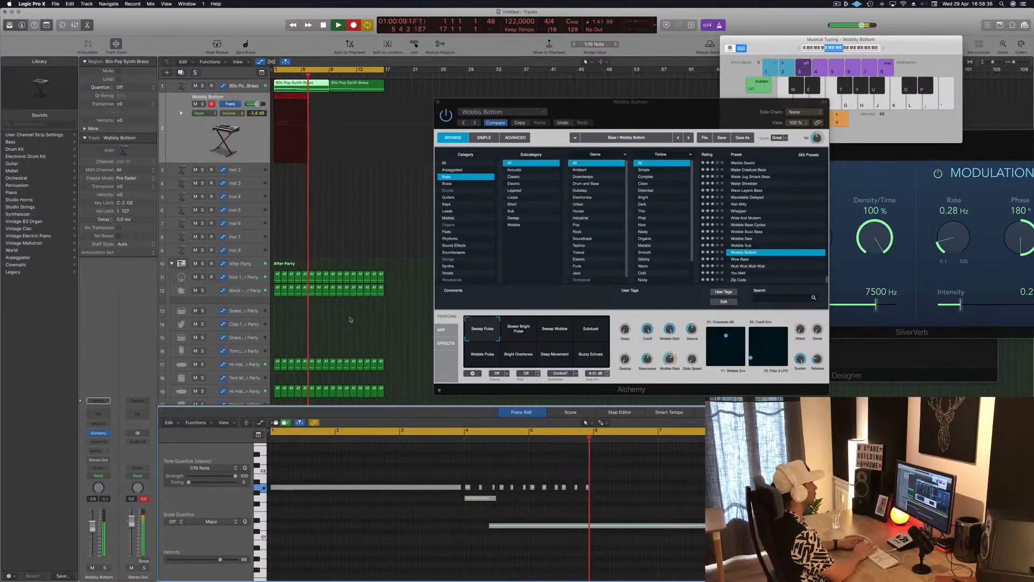
key("h")
key("h")
key("h")
key("h")
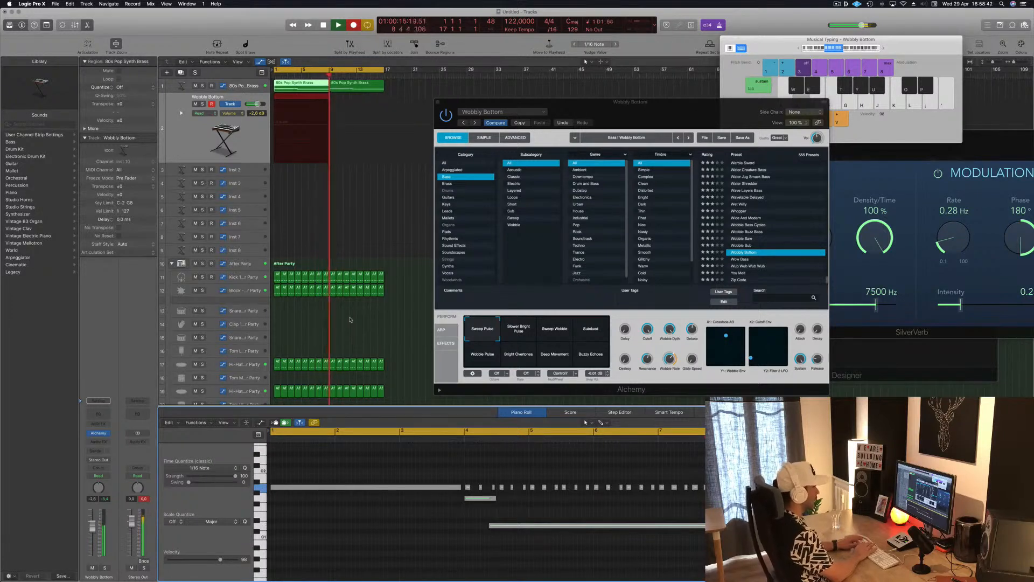
key("space")
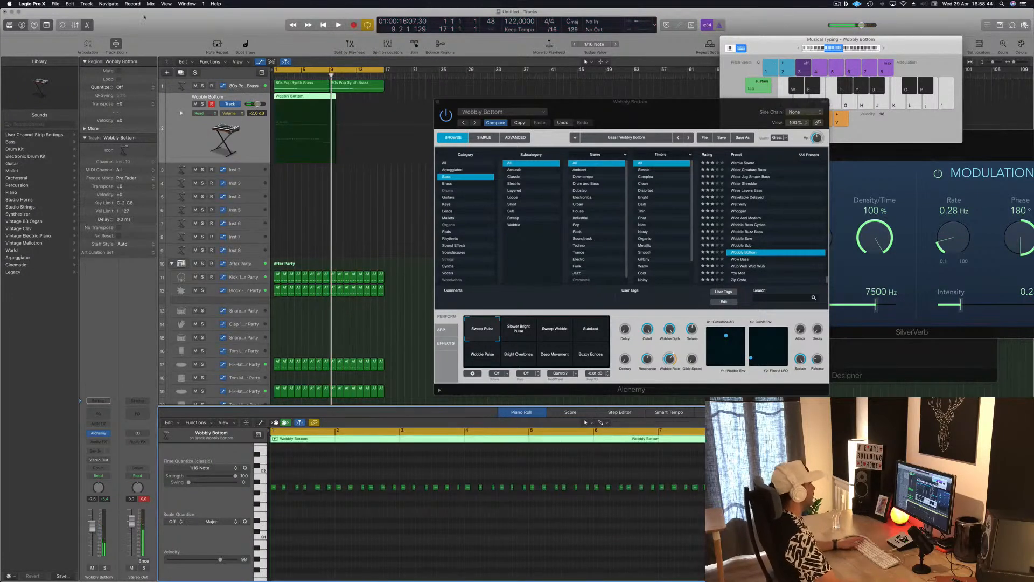
Step: Play back the recorded bass region from the start and quantize all its notes to 1/16 Note
key("Return")
key("space")
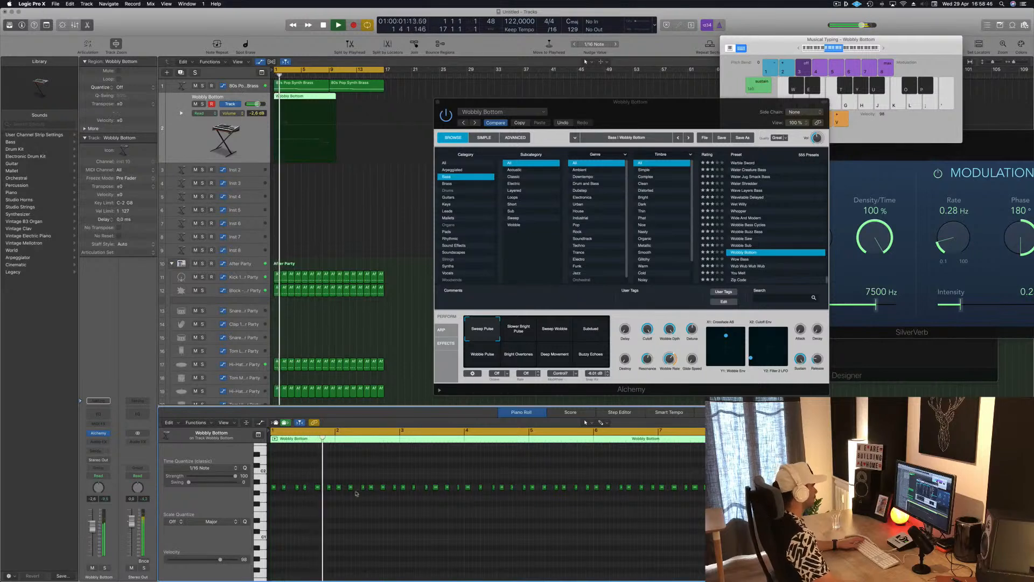
key("Return")
key("super+a")
key("q")
key("space")
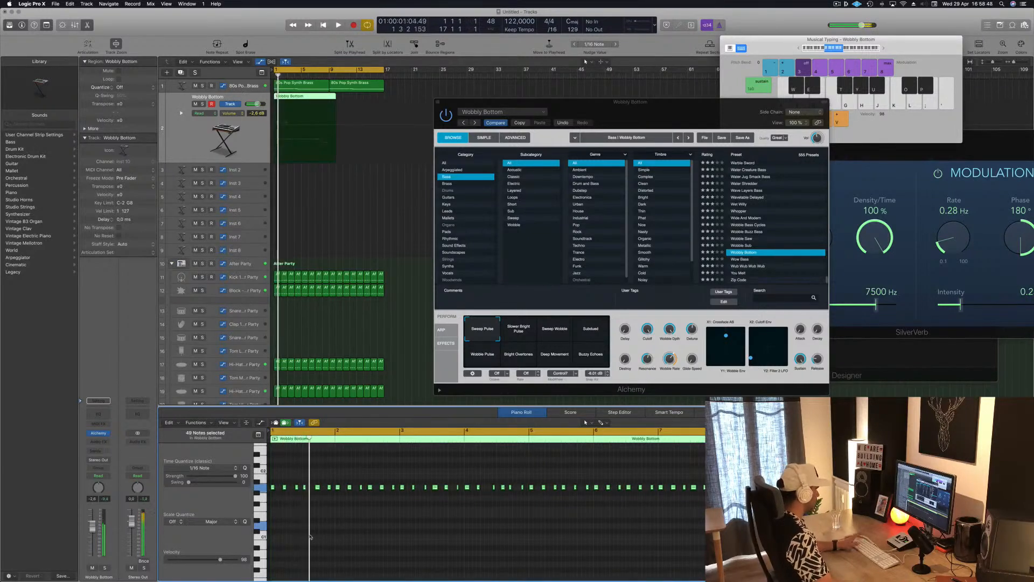
Step: Play the quantized bass line from the start and examine the note pattern across the whole region
key("Return")
key("space")
scroll(324, 527, "down", 3)
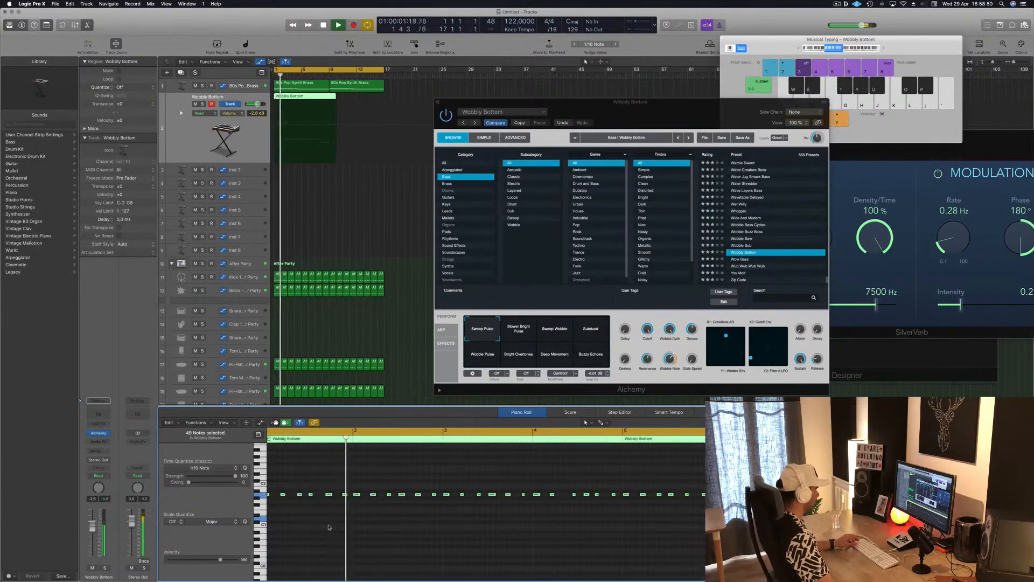
scroll(328, 527, "up", 2)
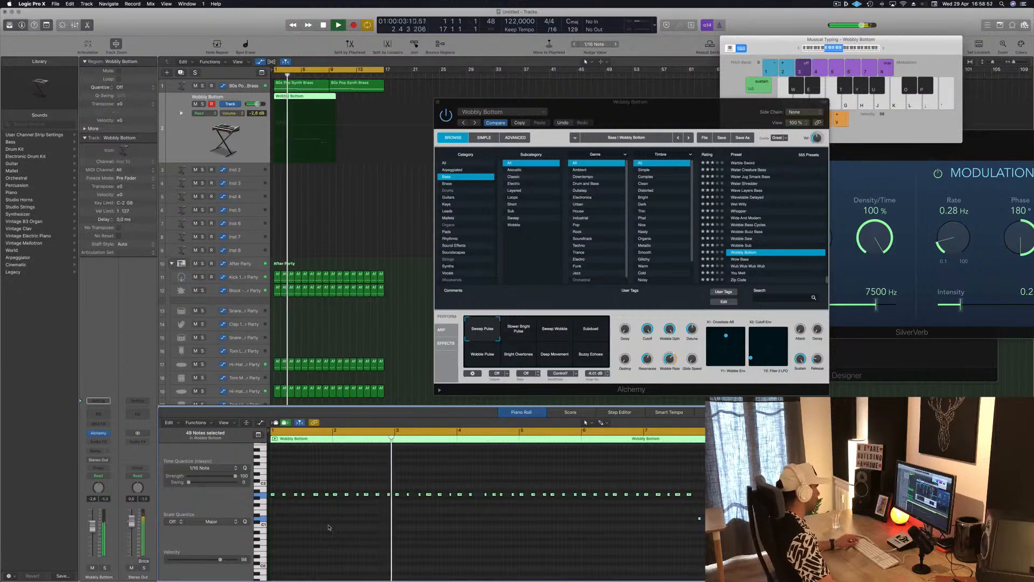
scroll(348, 527, "up", 2)
scroll(350, 526, "down", 1)
scroll(350, 525, "up", 2)
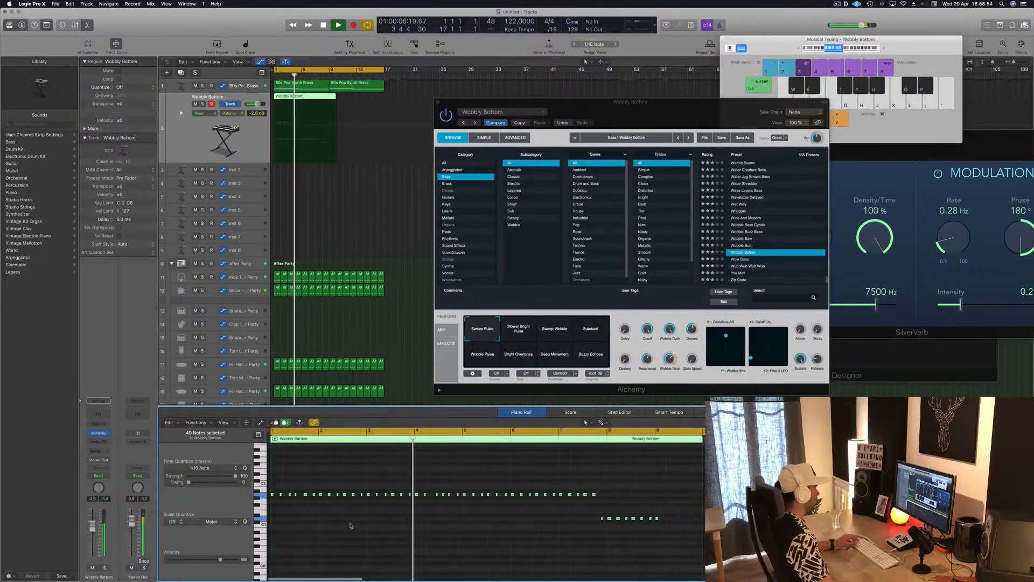
scroll(351, 526, "down", 2)
scroll(429, 510, "up", 1)
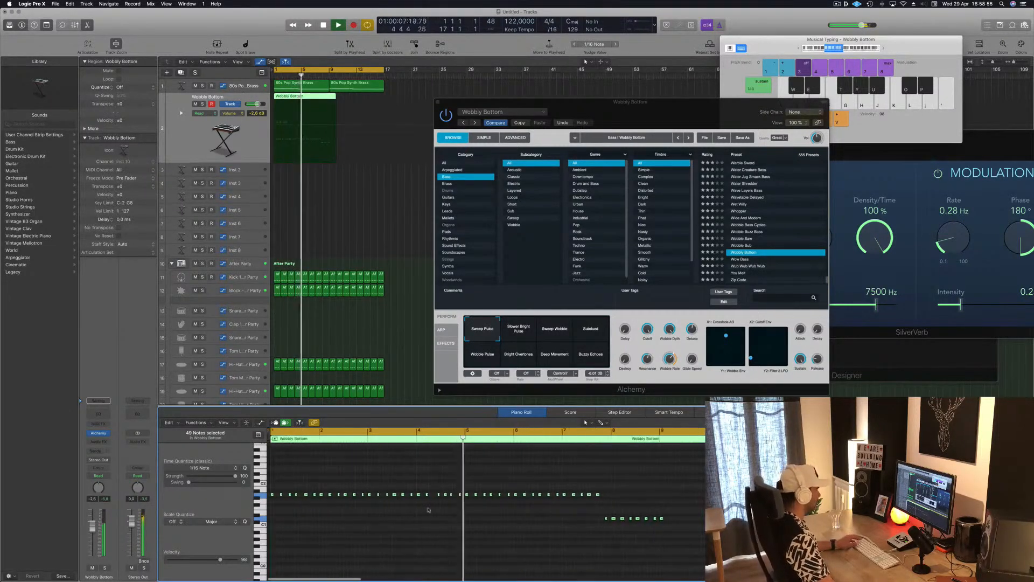
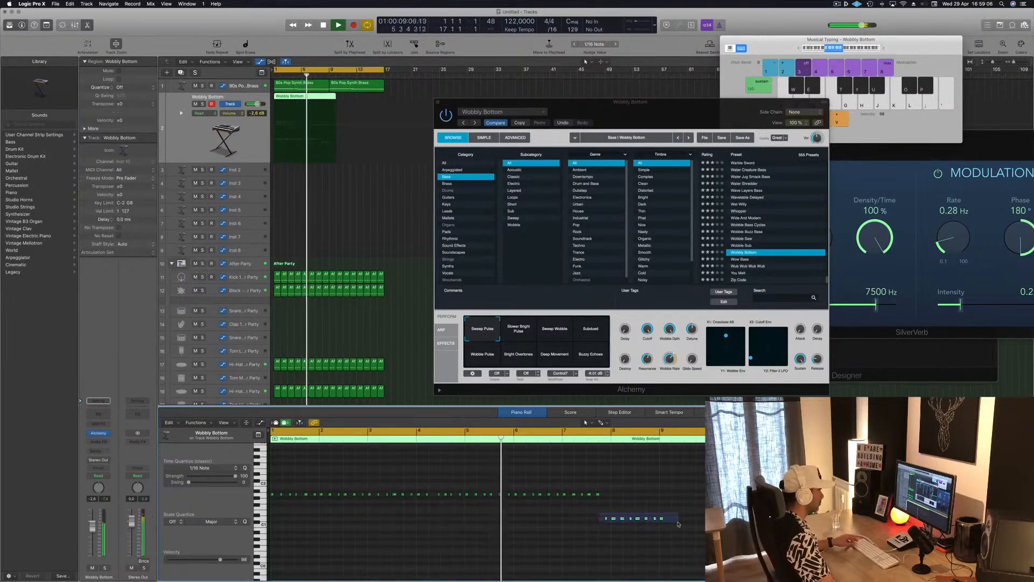
Step: Lower the bass notes from bar 4 onward to follow the brass line, with the first three on the brass's short in-between pitch
left_click_drag(679, 524, 678, 523)
left_click_drag(611, 486, 413, 506)
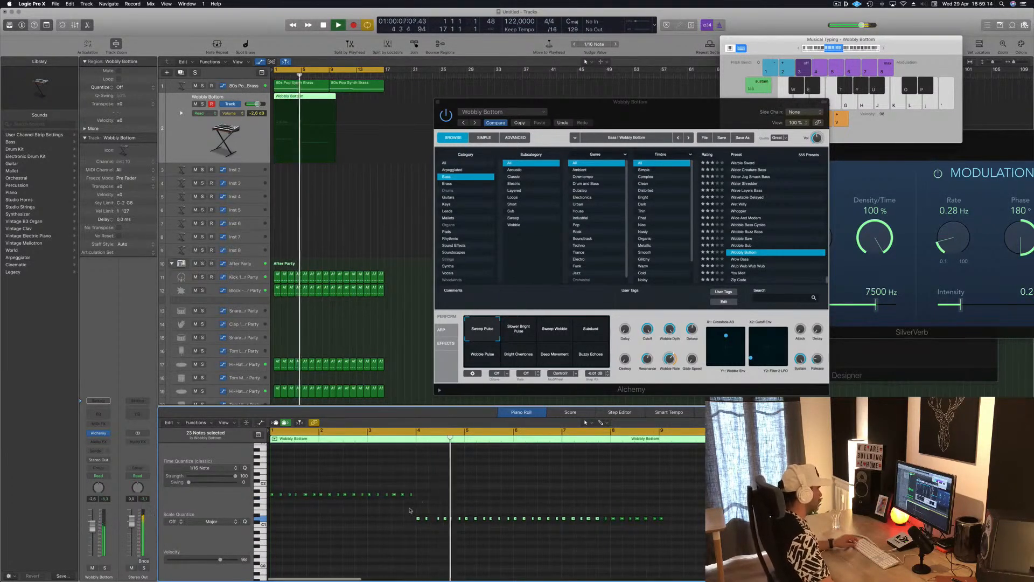
left_click_drag(431, 524, 443, 523)
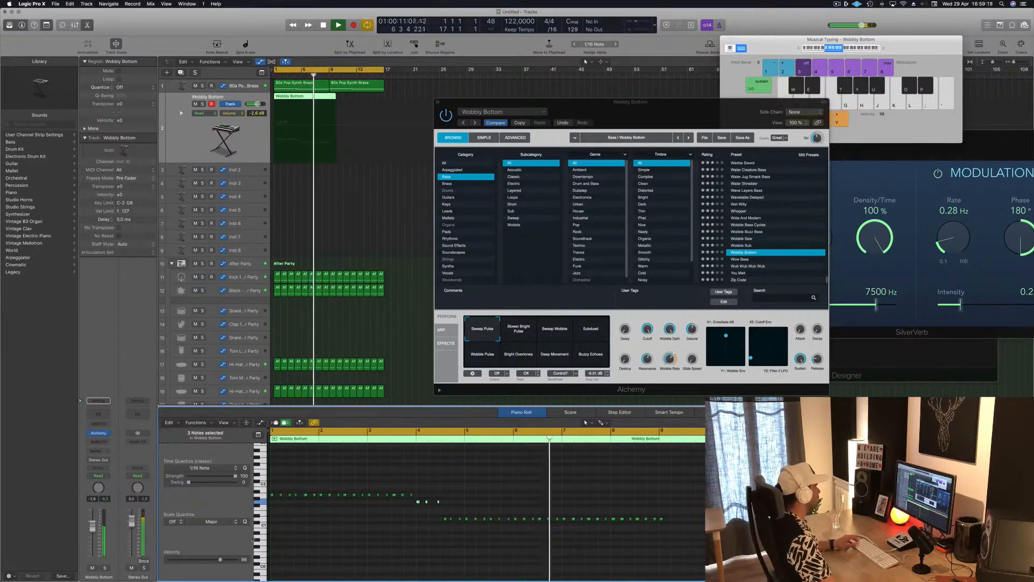
left_click(299, 116)
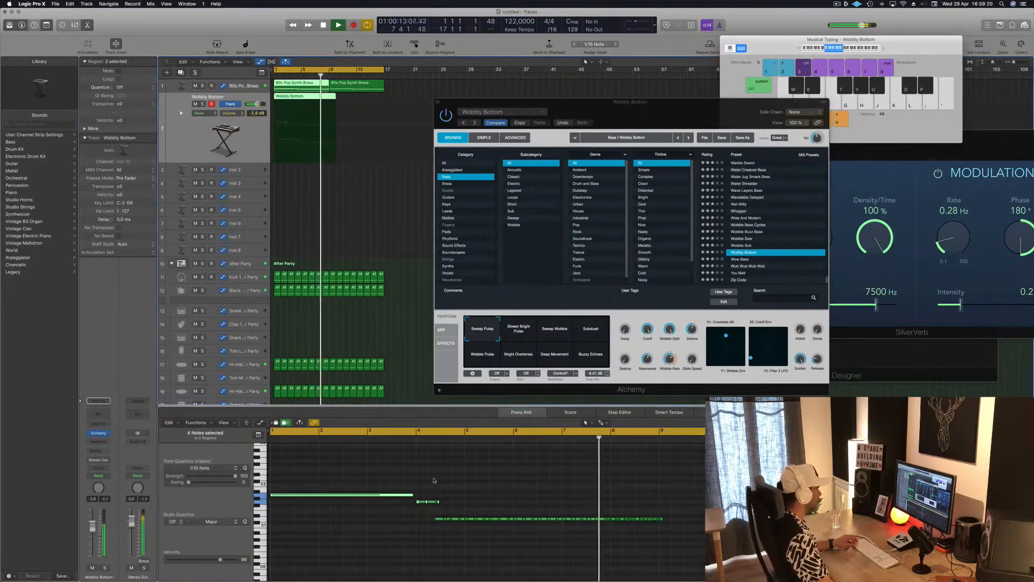
left_click(455, 479)
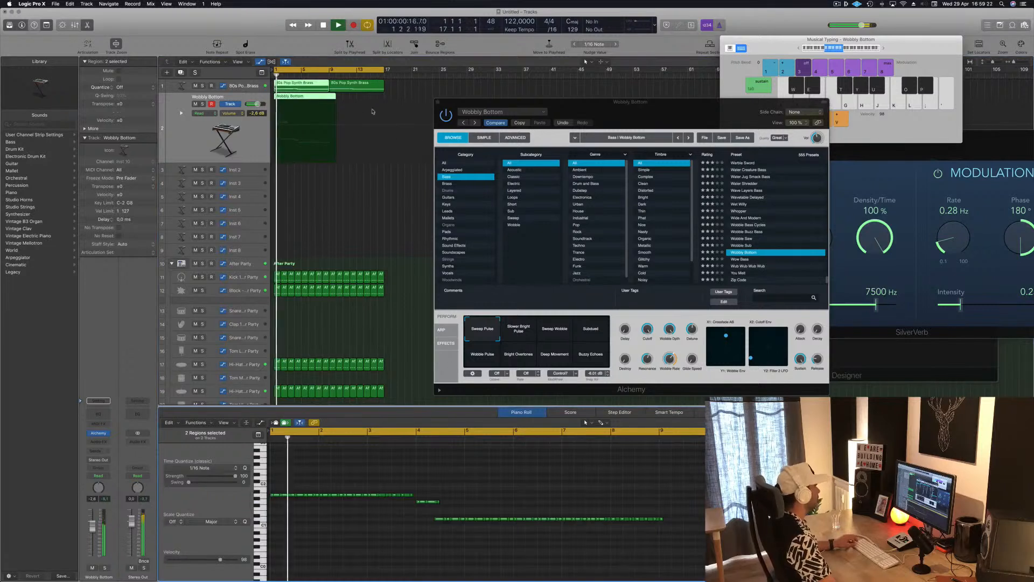
Step: Delete the leftover end of the Wobbly Bottom region after bar 9 and compare its notes with the first brass region
left_click(326, 97)
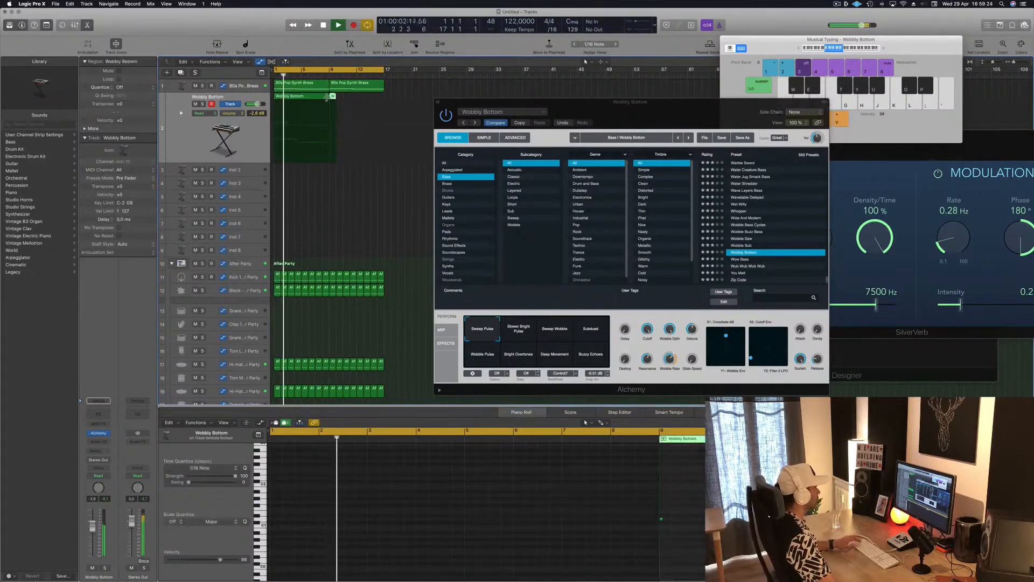
key("Delete")
left_click(351, 135)
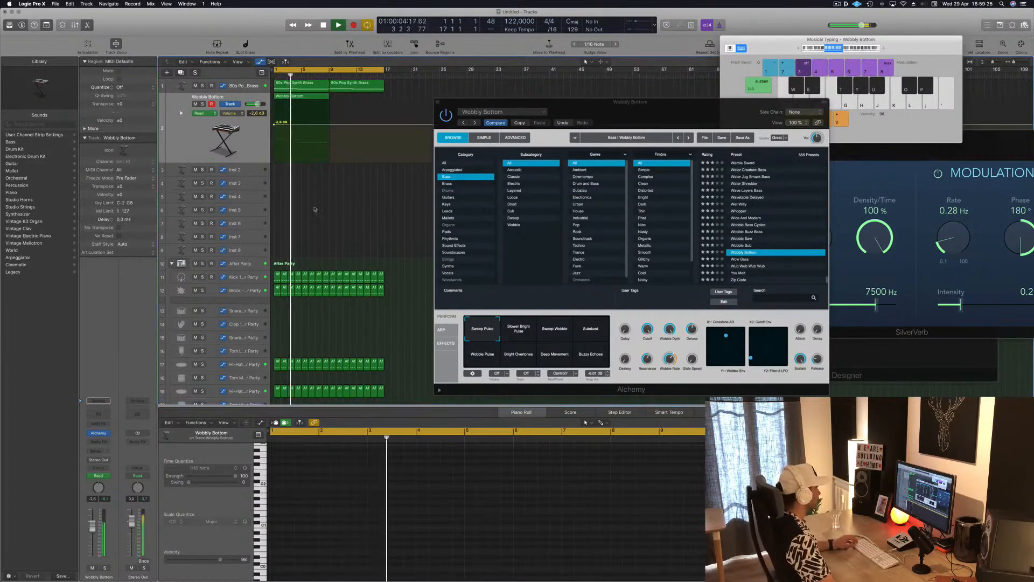
key("super+z")
left_click(311, 90)
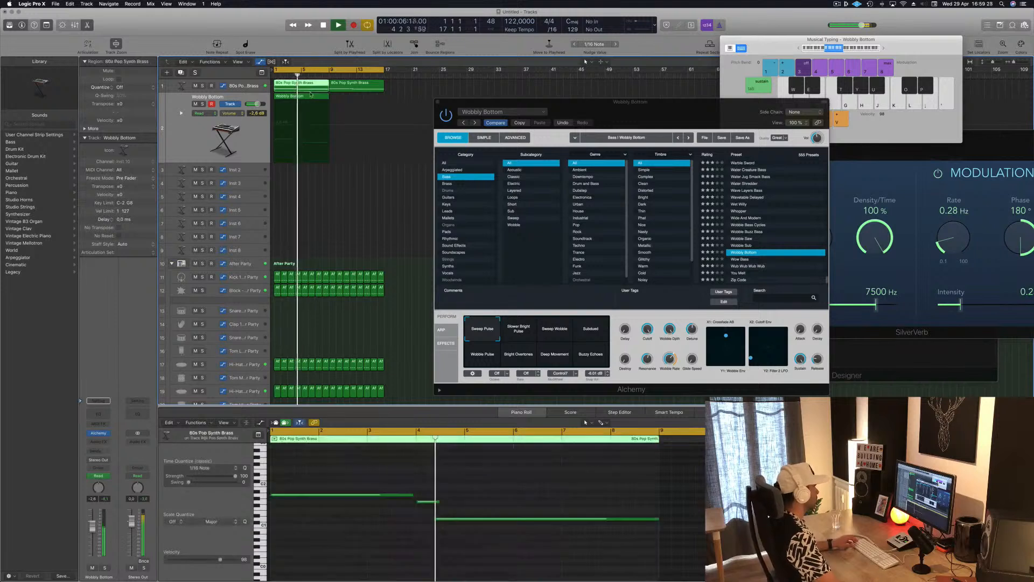
left_click(310, 97)
scroll(483, 518, "left", 2)
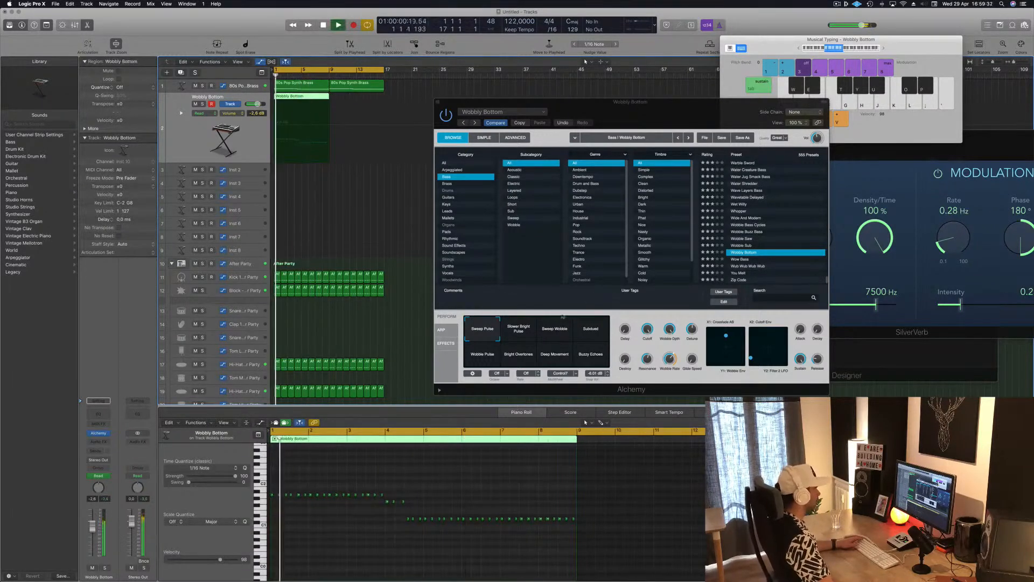
Step: Audition Wobbly Bottom's Slower Bright Pulse, Subdued, Wobble Pulse, Bright Overtones, Deep Movement and Buzzy Echoes variations during playback, returning to Sweep Pulse
left_click(516, 333)
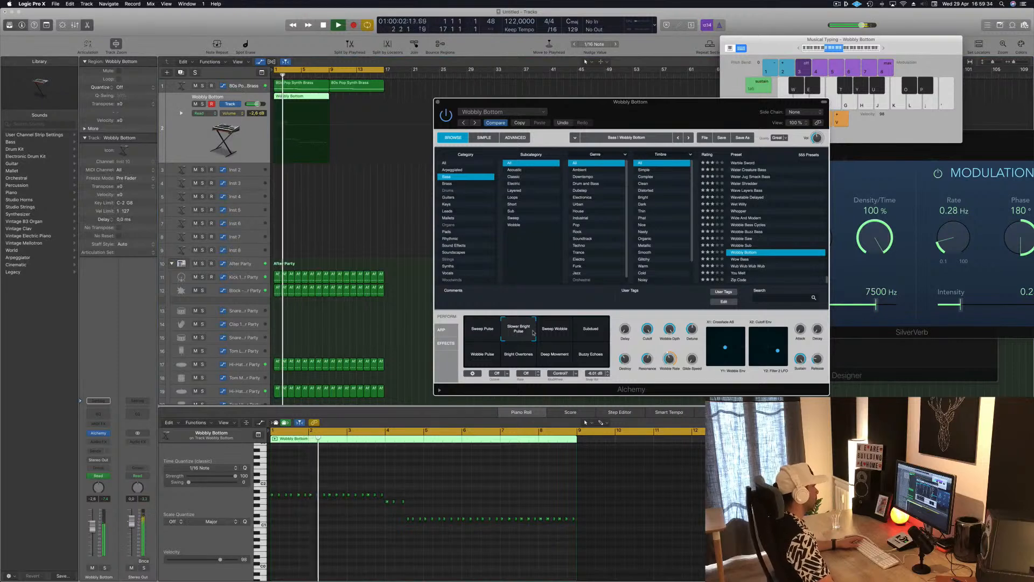
left_click(589, 332)
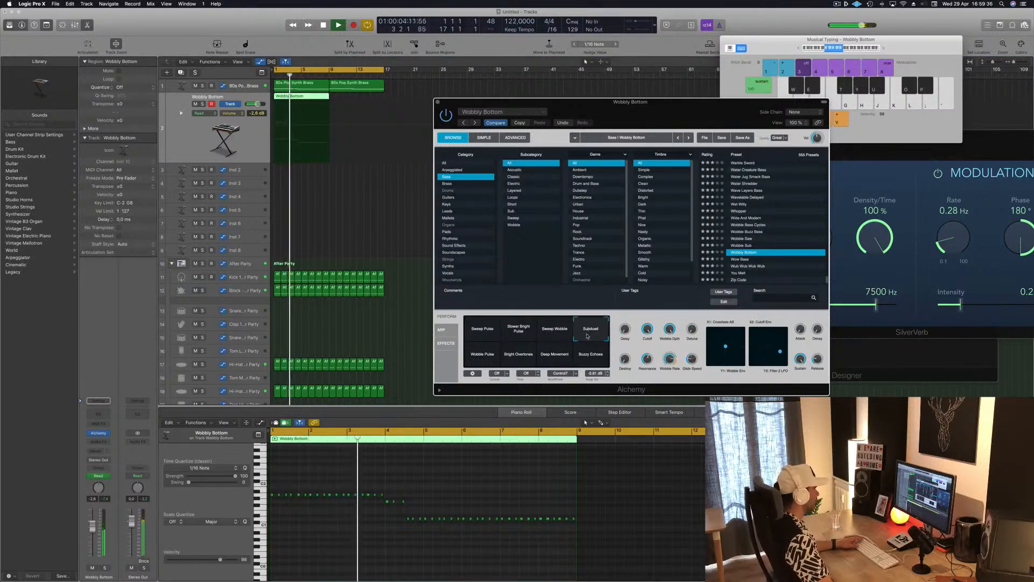
left_click(490, 358)
left_click(516, 358)
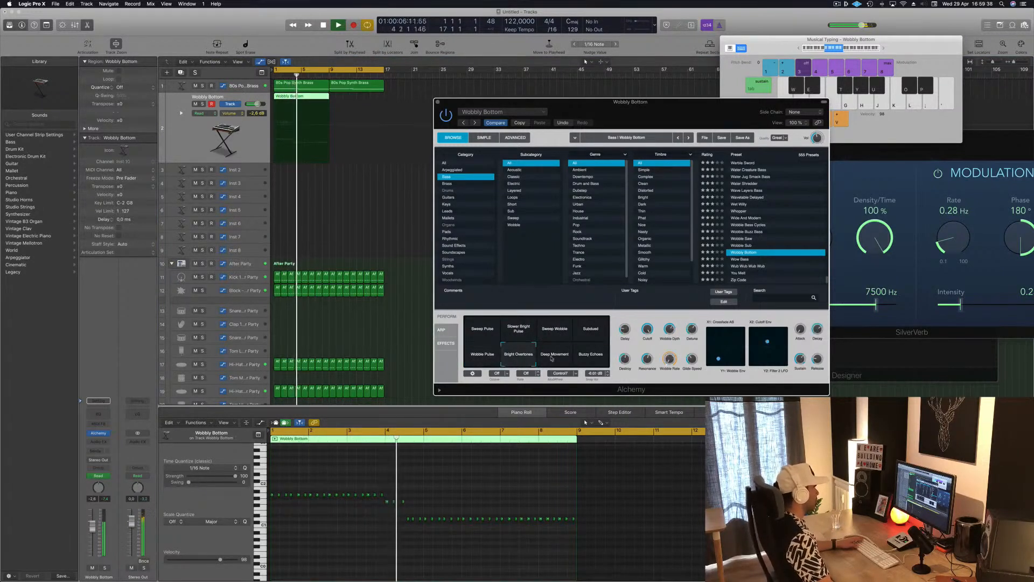
key("space")
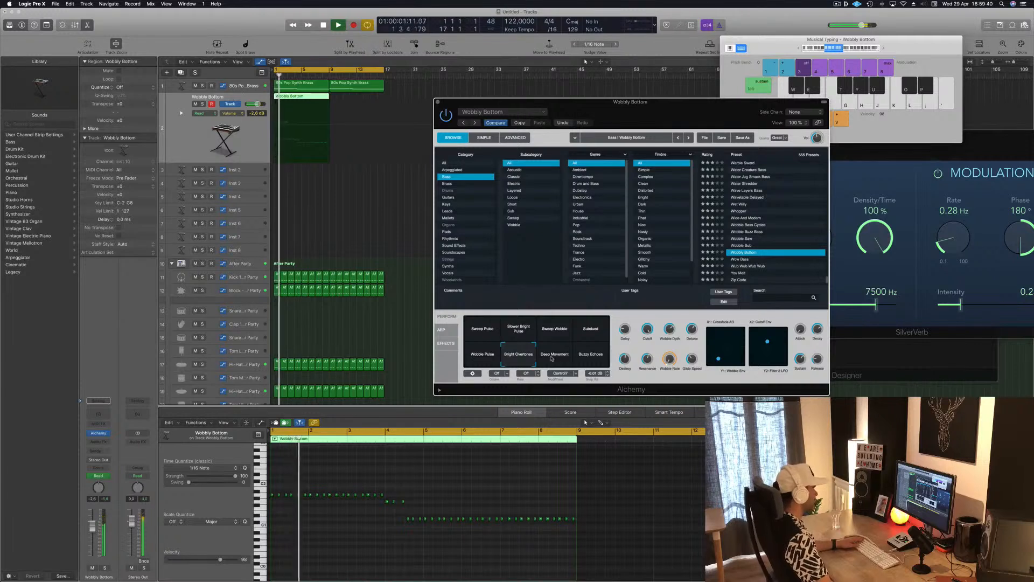
left_click(552, 356)
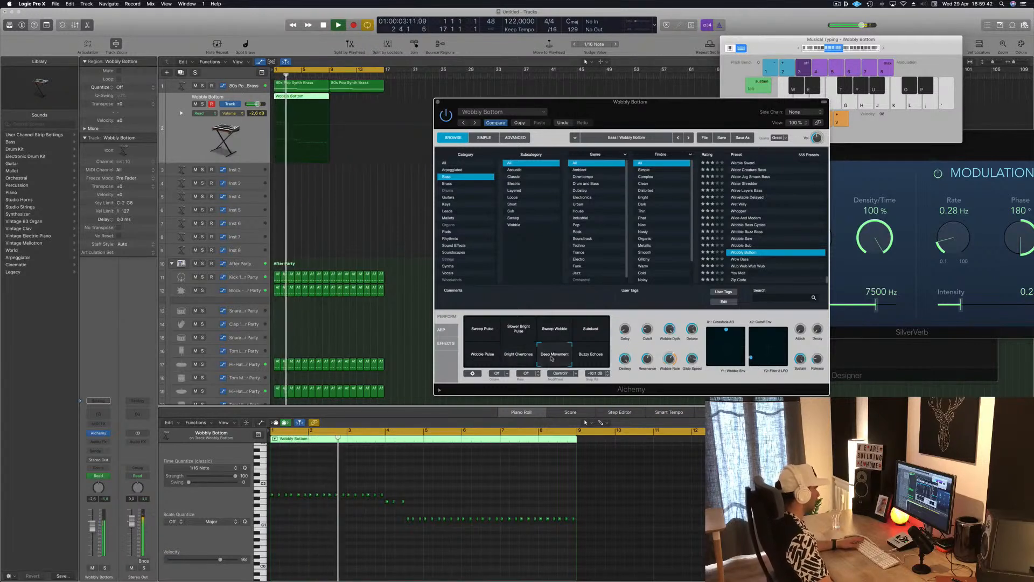
left_click(592, 356)
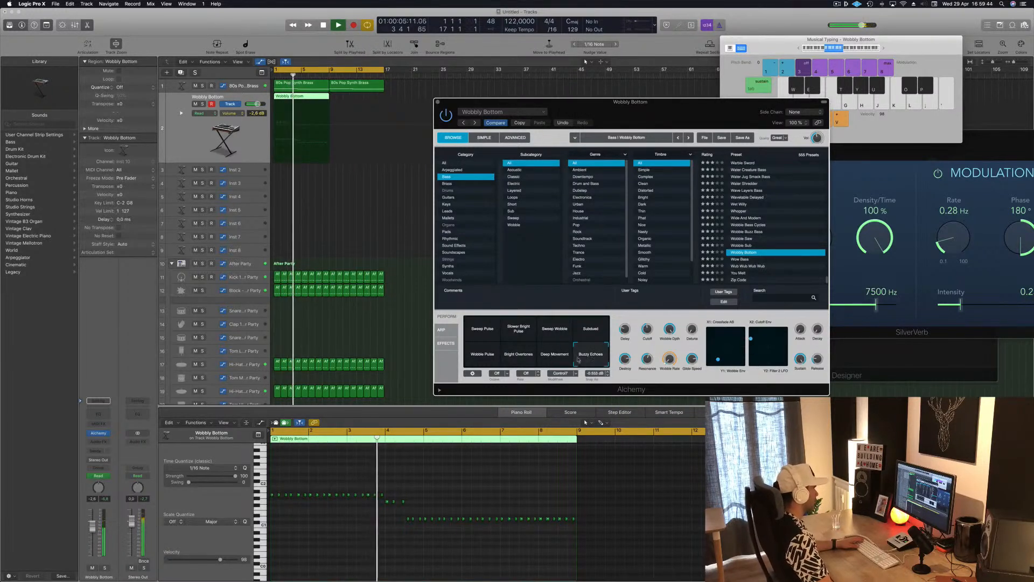
left_click(483, 356)
left_click(478, 329)
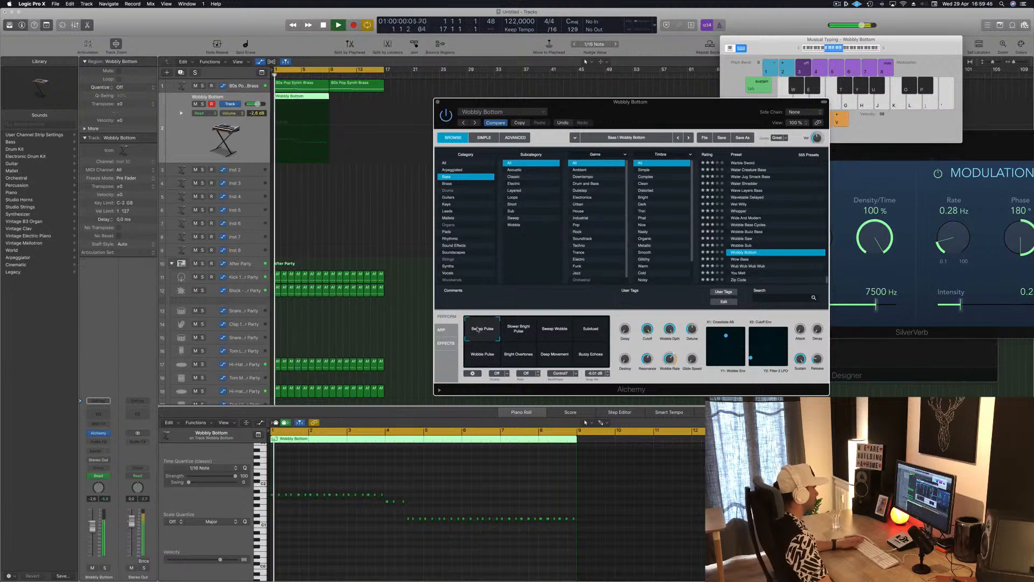
Step: Try the Wobble Sub preset, return to Wobbly Bottom, and compare its Slower Bright Pulse, Sweep Wobble and Subdued variations with Sweep Pulse
left_click(743, 245)
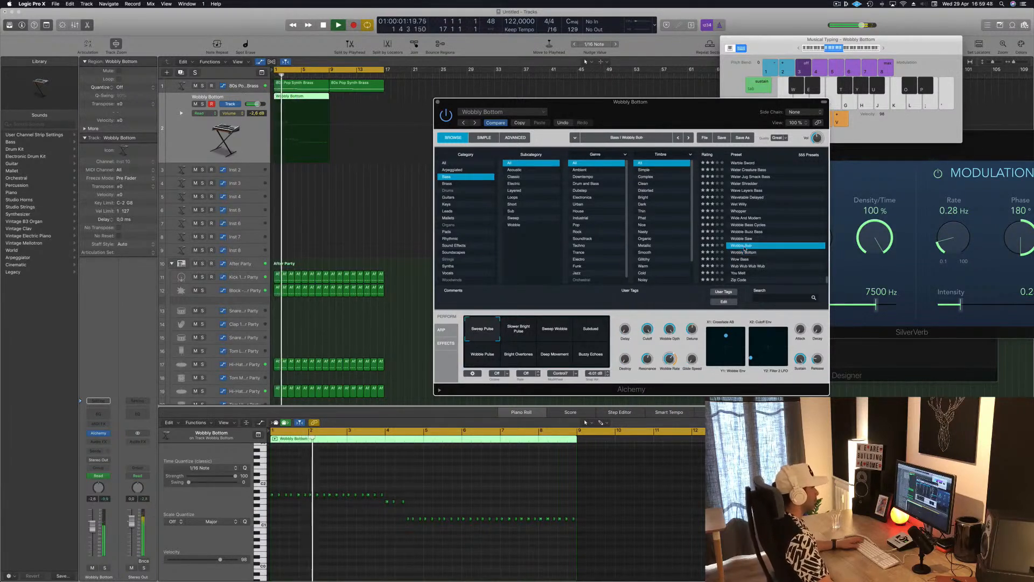
left_click(745, 252)
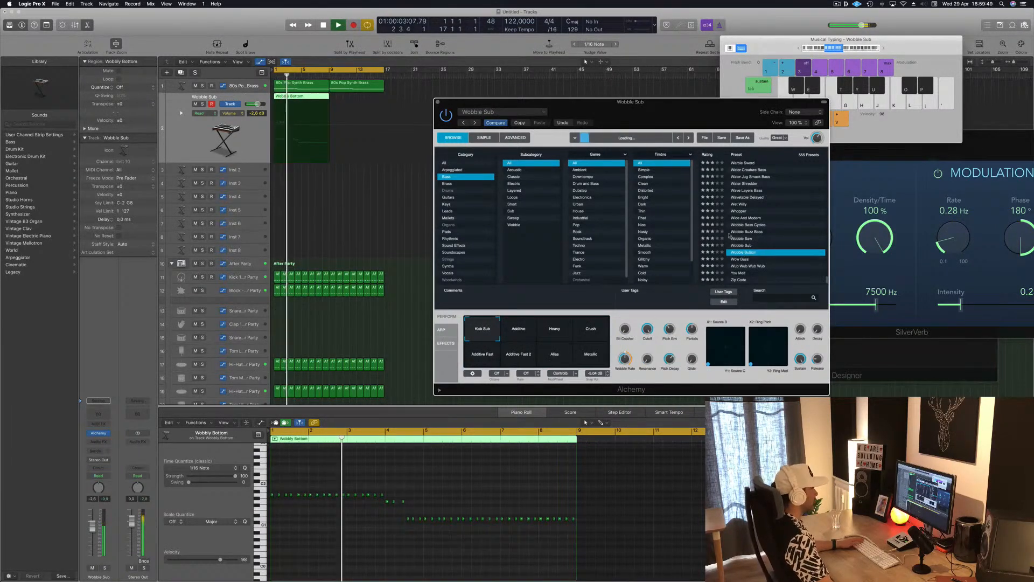
left_click(519, 335)
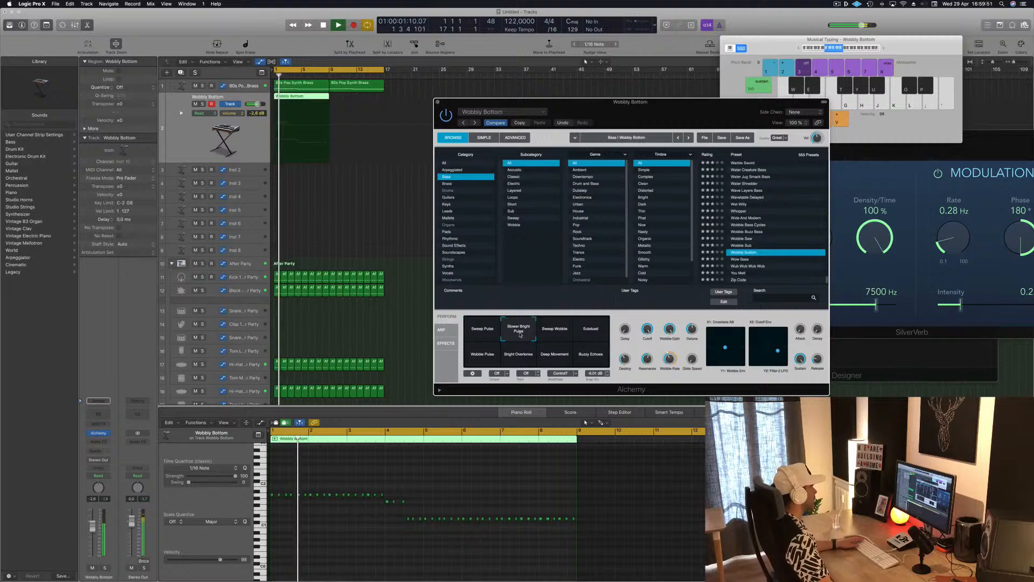
left_click(557, 334)
left_click(582, 331)
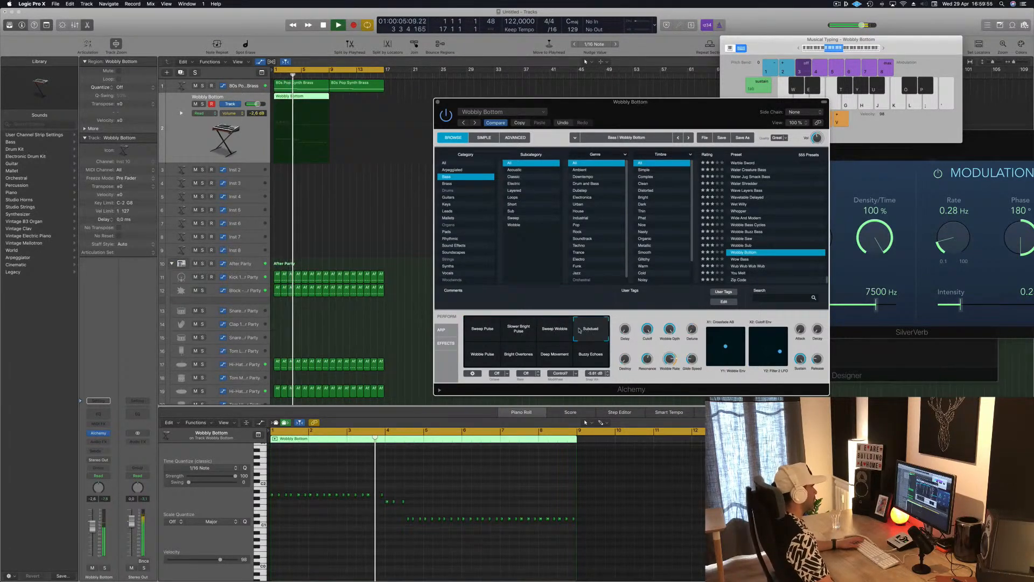
left_click(516, 333)
left_click(489, 334)
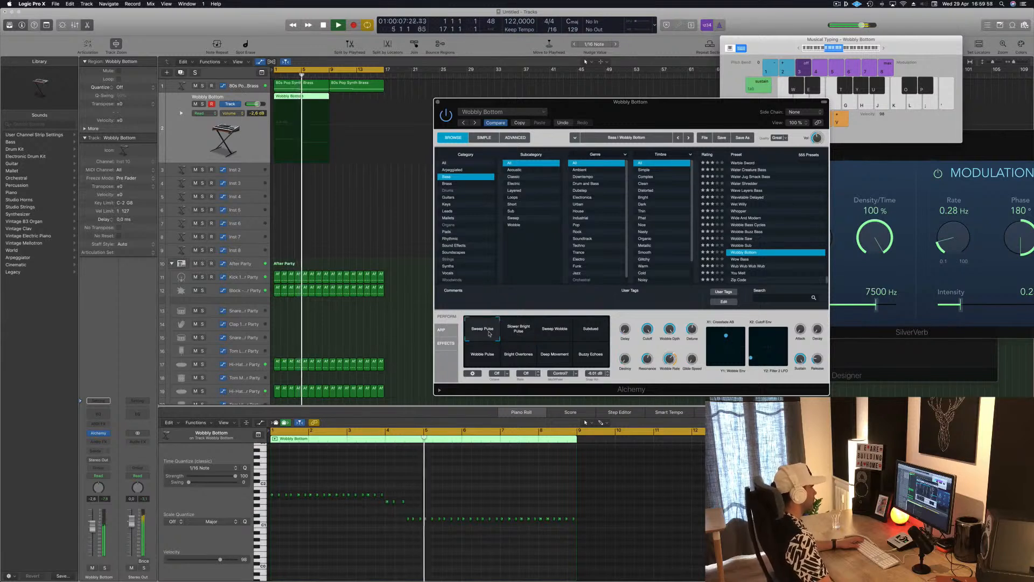
left_click(518, 333)
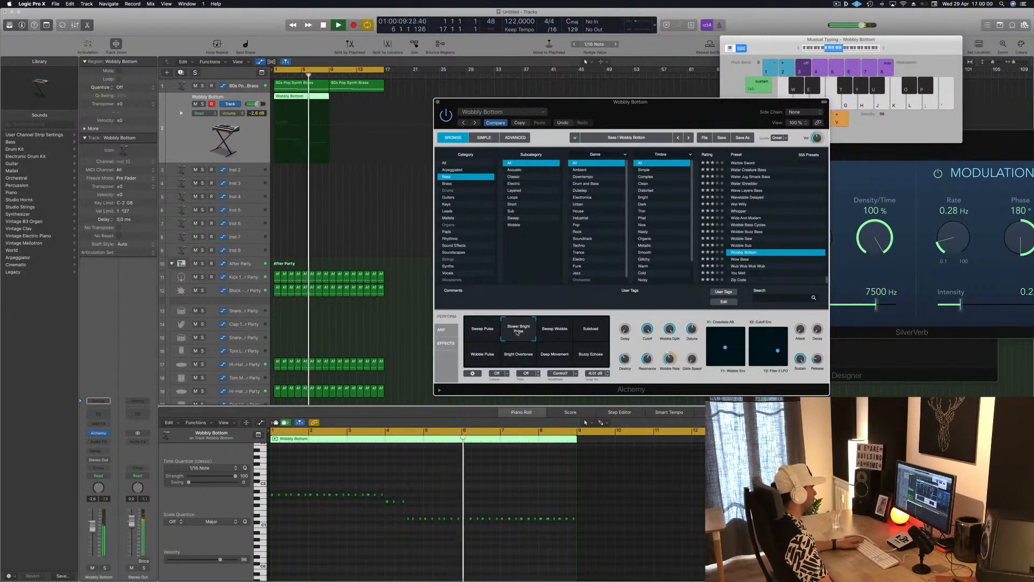
left_click(486, 334)
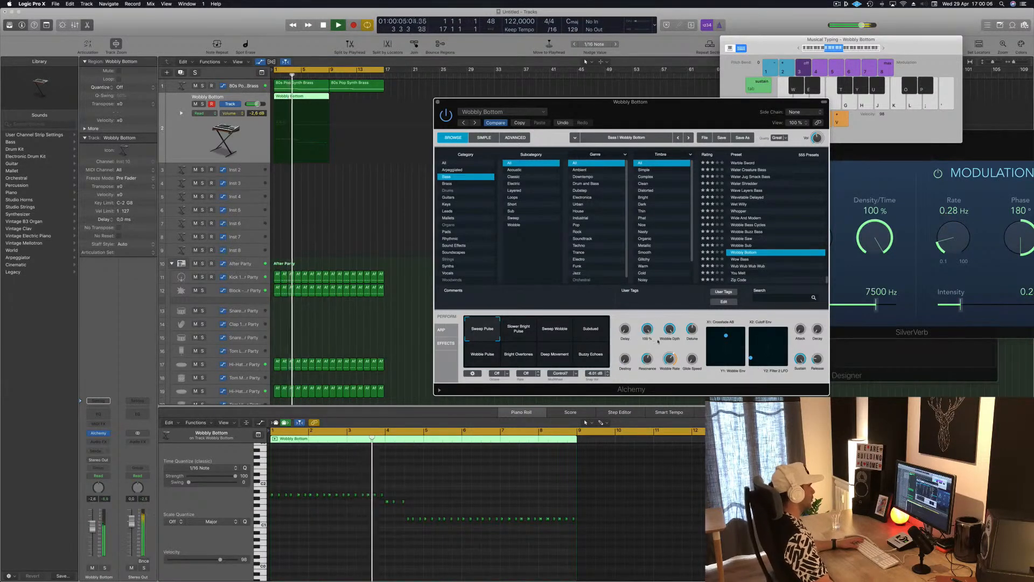
Step: Close the Alchemy window and insert a stereo Compressor on the Wobbly Bottom track
mouse_move(590, 109)
left_mouse_down()
mouse_move(562, 103)
mouse_move(622, 57)
mouse_move(591, 118)
left_mouse_up()
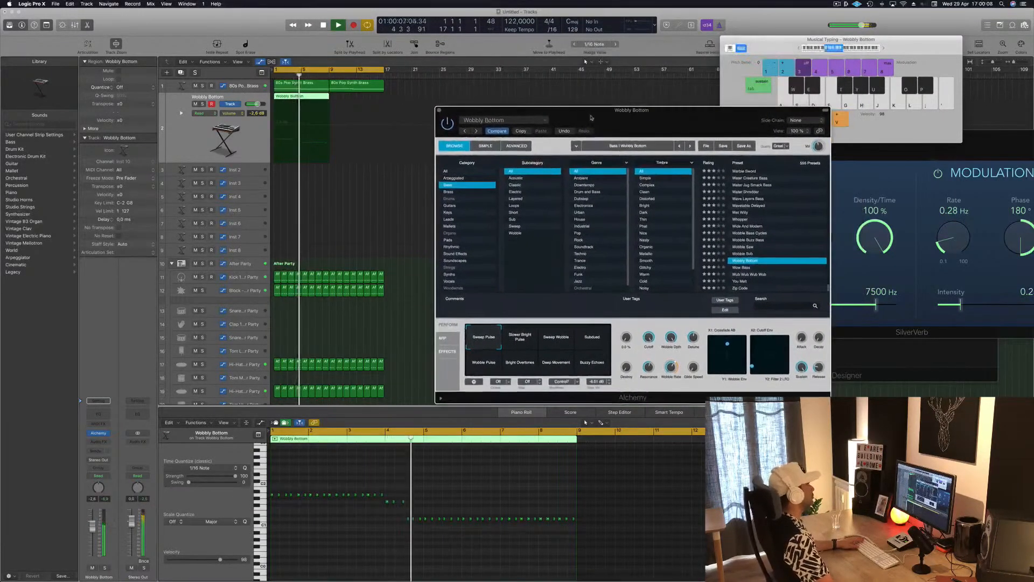
left_click(439, 110)
key("space")
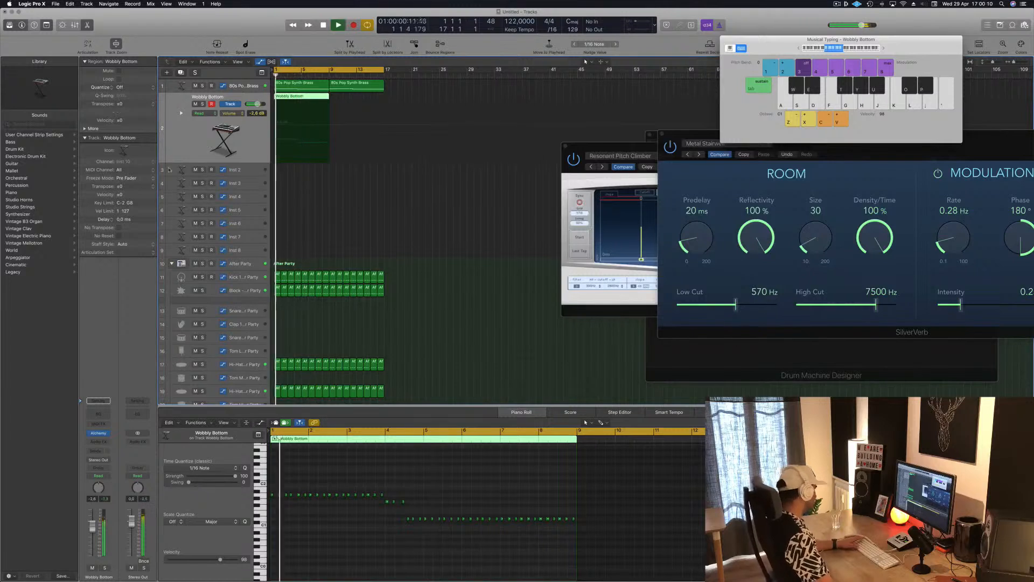
left_click(104, 442)
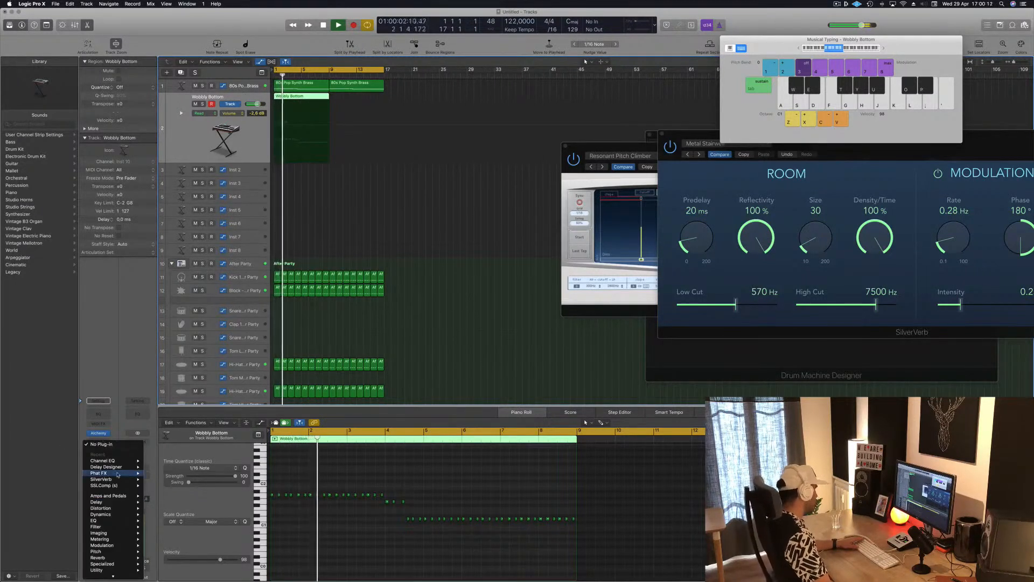
mouse_move(119, 479)
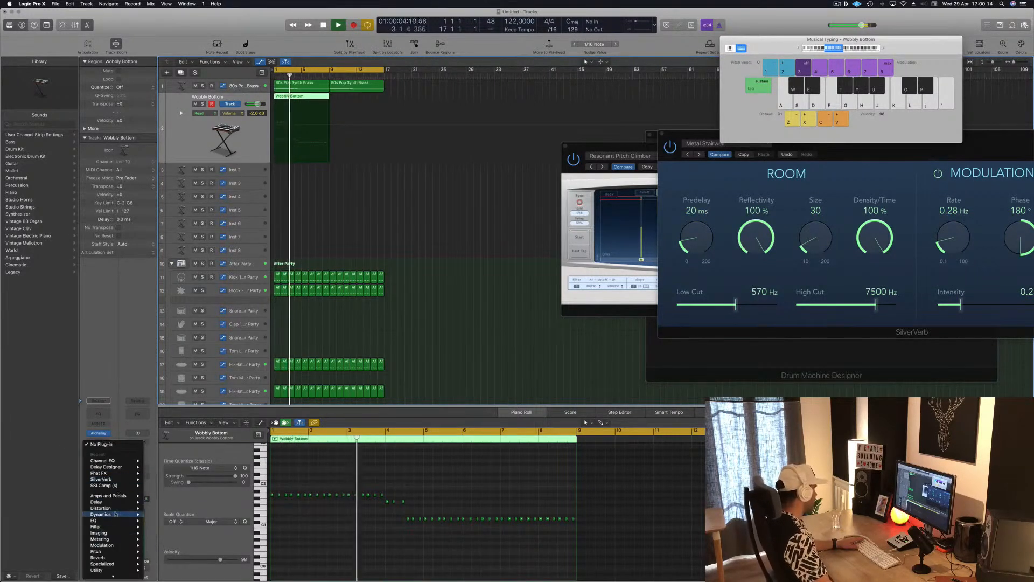
mouse_move(108, 515)
mouse_move(172, 520)
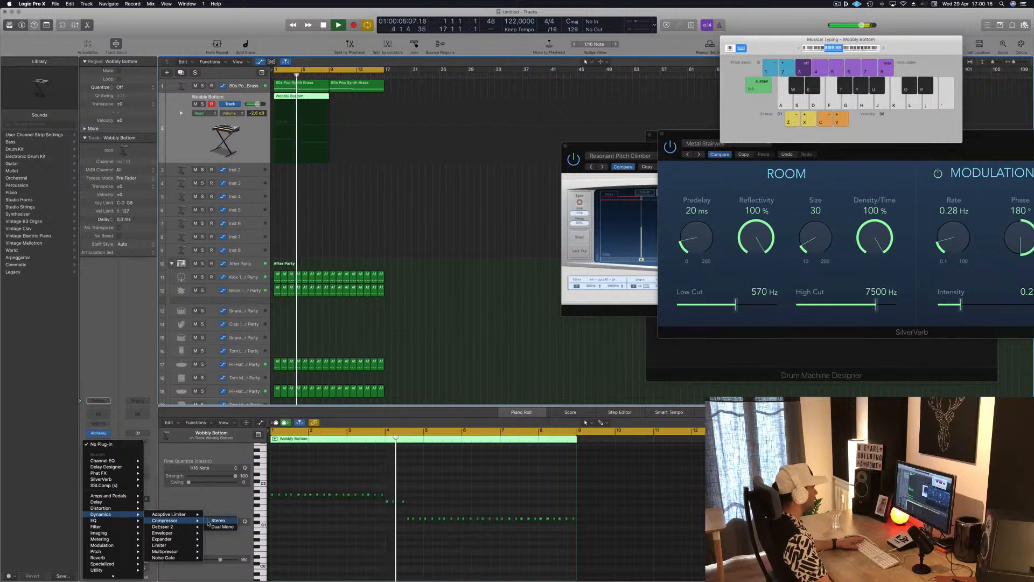
left_click(216, 521)
left_click_drag(115, 17, 669, 35)
key("space")
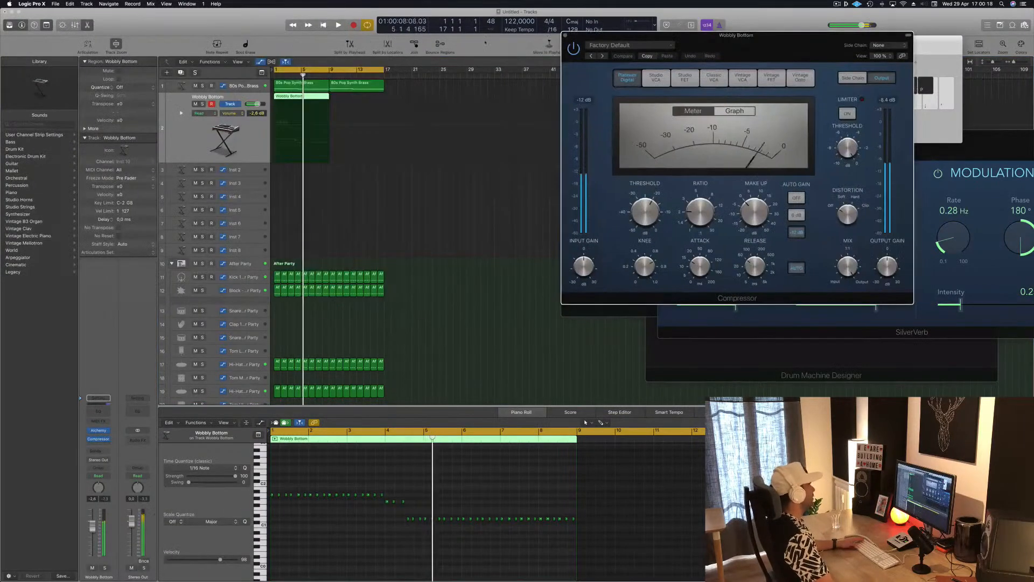
Step: Copy the Wobbly Bottom region to start at bar 9 and play the arrangement from the beginning
left_click_drag(317, 97, 373, 100)
key("Return")
key("space")
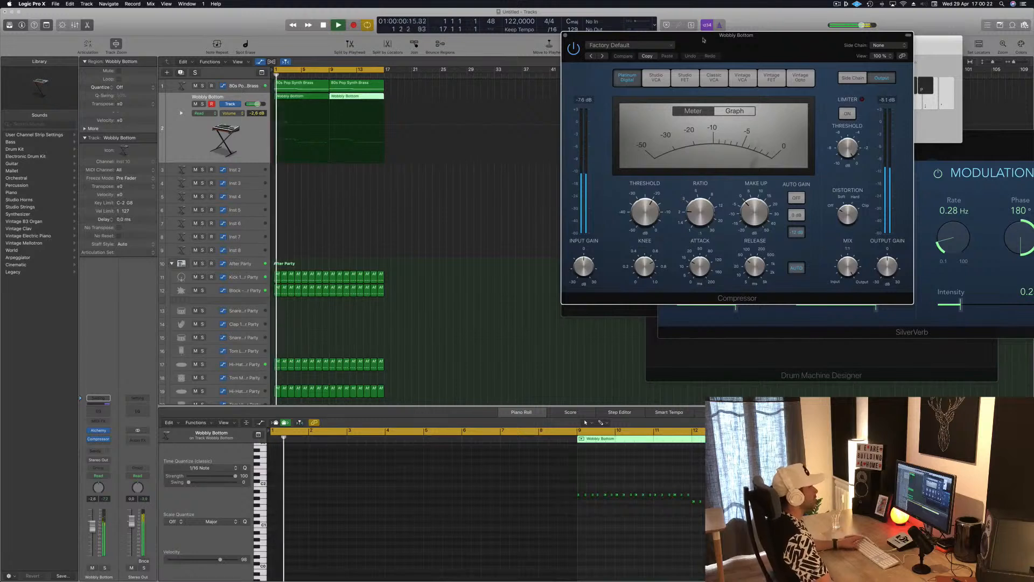
Step: Set the Compressor's ratio to 4.1:1 on the bass track during playback
left_click_drag(703, 40, 564, 83)
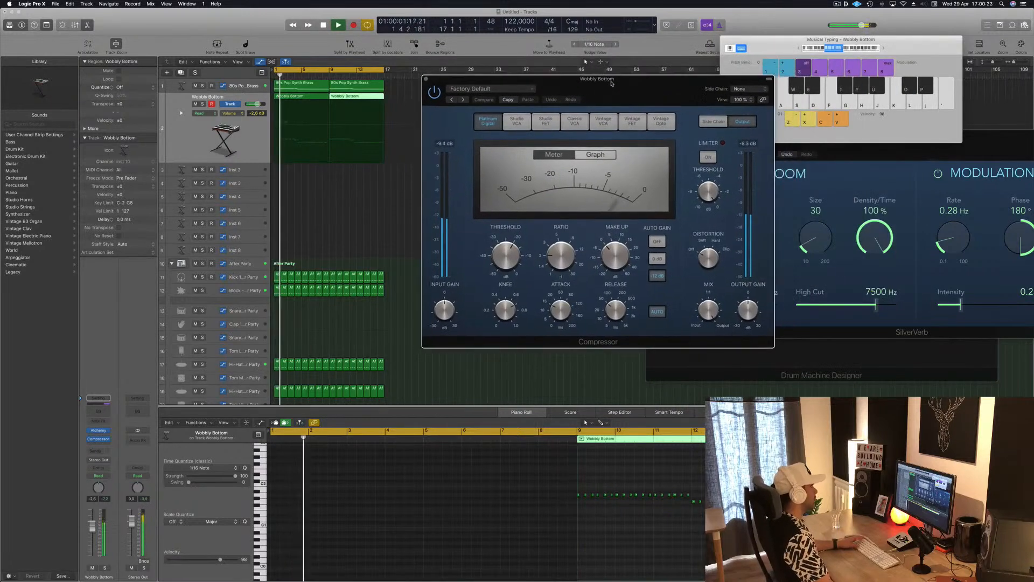
left_click(505, 88)
left_click(515, 273)
left_click_drag(560, 256, 559, 242)
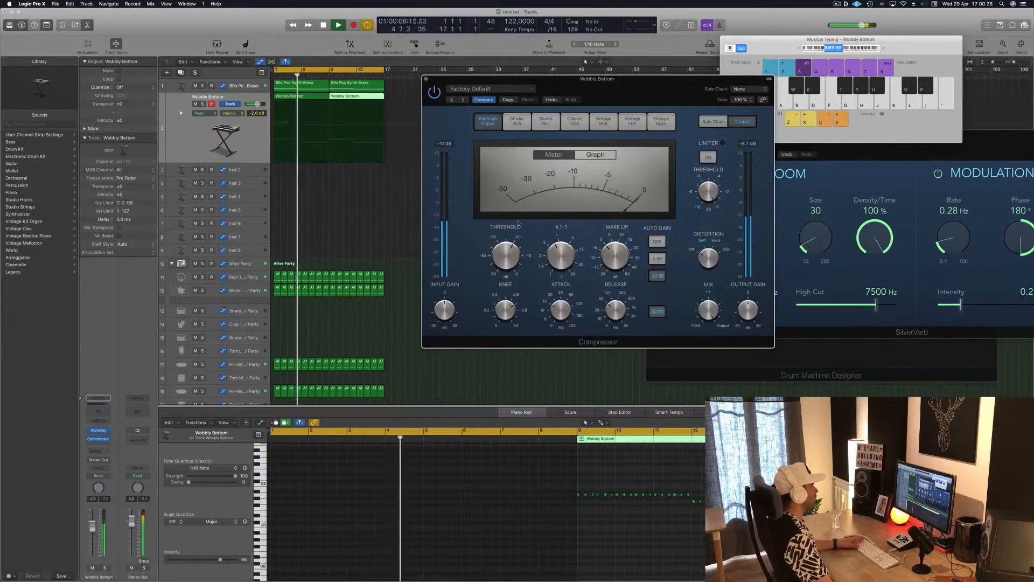
Step: Set the Compressor's release to 120 ms and its threshold to -23.5 dB, and replay the beat from the start
mouse_move(630, 87)
left_mouse_down()
mouse_move(605, 89)
mouse_move(623, 94)
left_mouse_up()
mouse_move(506, 265)
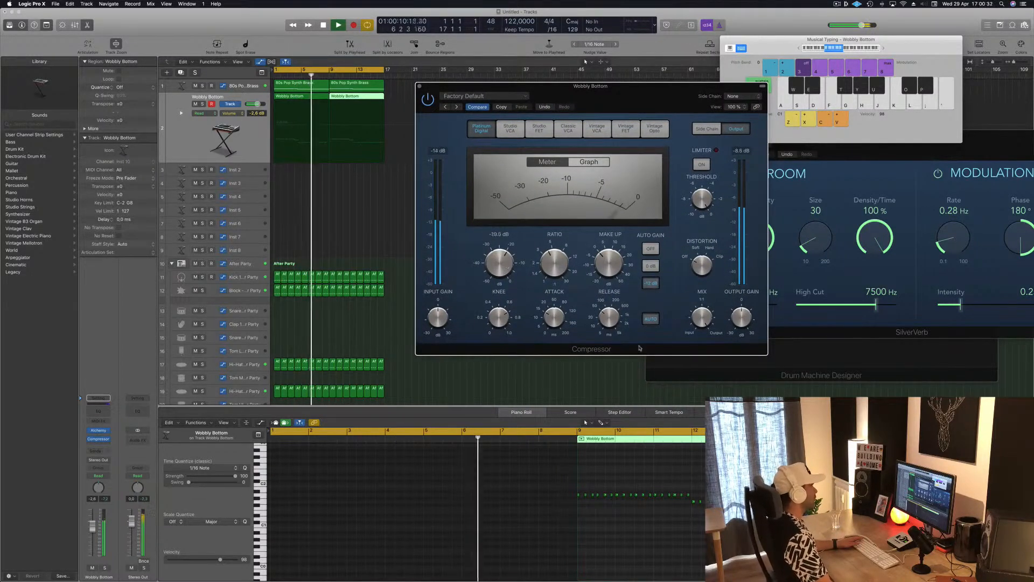
left_click_drag(618, 319, 619, 312)
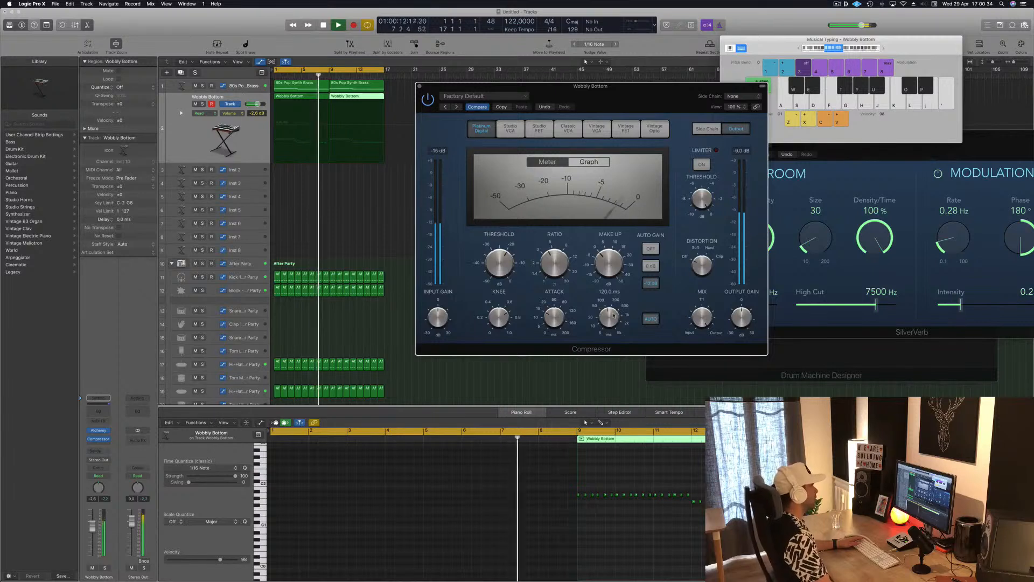
left_click_drag(501, 264, 503, 268)
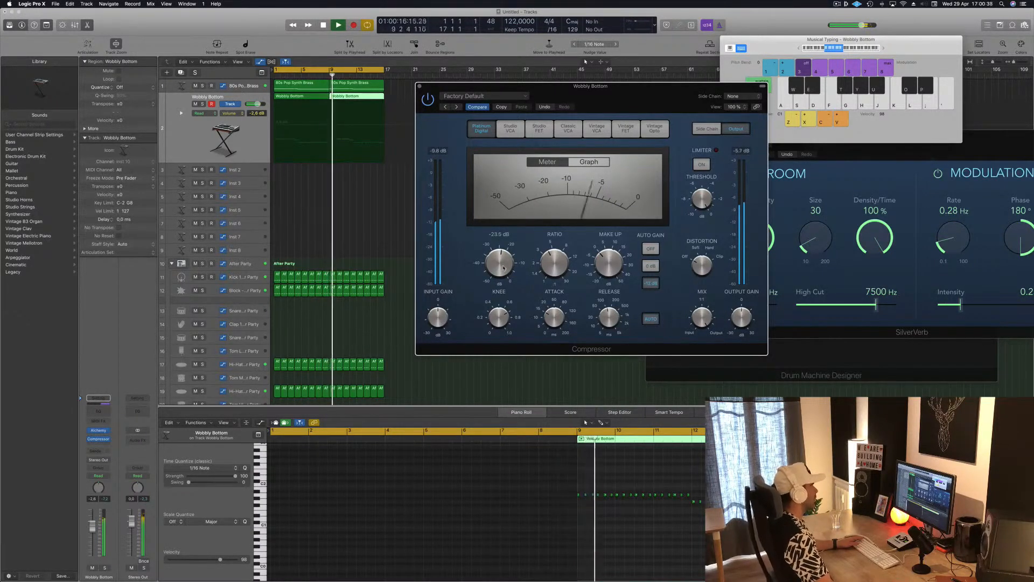
left_click_drag(611, 96, 621, 97)
key("space")
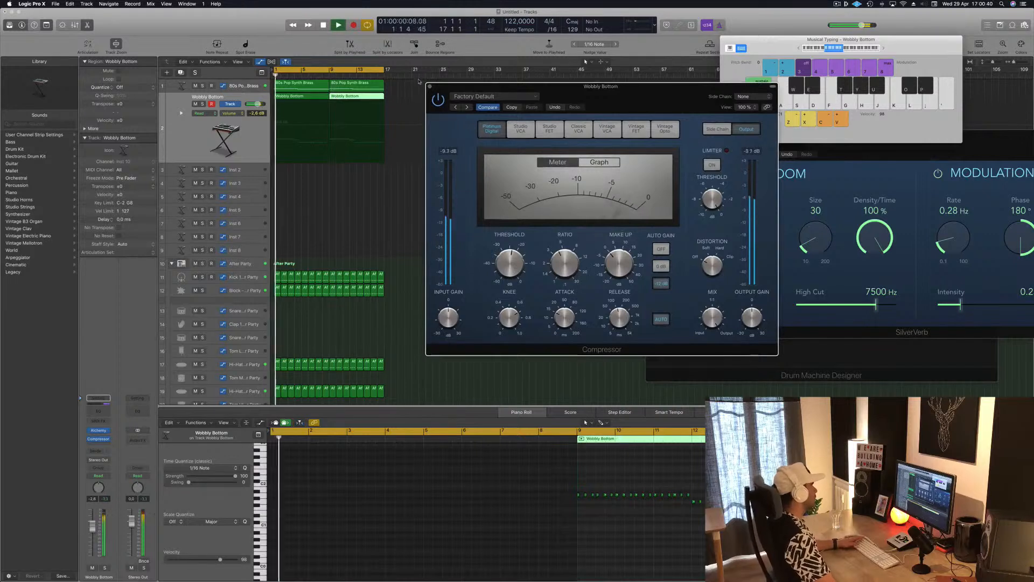
Step: Close the Compressor window and lower the Wobbly Bottom track's volume to about -8.2 dB during playback
left_click(430, 86)
left_click(215, 140)
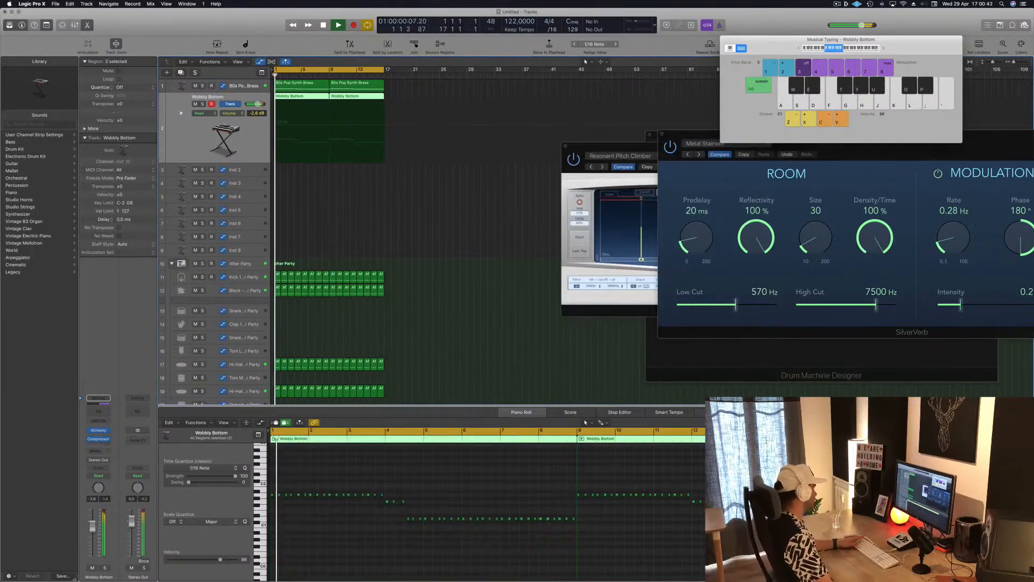
left_click_drag(93, 525, 92, 538)
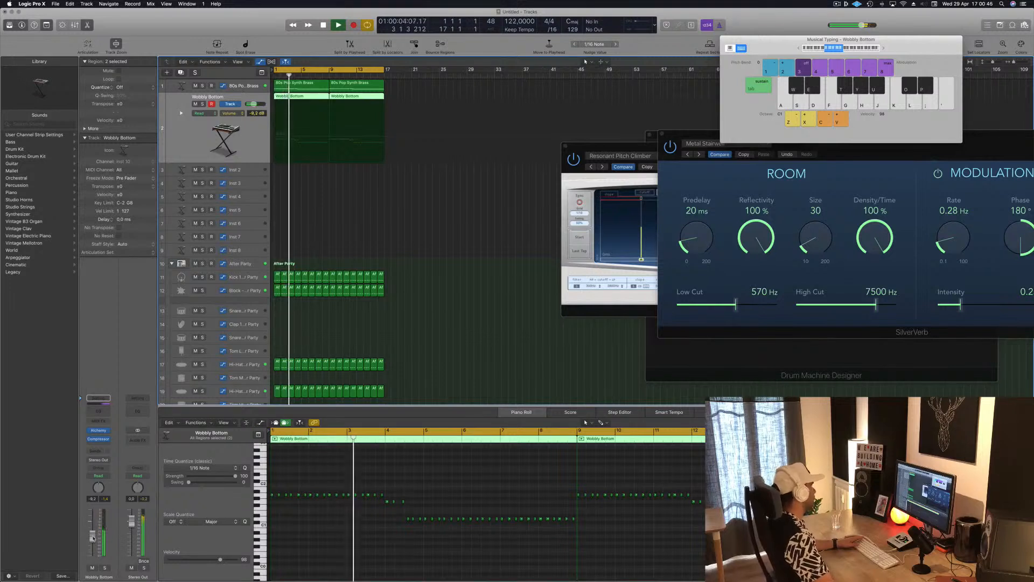
left_click(406, 240)
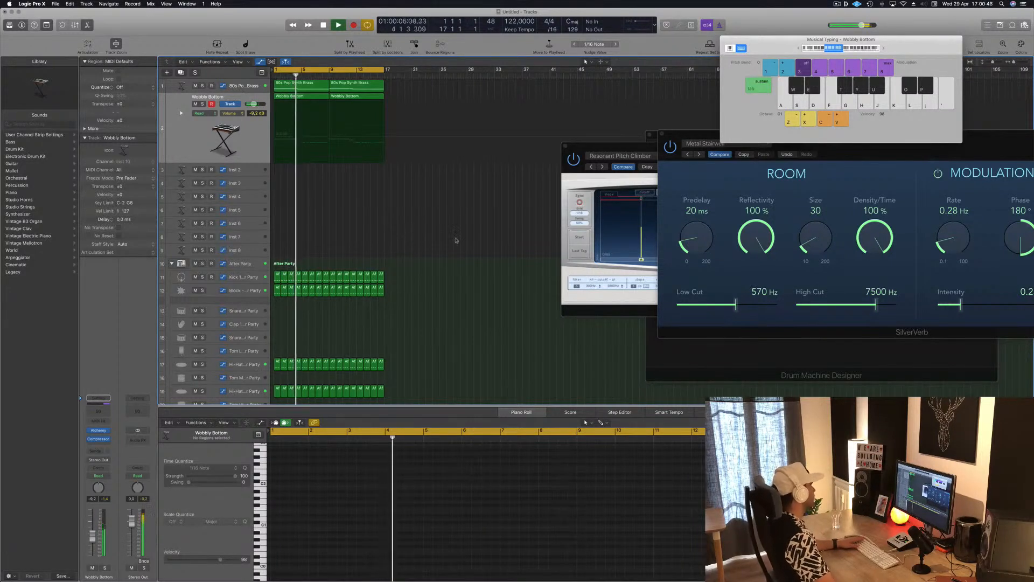
left_click(250, 169)
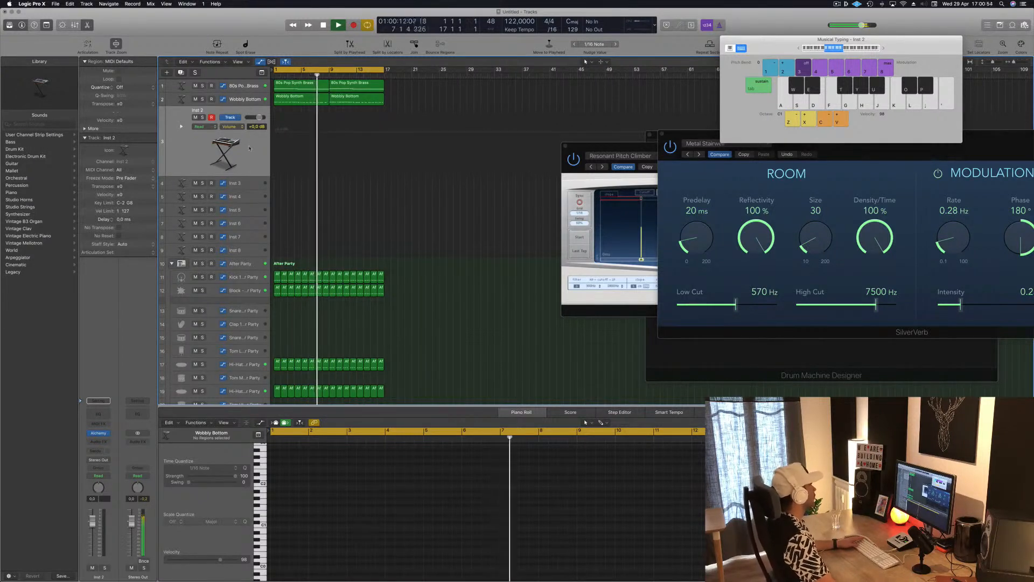
Step: Add a send to Bus 3 on the 80s Pop Synth Brass track and replay the beat from the start
left_click(240, 86)
key("space")
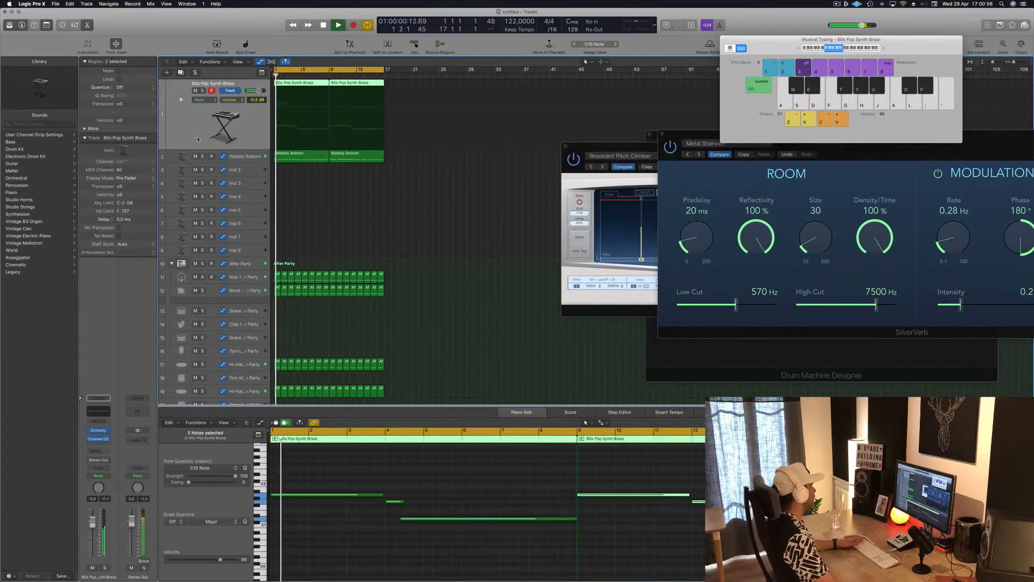
left_click(98, 451)
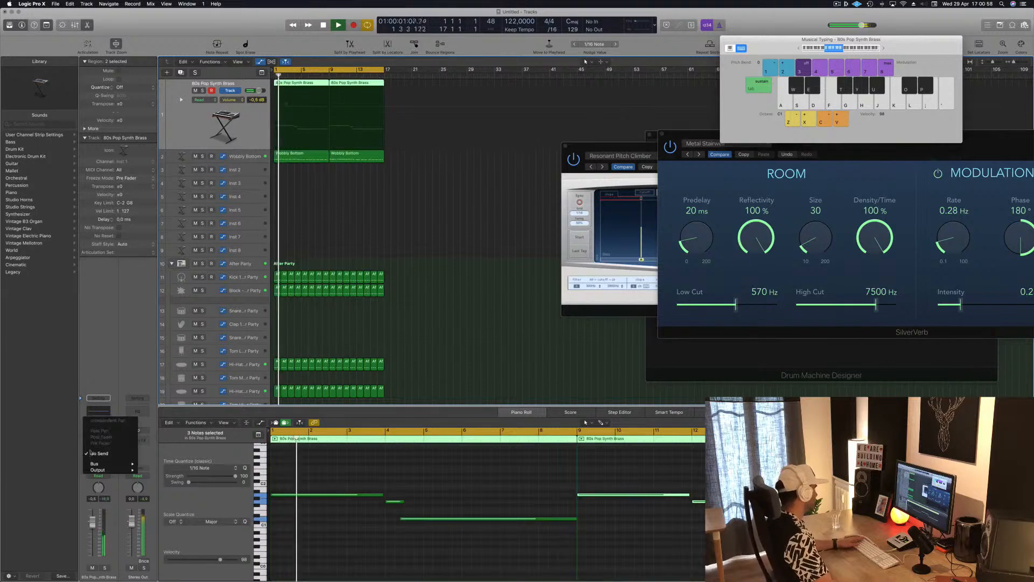
mouse_move(108, 463)
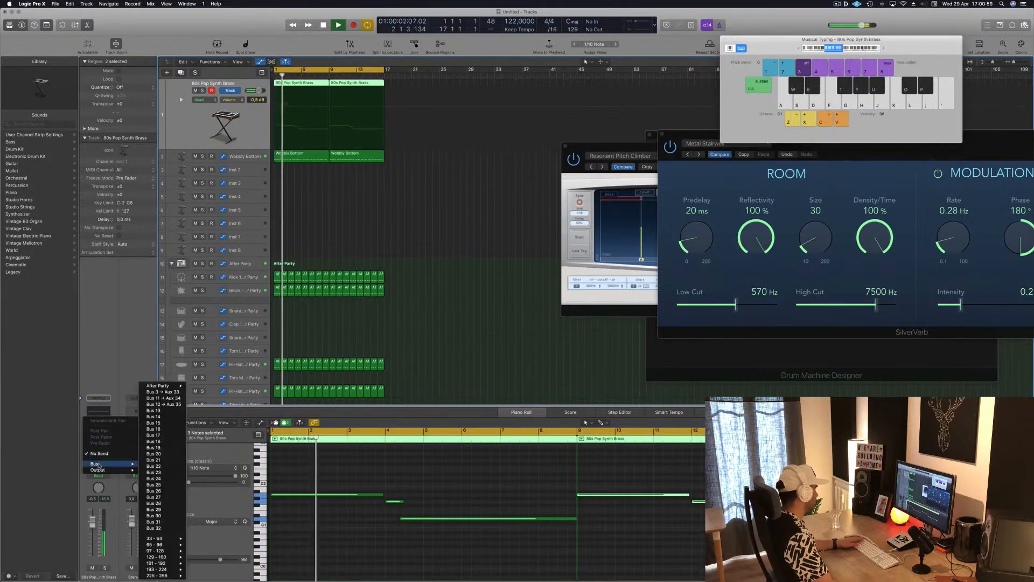
left_click(169, 393)
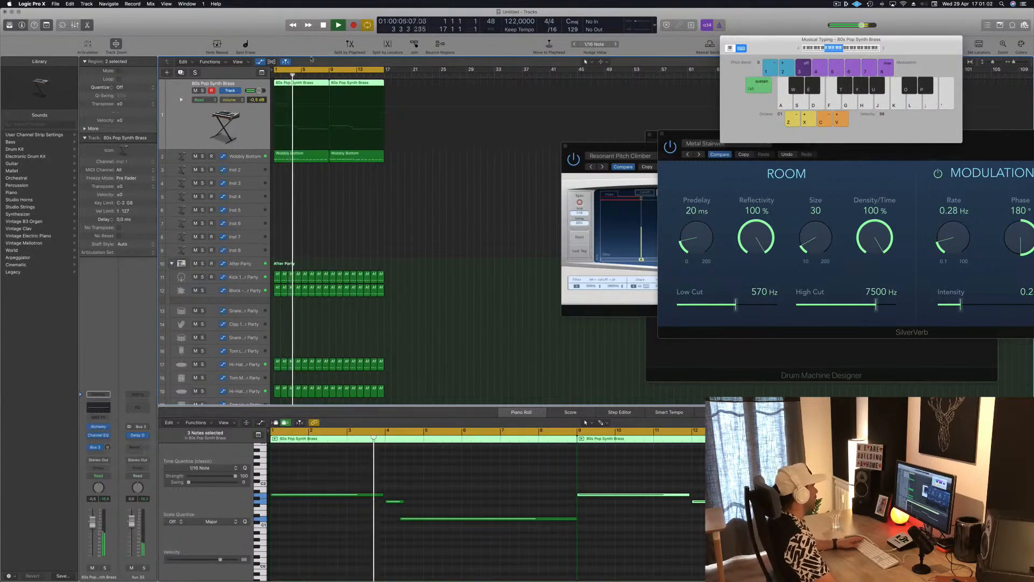
key("Return")
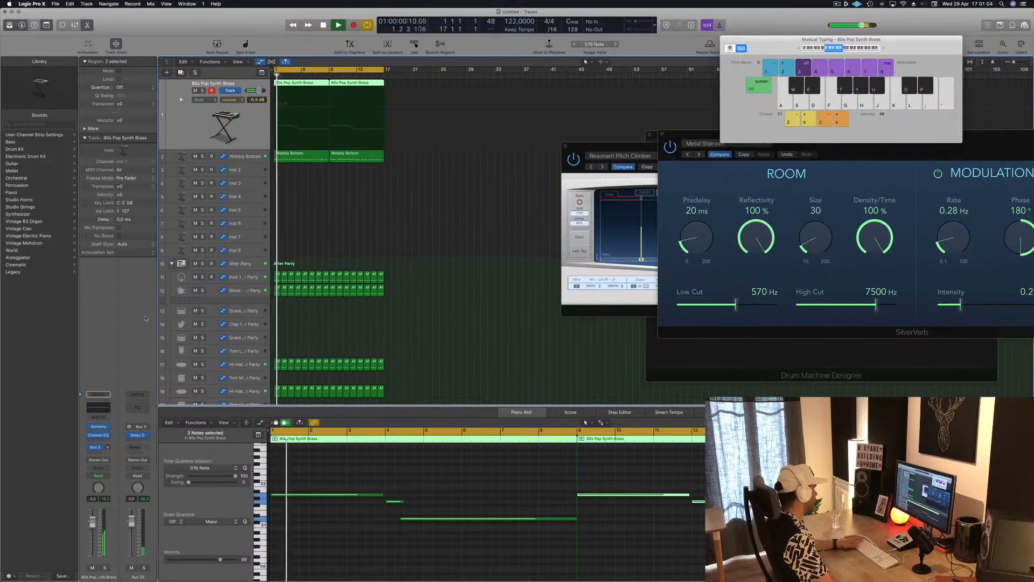
key("Return")
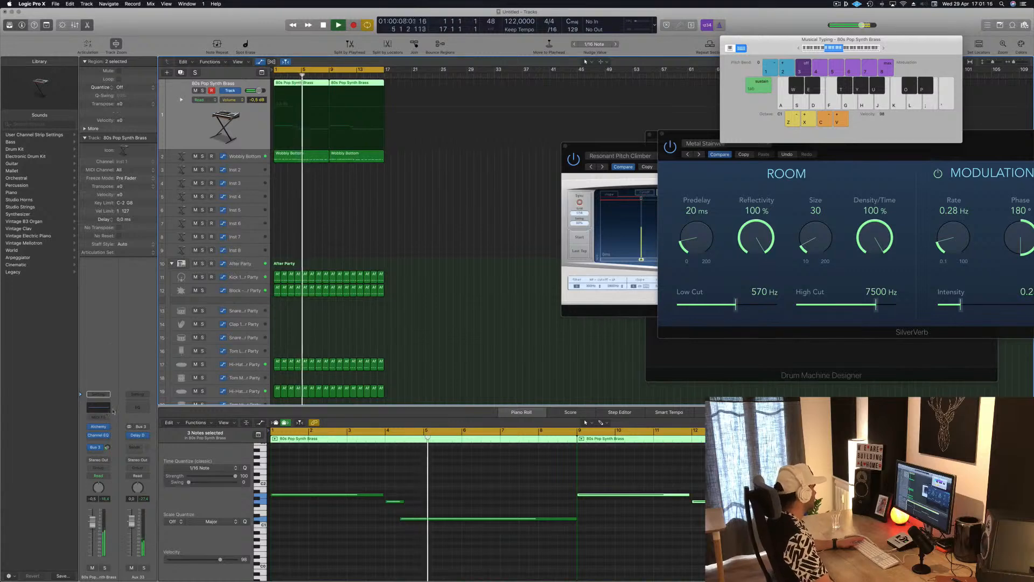
key("Return")
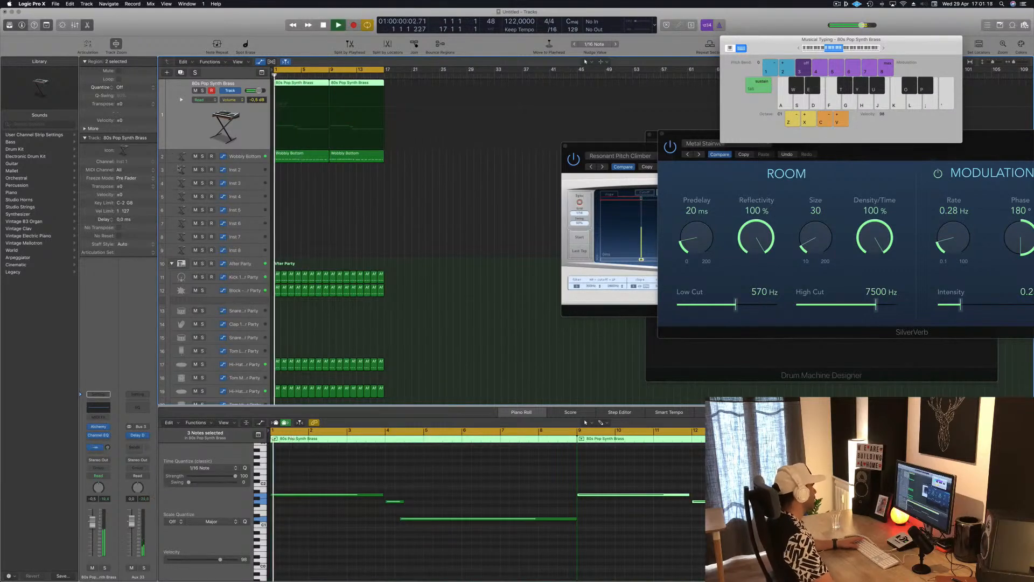
Step: Open Alchemy on the Inst 2 track and limit its preset browser to the Synths category
left_click(179, 169)
key("Return")
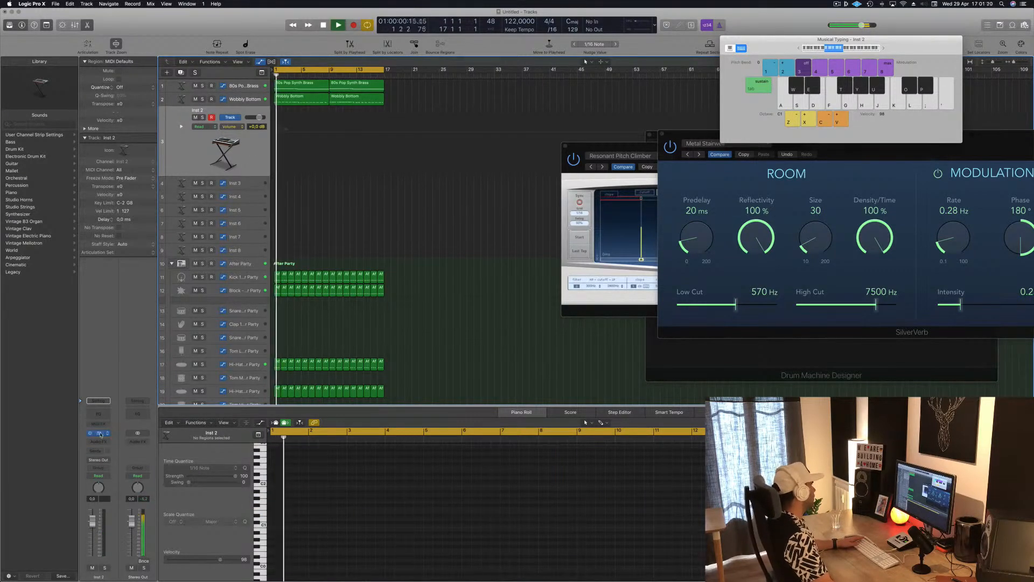
left_click(100, 434)
left_click_drag(235, 32, 523, 101)
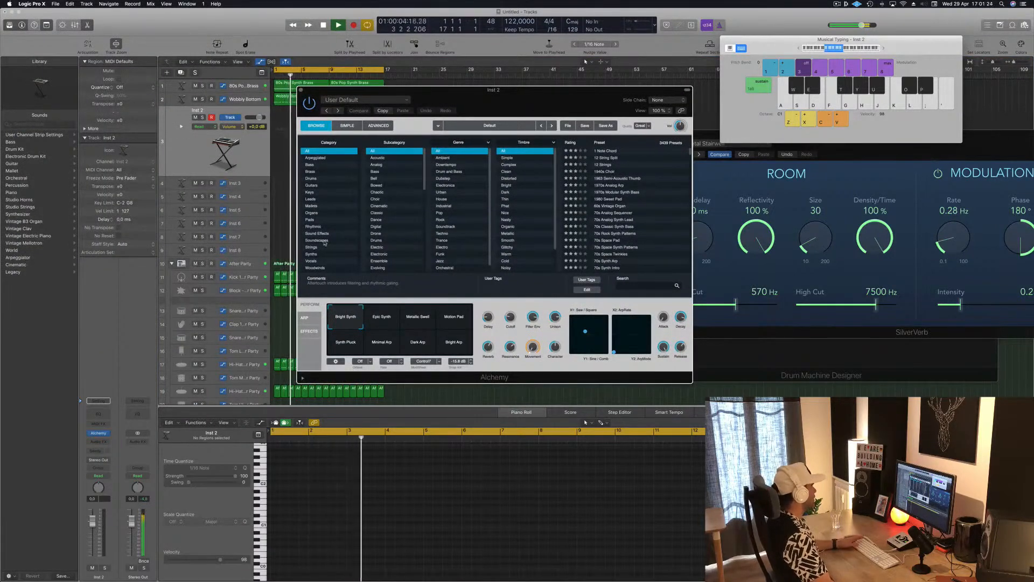
left_click(313, 254)
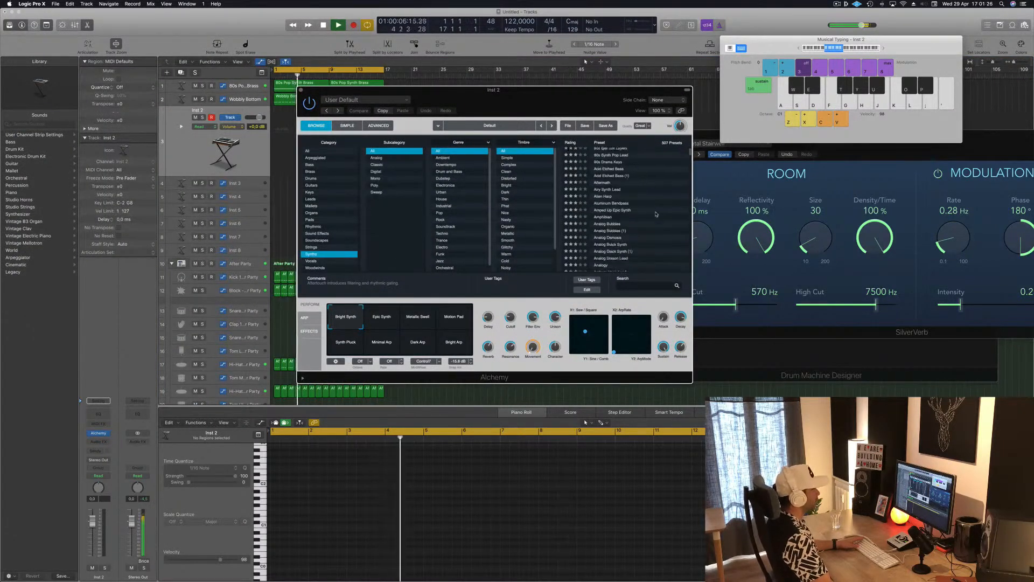
Step: Try the Anthem Pad and Bending Around Synth presets, playing test notes with the track volume at about -6.2 dB
scroll(636, 211, "down", 3)
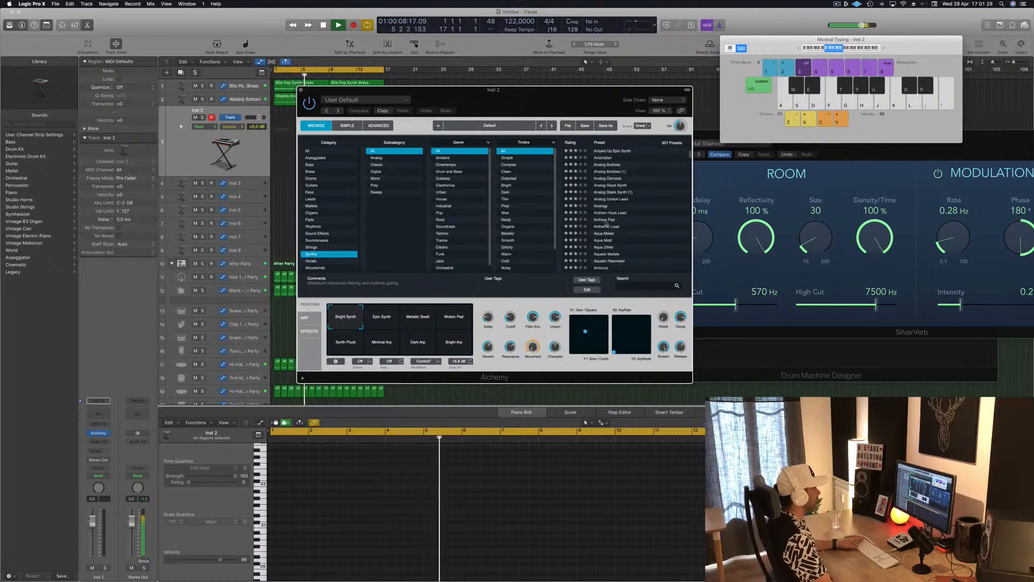
left_click(605, 219)
scroll(620, 232, "down", 5)
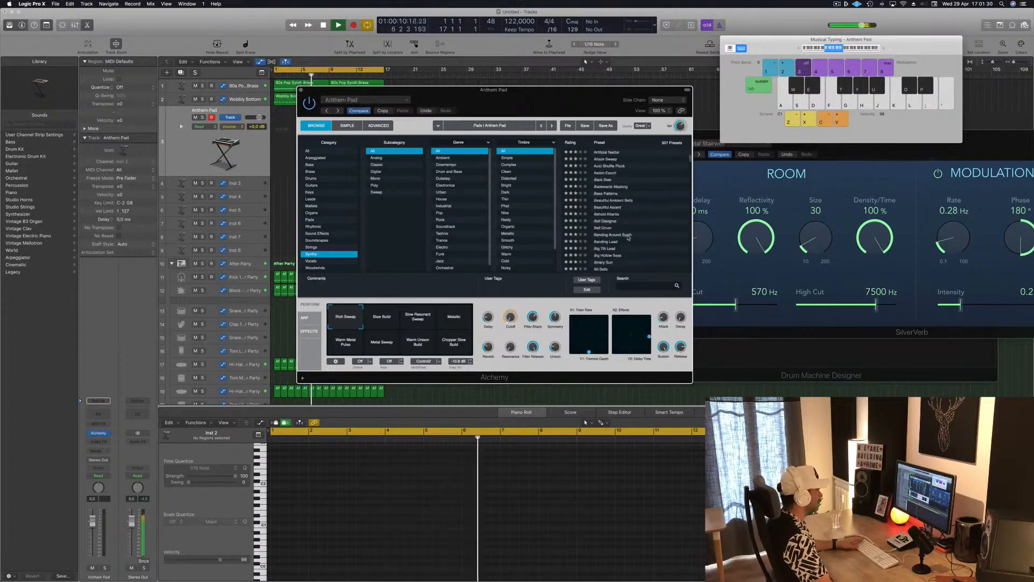
left_click(619, 220)
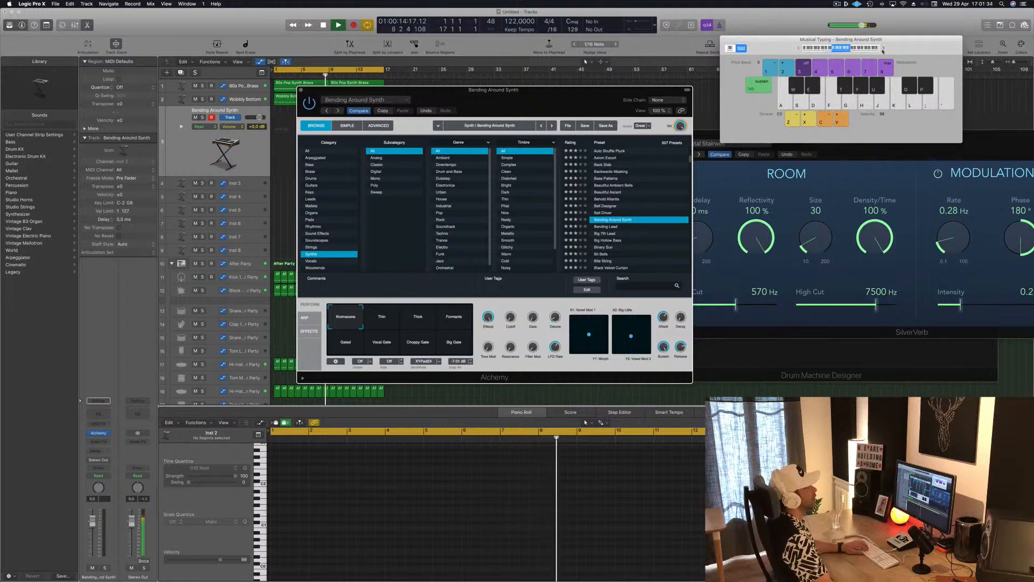
key("k")
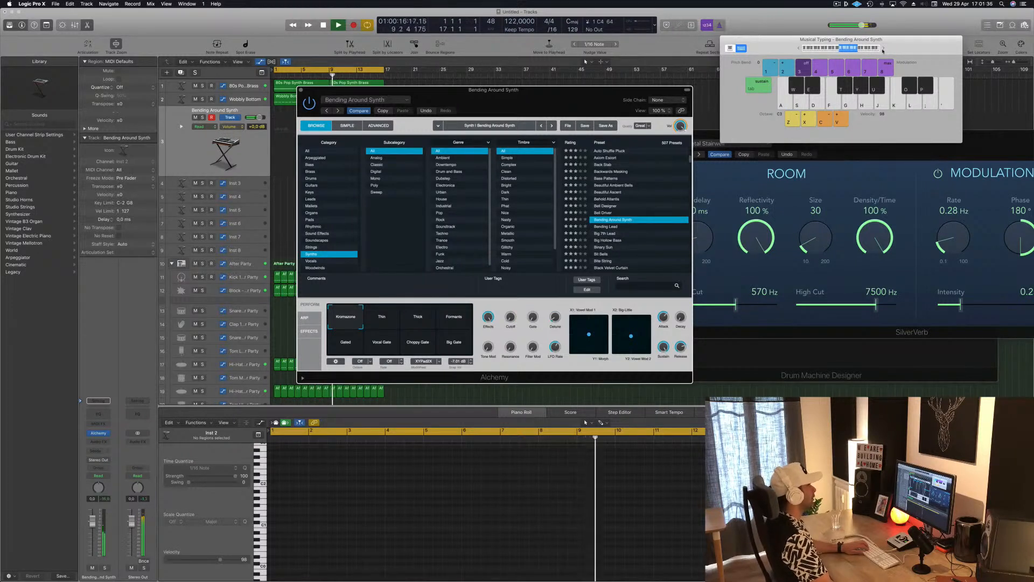
key("k")
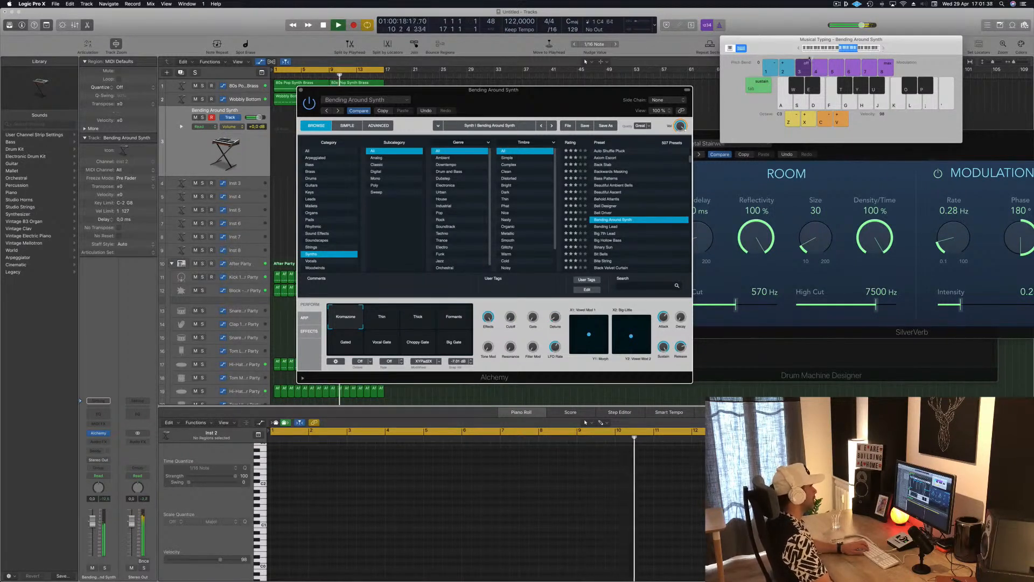
left_click_drag(91, 531, 92, 534)
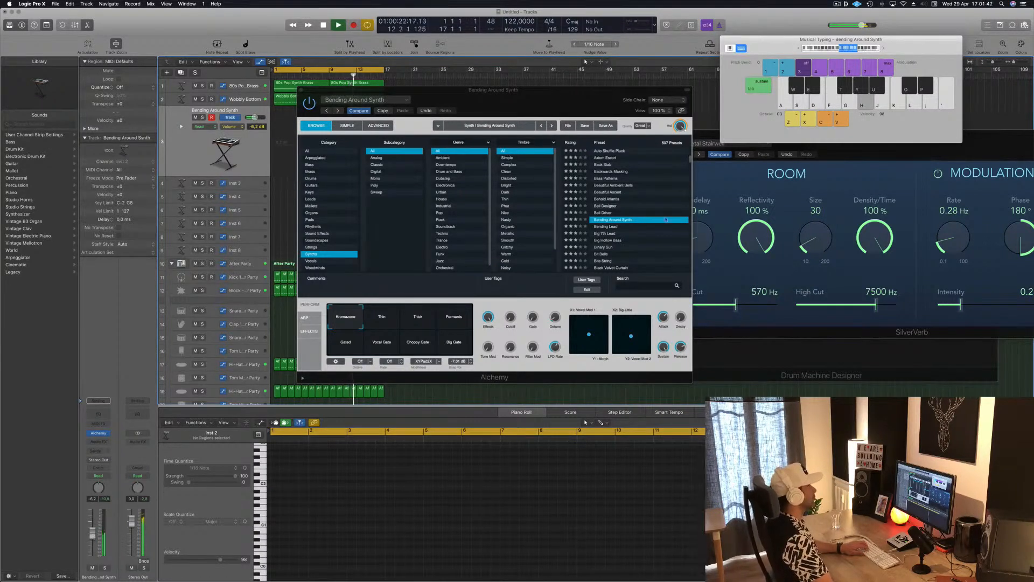
key("h")
Step: Try the Bending Lead preset, settle on Bite String, and set its track volume to about -12.2 dB
left_click(606, 226)
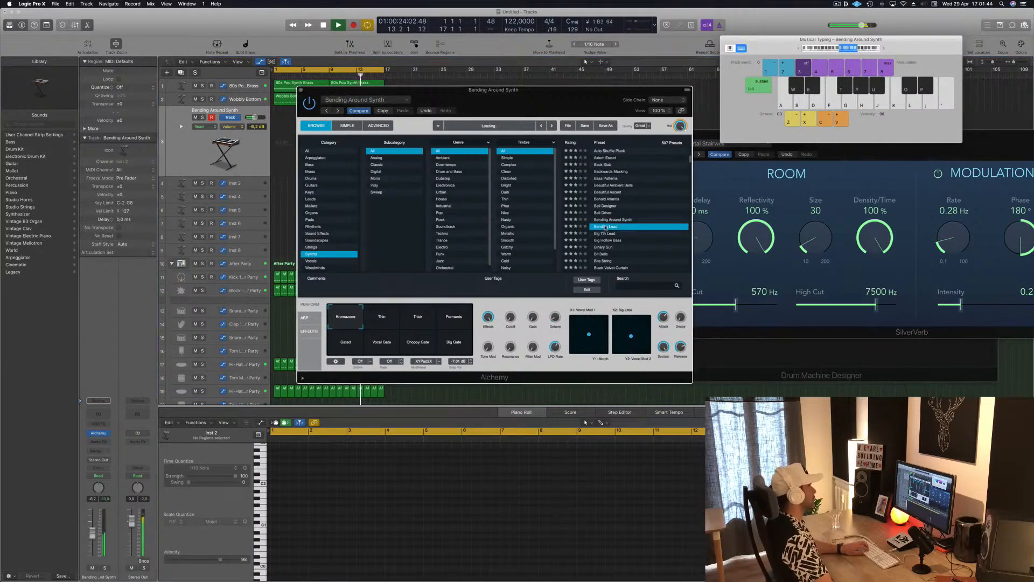
scroll(608, 224, "down", 2)
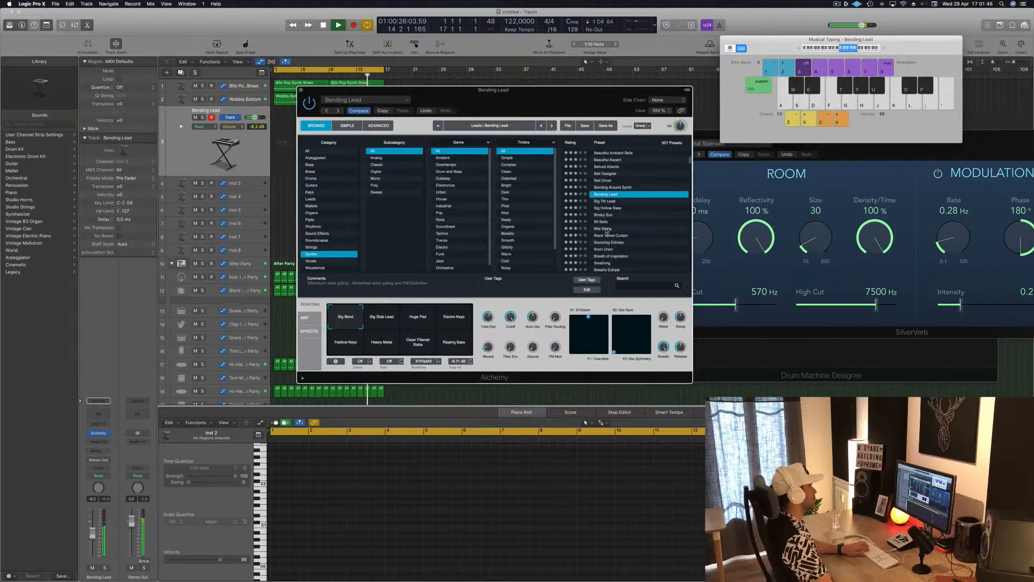
left_click(607, 229)
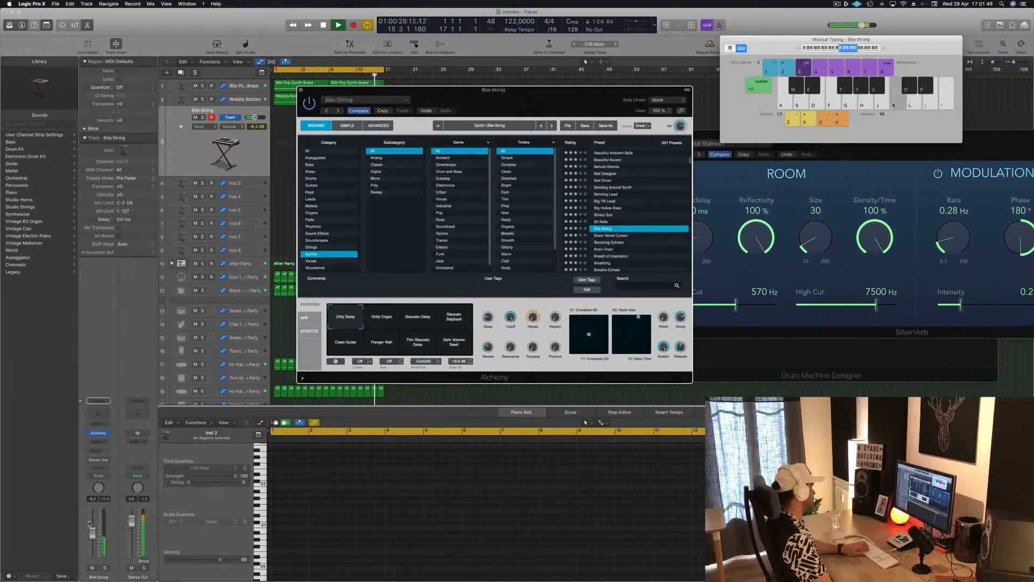
left_click_drag(92, 533, 92, 547)
Step: Add a send to Bus 13 on the Bite String track and insert SilverVerb on the bus's aux channel
left_click(98, 449)
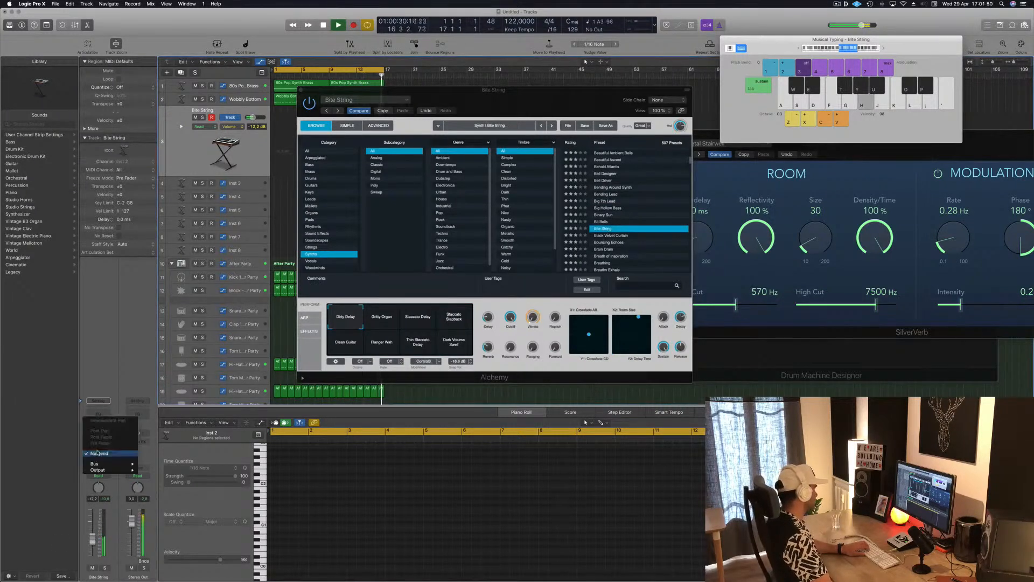
mouse_move(124, 464)
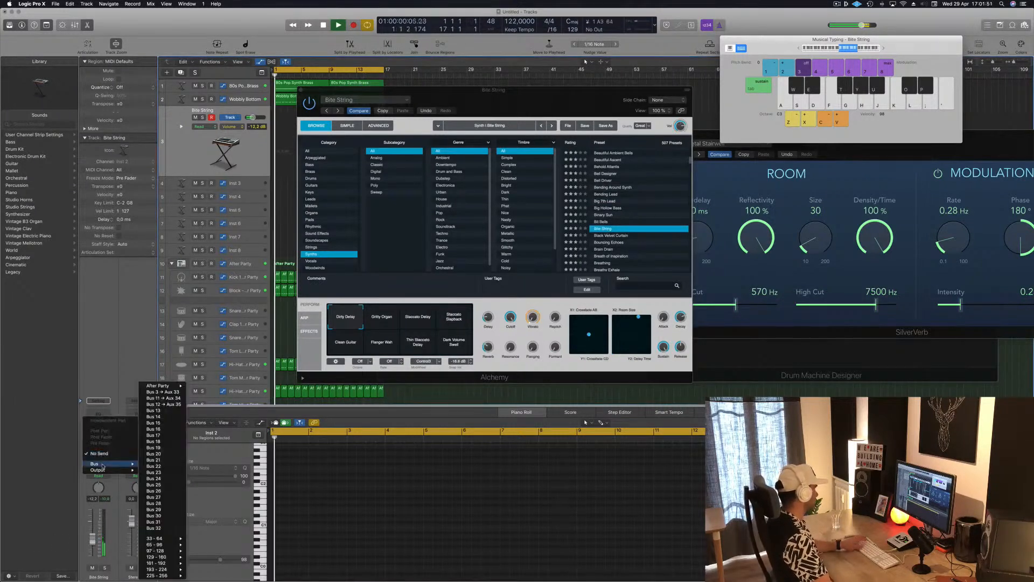
left_click(162, 410)
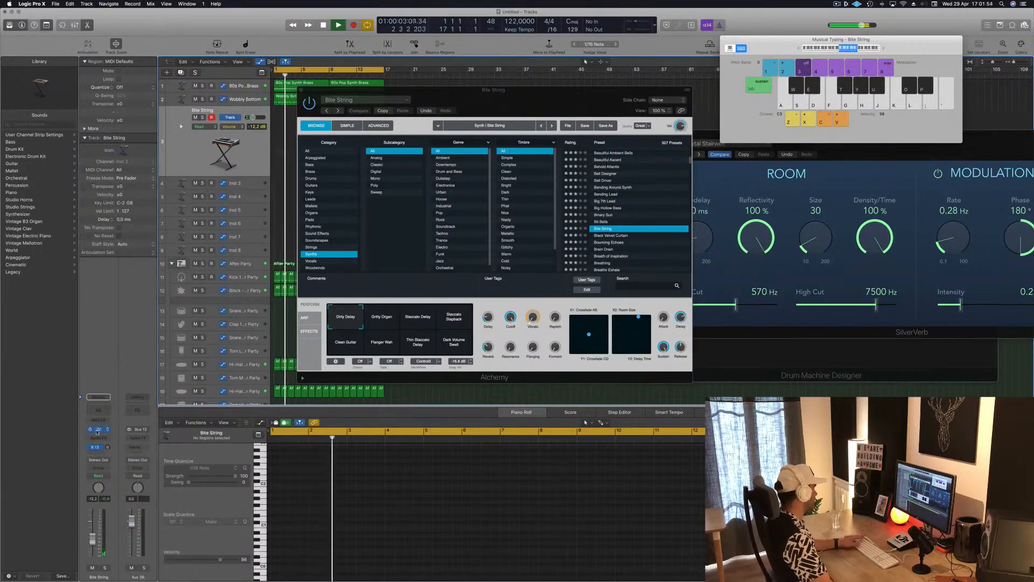
left_click(138, 438)
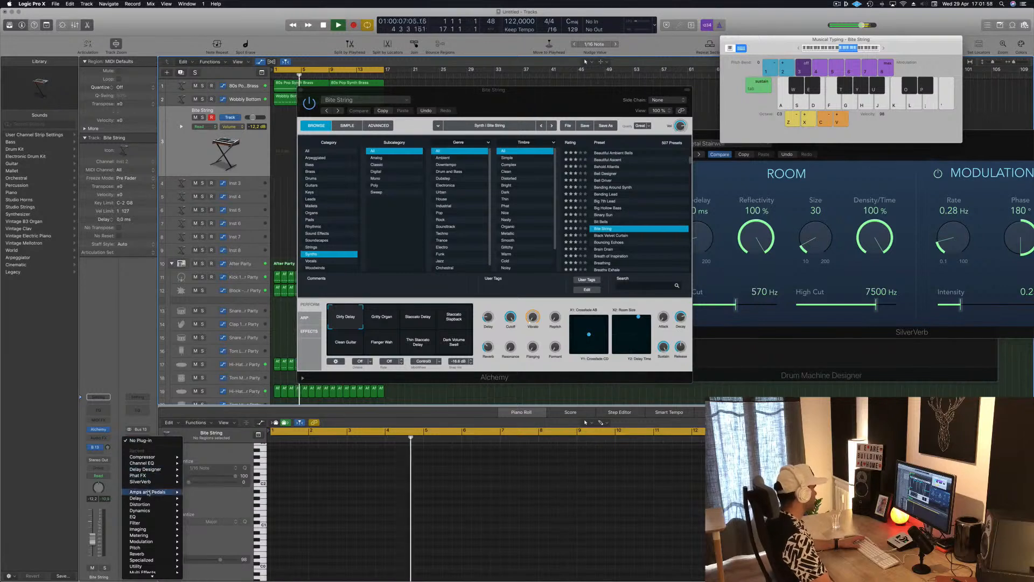
mouse_move(165, 512)
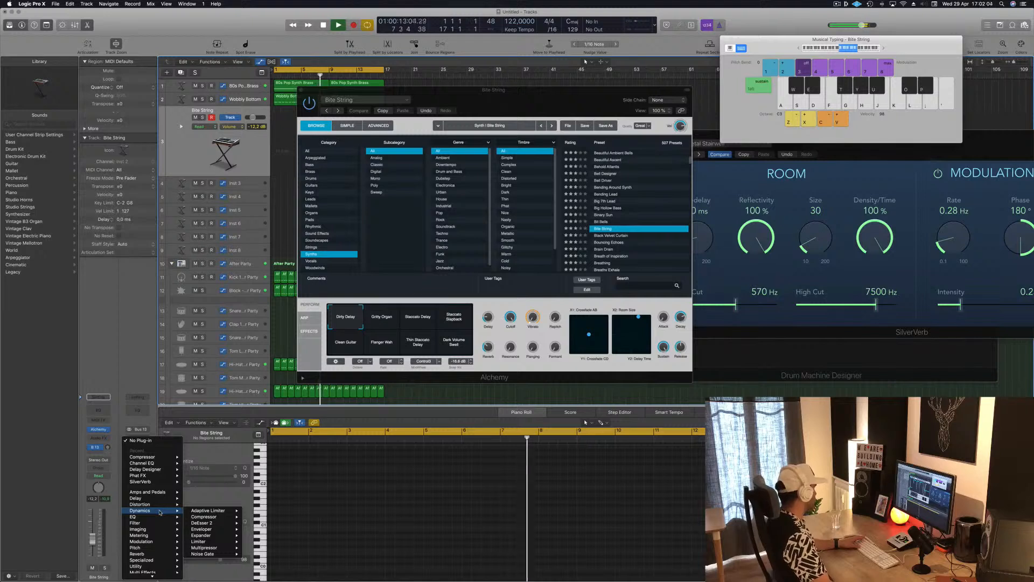
mouse_move(161, 553)
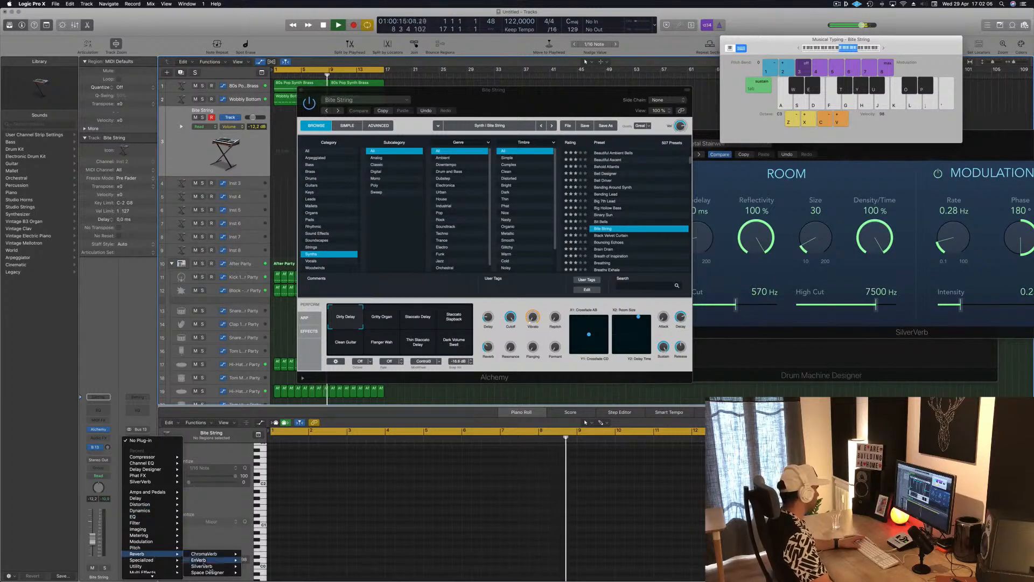
left_click(253, 567)
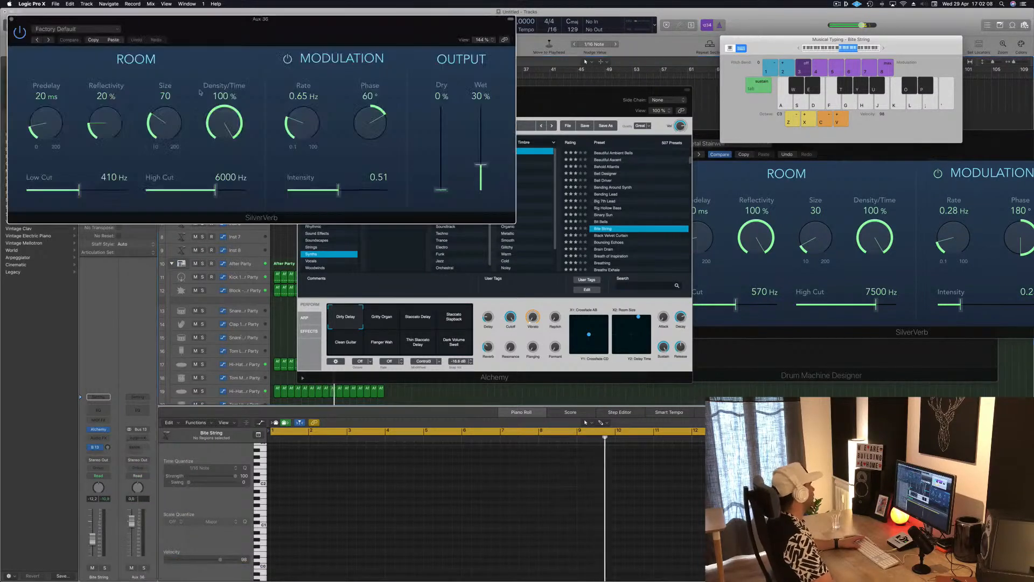
Step: Load the saved "grandiose" preset in SilverVerb and close its window
left_click(76, 28)
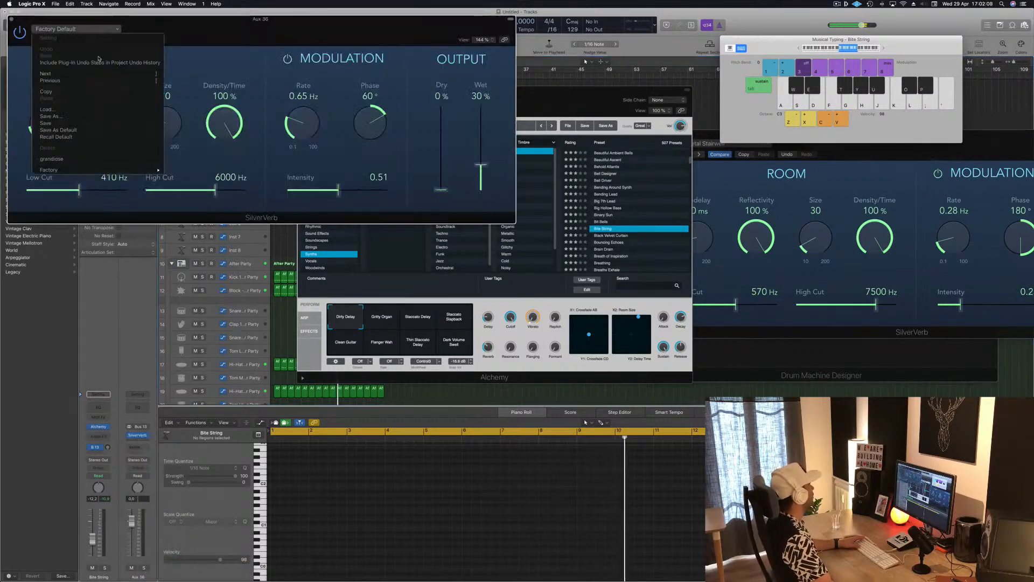
left_click(96, 158)
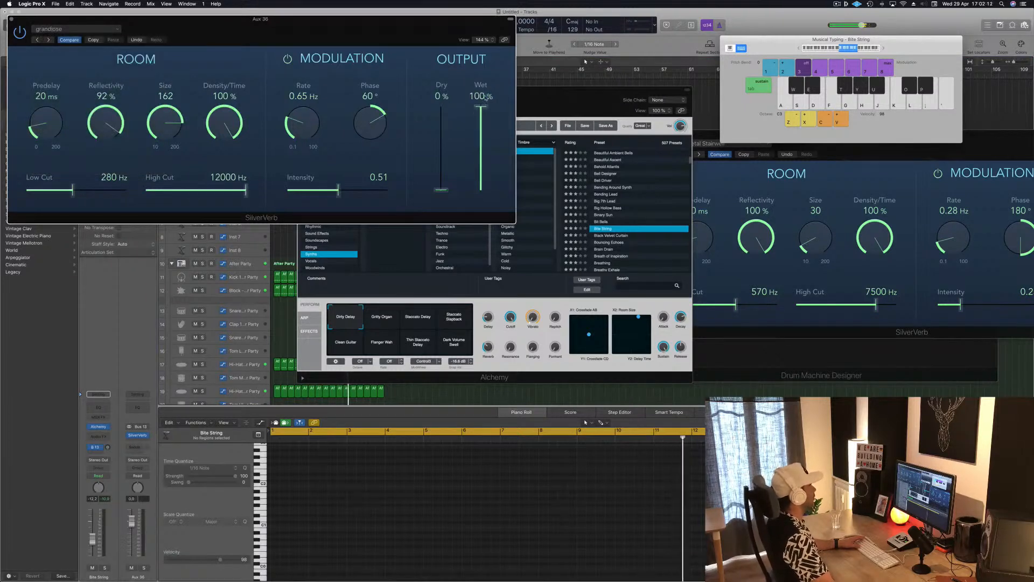
left_click_drag(378, 26, 511, 29)
left_click(144, 21)
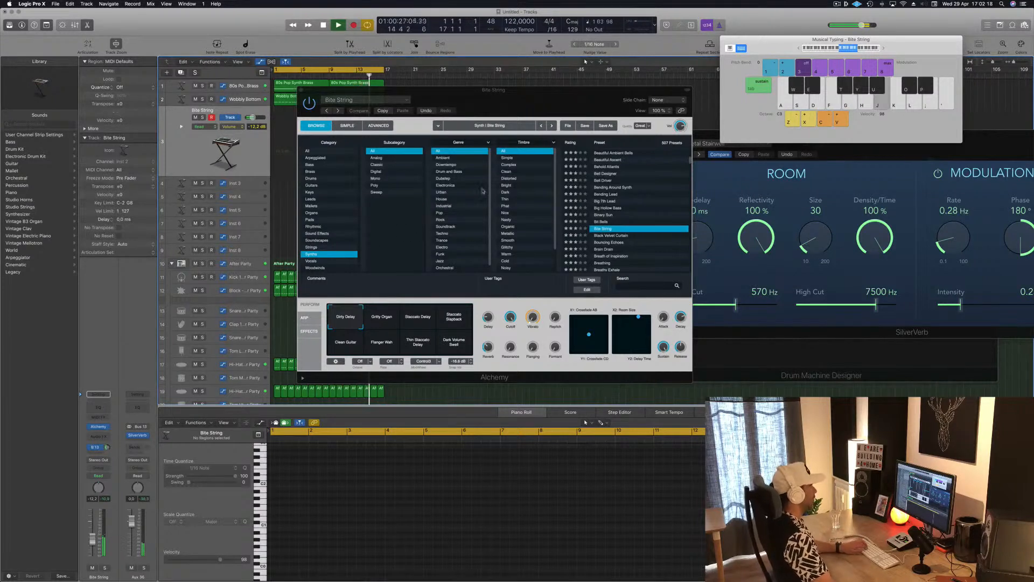
Step: Move the Alchemy window clear of the arrangement and raise the Musical Typing keyboard by one octave to C4
left_click_drag(638, 92, 687, 112)
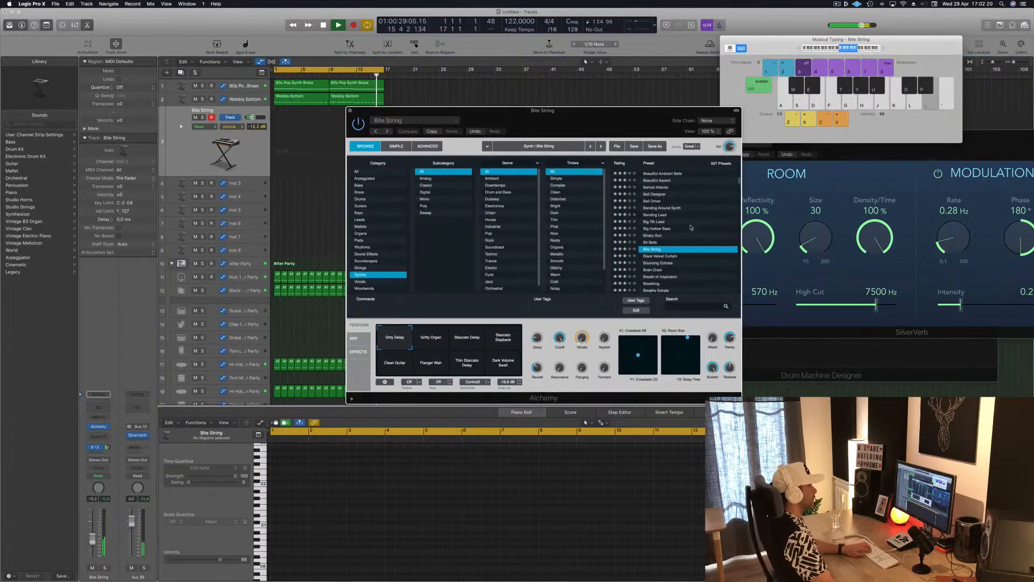
left_click(883, 49)
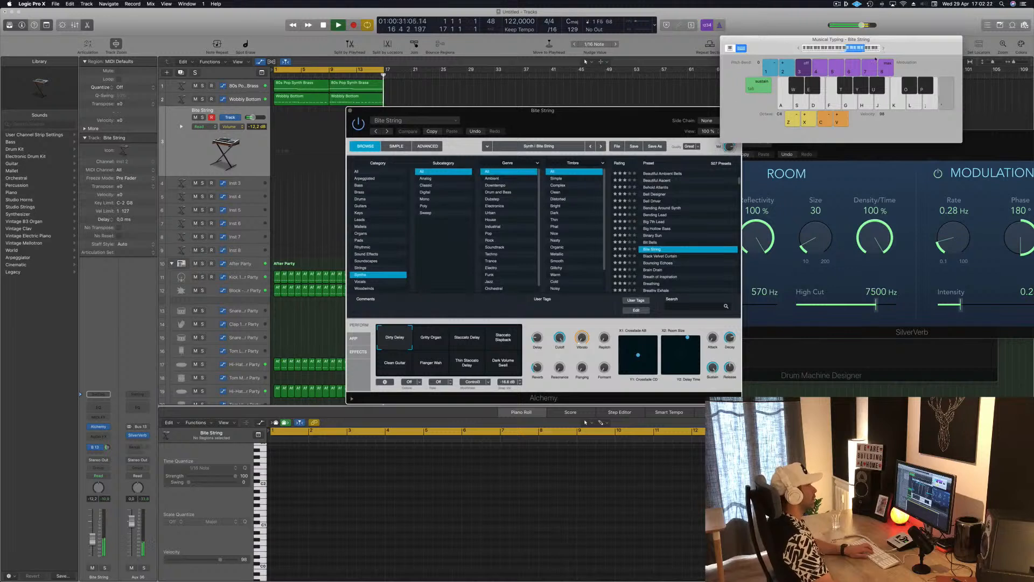
Step: Audition the Bouncing Echoes and Brain Drain synth presets in Alchemy, lowering the track volume to about -22.5 dB
scroll(654, 256, "down", 1)
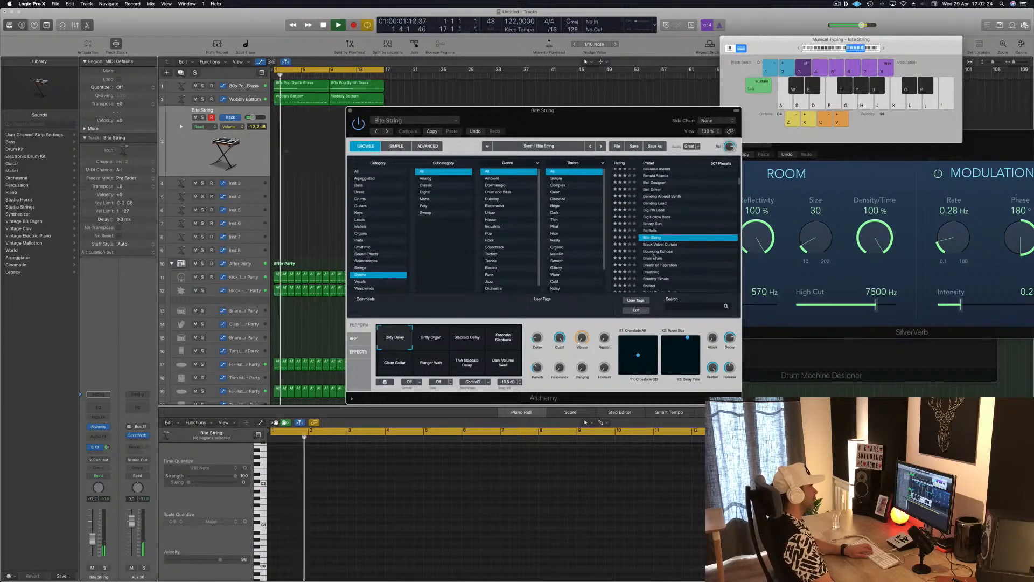
left_click(654, 252)
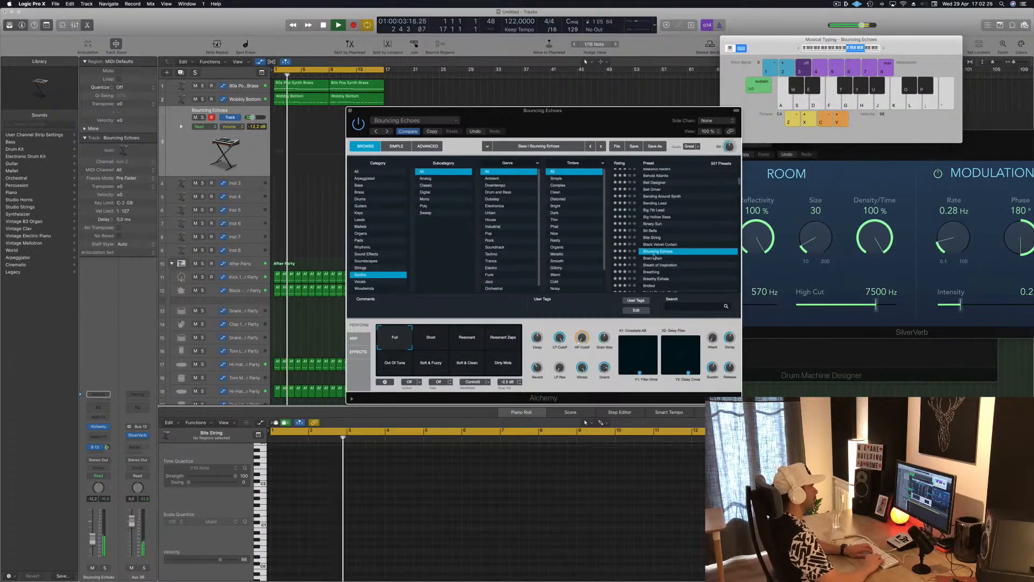
left_click(654, 257)
scroll(654, 258, "down", 2)
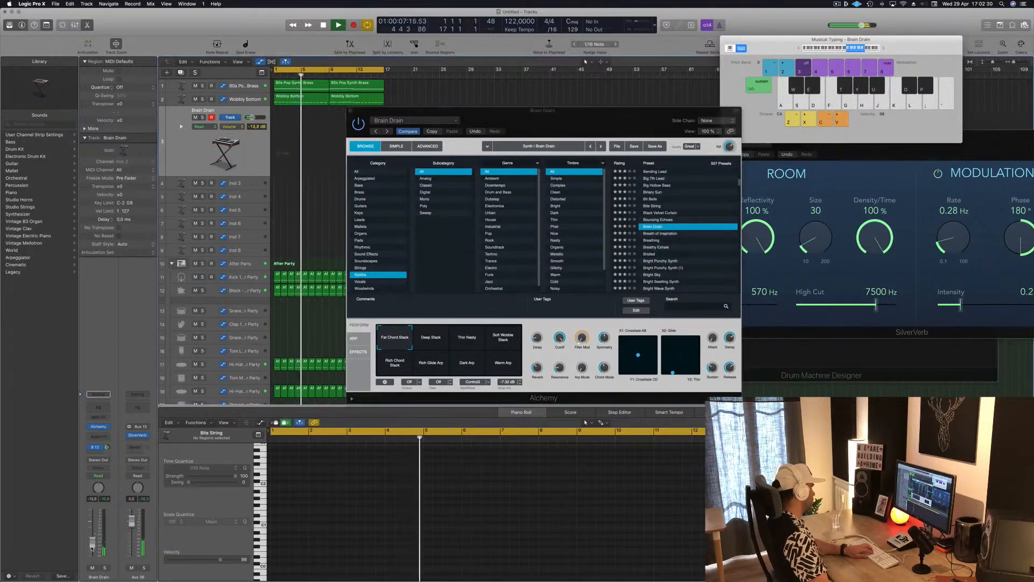
key("l")
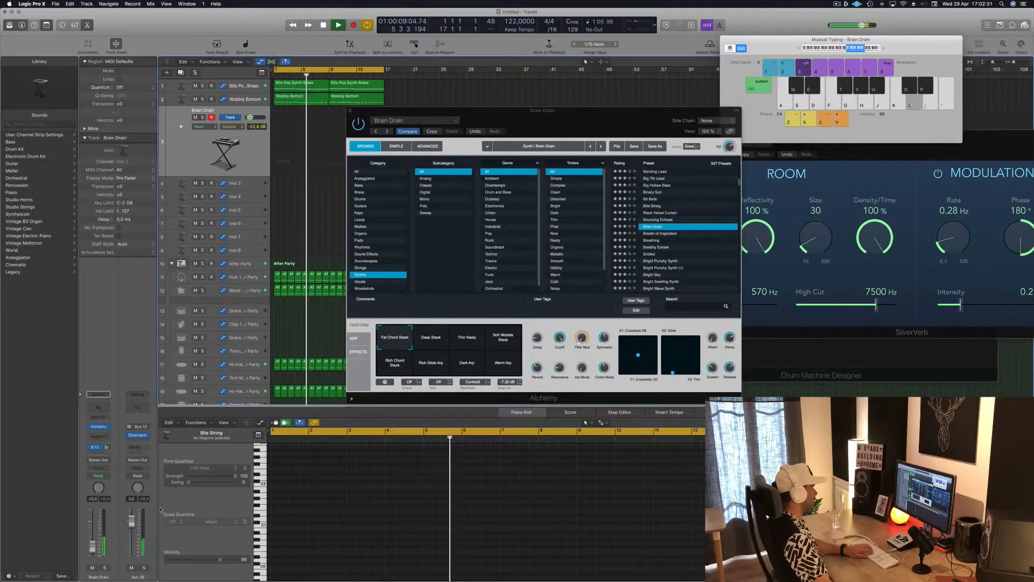
Step: Audition the Breathing preset with its Ambient Noise Sweep Pad, Bright Shimmer Pad, Thin Fluttering Pad and Thin Grainy Pad variations
left_click(654, 240)
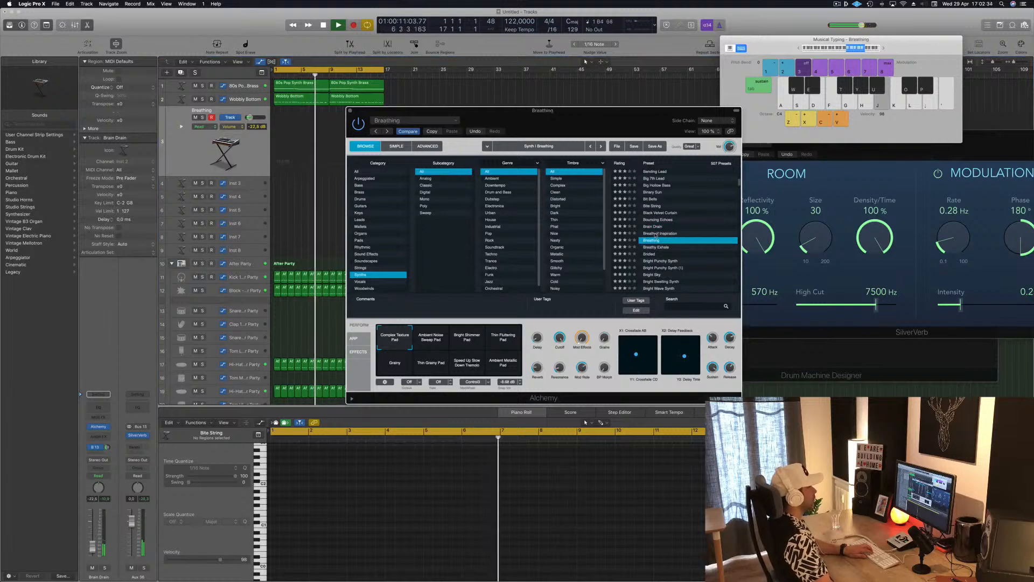
key("f")
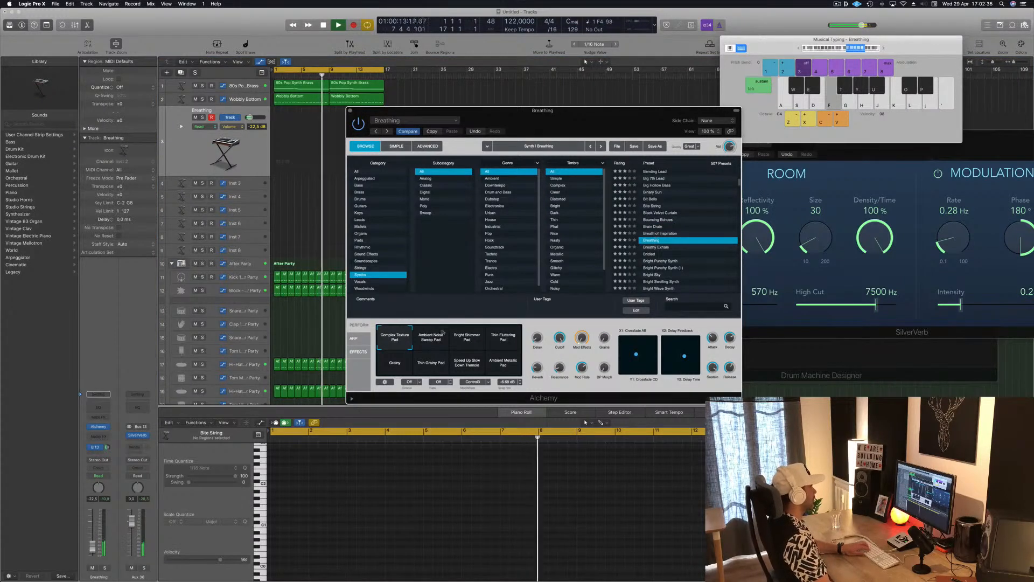
left_click(436, 337)
key("h")
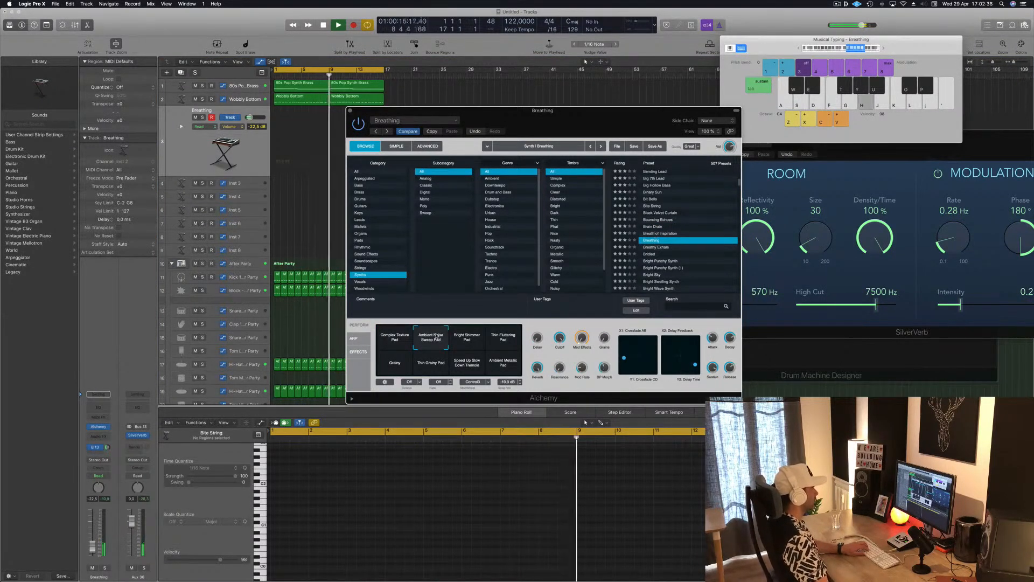
key("k")
left_click(455, 340)
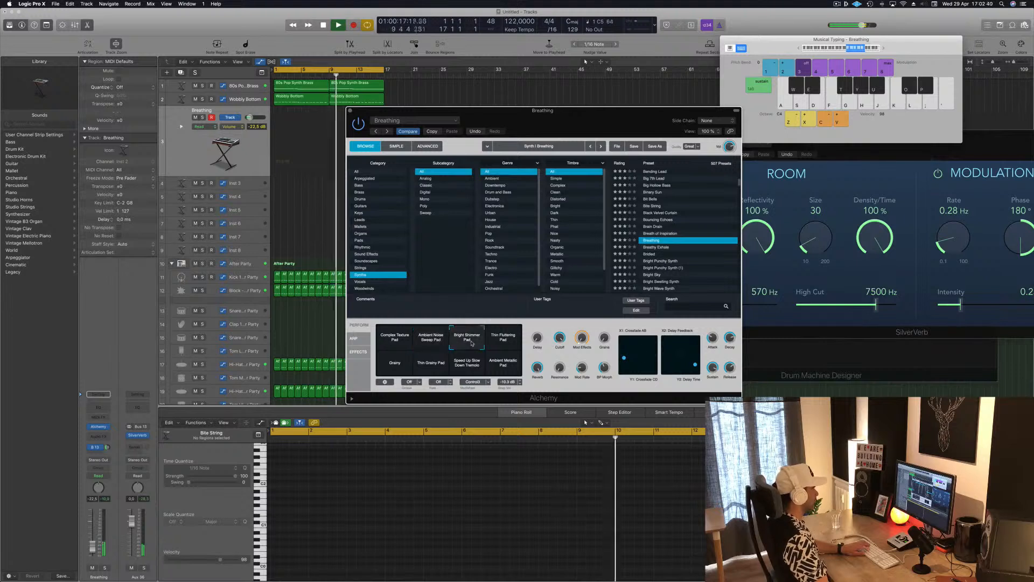
left_click(510, 343)
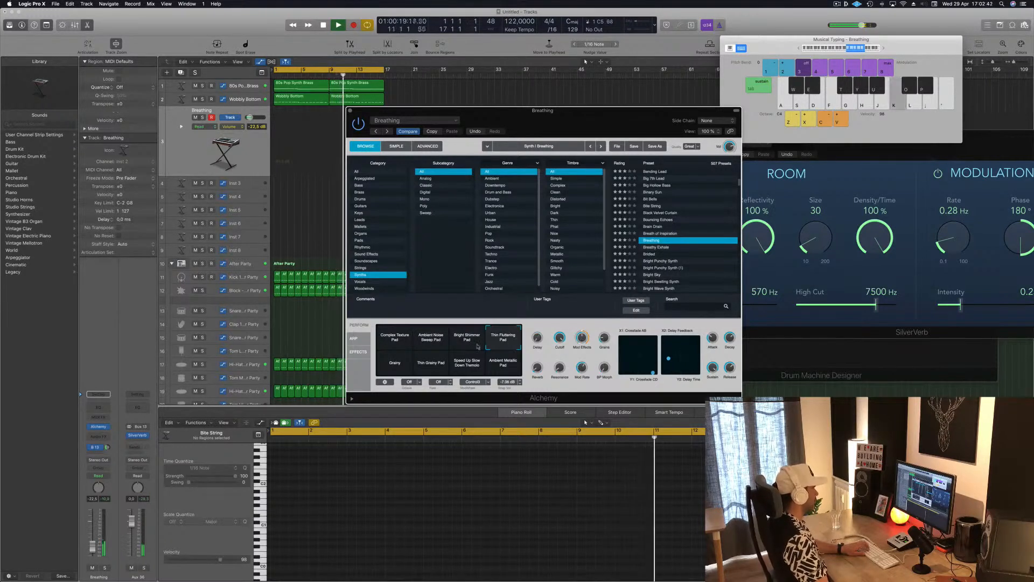
left_click(432, 364)
key("k")
Step: Try the Bridled and Charm presets from the Alchemy synth list
scroll(653, 249, "down", 3)
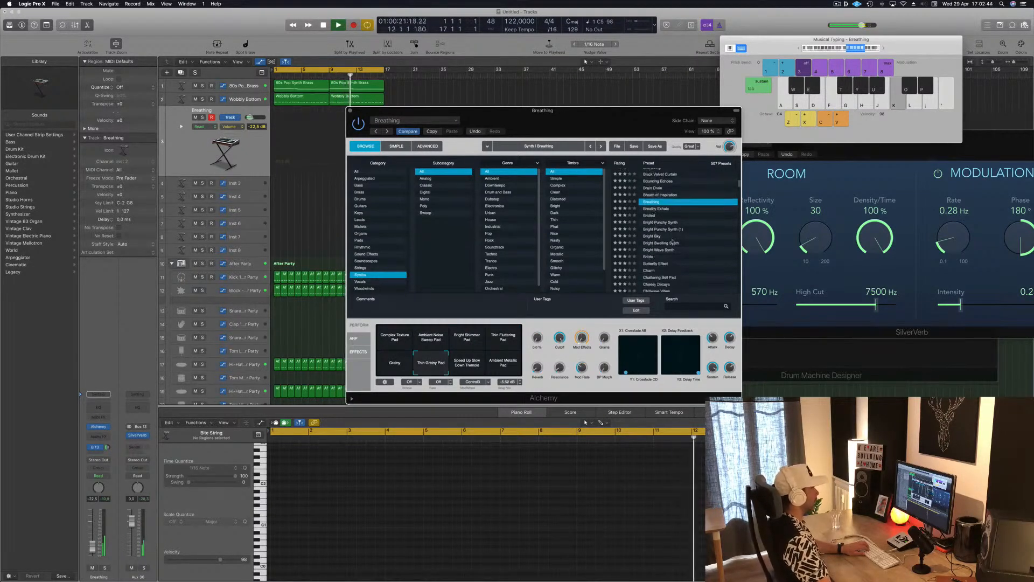
left_click(653, 215)
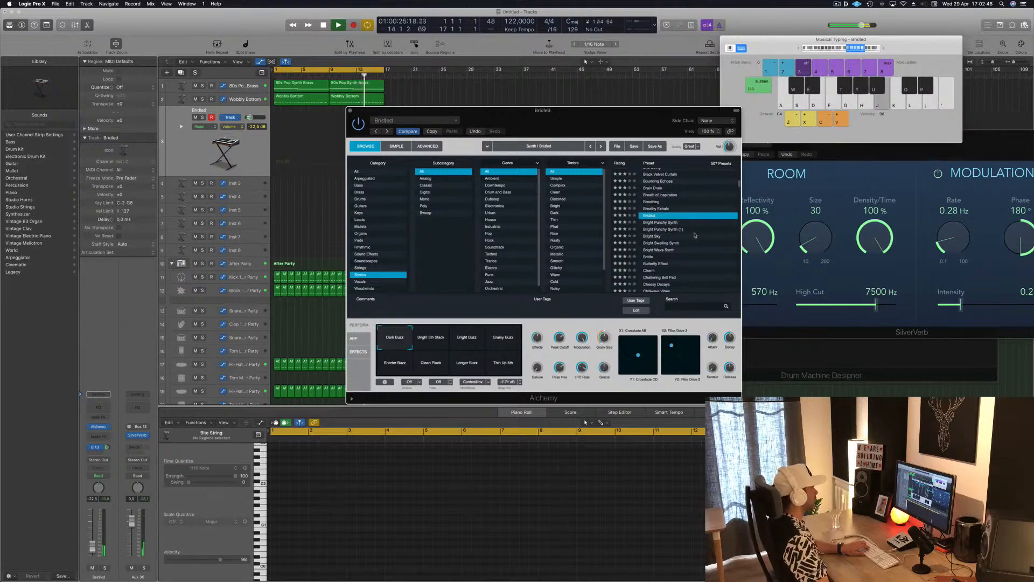
scroll(694, 235, "down", 2)
left_click(653, 241)
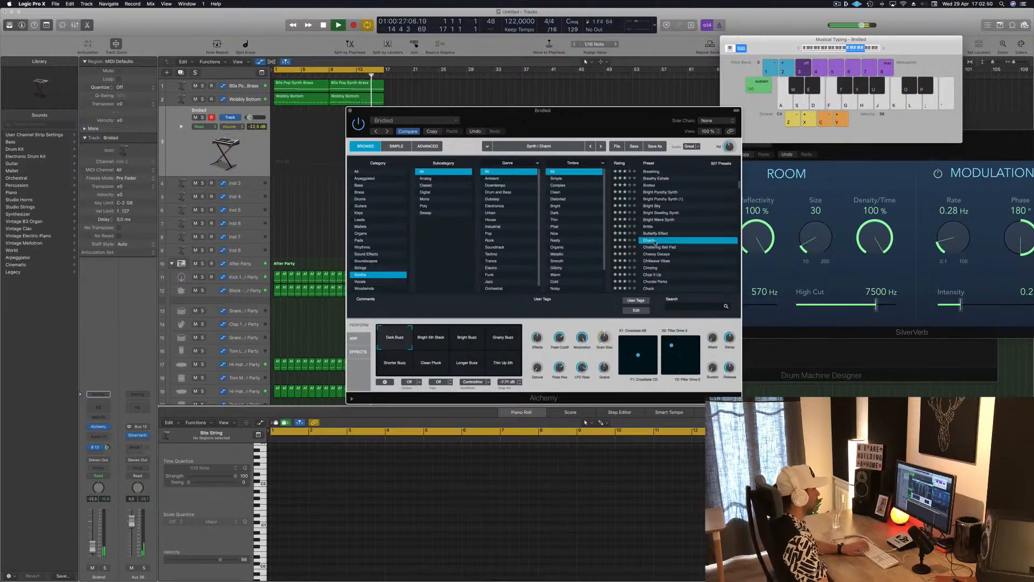
Step: Load the Chillwave Vibes preset and set its track volume to about -7.4 dB
scroll(571, 235, "down", 1)
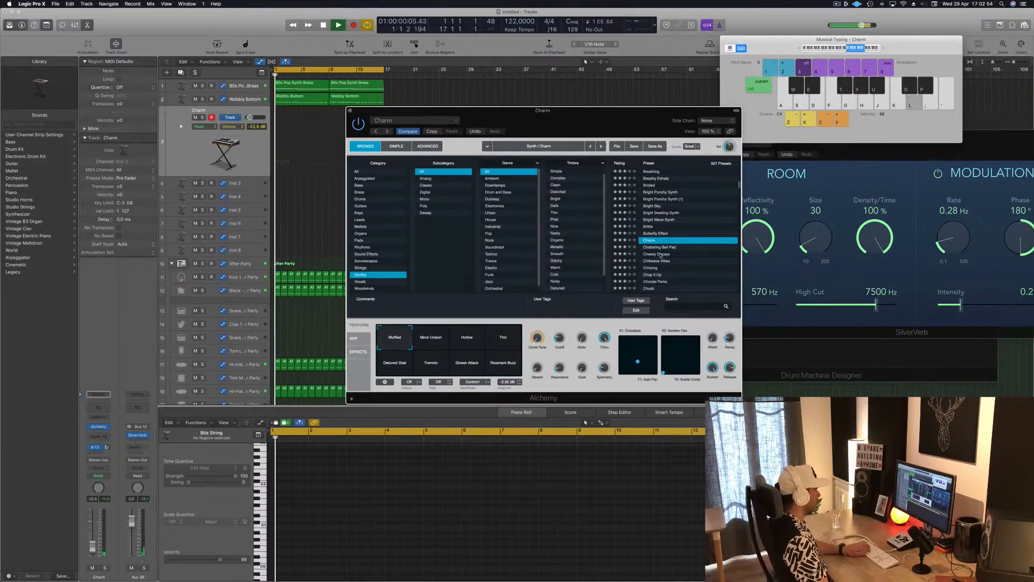
scroll(668, 250, "down", 4)
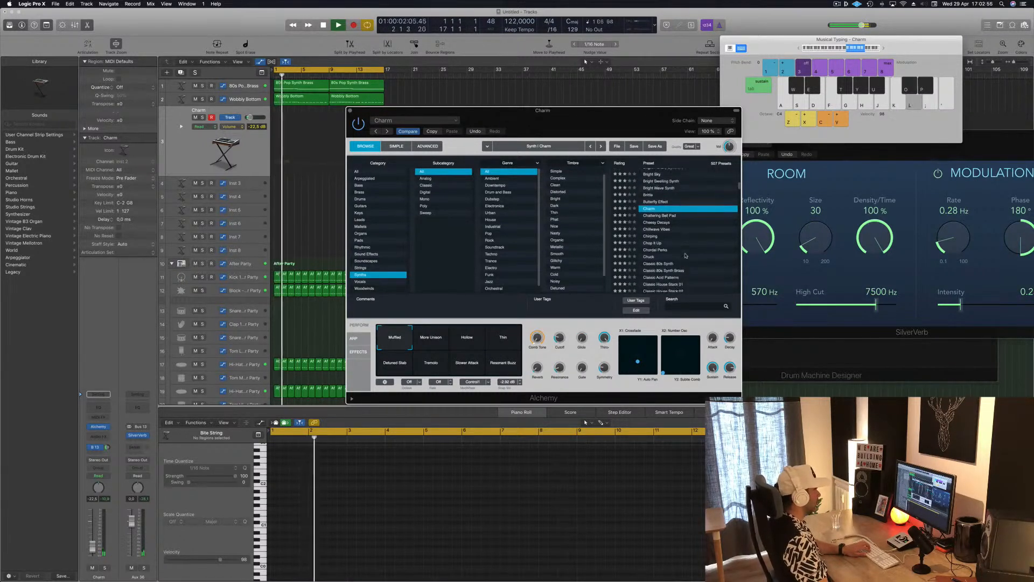
left_click(662, 230)
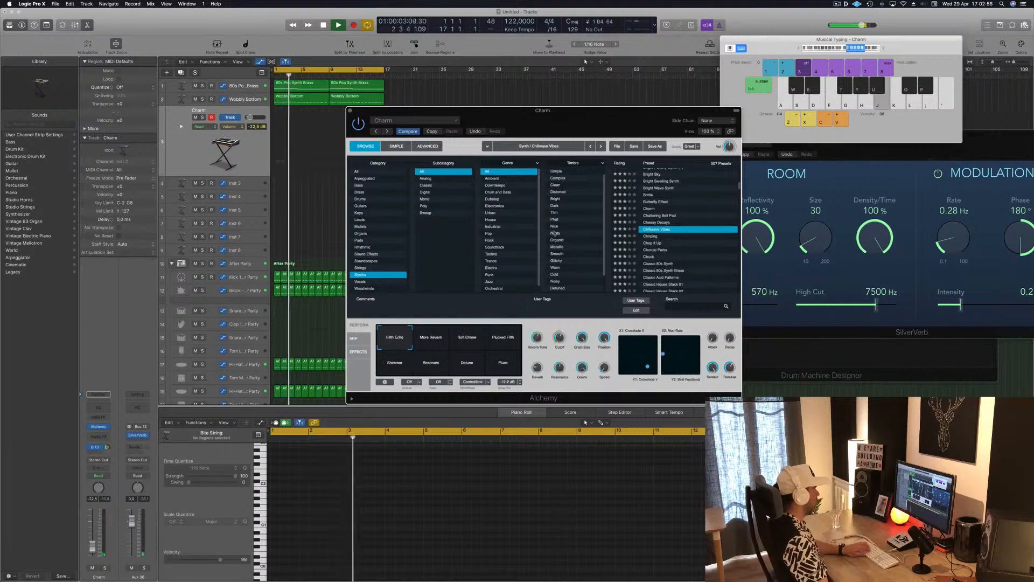
left_click_drag(93, 553, 92, 533)
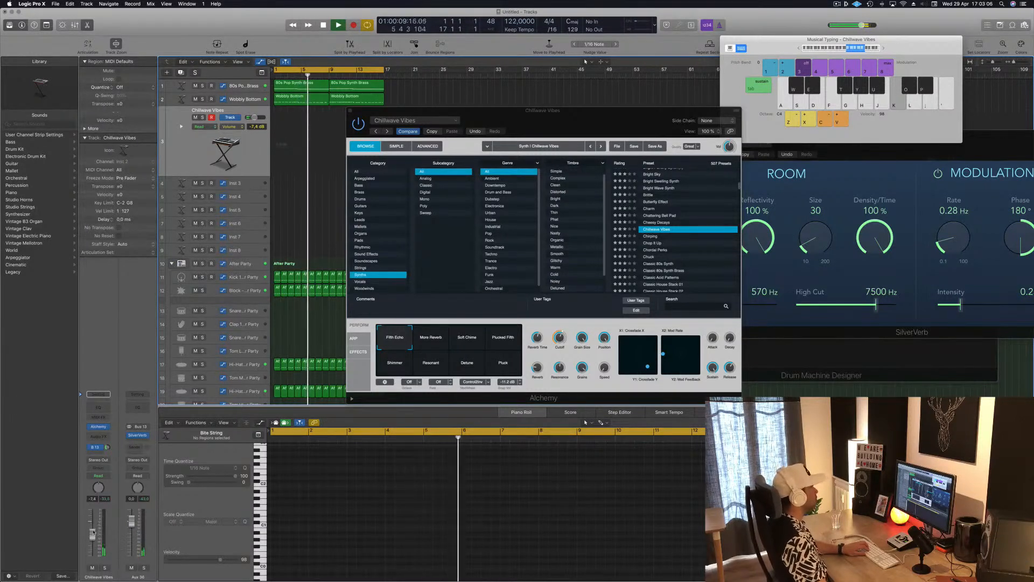
Step: Play a few test notes with Chillwave Vibes and move the Alchemy window clear of the arrangement regions
key("h")
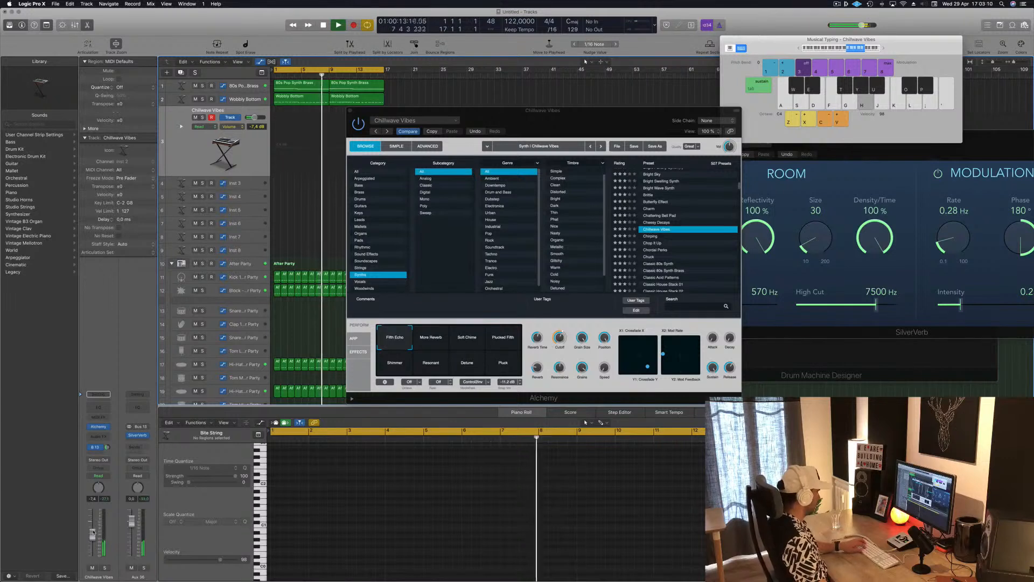
key("a")
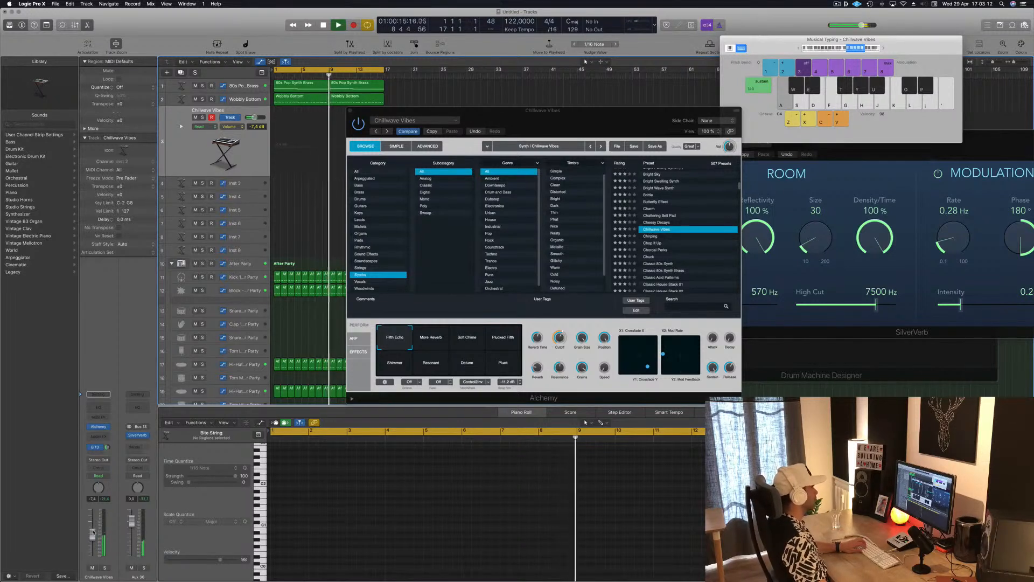
key("h")
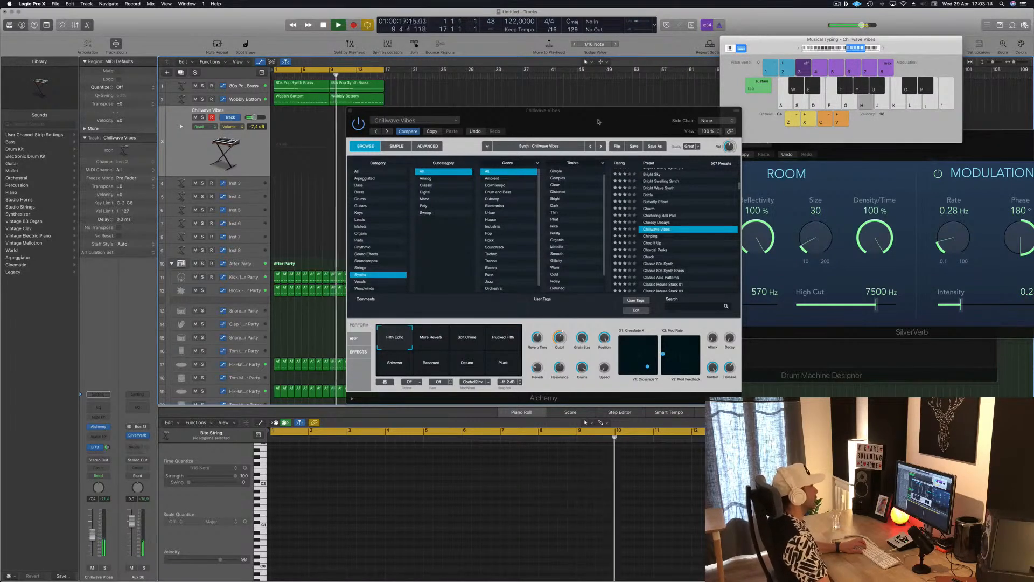
left_click_drag(599, 122, 708, 108)
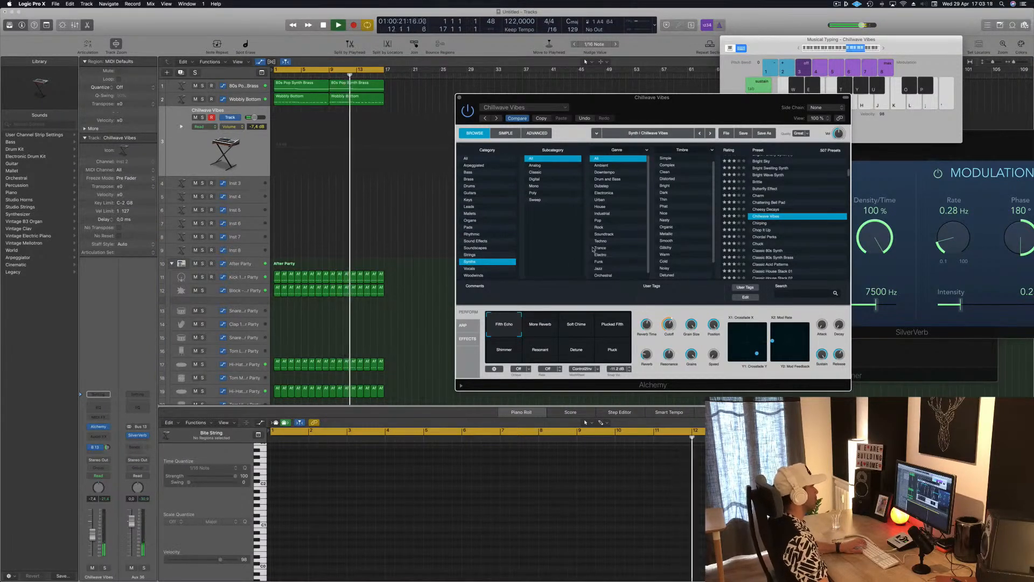
Step: Rehearse a melody alternating between A4 and D5 over the looping beat
key("h")
key("h")
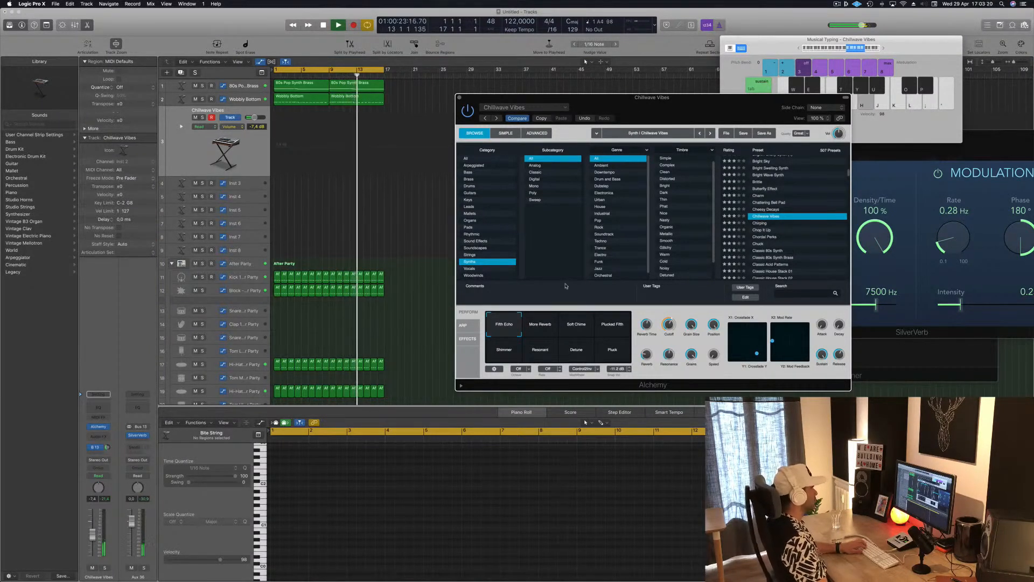
key("h")
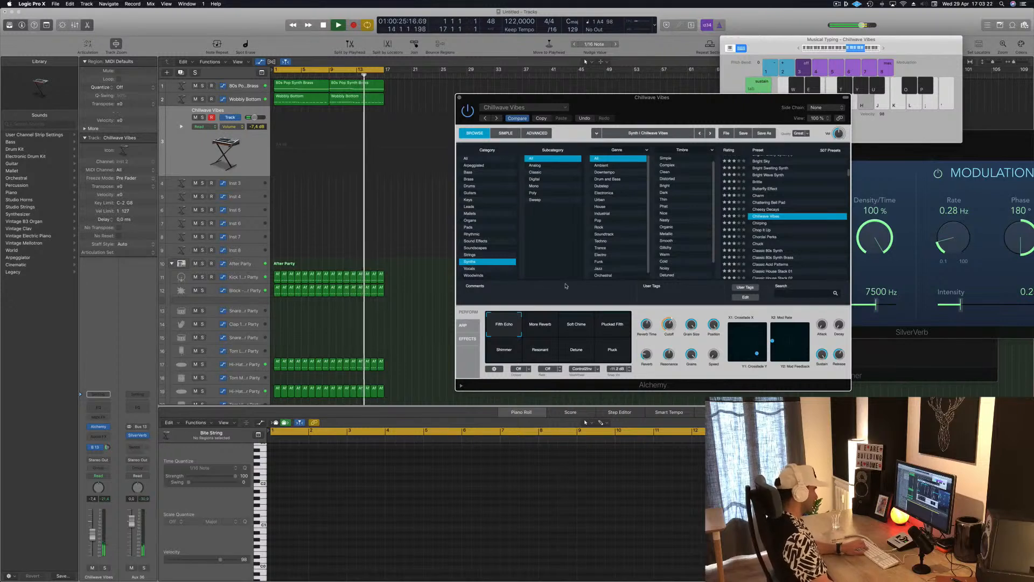
key("l")
key("h")
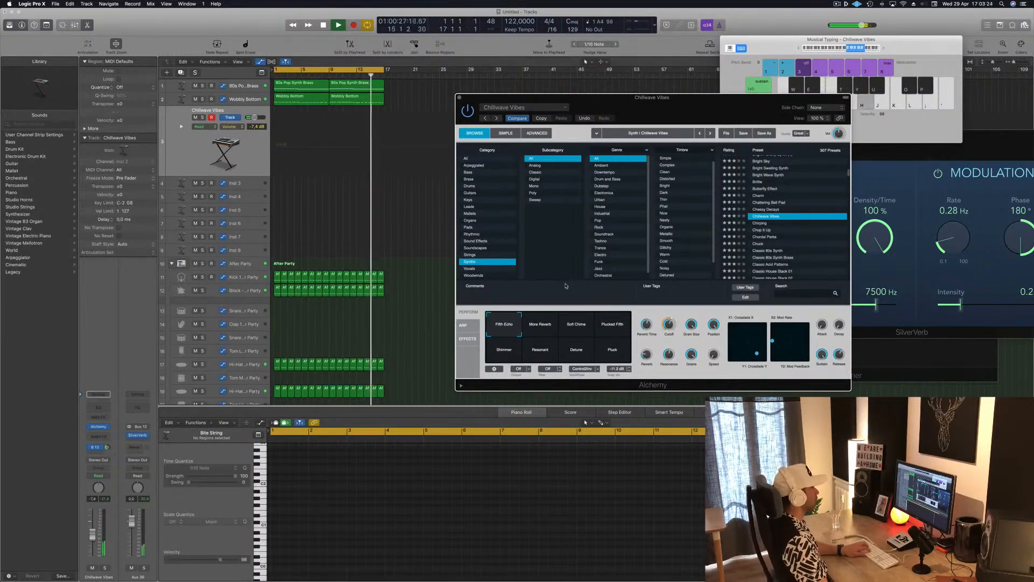
key("h")
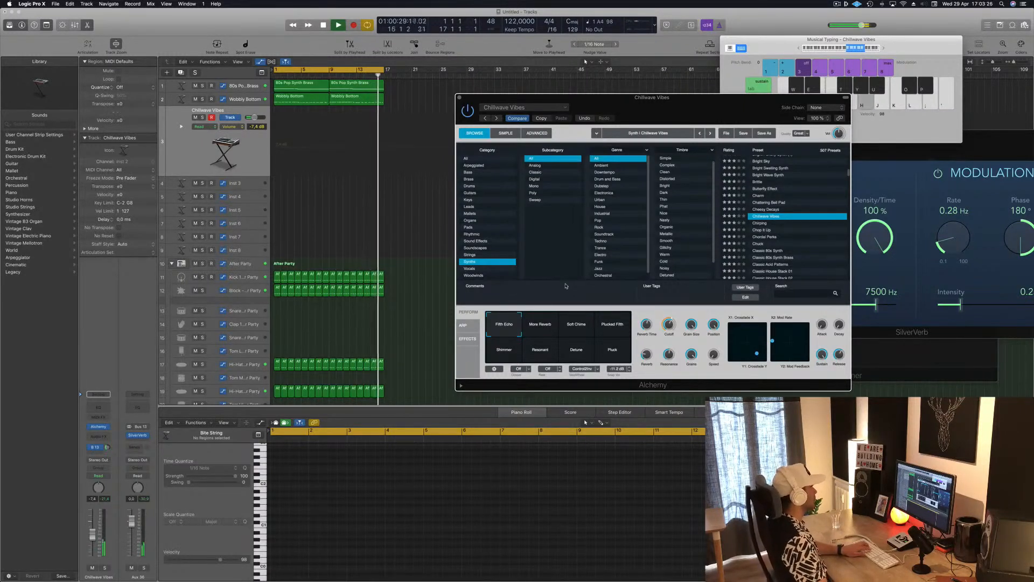
key("l")
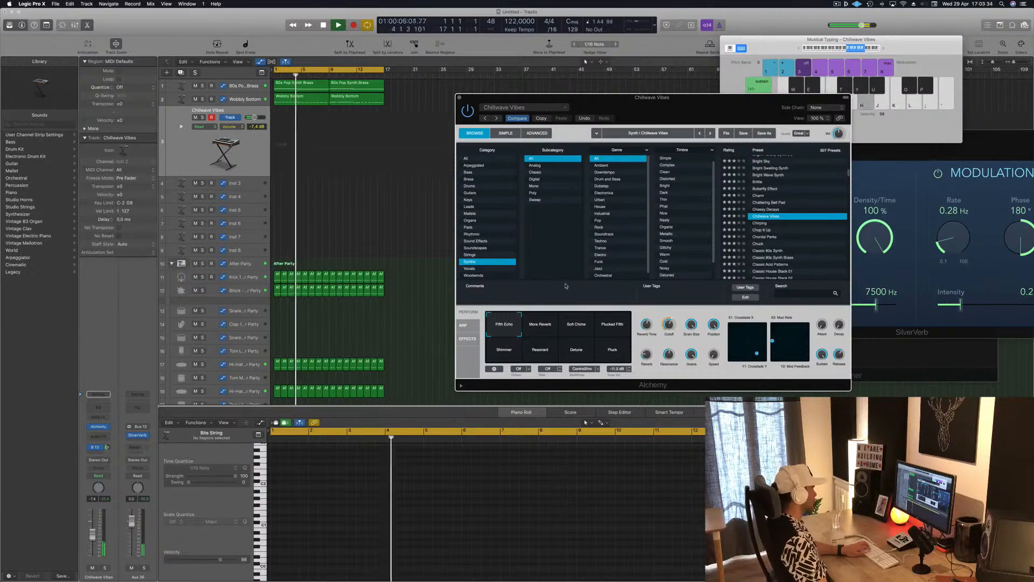
Step: Record a four-note Chillwave Vibes part from bar 9, alternating A4 and D5 once per bar, and stop playback
key("r")
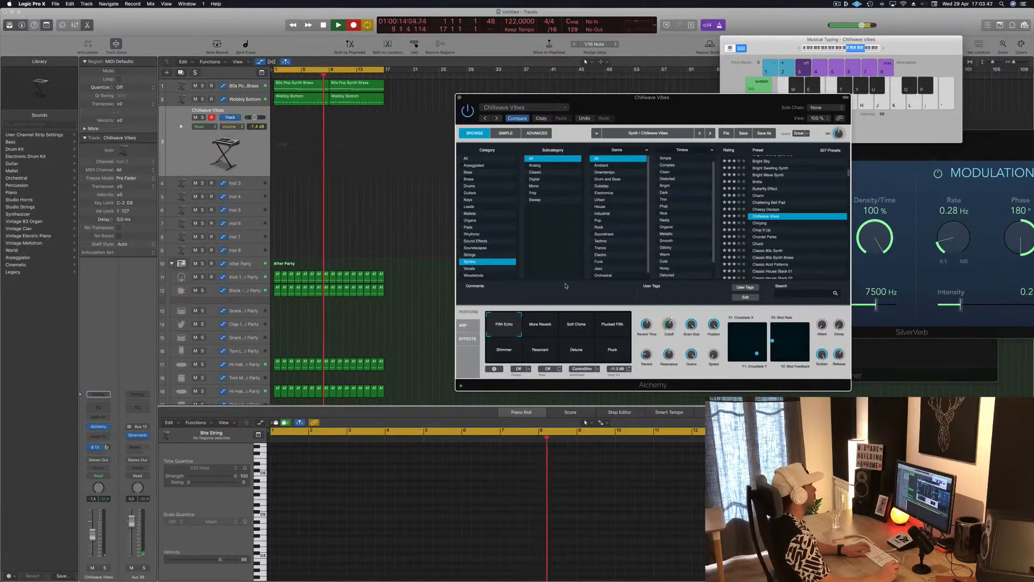
key("h")
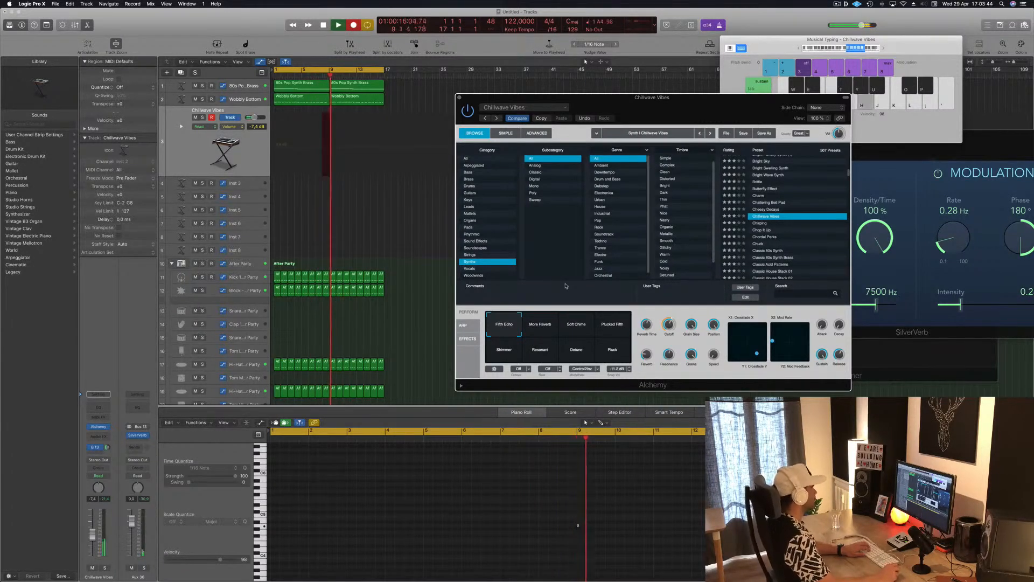
key("l")
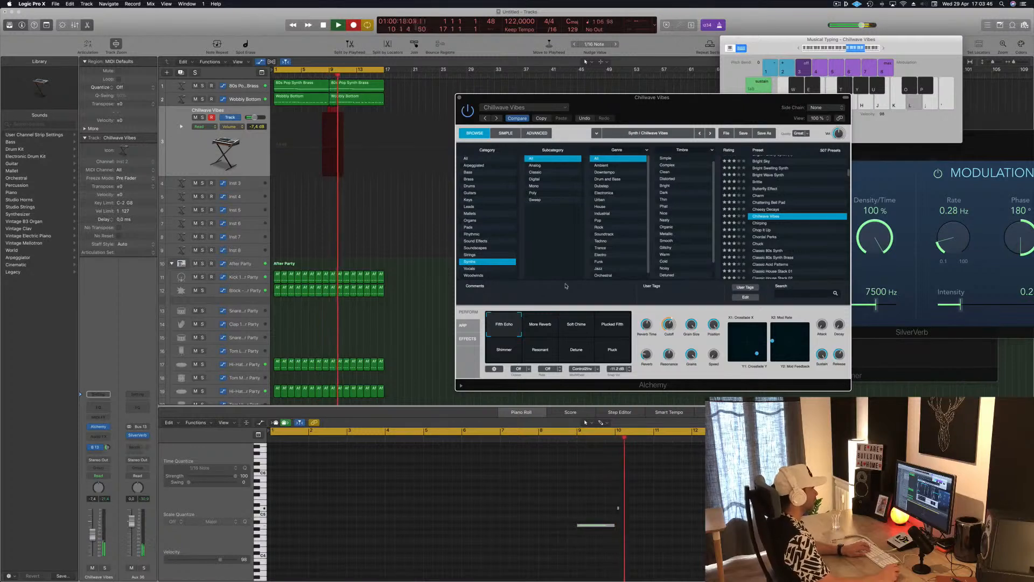
key("h")
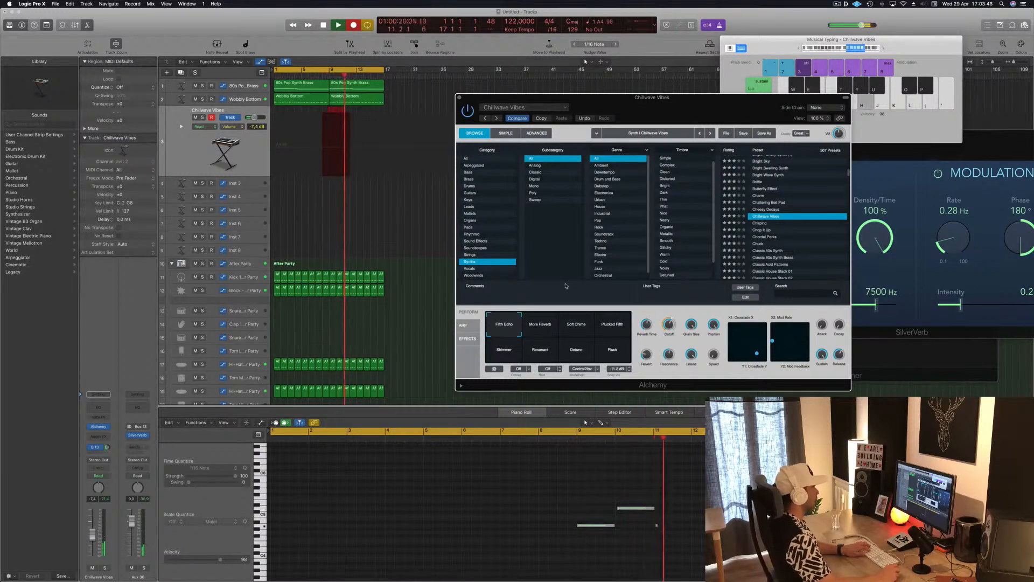
key("l")
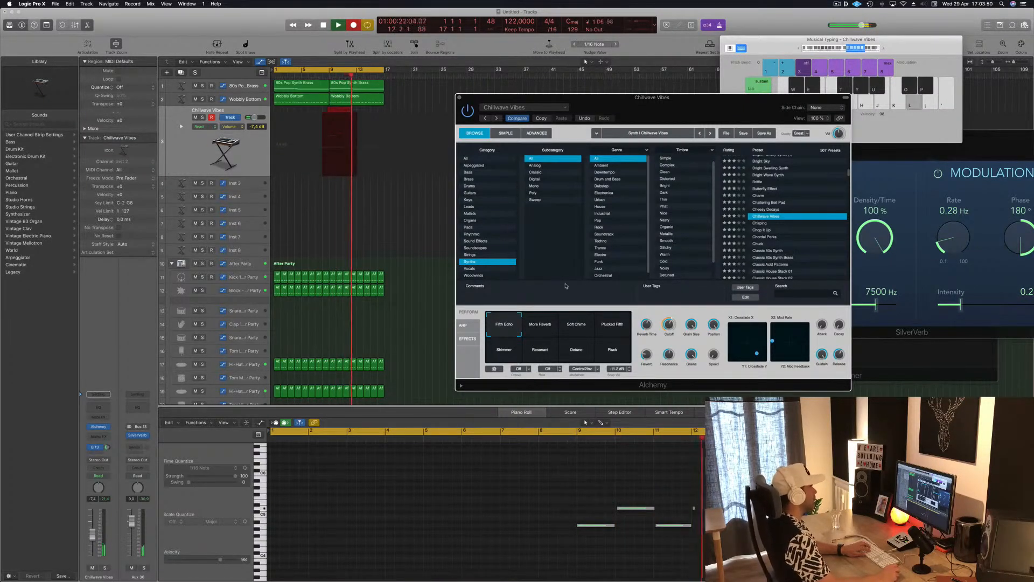
key("space")
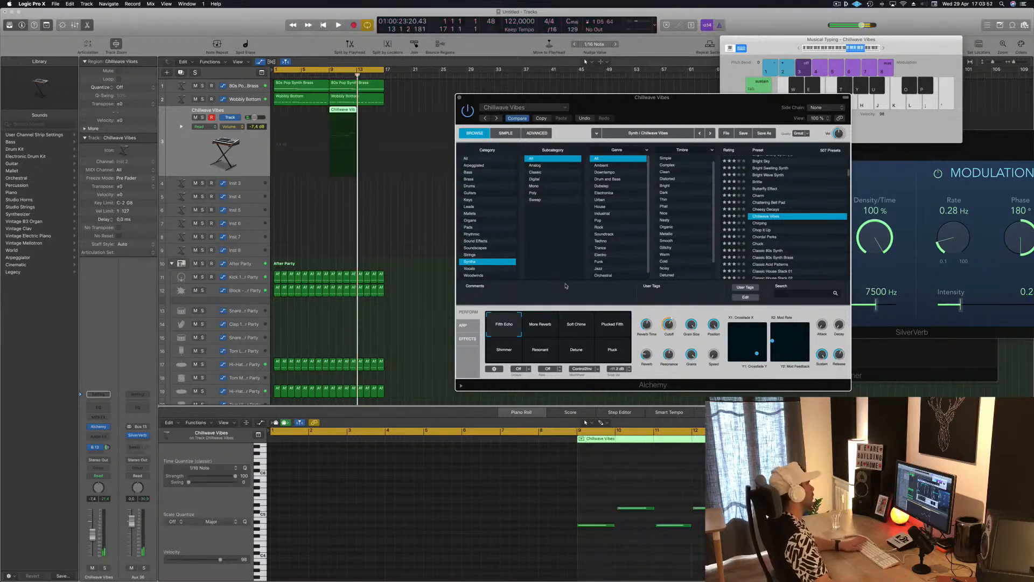
Step: Move the recorded Chillwave Vibes region to bar 1, select its four notes and play it from the start
left_click_drag(343, 109, 288, 110)
left_click(360, 473)
key("space")
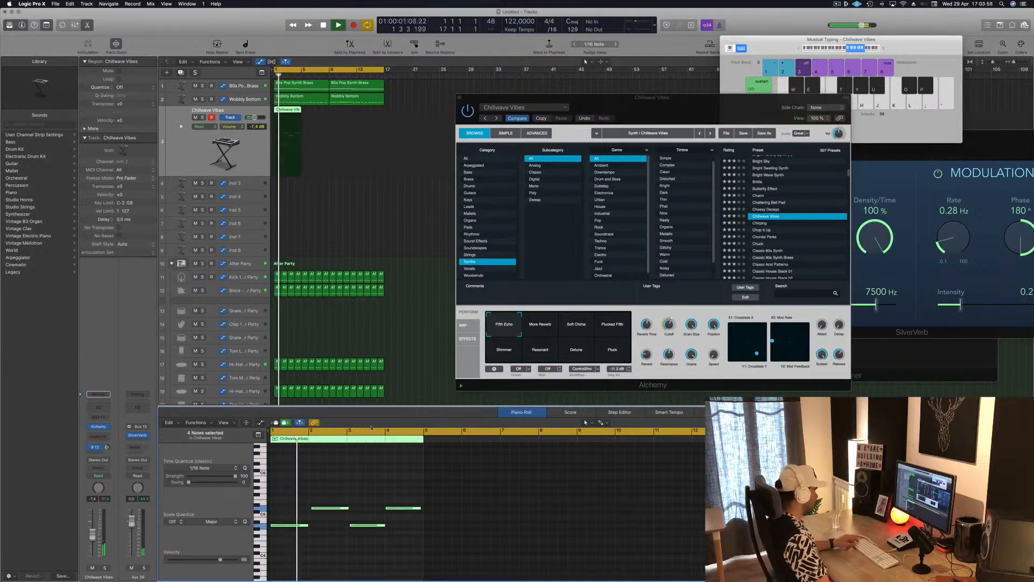
Step: Check the four melody notes against playback and repeat the Chillwave Vibes region until it fills bars 1 to 16
scroll(369, 459, "up", 3)
left_click(328, 495)
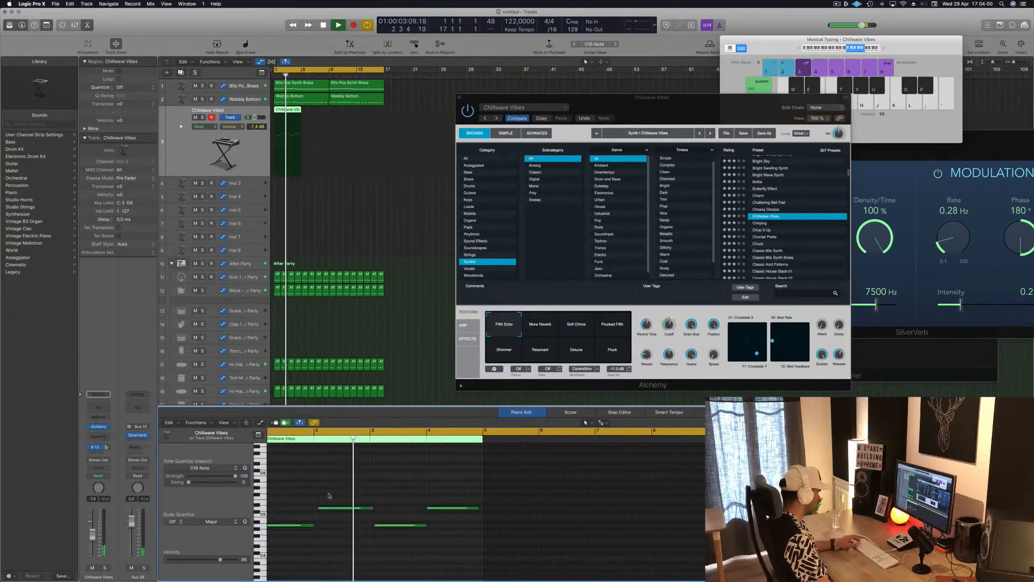
key("space")
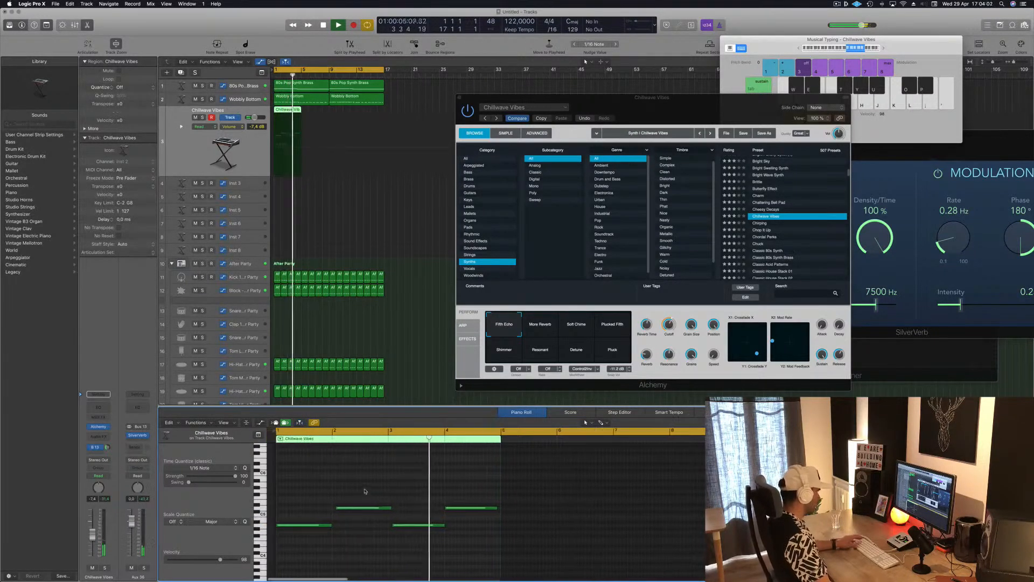
mouse_move(377, 504)
left_mouse_down()
mouse_move(406, 526)
mouse_move(372, 509)
left_mouse_up()
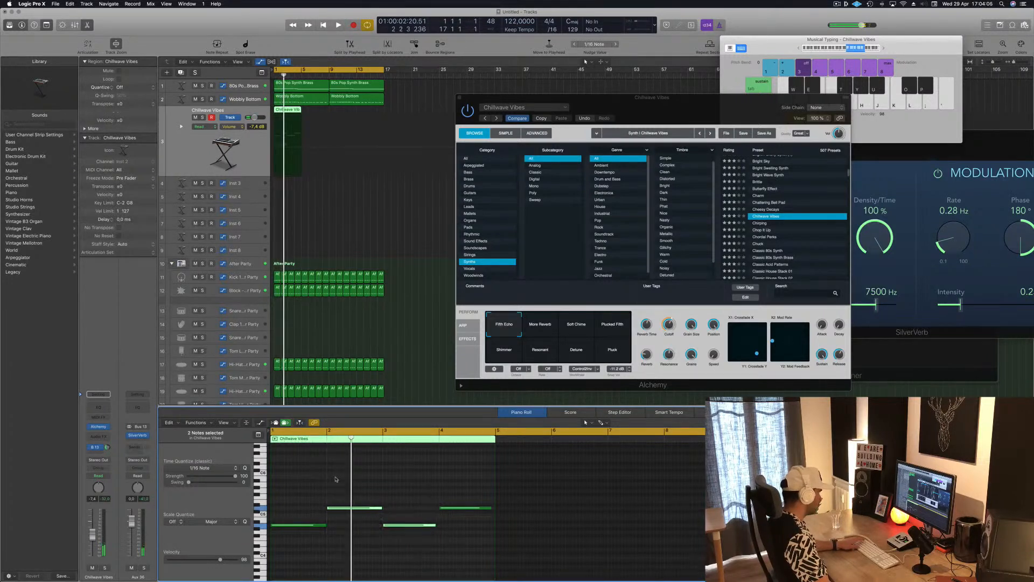
left_click(405, 488)
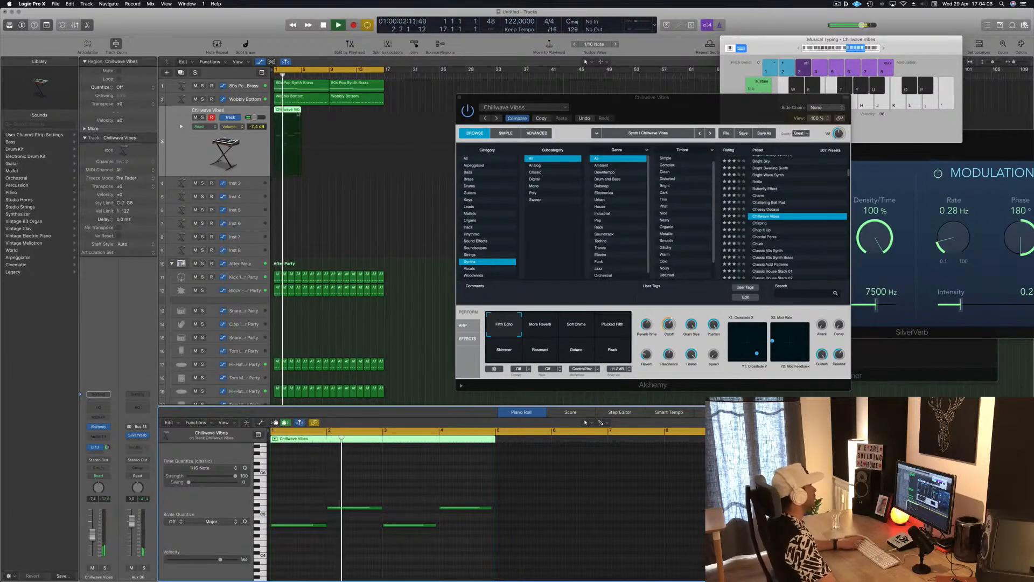
key("super+r")
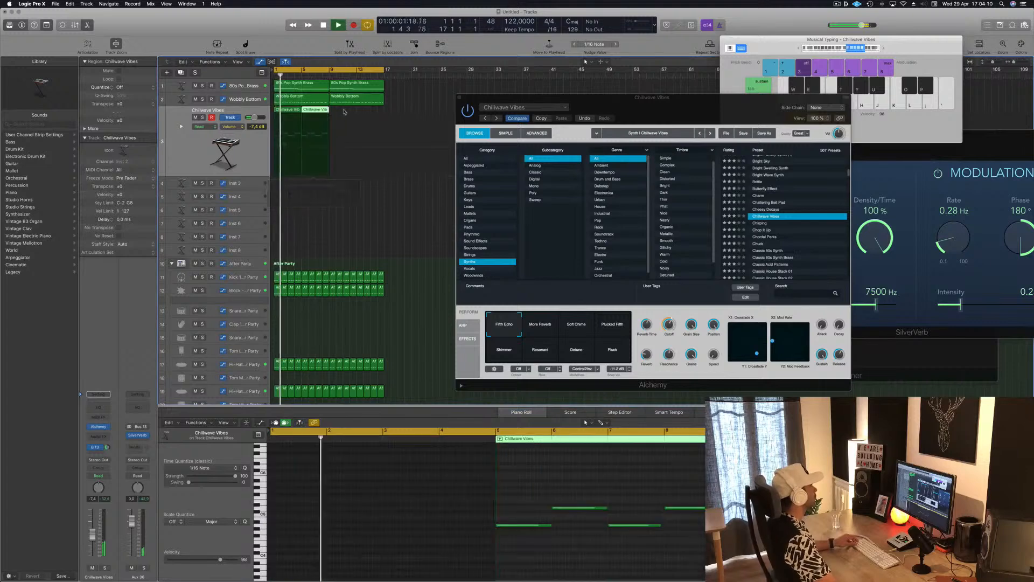
key("super+r")
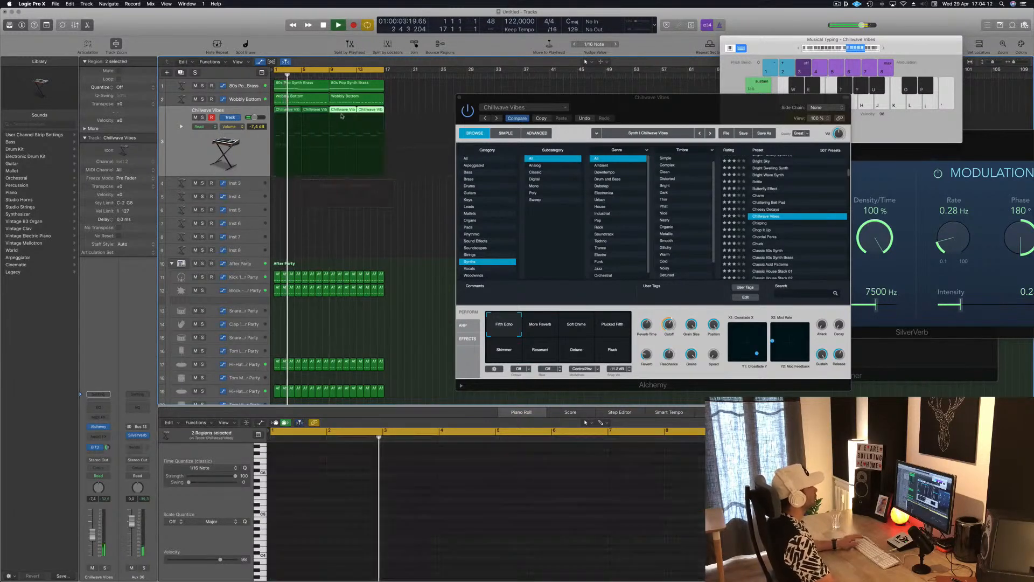
Step: Switch the Chillwave Vibes sound to the More Reverb variation and lower the track's volume to -10.6 dB
left_click_drag(740, 99, 677, 106)
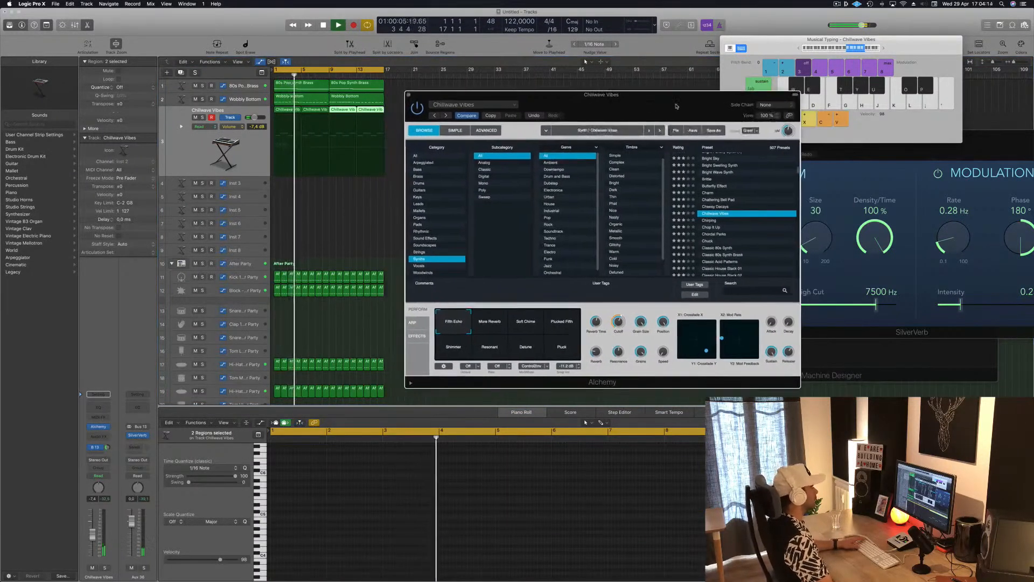
left_click(492, 326)
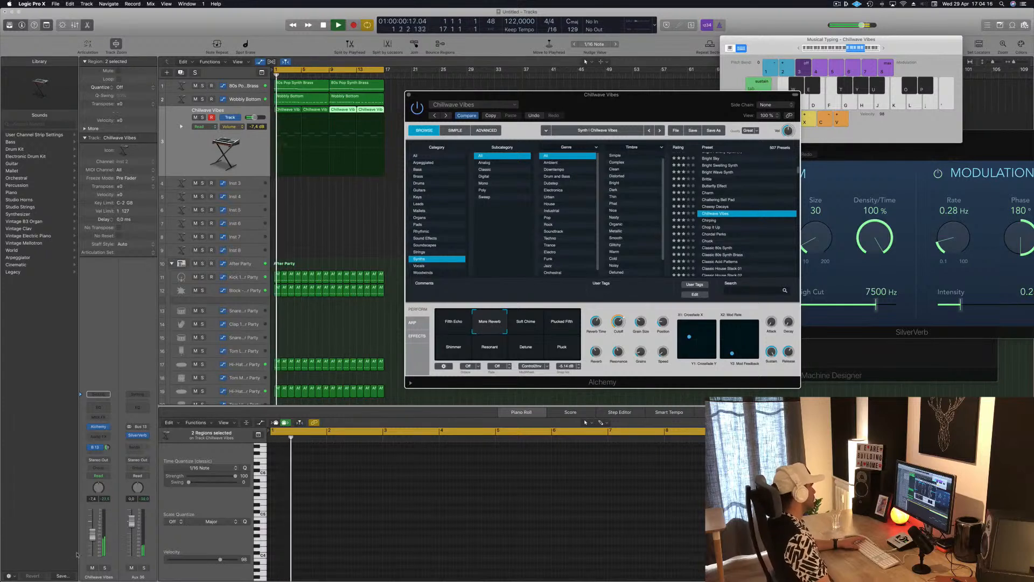
left_click_drag(93, 535, 94, 542)
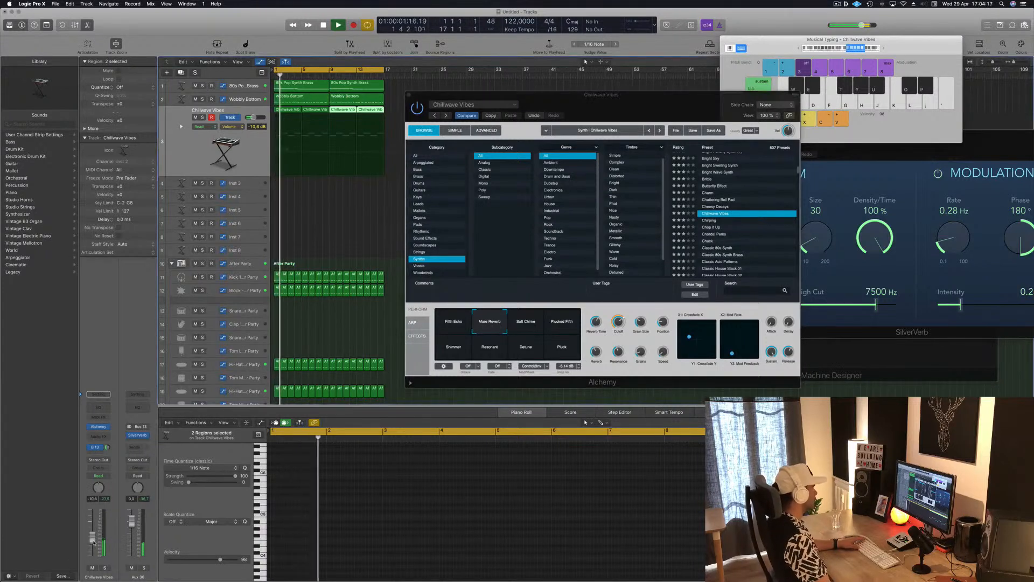
Step: Audition the Soft Chime, Plucked Fifth, Shimmer, Resonant, Detune and Pluck variations of Chillwave Vibes during playback
left_click(521, 325)
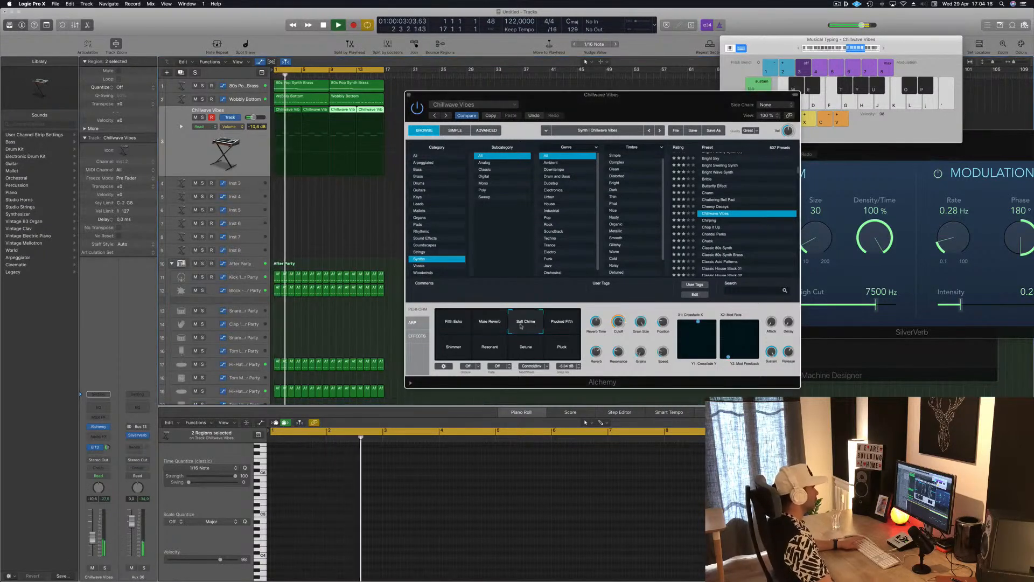
left_click(562, 321)
left_click(454, 350)
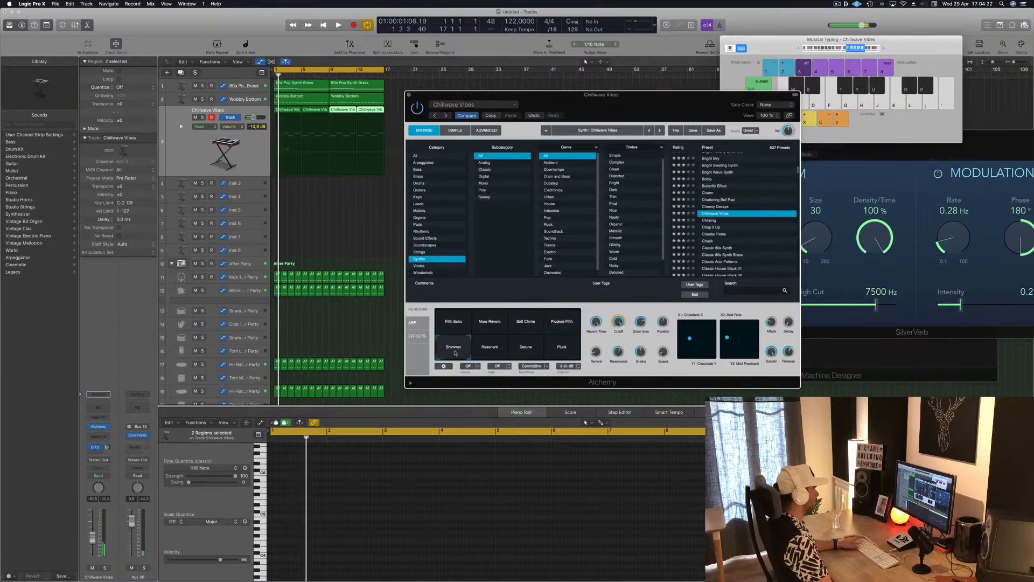
left_click(487, 350)
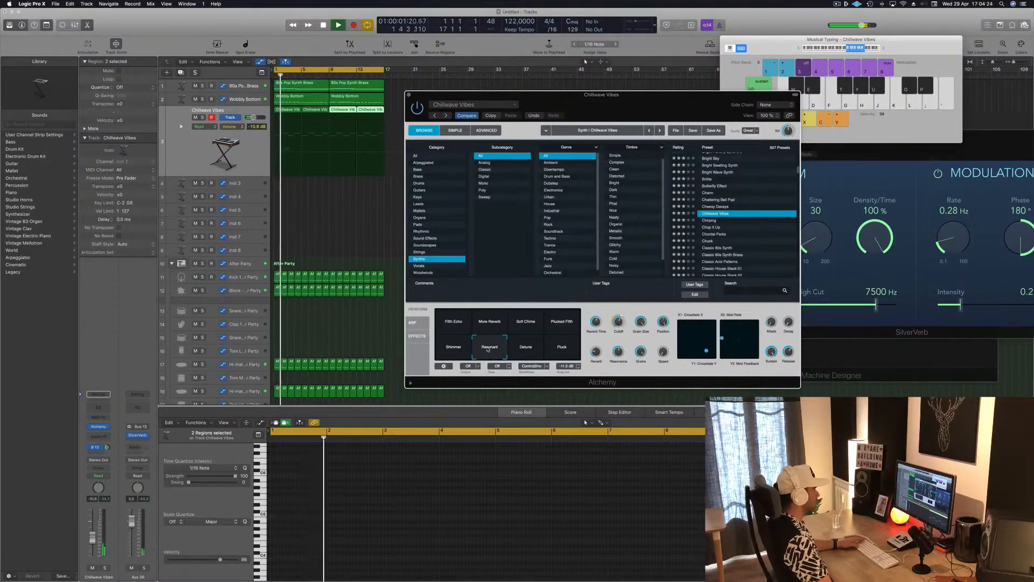
left_click(525, 348)
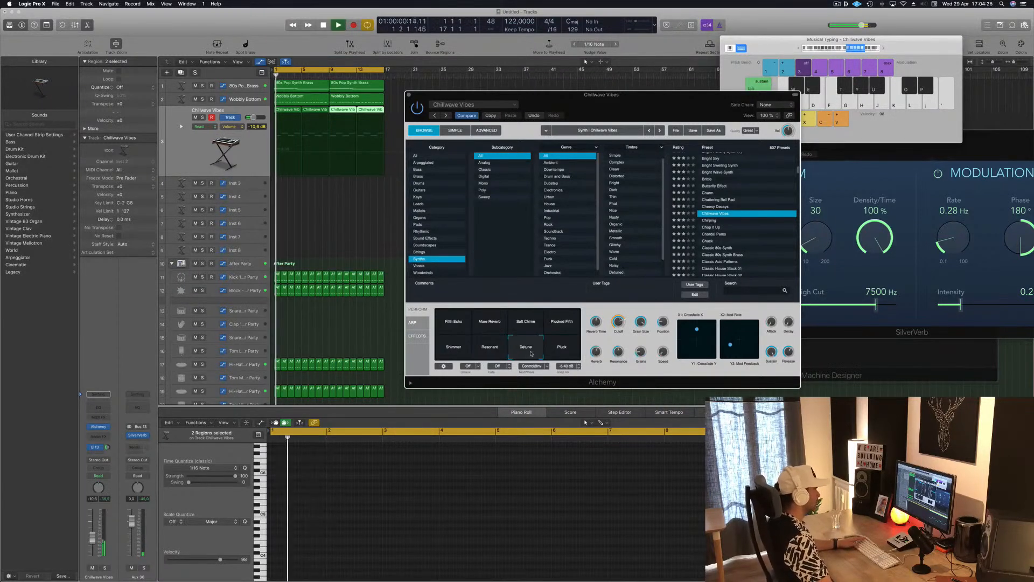
left_click(560, 351)
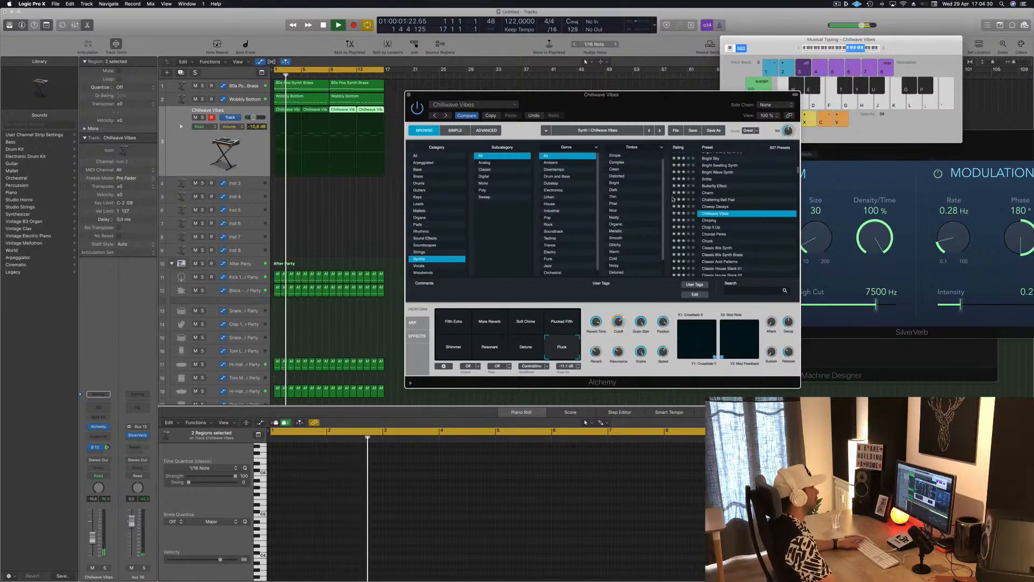
Step: Audition the Chirping, Chuck and Classic Acid Patterns synth presets on the melody track and select all four of its regions
key("Down")
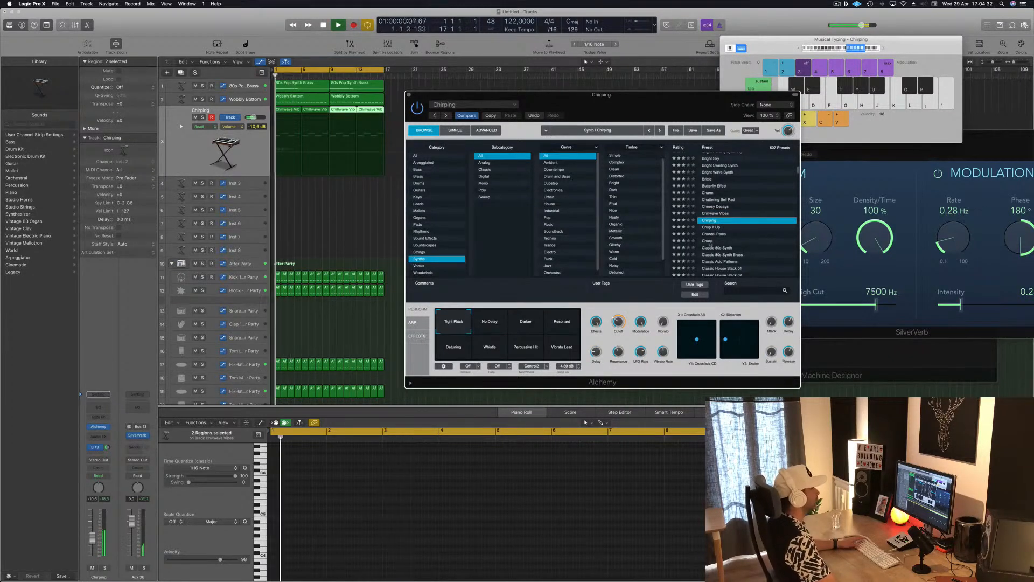
left_click(760, 241)
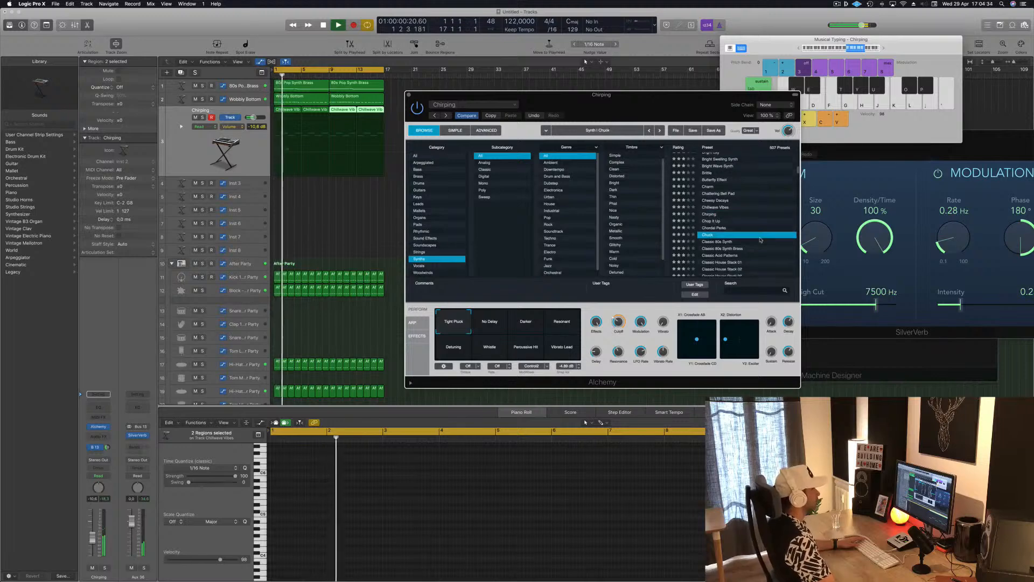
scroll(749, 248, "down", 1)
left_click(726, 235)
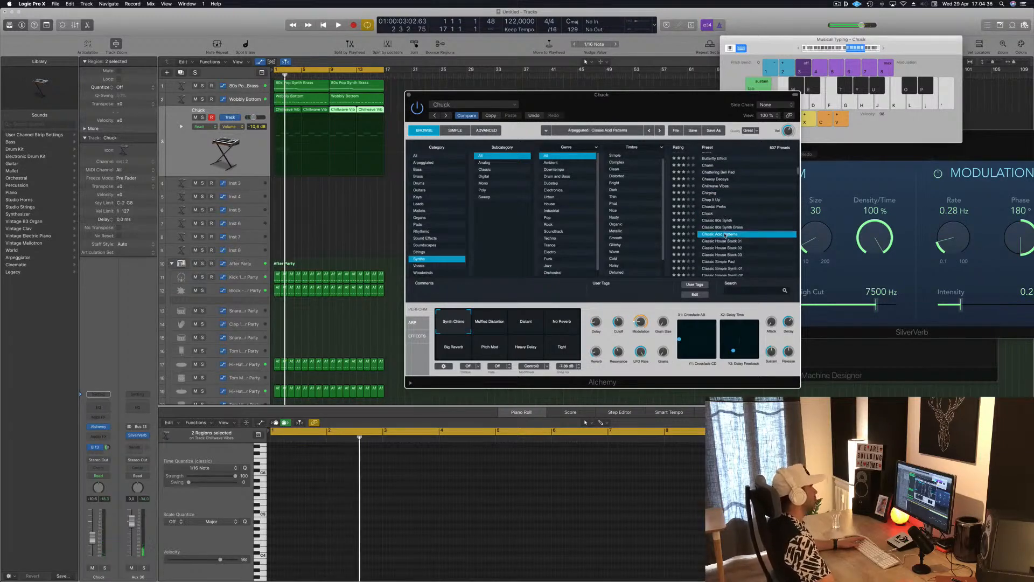
left_click_drag(708, 123, 685, 118)
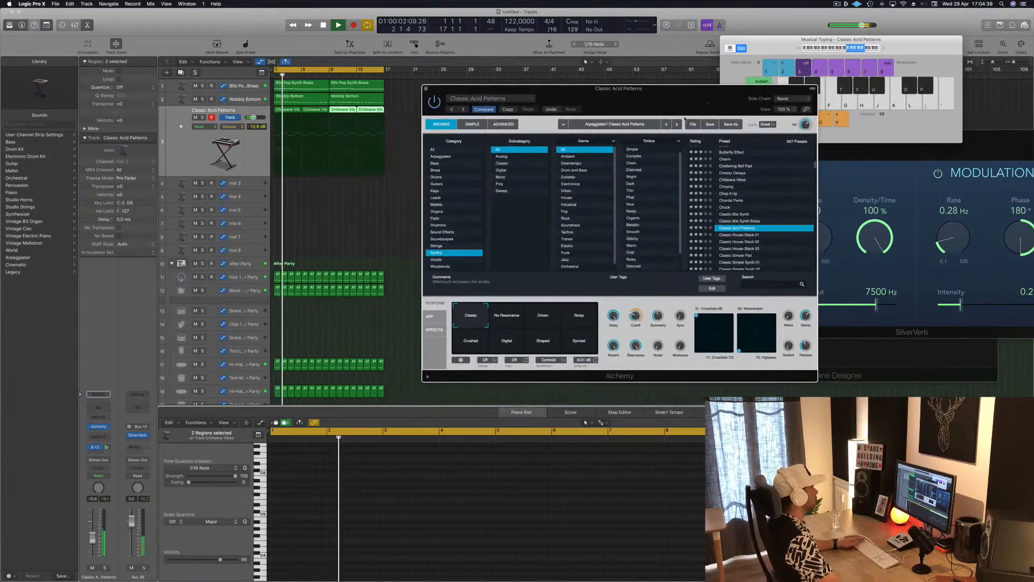
left_click(193, 158)
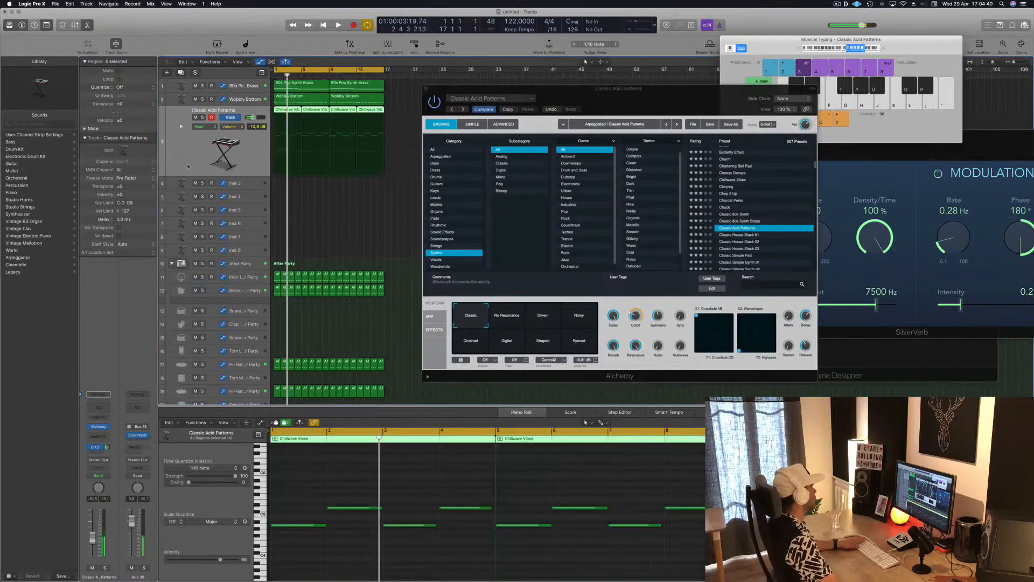
Step: Audition the No Resonance, Driven, Noisy and Crushed variations of Classic Acid Patterns and lower the track's volume to -18.5 dB
left_click(515, 318)
left_click(543, 318)
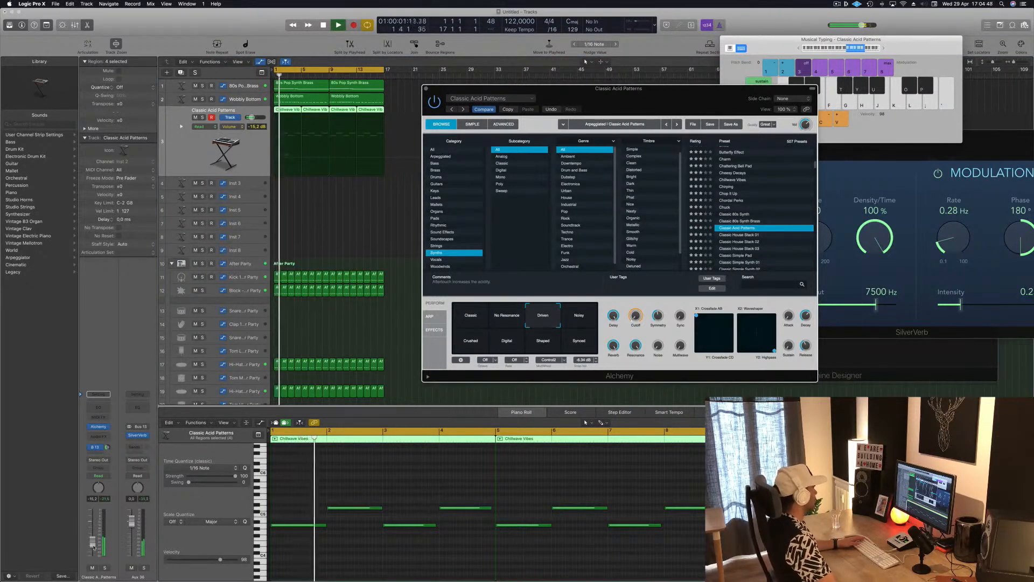
left_click_drag(93, 547, 93, 548)
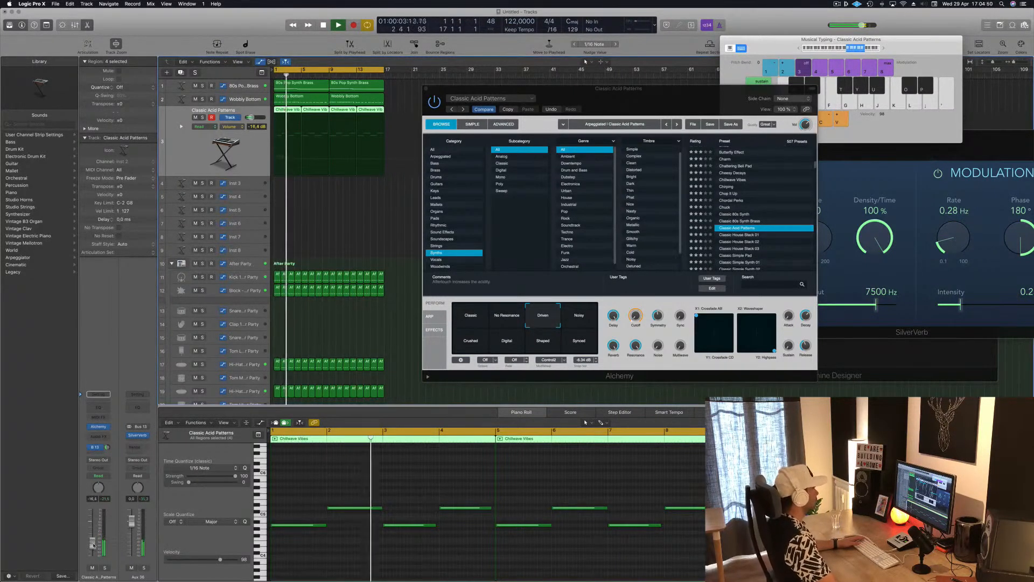
left_click(582, 318)
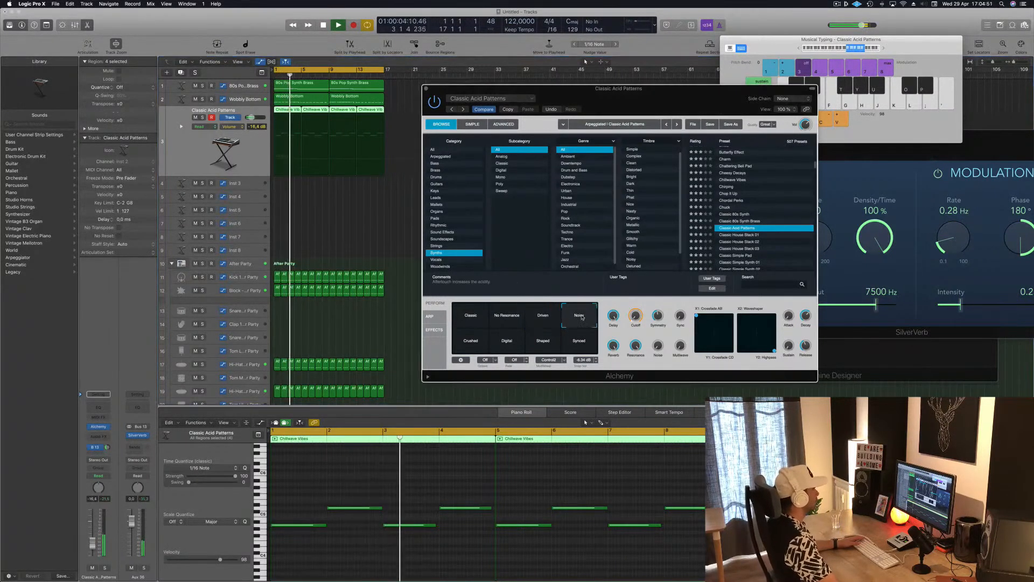
left_click(466, 342)
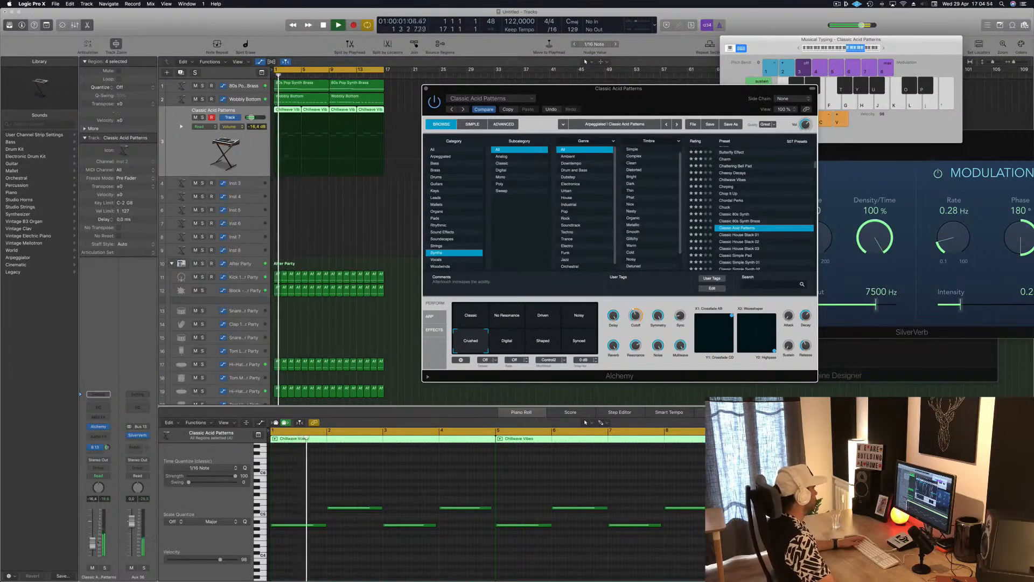
left_click_drag(93, 542, 93, 548)
Step: Compare the Digital, Shaped and Synced variations of Classic Acid Patterns and return to Crushed
left_click(511, 340)
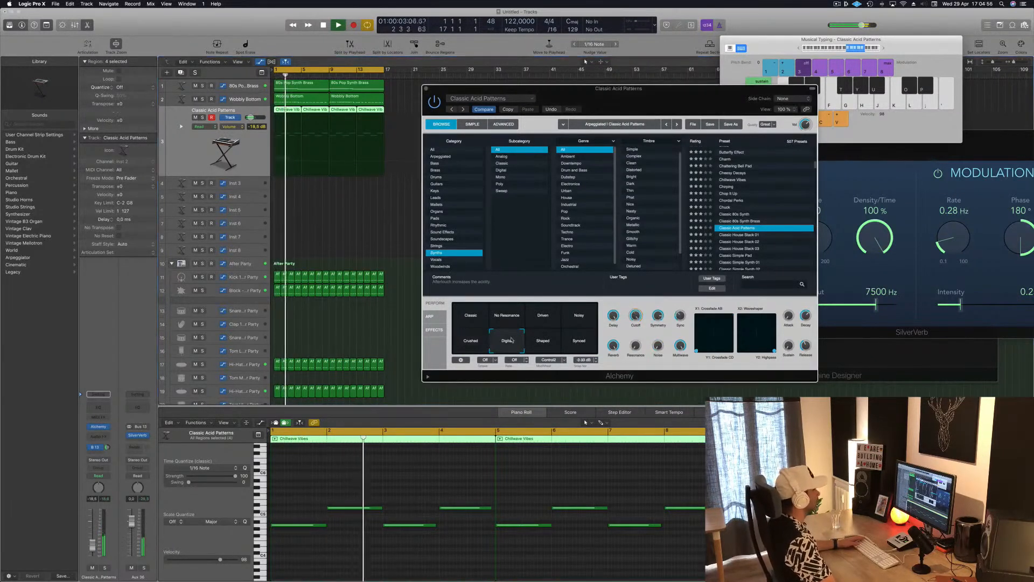
left_click(541, 341)
left_click(580, 342)
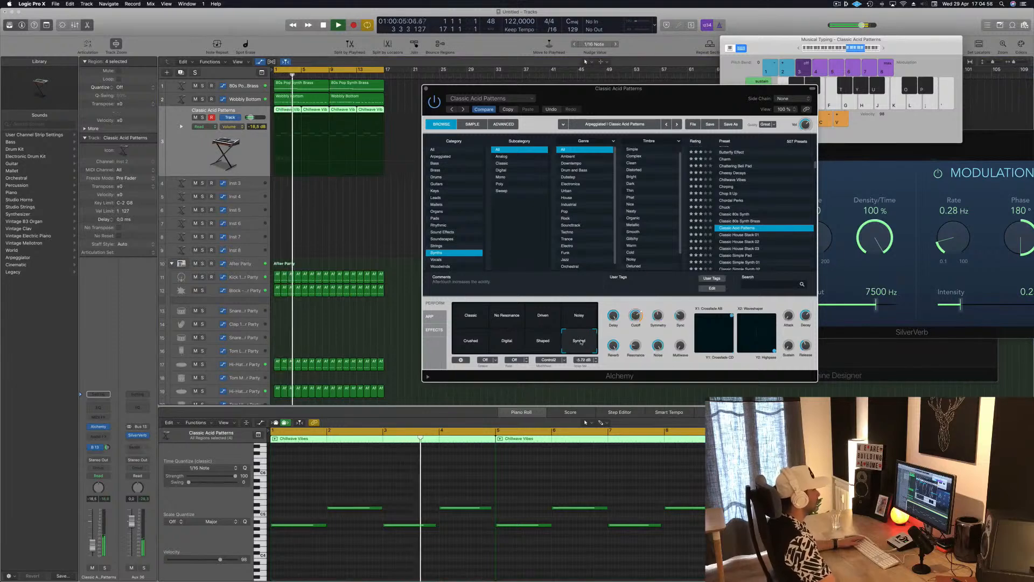
left_click(468, 348)
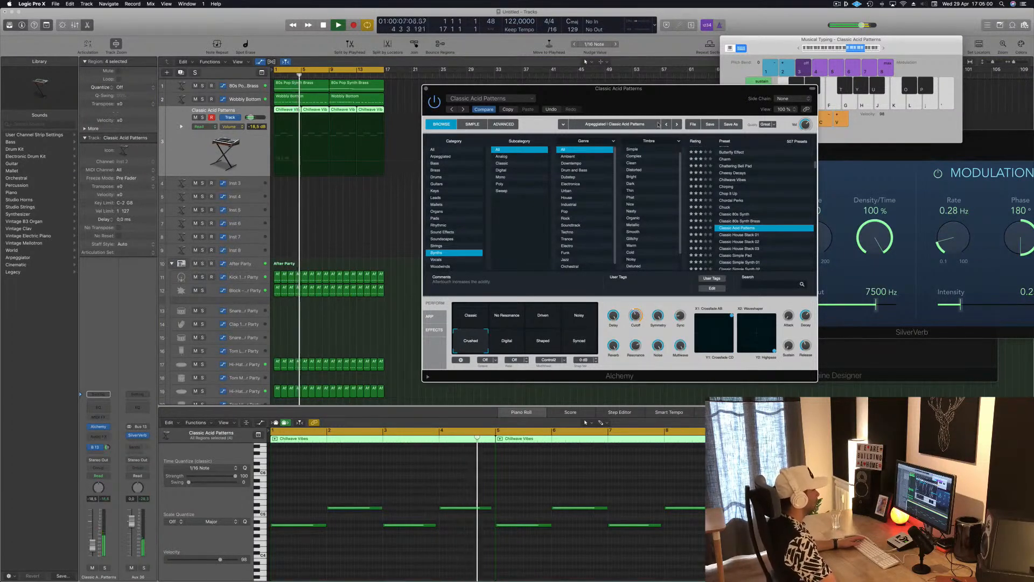
Step: Restart playback, shape the Crushed sound with an adjusted cutoff and 100% reverb, and set the track's volume to about -17 dB
left_click_drag(668, 89, 652, 72)
key("space")
key("space")
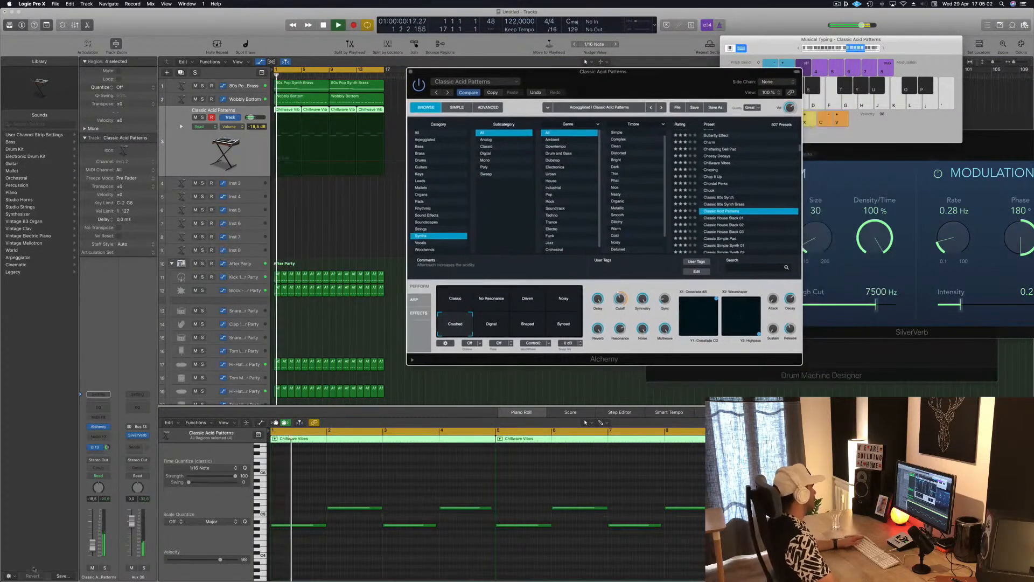
left_click_drag(93, 547, 93, 549)
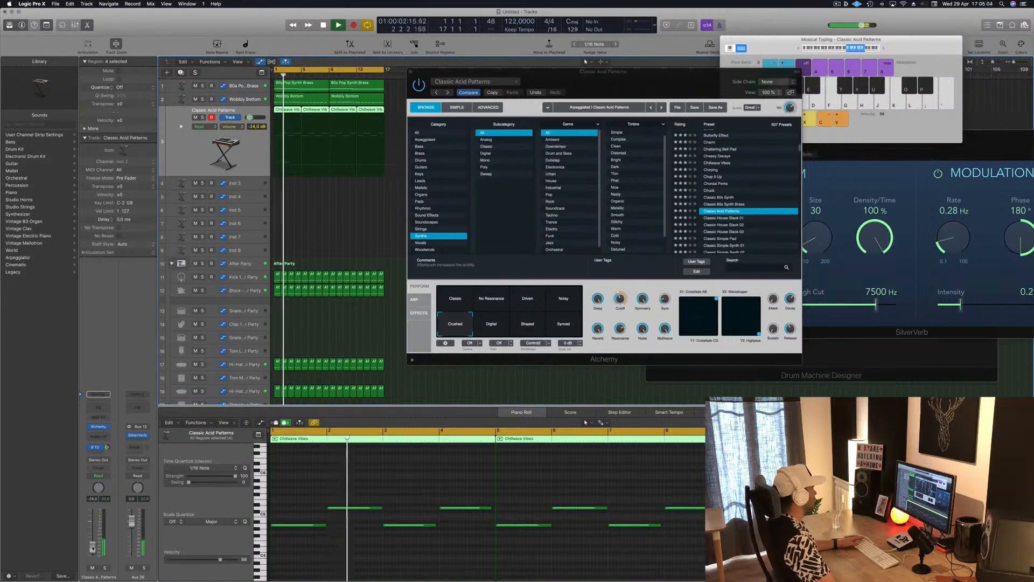
left_click_drag(620, 298, 617, 315)
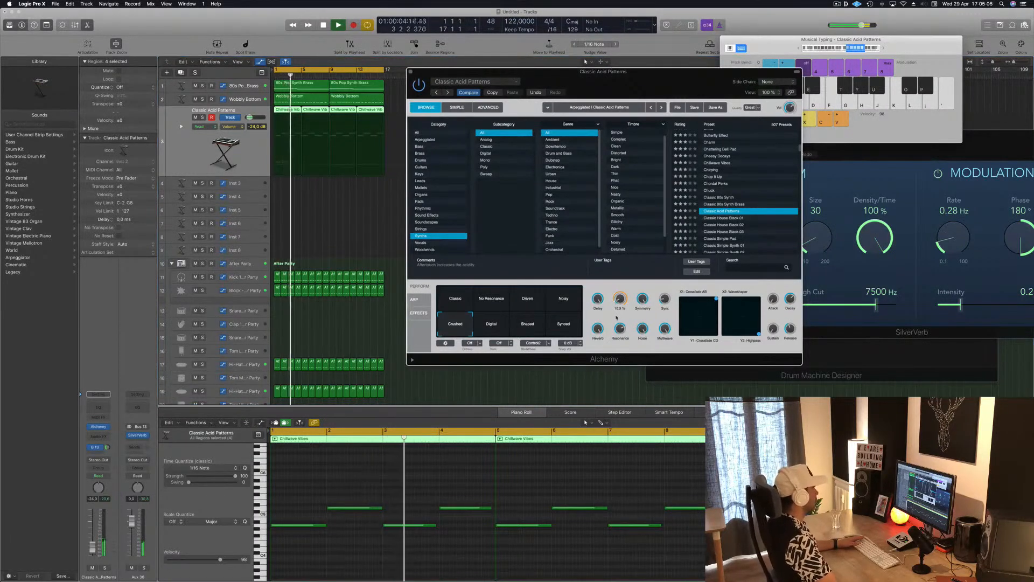
left_click_drag(93, 548, 93, 544)
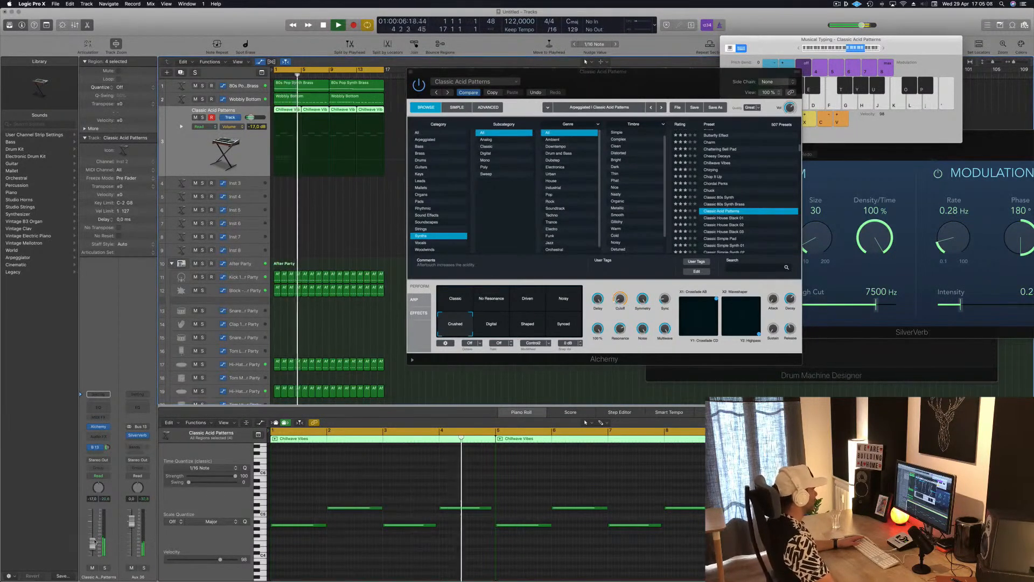
Step: Open the arpeggiator settings of Classic Acid Patterns, raise the arpeggio rate and restart playback
left_click(414, 299)
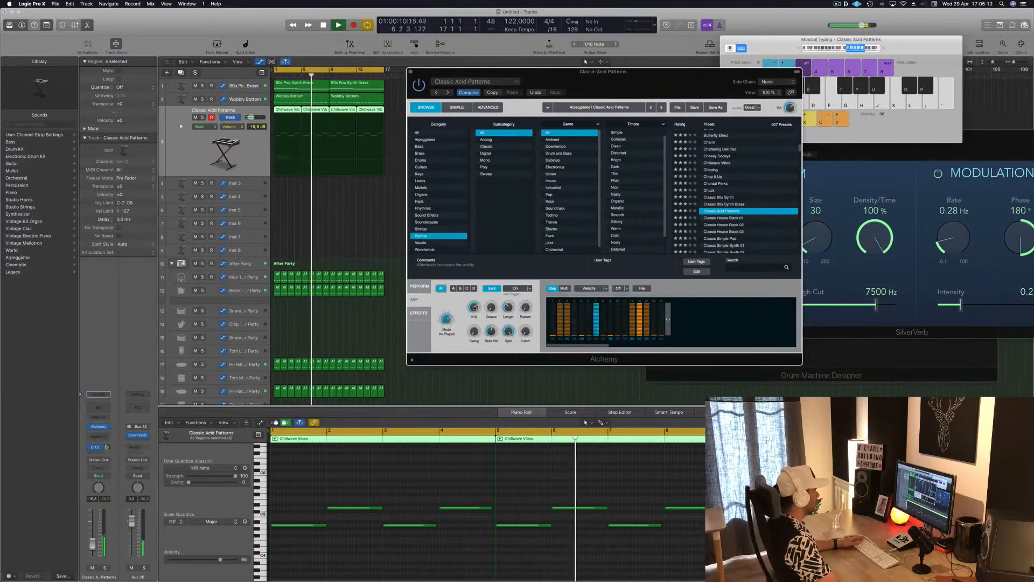
left_click_drag(475, 313, 478, 308)
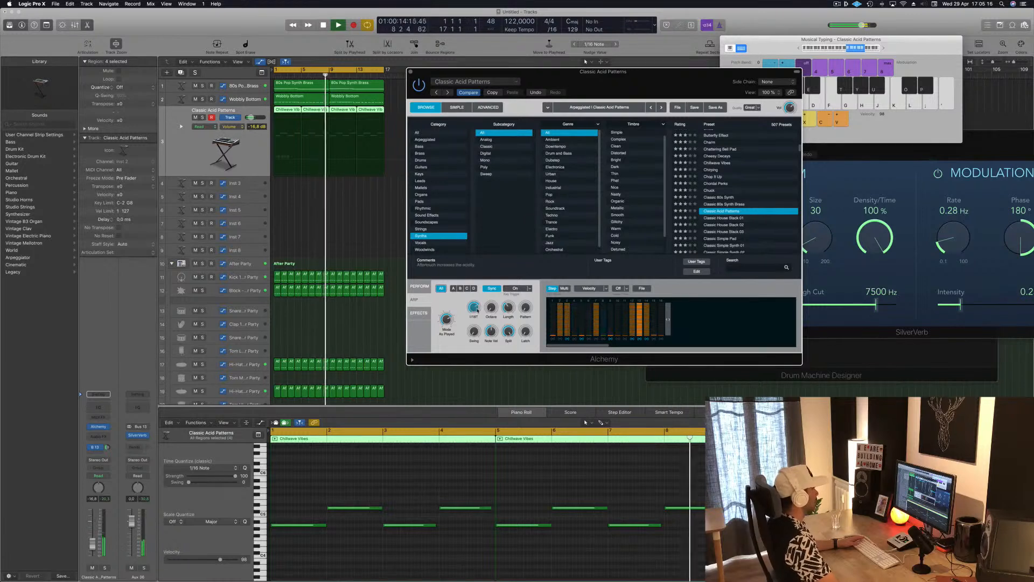
key("space")
Step: Audition the Classic House Stack 01 preset on the melody track and load Classic Super Saw
scroll(783, 221, "down", 3)
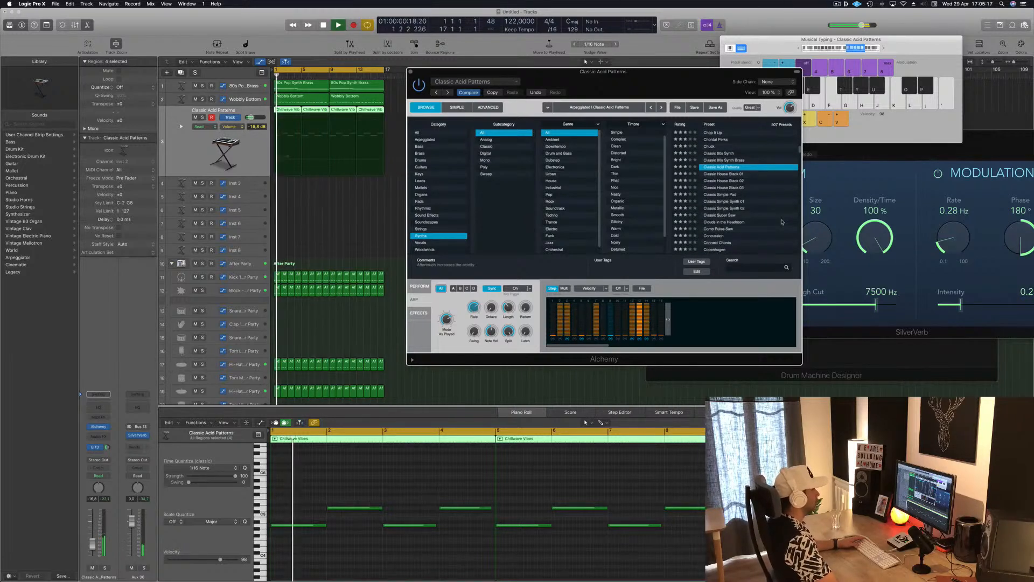
left_click(741, 174)
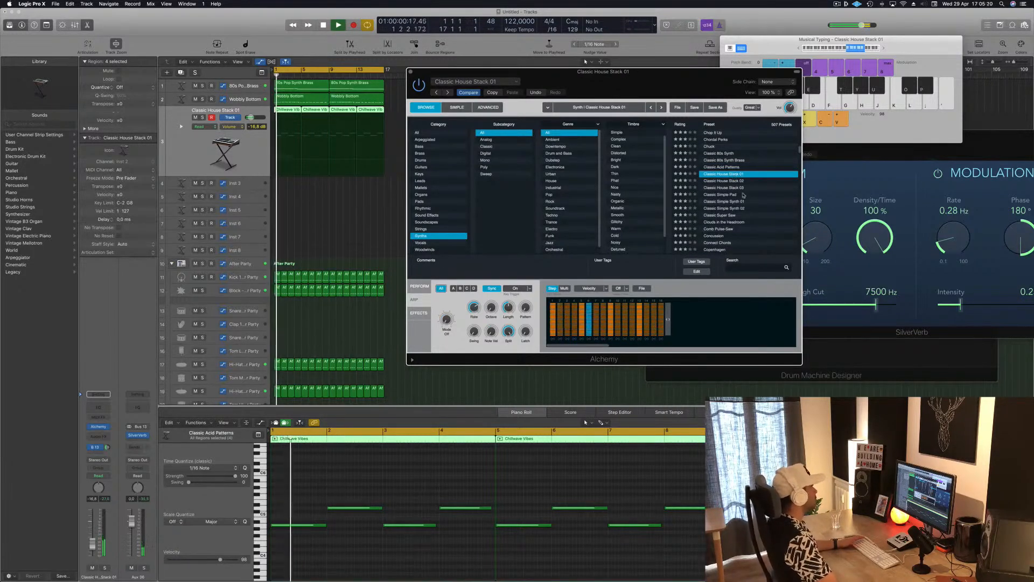
scroll(734, 174, "down", 3)
left_click(710, 174)
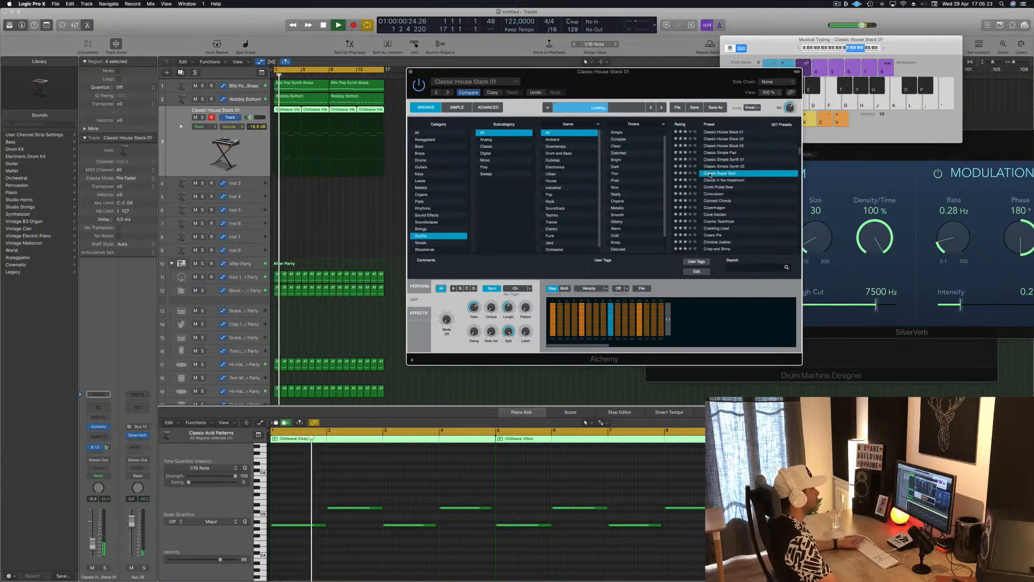
Step: Audition the Clouds in the Headroom and Concussion presets on the melody track and load Copenhagen
left_click(729, 180)
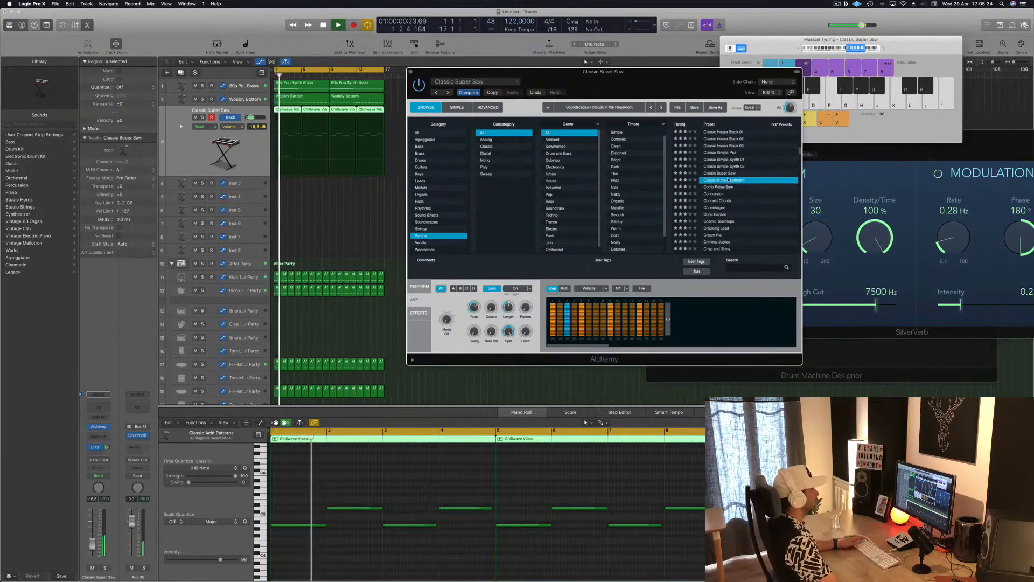
scroll(759, 198, "down", 2)
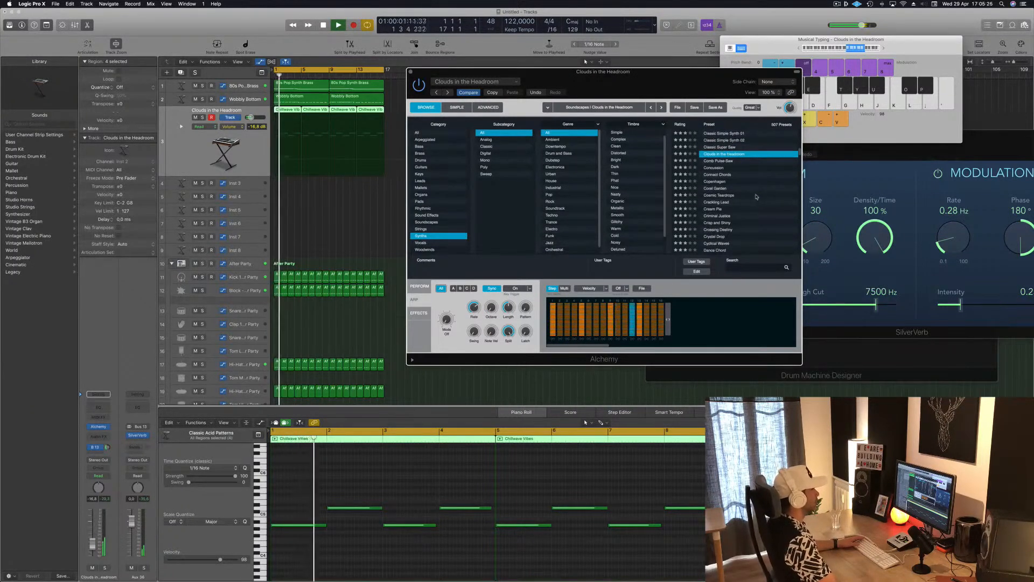
scroll(733, 186, "up", 1)
left_click(720, 186)
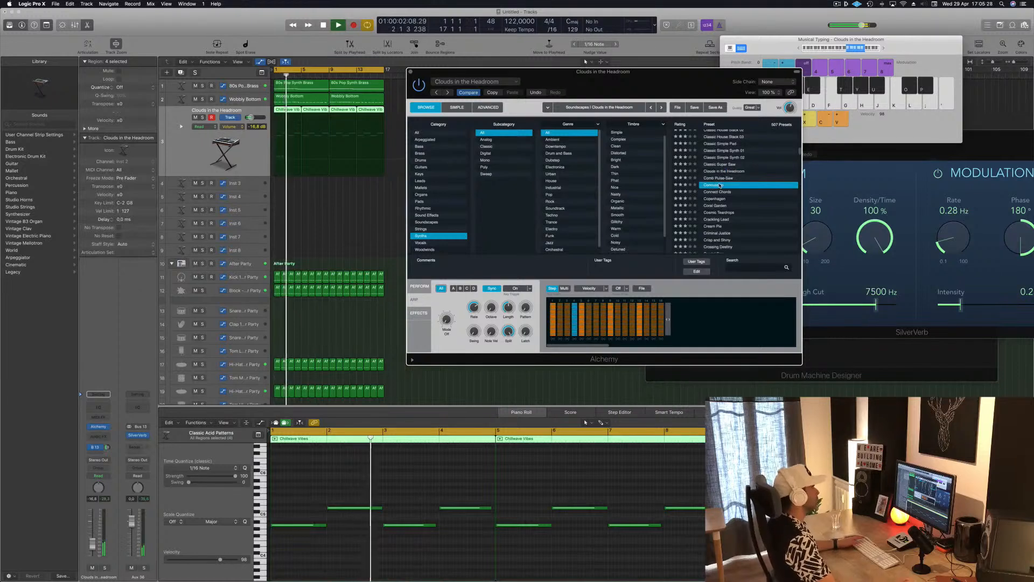
scroll(751, 201, "down", 2)
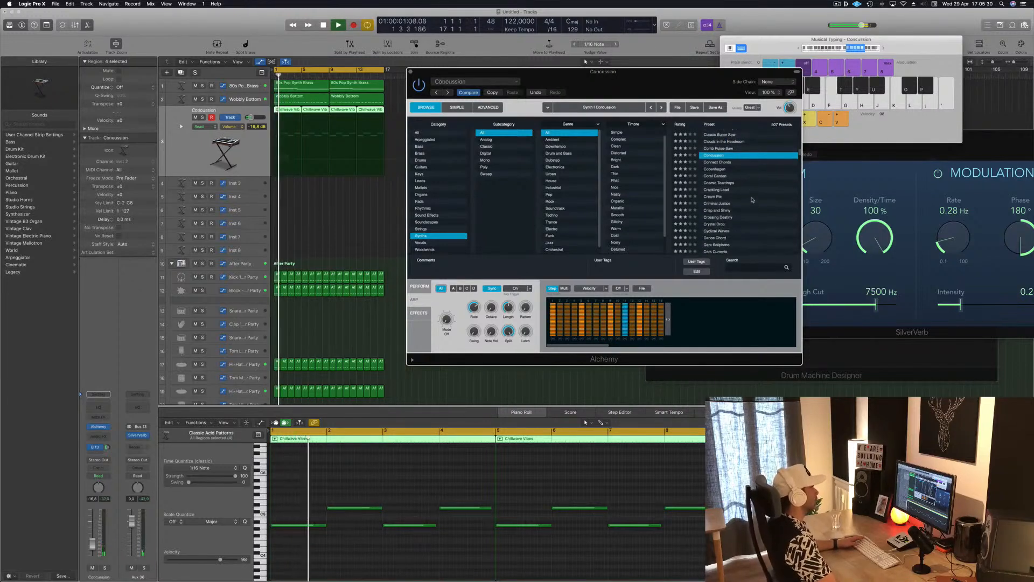
left_click(720, 170)
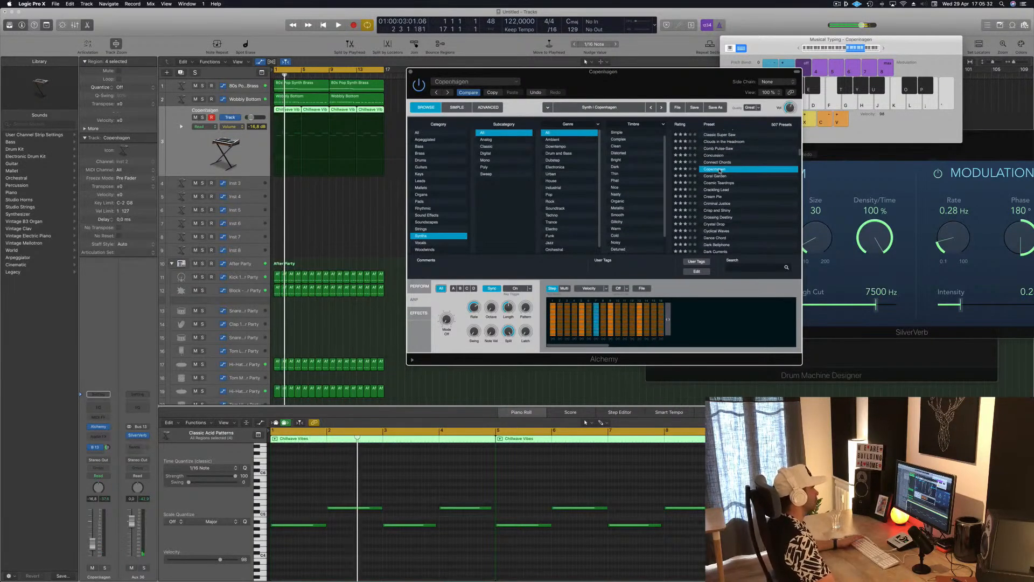
Step: Restart playback, audition the Cream Pie preset, and load Cyclical Waves on the melody track
key("space")
left_click_drag(705, 88, 720, 141)
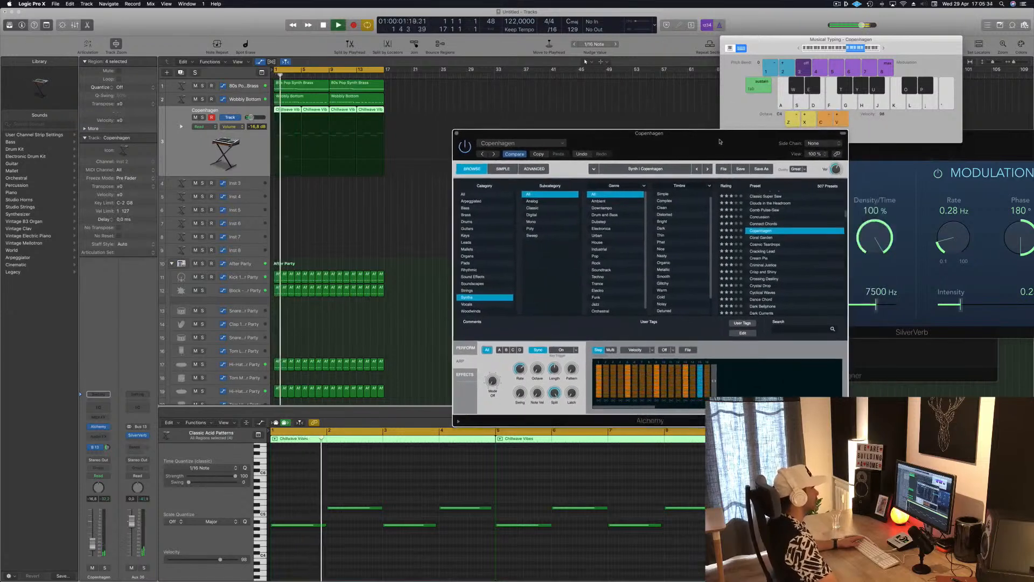
scroll(808, 275, "down", 2)
left_click(754, 235)
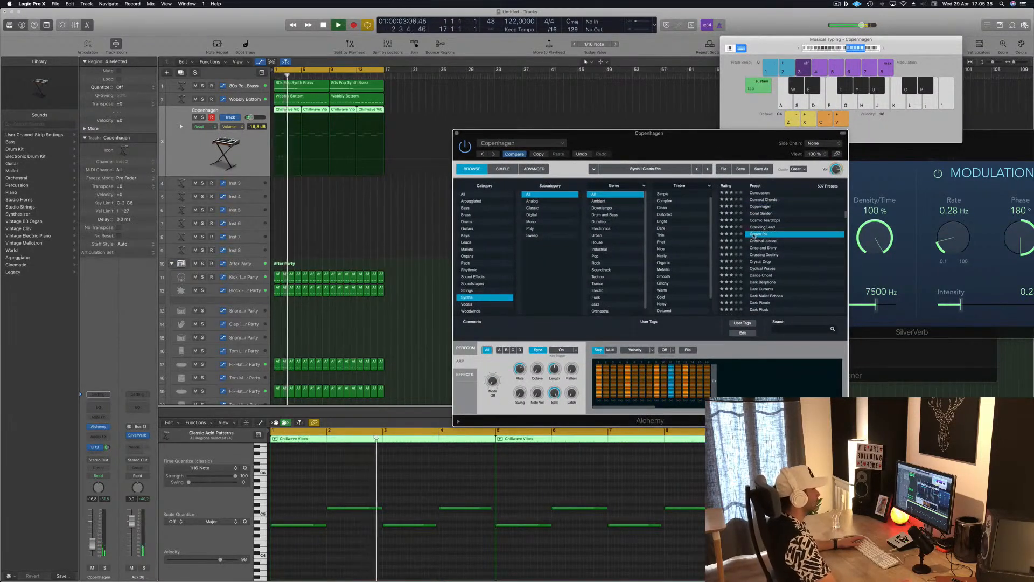
scroll(797, 229, "down", 2)
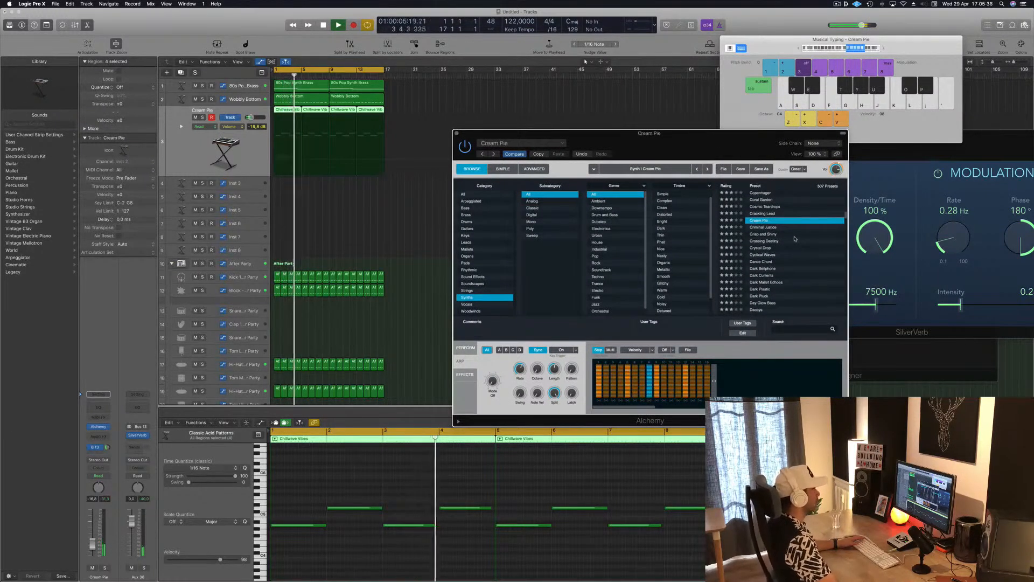
left_click_drag(697, 143, 706, 137)
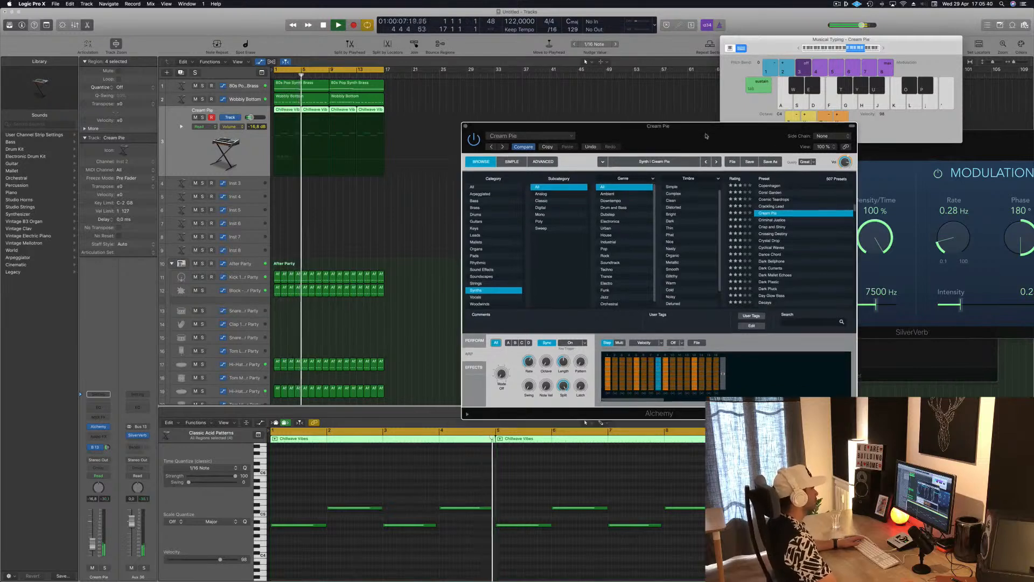
left_click(767, 248)
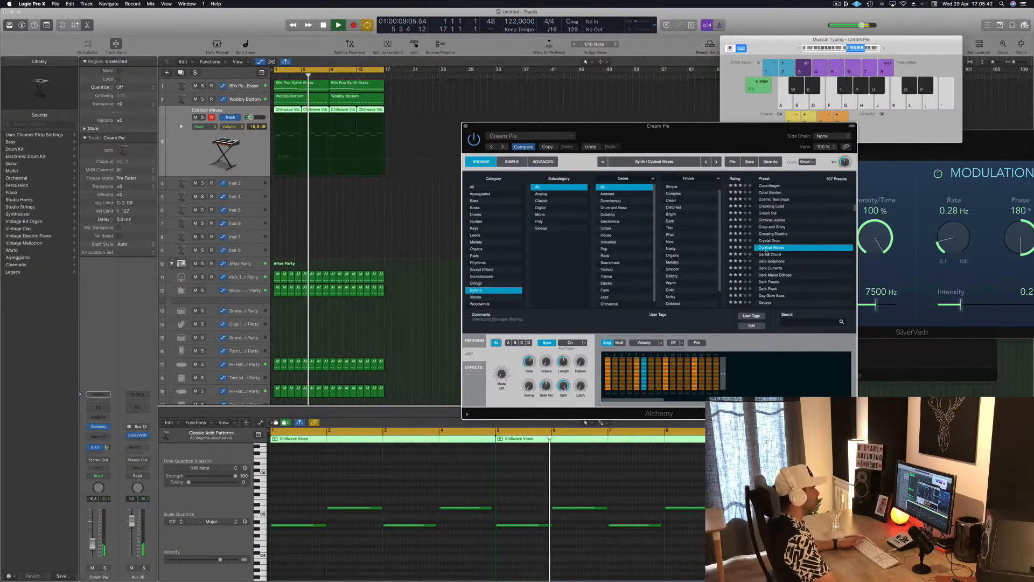
key("space")
scroll(781, 245, "down", 5)
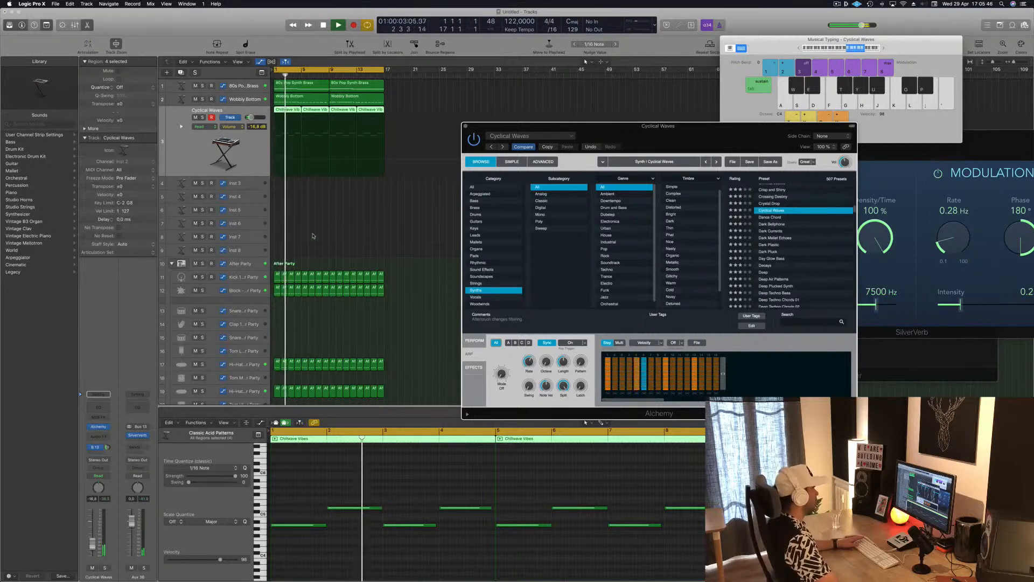
Step: Delete the last three notes of the first Chillwave Vibes region, keeping only the note at bar 1
left_click(349, 228)
left_click(290, 110)
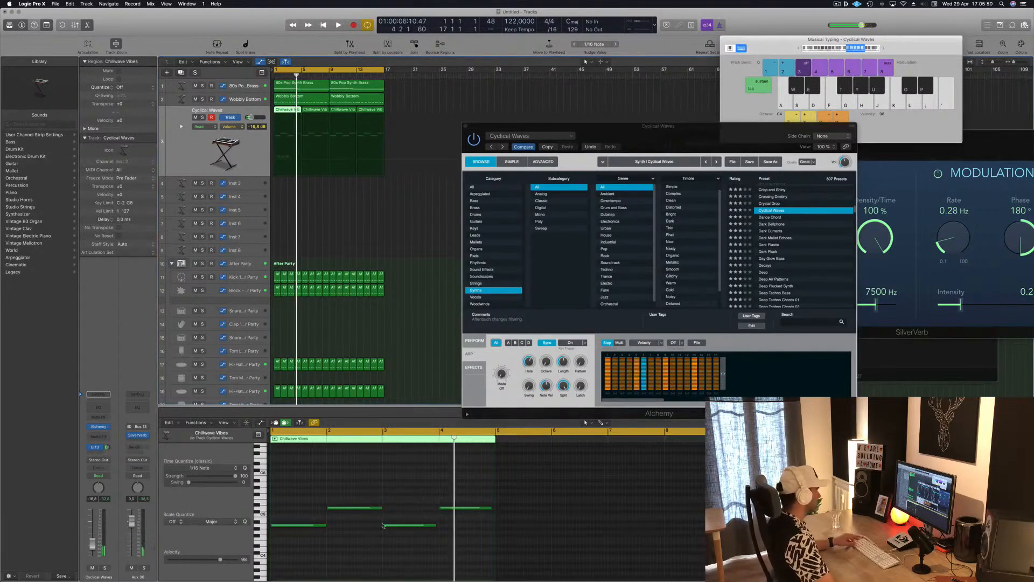
left_click_drag(356, 493, 470, 554)
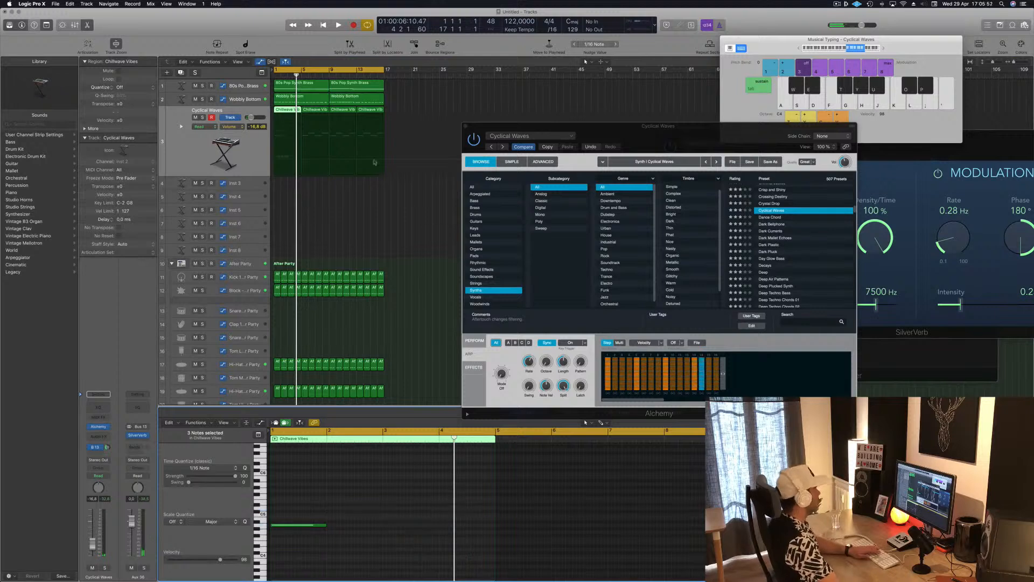
Step: Join the first two Chillwave Vibes regions into one and close the Musical Typing keyboard
left_click(316, 111)
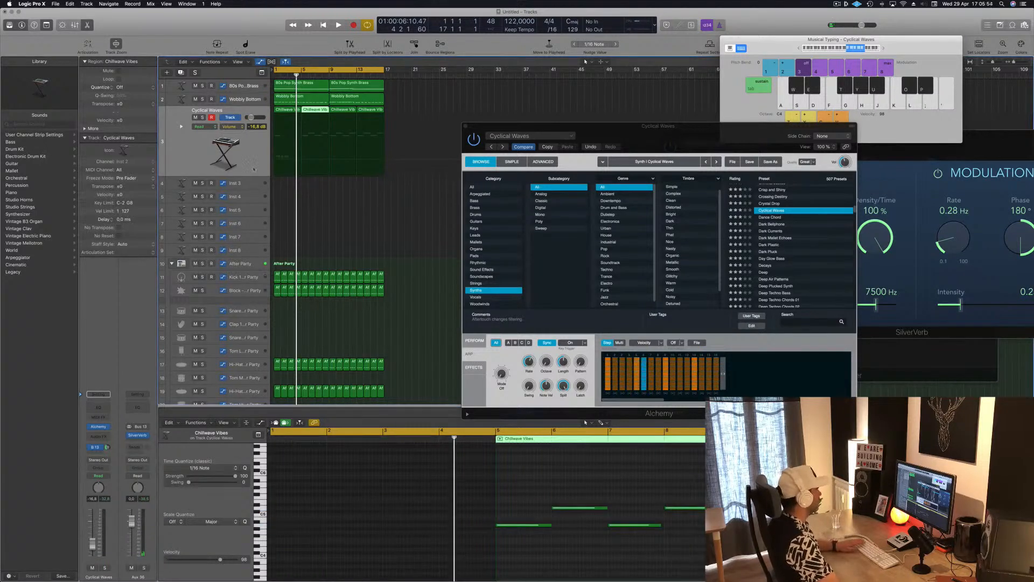
left_click_drag(279, 206, 330, 111)
left_click(769, 46)
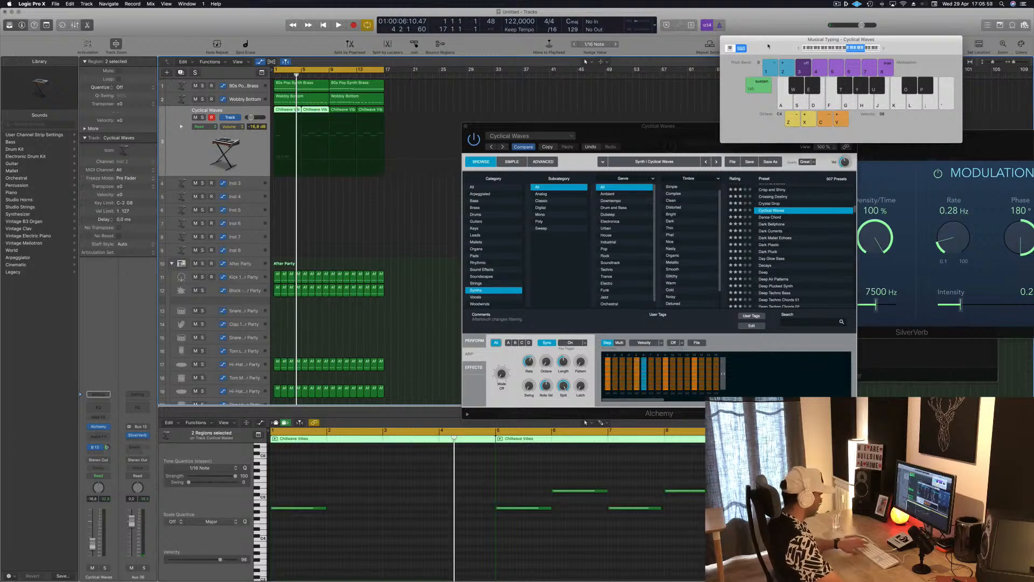
key("super+k")
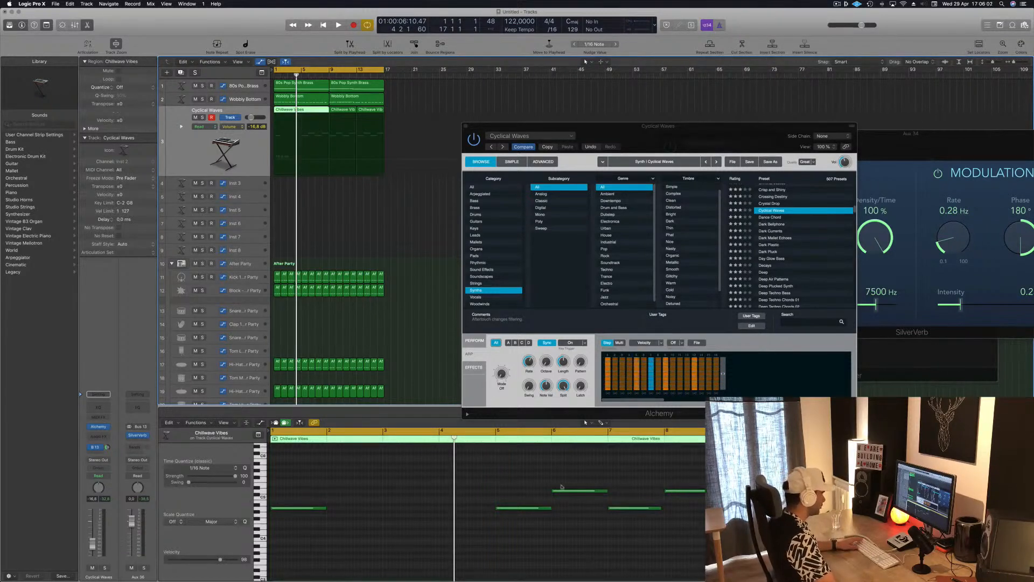
Step: Reduce the joined region's second half to one higher note at bar 5, lengthen both notes to four bars each, and play it back
left_click_drag(576, 490, 693, 528)
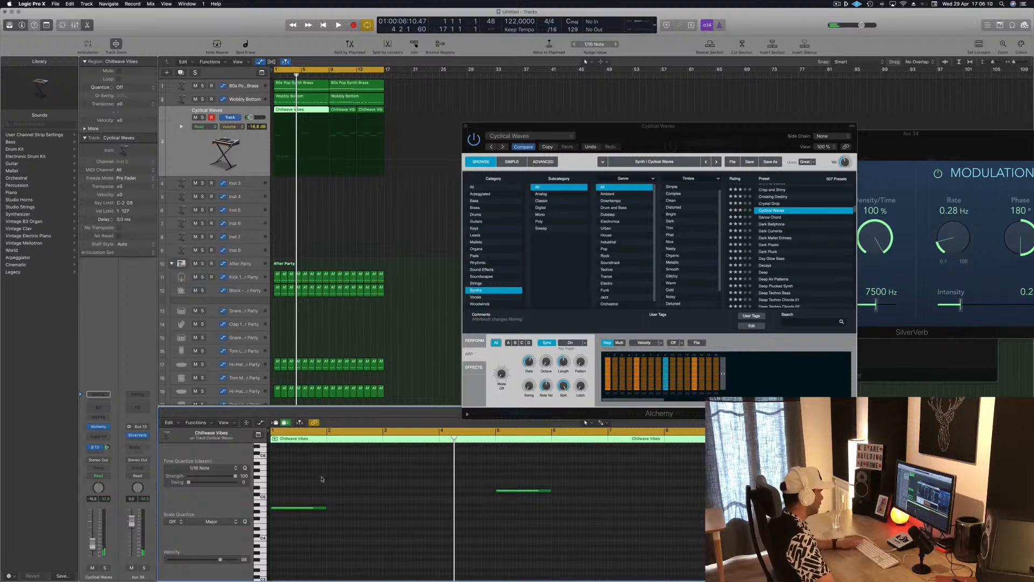
left_click_drag(322, 479, 614, 558)
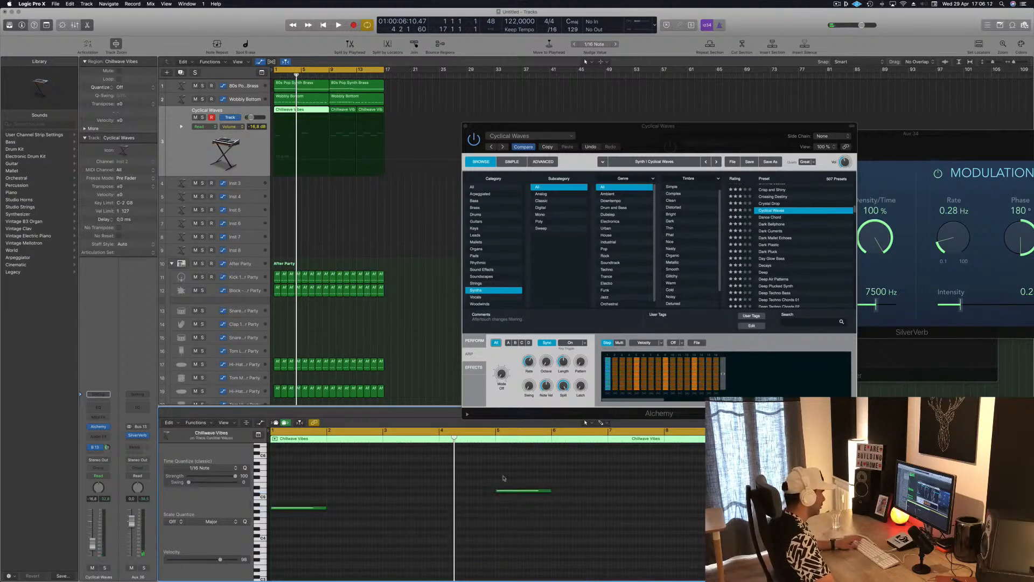
left_click_drag(321, 481, 552, 548)
left_click_drag(550, 490, 705, 490)
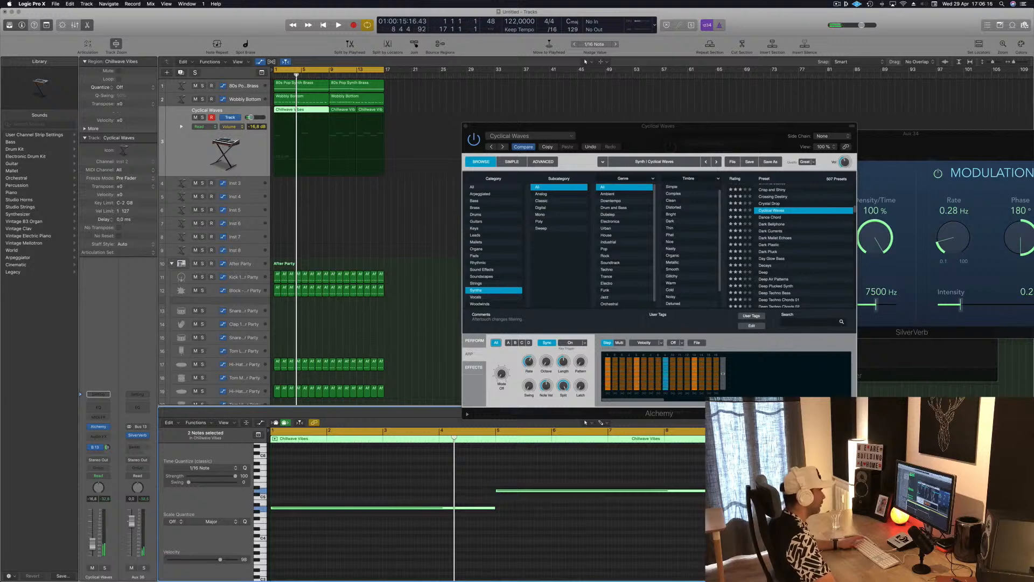
key("space")
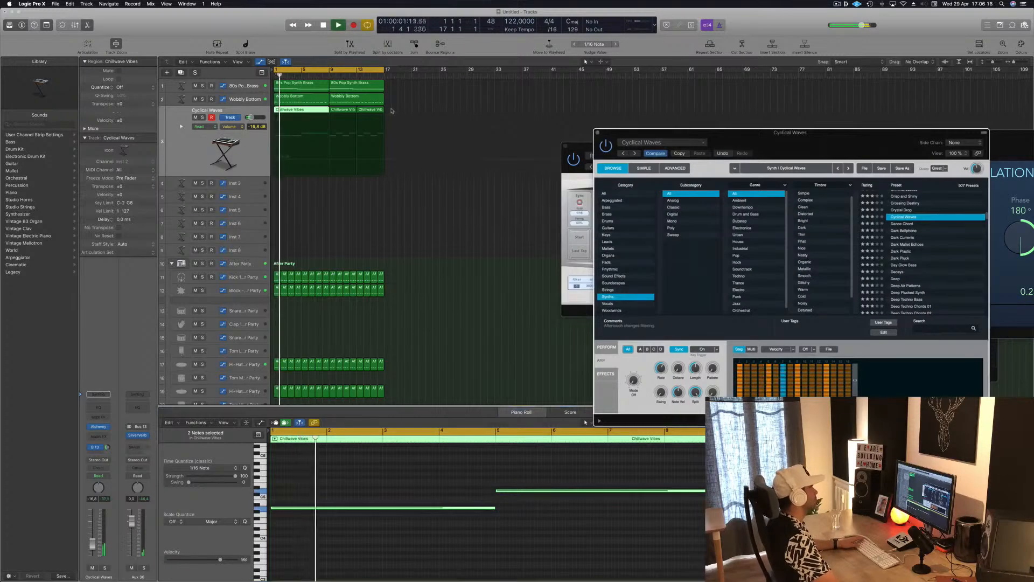
Step: Replace the two remaining Chillwave Vibes regions with a copy of the edited joined region at bar 9
left_click_drag(392, 111, 353, 112)
key("Delete")
left_click(298, 113)
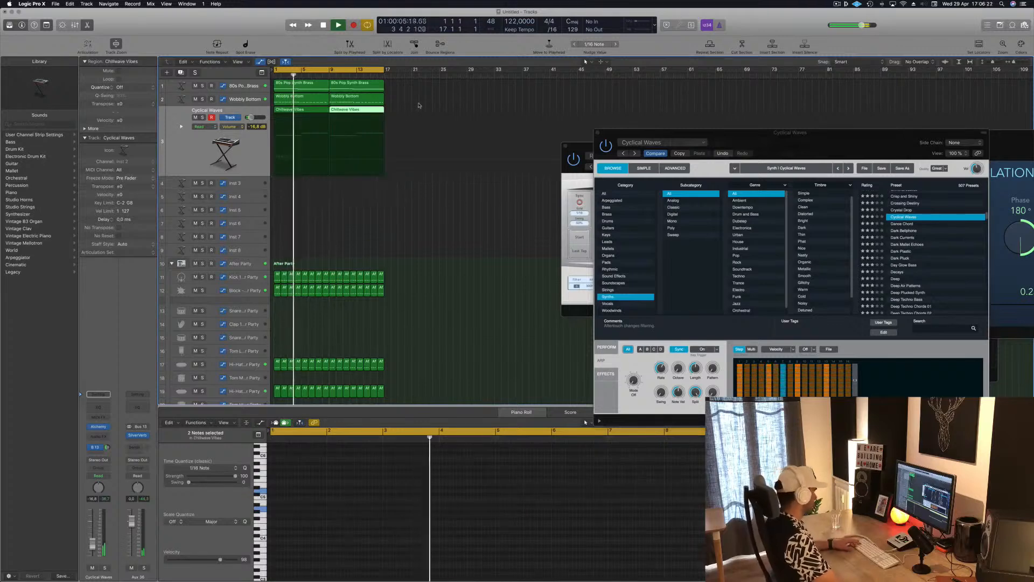
key("super+s")
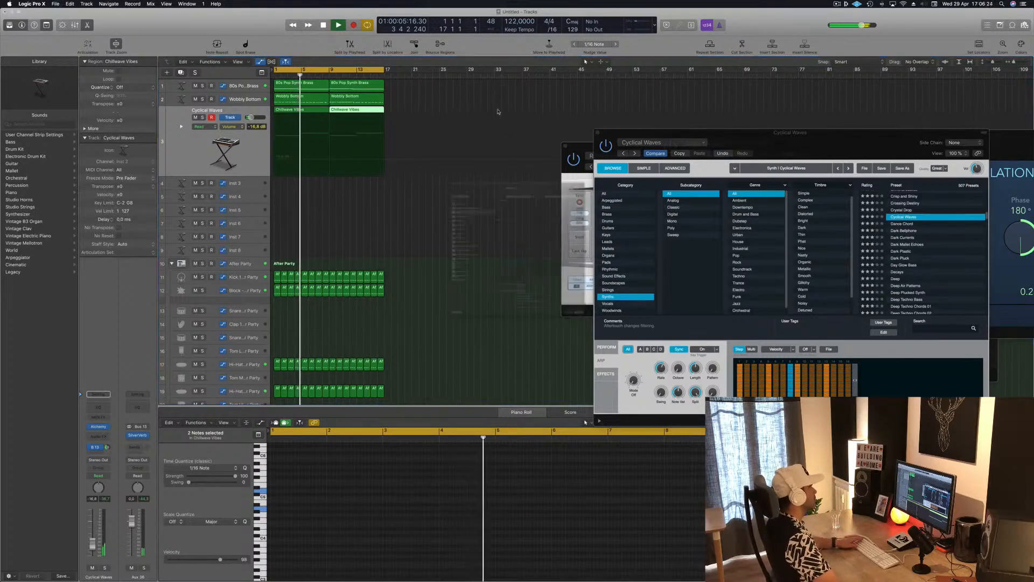
key("Escape")
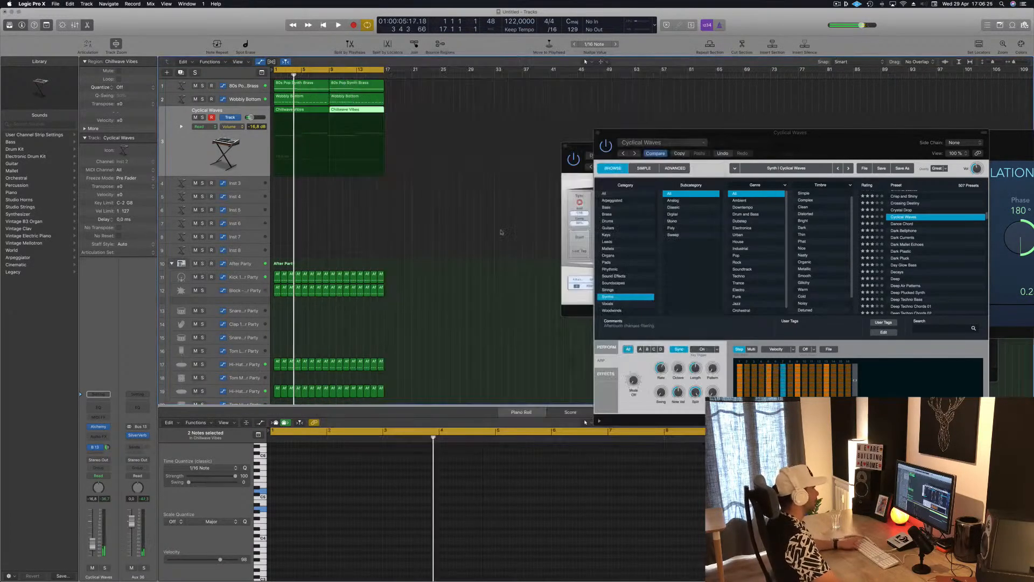
Step: Audition the Dark Pluck preset on the melody track and load Deep Air Patterns
left_click_drag(808, 141, 675, 165)
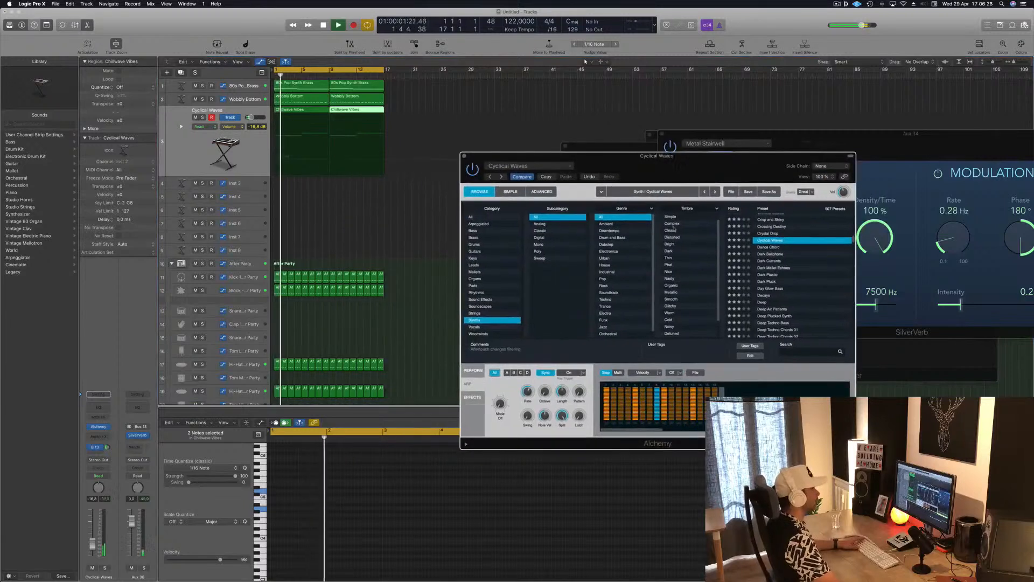
left_click(770, 282)
scroll(776, 281, "down", 3)
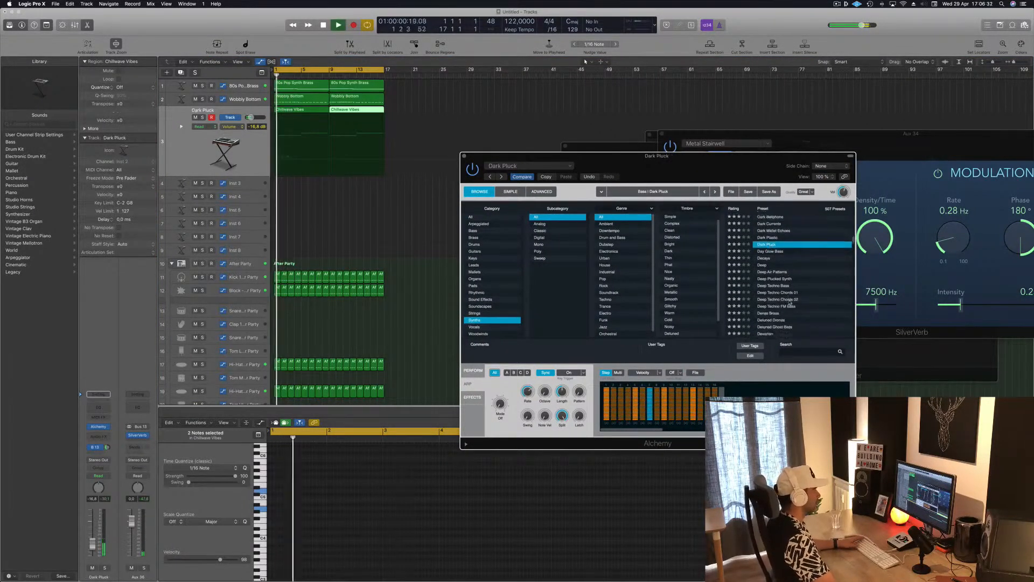
left_click(774, 264)
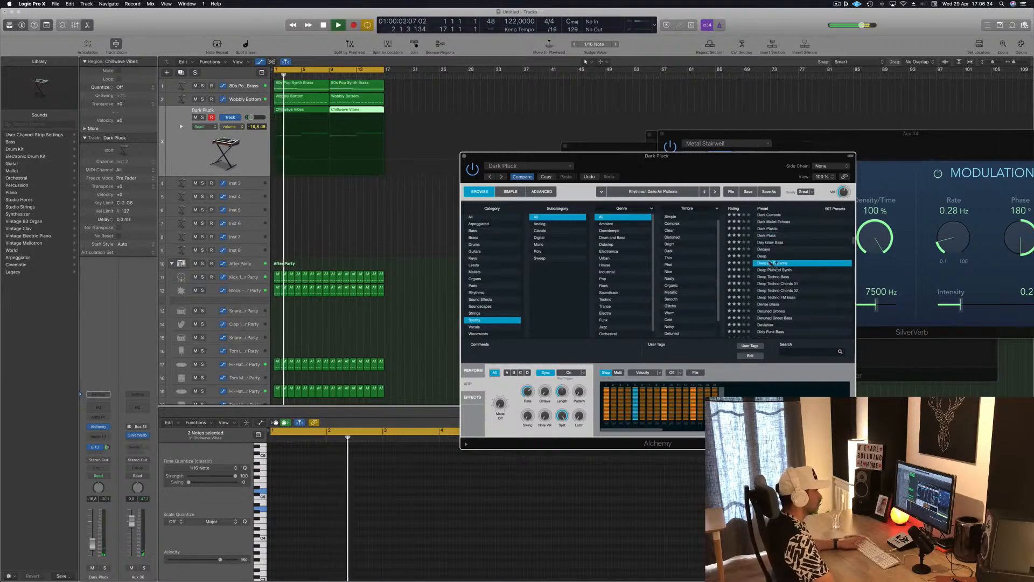
left_click_drag(693, 167, 750, 140)
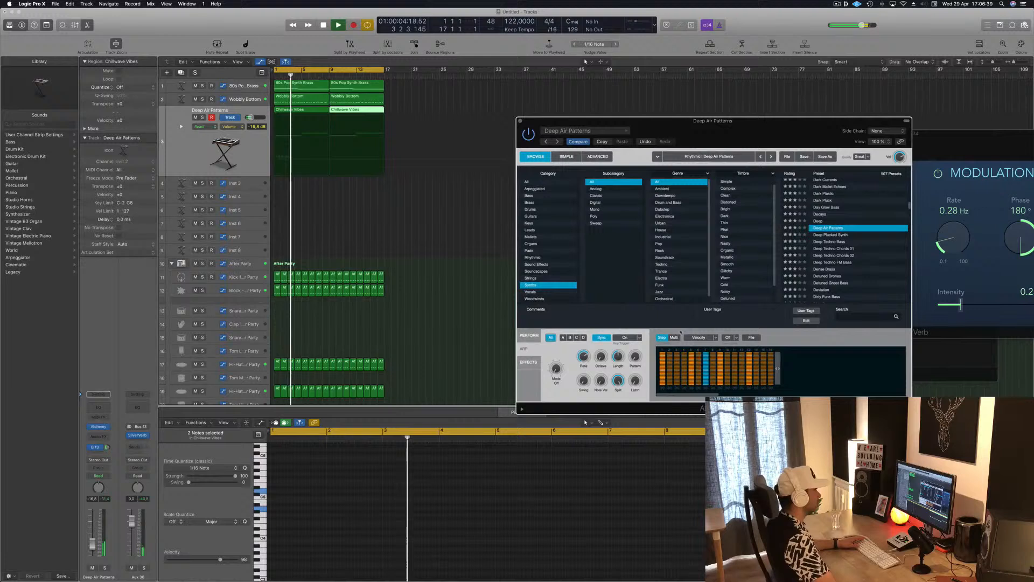
Step: Compare the Warm, Staccato, Water Pad, Shimmering Pad, Vapour and Clouds variations of Deep Air Patterns and select Water Whistle
left_click(523, 349)
left_click(600, 350)
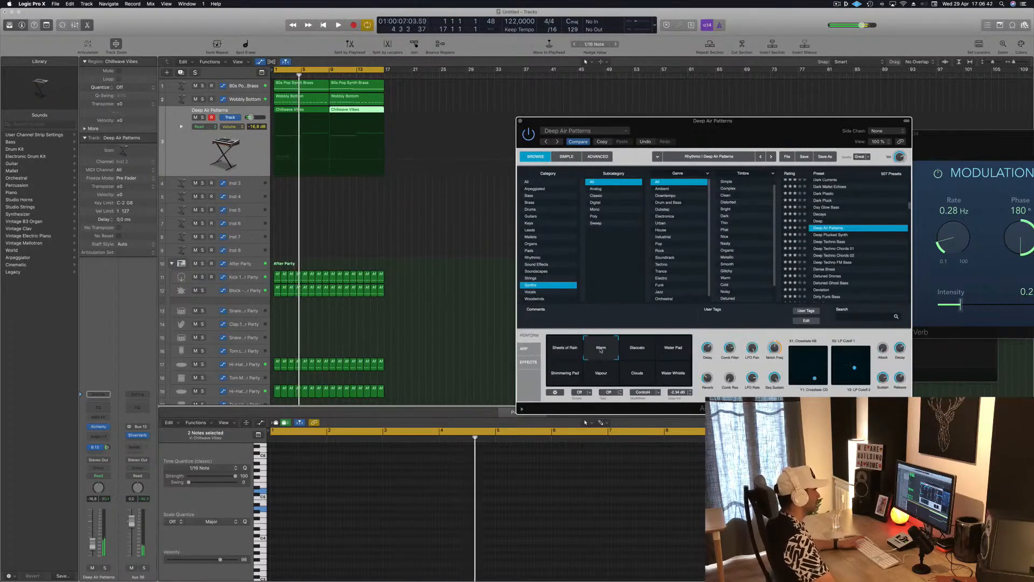
left_click(641, 353)
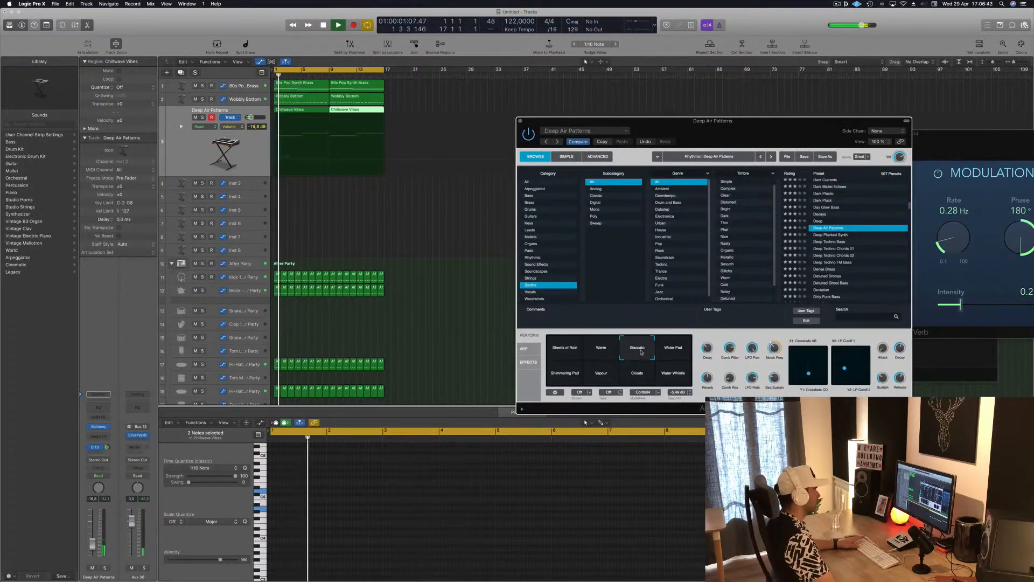
left_click(678, 351)
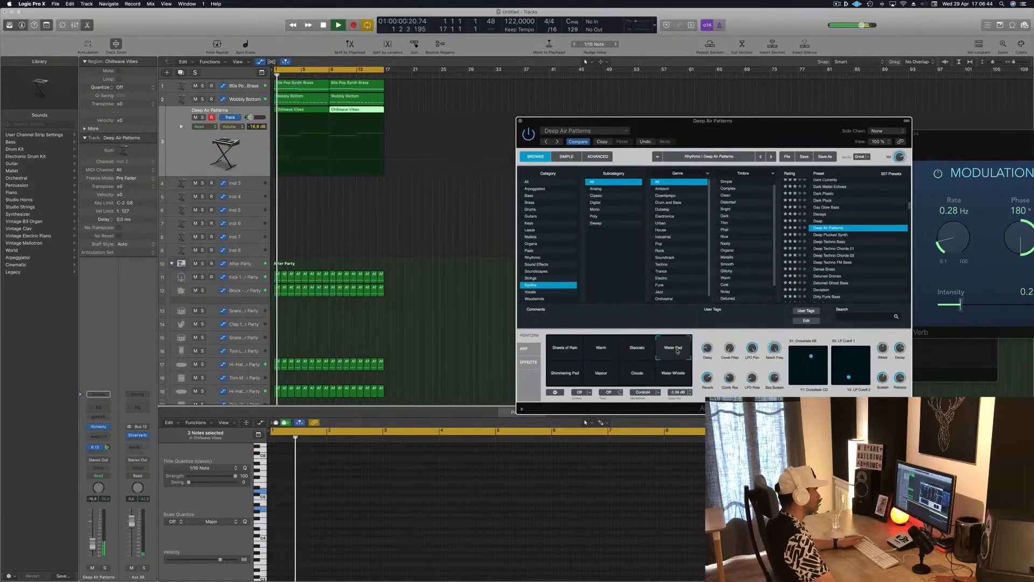
left_click(562, 376)
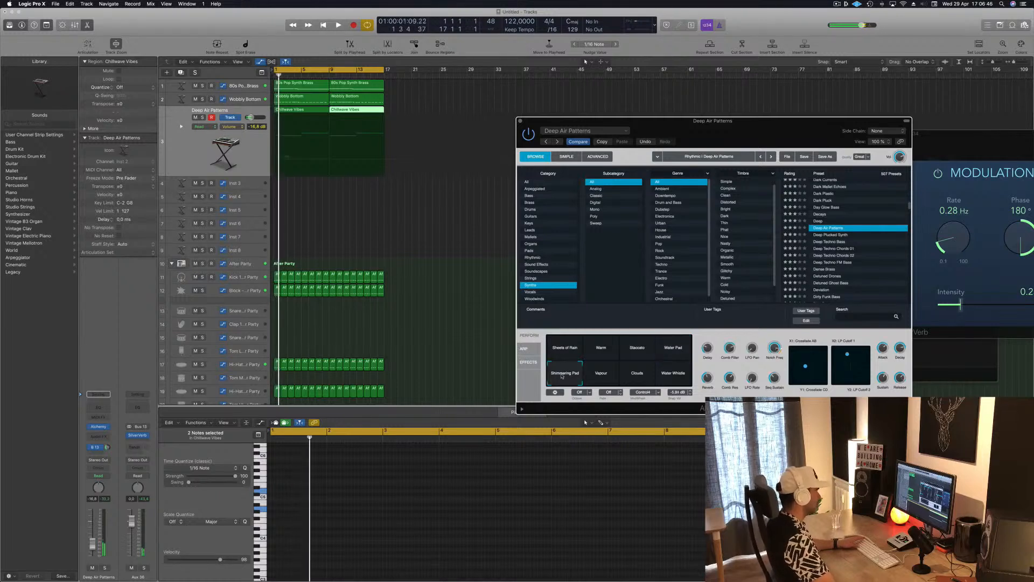
left_click(601, 374)
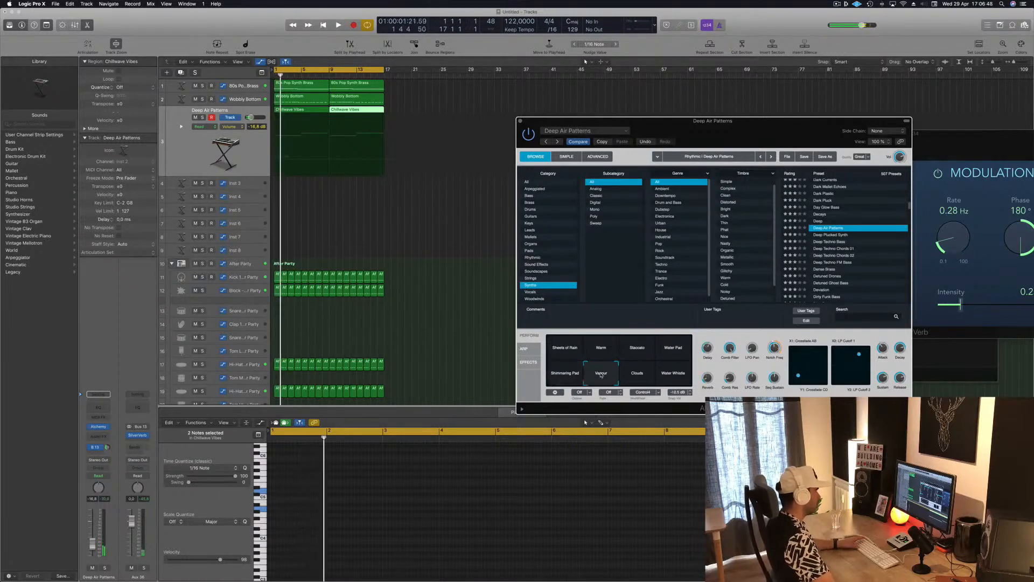
left_click(641, 375)
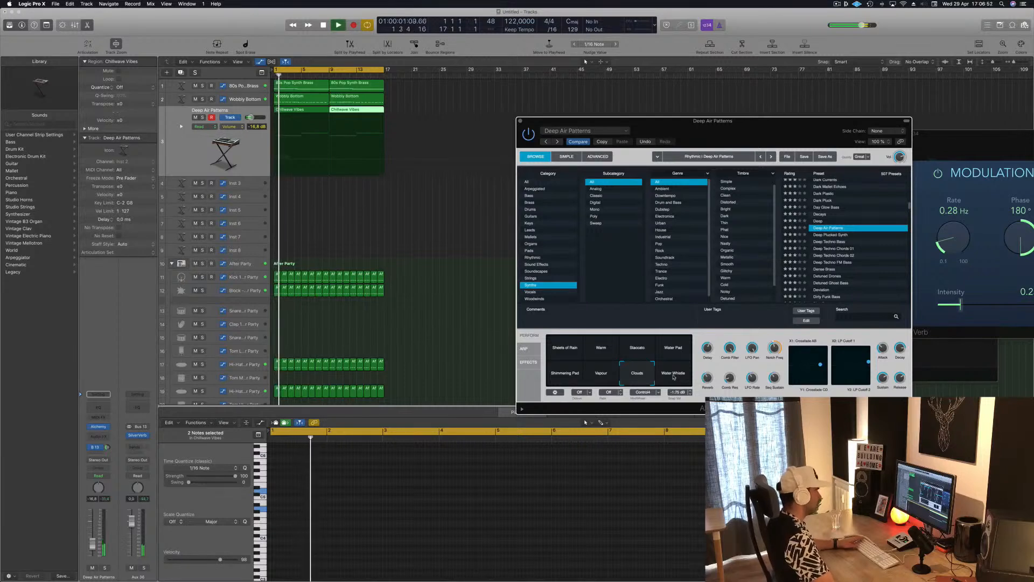
left_click(673, 377)
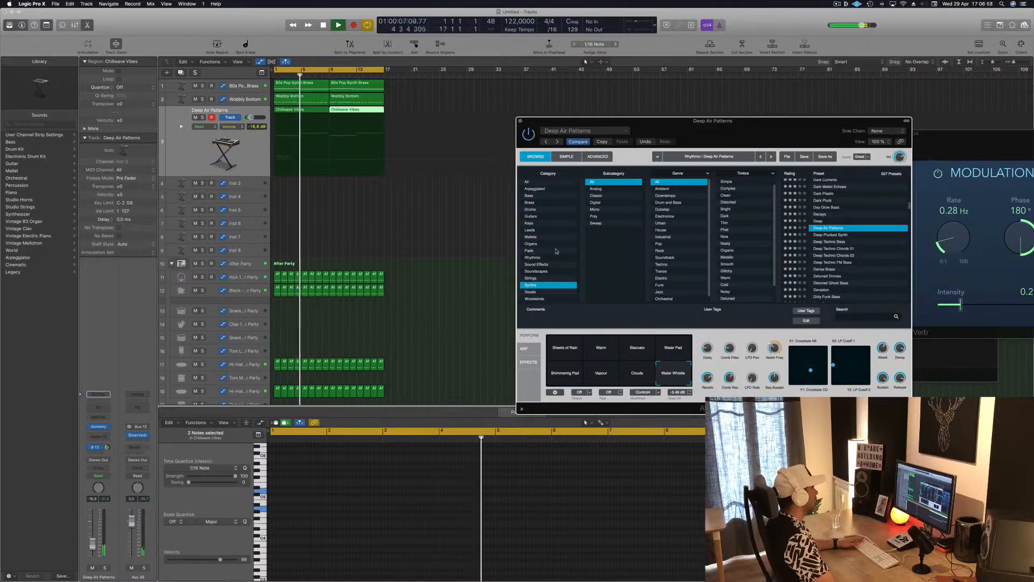
Step: Load the Deeper Emotion (1) preset from the Pads category on the melody track, play it from the start, and select its Vocal variation
left_click(530, 250)
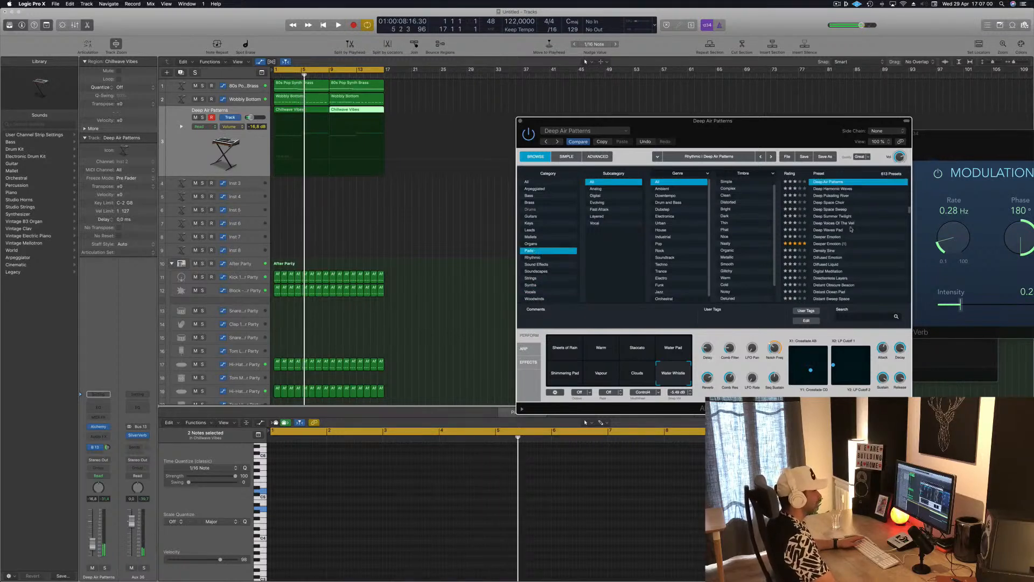
left_click(841, 243)
key("Return")
key("space")
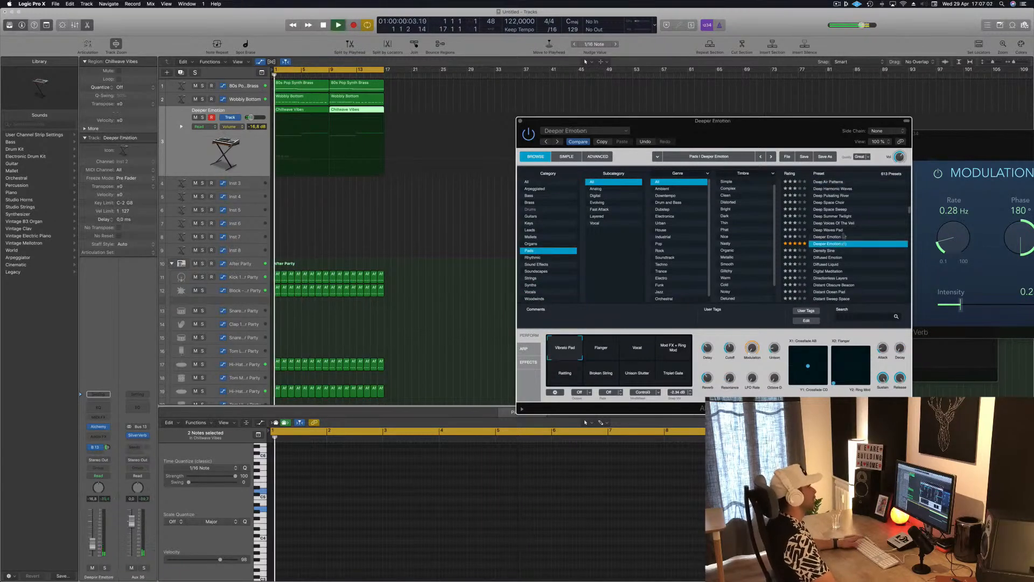
left_click_drag(735, 134, 720, 95)
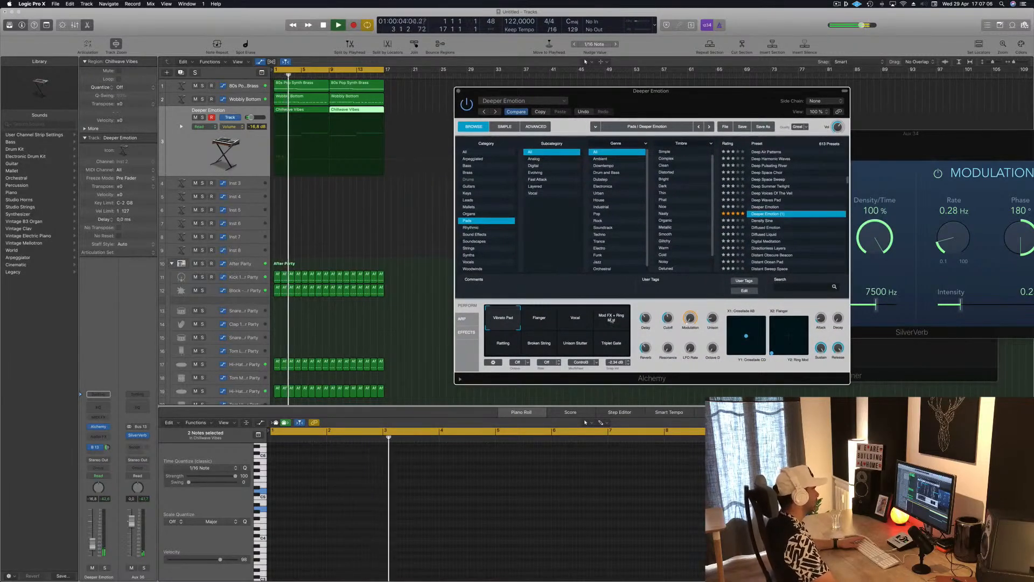
left_click_drag(649, 112, 721, 108)
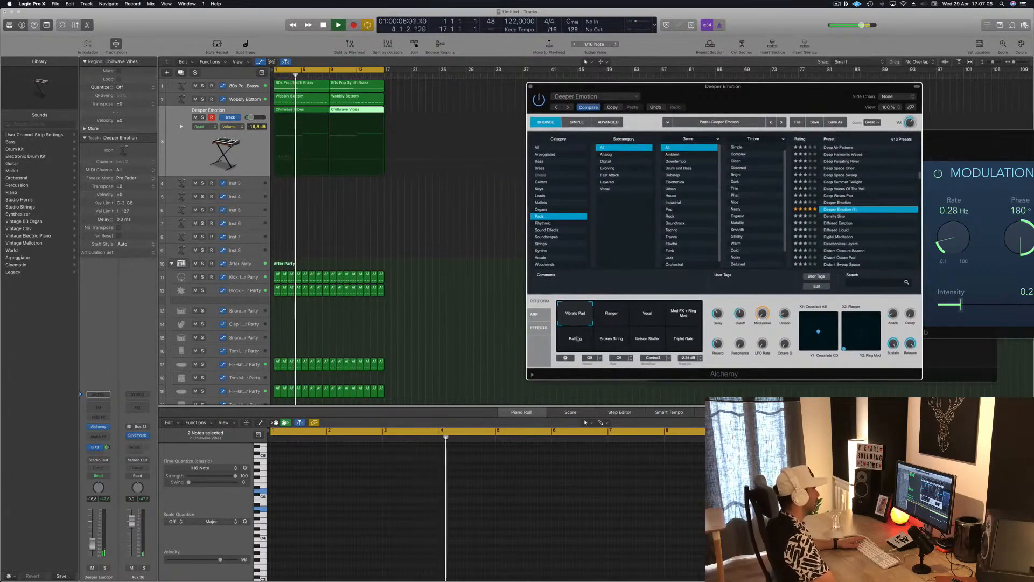
left_click(639, 318)
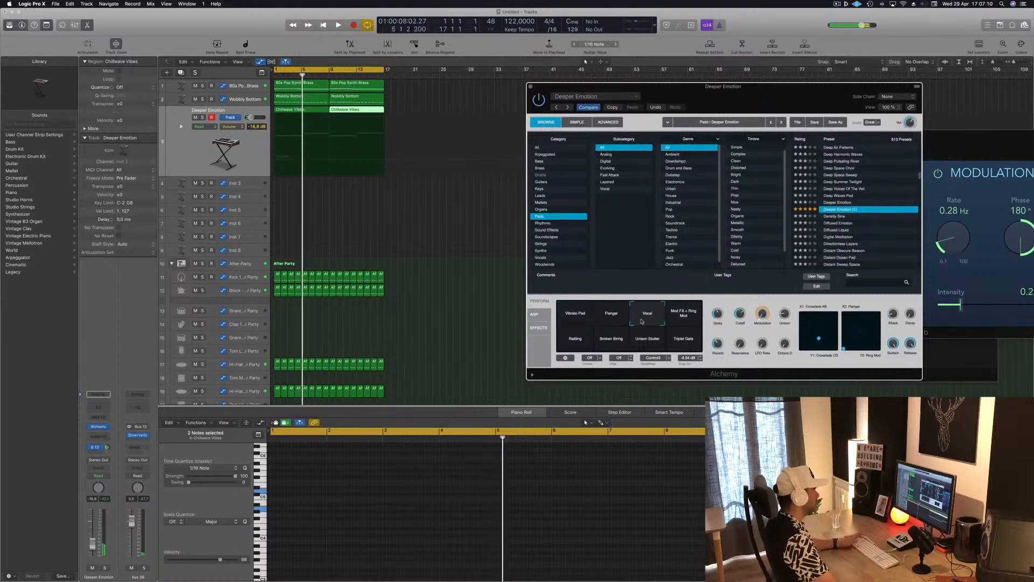
Step: Select both Chillwave Vibes regions and transpose all their notes down two octaves
left_click(360, 225)
left_click(251, 169)
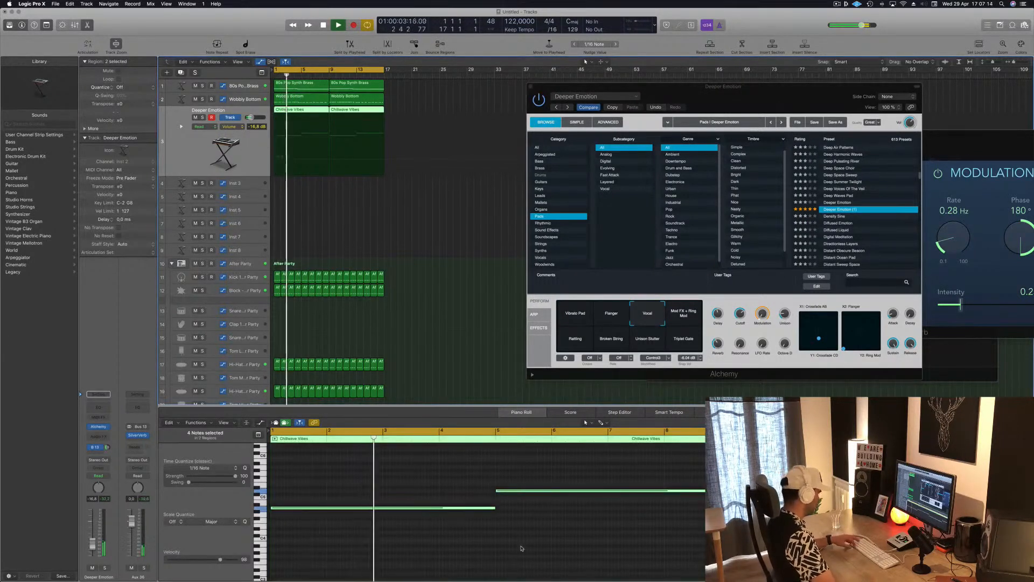
key("alt+shift+Down")
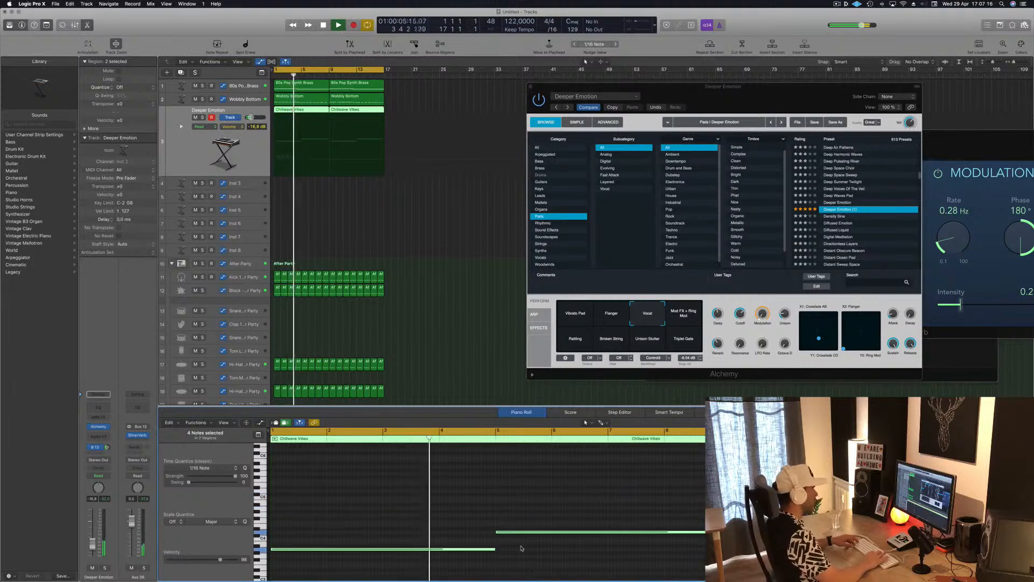
key("alt+shift+Down")
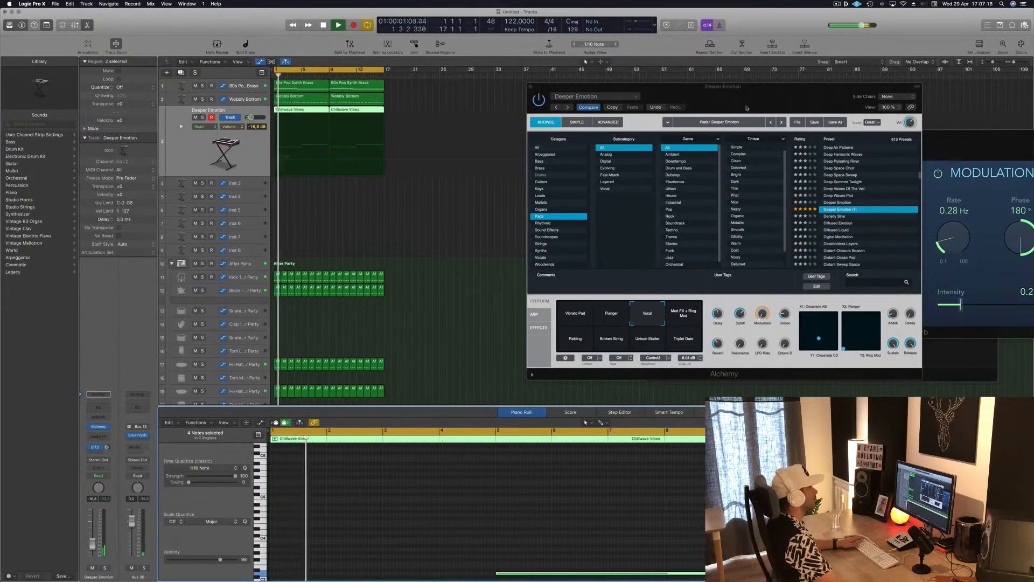
Step: Close the Alchemy and Resonant Pitch Climber plug-in windows and lower the Deeper Emotion track's volume to -18.5 dB
left_click_drag(747, 108, 800, 91)
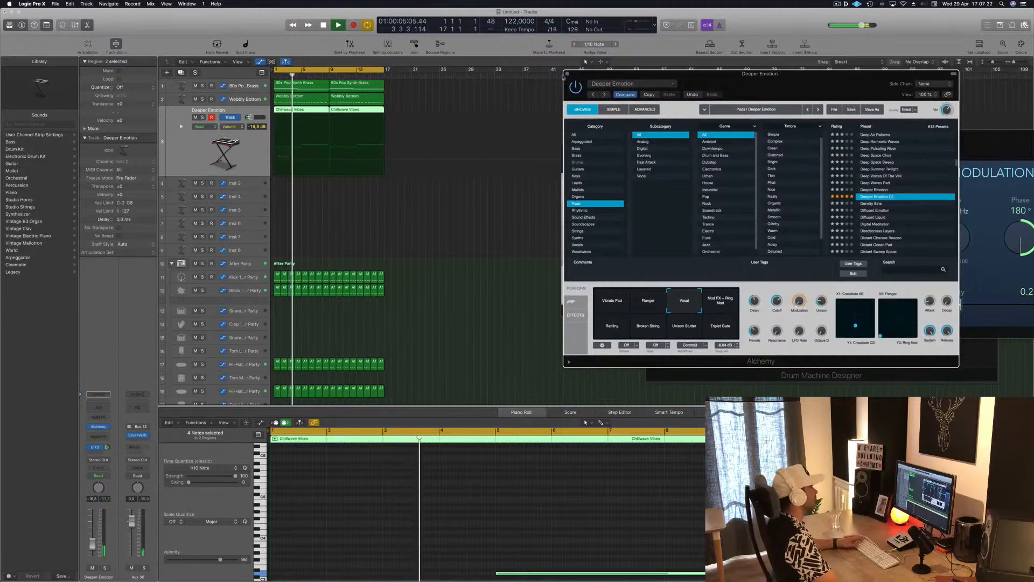
left_click(567, 74)
left_click(331, 240)
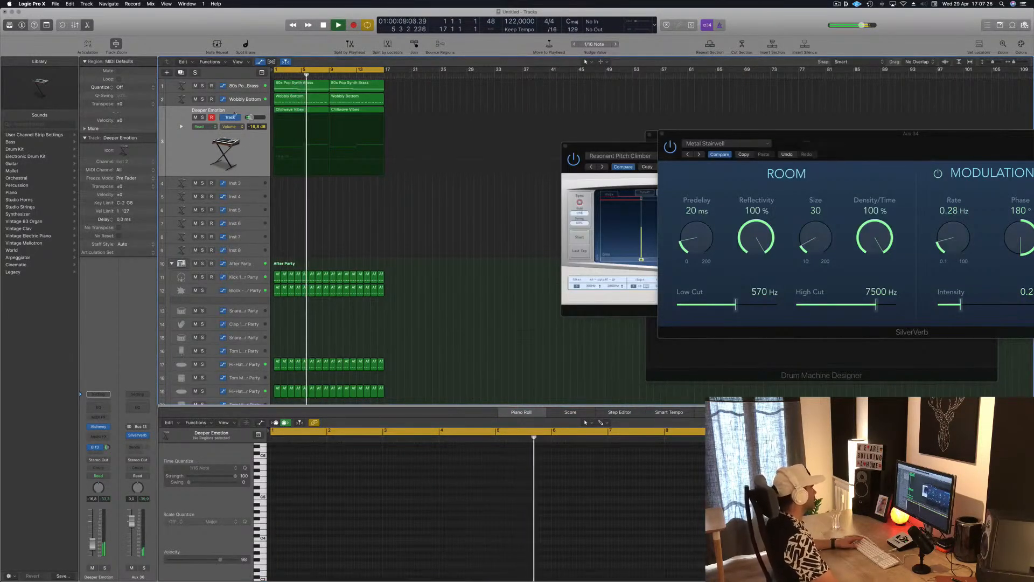
left_click(242, 172)
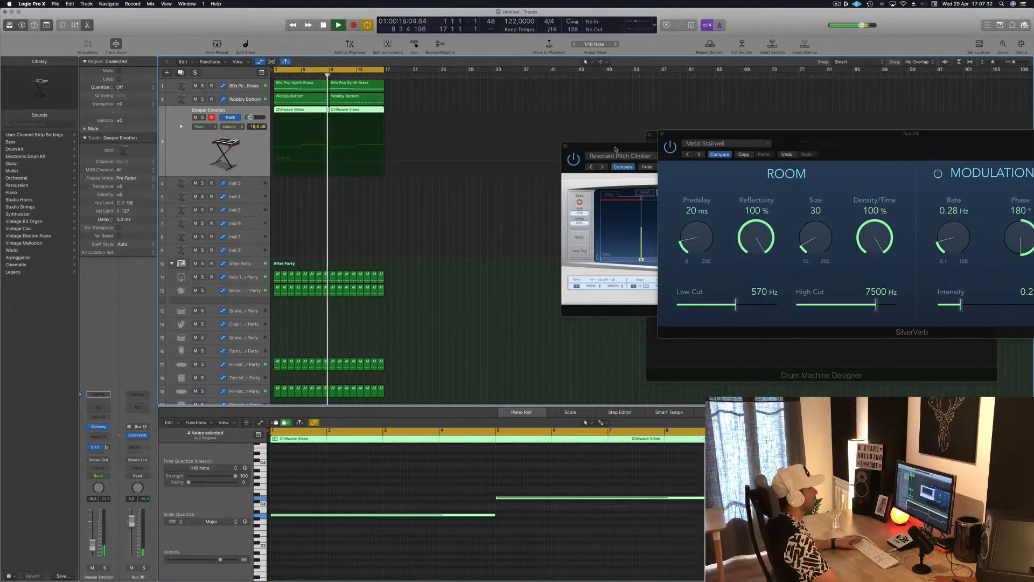
left_click_drag(590, 149, 430, 192)
left_click(406, 190)
left_click(307, 227)
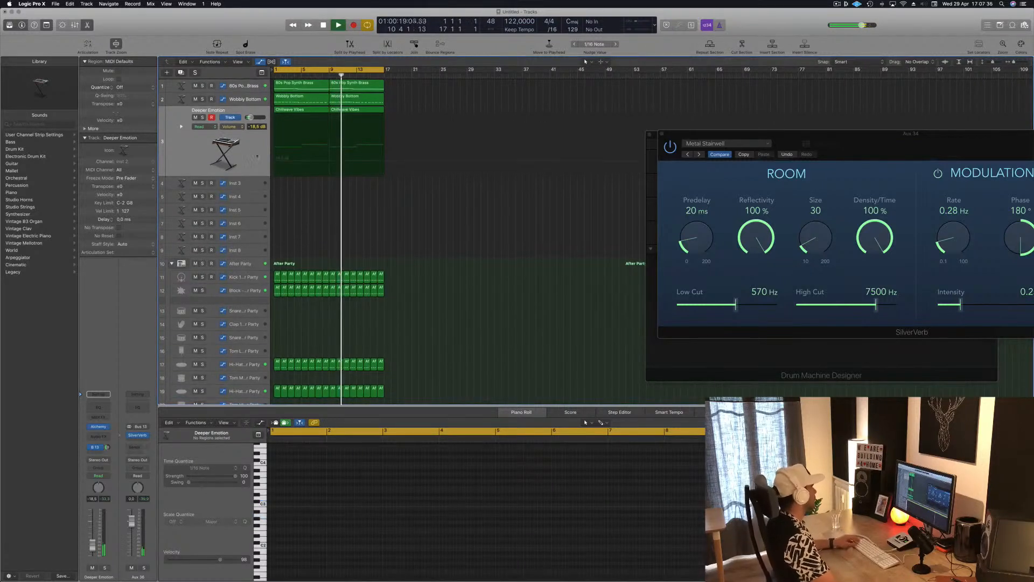
Step: Compare the beat with the 80s Pop Synth Brass track muted and unmuted, restarting playback from the beginning
left_click(241, 172)
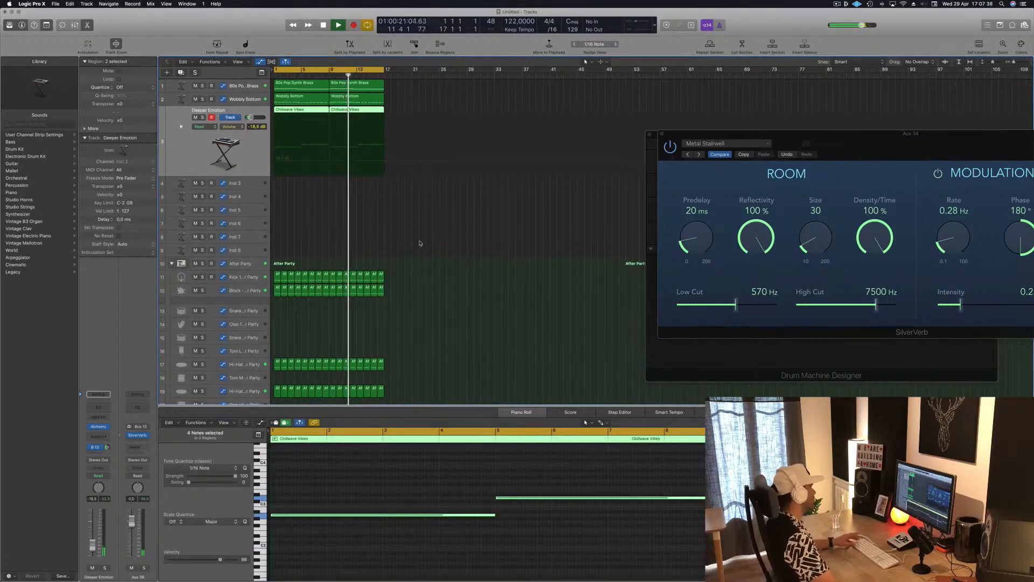
scroll(430, 239, "down", 5)
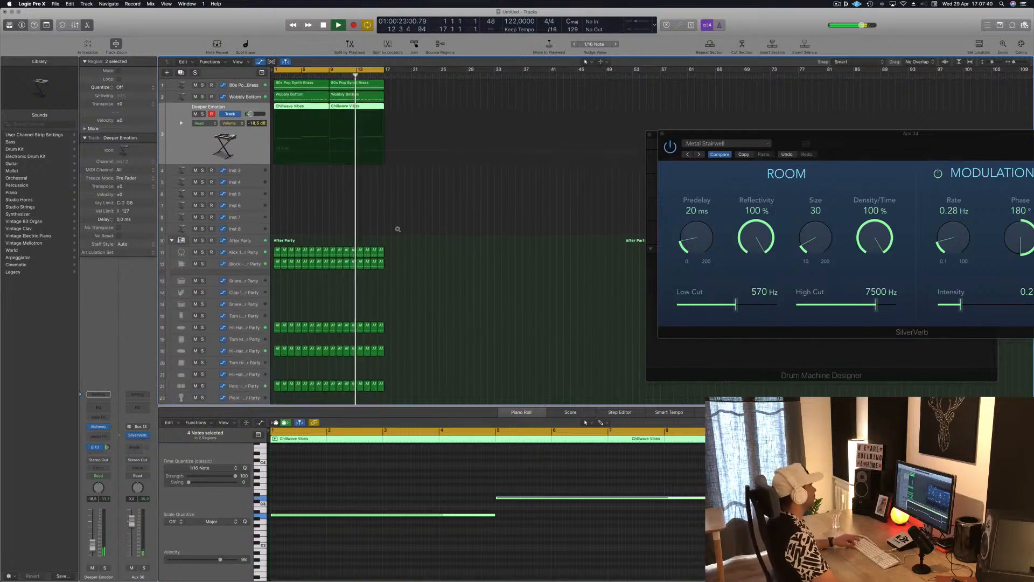
left_click(195, 85)
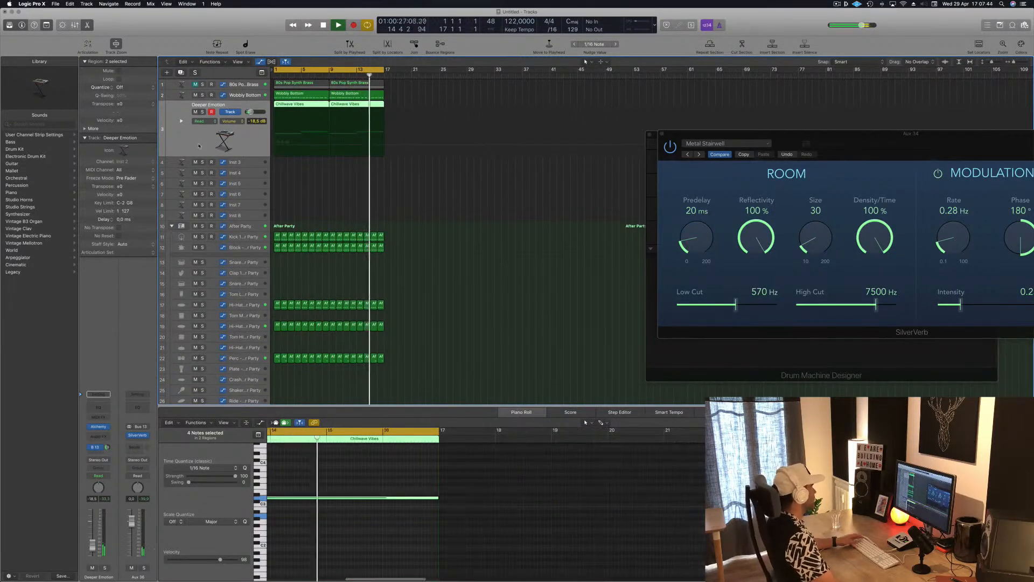
key("Return")
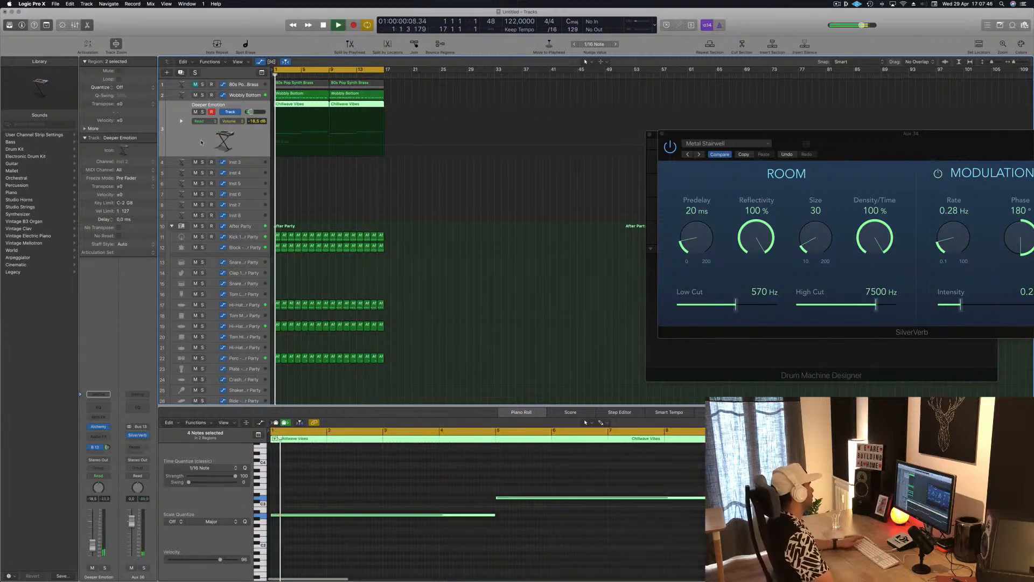
left_click(464, 178)
left_click(253, 85)
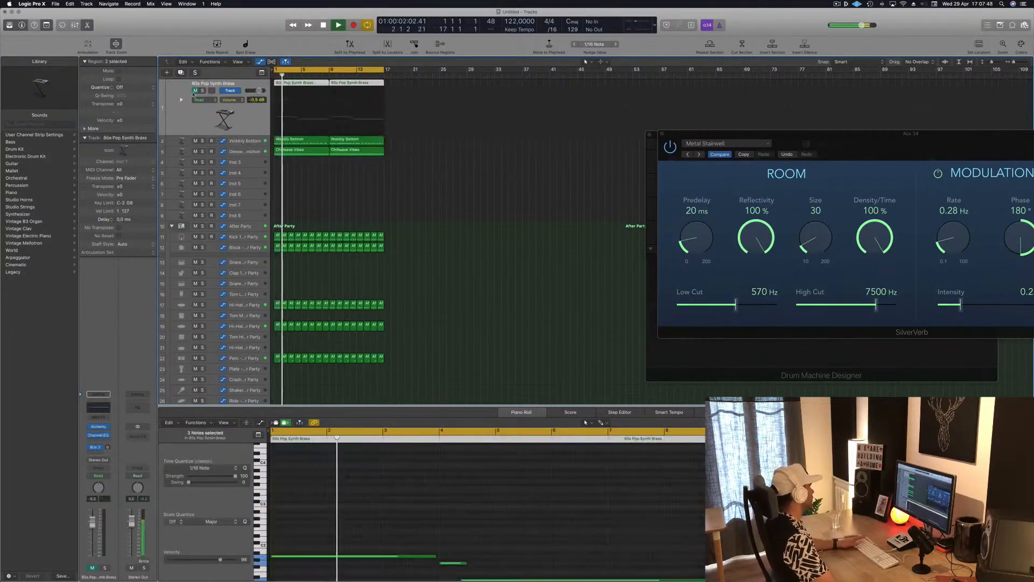
key("Return")
left_click(195, 90)
key("Return")
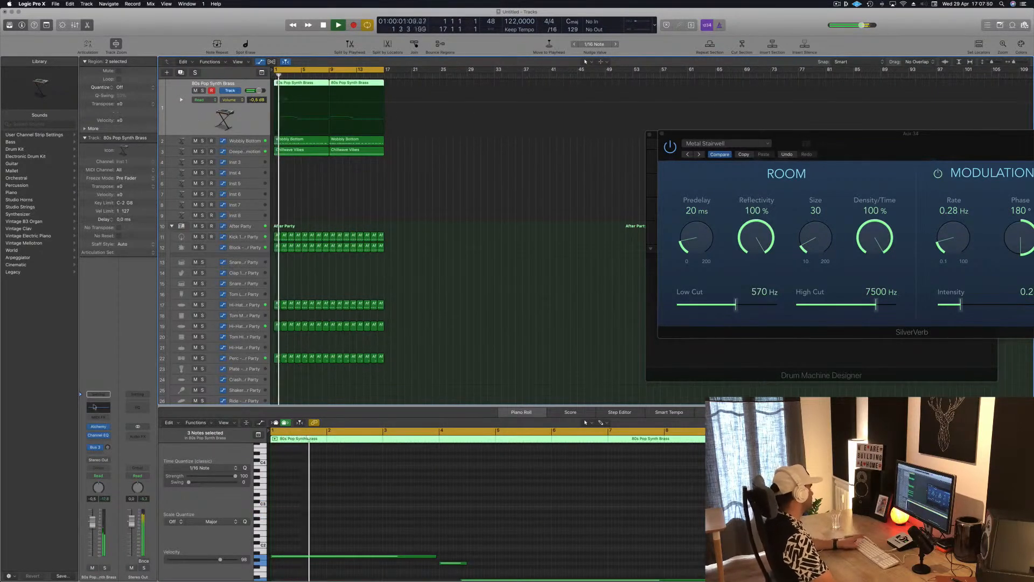
key("Return")
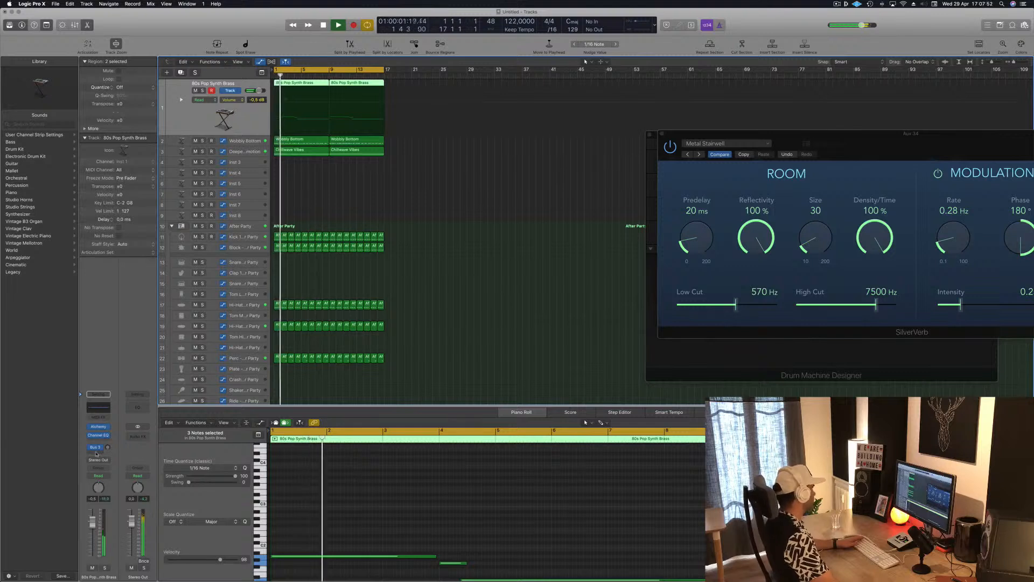
left_click(354, 184)
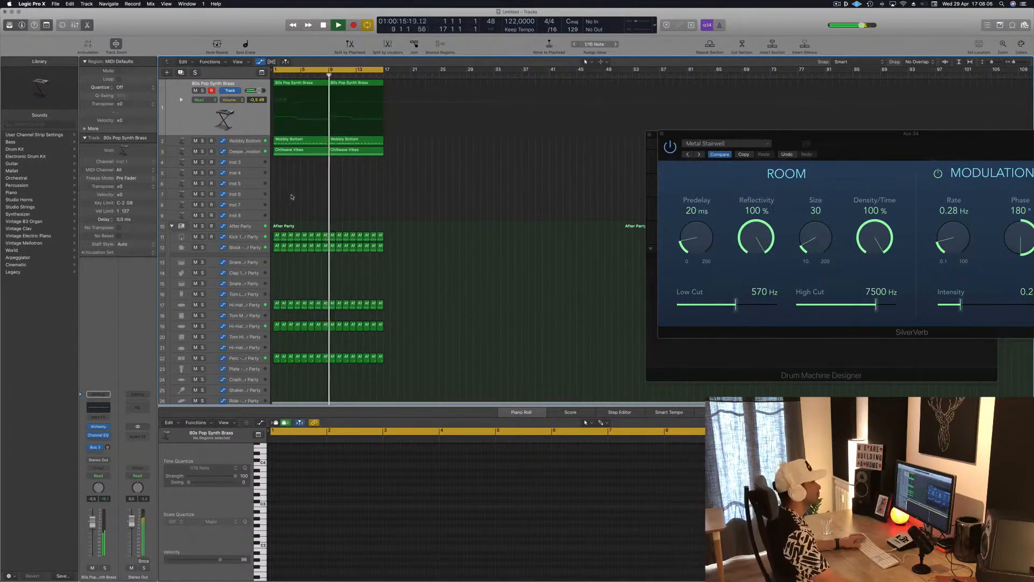
left_click(838, 4)
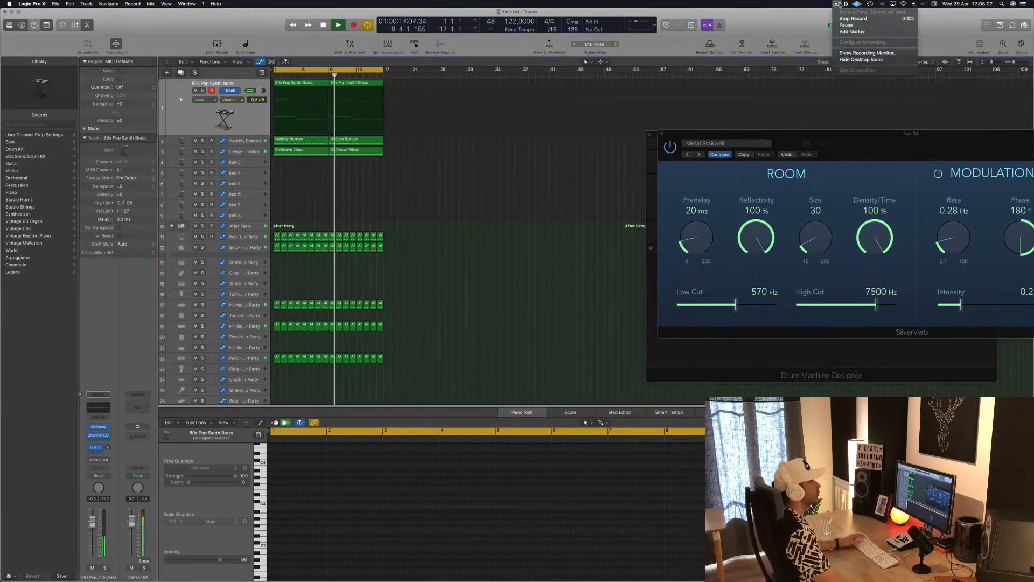
left_click(792, 22)
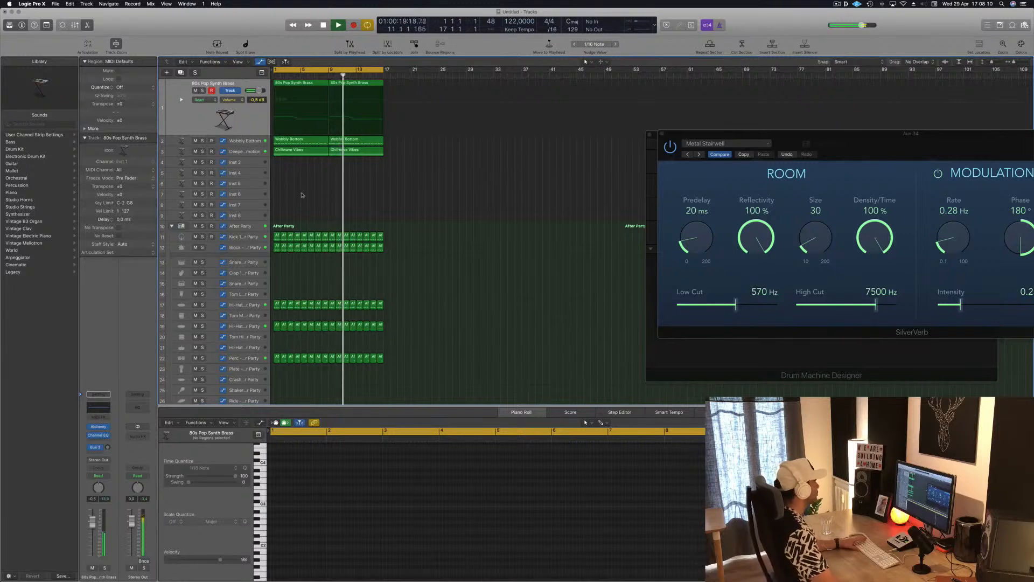
scroll(305, 188, "down", 2)
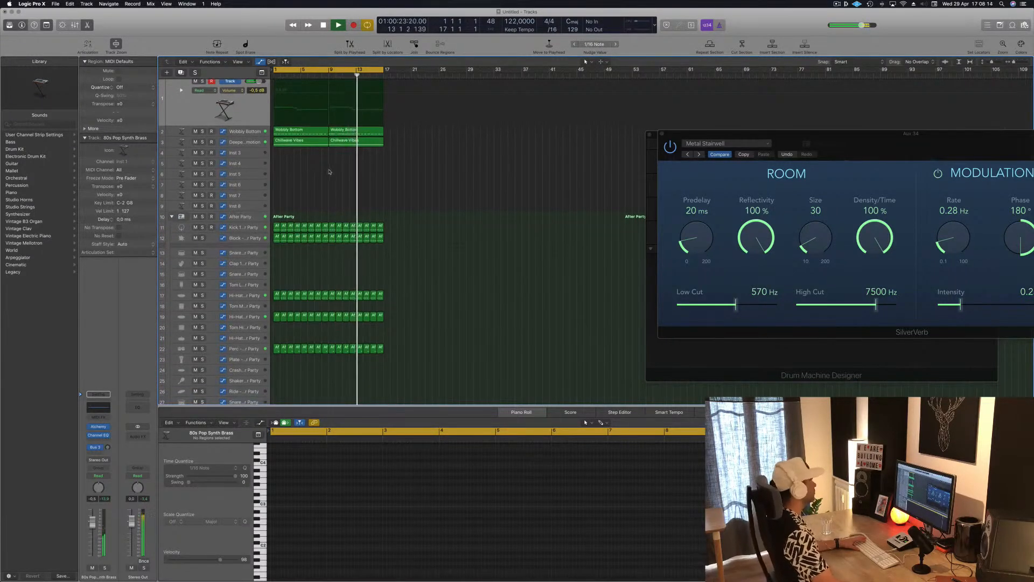
left_click(248, 153)
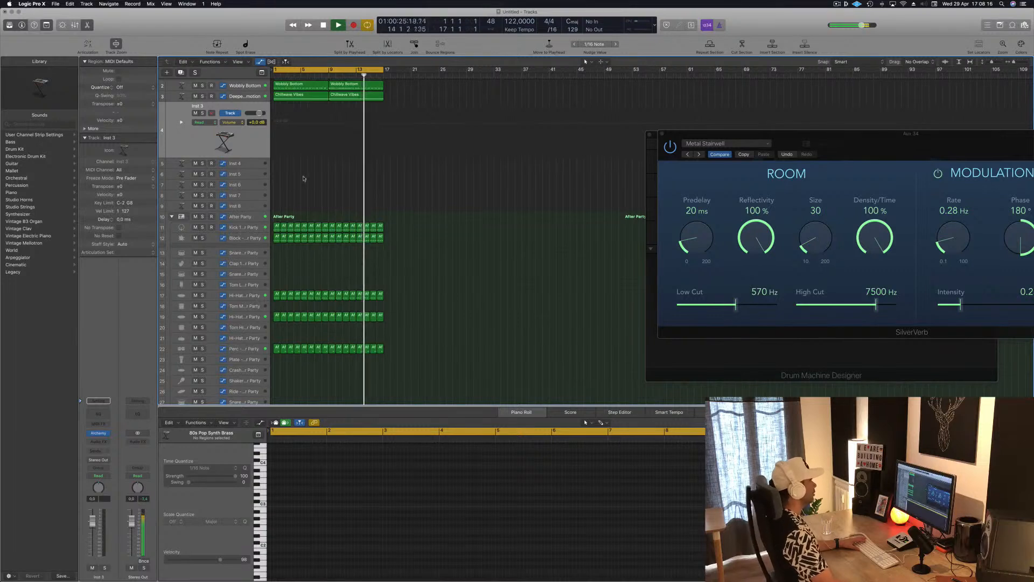
scroll(305, 180, "up", 1)
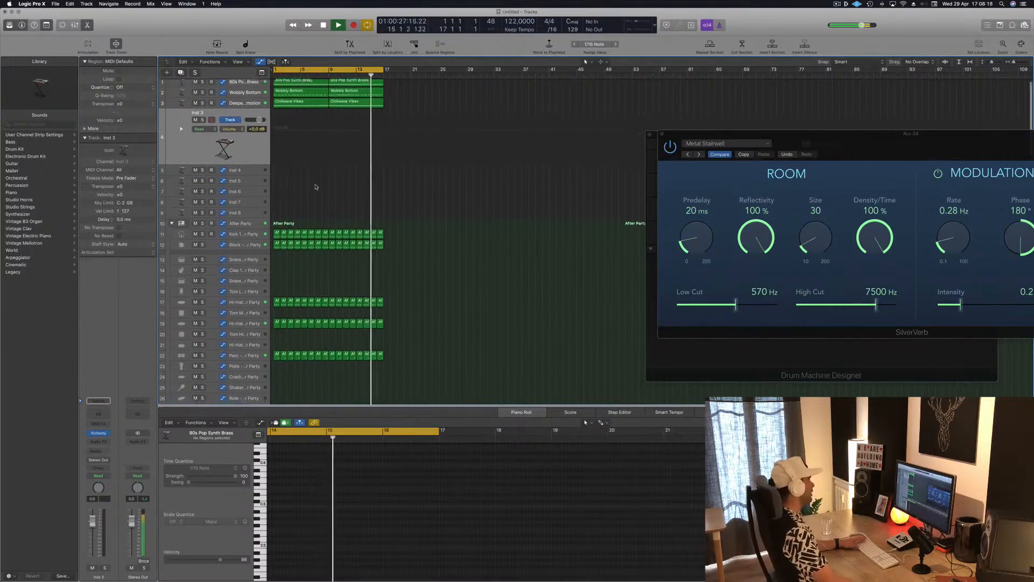
scroll(316, 187, "down", 8)
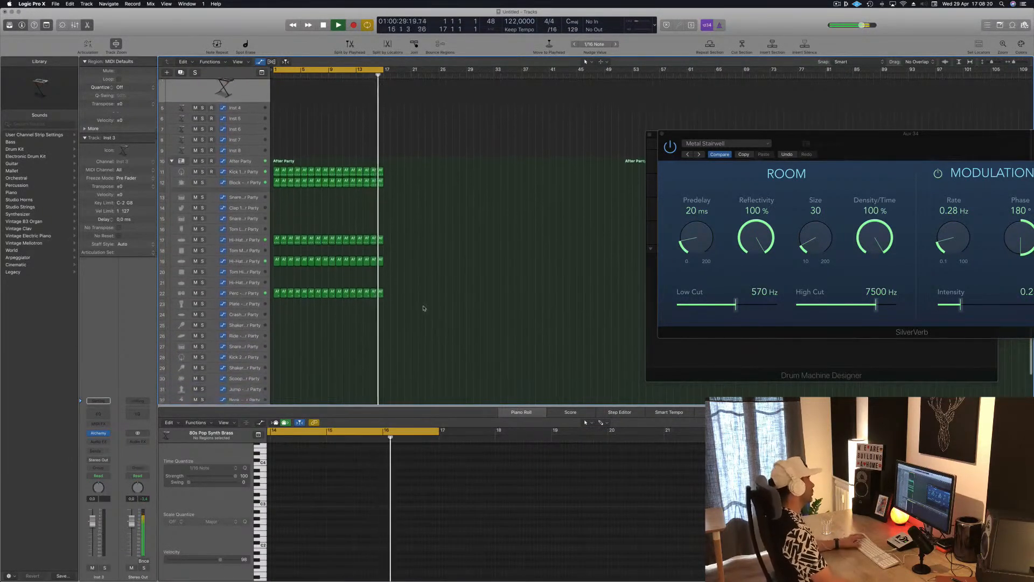
Step: Copy the first Perc region onto the Plate track at bar 1 and move its two notes half a bar earlier
scroll(323, 302, "down", 5)
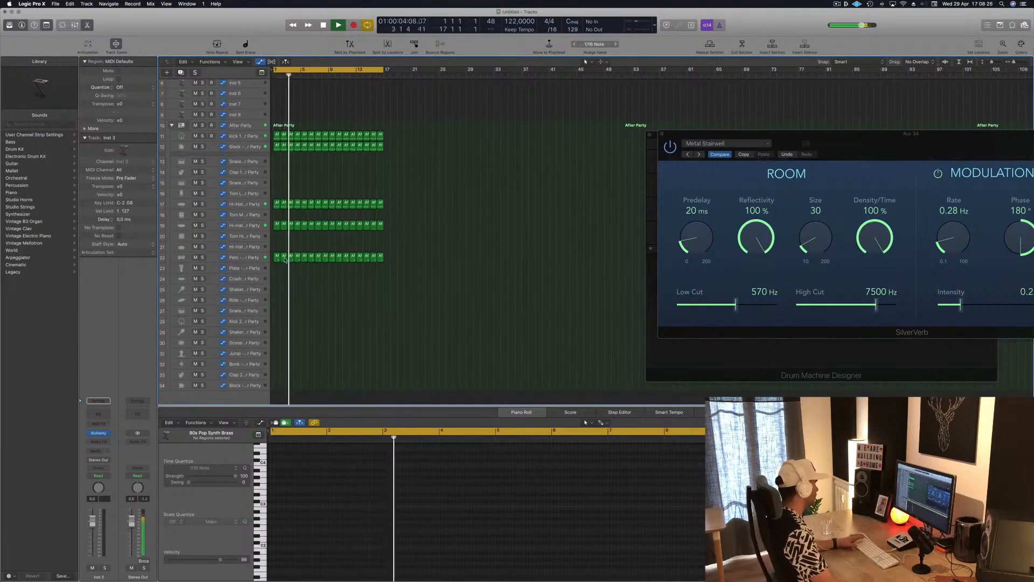
left_click_drag(278, 256, 276, 268)
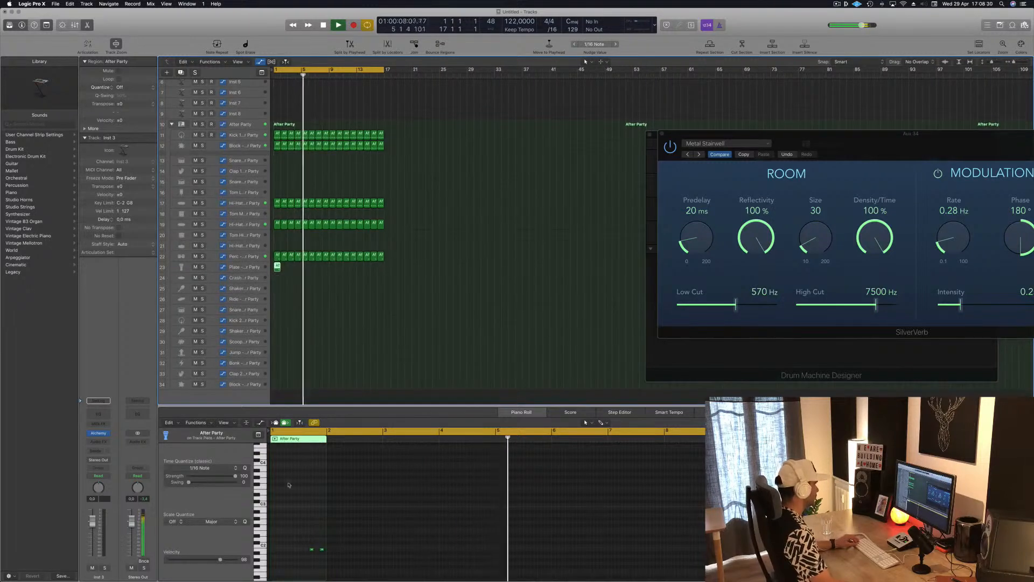
left_click_drag(280, 526, 347, 560)
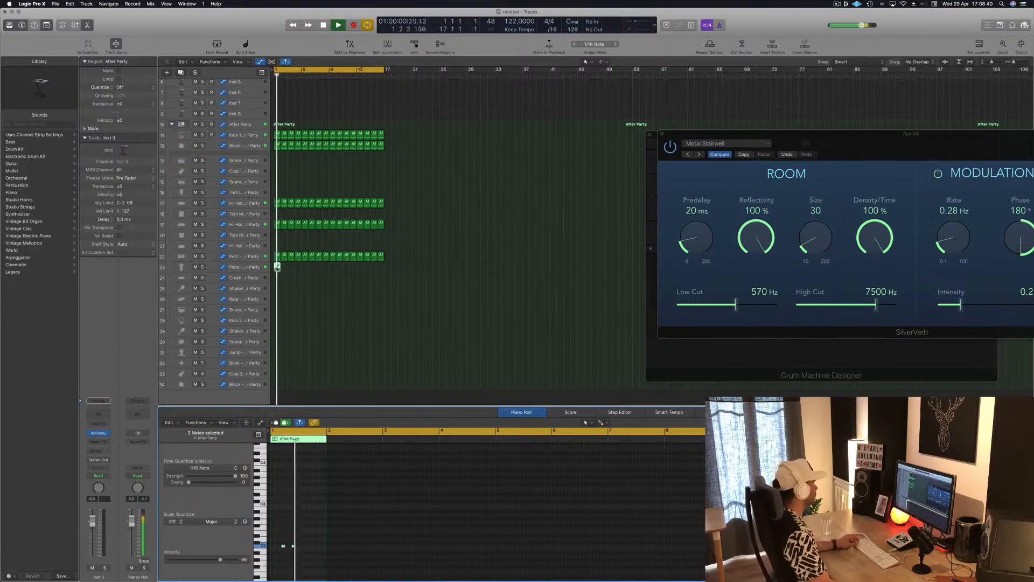
Step: Fill bars 1 to 16 of the Plate track with copies of the edited region and lower the track's volume to about -15.6 dB
left_click_drag(278, 266, 332, 271)
key("space")
key("space")
left_click(241, 267)
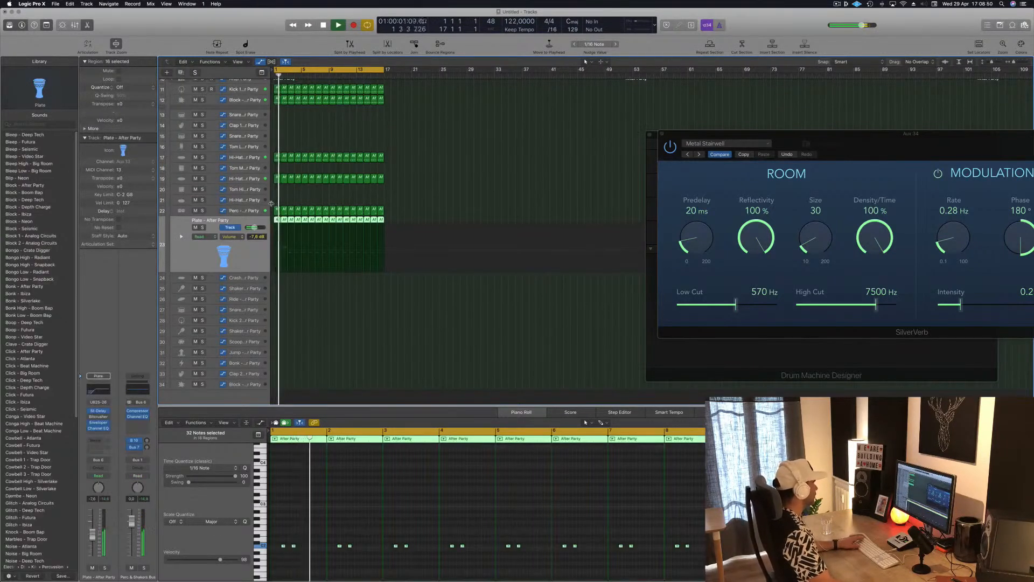
left_click_drag(324, 204, 291, 229)
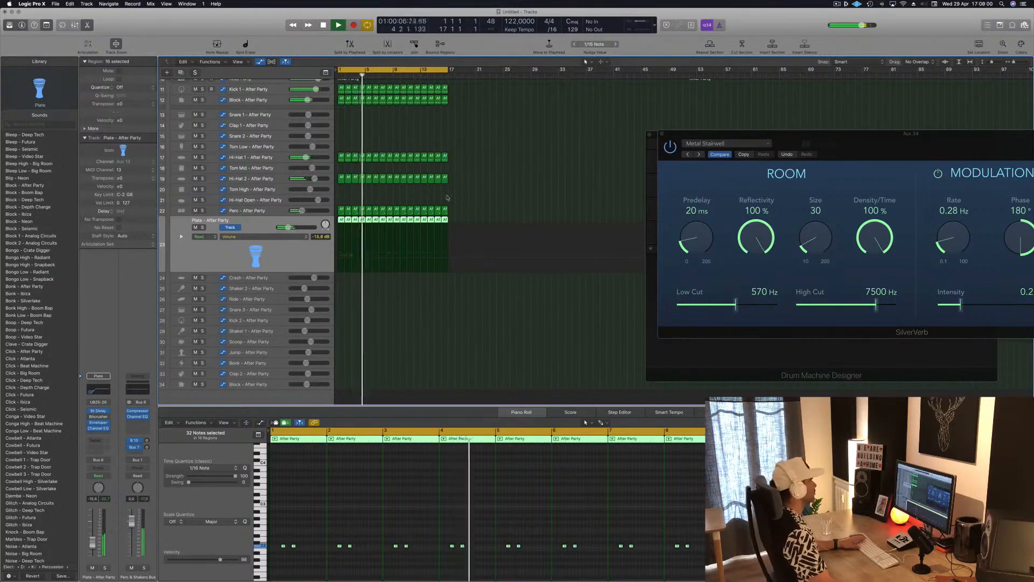
scroll(446, 126, "up", 5)
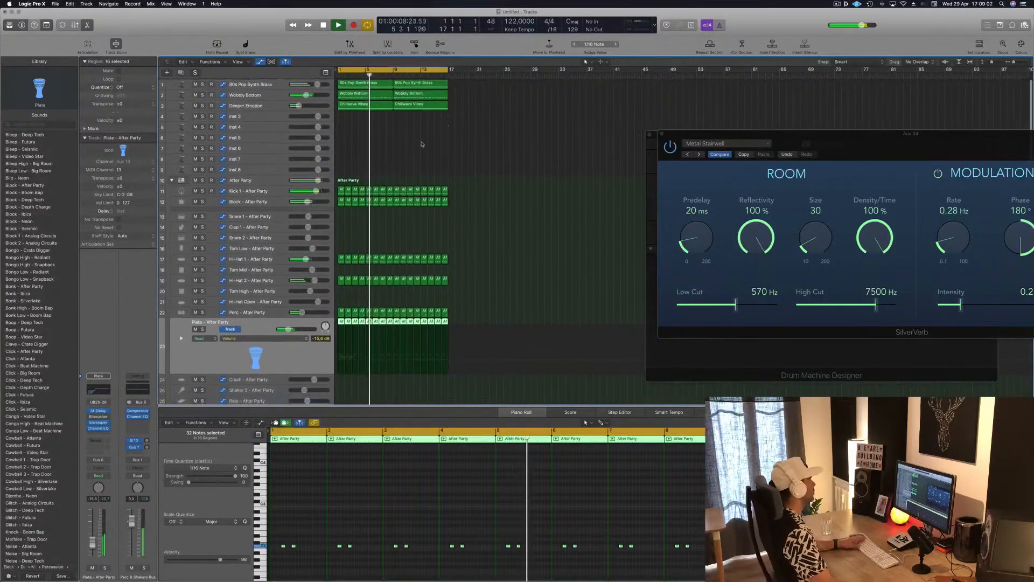
left_click(423, 143)
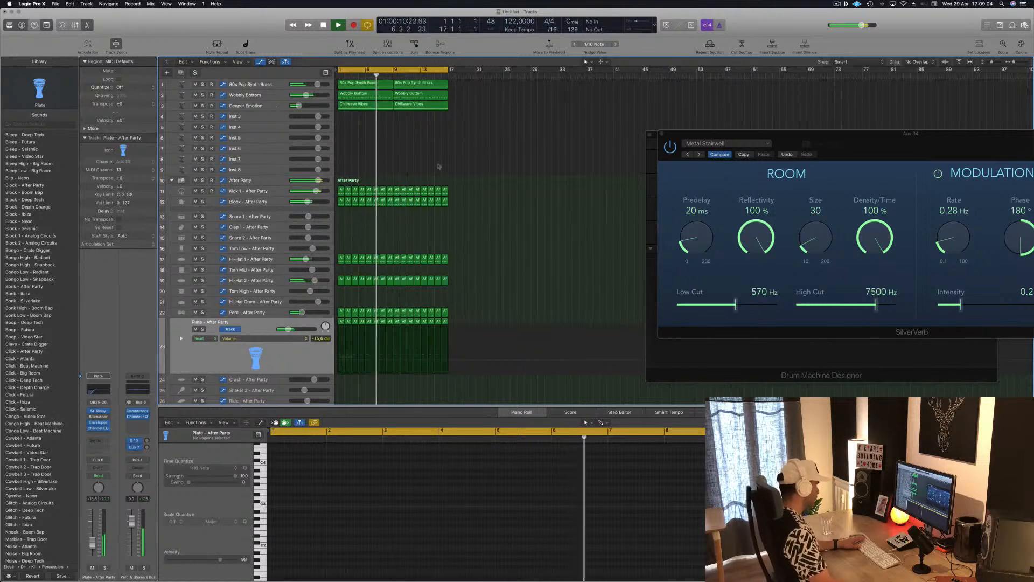
scroll(501, 156, "down", 3)
scroll(501, 153, "down", 3)
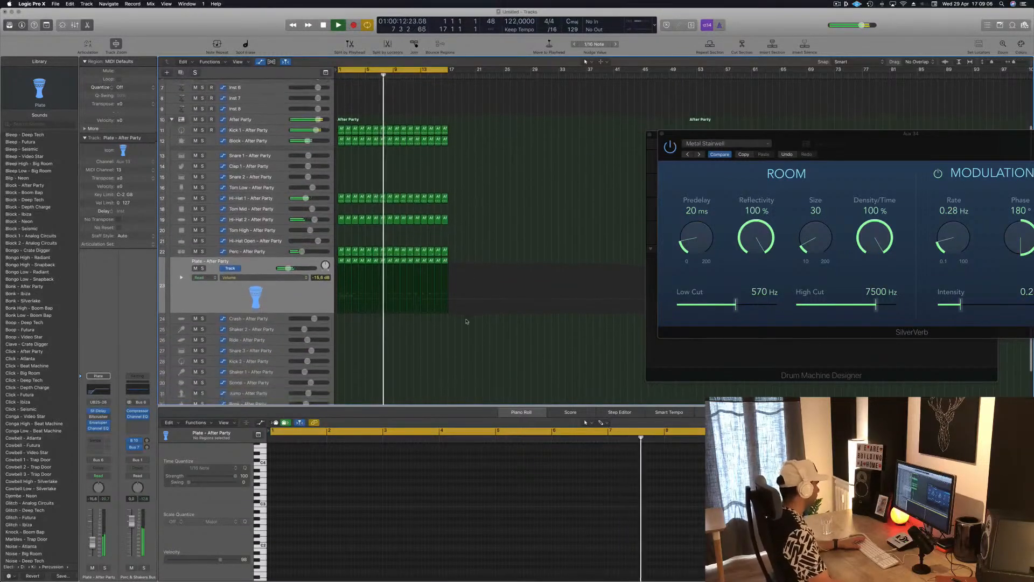
scroll(468, 323, "down", 2)
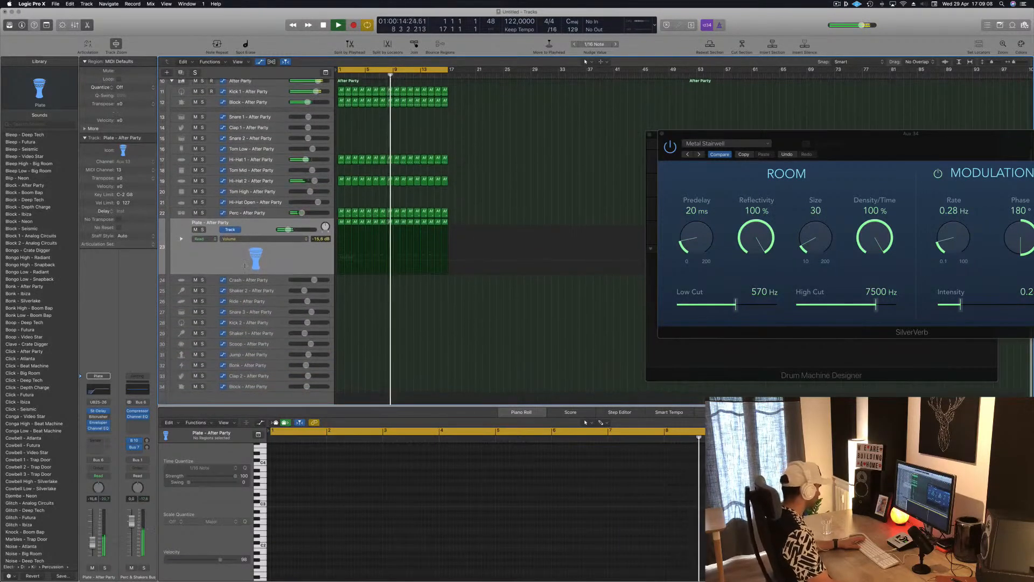
Step: Copy the first Hi-Hat 1 region onto the Hi-Hat Open track at bar 1 and transpose its four notes up
scroll(201, 230, "up", 3)
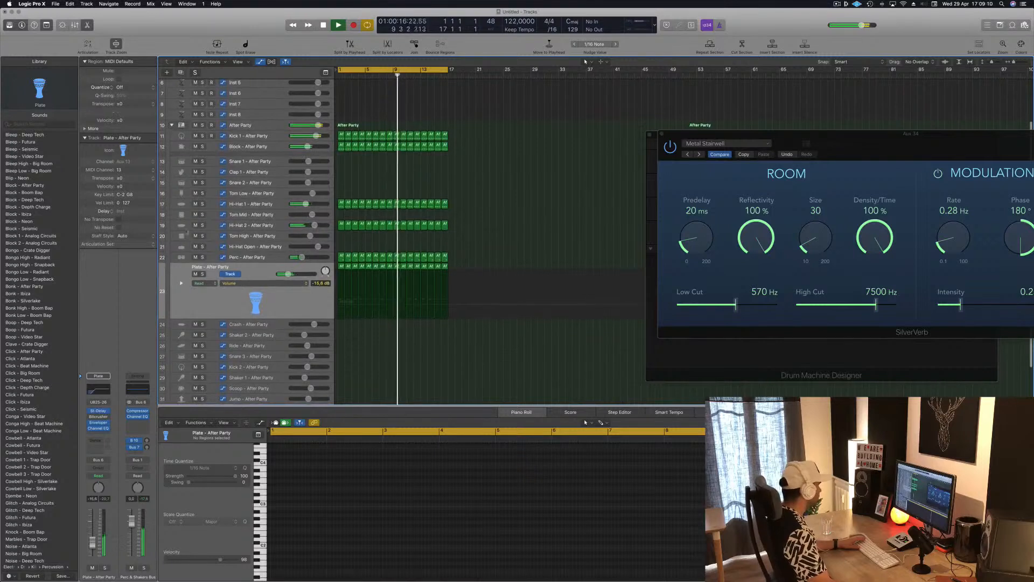
left_click(342, 204)
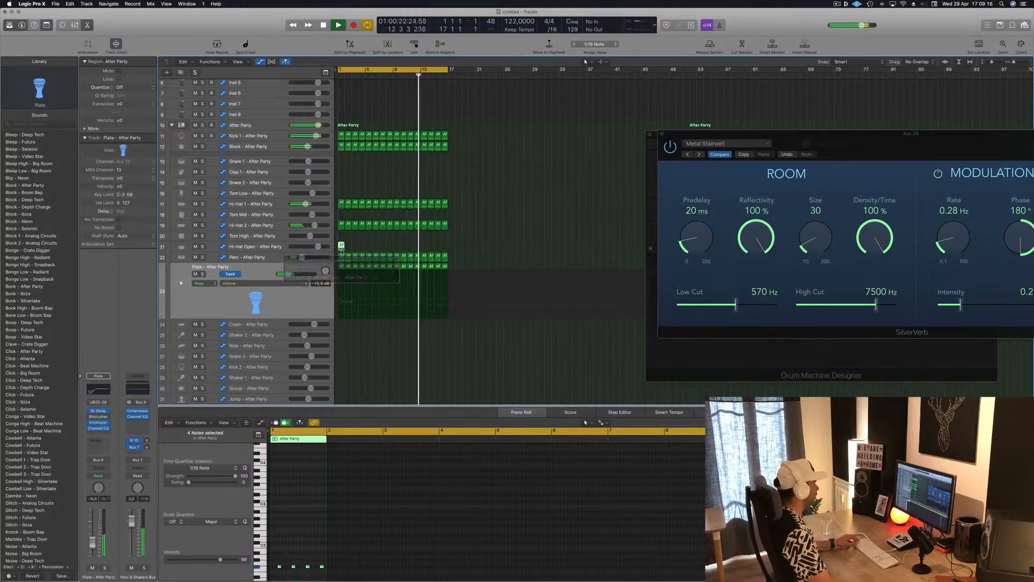
key("p")
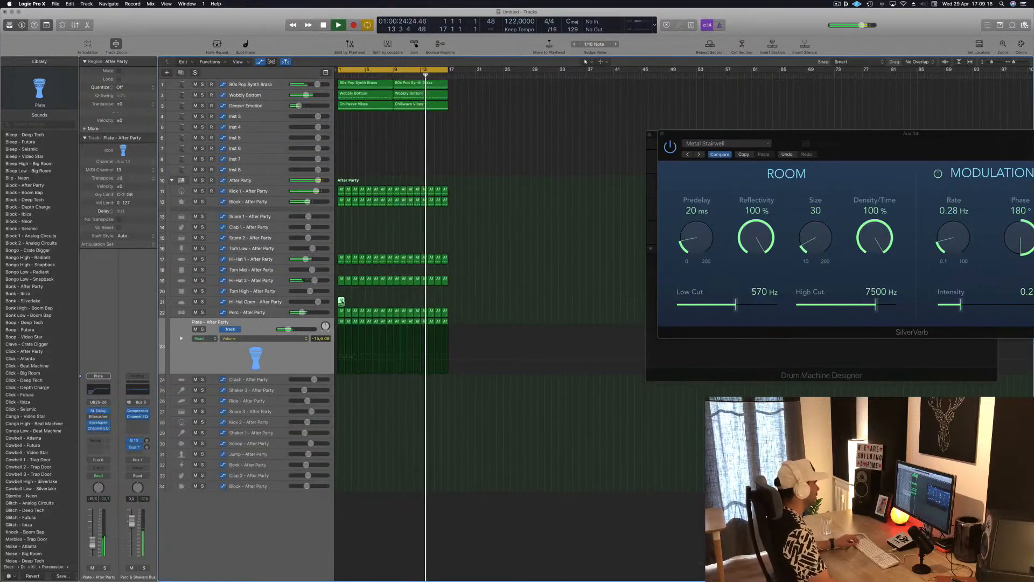
key("p")
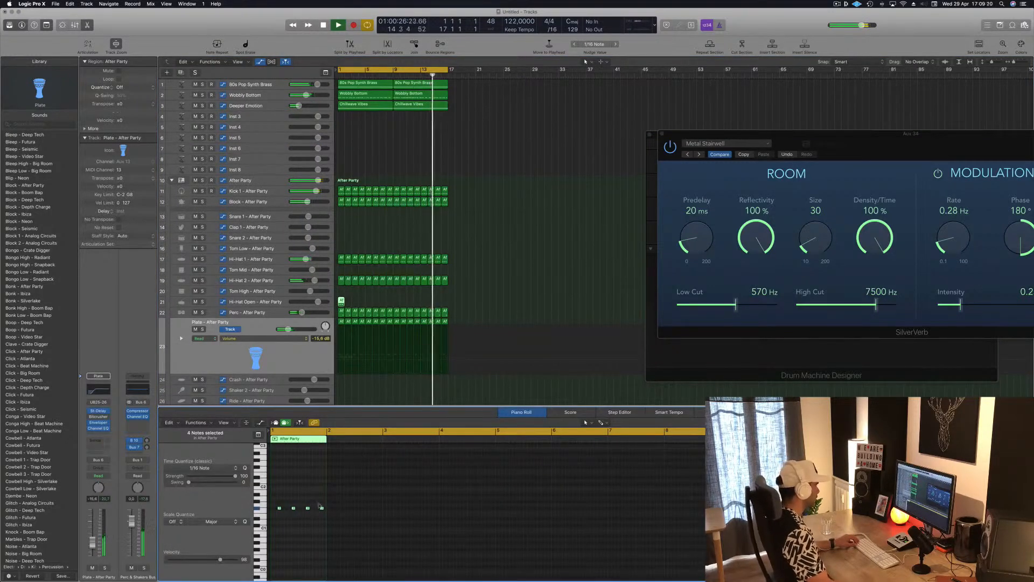
key("alt+Up")
key("alt+Up")
key("alt+Up")
key("alt+Up")
key("alt+Up")
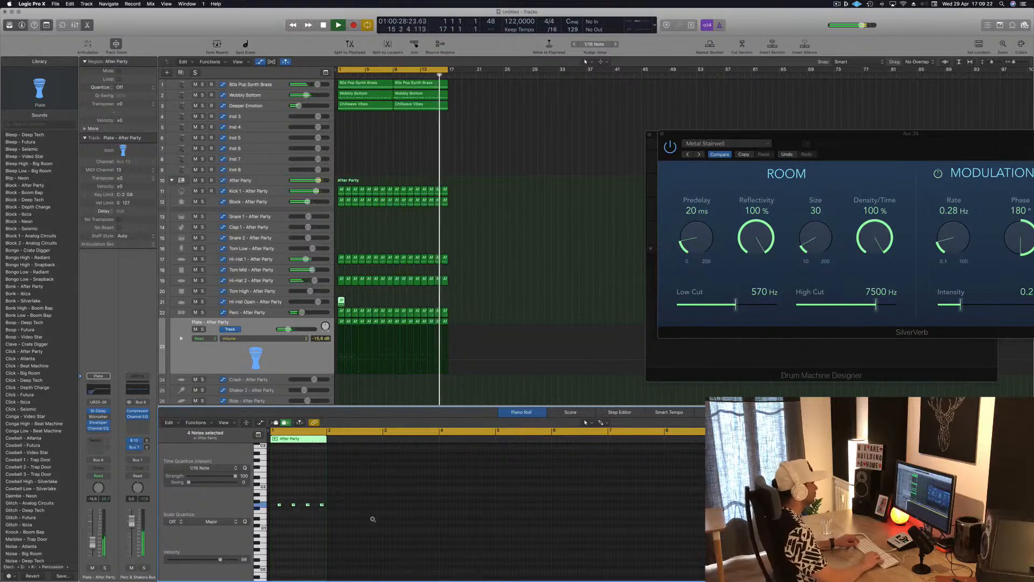
key("alt+Down")
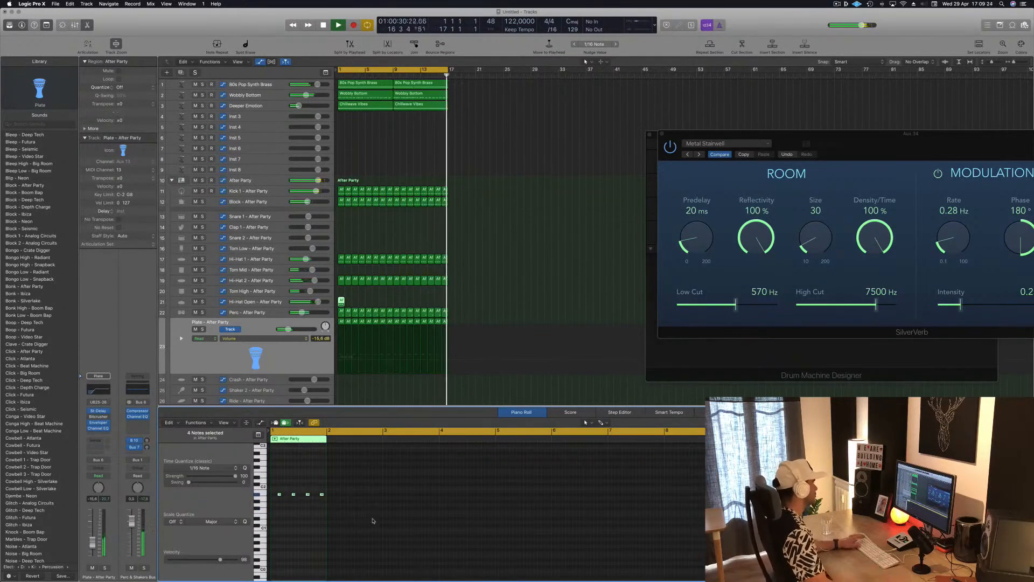
Step: Lower the Hi-Hat Open track's volume to about -13.2 dB and restart playback from the beginning
left_click_drag(318, 302, 308, 302)
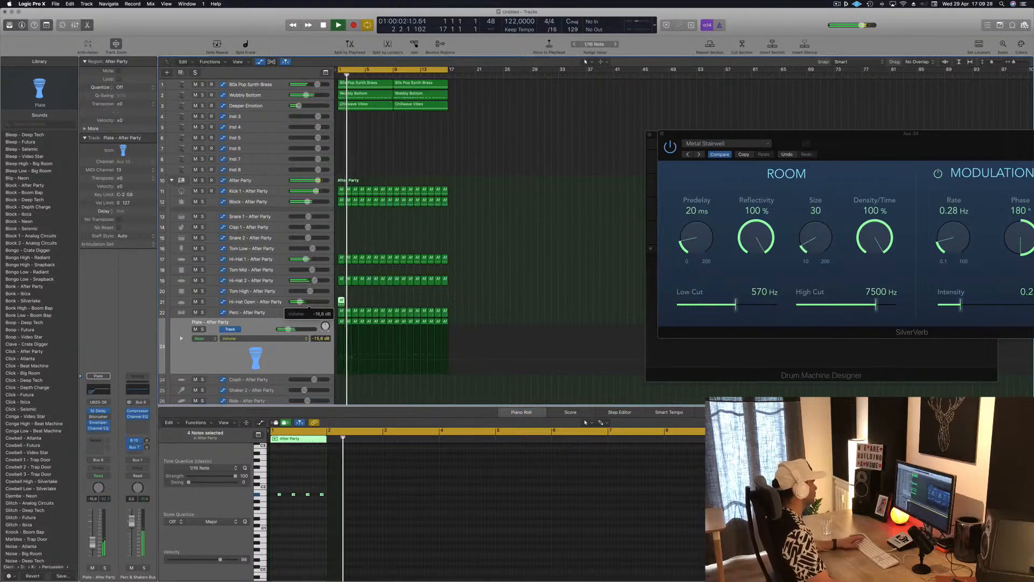
key("Return")
key("space")
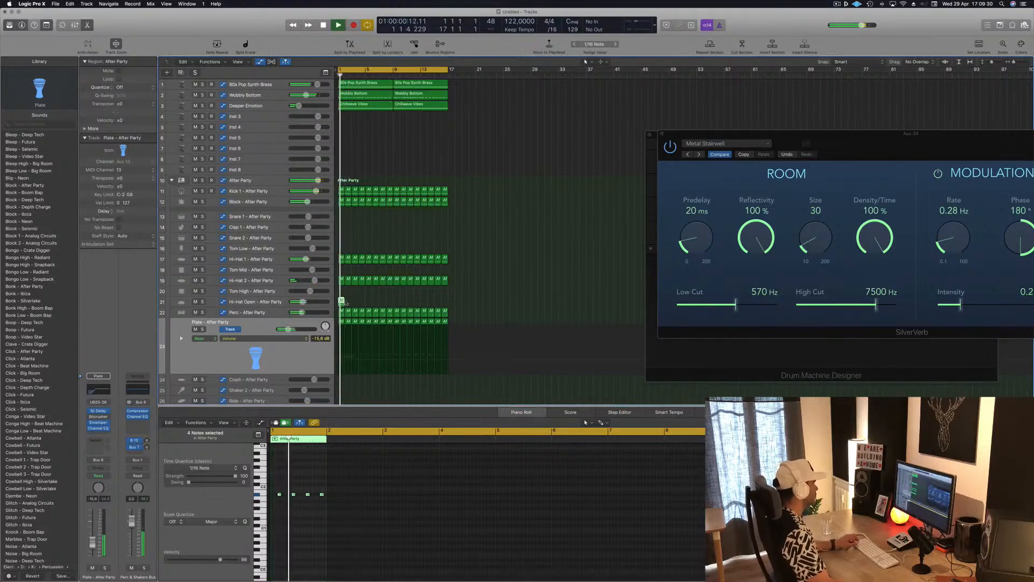
Step: Fill bars 1 to 16 of the Hi-Hat Open track with copies of its first region and restart playback
mouse_move(344, 303)
left_mouse_down()
mouse_move(355, 303)
mouse_move(340, 303)
left_mouse_up()
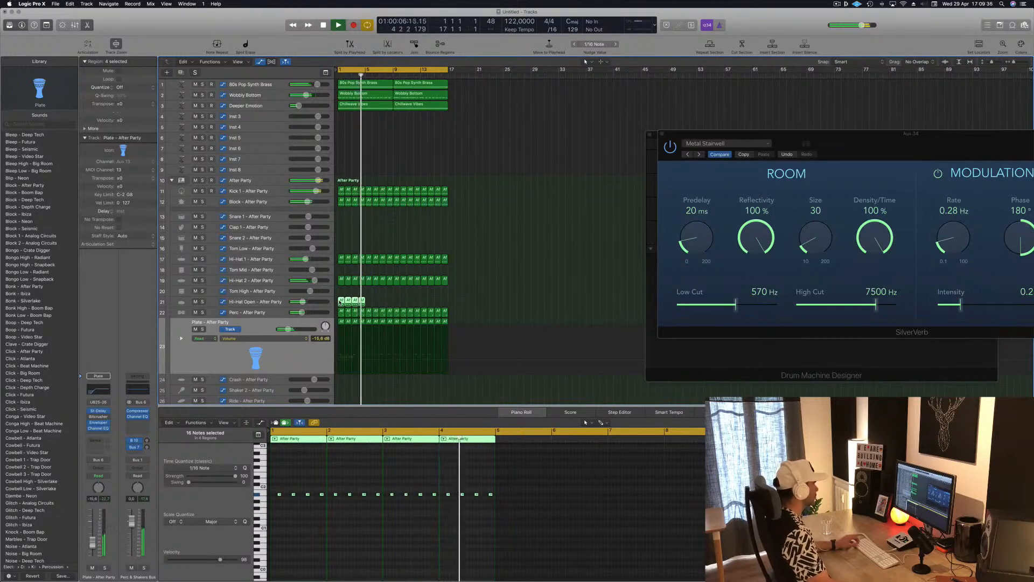
key("Return")
left_click_drag(353, 300, 399, 305)
key("Return")
Step: Audition hi-hat sounds on the Hi-Hat Open track, choose Hi-Hat Open - Deep Tech and lower its volume to about -13 dB
left_click(274, 300)
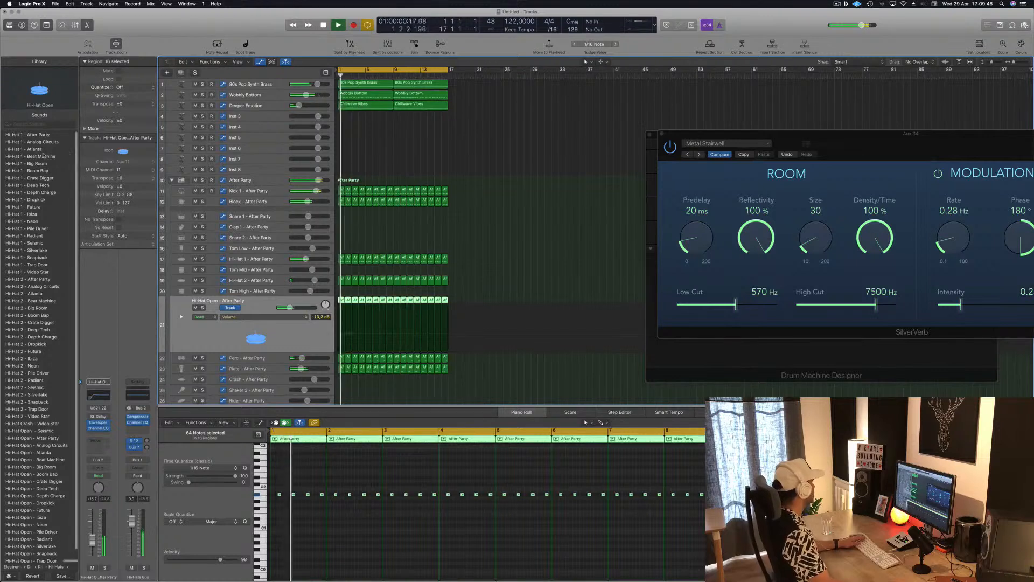
left_click(34, 134)
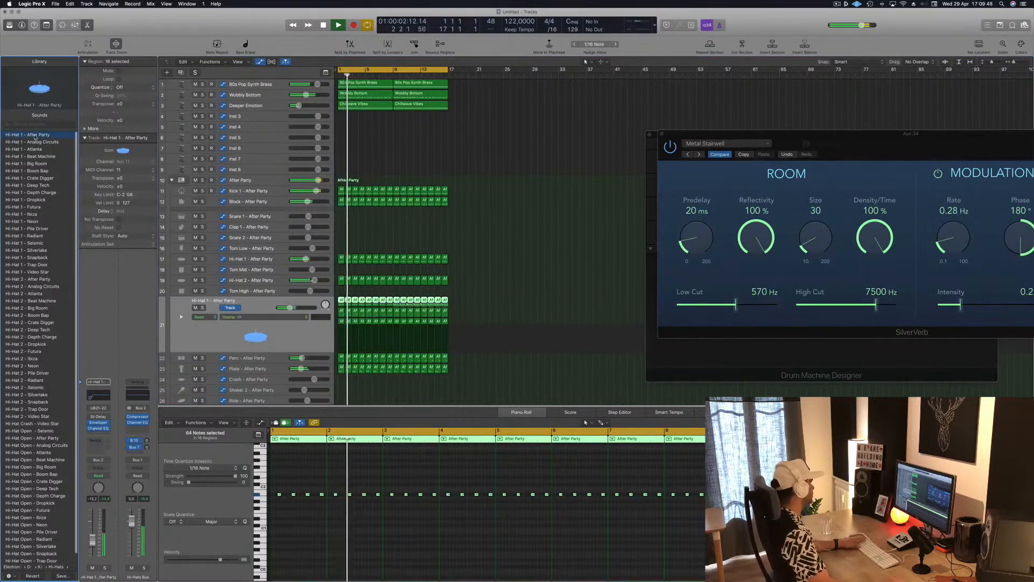
scroll(16, 431, "down", 1)
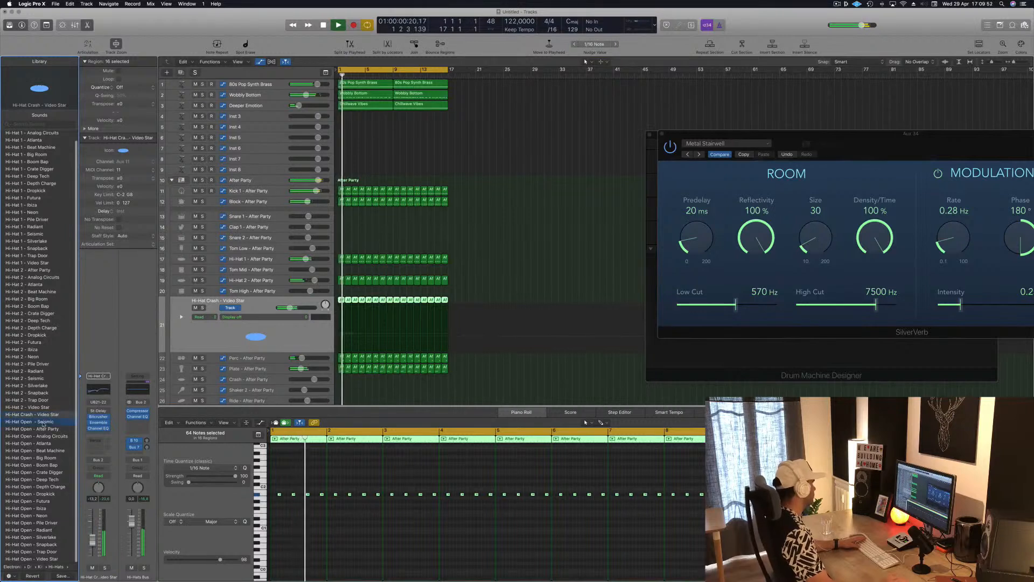
left_click(43, 423)
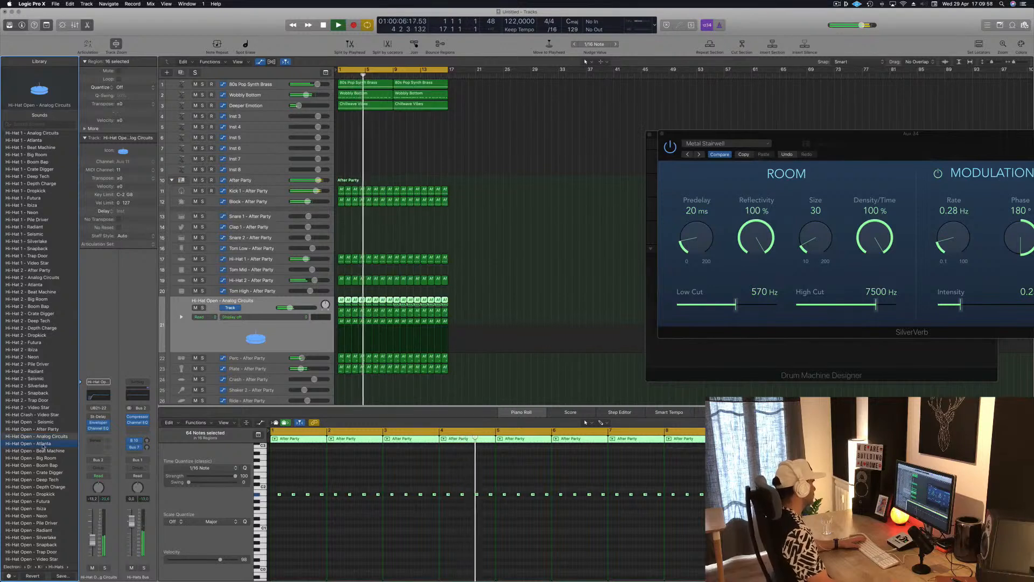
left_click(48, 472)
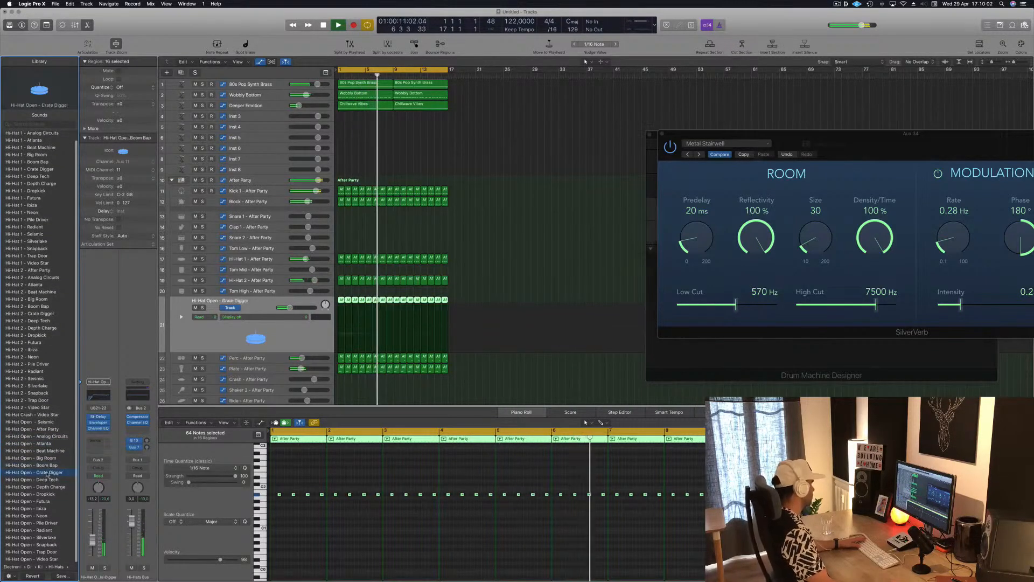
left_click(49, 479)
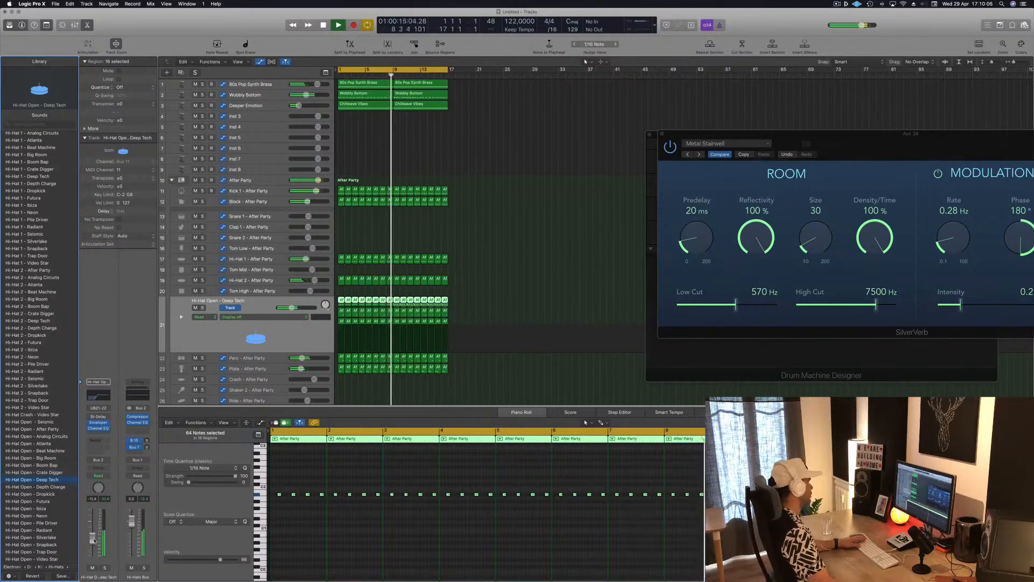
left_click_drag(94, 540, 94, 542)
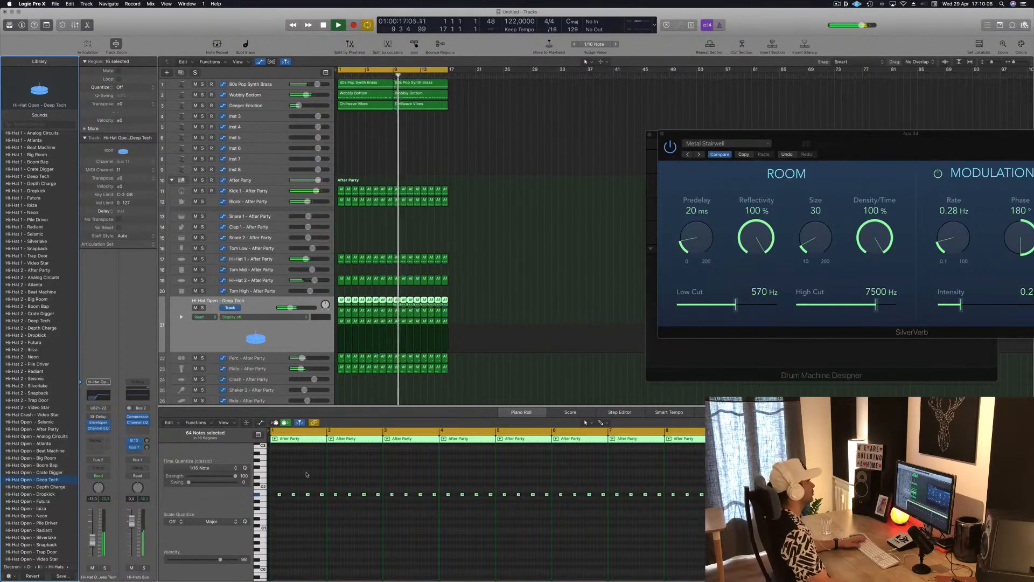
Step: Save the project as a package named "EP095 guys" in the Logic folder
left_click(486, 335)
key("super+s")
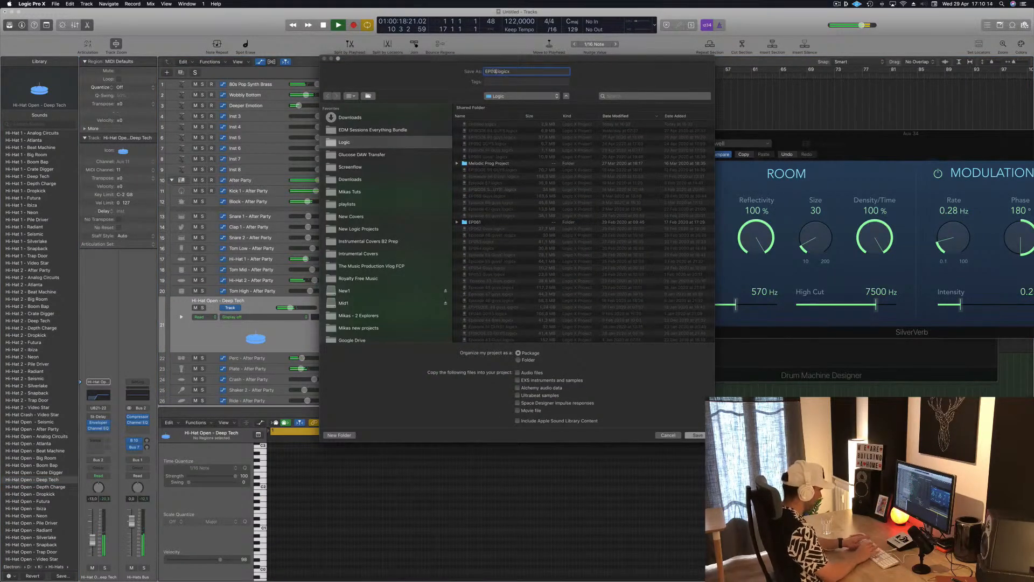
type("EP095 guys")
key("Return")
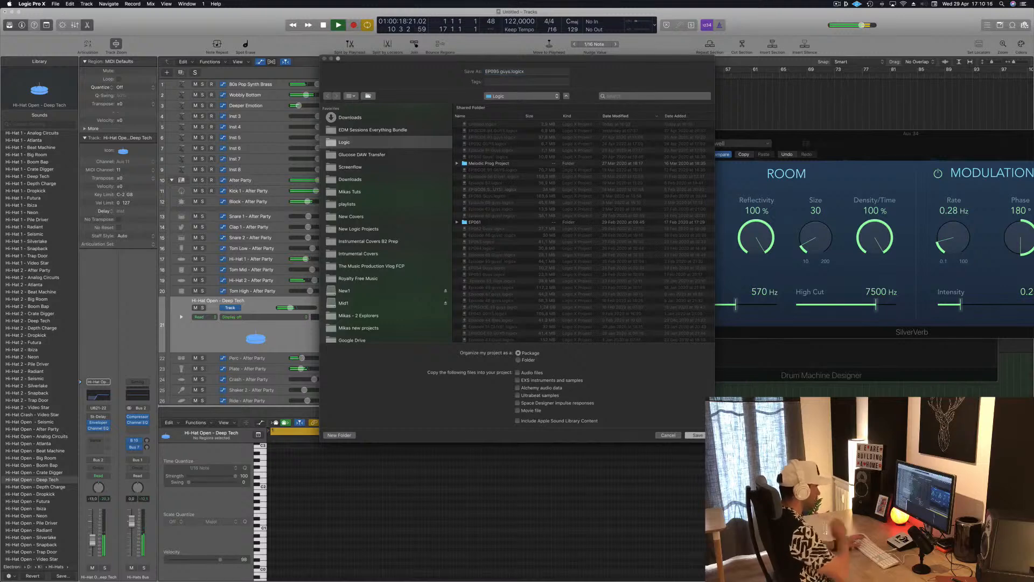
key("Return")
Step: Play the beat, briefly solo the Wobbly Bottom track, and examine the notes in the first Chillwave Vibes and Wobbly Bottom regions
key("space")
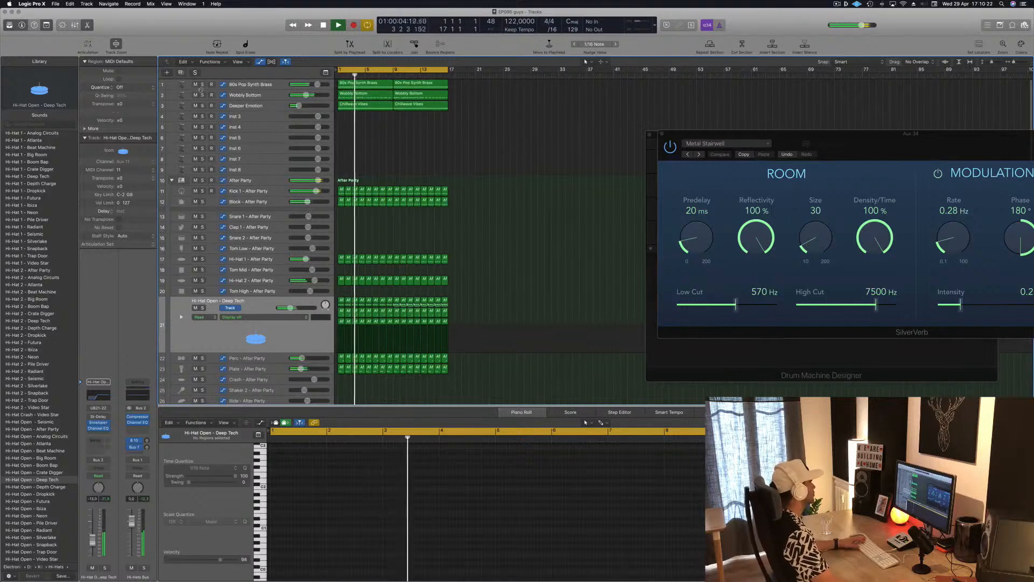
left_click(202, 95)
left_click(203, 95)
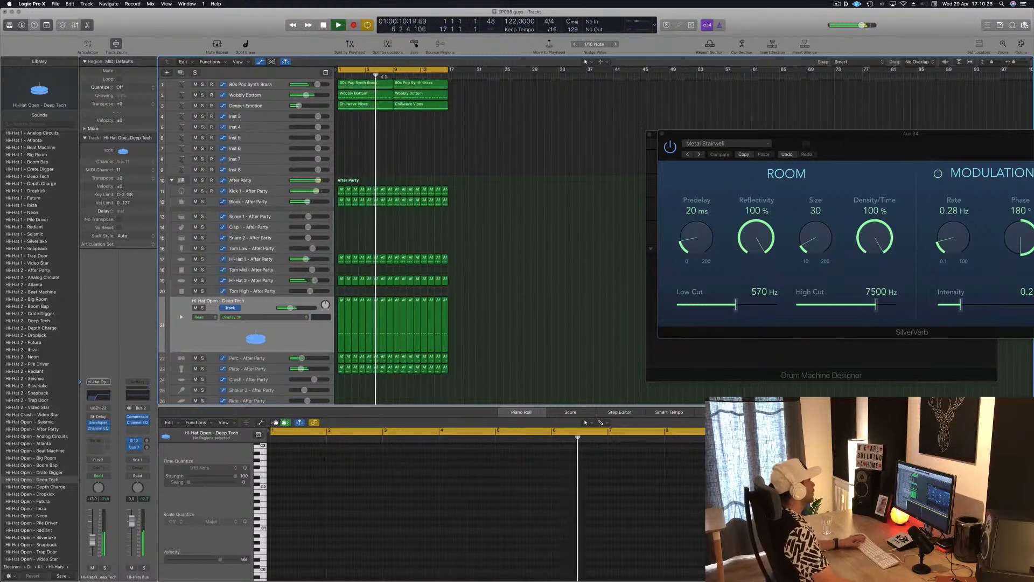
left_click(363, 106)
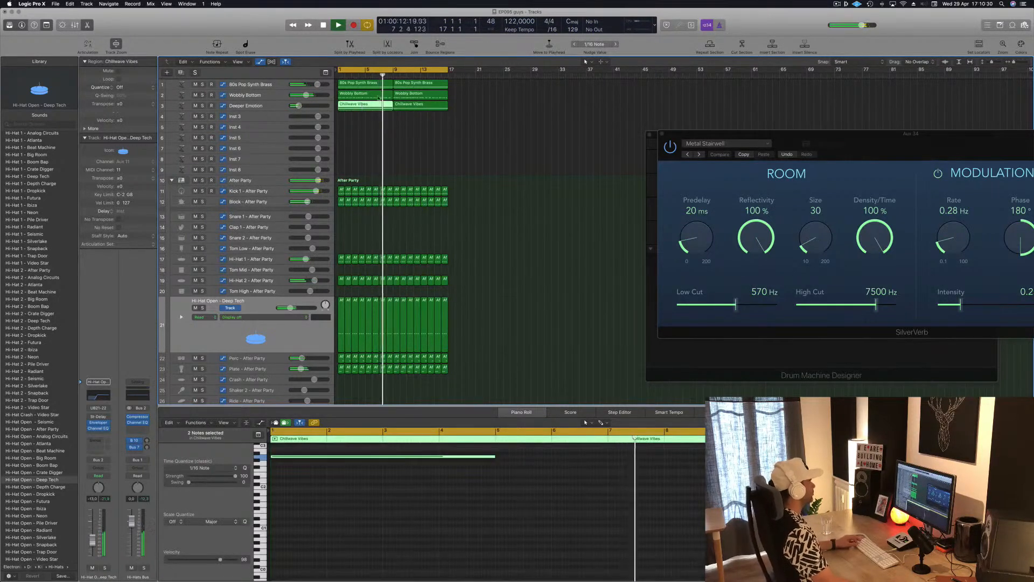
left_click(366, 94)
Step: Copy the first 80s Pop Synth Brass region onto the Inst 3 track and reduce its notes to a short three-note chord at bar 1
left_click(372, 87)
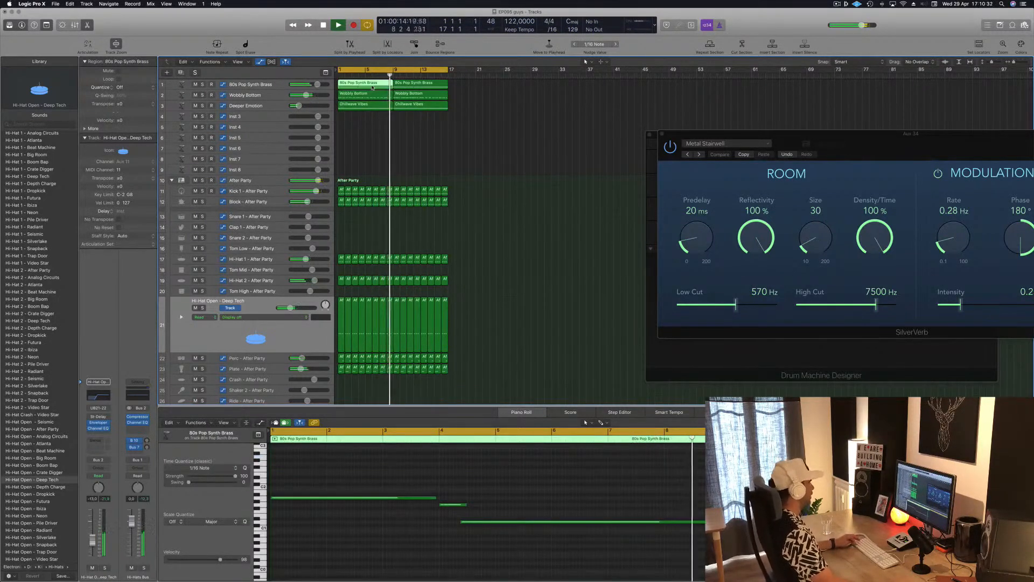
left_click_drag(372, 87, 369, 121)
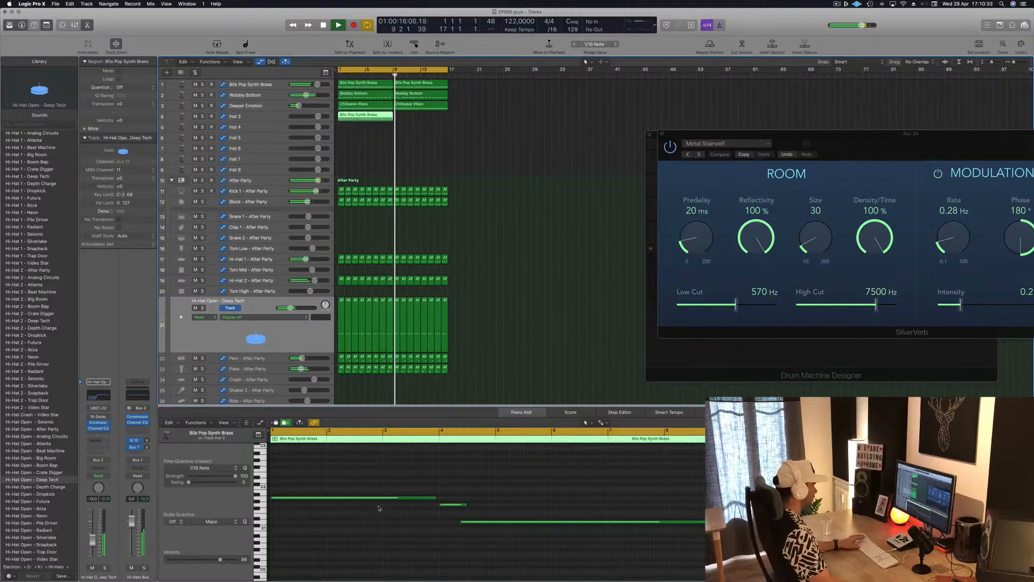
left_click(451, 505)
left_click_drag(452, 505, 284, 505)
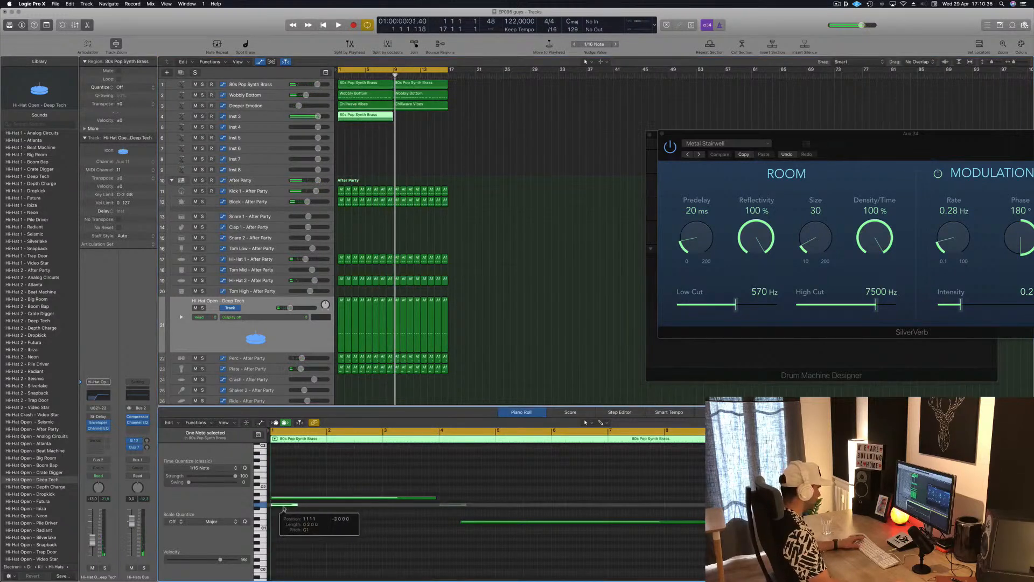
left_click_drag(485, 523, 295, 522)
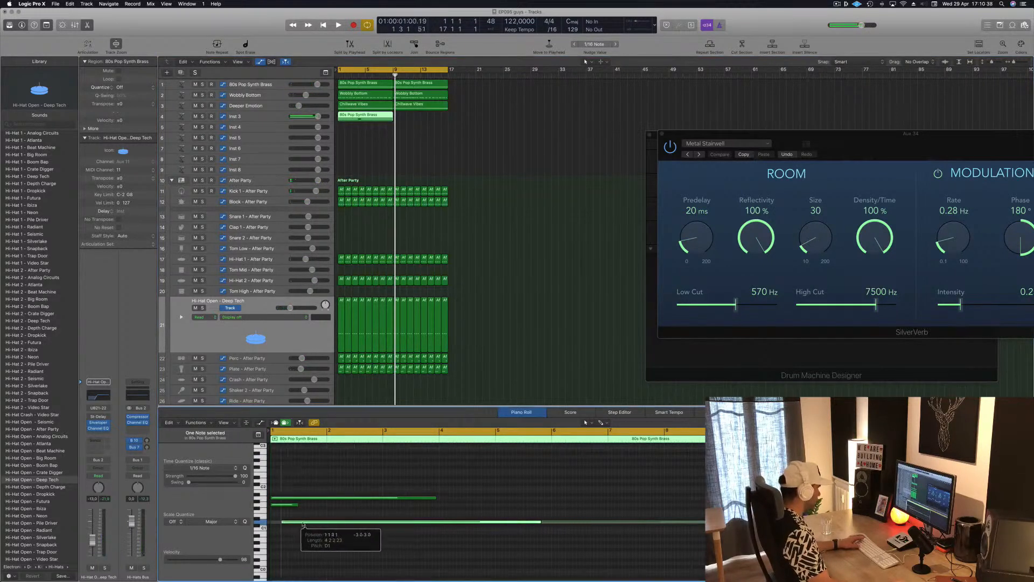
left_click_drag(531, 522, 299, 524)
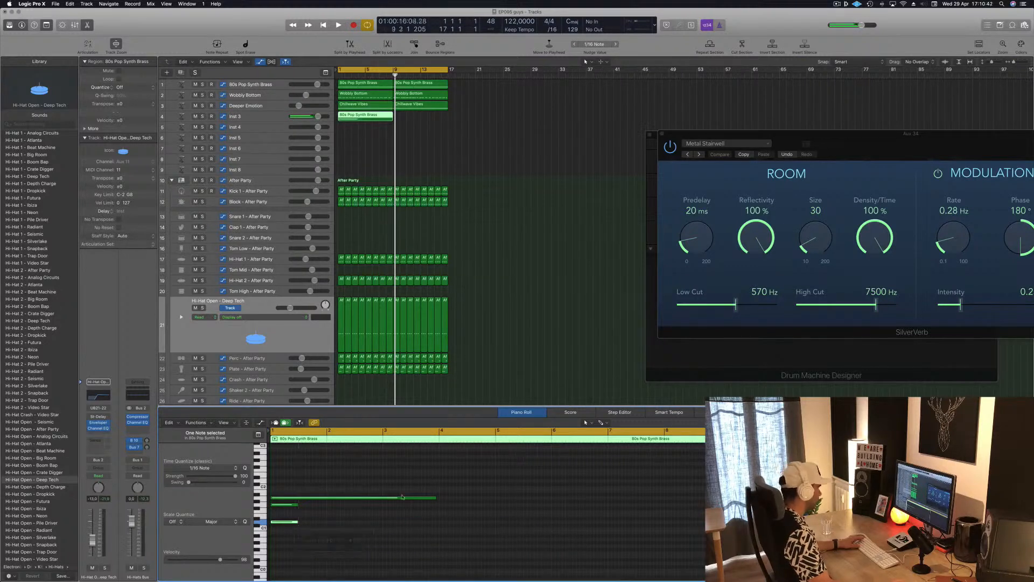
left_click_drag(435, 498, 287, 561)
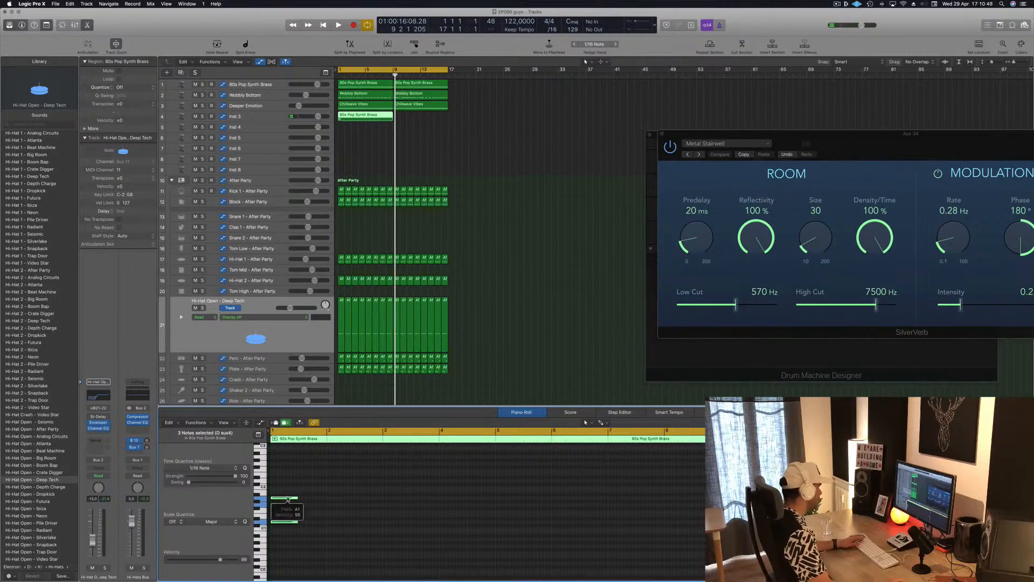
Step: Play the Inst 3 chord from the beginning and move its three notes to the start of bar 2
key("Return")
key("space")
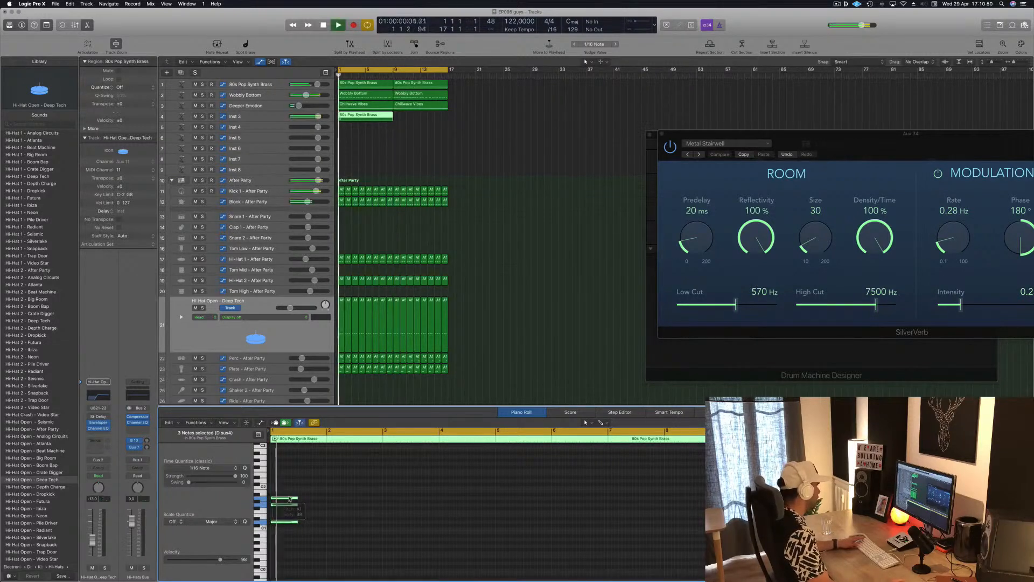
left_click_drag(289, 499, 346, 501)
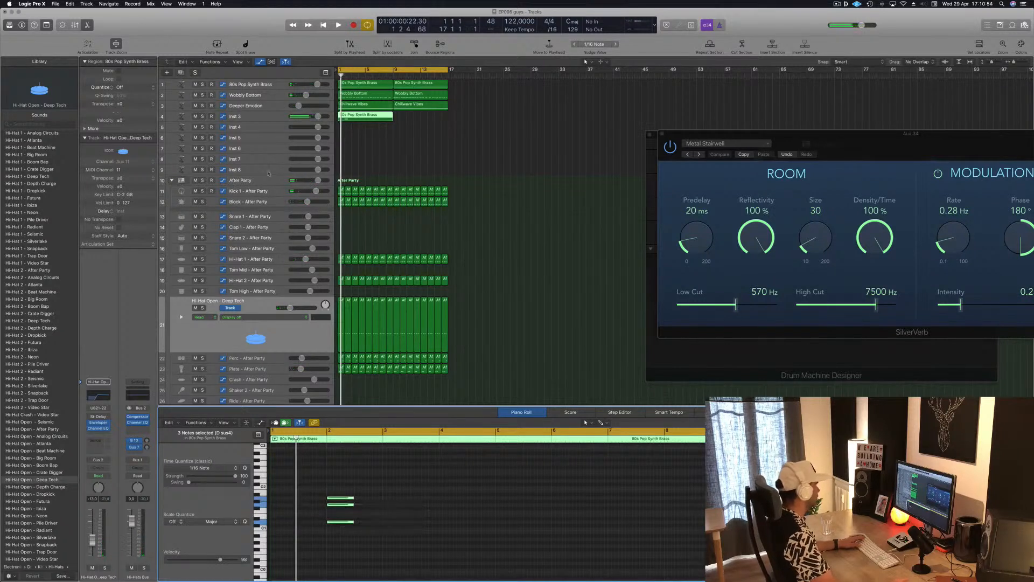
Step: Select the Inst 3 track and lower its volume to -34.0 dB during playback
left_click(269, 114)
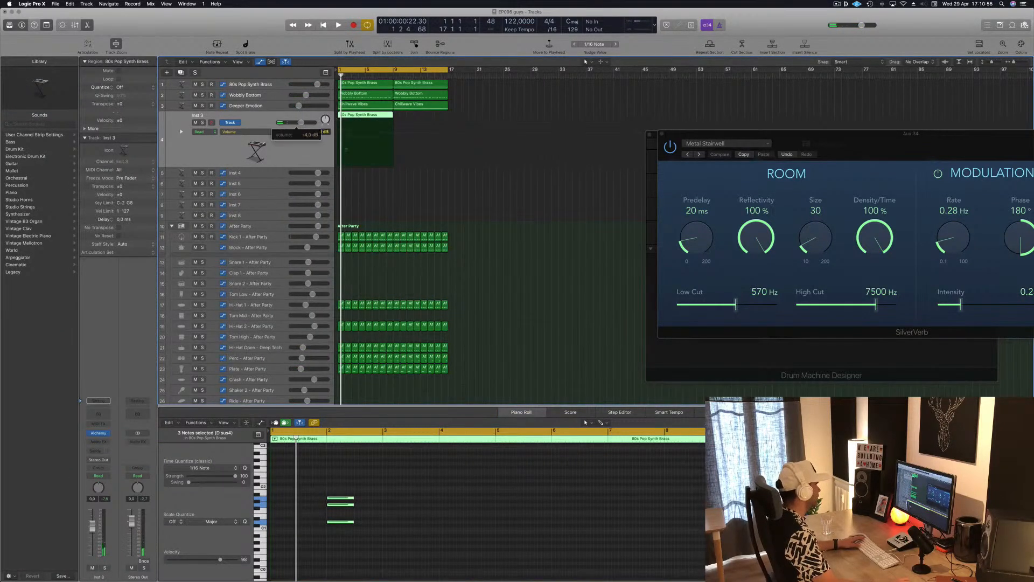
key("space")
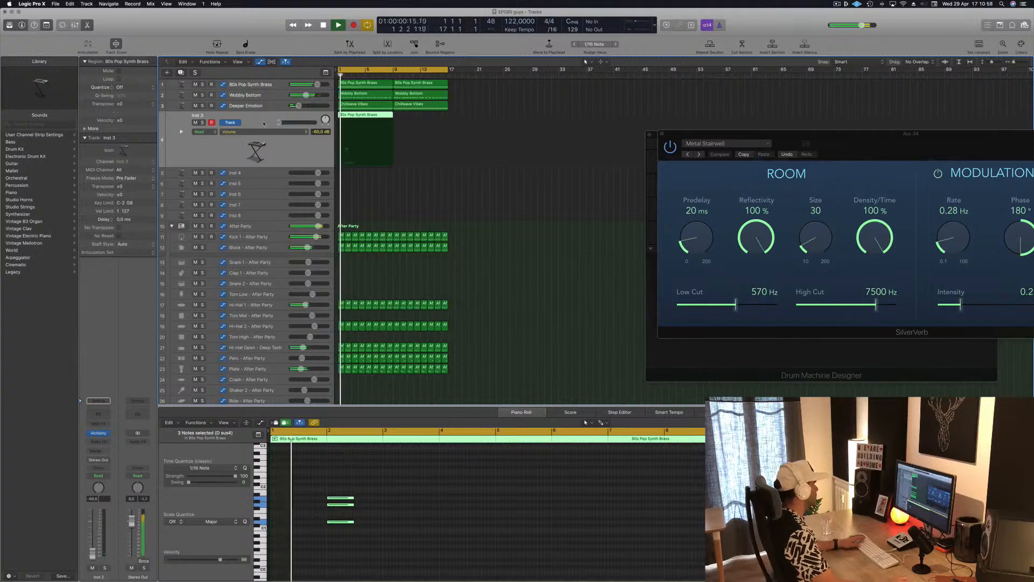
left_click_drag(278, 122, 284, 122)
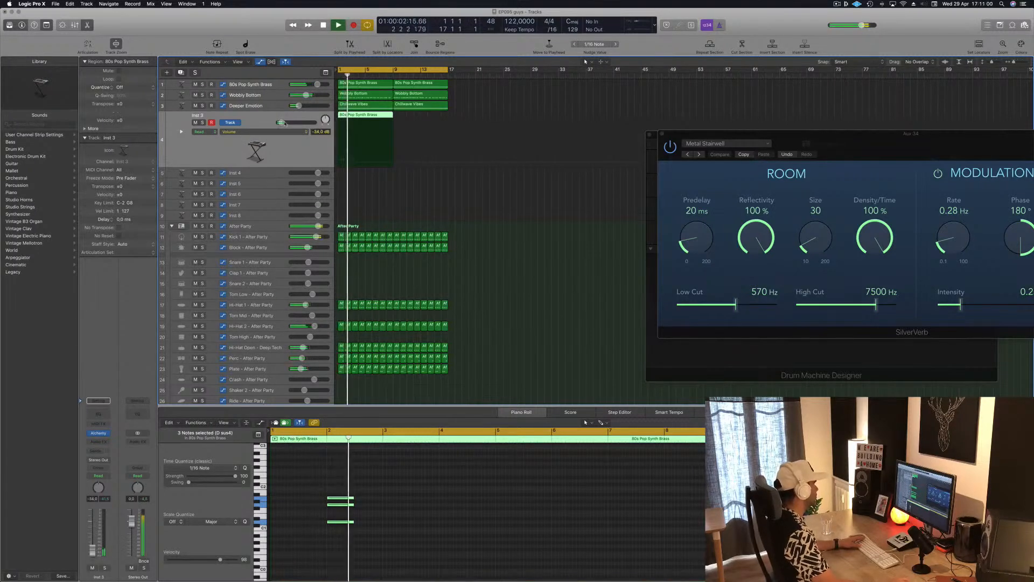
Step: Open the Inst 3 track's Alchemy synth, filter its presets to Keys and load Antarctic Sun
left_click(100, 434)
left_click_drag(211, 10, 492, 130)
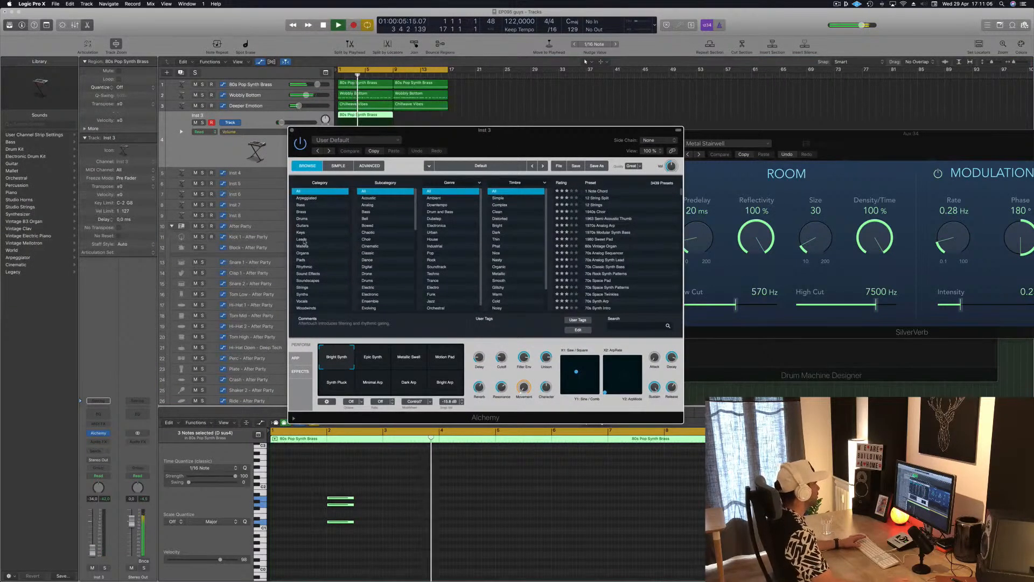
left_click_drag(501, 133, 621, 144)
key("space")
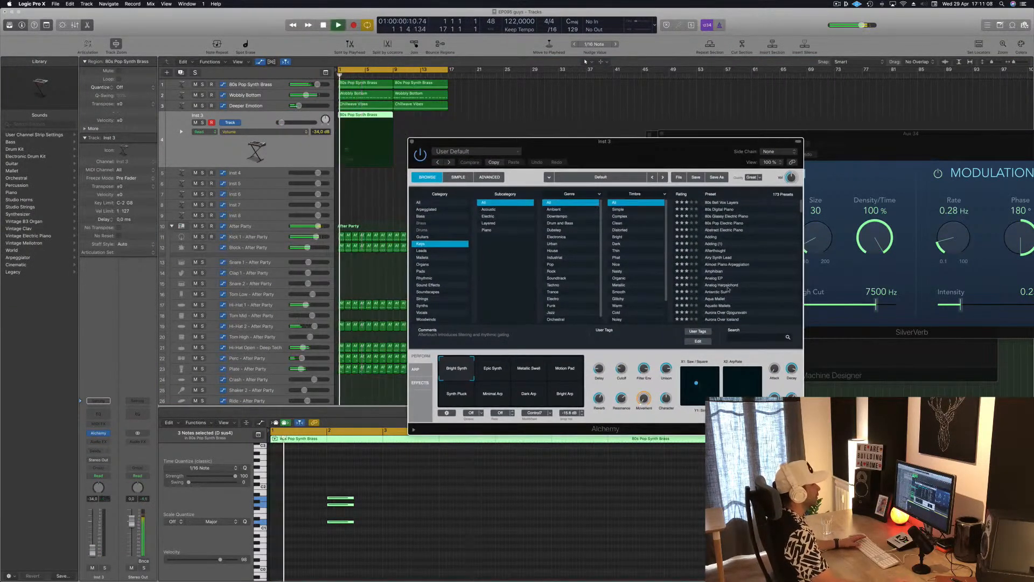
left_click(718, 292)
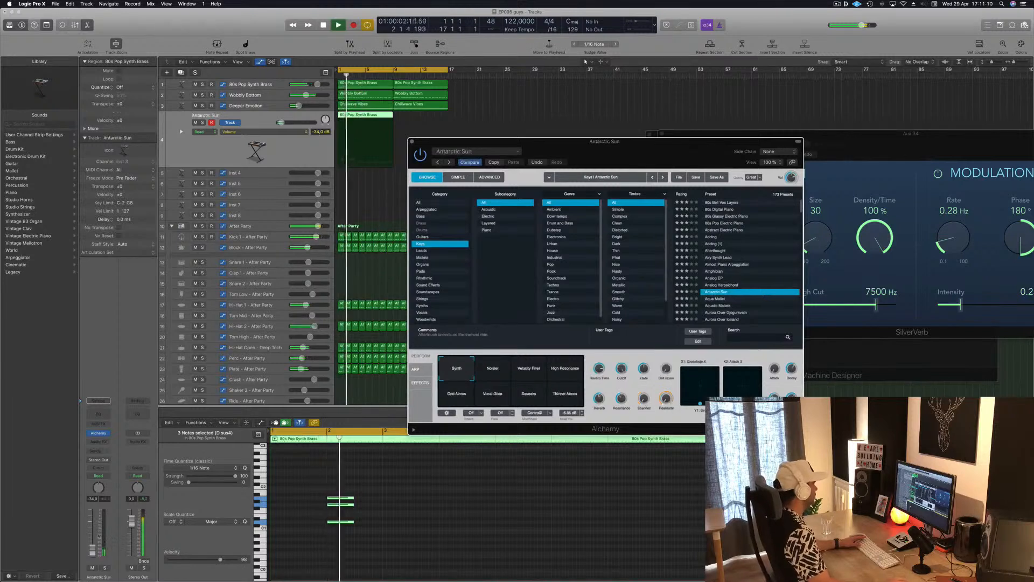
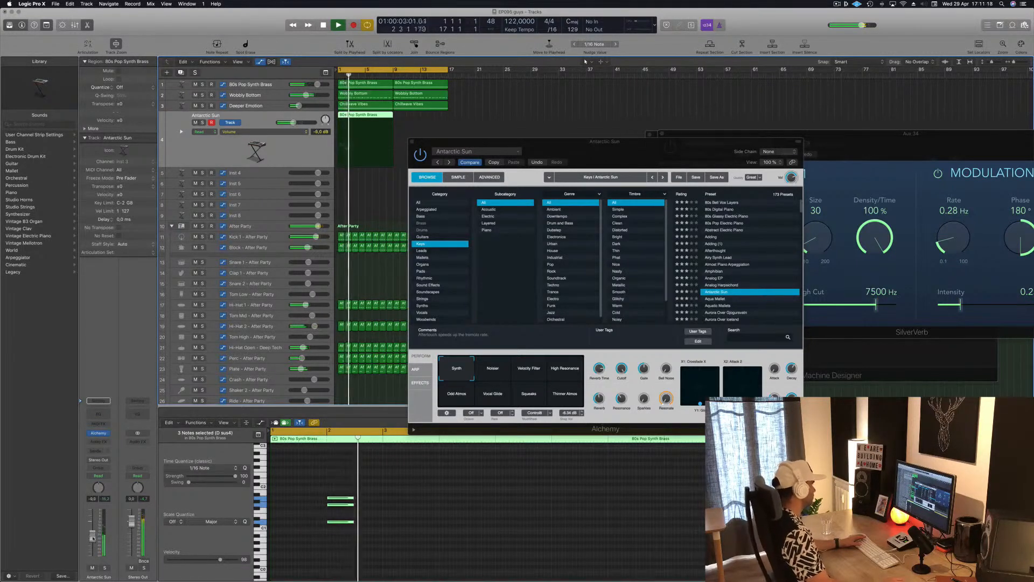
Step: Move the Alchemy window aside and copy the three-note chord from bar 2 to bar 4 on the Antarctic Sun track
left_click_drag(642, 142, 911, 96)
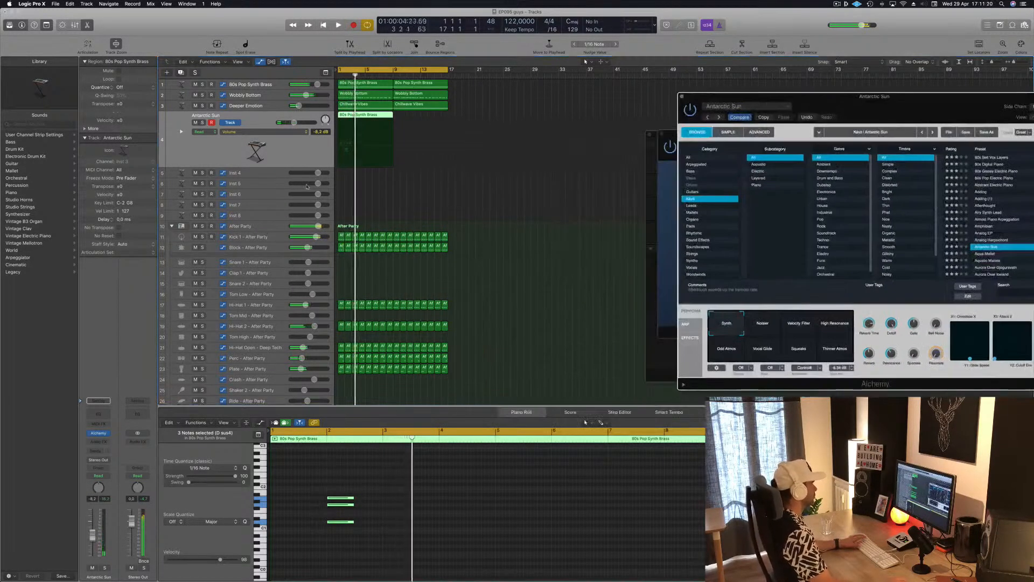
key("Return")
left_click_drag(400, 473, 447, 496)
scroll(339, 499, "up", 1)
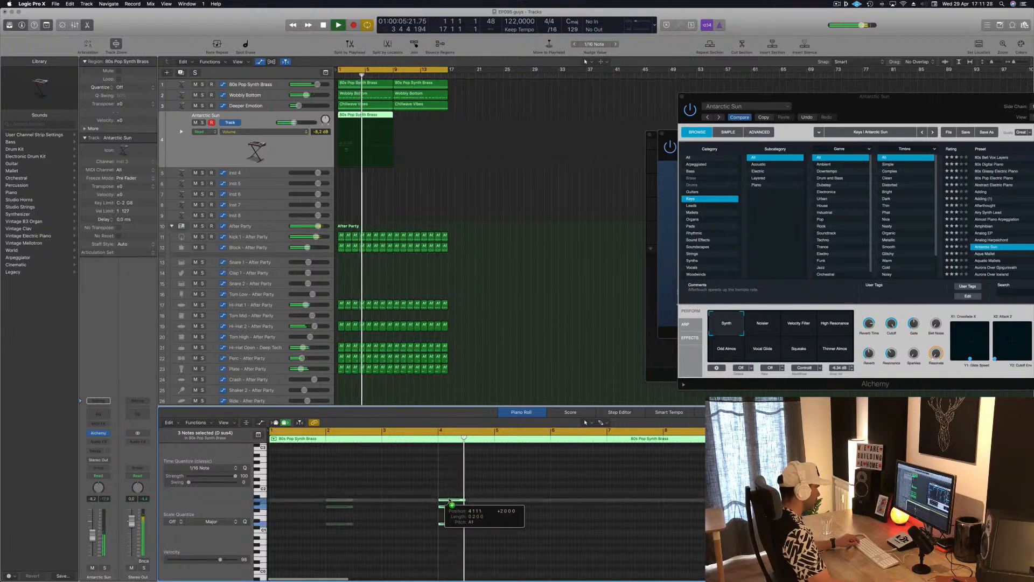
key("space")
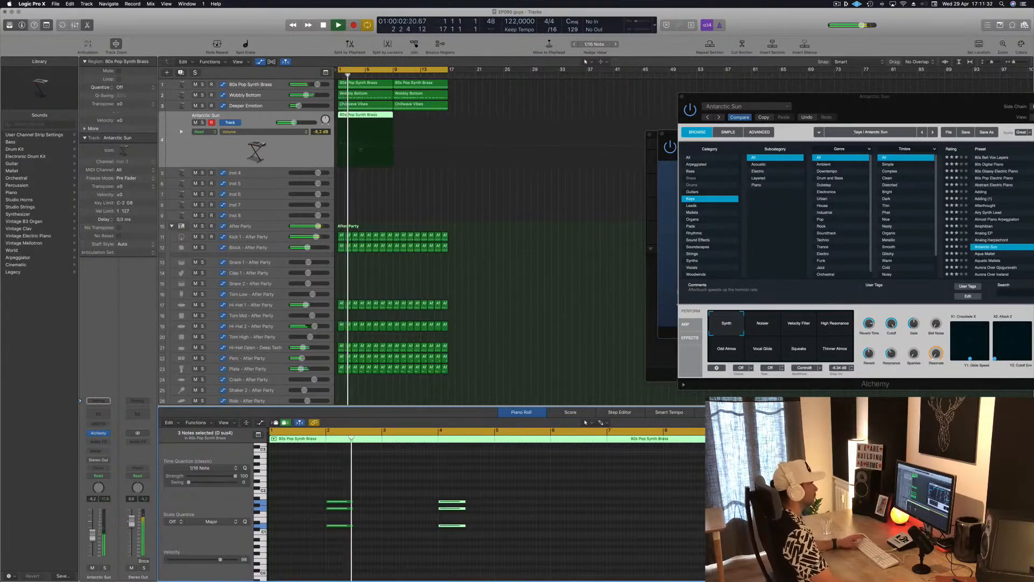
Step: Move the copied three-note chord from bar 4 to the start of bar 5 during playback
left_click_drag(899, 104, 772, 97)
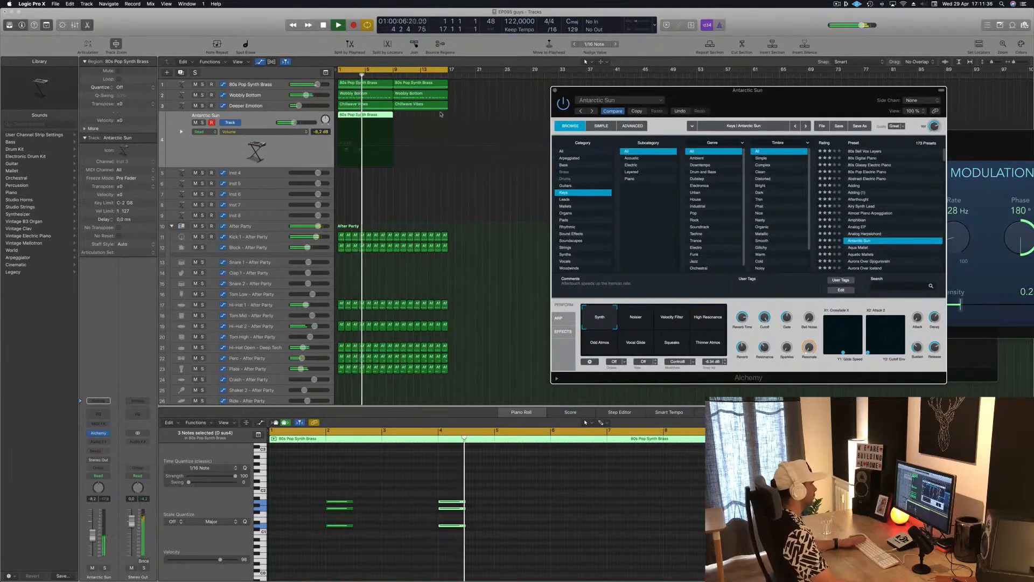
key("space")
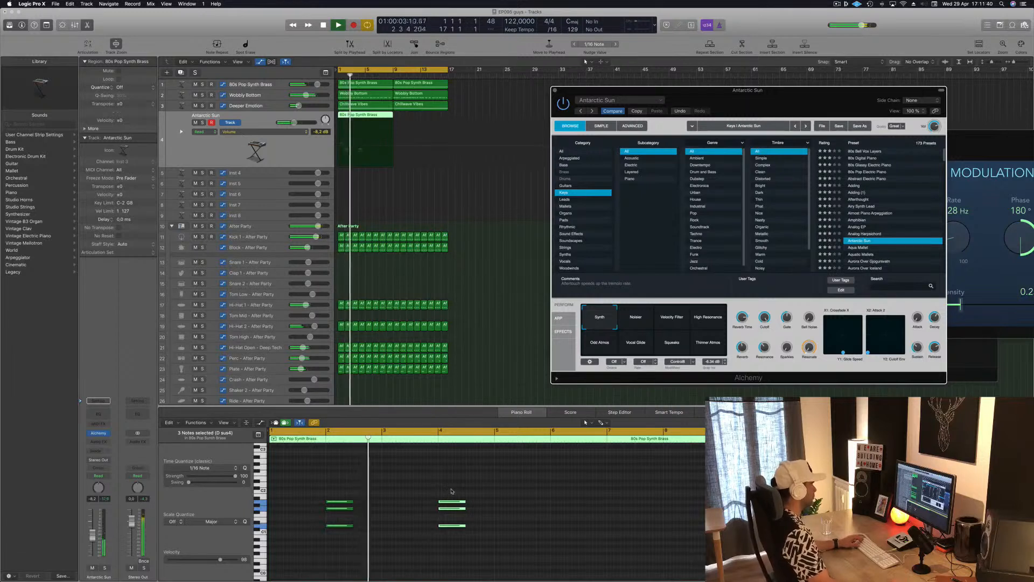
left_click(457, 504)
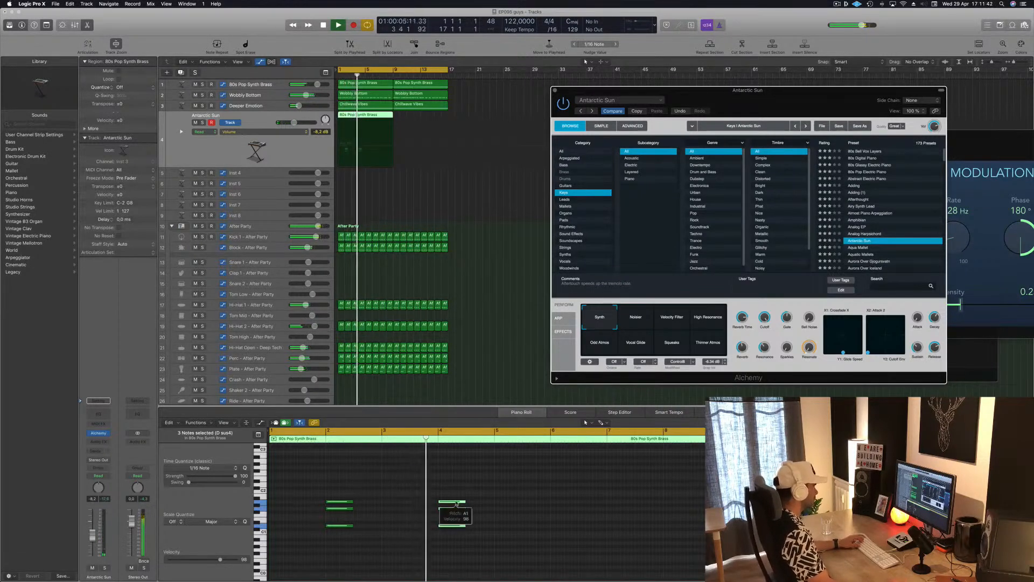
left_click_drag(457, 503, 513, 504)
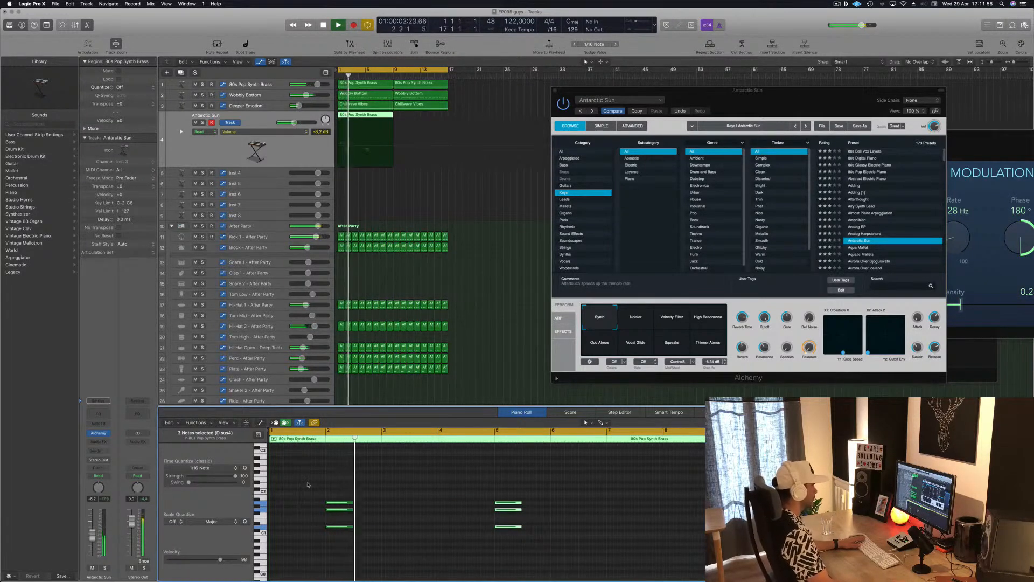
Step: Audition the Bell Keys preset in Alchemy's Keys category and load Bottle Bells
scroll(868, 226, "down", 4)
left_click(868, 234)
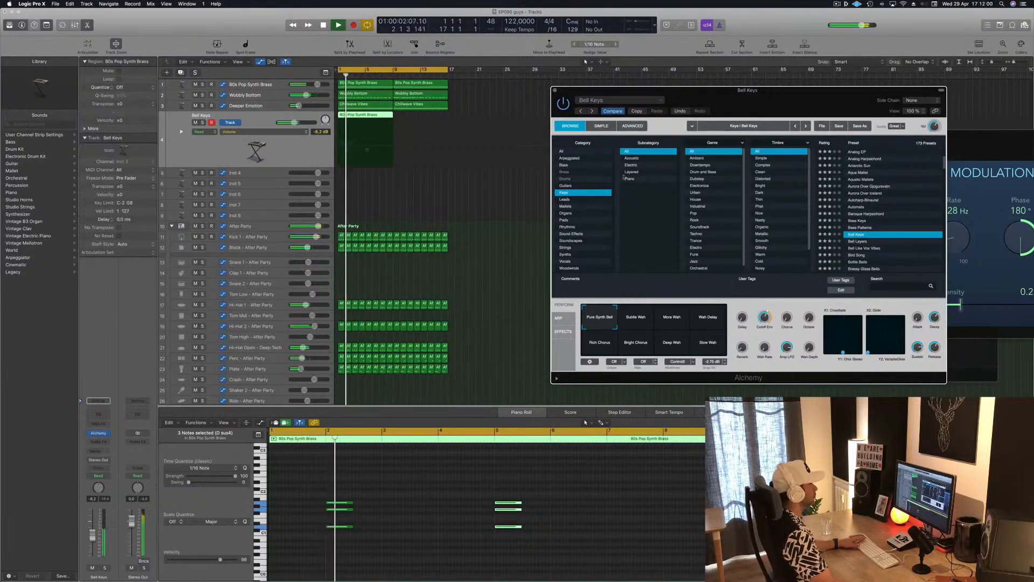
scroll(862, 227, "down", 2)
left_click(858, 229)
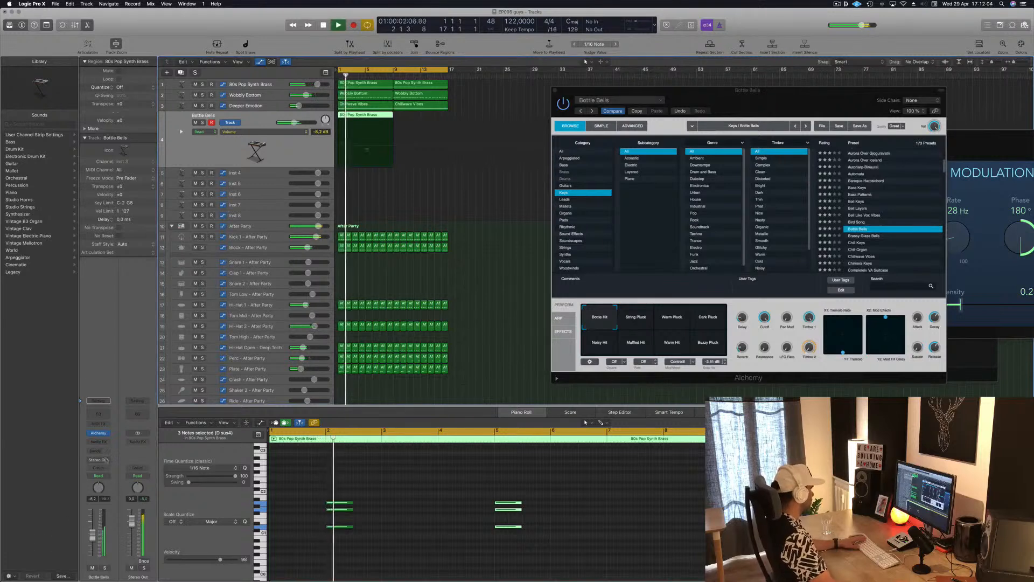
Step: Add a send to Bus 13 on the Bottle Bells track, raise its send level and restart playback
left_click(91, 453)
mouse_move(94, 464)
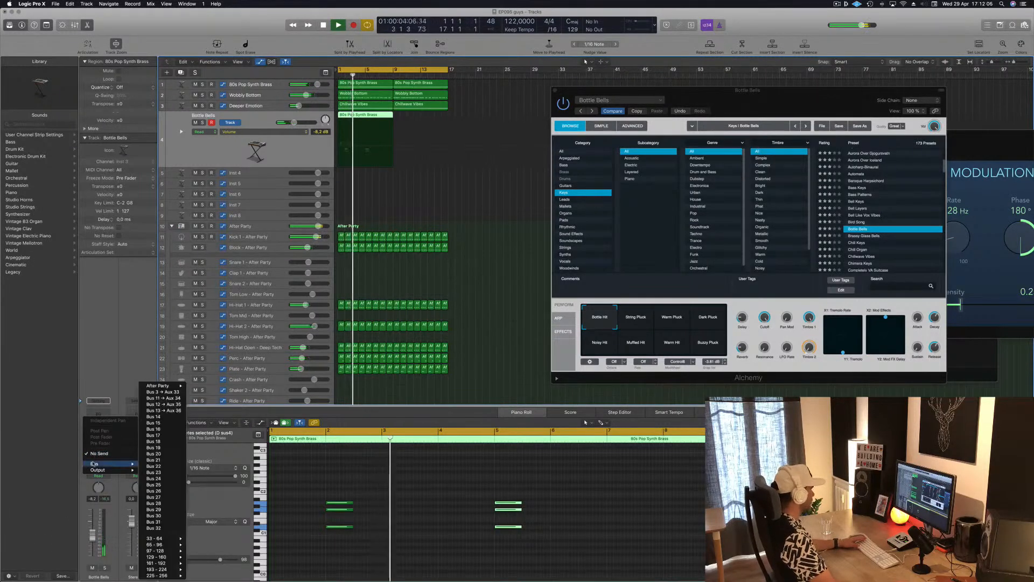
left_click(163, 410)
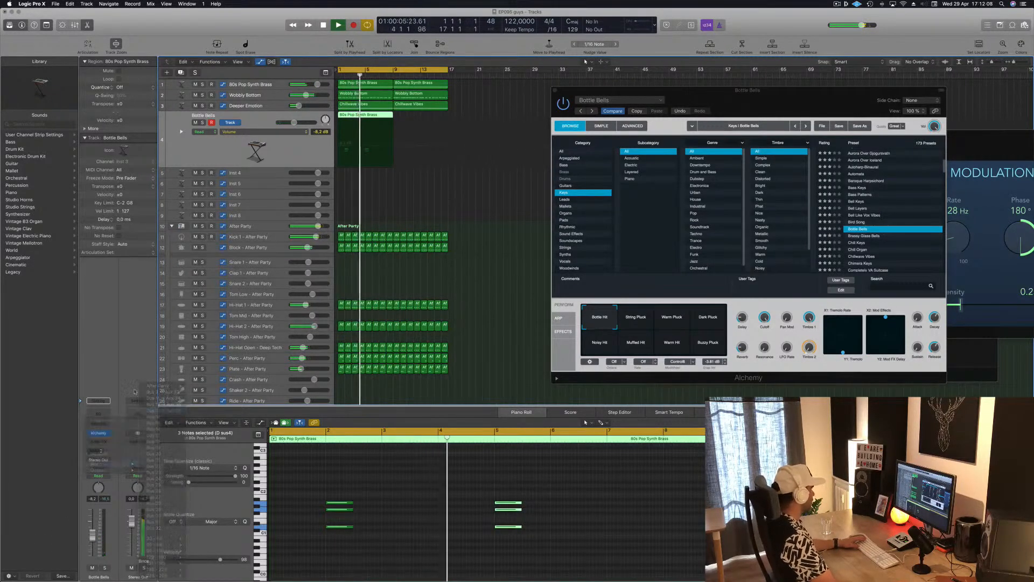
key("Return")
left_click_drag(108, 452, 107, 450)
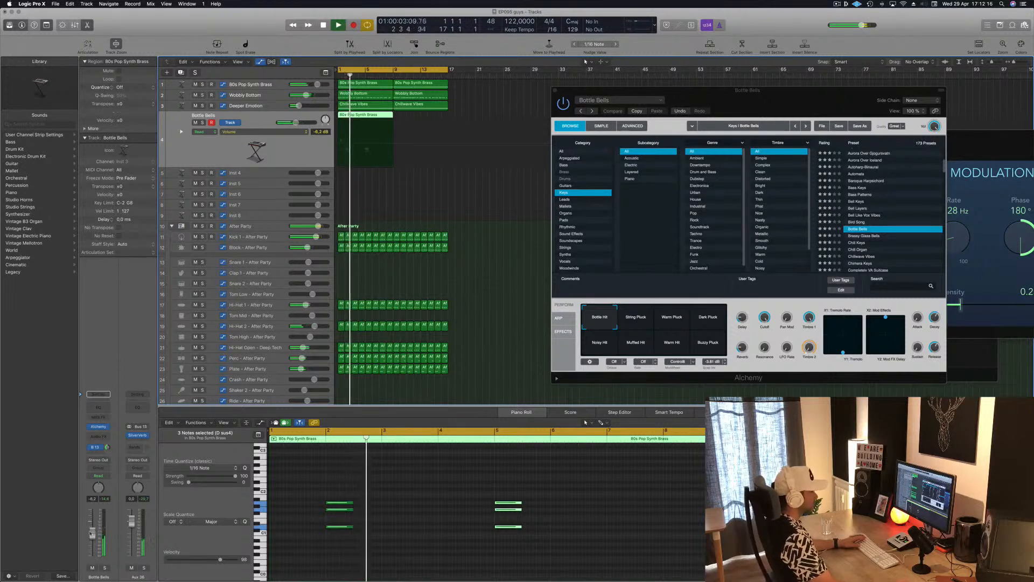
Step: Audition the Chillwave Vibes and Cyclical Waves presets in Alchemy against the playing beat
scroll(903, 206, "down", 3)
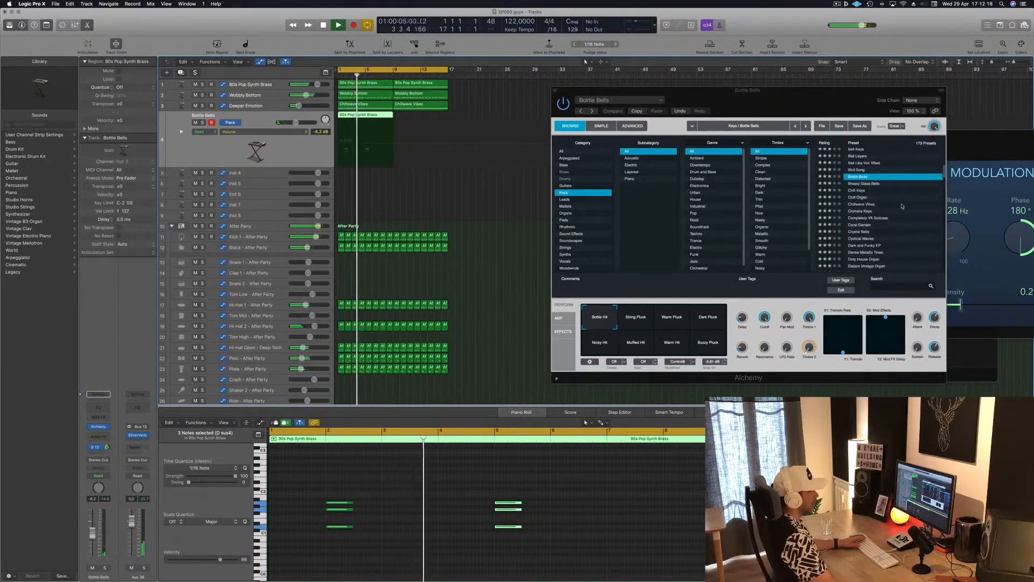
left_click(864, 204)
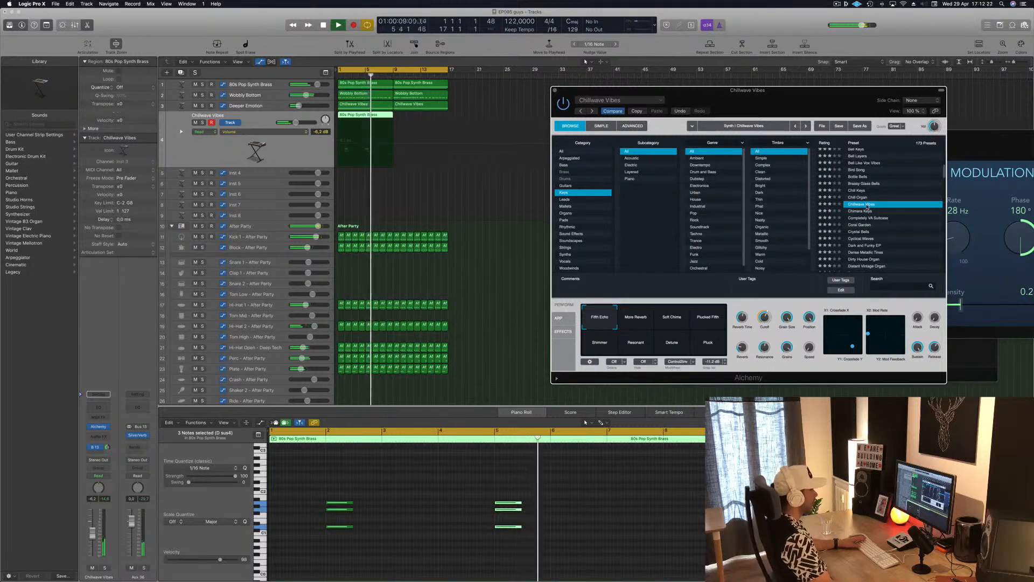
scroll(864, 216, "down", 1)
left_click(860, 219)
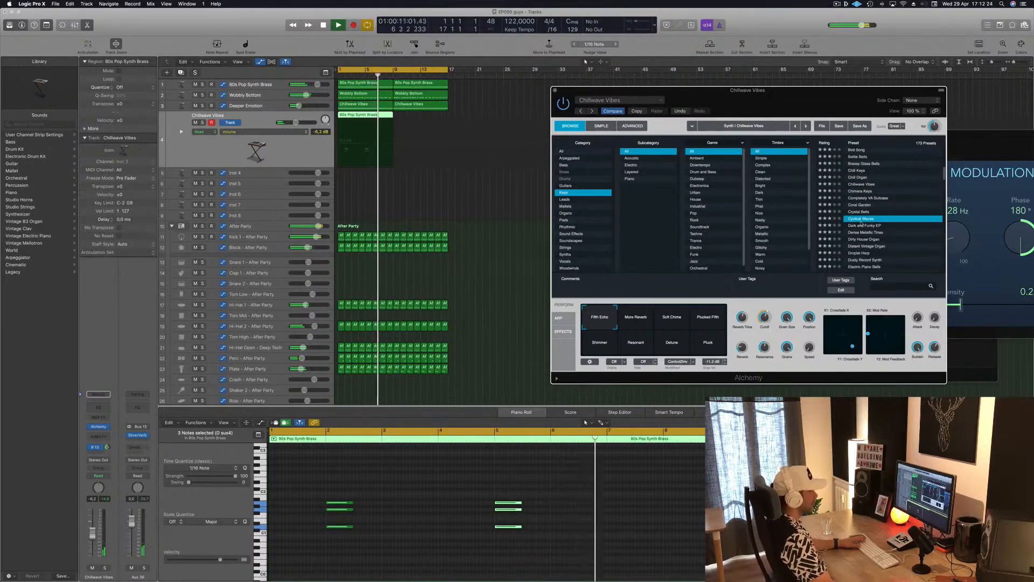
key("space")
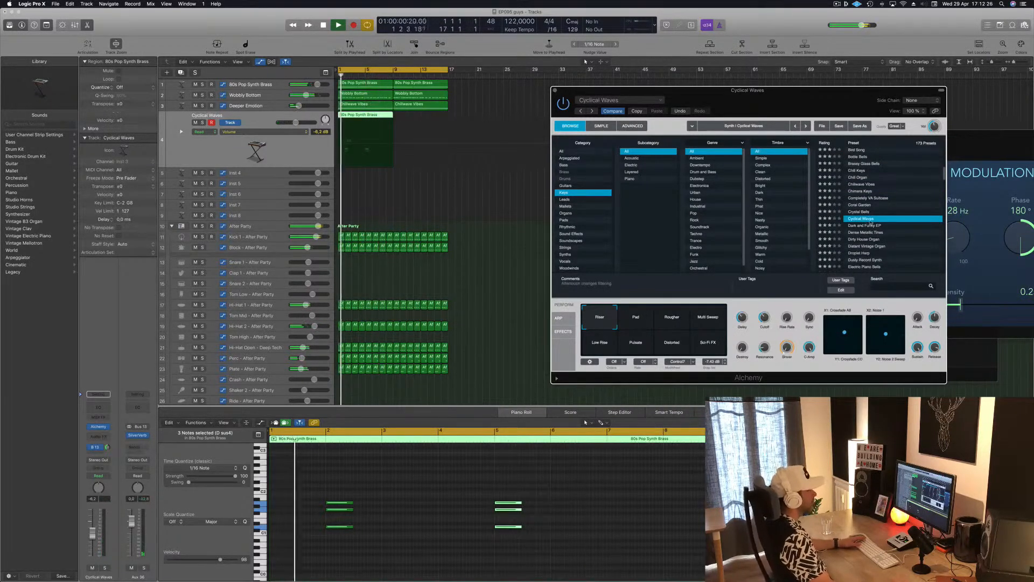
scroll(871, 224, "down", 1)
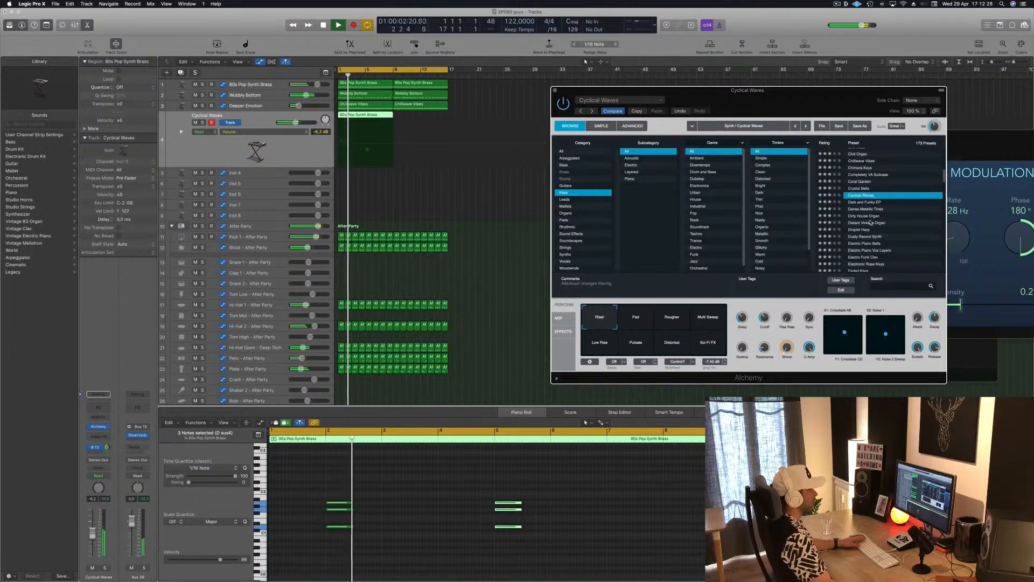
scroll(871, 222, "down", 1)
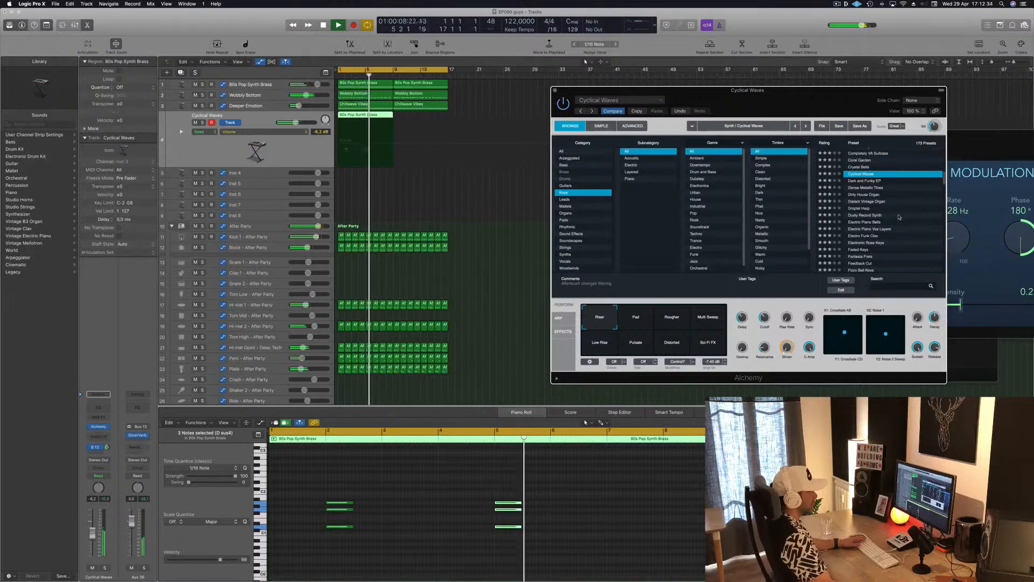
scroll(899, 218, "down", 1)
Step: Restart playback and copy the chord region on the Cyclical Waves track to bar 9, directly after the original
key("Return")
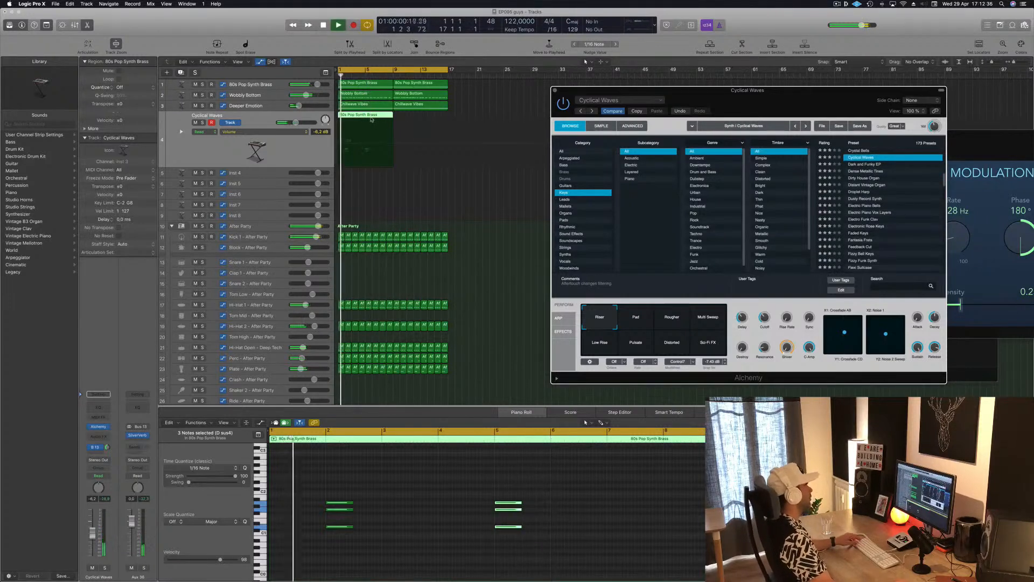
left_click_drag(372, 120, 428, 118)
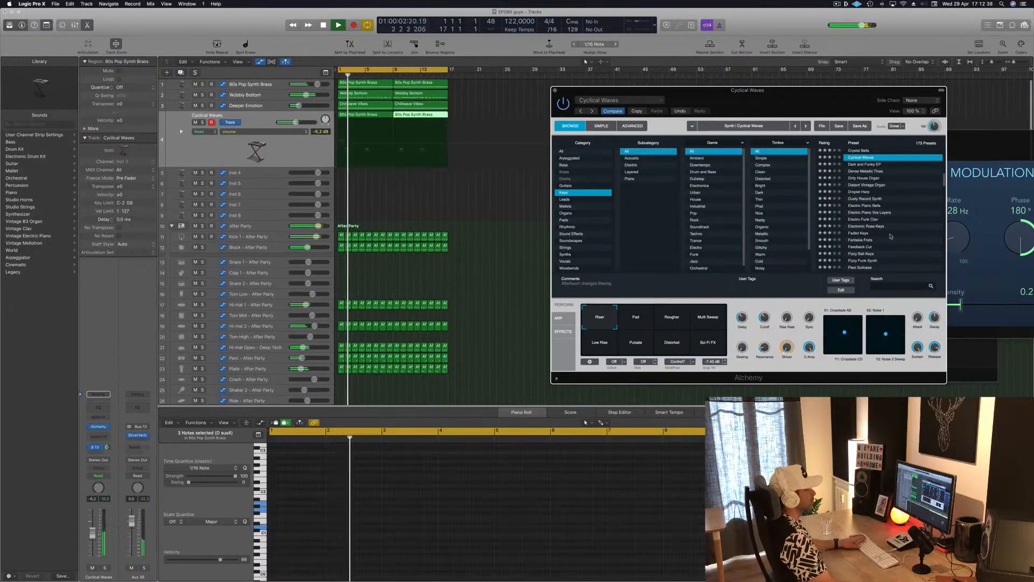
Step: Audition the FM Light Electric Piano preset in Alchemy and load Four Walls
scroll(891, 236, "down", 5)
left_click(865, 223)
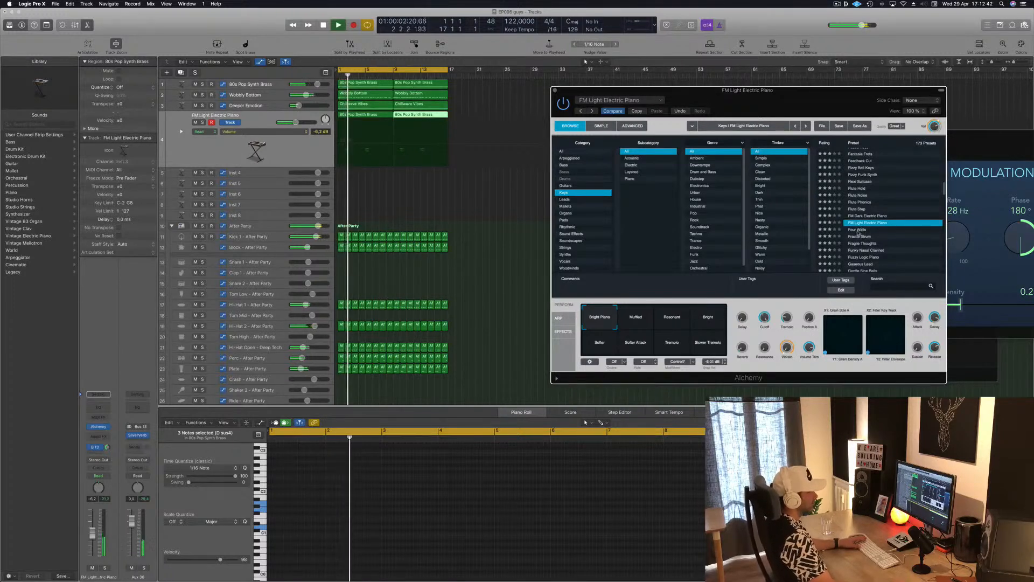
left_click(857, 230)
Step: Filter Alchemy's Keys presets to the Mysterious timbre, load Flute Step and lower the track's volume slightly
scroll(776, 229, "down", 2)
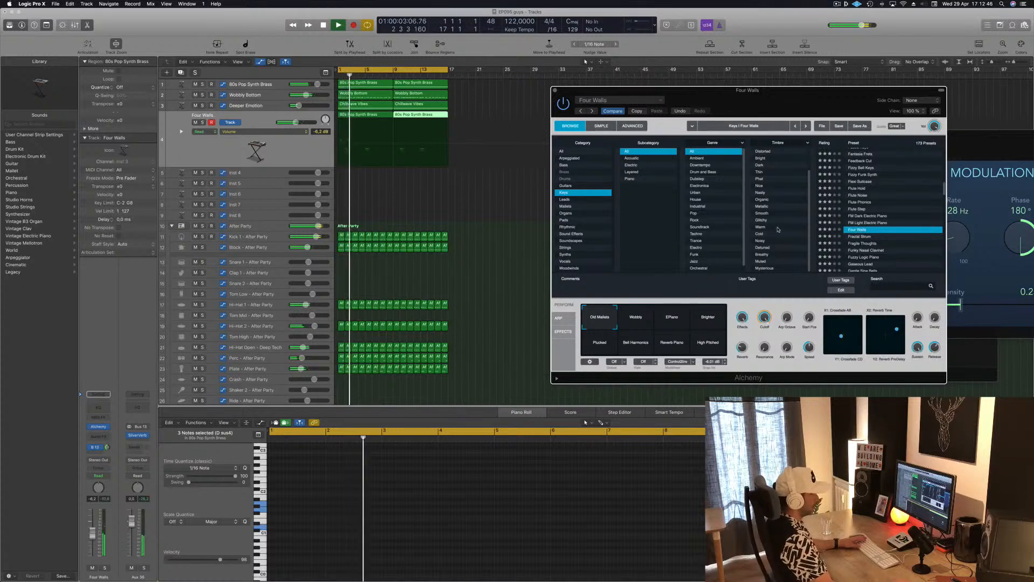
left_click(772, 267)
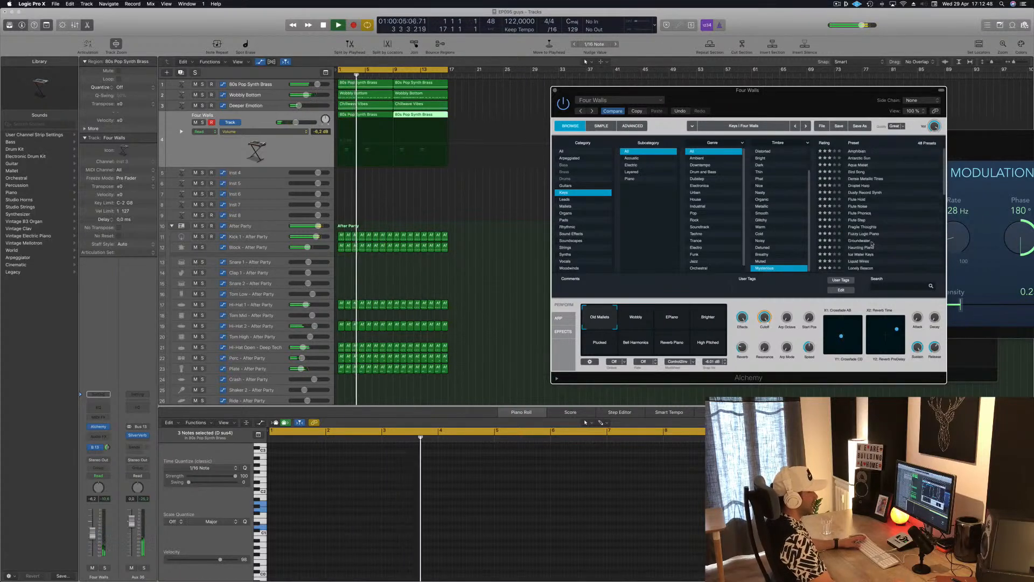
left_click(858, 195)
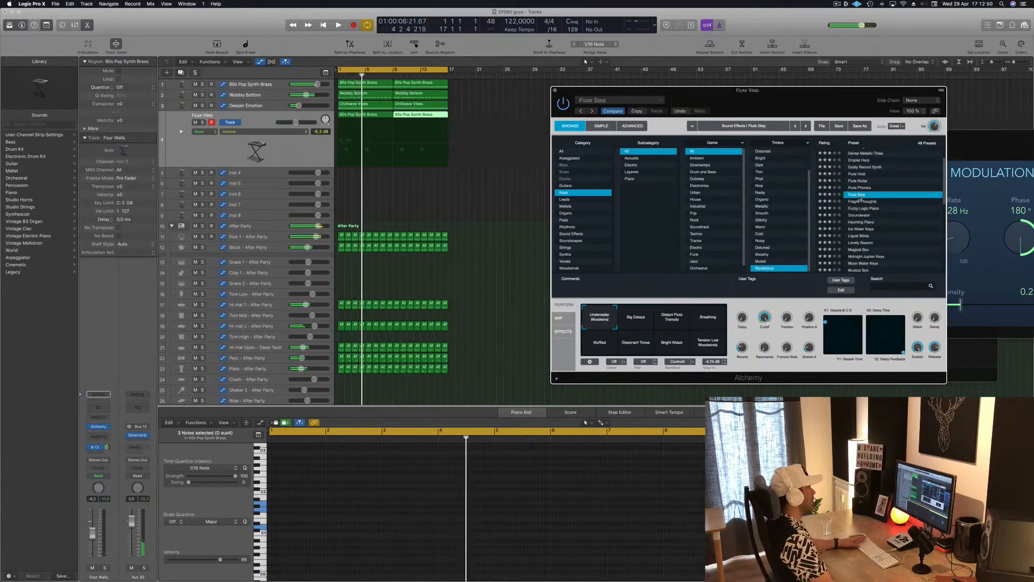
left_click_drag(92, 532, 92, 533)
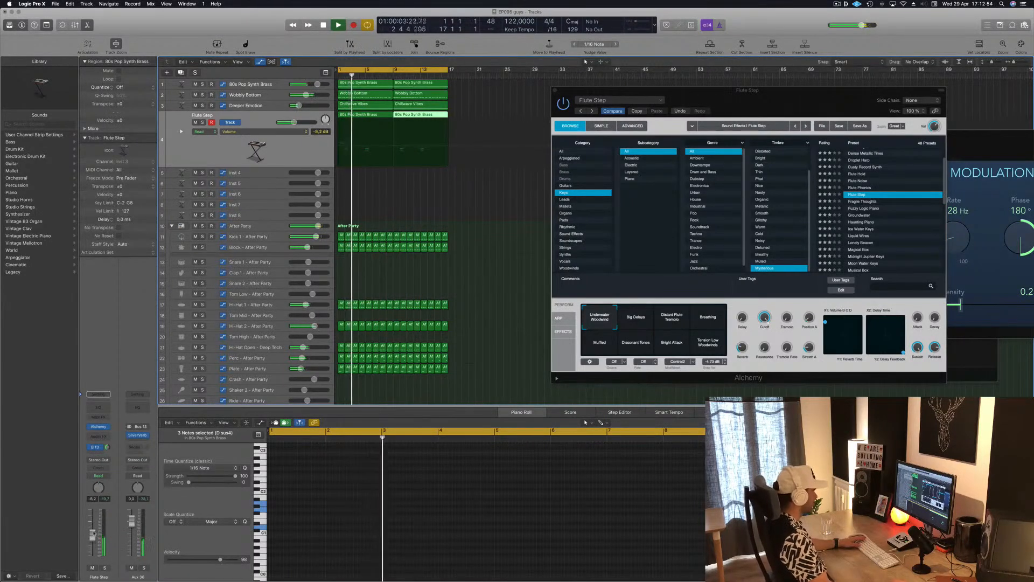
Step: Select both regions on the Flute Step track and transpose all their notes up one octave
left_click(290, 148)
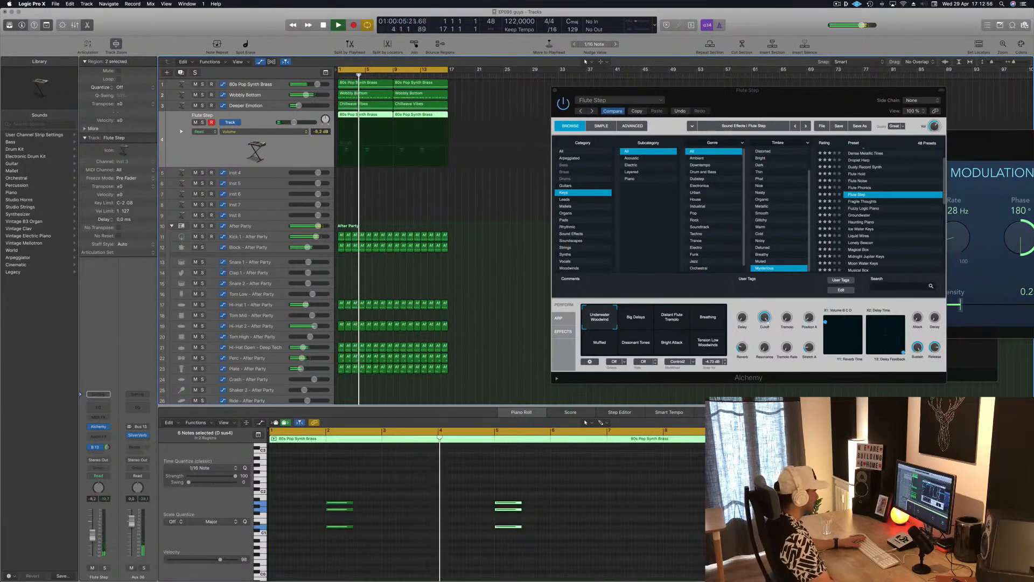
left_click(403, 541)
key("super+a")
key("alt+shift+Up")
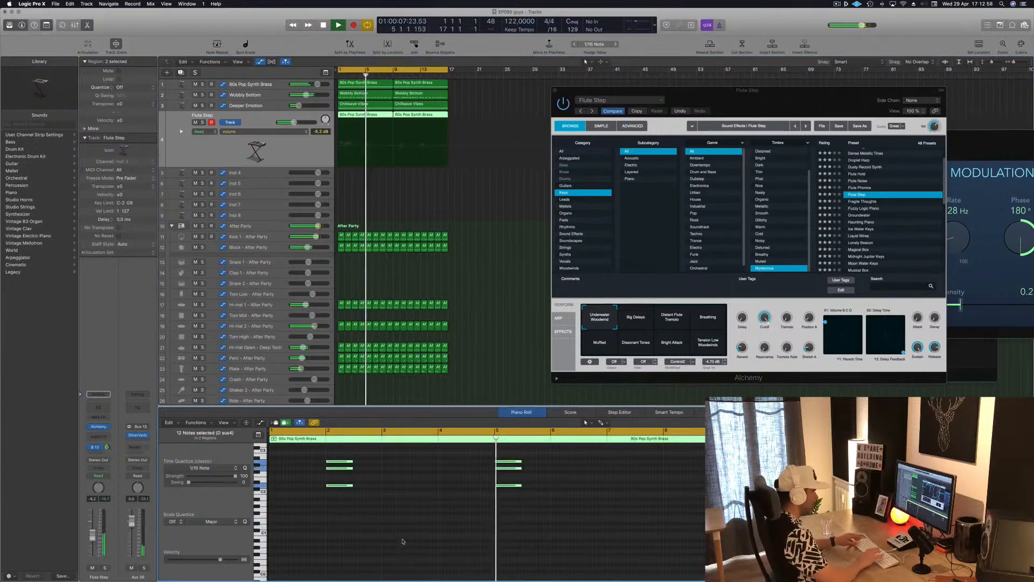
Step: Load the Fragile Thoughts preset in Alchemy and audition it from the beginning while browsing further presets
left_click(865, 201)
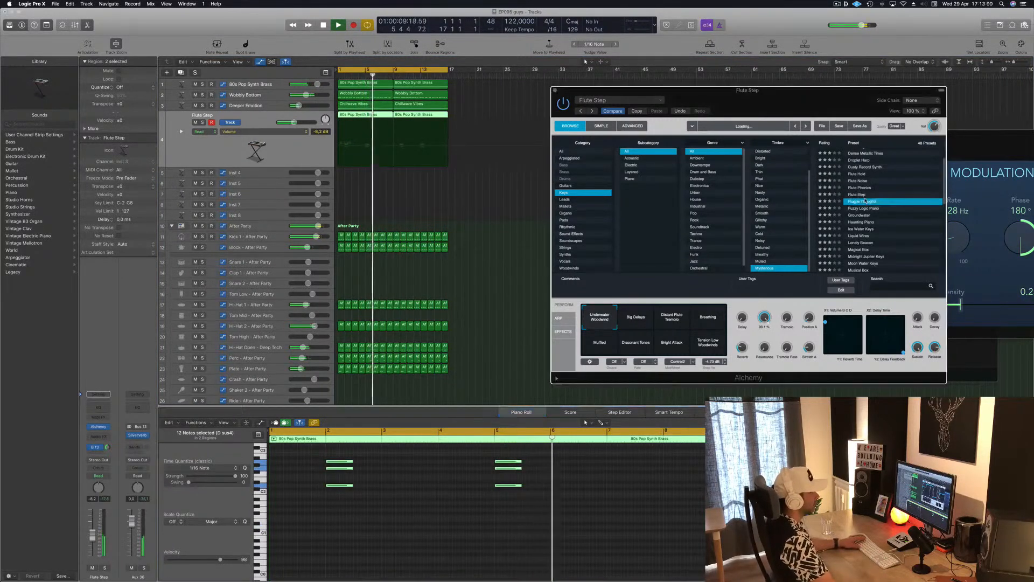
key("Return")
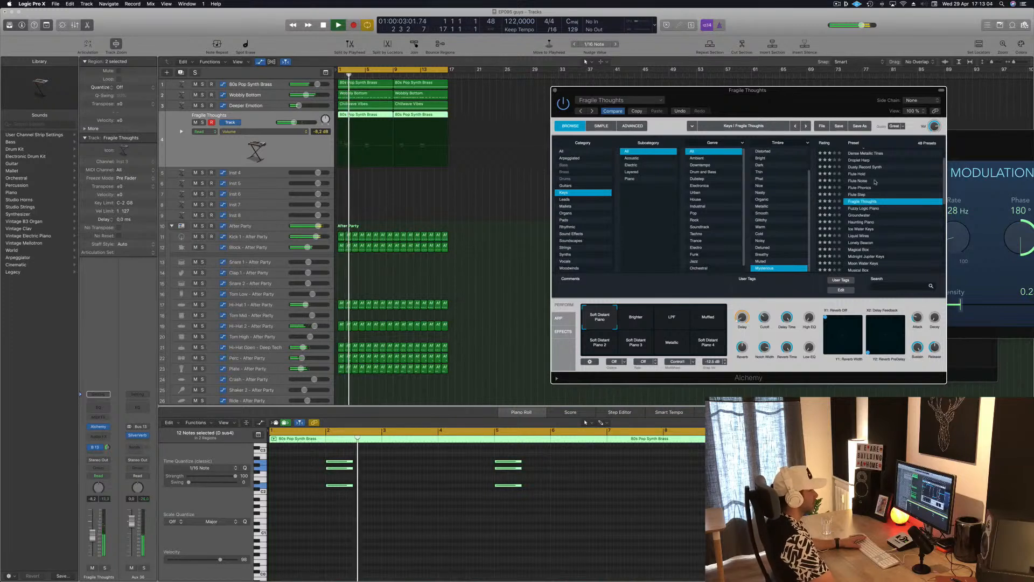
scroll(885, 238, "down", 3)
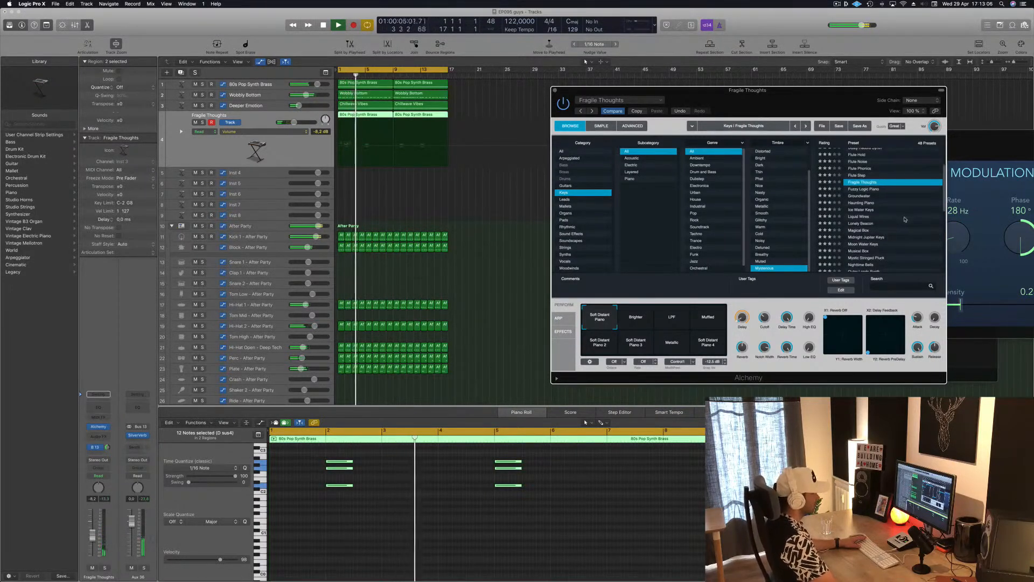
scroll(905, 220, "down", 3)
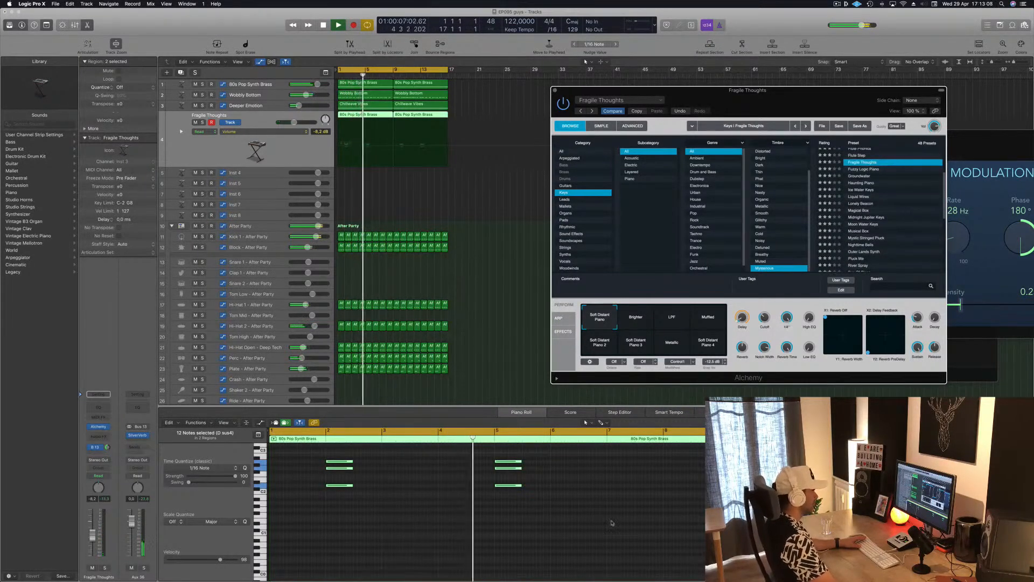
Step: Delete the three-note chord at bar 5 in the Fragile Thoughts track's first region
left_click_drag(492, 511, 530, 458)
key("BackSpace")
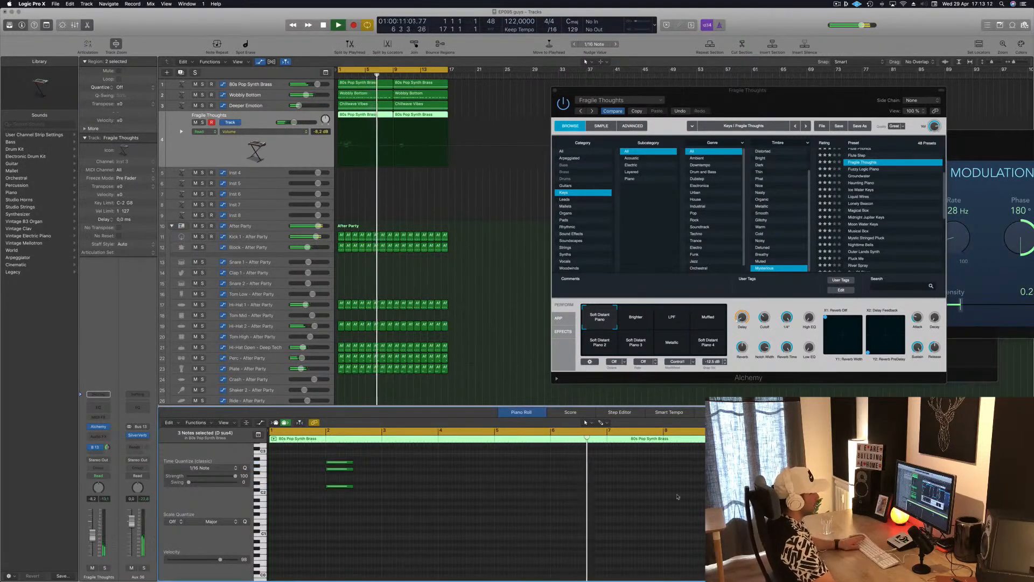
Step: Load the Midnight Jupiter Keys preset in Alchemy and set the track's volume to -5.7 dB
left_click(860, 217)
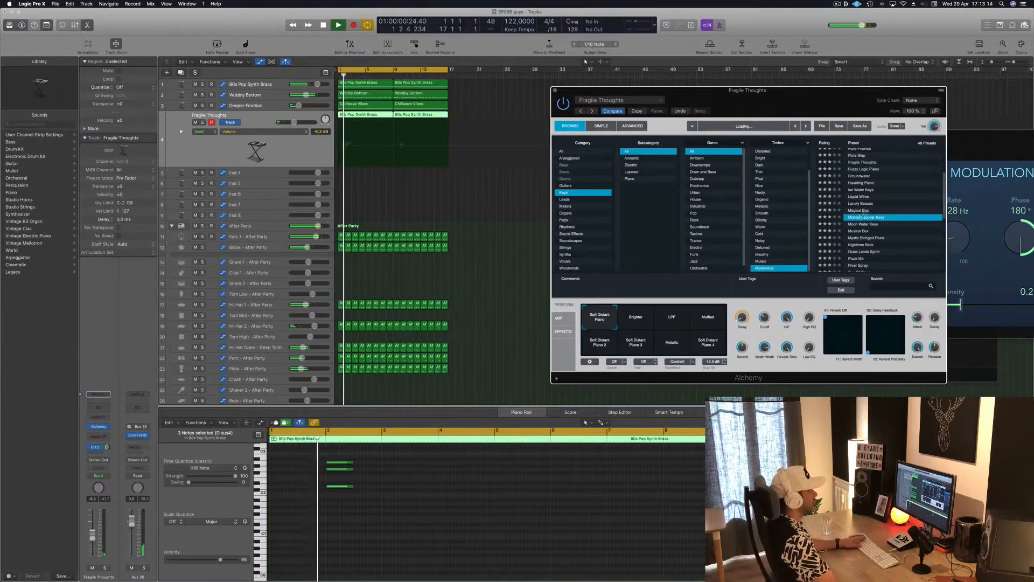
scroll(882, 208, "down", 2)
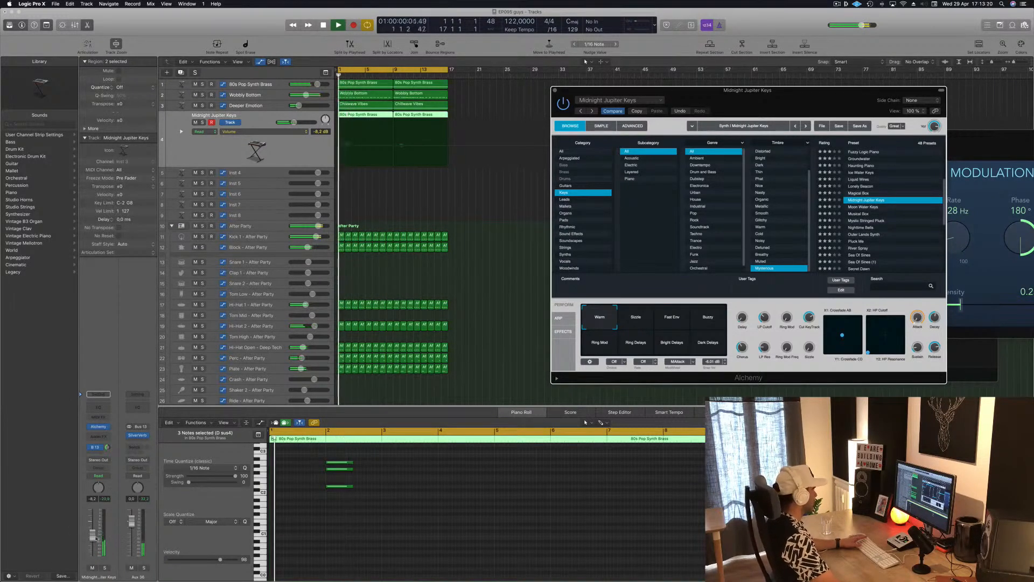
left_click_drag(94, 535, 92, 532)
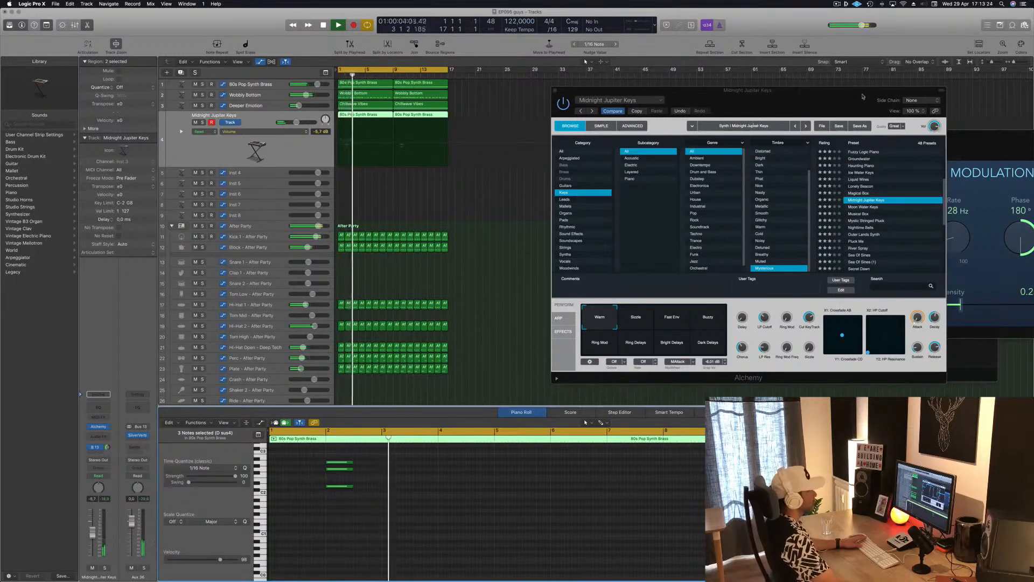
Step: Switch the Midnight Jupiter Keys preset in Alchemy to its Buzzy snapshot and set the track's volume to -8.2 dB
mouse_move(862, 96)
left_mouse_down()
mouse_move(750, 116)
mouse_move(867, 102)
left_mouse_up()
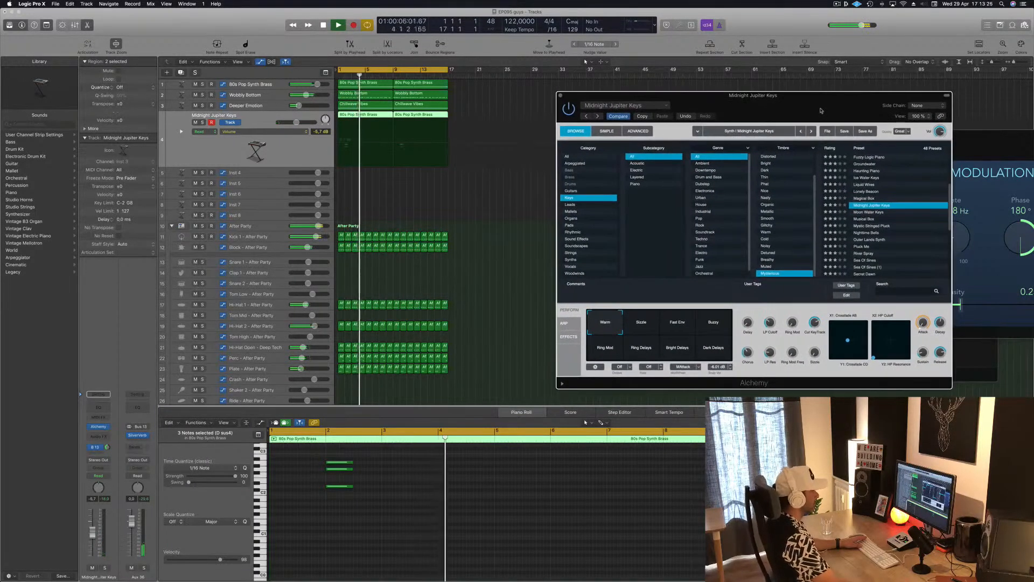
left_click(711, 322)
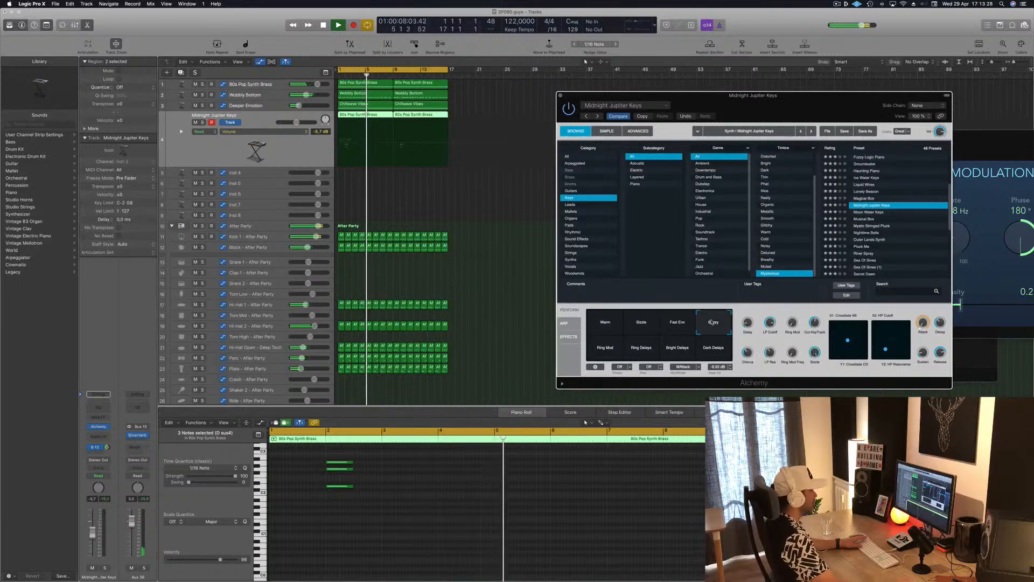
key("Return")
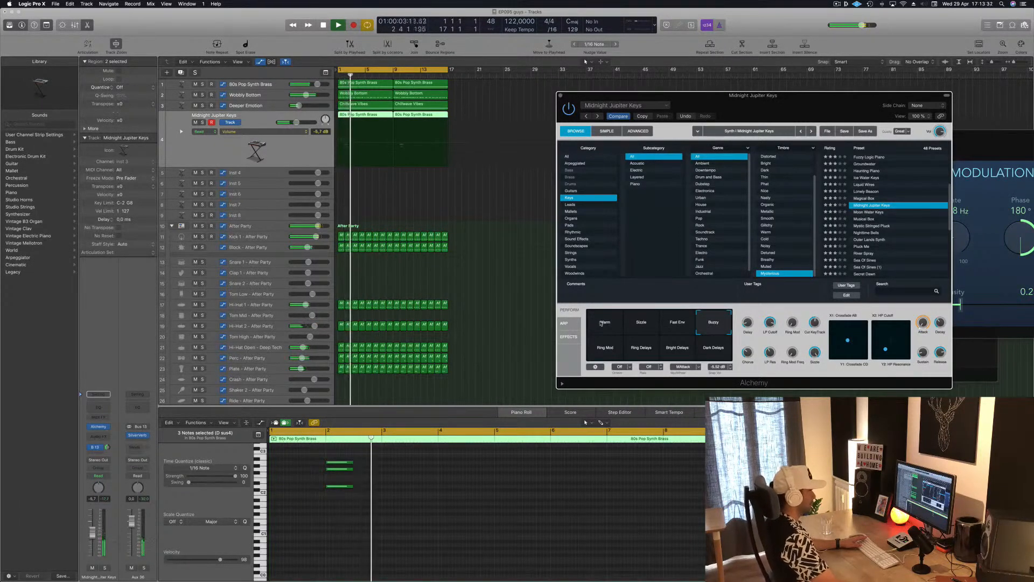
left_click(606, 349)
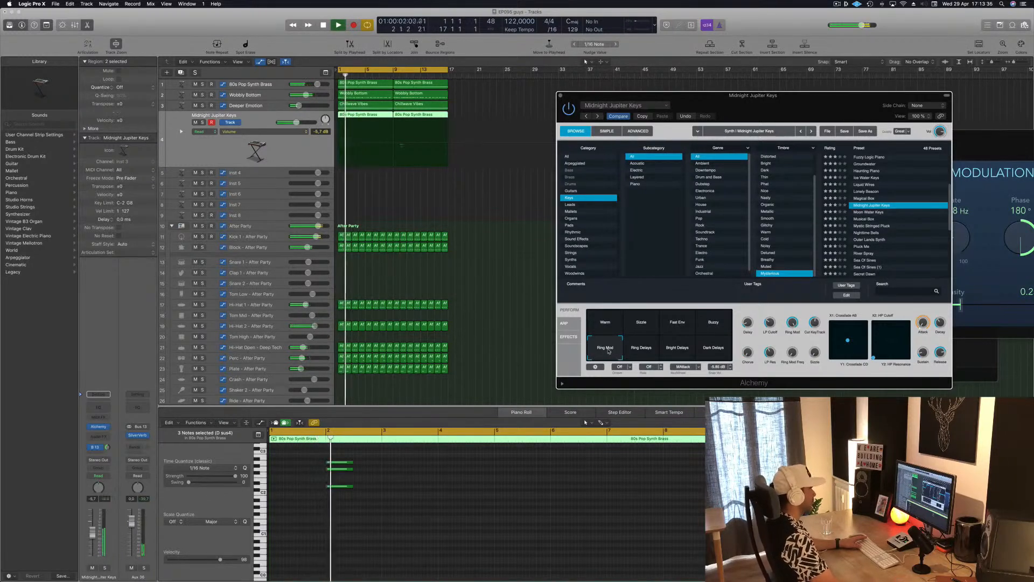
left_click(718, 326)
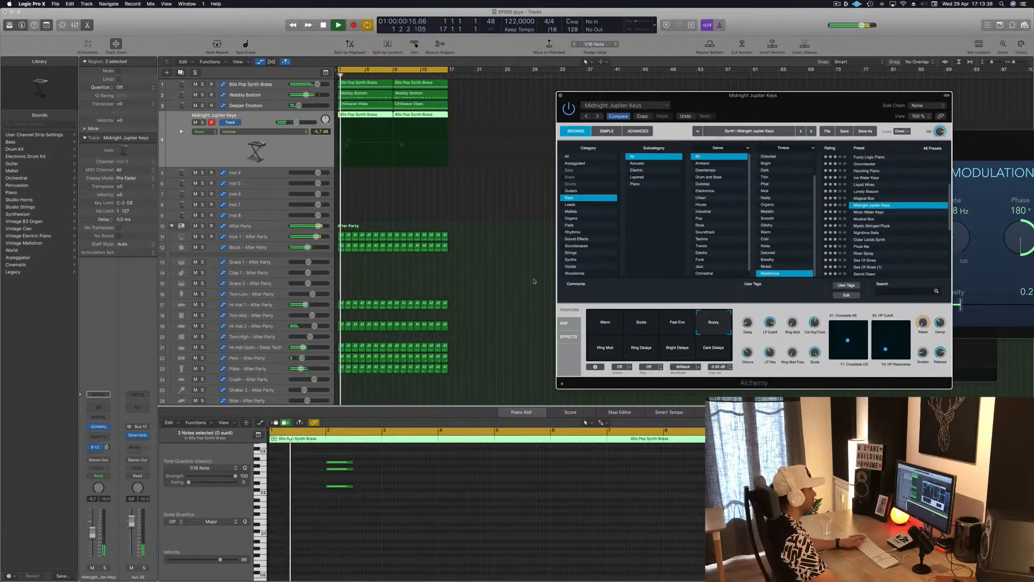
left_click_drag(93, 534, 93, 538)
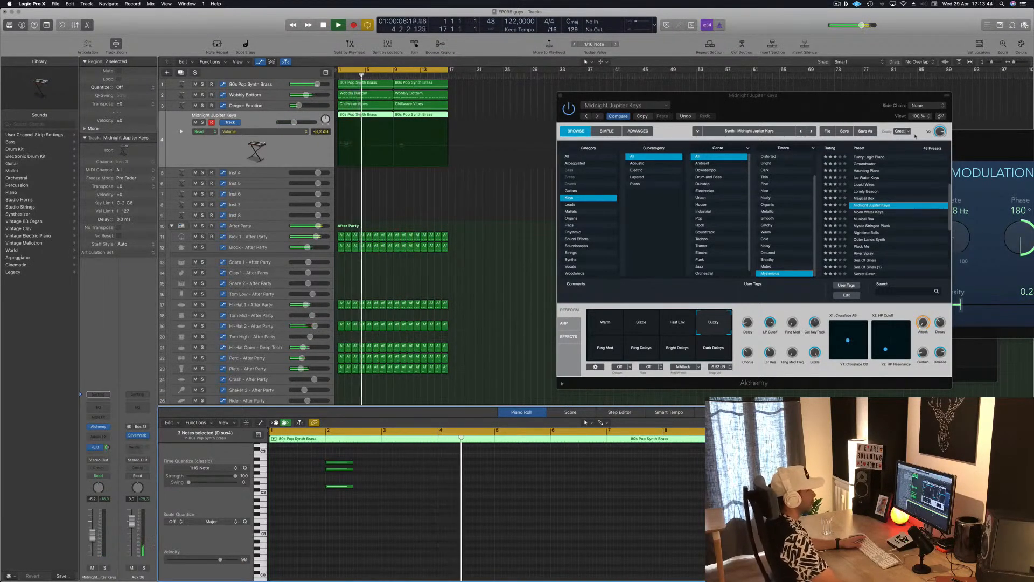
left_click(561, 96)
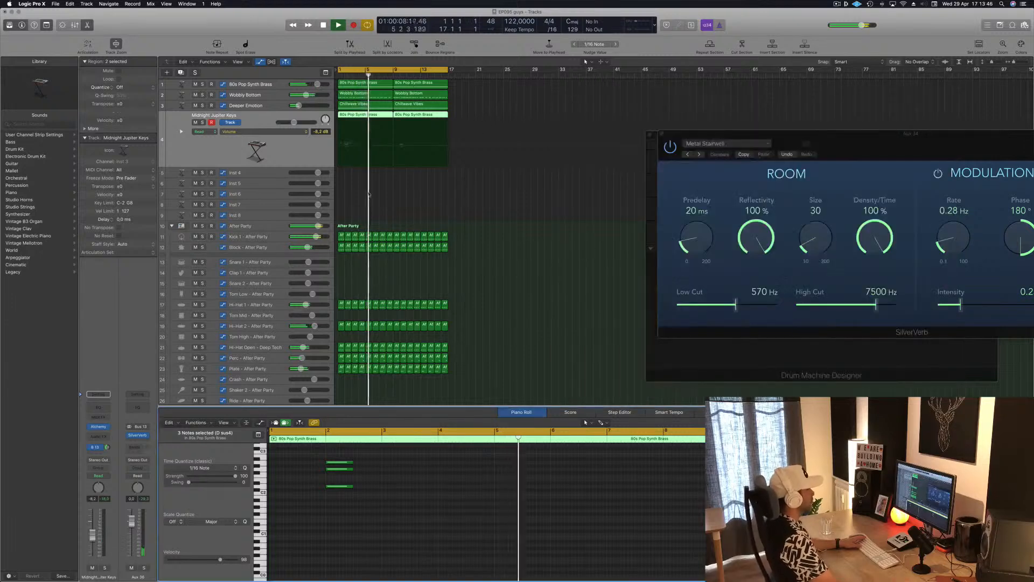
Step: Duplicate the Midnight Jupiter Keys track with the same instrument settings and copy its first region onto the new track
key("Return")
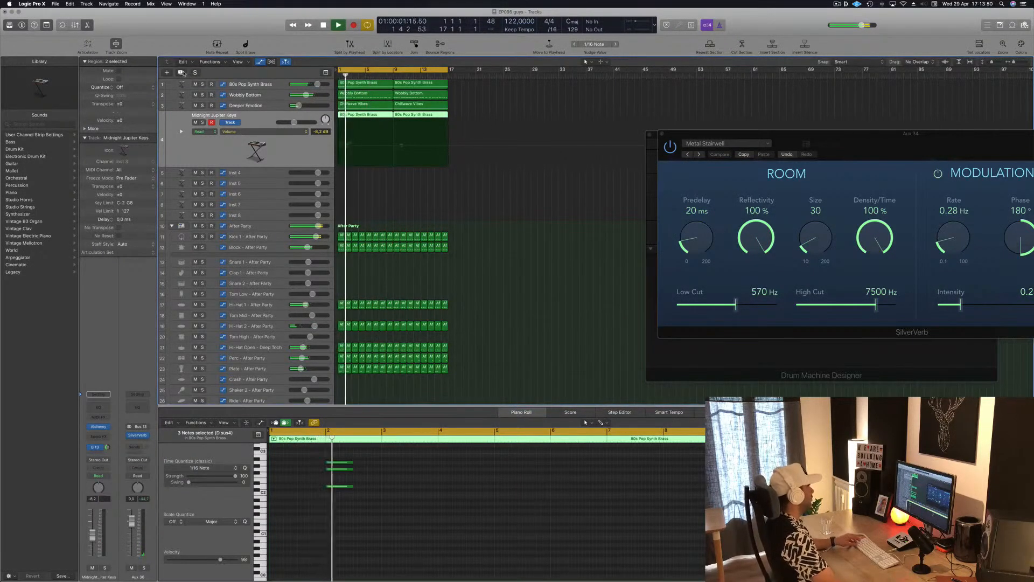
left_click(181, 72)
left_click_drag(355, 115, 355, 128)
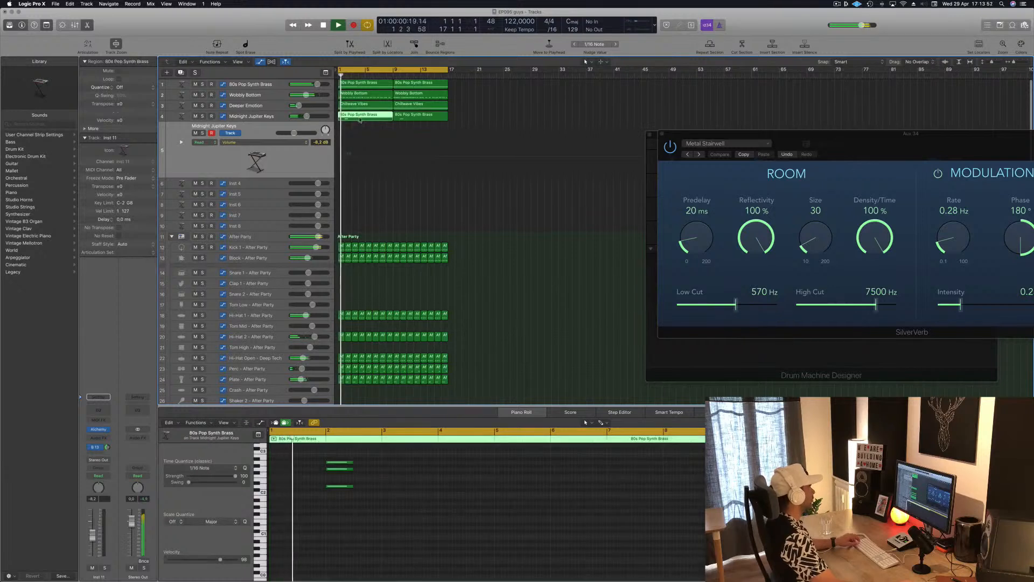
Step: Move the copied region's three-note chord from bar 2 to bar 7 and copy that region to bar 9
scroll(320, 521, "up", 2)
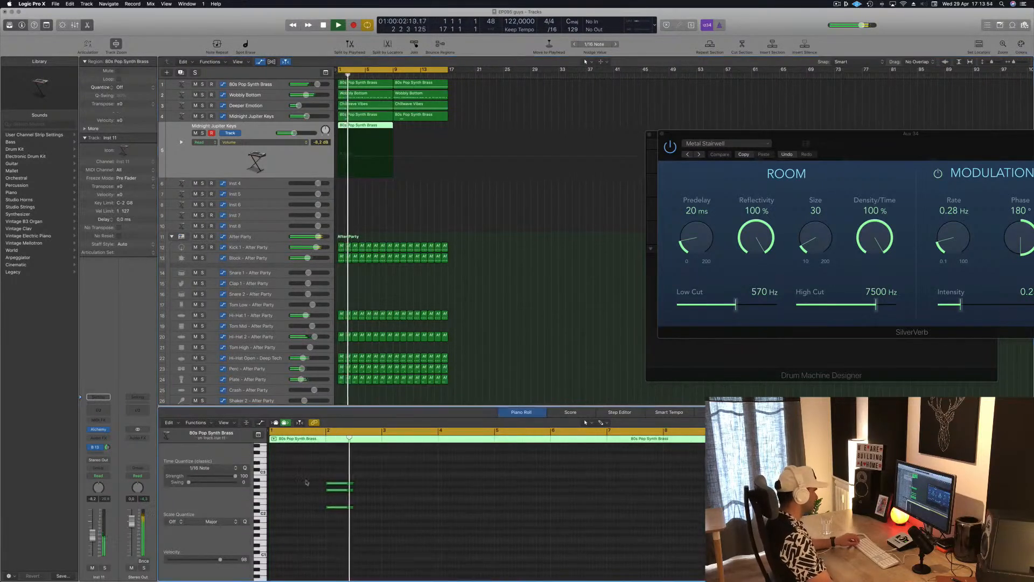
left_click_drag(307, 480, 368, 520)
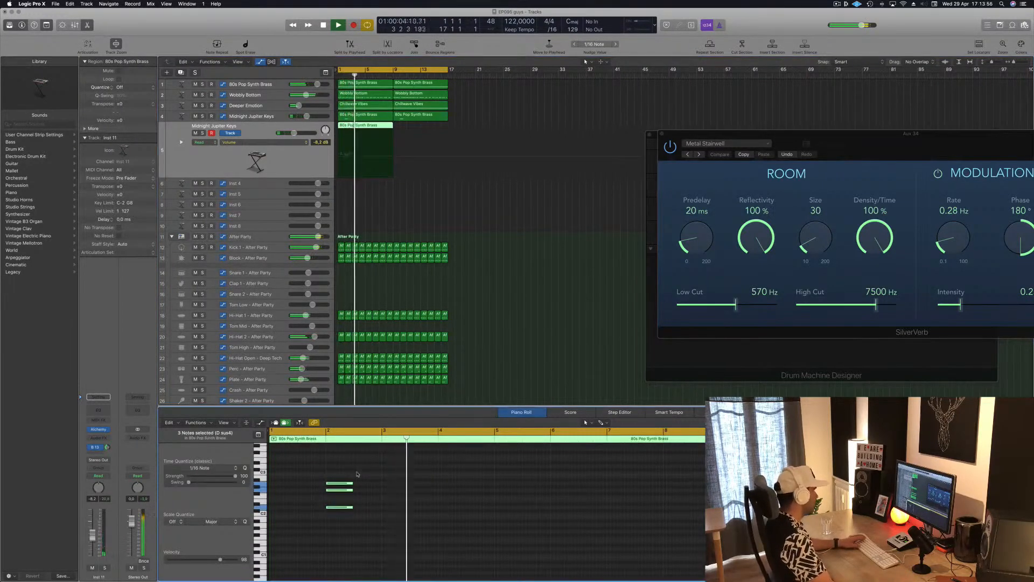
left_click_drag(339, 485, 619, 485)
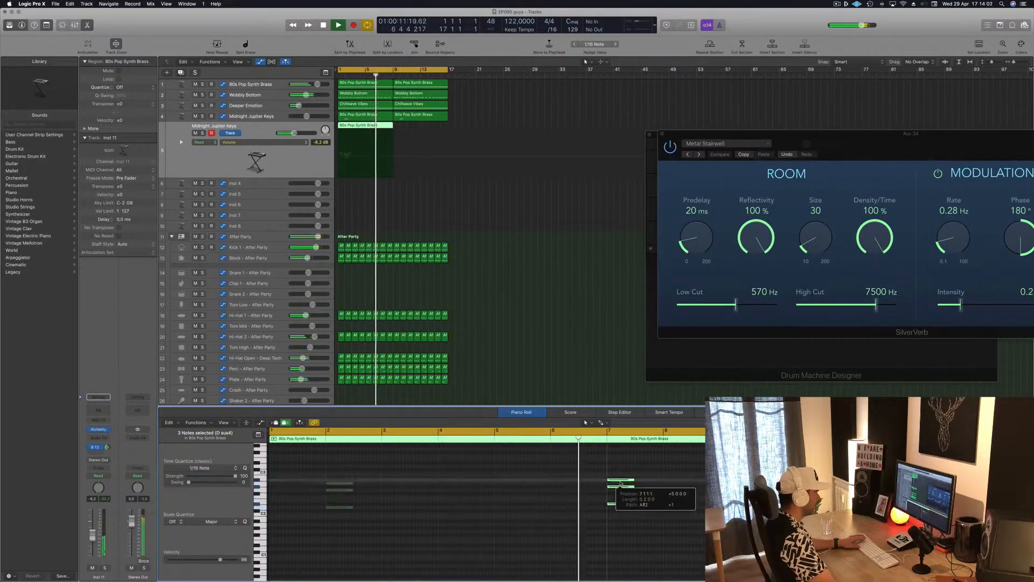
key("space")
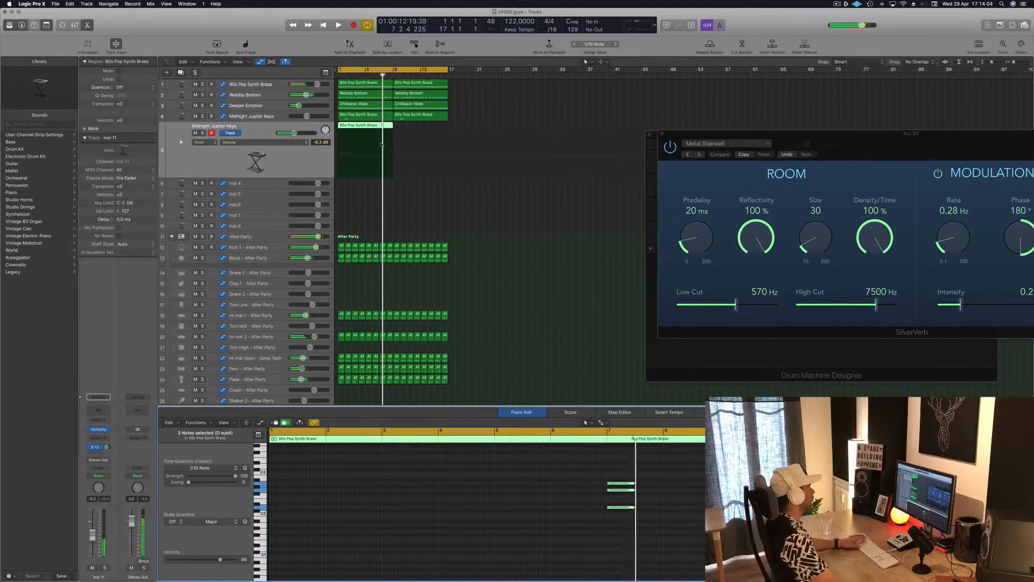
left_click_drag(368, 125, 422, 132)
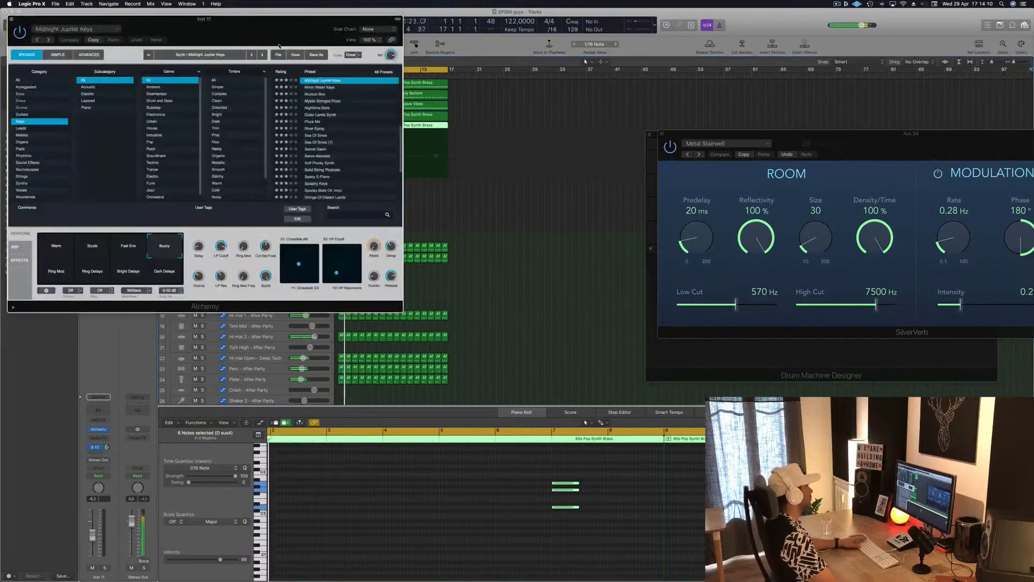
Step: Audition the Soft Plucky Synth, Spacy E-Piano and Amphibian presets in Alchemy on the duplicated track
left_click_drag(276, 27, 787, 152)
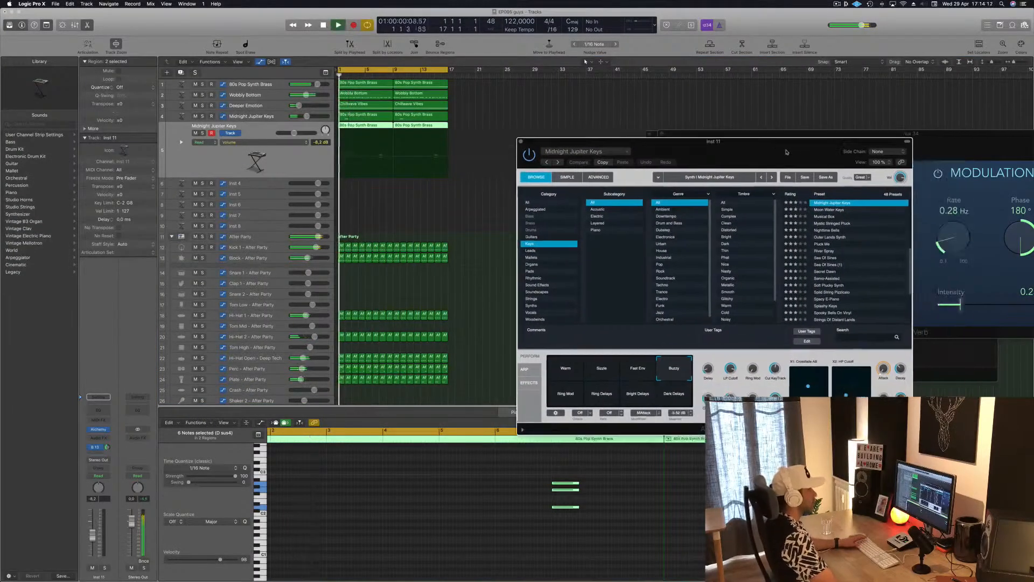
scroll(836, 242, "down", 3)
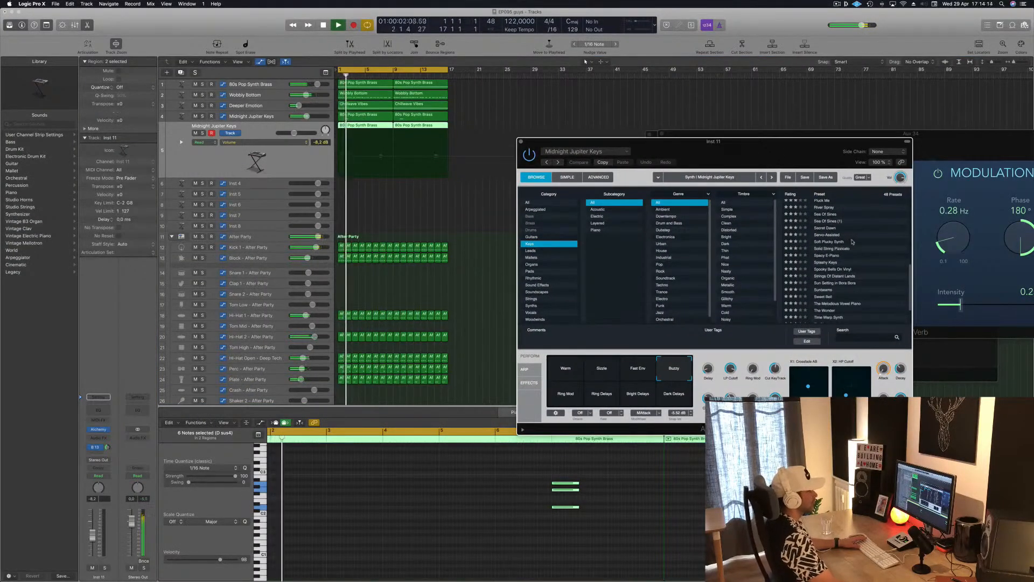
left_click(836, 243)
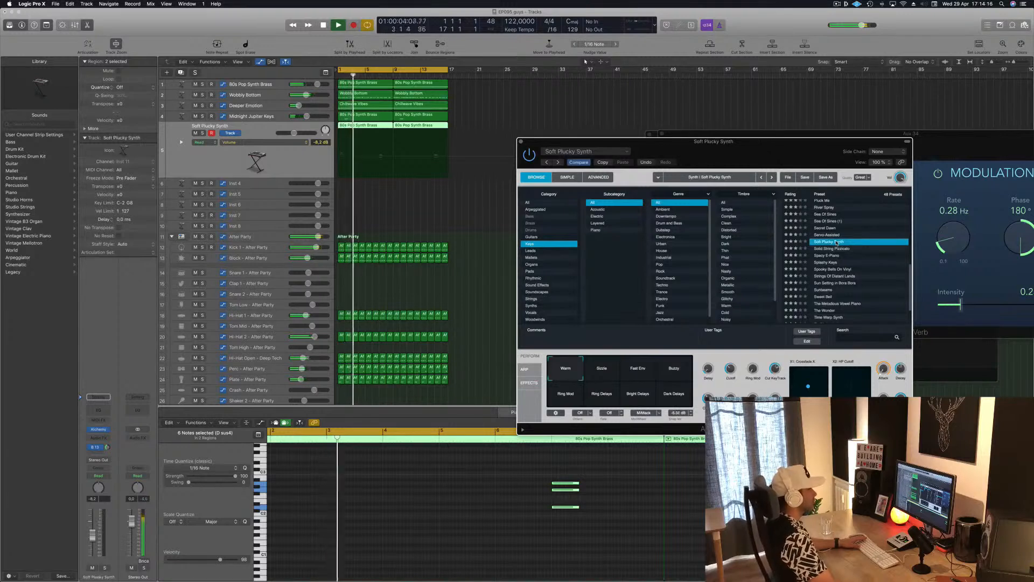
left_click(281, 160)
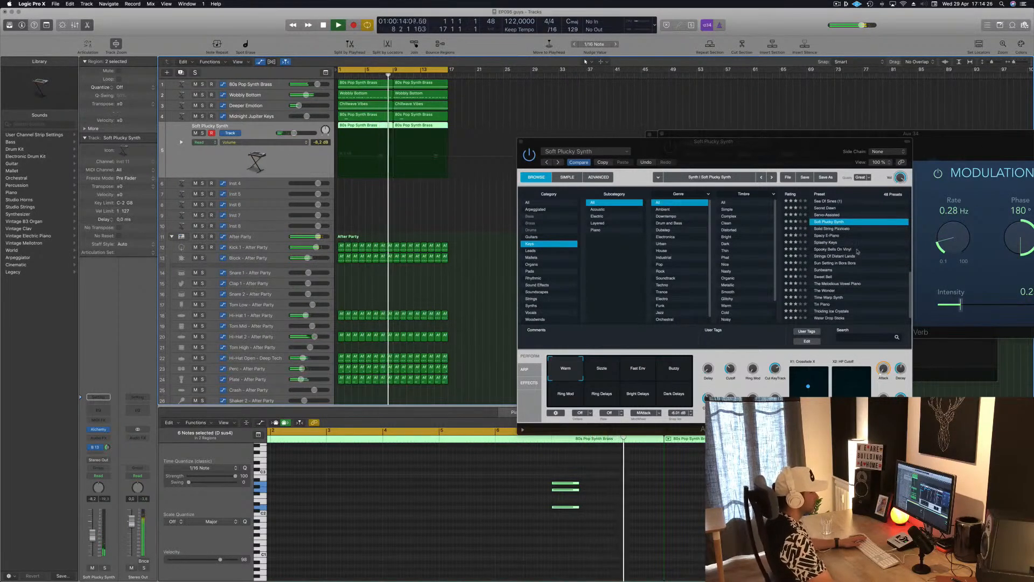
scroll(849, 223, "down", 2)
left_click(849, 223)
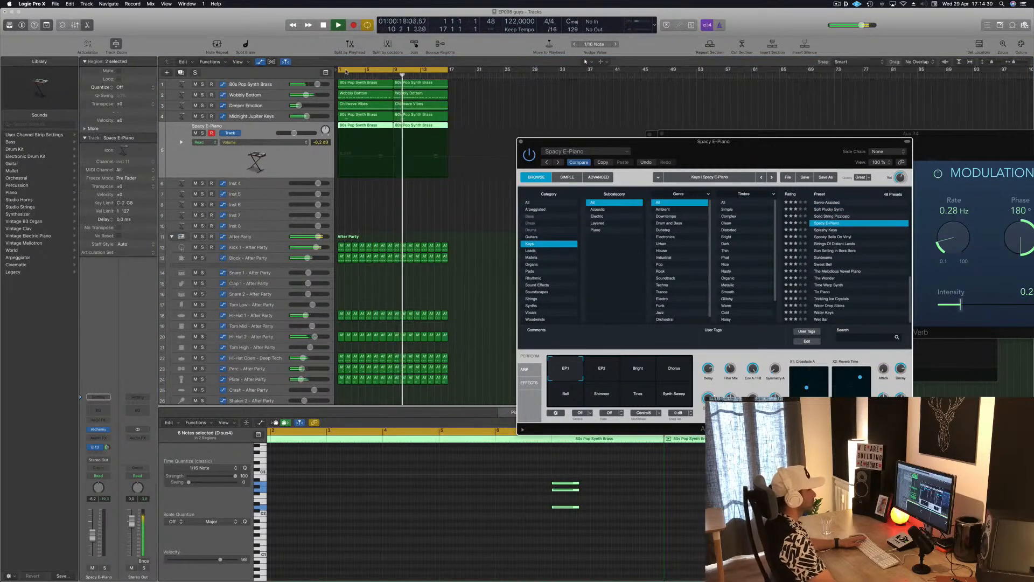
left_click_drag(808, 154, 834, 128)
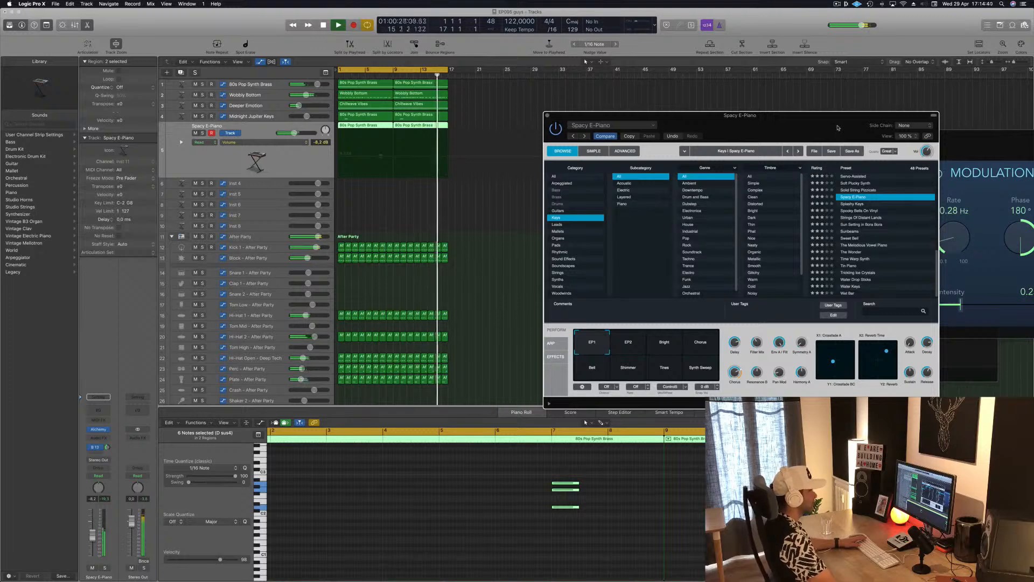
left_click_drag(834, 128, 805, 89)
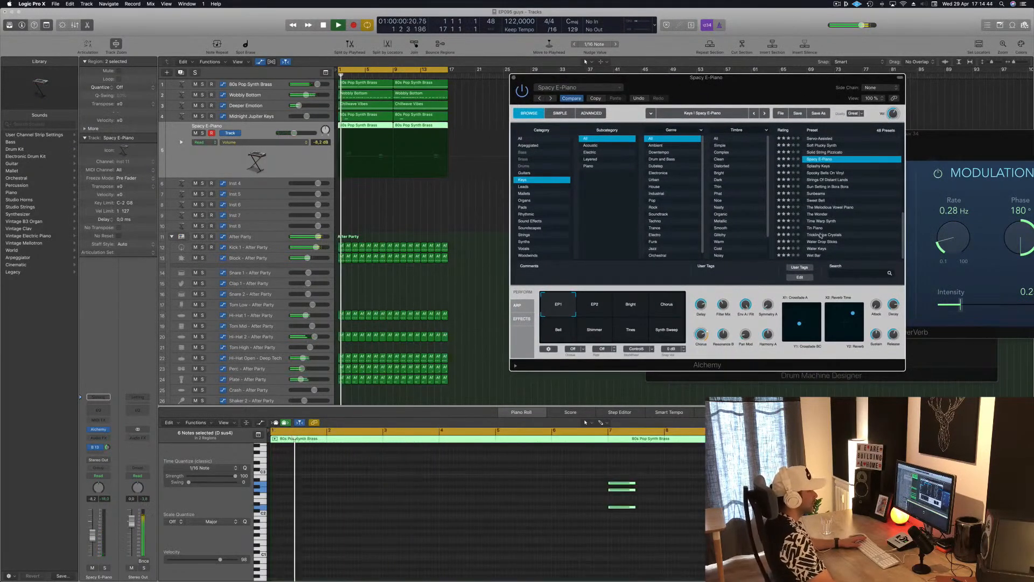
scroll(828, 195, "up", 10)
left_click(815, 139)
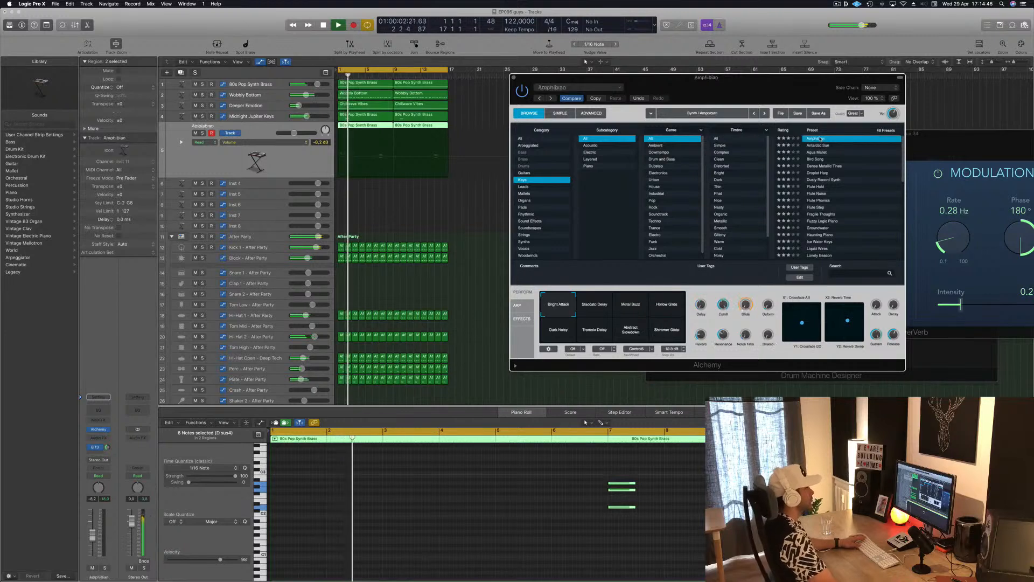
Step: Shorten the cycle range to bars 5 to 9 and play it as a loop around the moved chord
key("space")
left_click_drag(340, 70, 367, 70)
key("space")
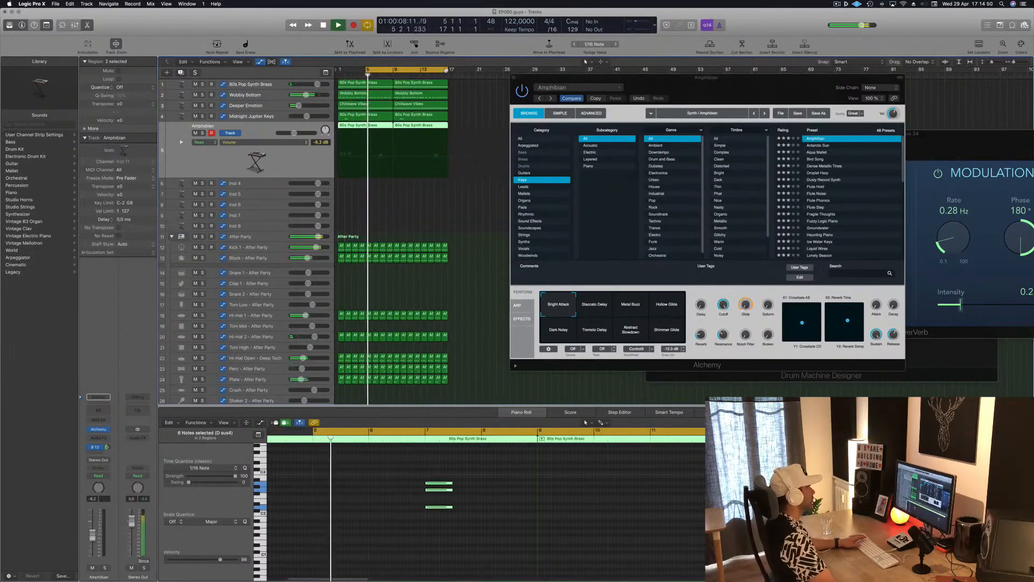
left_click_drag(446, 71, 393, 70)
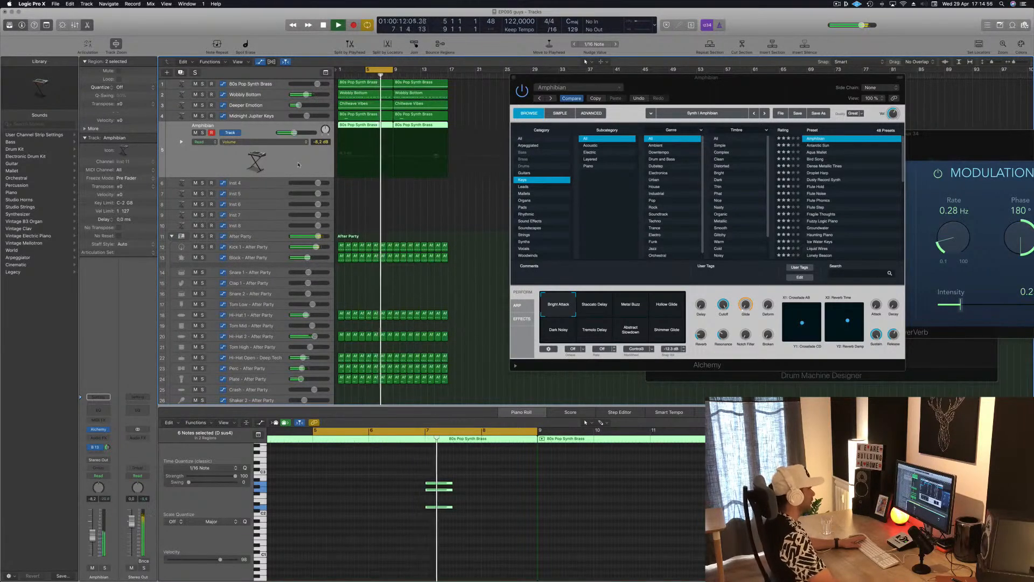
Step: Audition the Flute Hold, Flute Step, Groundwater and Haunting Piano presets in Alchemy against the looped section
left_click(817, 187)
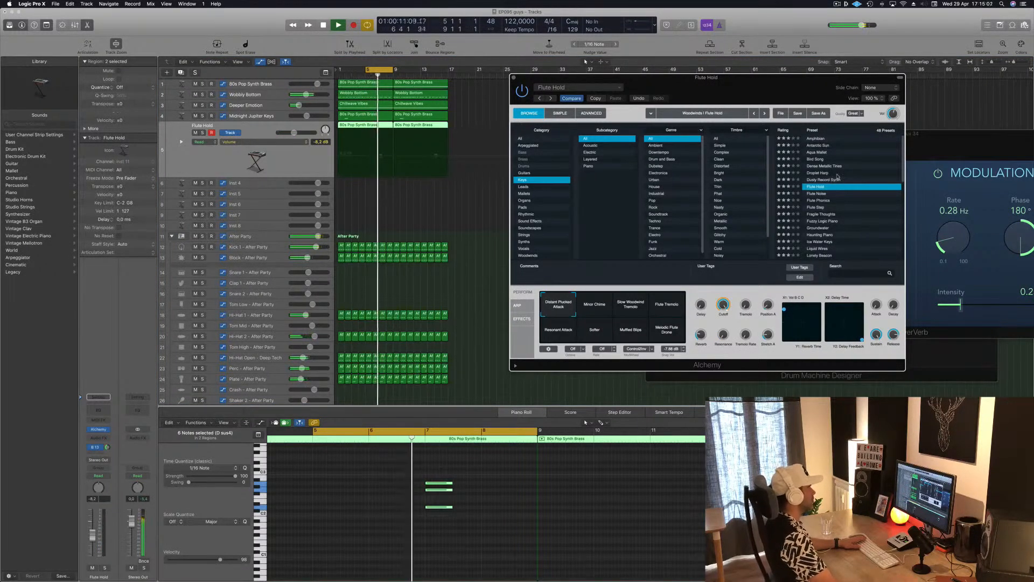
scroll(836, 197, "down", 2)
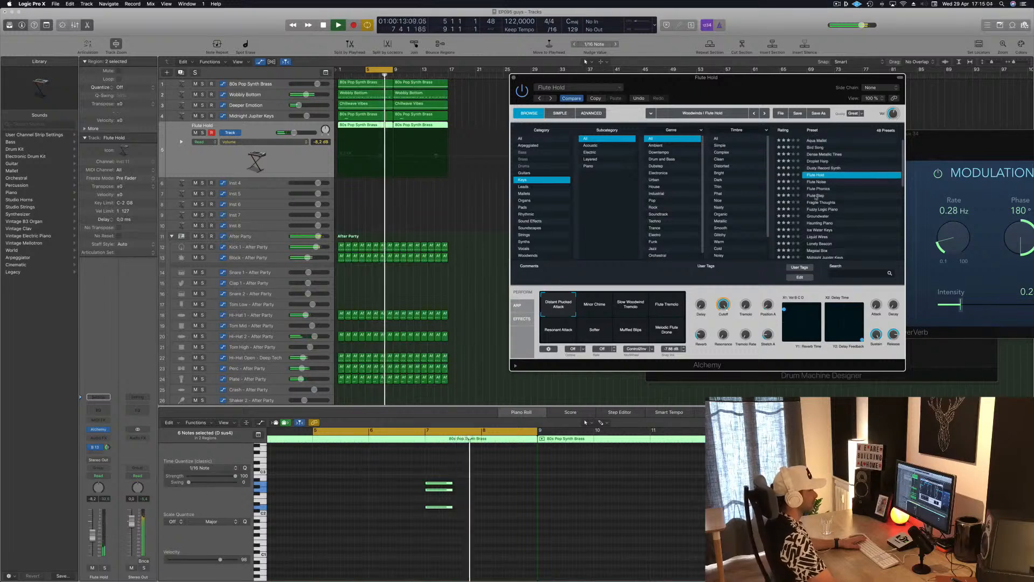
left_click(835, 196)
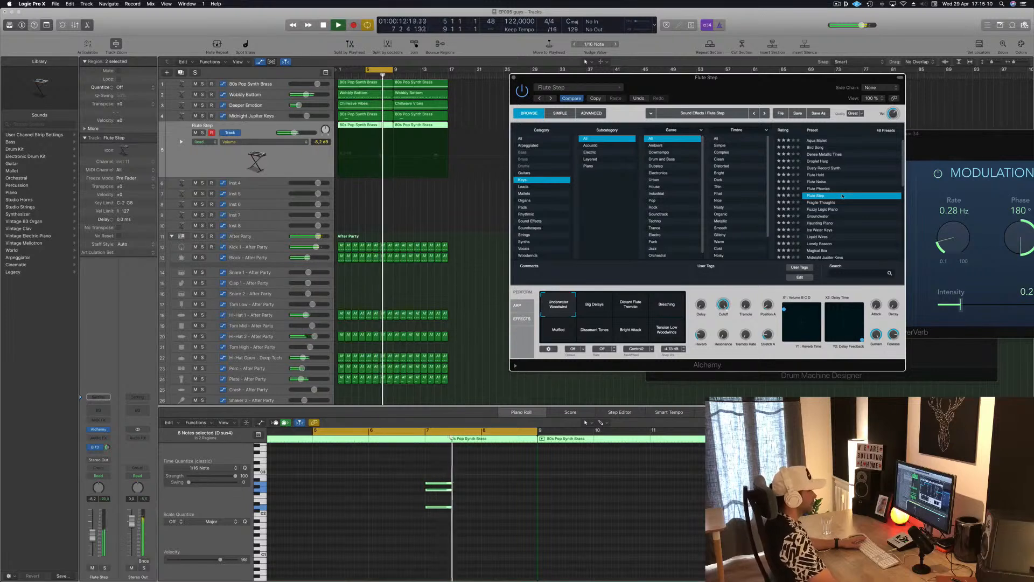
left_click(822, 216)
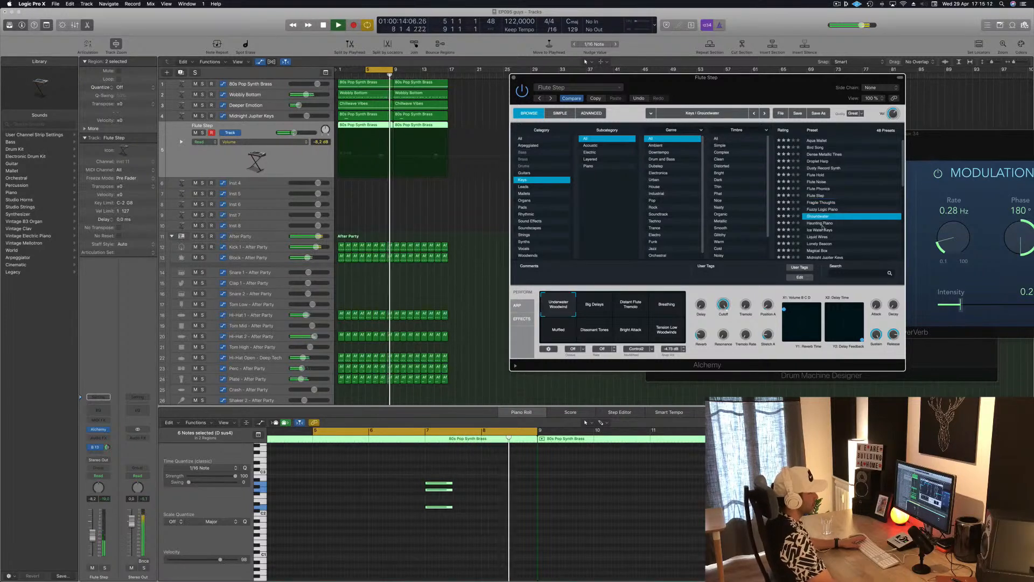
left_click(826, 223)
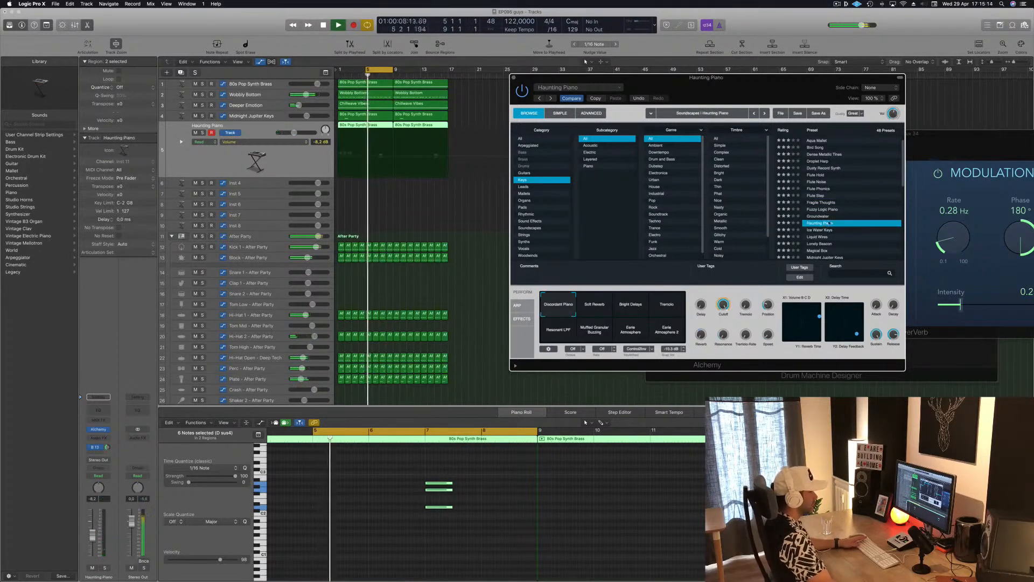
Step: Audition the Liquid Wires, Lonely Beacon and Magical Box presets in Alchemy against the looped section
left_click(811, 237)
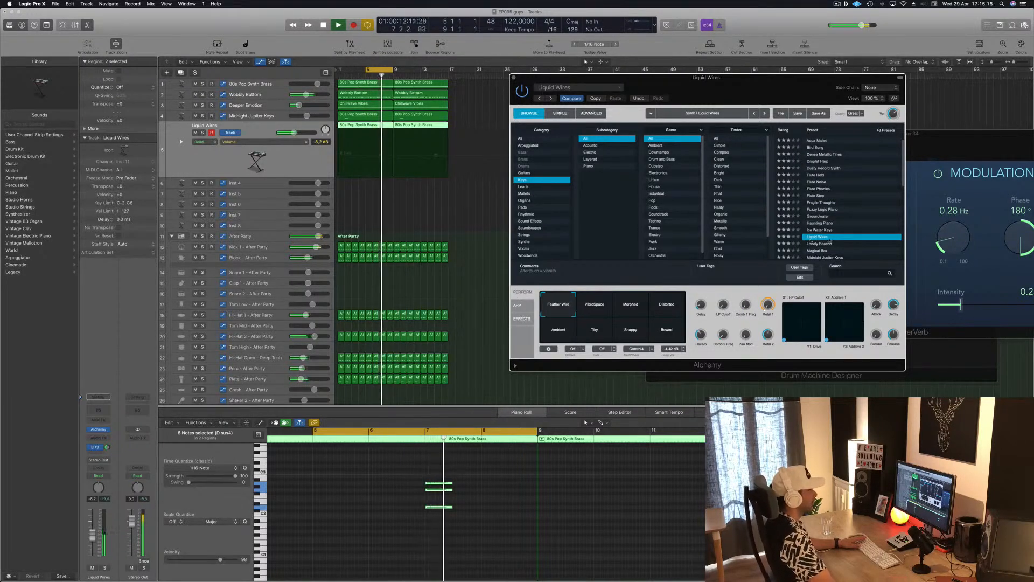
scroll(859, 199, "down", 3)
left_click(826, 210)
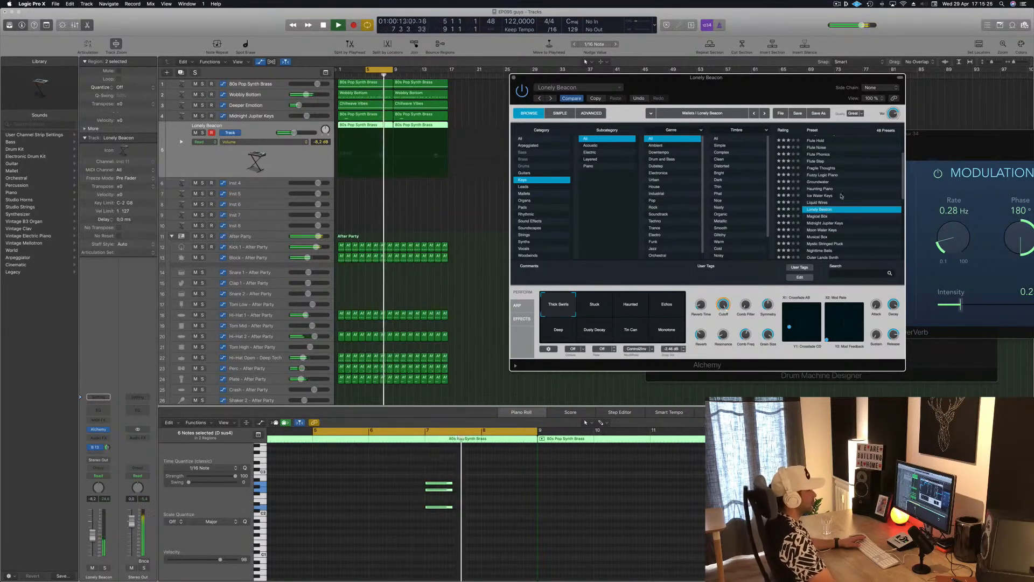
scroll(831, 206, "down", 1)
left_click(826, 209)
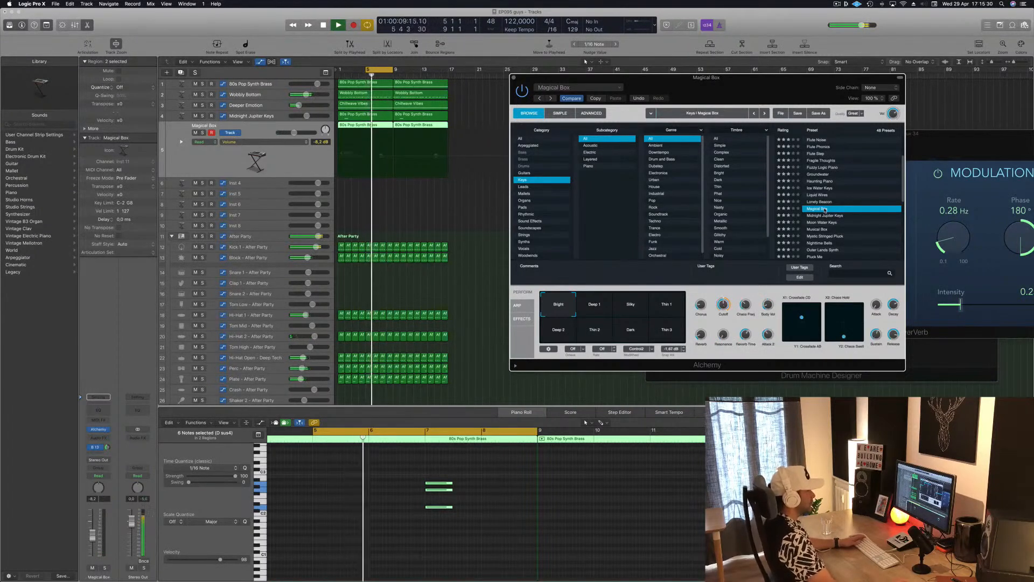
Step: Load the Midnight Jupiter Keys preset on the duplicated track again and play a cycle range of bars 1 to 9
left_click(824, 215)
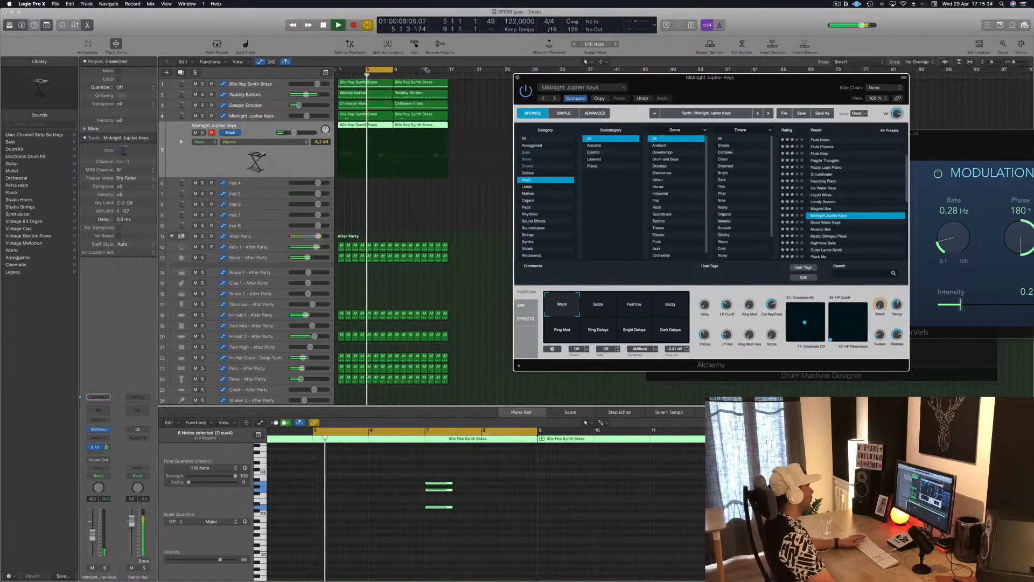
left_click(513, 78)
key("space")
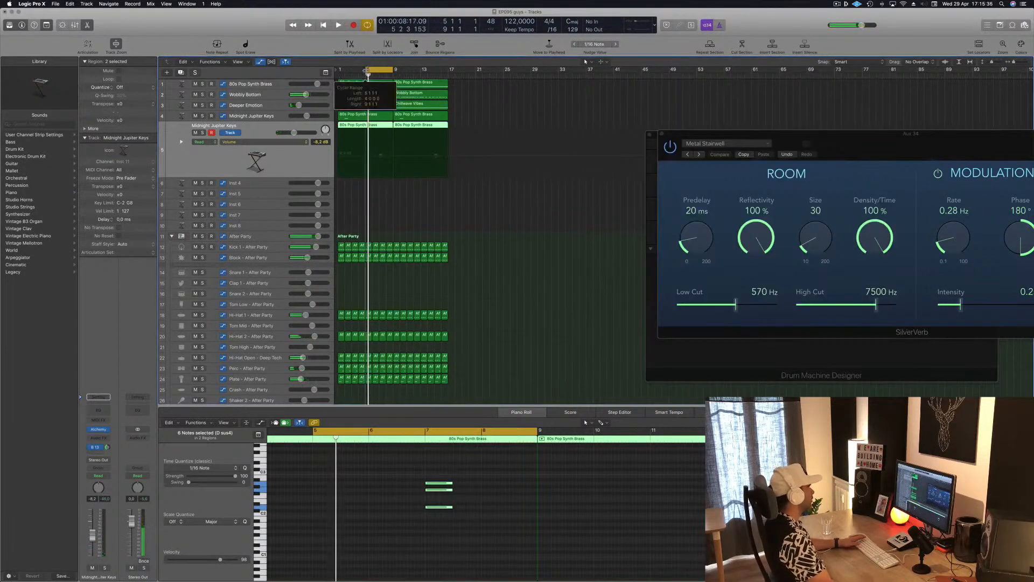
key("space")
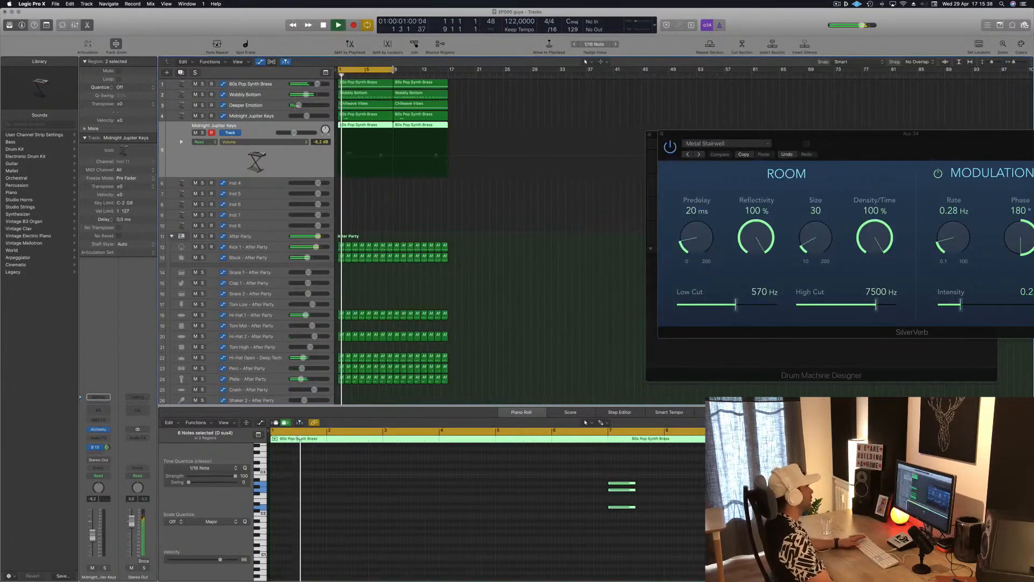
Step: Extend the cycle range to bars 1 to 17, then close the SilverVerb window and clear the Drum Machine Designer out of the way
left_click_drag(393, 71, 450, 71)
left_click(391, 197)
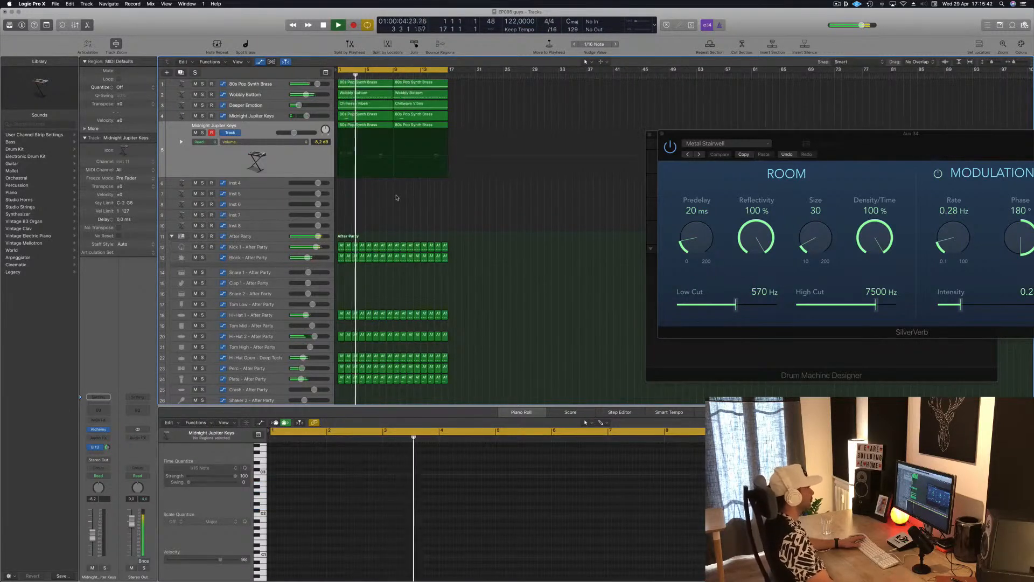
left_click_drag(864, 139, 693, 176)
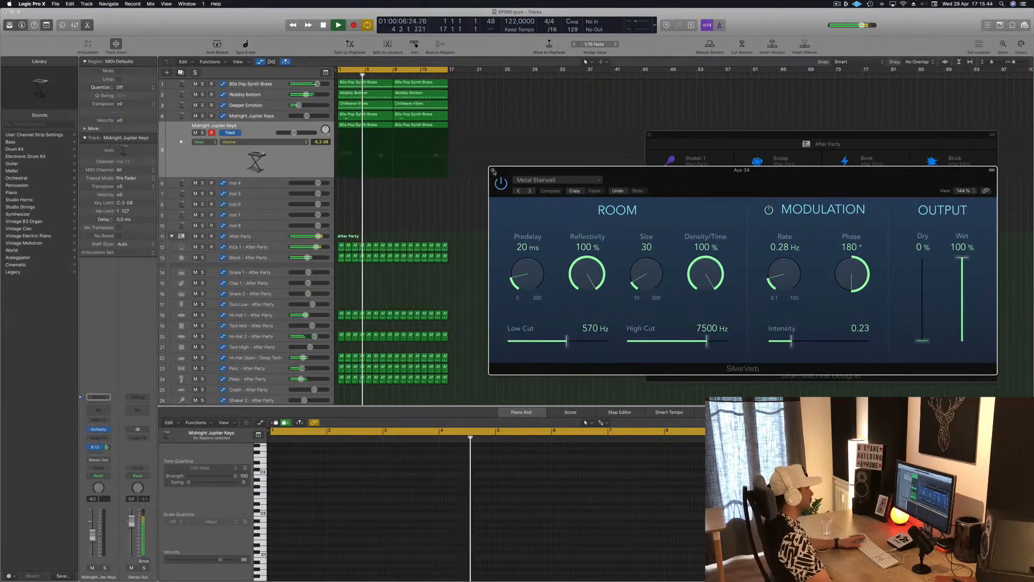
left_click(491, 172)
left_click_drag(709, 141, 688, 93)
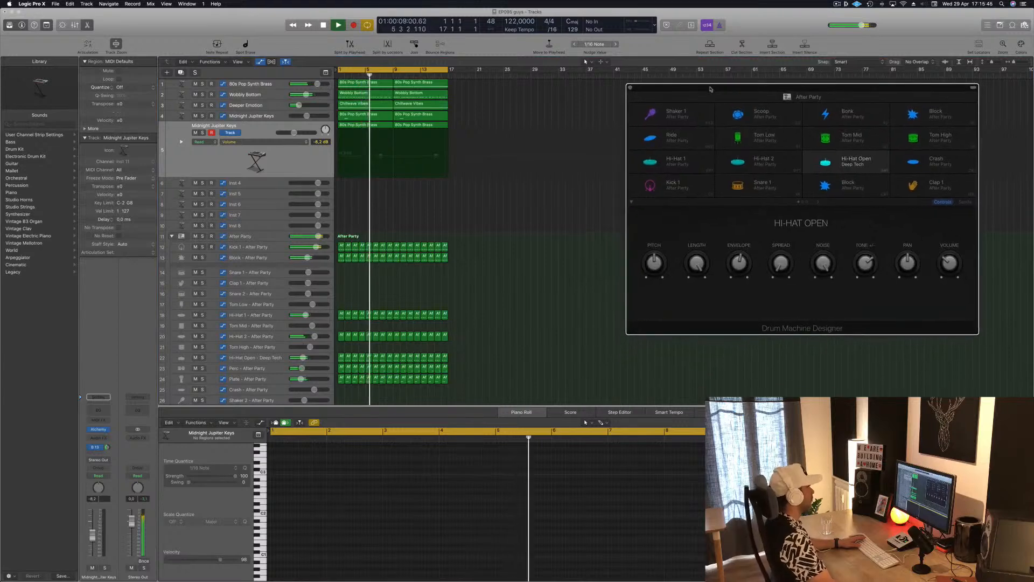
Step: Copy the first Hi-Hat 1 region to the start of the Shaker 1 track in the After Party kit
left_click(434, 169)
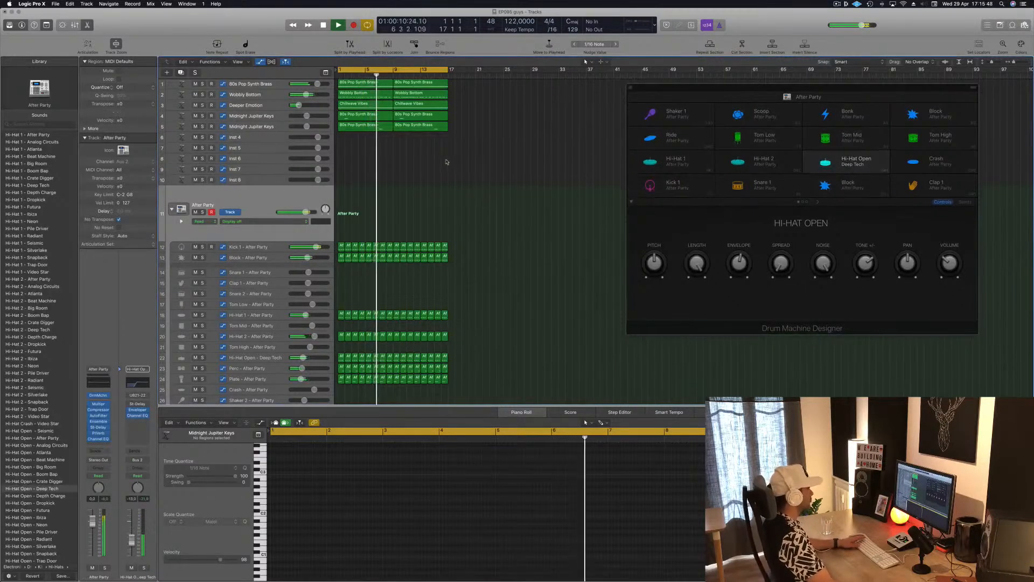
scroll(544, 222, "down", 5)
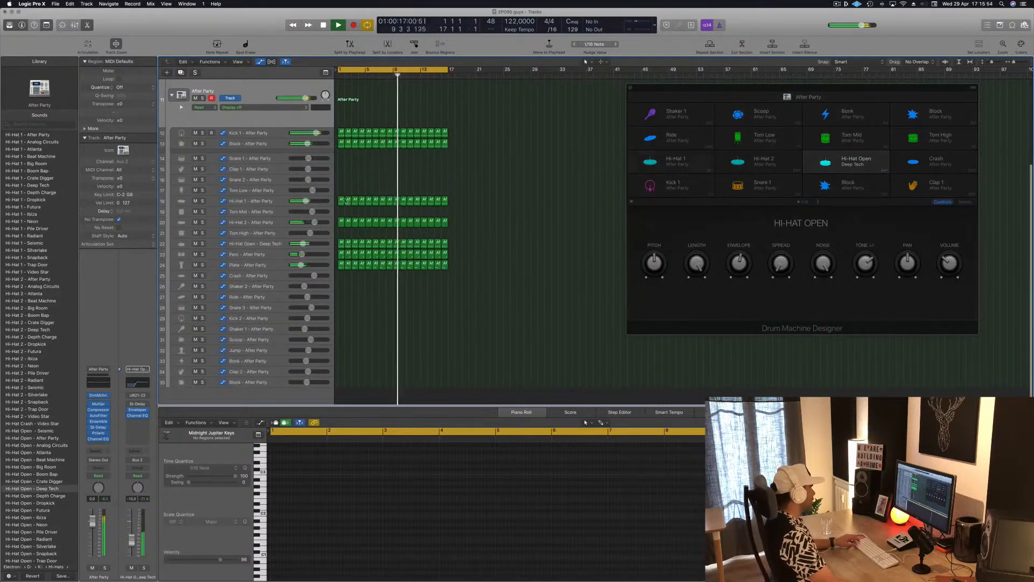
left_click_drag(342, 203, 341, 331)
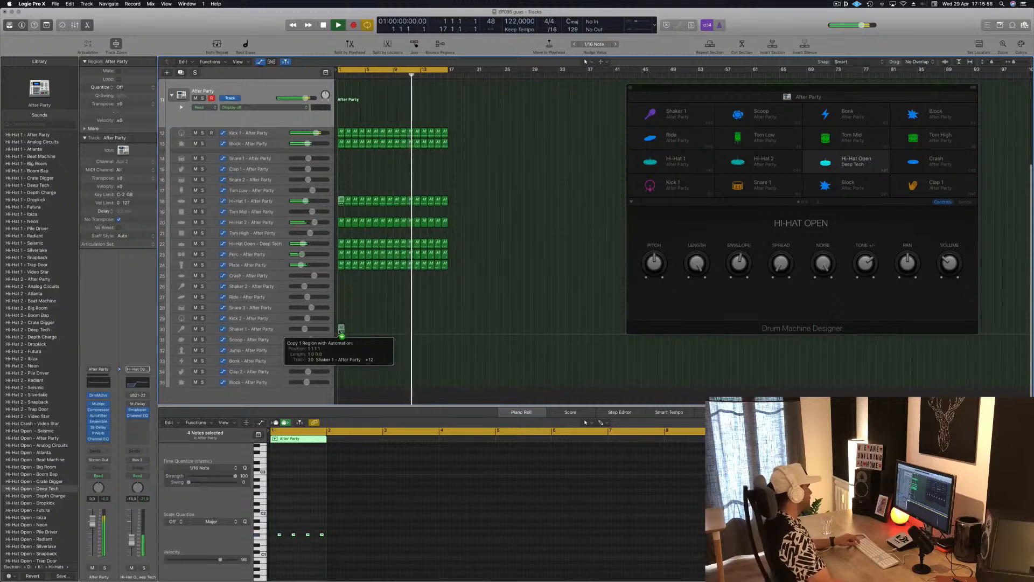
mouse_move(341, 332)
left_mouse_down()
mouse_move(341, 347)
mouse_move(340, 323)
mouse_move(340, 333)
left_mouse_up()
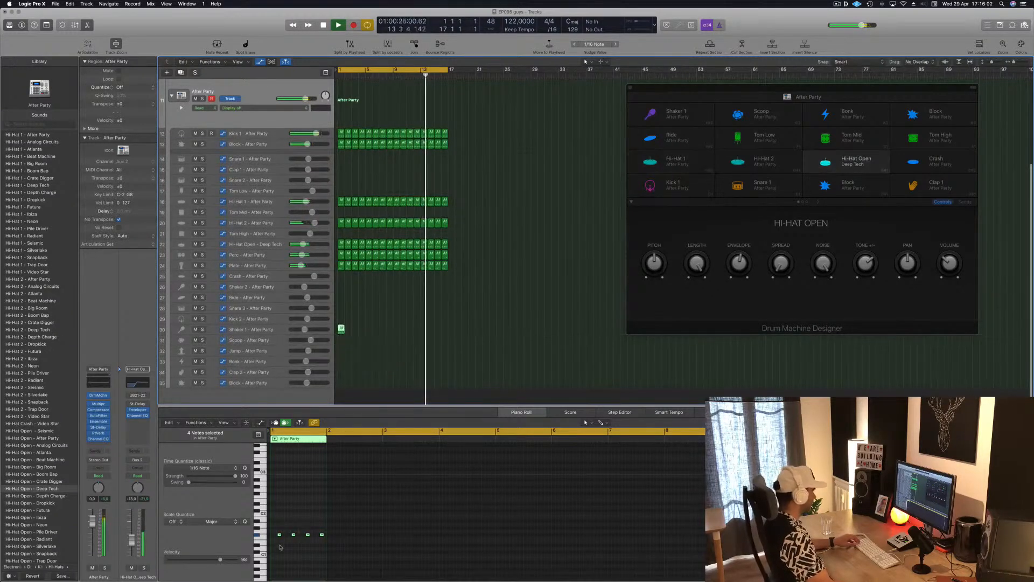
Step: Transpose the copied region's four notes up until they trigger the Shaker 1 sound, and play it from bar 1
left_click(348, 547)
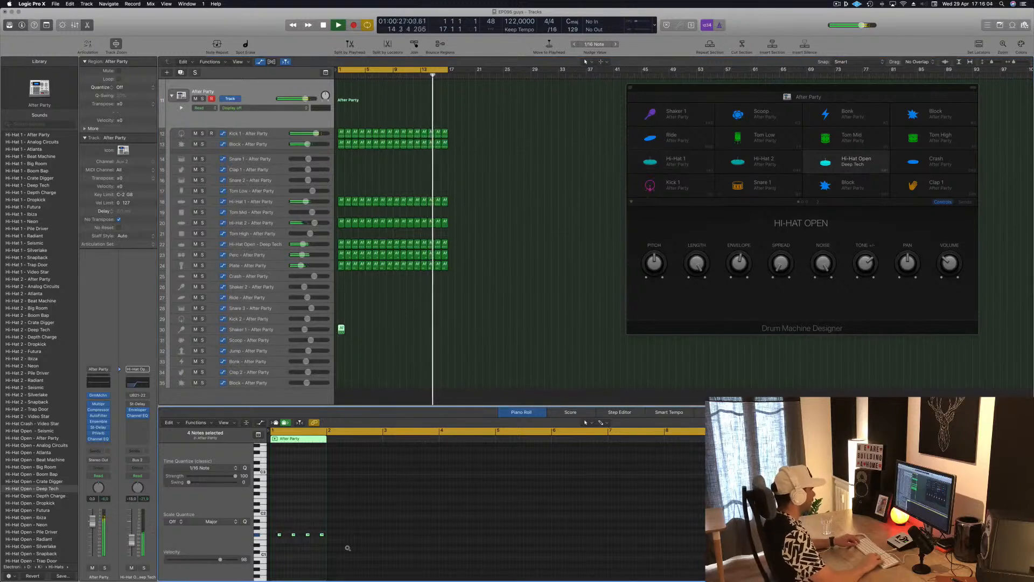
key("alt+Up")
key("alt+Up")
key("alt+Up")
key("alt+Up")
key("alt+Up")
key("alt+Up")
key("alt+Up")
key("alt+Up")
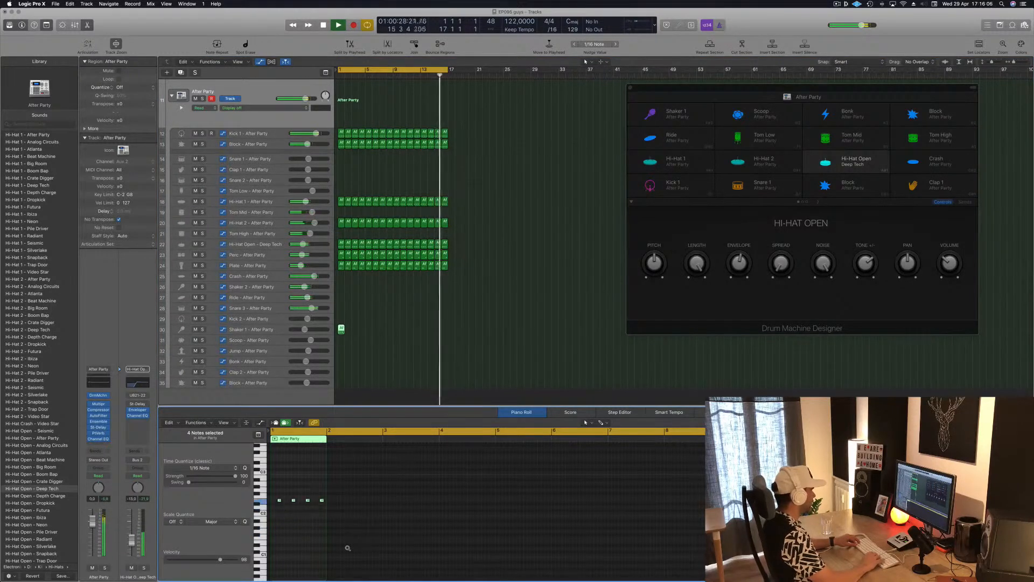
key("alt+Up")
key("alt+Up")
key("alt+Up")
key("alt+Up")
key("space")
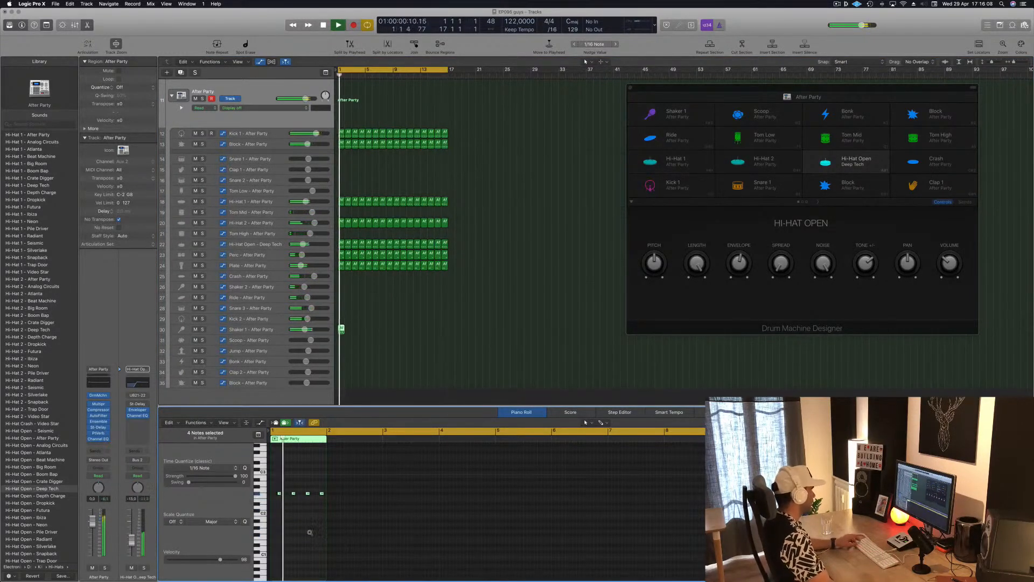
Step: Duplicate the four shaker notes an eighth note earlier to form a steady eighth-note pattern, and play it
key("super+Right")
key("super+Right")
key("super+Right")
key("super+Right")
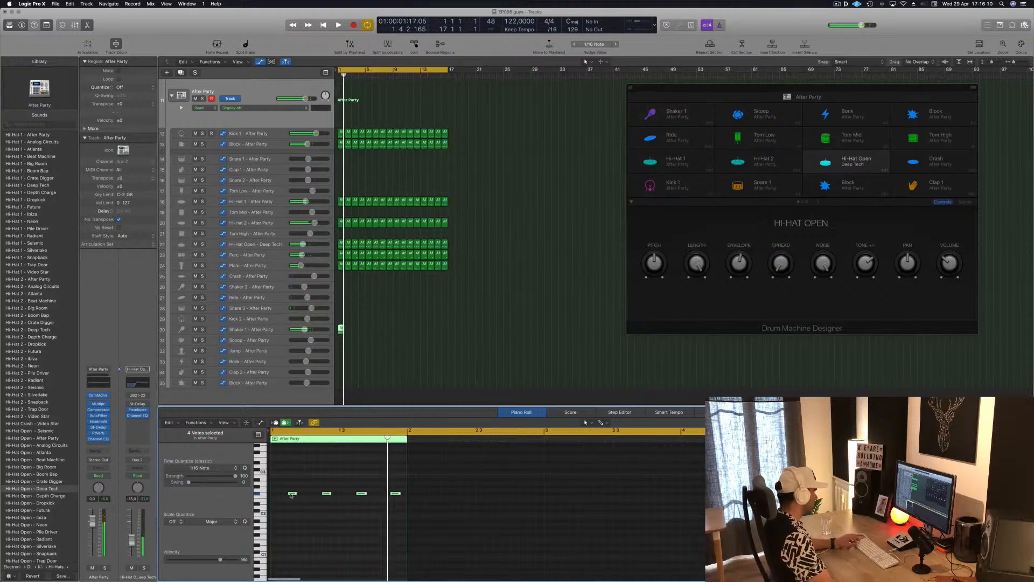
left_click_drag(291, 493, 275, 495)
key("space")
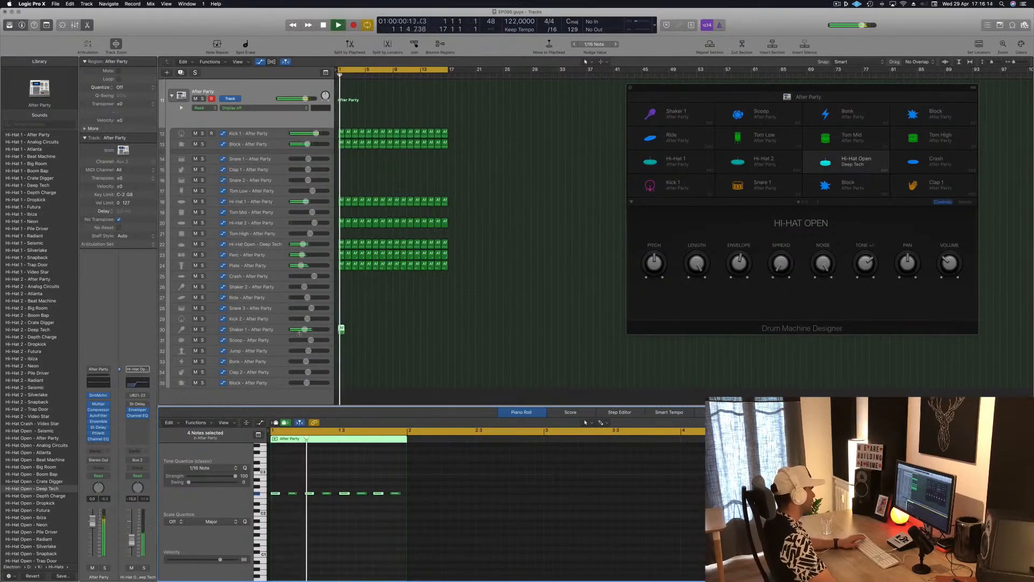
Step: Lower the Shaker 1 volume to -15.8 dB and repeat its one-bar region up to bar 17
left_click_drag(305, 329, 397, 332)
key("Return")
left_click(249, 330)
key("Return")
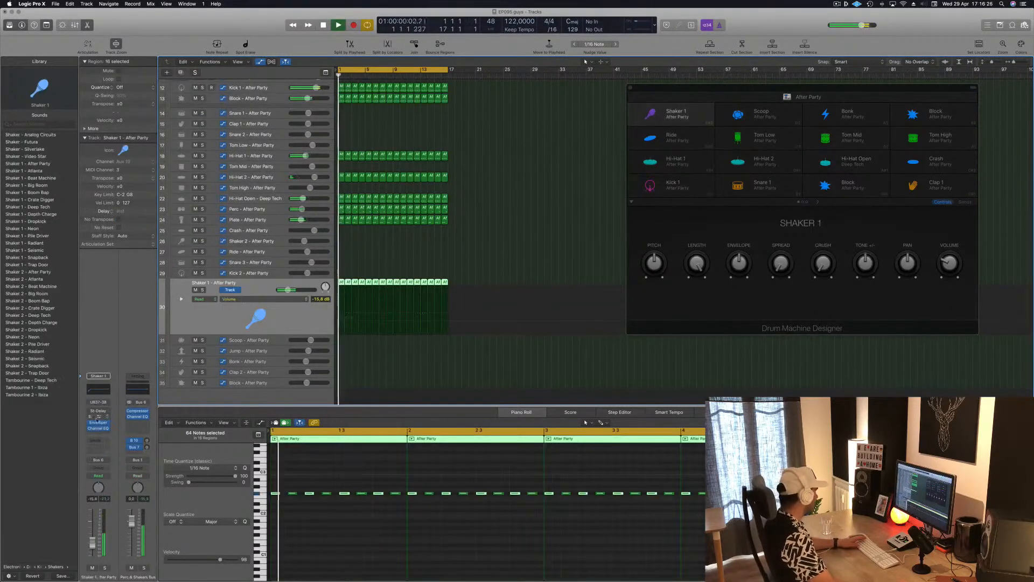
Step: Open the Stereo Delay on Shaker 1 and set its output mix to 59% left and 70% right
left_click(98, 411)
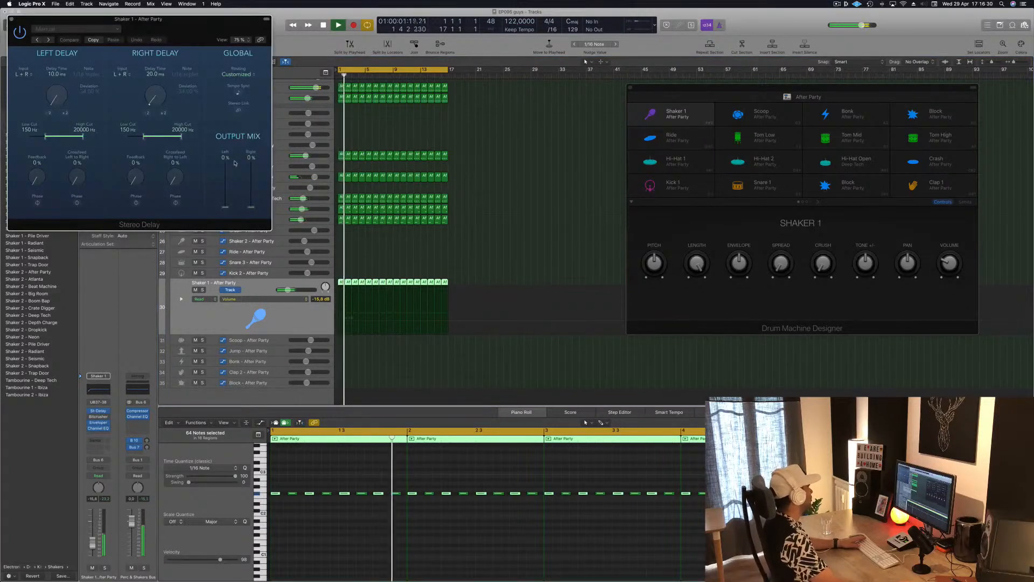
left_click_drag(225, 206, 227, 147)
left_click_drag(251, 207, 256, 130)
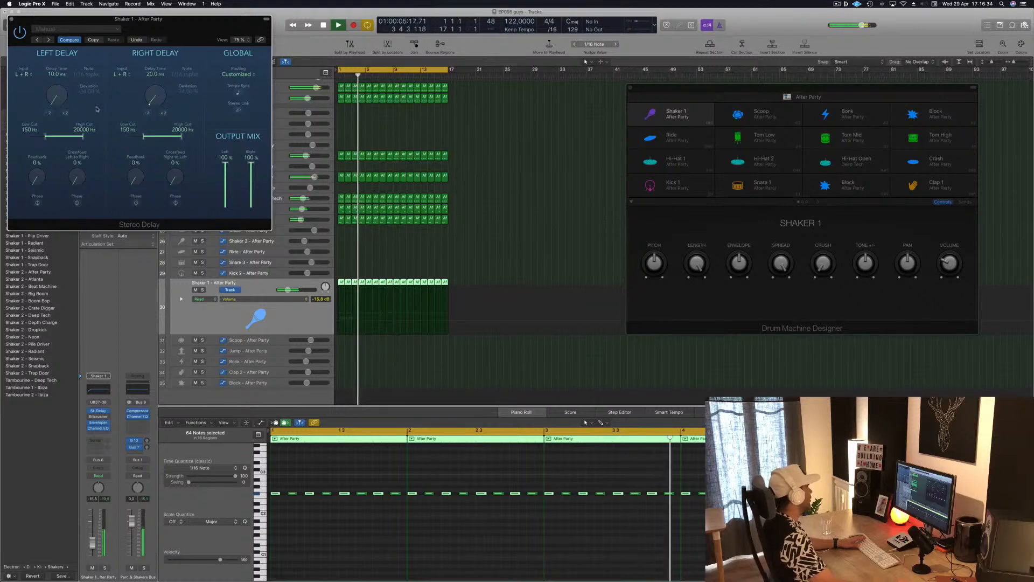
left_click_drag(134, 20, 459, 86)
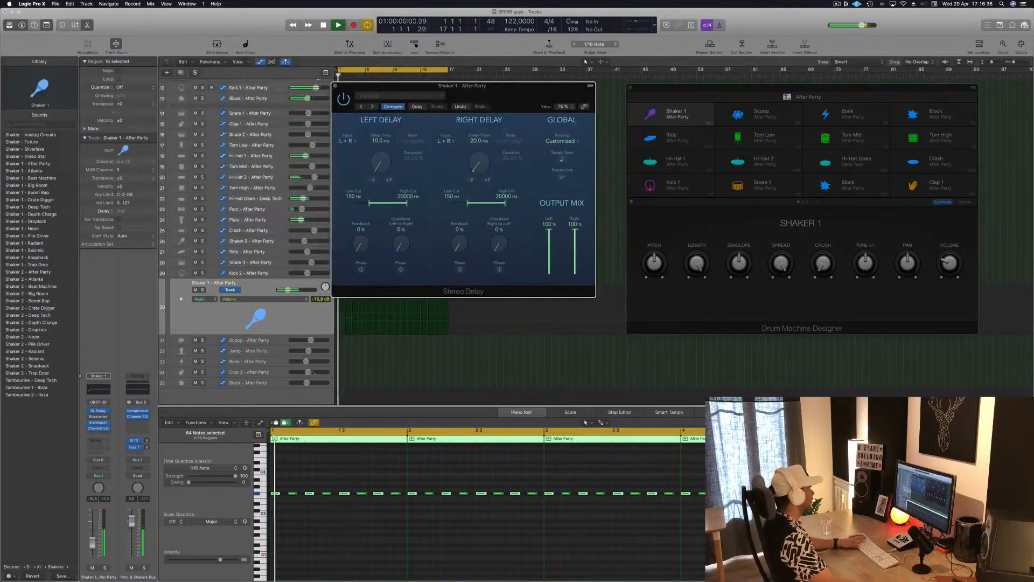
mouse_move(549, 232)
left_mouse_down()
mouse_move(548, 248)
mouse_move(575, 244)
mouse_move(551, 250)
left_mouse_up()
key("Return")
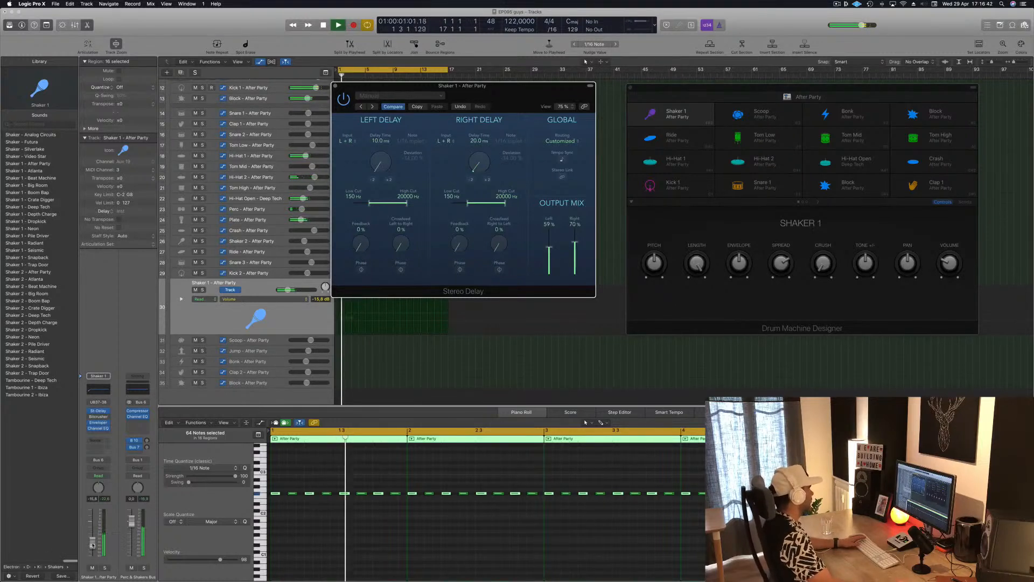
Step: Lower the Shaker 1 volume to -19.0 dB, close the Stereo Delay and replay the loop from bar 1
left_click_drag(93, 545, 95, 548)
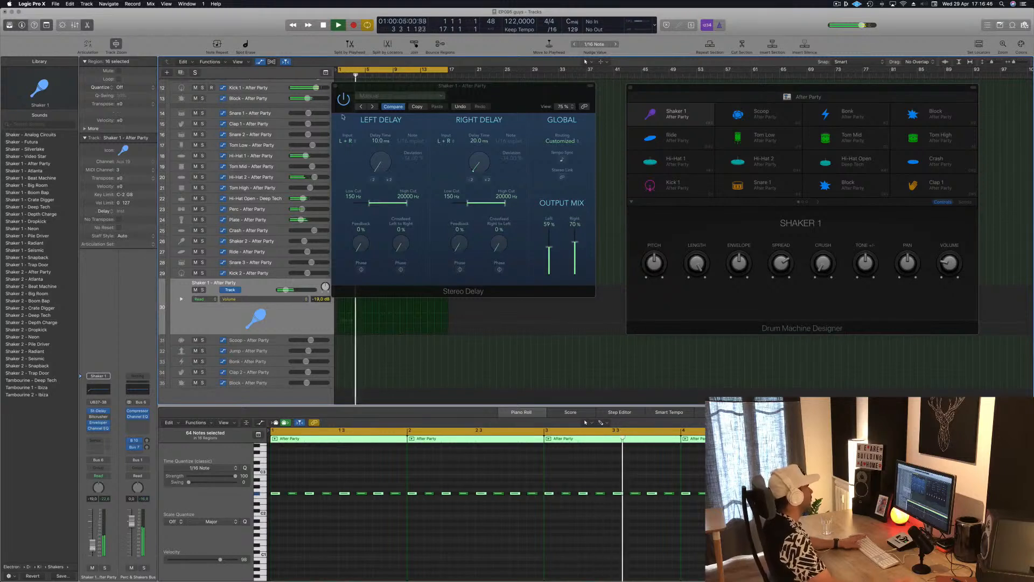
key("Return")
left_click(335, 86)
left_click(521, 163)
key("Return")
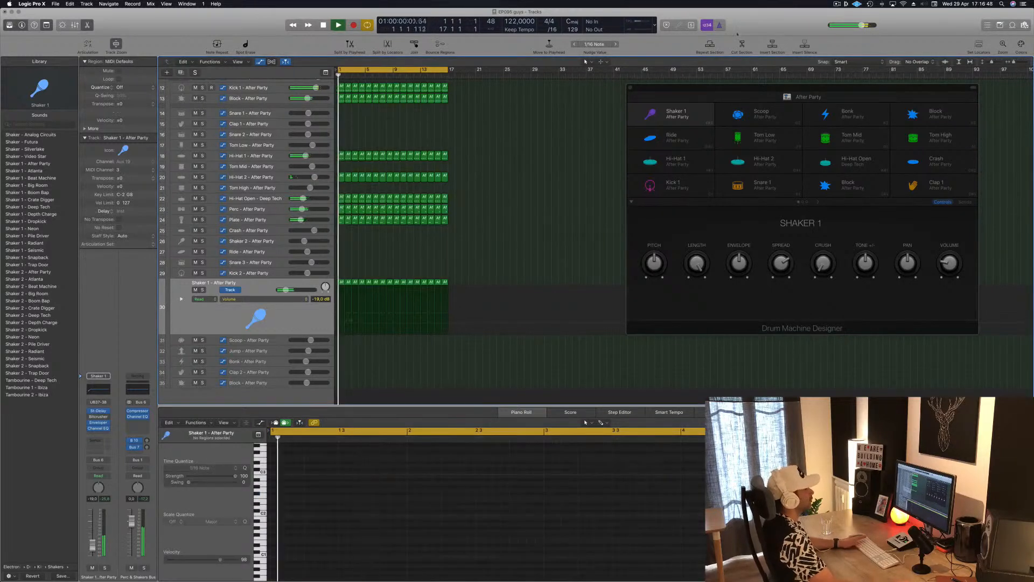
key("Return")
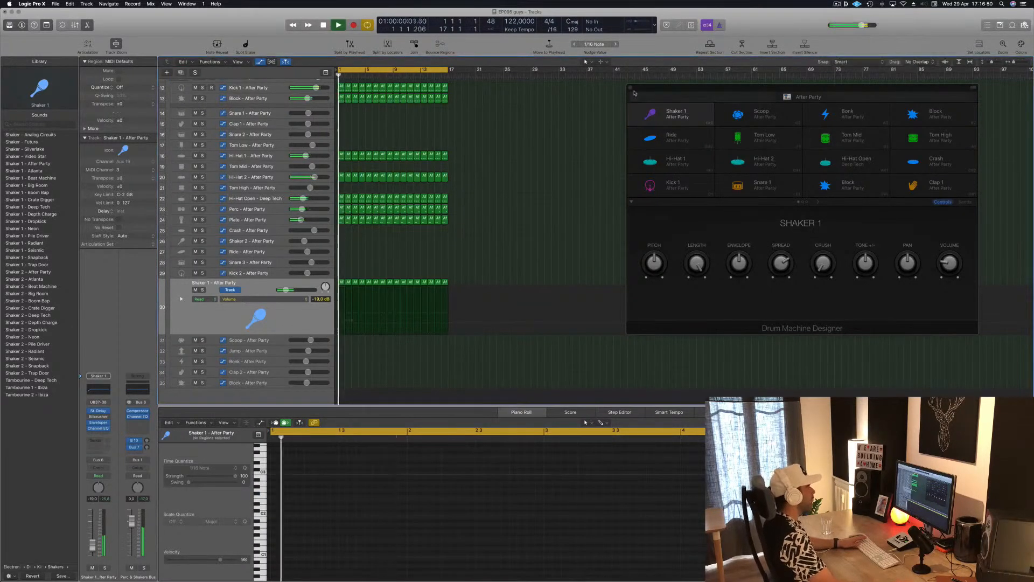
Step: Repeat all regions three times to extend the arrangement to bar 65, and close the Drum Machine Designer window
left_click_drag(634, 92, 733, 90)
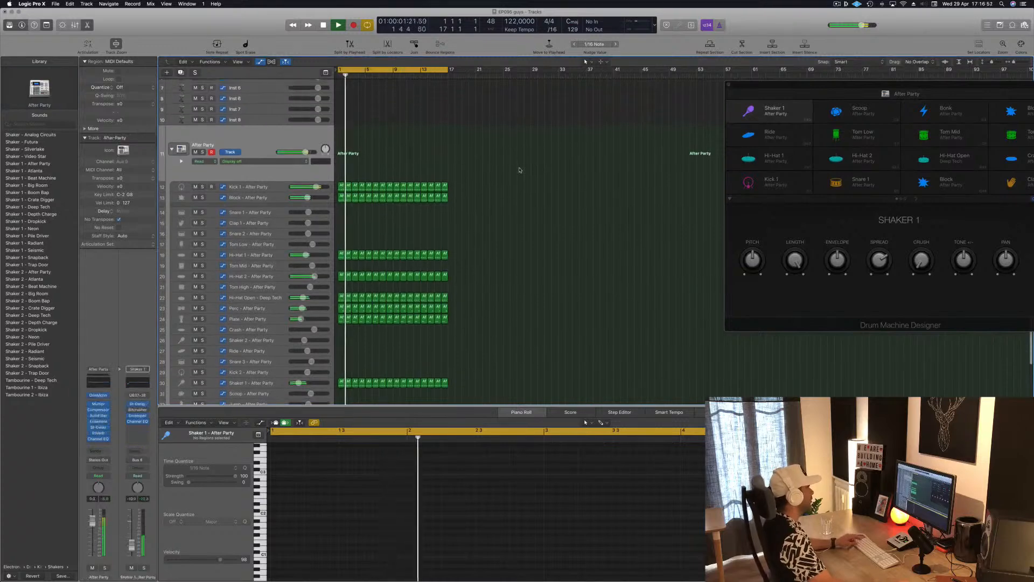
scroll(520, 169, "down", 10)
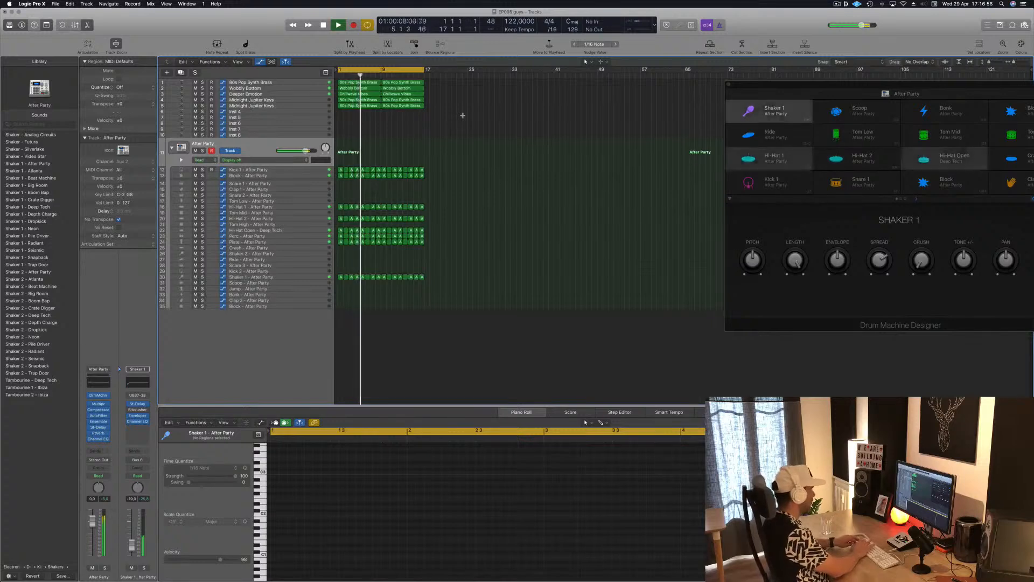
key("super+a")
key("super+r")
key("super+r")
key("super+r")
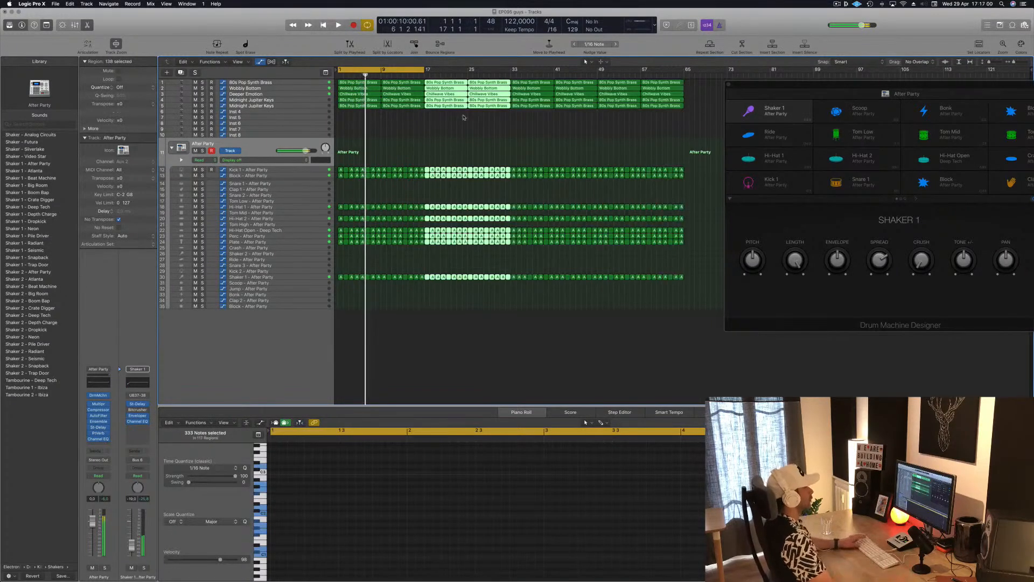
key("Return")
left_click(404, 131)
scroll(402, 130, "up", 3)
scroll(403, 131, "up", 1)
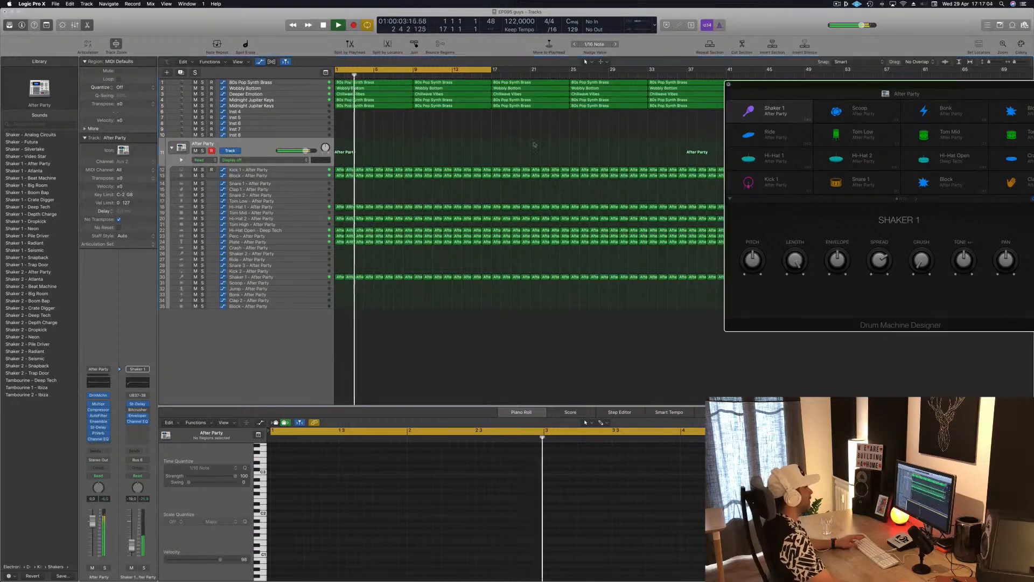
left_click(729, 86)
key("Return")
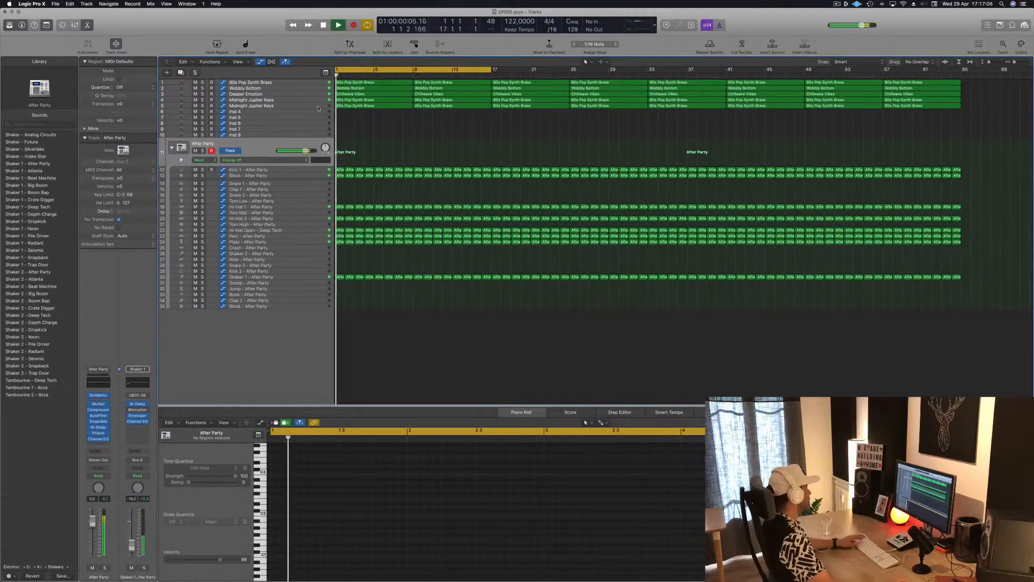
Step: Open Alchemy on the 80s Pop Synth Brass track and turn its LP Cutoff down to 0%
left_click(294, 82)
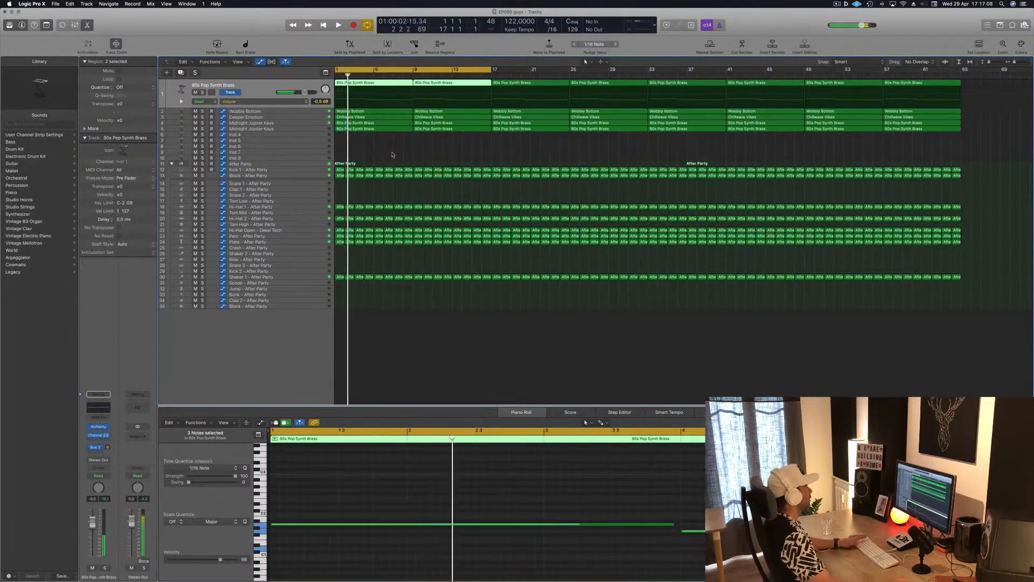
key("space")
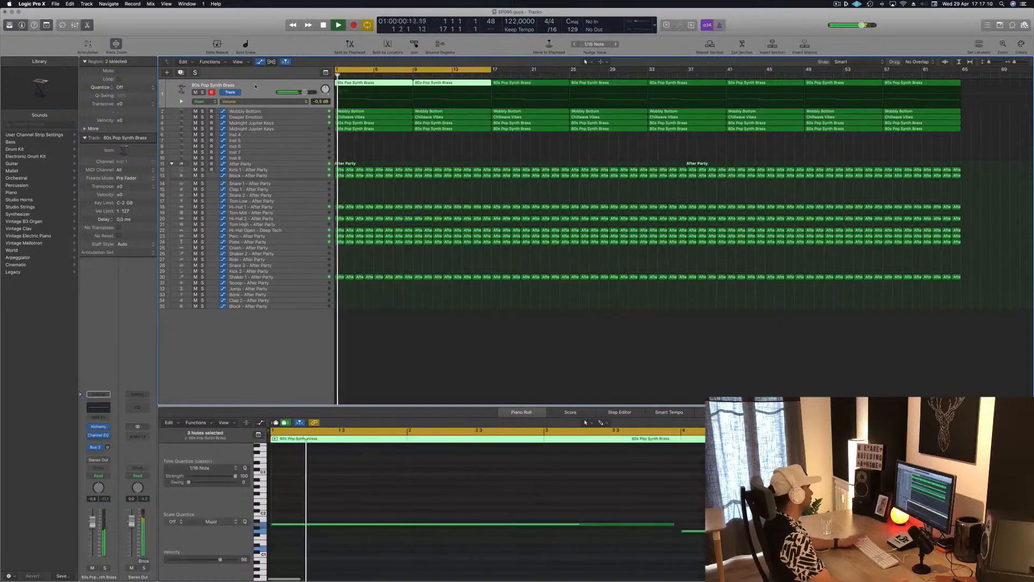
left_click(99, 426)
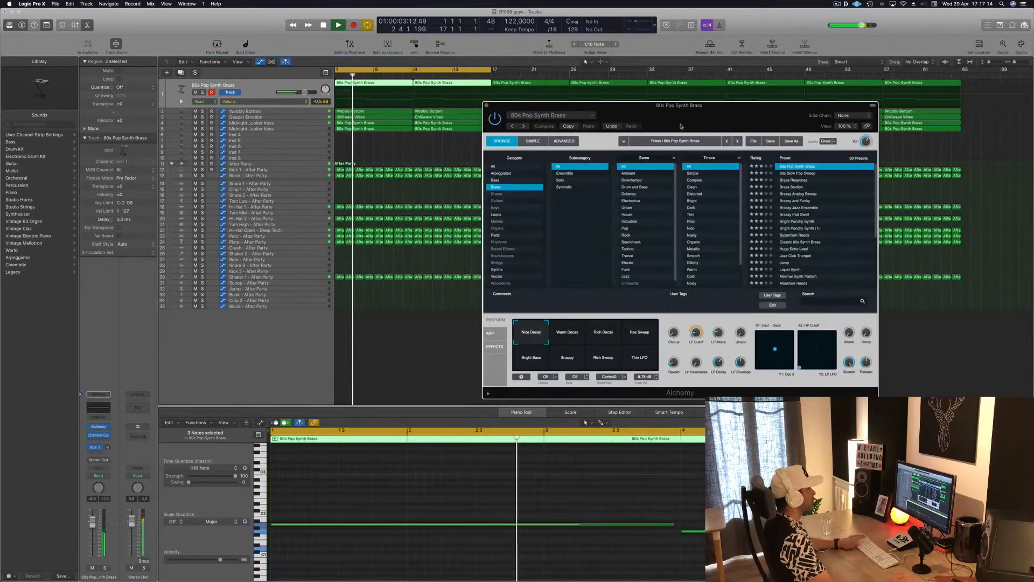
left_click_drag(677, 130, 633, 155)
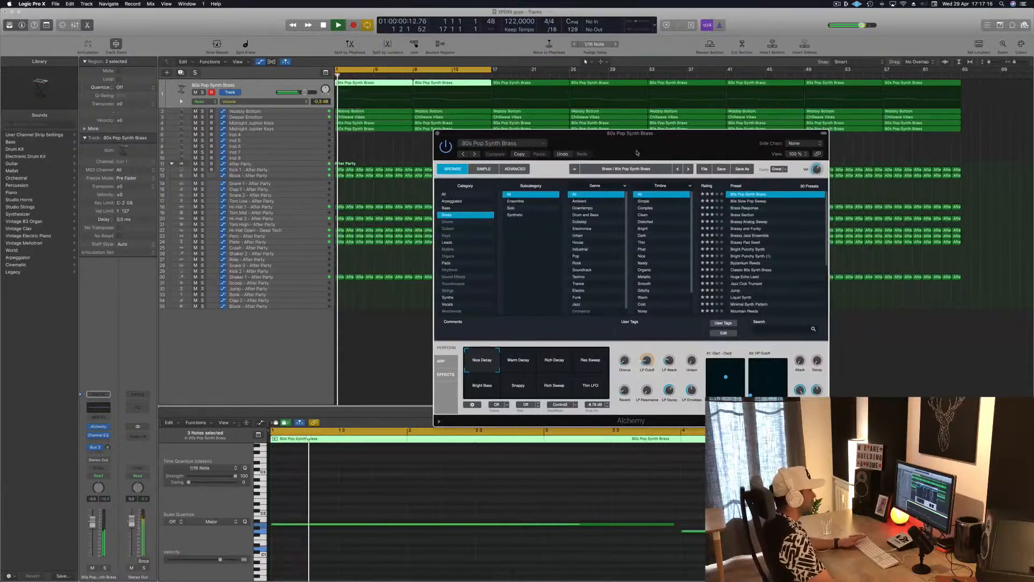
key("Return")
left_click_drag(646, 361, 647, 377)
key("Return")
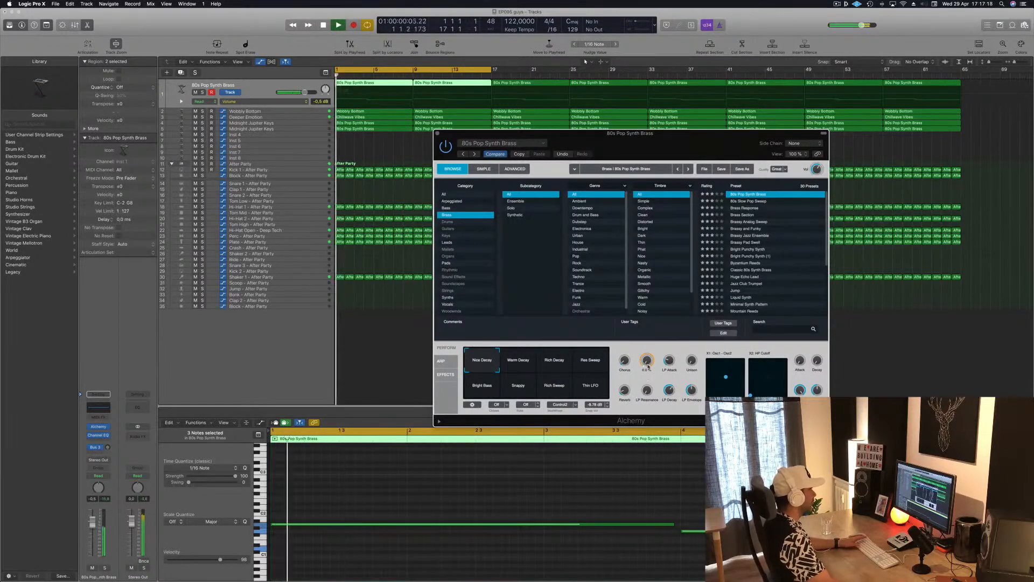
Step: Raise Alchemy's LP Cutoff slightly above zero while replaying the section from bar 1
left_click_drag(613, 131, 536, 131)
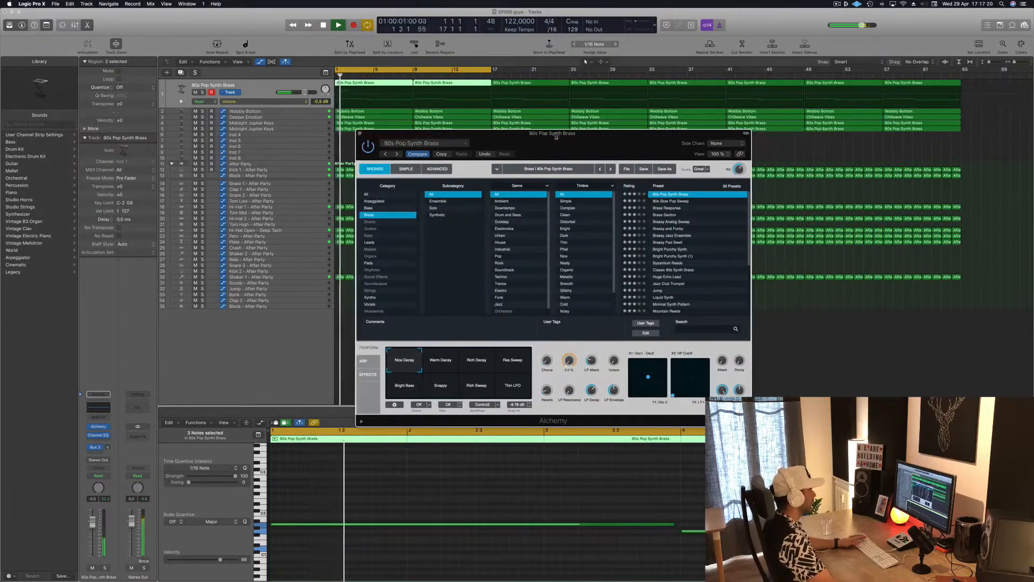
key("Return")
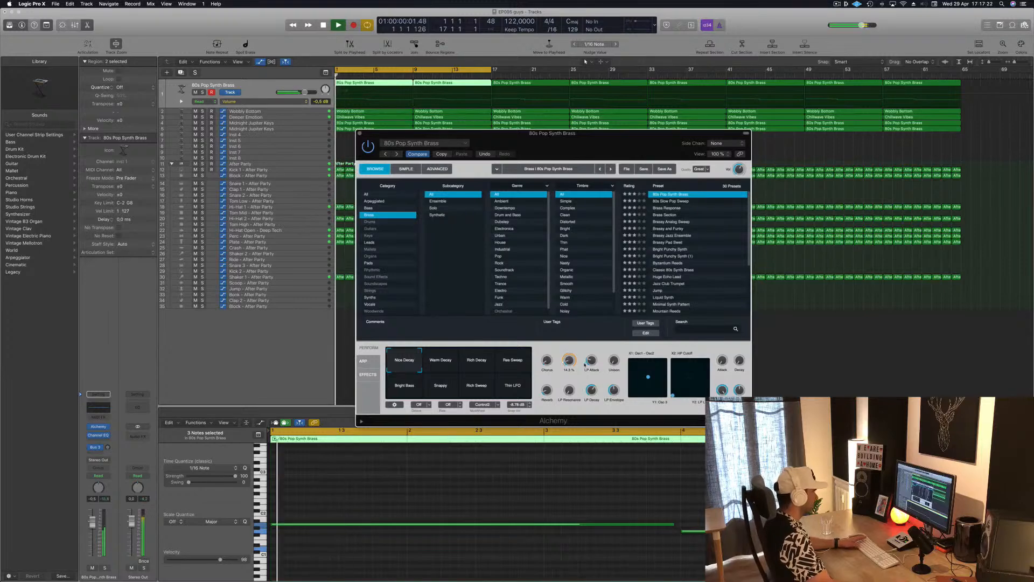
key("Return")
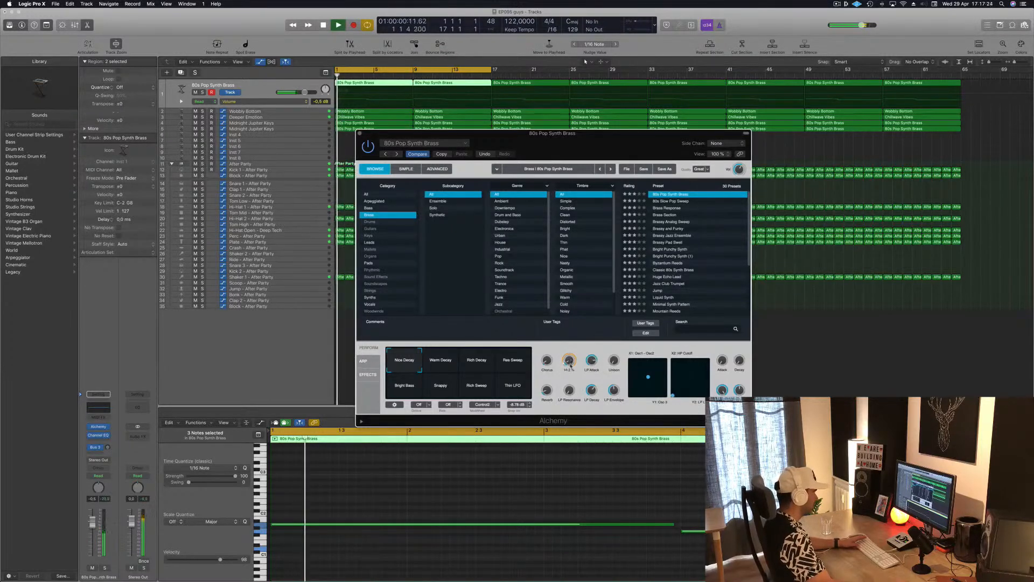
Step: Lower the LP Attack of the 80s Pop Synth Brass sound while restarting playback to compare
left_click_drag(538, 133, 620, 139)
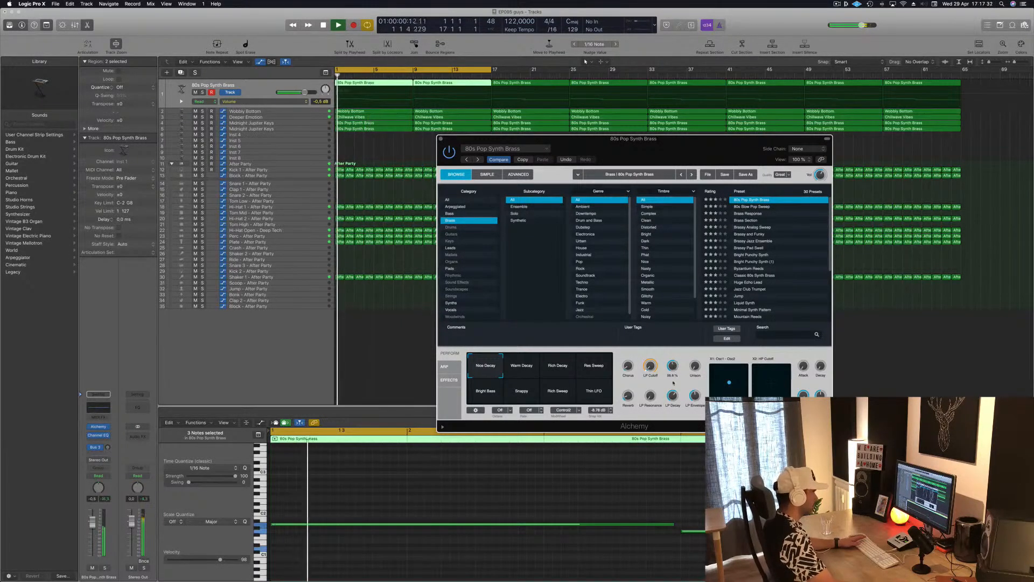
key("space")
key("space")
left_click_drag(673, 365, 672, 373)
Step: Raise the Unison amount of the 80s Pop Synth Brass sound while replaying the section from bar 1
key("space")
key("space")
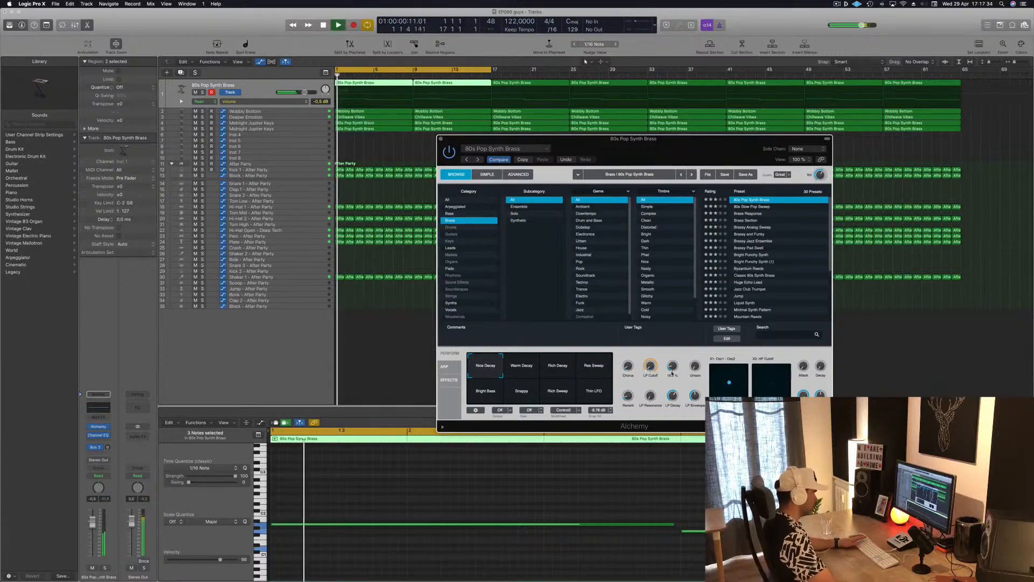
key("space")
key("space")
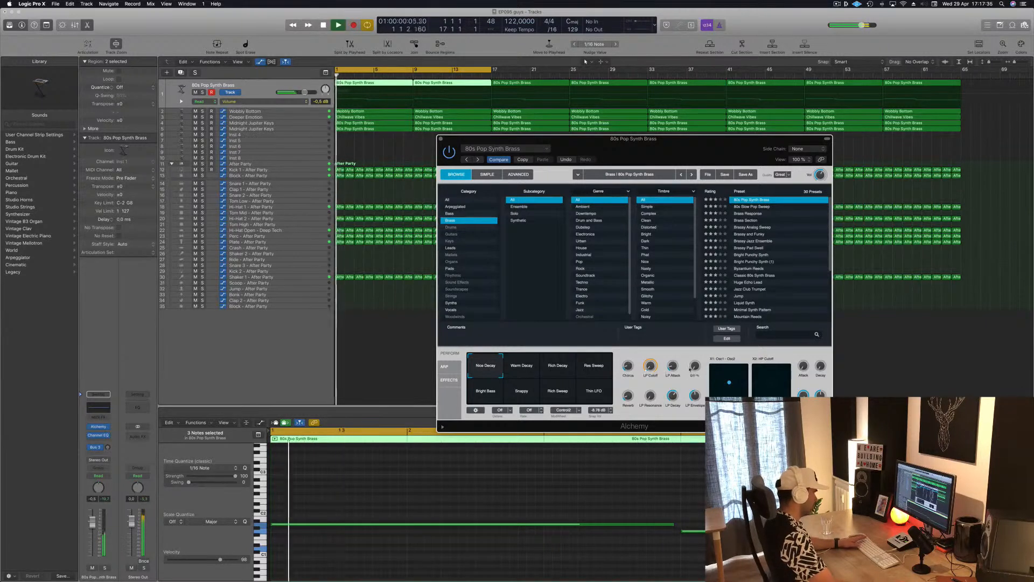
key("space")
key("space")
key("space")
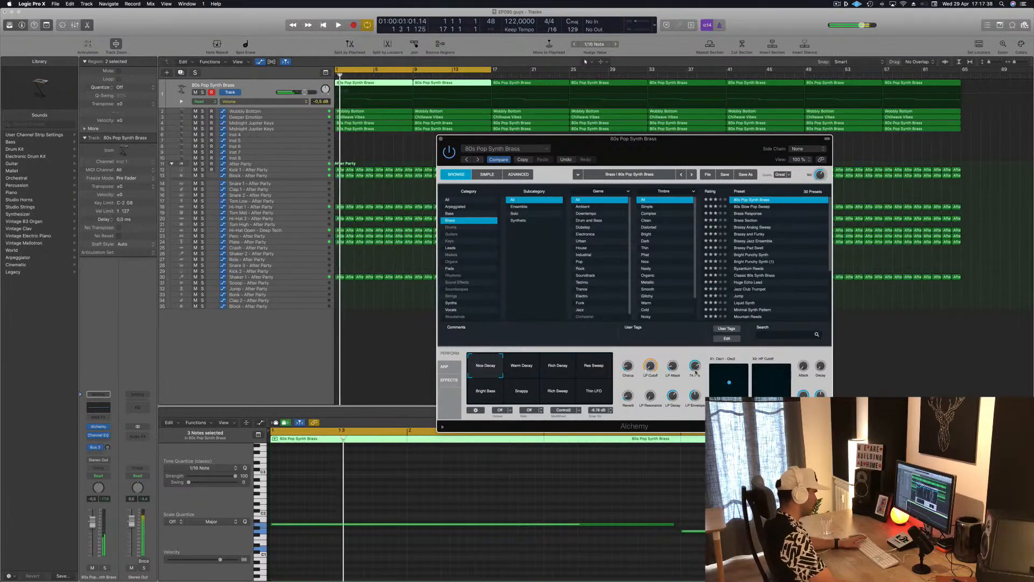
Step: Raise the LP Attack of the 80s Pop Synth Brass sound, restarting playback to compare
key("space")
key("space")
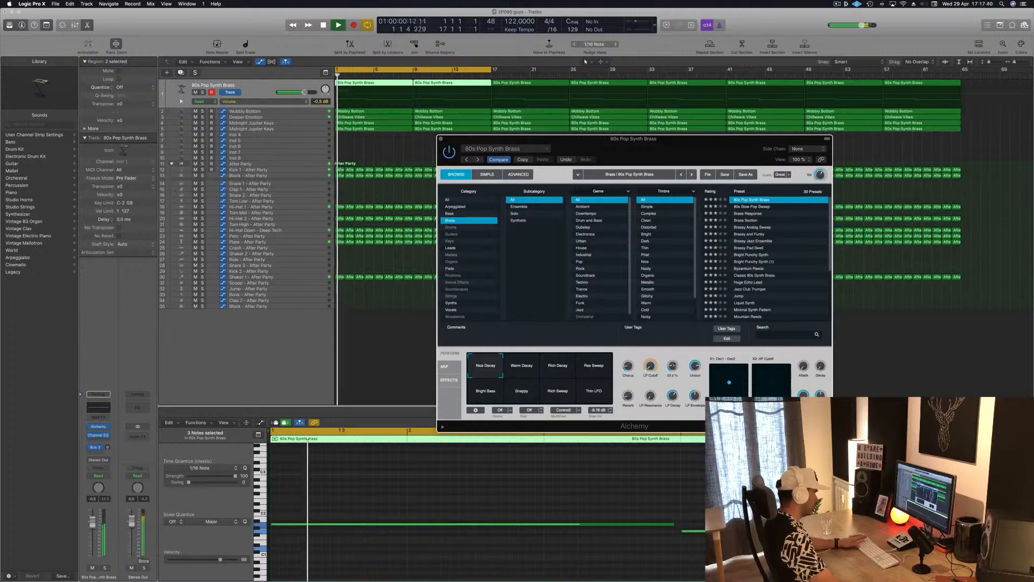
key("space")
key("space")
left_click_drag(672, 366, 675, 370)
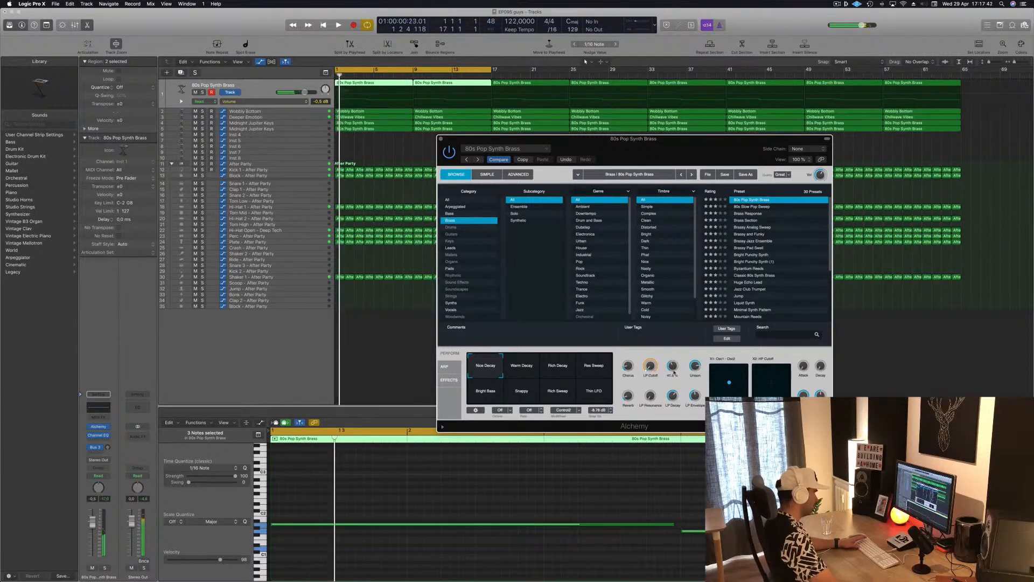
key("space")
key("space")
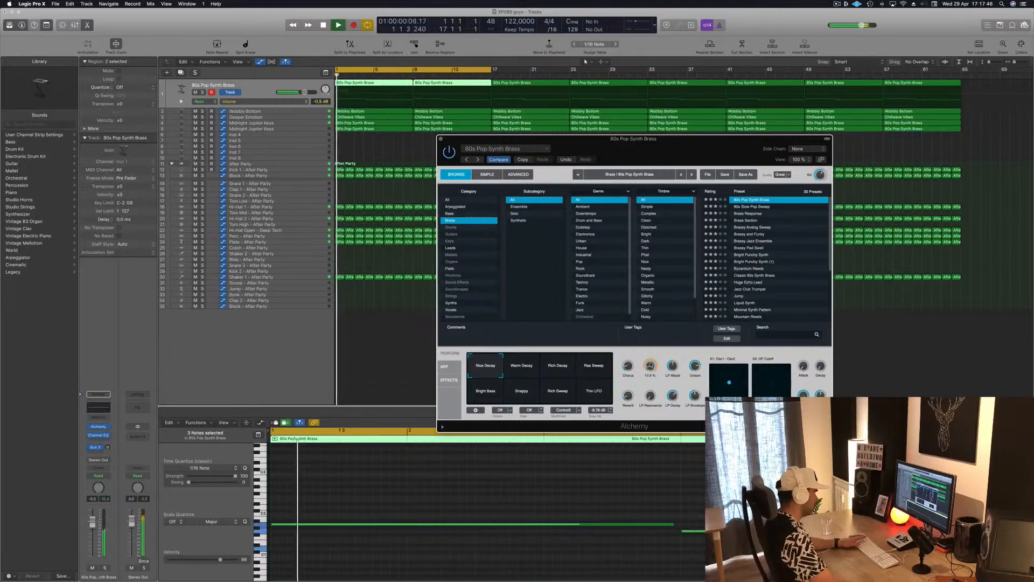
Step: Readjust the brass sound's LP Cutoff upward during playback and close its Alchemy window
key("space")
key("space")
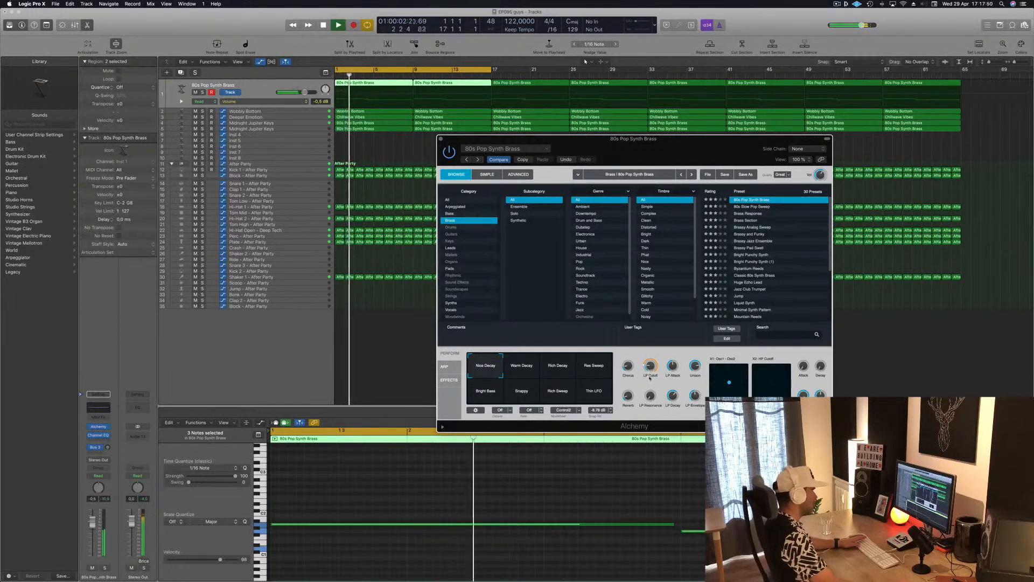
left_click_drag(730, 151, 632, 189)
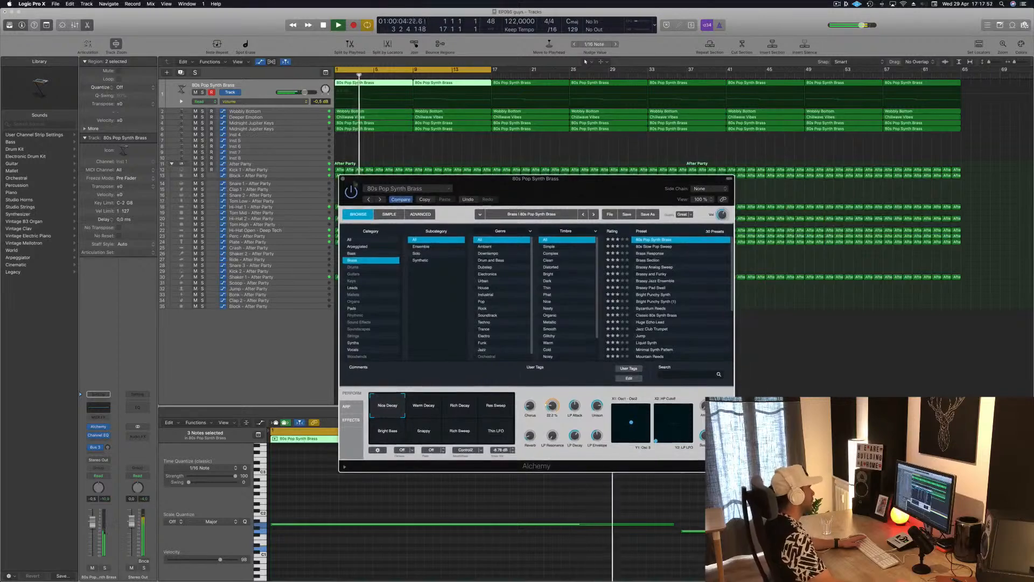
left_click(342, 179)
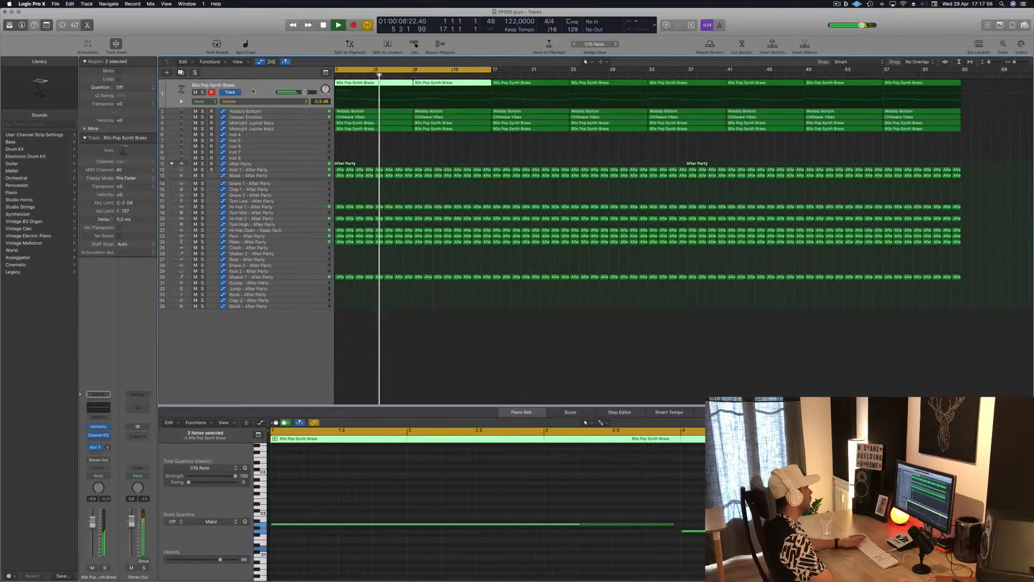
Step: Delete the two 80s Pop Synth Brass regions between bars 1 and 17 and replay from the start
left_click_drag(236, 108, 236, 184)
left_click(388, 127)
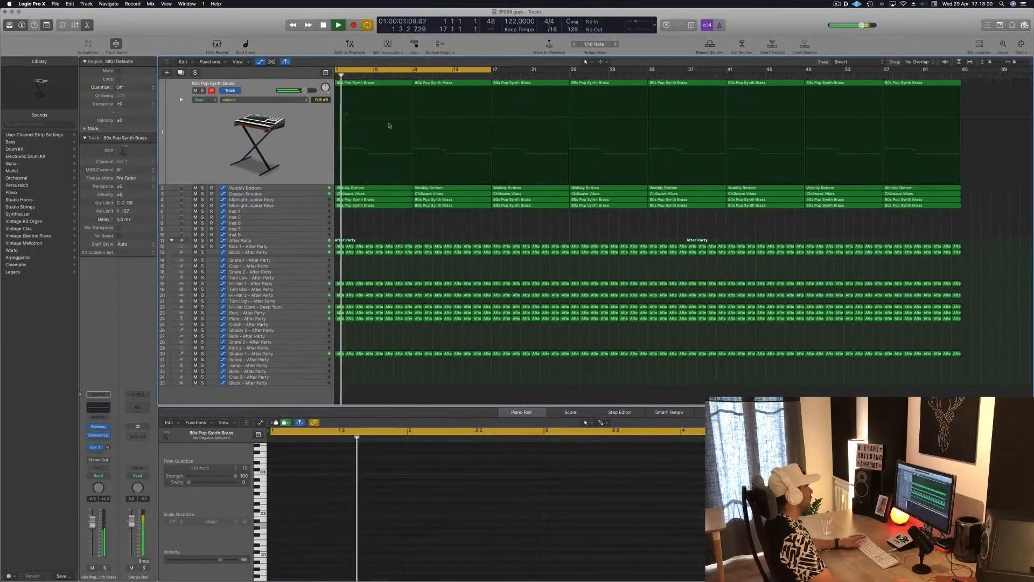
key("Delete")
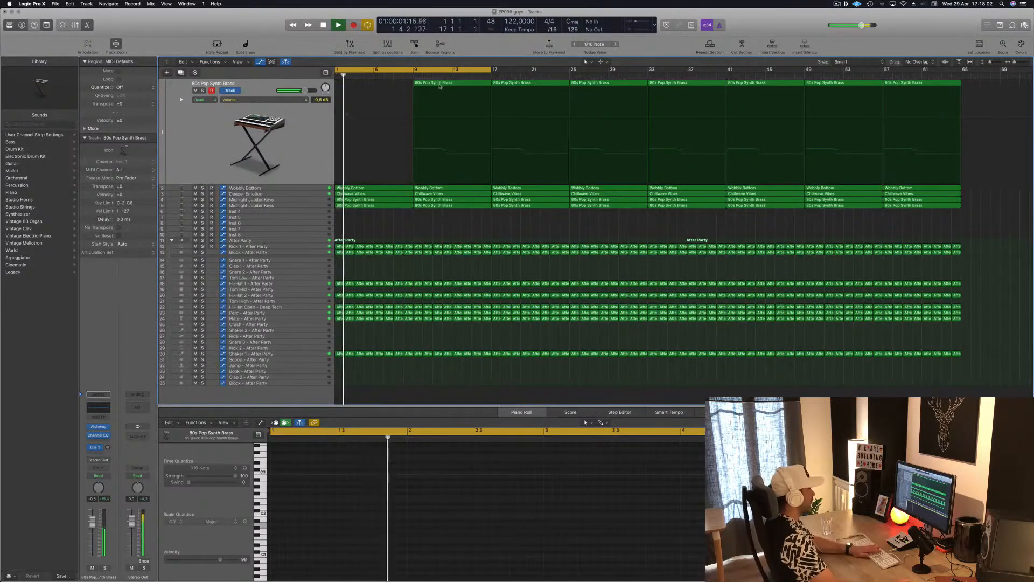
left_click(440, 86)
key("Delete")
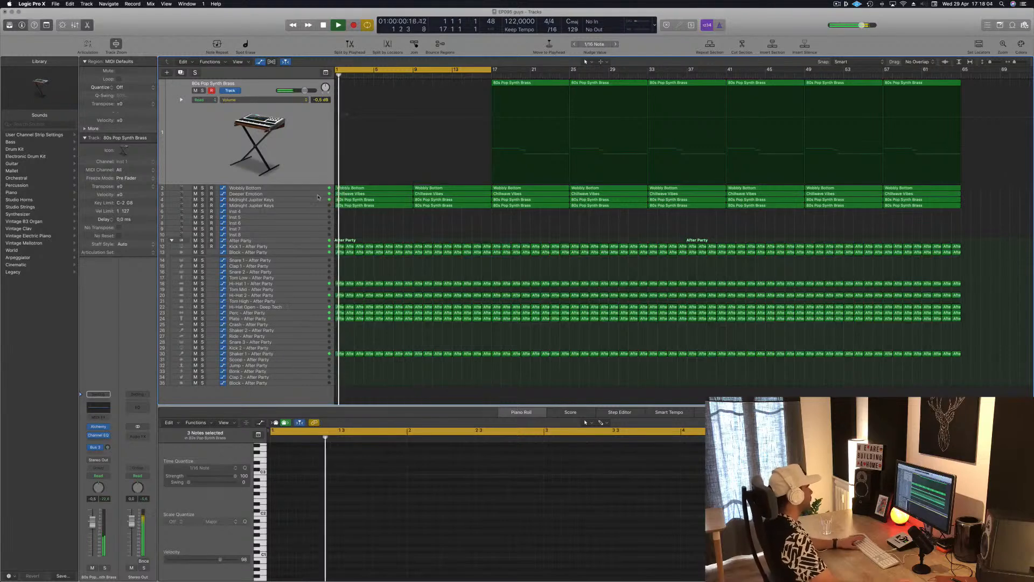
scroll(301, 256, "left", 1)
key("Return")
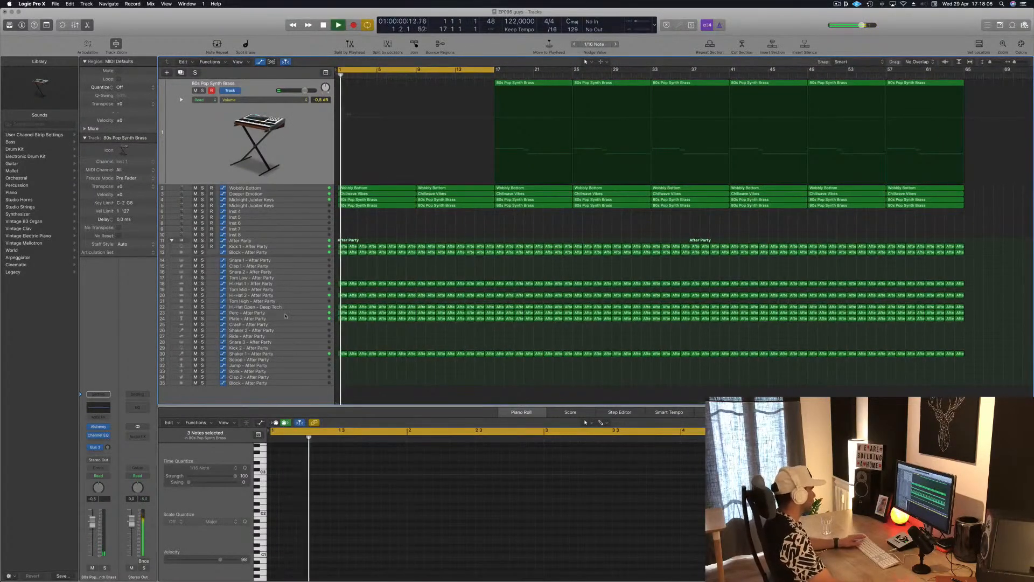
Step: Delete all Plate - After Party regions between bars 1 and 17 and replay the section
left_click(286, 319)
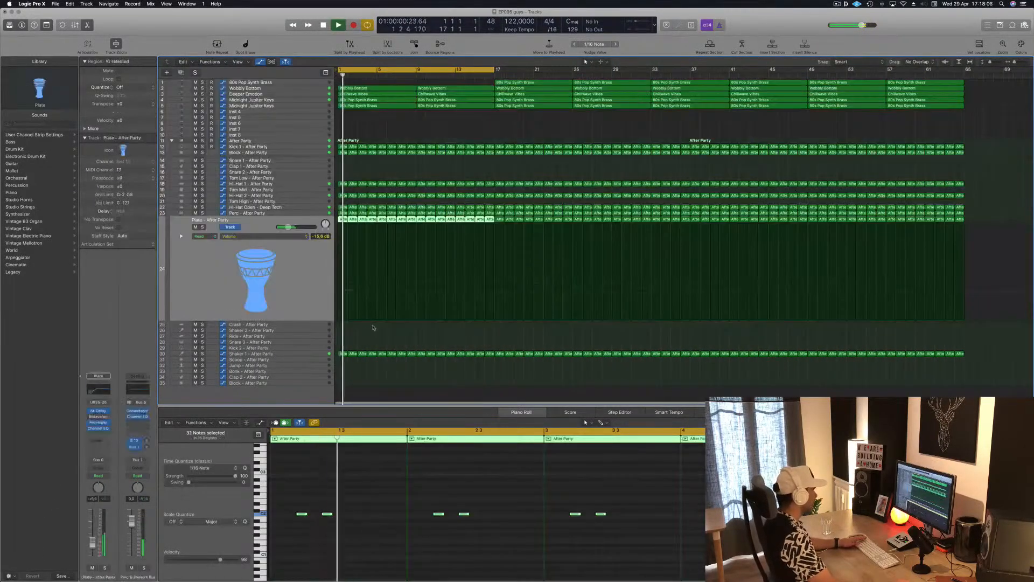
left_click(343, 224)
key("Return")
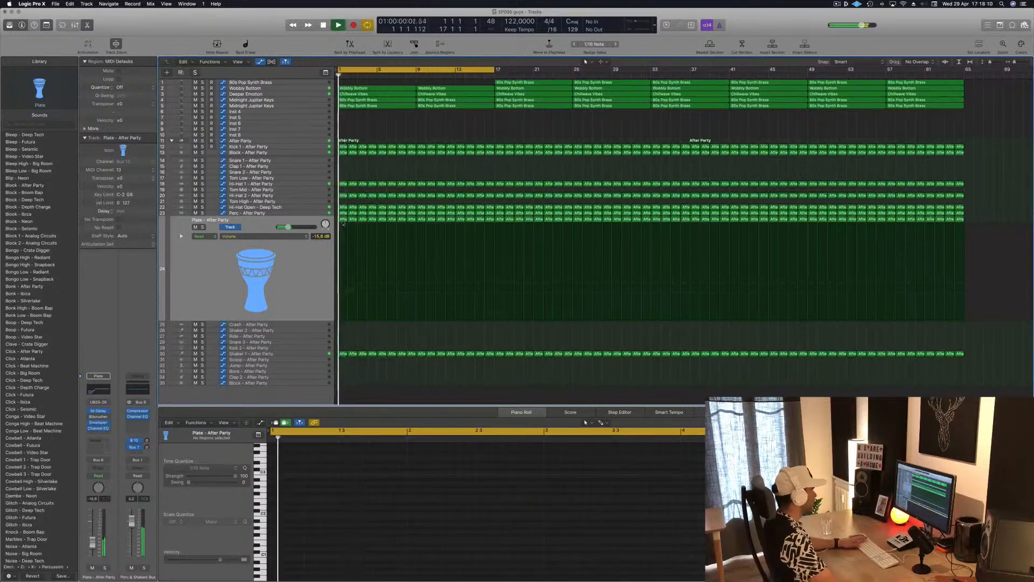
left_click(196, 227)
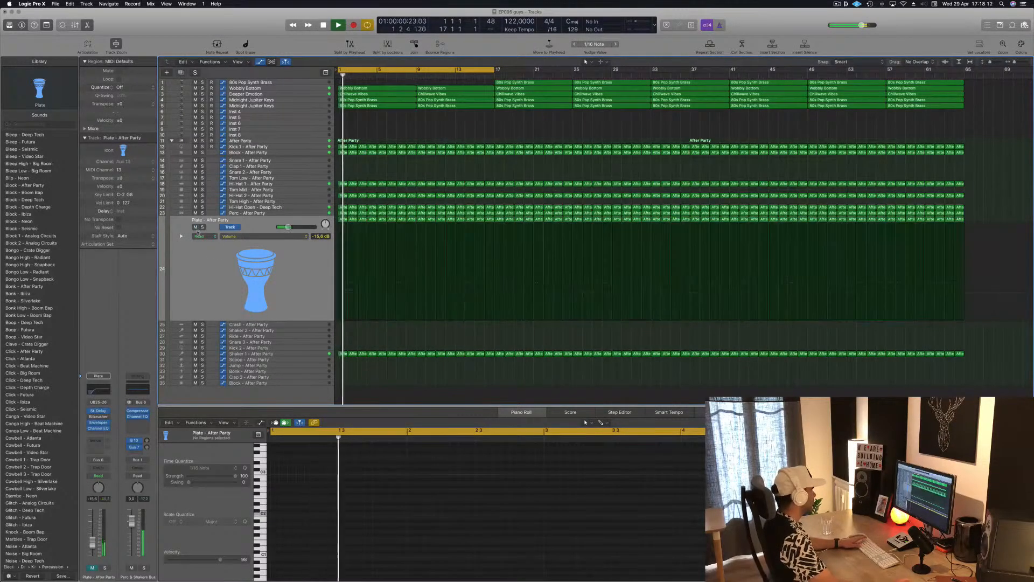
left_click(345, 220)
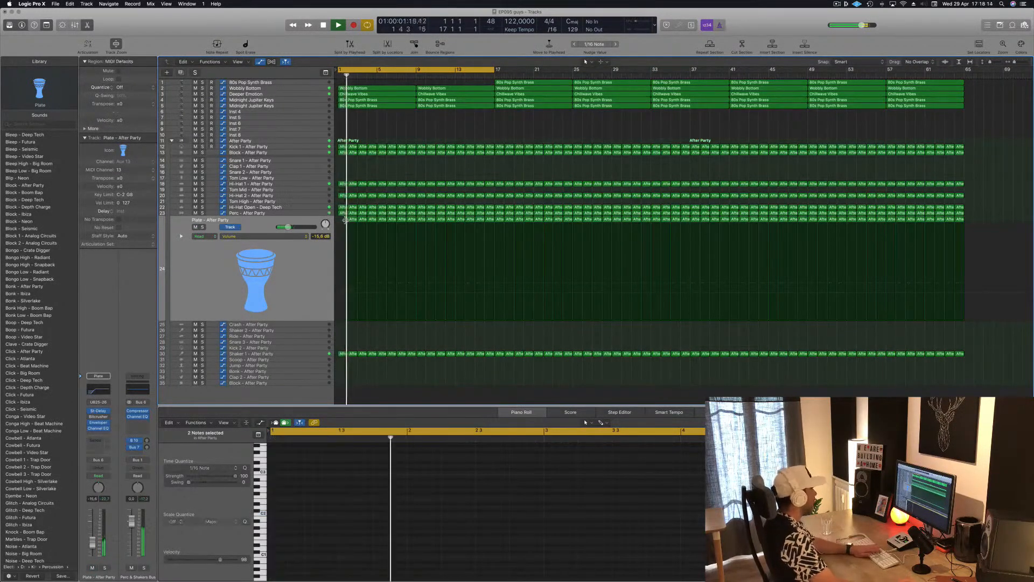
left_click_drag(386, 222, 489, 225)
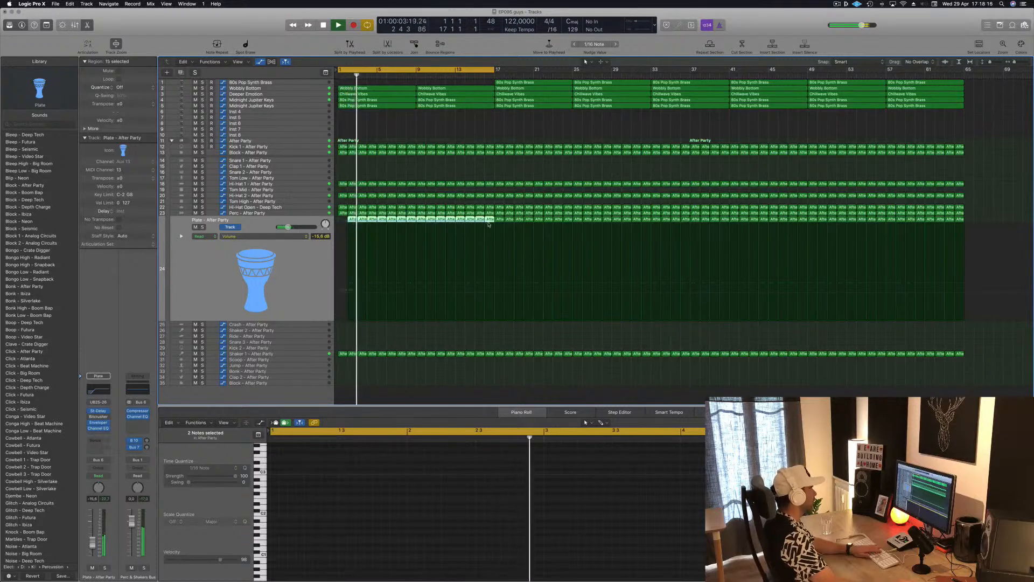
key("Delete")
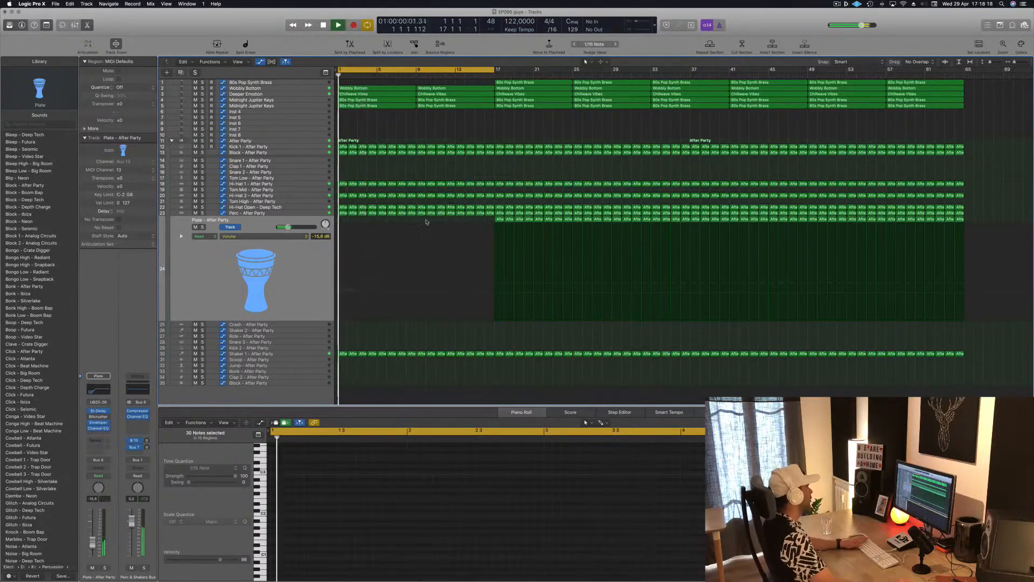
key("space")
key("space")
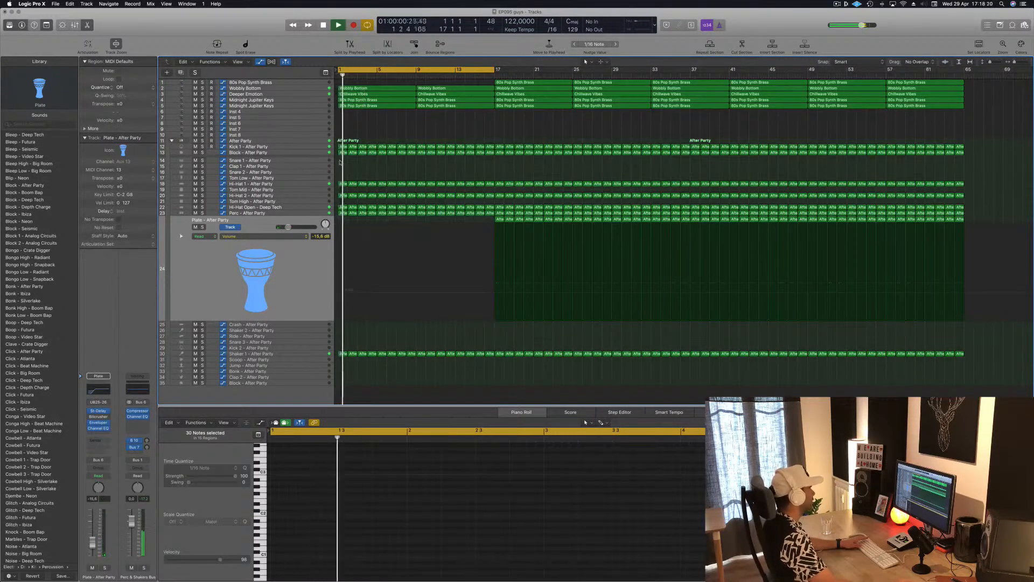
Step: Delete the Block - After Party regions between bars 1 and 17 and restart playback from bar 1
left_click_drag(340, 161, 485, 156)
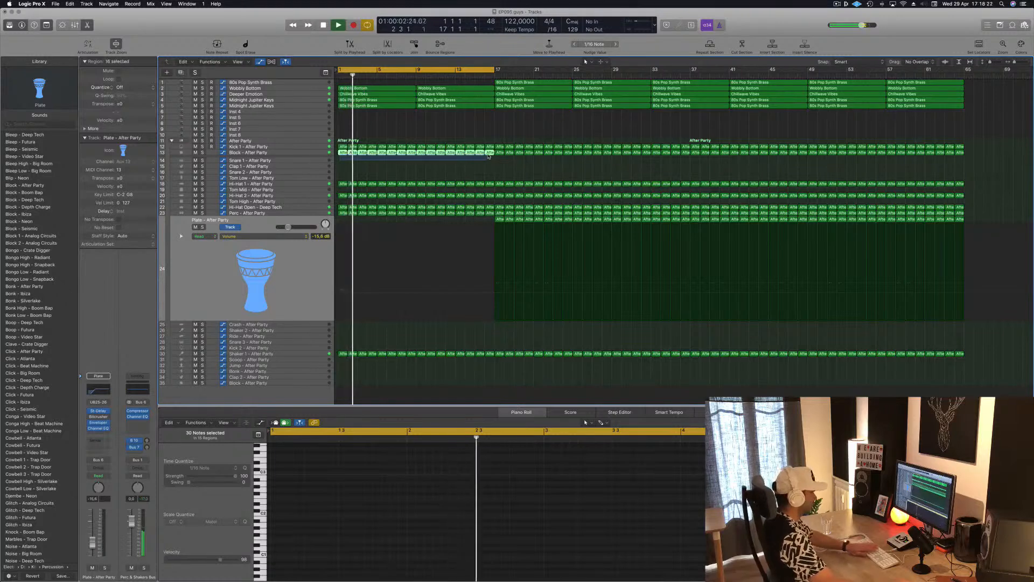
key("Delete")
key("Return")
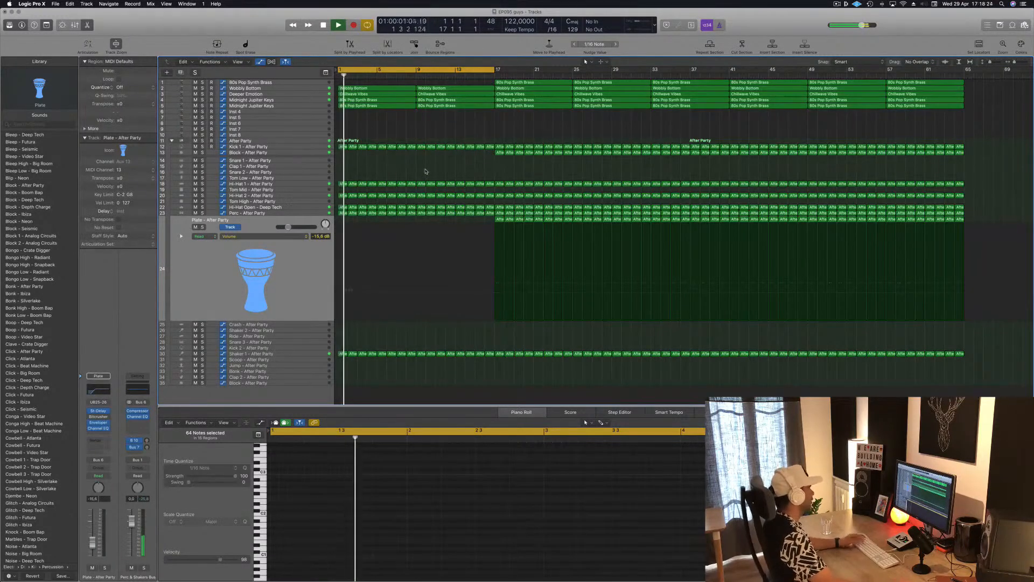
key("Return")
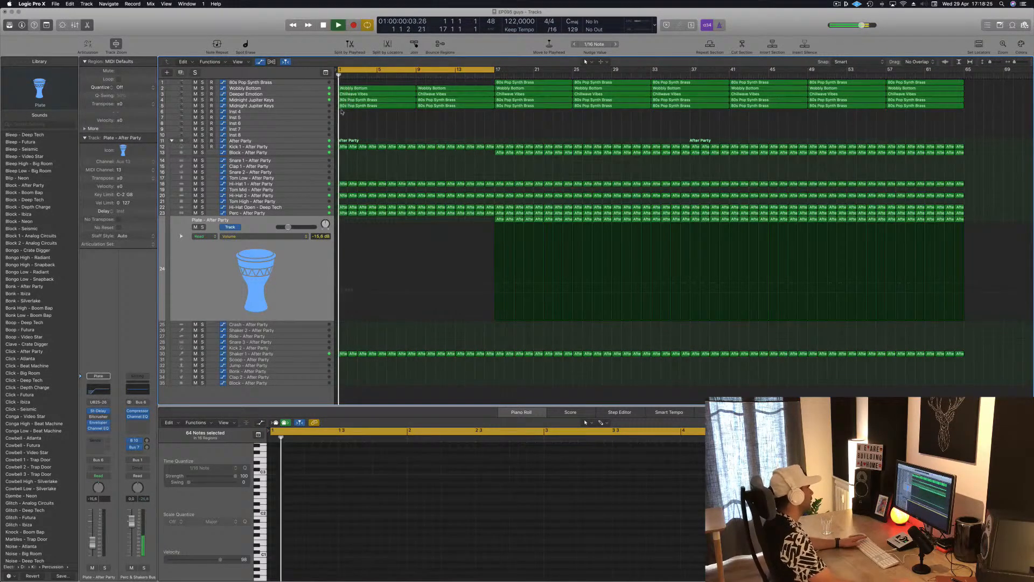
Step: Select the Deeper Emotion track and audition it briefly in solo from the start
left_click(291, 100)
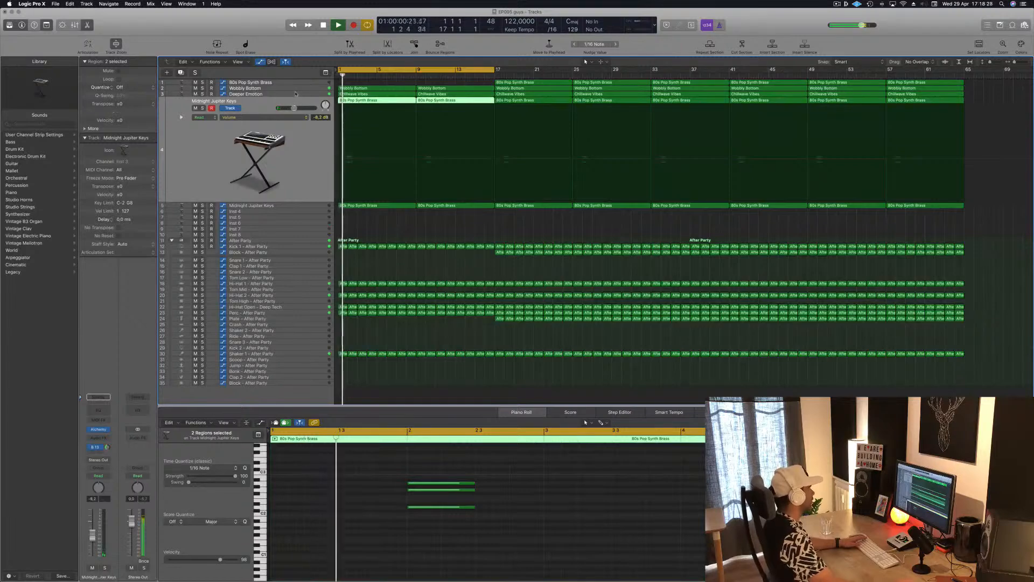
left_click(295, 93)
key("Return")
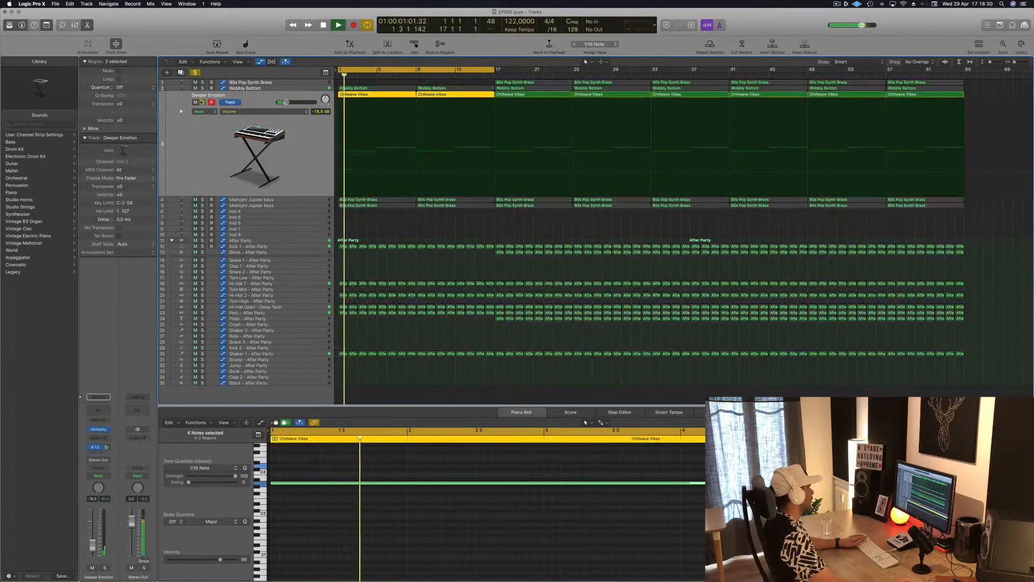
key("Return")
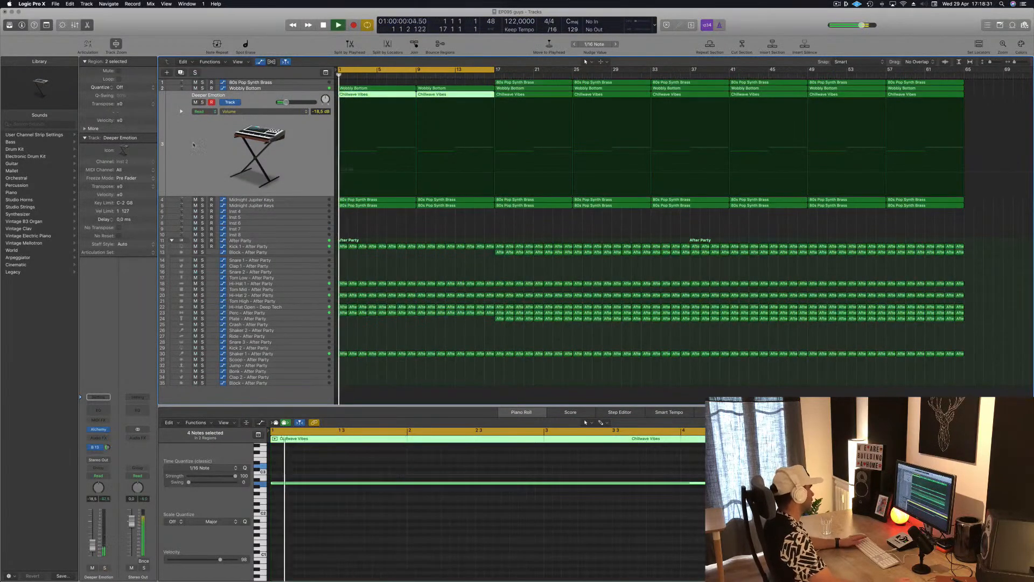
Step: Open Alchemy on the Deeper Emotion track, lower its Cutoff, and close the plug-in window
left_click(98, 429)
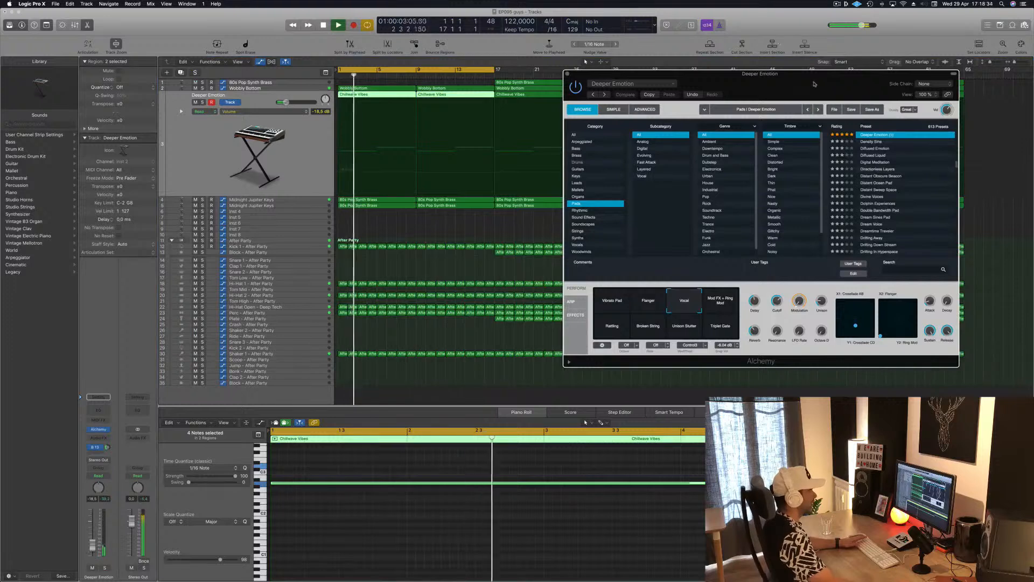
left_click_drag(814, 83, 745, 118)
key("Return")
left_click_drag(708, 335, 705, 370)
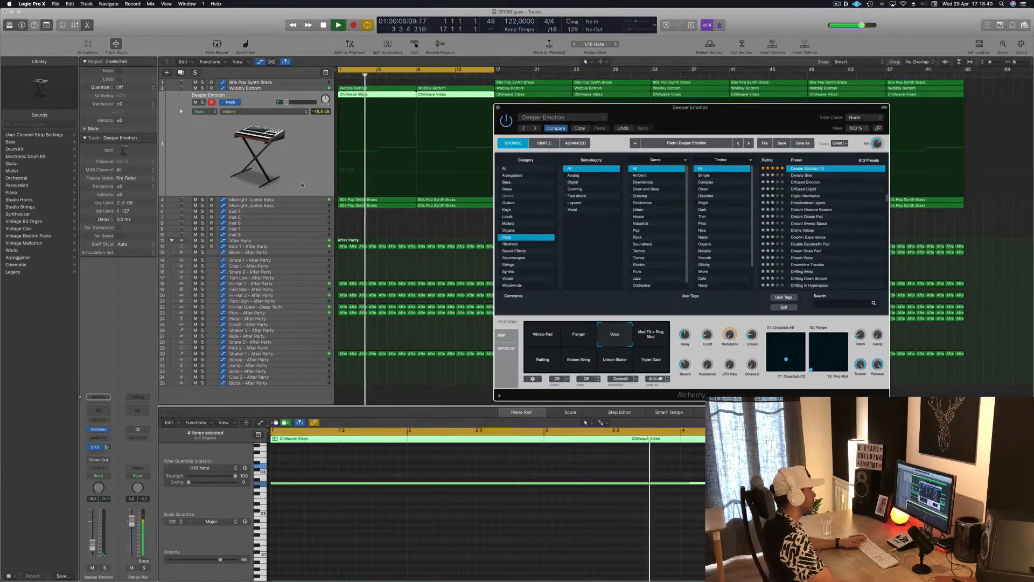
left_click_drag(703, 112, 575, 146)
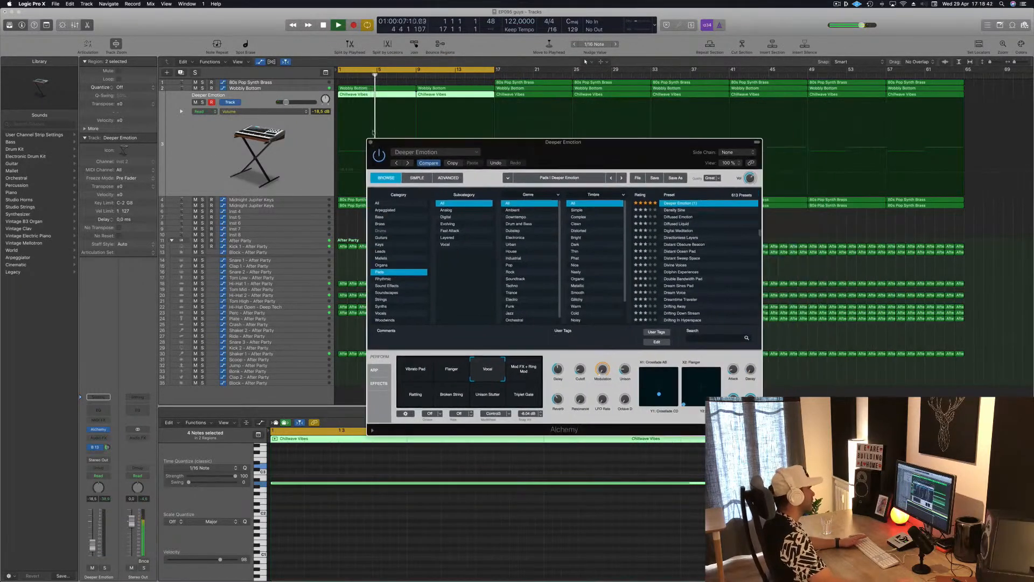
left_click(370, 143)
Step: Split the first Wobbly Bottom region at bar 5 and replace its second half with a copy of the first half
left_click(380, 88)
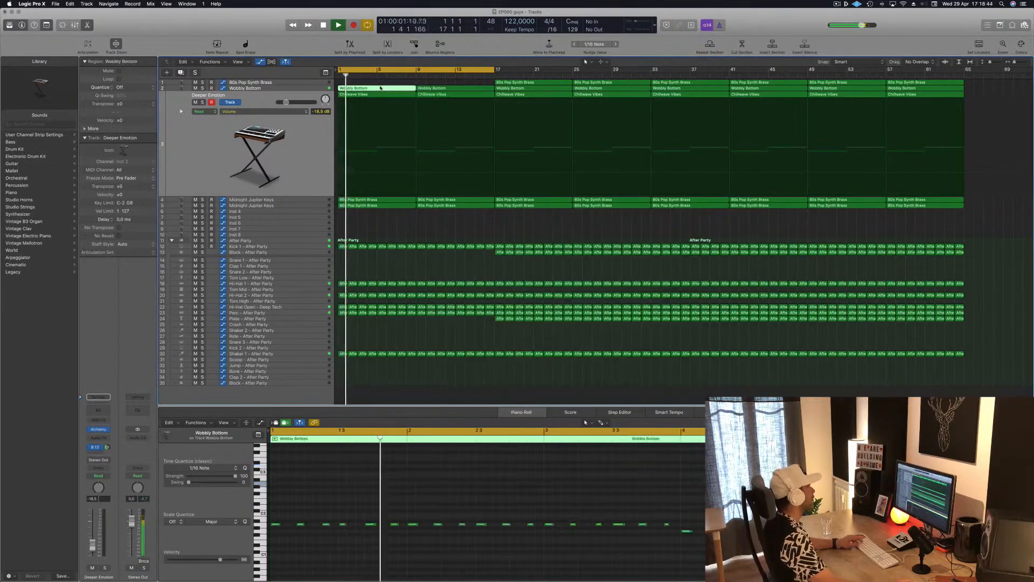
double_click(377, 88)
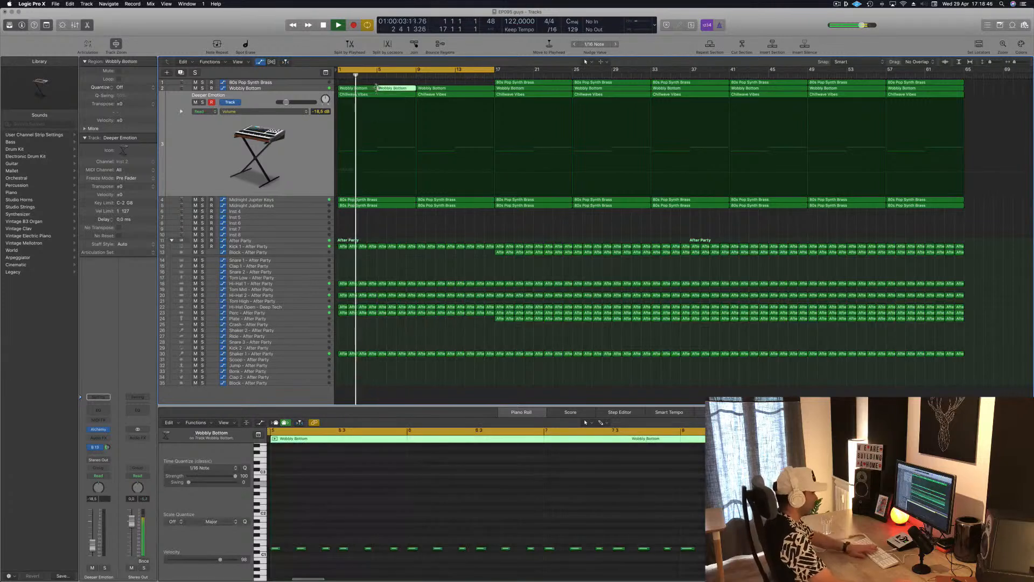
key("Delete")
left_click(348, 88)
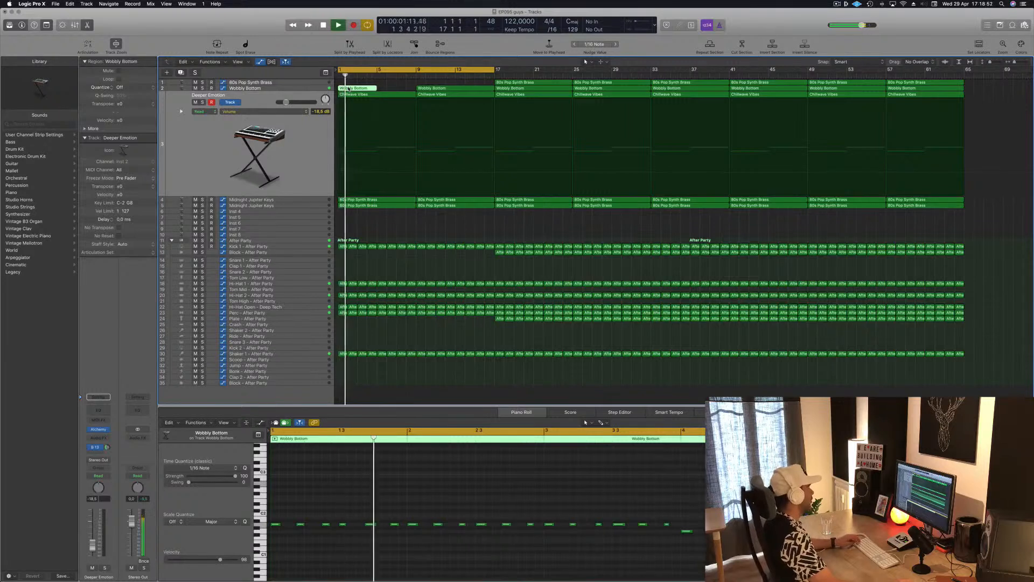
left_click_drag(349, 88, 380, 89)
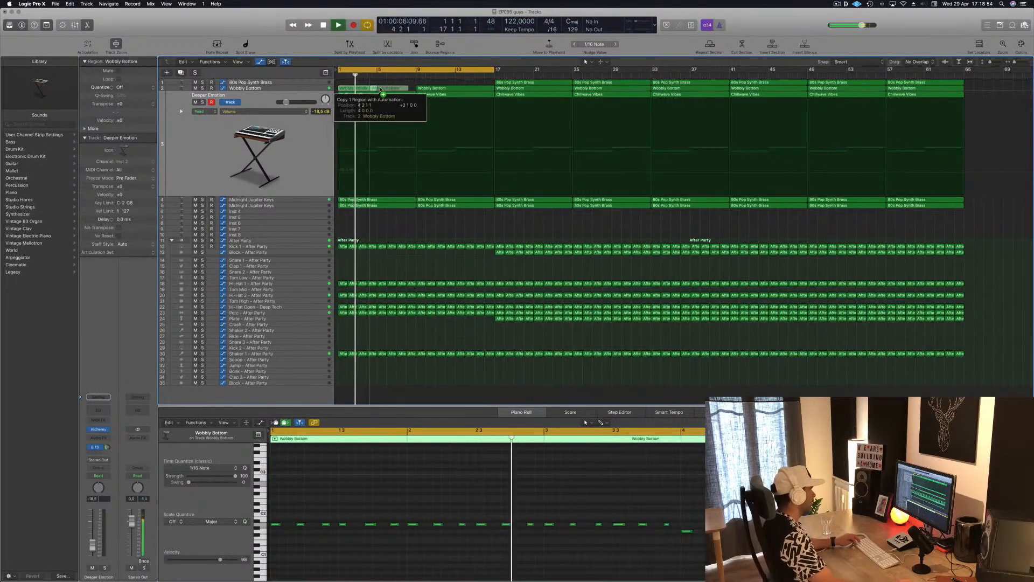
Step: Replace the Wobbly Bottom region at bar 9 with copies of the two four-bar regions, then select Deeper Emotion and replay from bar 1
left_click(460, 89)
key("Delete")
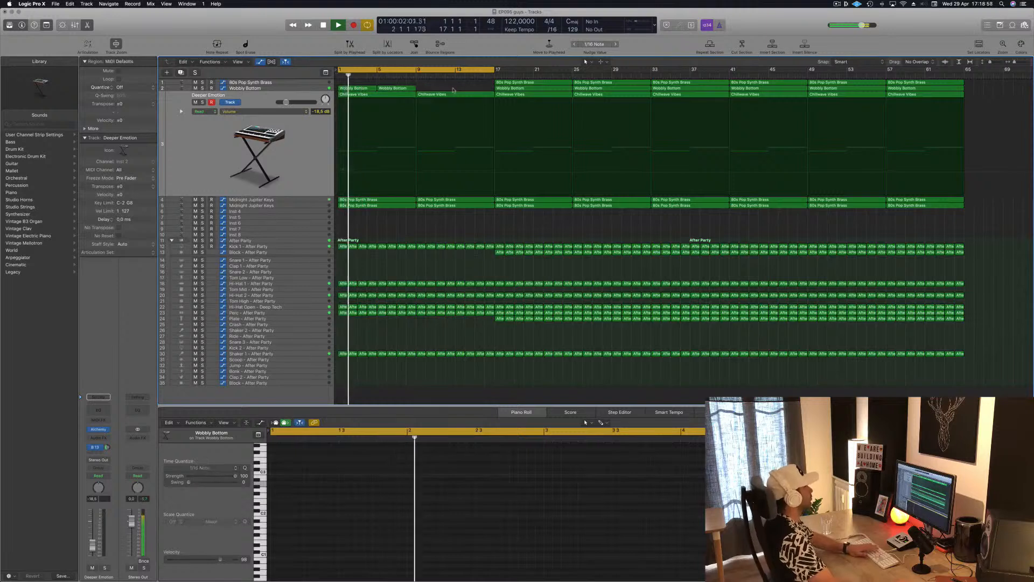
mouse_move(431, 89)
left_mouse_down()
mouse_move(354, 90)
mouse_move(393, 90)
mouse_move(431, 200)
mouse_move(427, 89)
left_mouse_up()
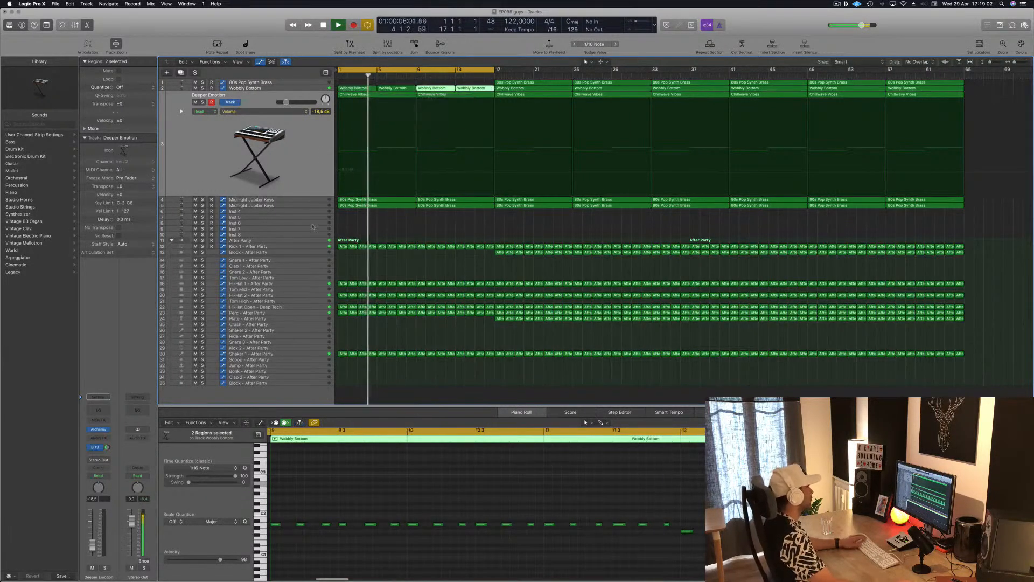
left_click(309, 140)
key("Return")
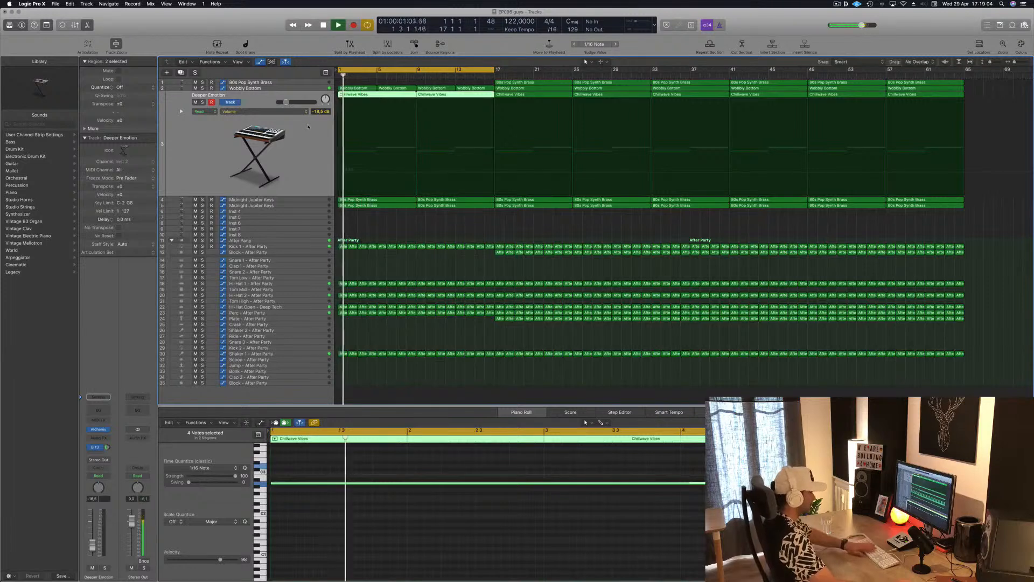
Step: Delete the Deeper Emotion regions in bars 1 to 17, then select the first Midnight Jupiter Keys track and replay from the start
key("Delete")
key("Return")
key("Down")
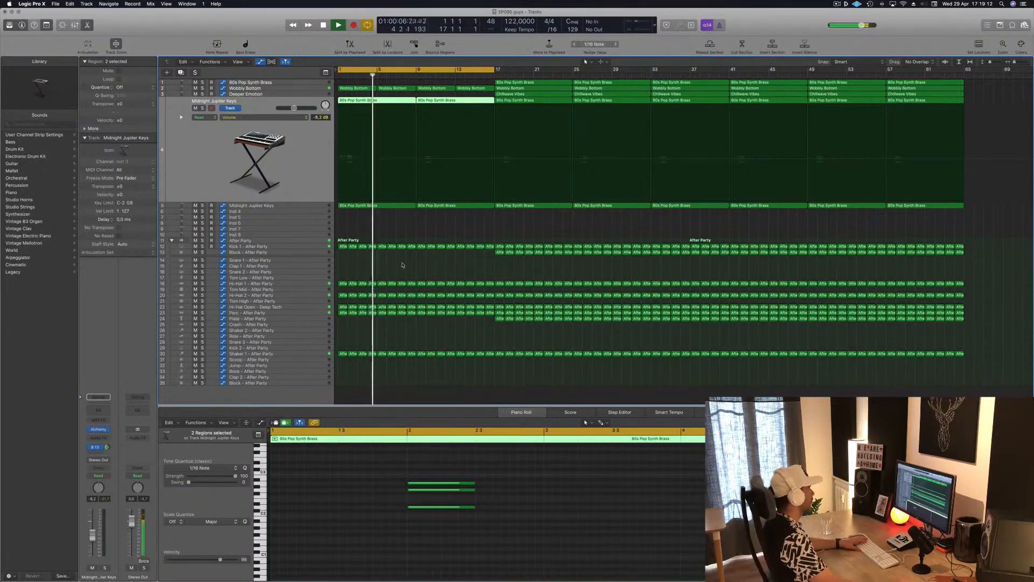
key("space")
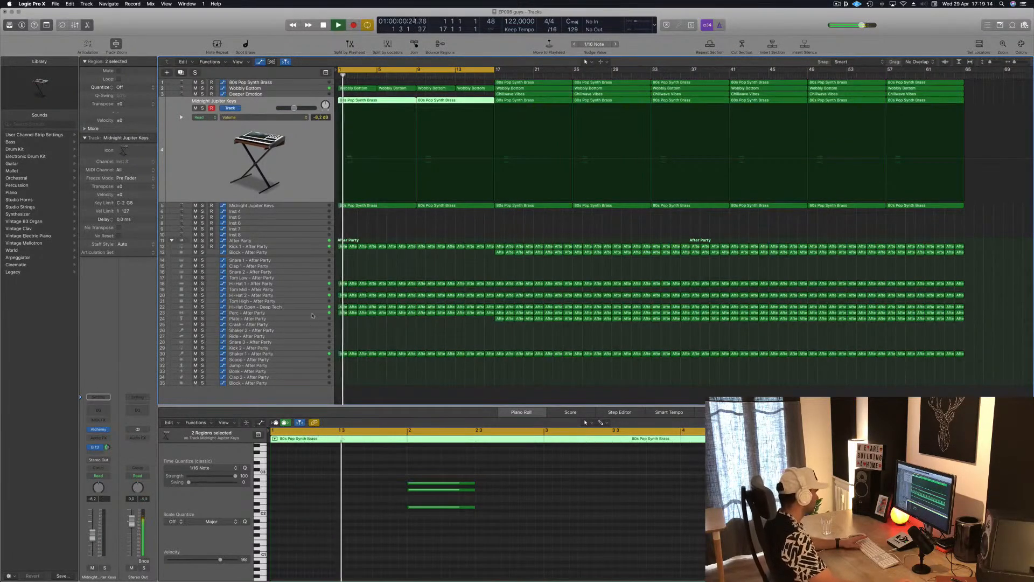
Step: Audition the intro with the Perc track selected, then delete the Hi-Hat 2 regions in bars 1 to 17
left_click(326, 313)
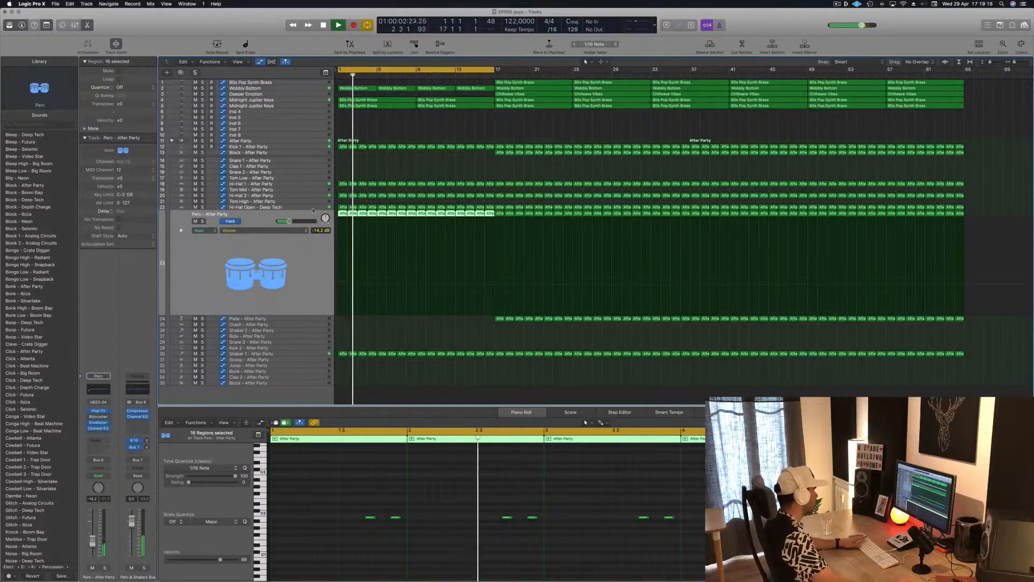
key("space")
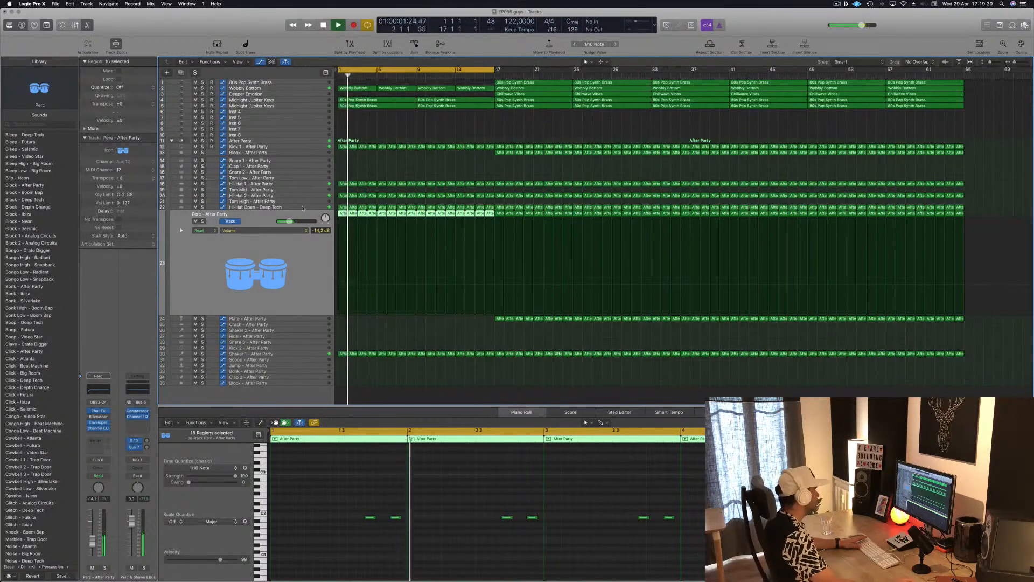
left_click(309, 196)
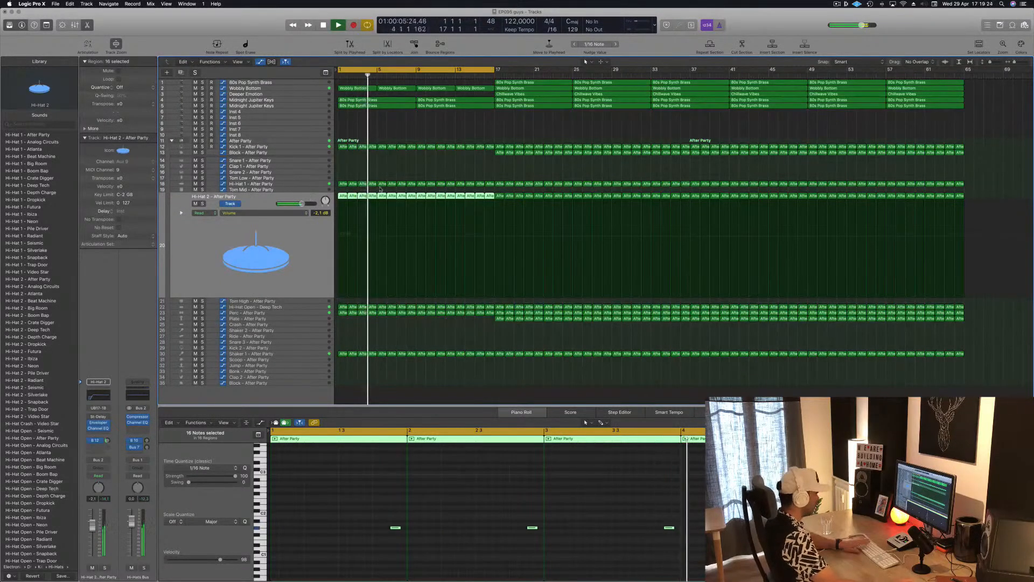
key("Delete")
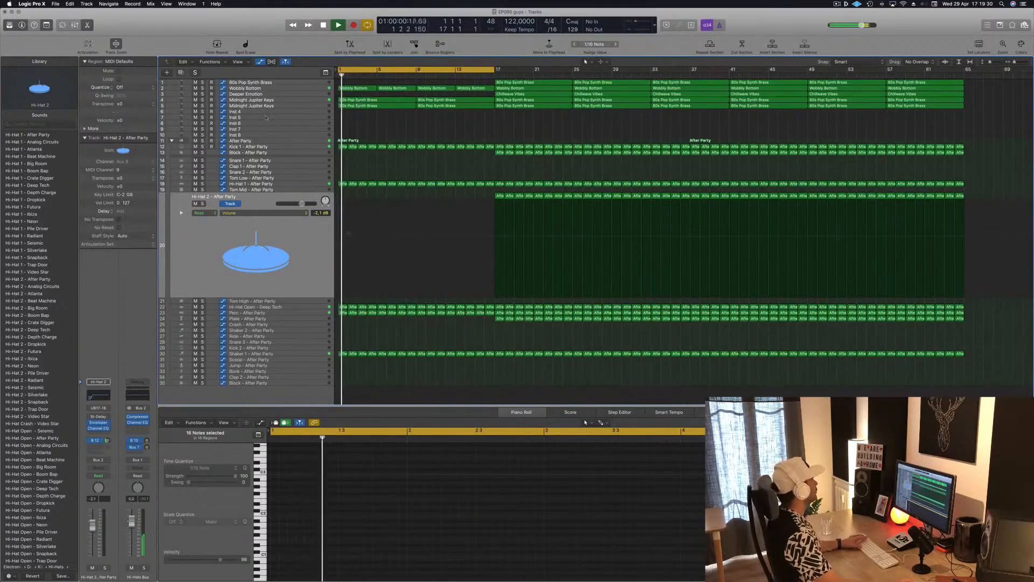
Step: Open Alchemy on the second Midnight Jupiter Keys track and try the Soundscapes preset Cluttered Atmosphere
left_click(307, 107)
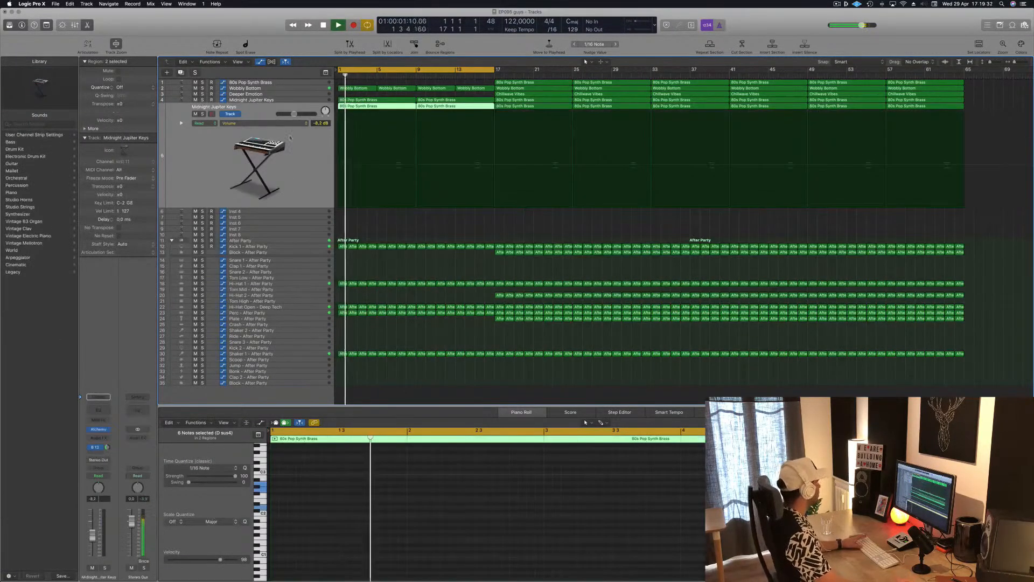
left_click(98, 429)
left_click_drag(649, 84, 608, 85)
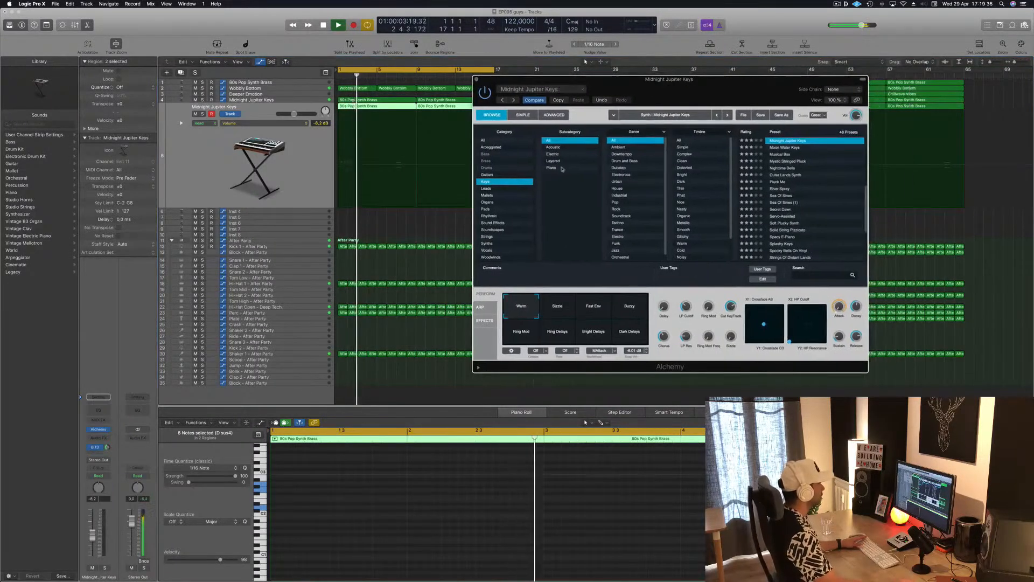
left_click(497, 230)
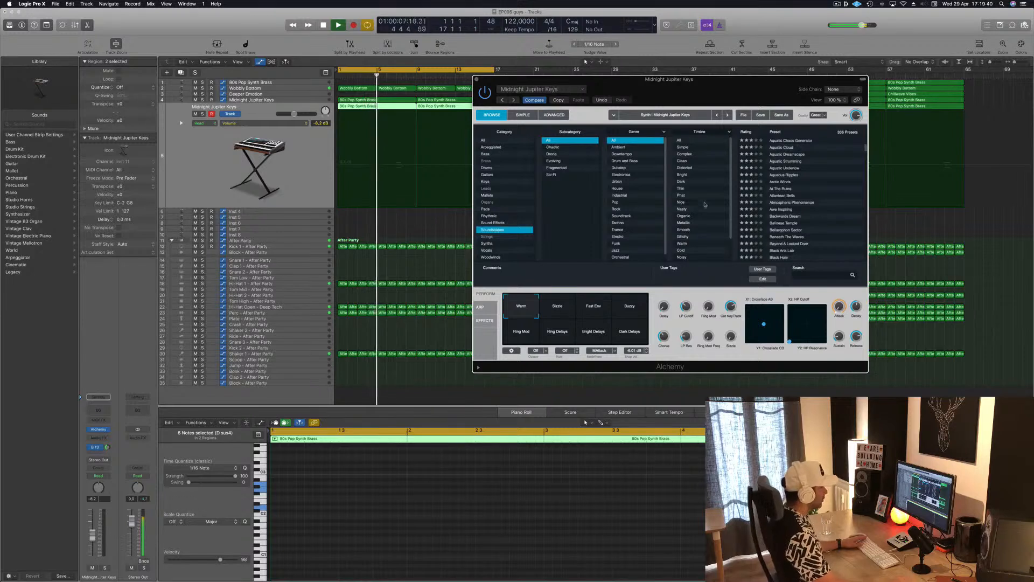
scroll(798, 203, "down", 5)
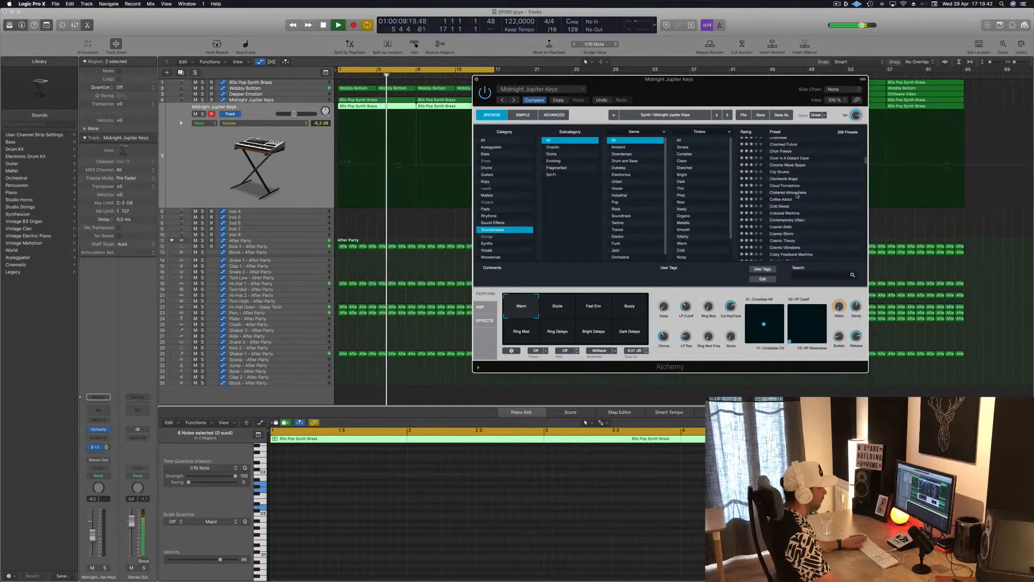
left_click(797, 194)
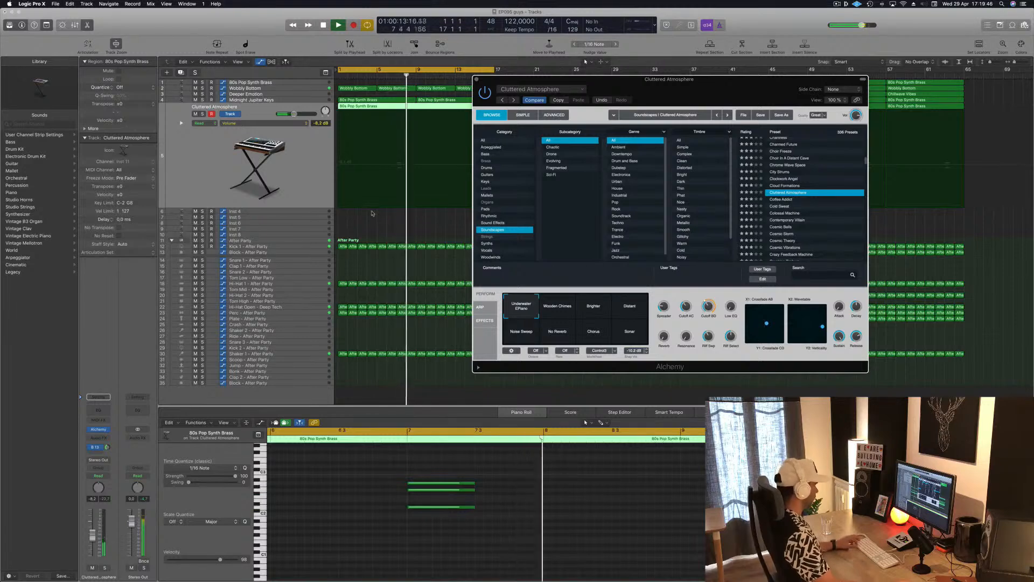
Step: Replay the chords from about bar 7 and use Alchemy's Compare to go back from Cluttered Atmosphere to the Midnight Jupiter Keys sound
key("super+z")
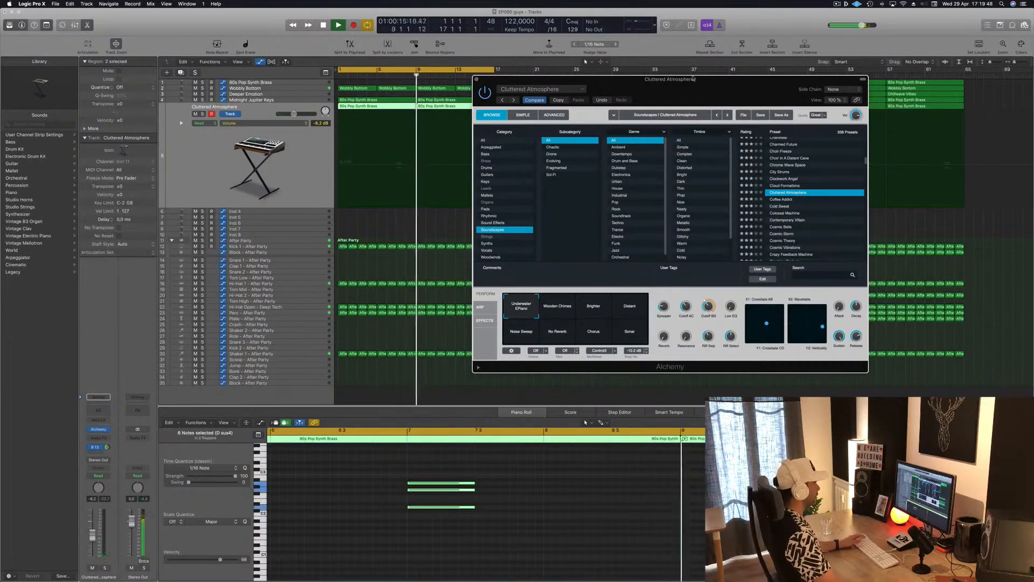
left_click_drag(694, 79, 887, 69)
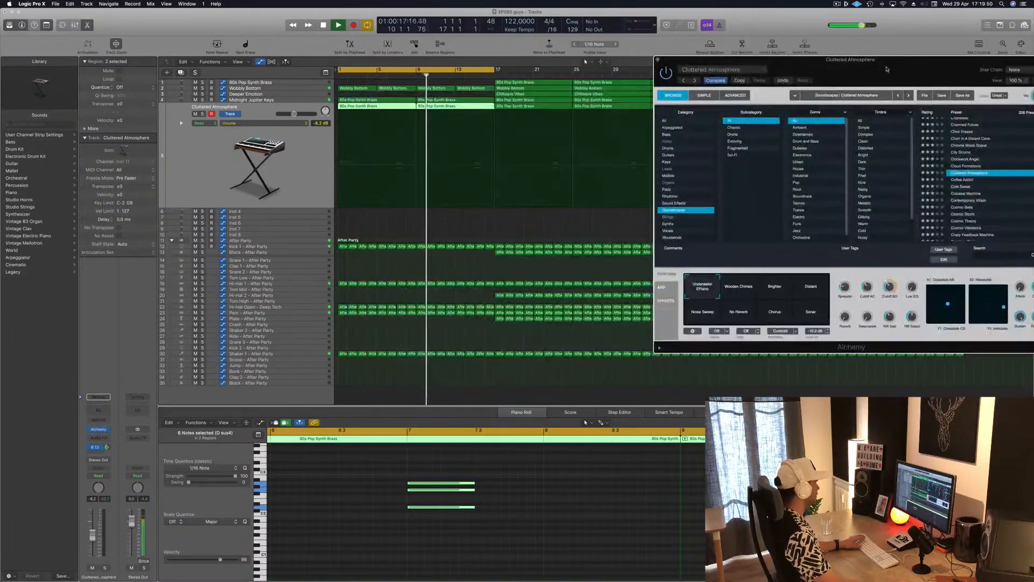
key("Return")
left_click(395, 73)
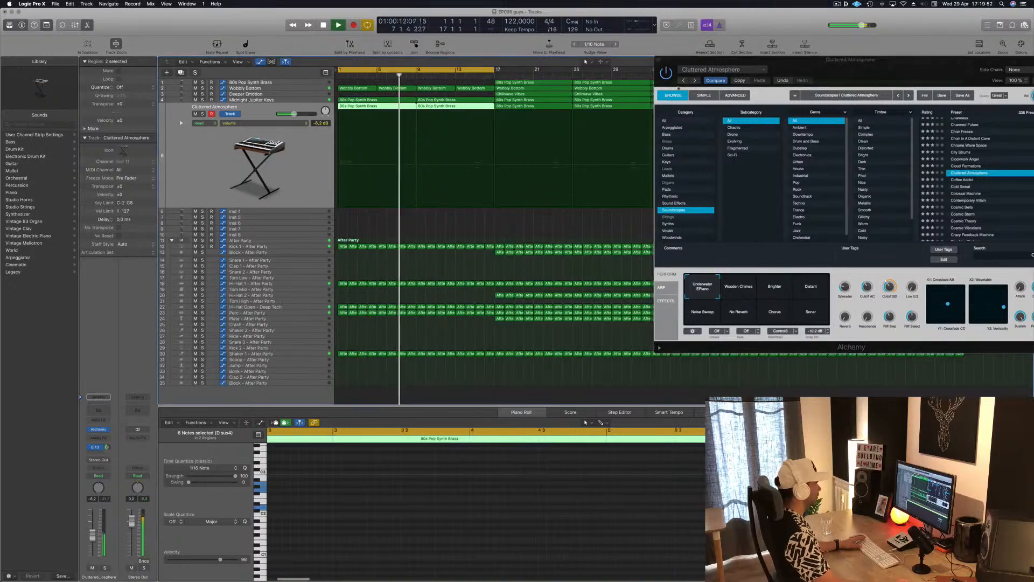
left_click(723, 81)
left_click_drag(919, 67, 767, 213)
key("Return")
left_click(396, 75)
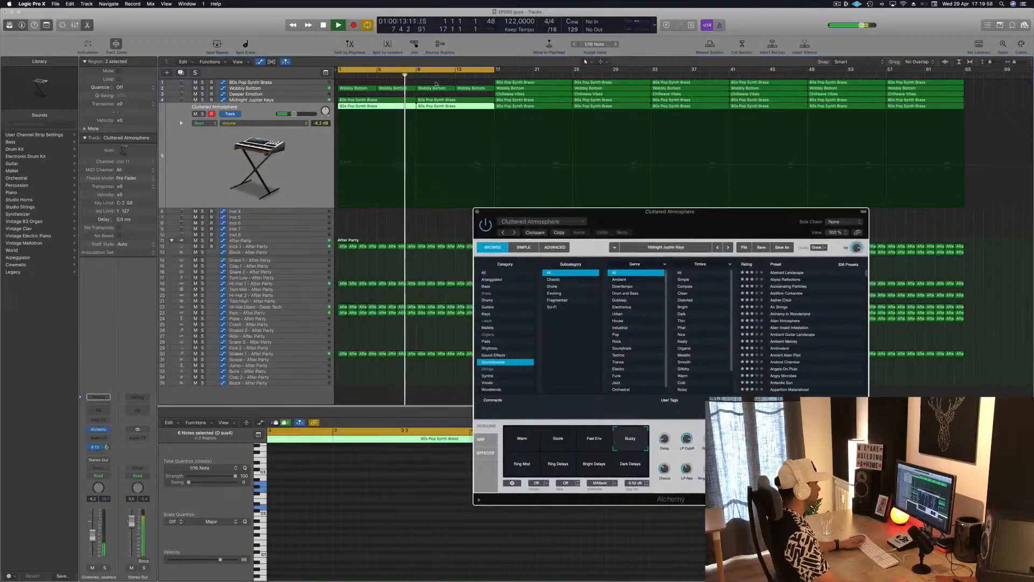
Step: Replay the intro chords while switching between the Midnight Jupiter Keys and Cluttered Atmosphere tracks to compare their sounds
left_click(392, 76)
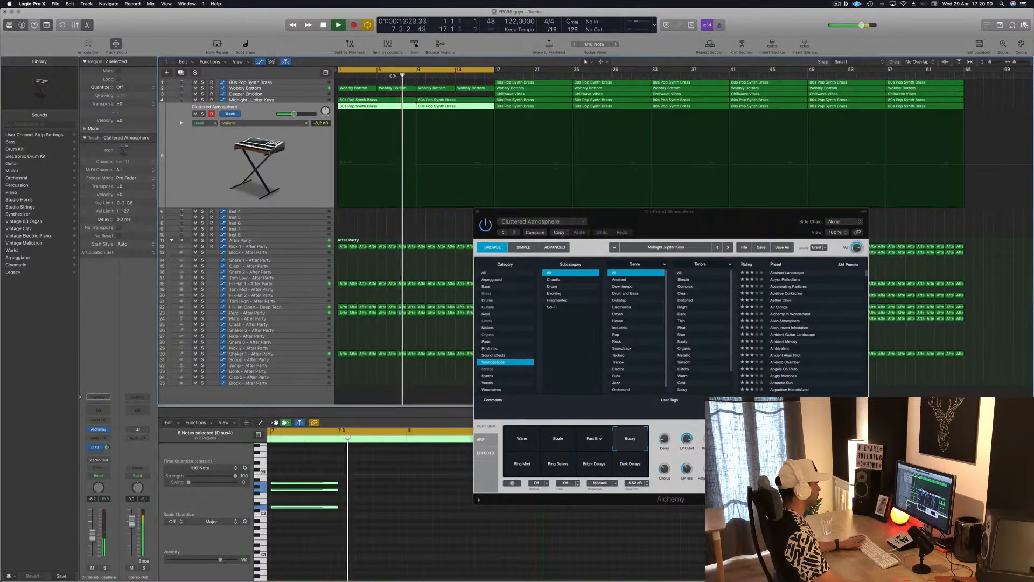
left_click(393, 75)
left_click(300, 101)
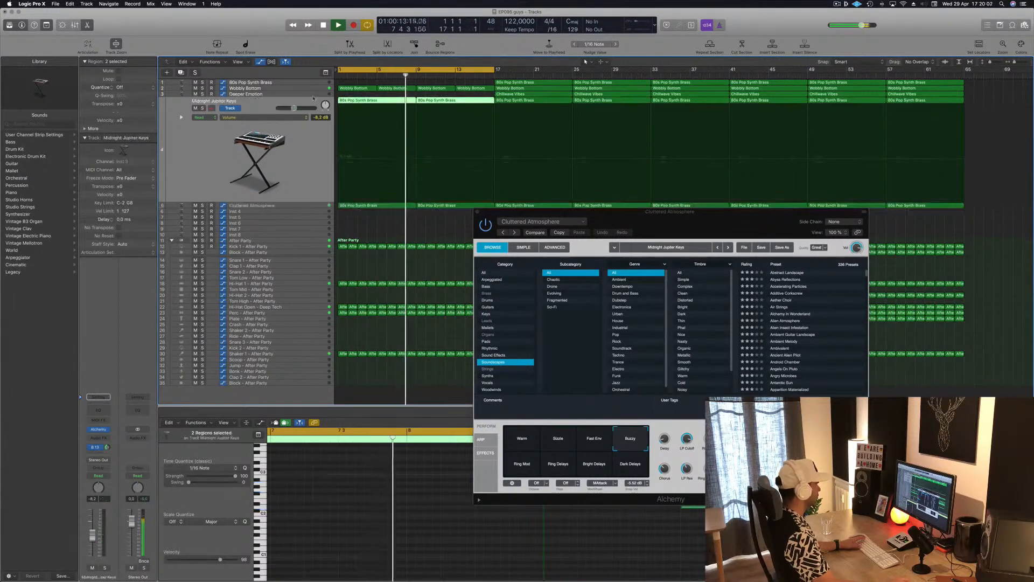
key("Return")
left_click_drag(736, 221, 575, 285)
left_click(313, 207)
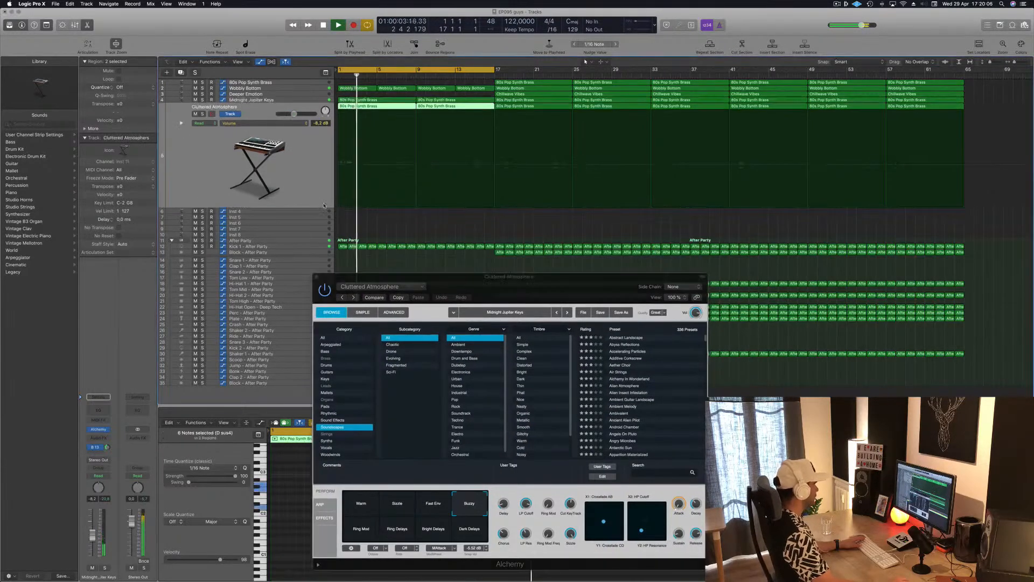
Step: Reopen Alchemy on the Cluttered Atmosphere track, choose the Warm performance snapshot, and close the plug-in window
left_click(99, 431)
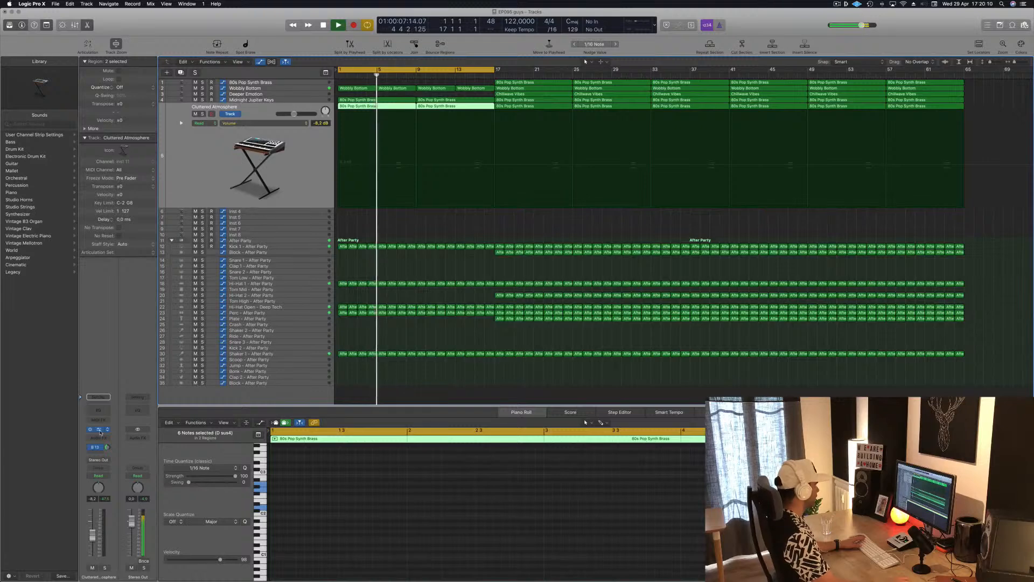
left_click(99, 431)
left_click(99, 430)
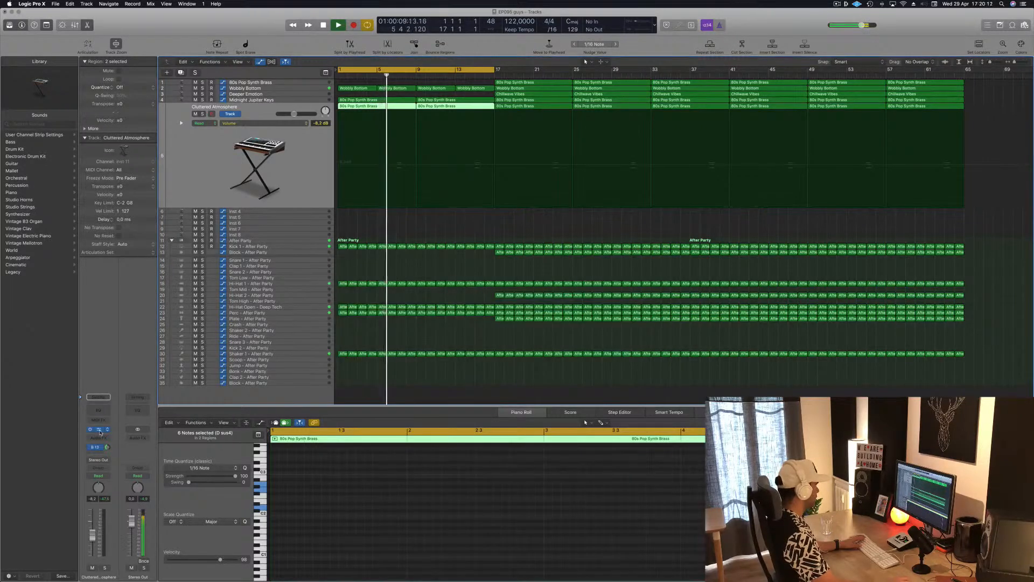
left_click(99, 430)
left_click(359, 503)
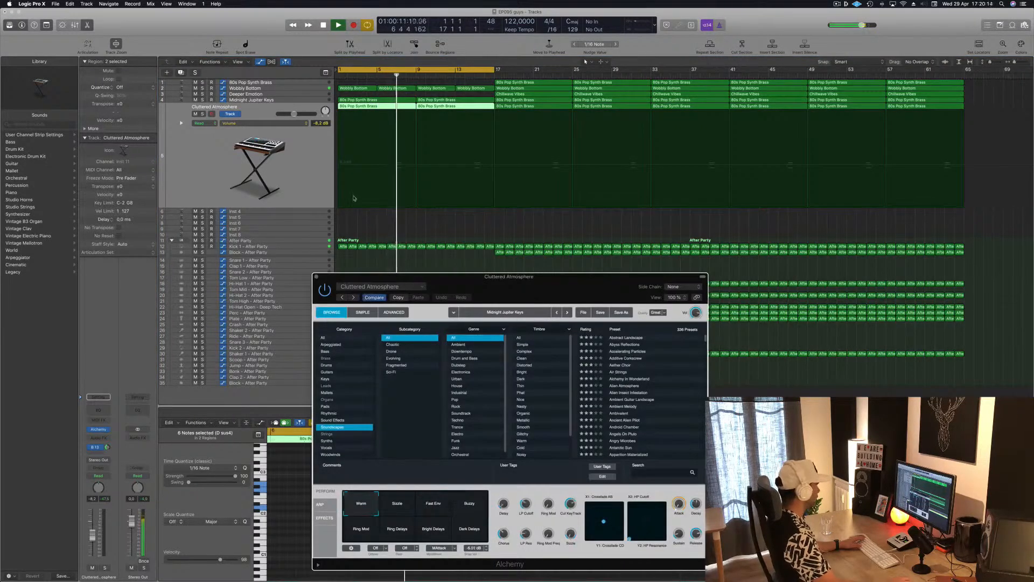
left_click(317, 276)
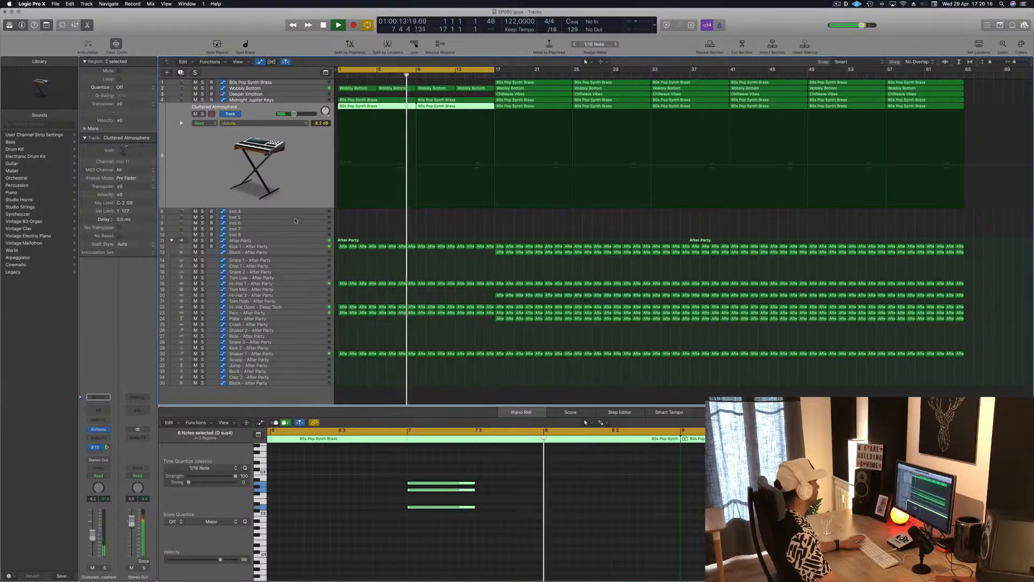
Step: Open Alchemy on the Inst 4 track, filter the presets to Soundscapes, and load Atlantean Bells
key("Down")
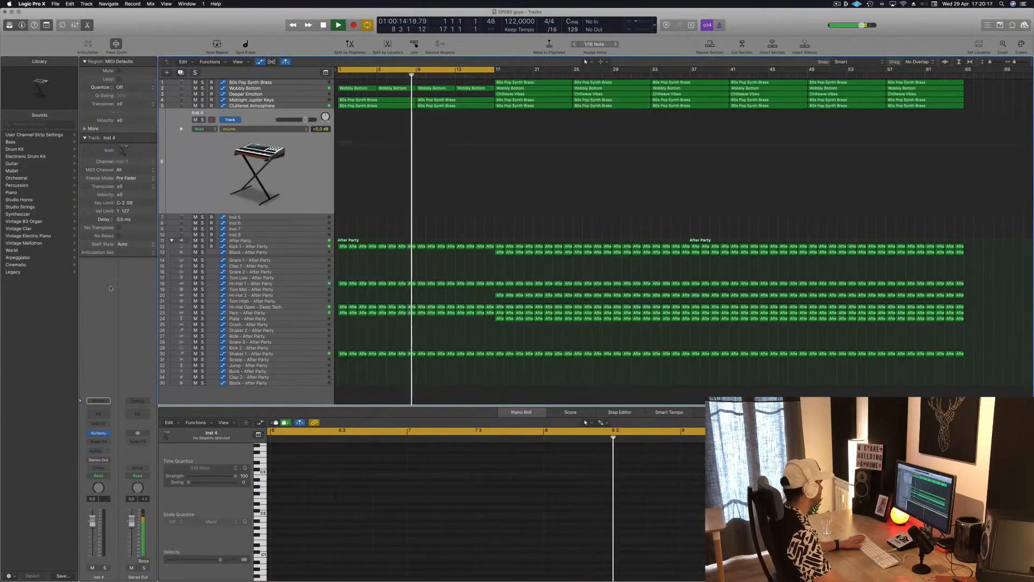
left_click(99, 433)
left_click_drag(268, 29, 768, 91)
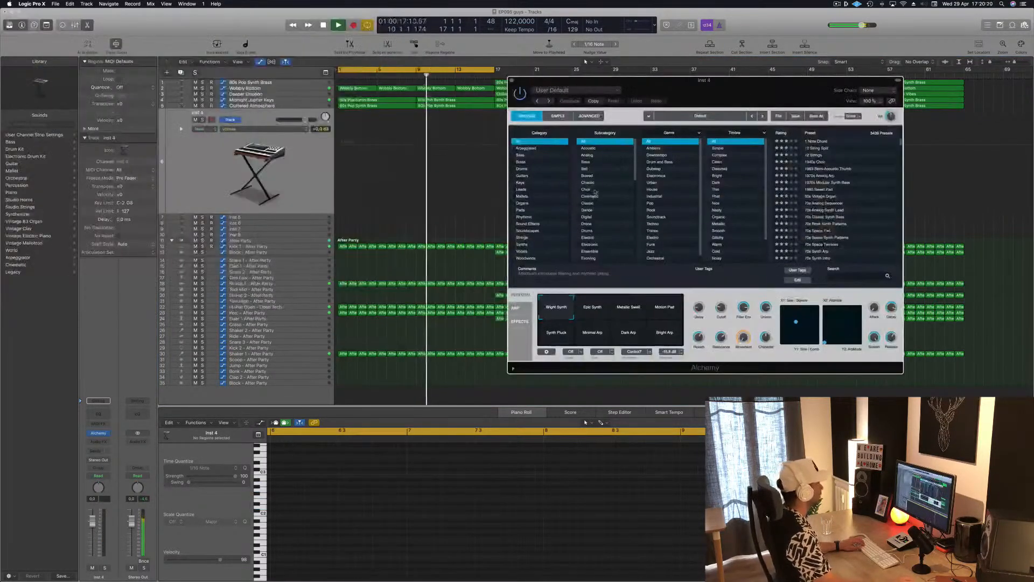
left_click(540, 231)
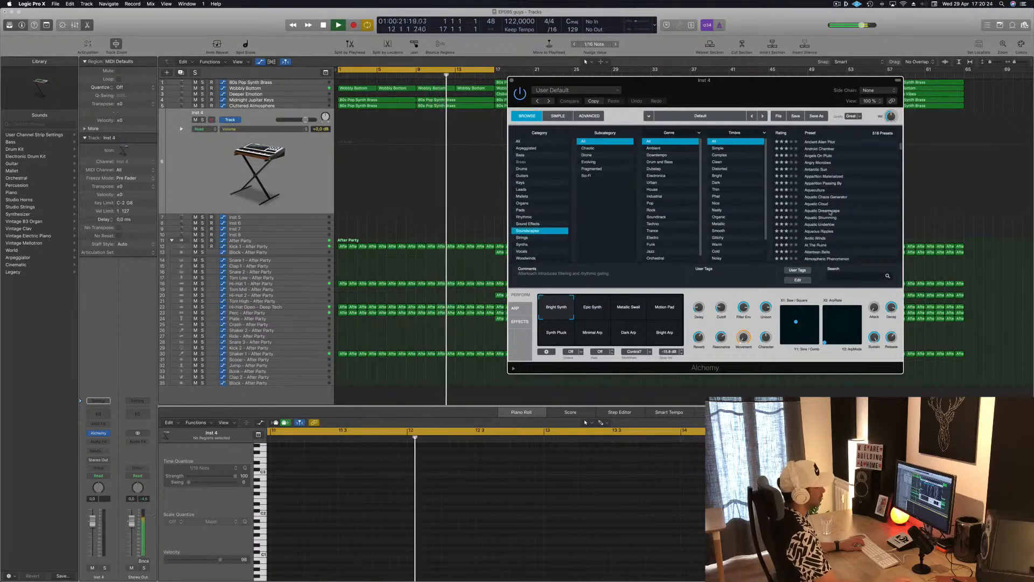
scroll(840, 217, "down", 1)
left_click(817, 230)
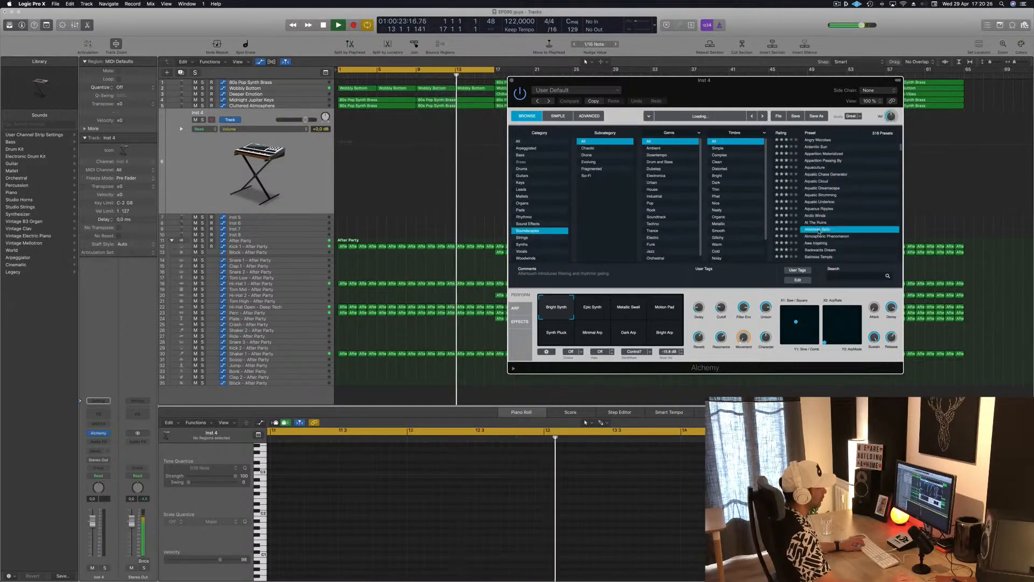
Step: Open Musical Typing, shift its keyboard to a lower octave, move it clear of Alchemy, and play notes to audition Atlantean Bells
key("g")
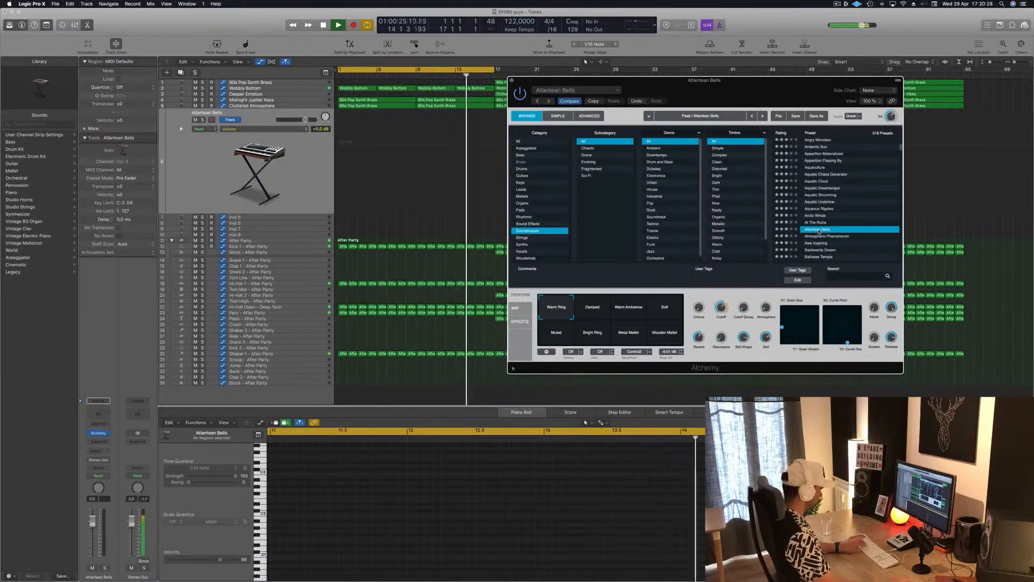
key("super+k")
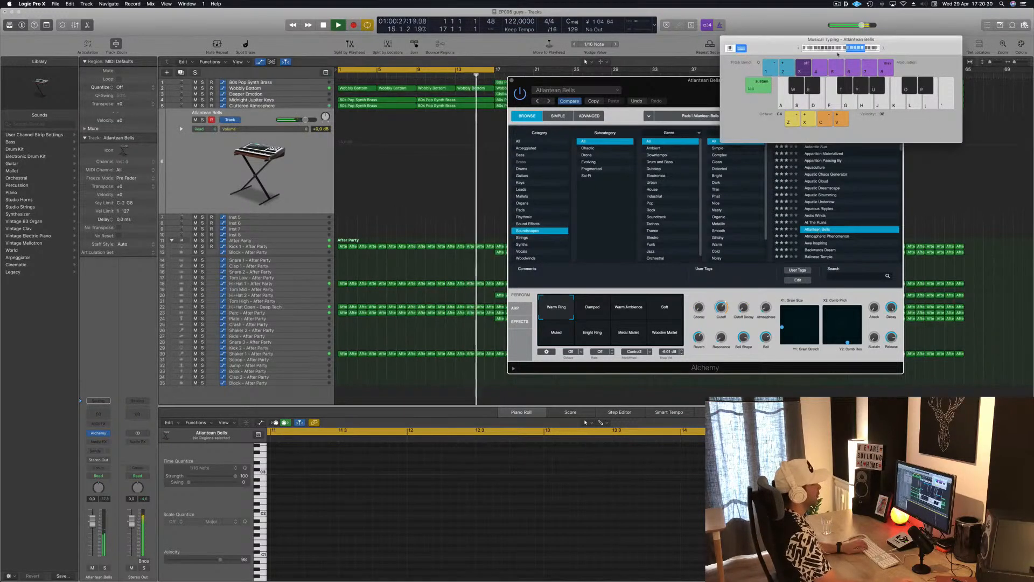
left_click(838, 49)
left_click(824, 49)
key("g")
left_click_drag(770, 48, 779, 20)
key("h")
key("j")
Step: Try the Aquatic Strumming, Aquatic Undertow, Aether Choir and Additive Corkscrew presets in Alchemy on the new track
left_click(826, 199)
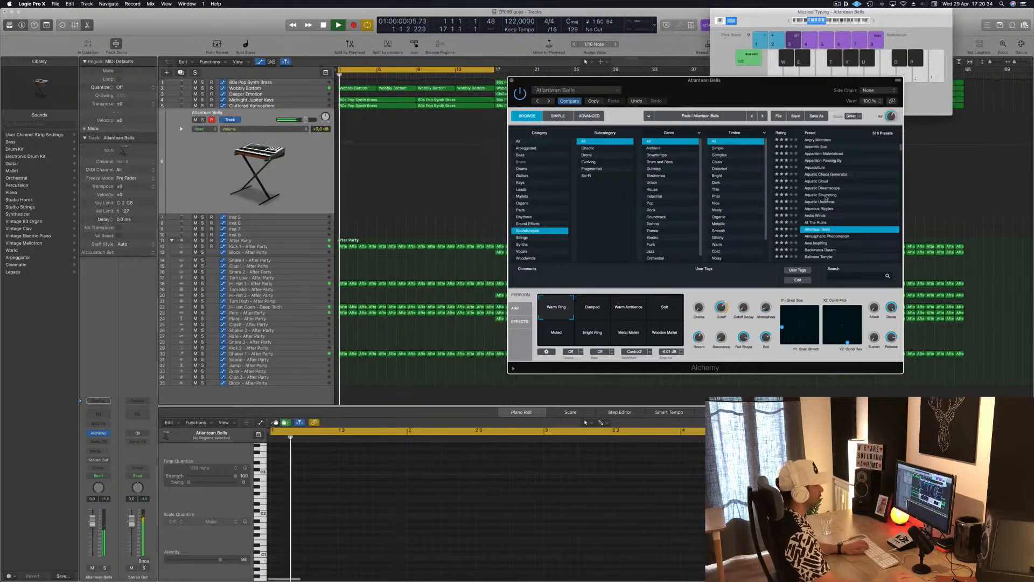
left_click(826, 197)
left_click(826, 203)
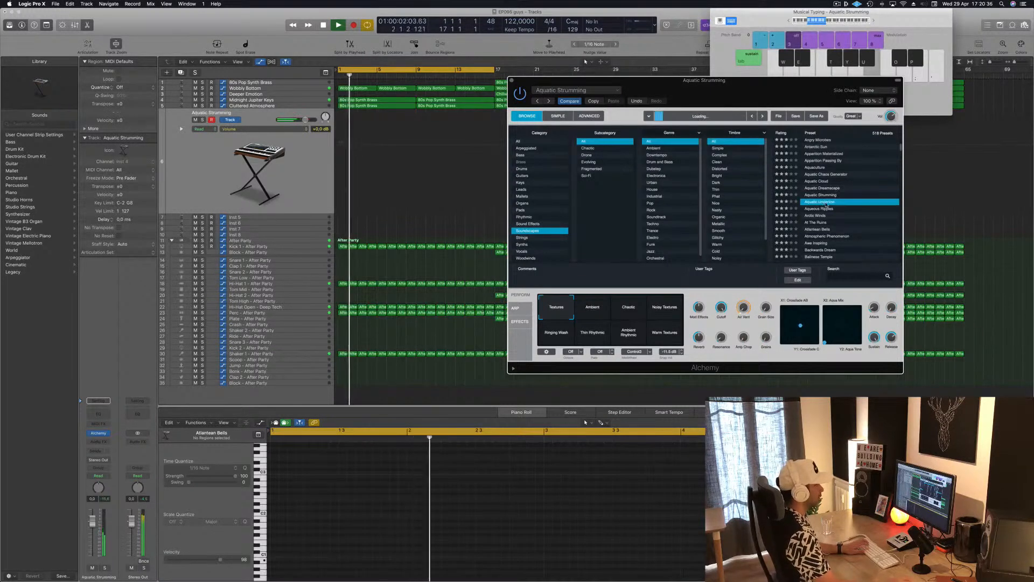
scroll(832, 186, "up", 5)
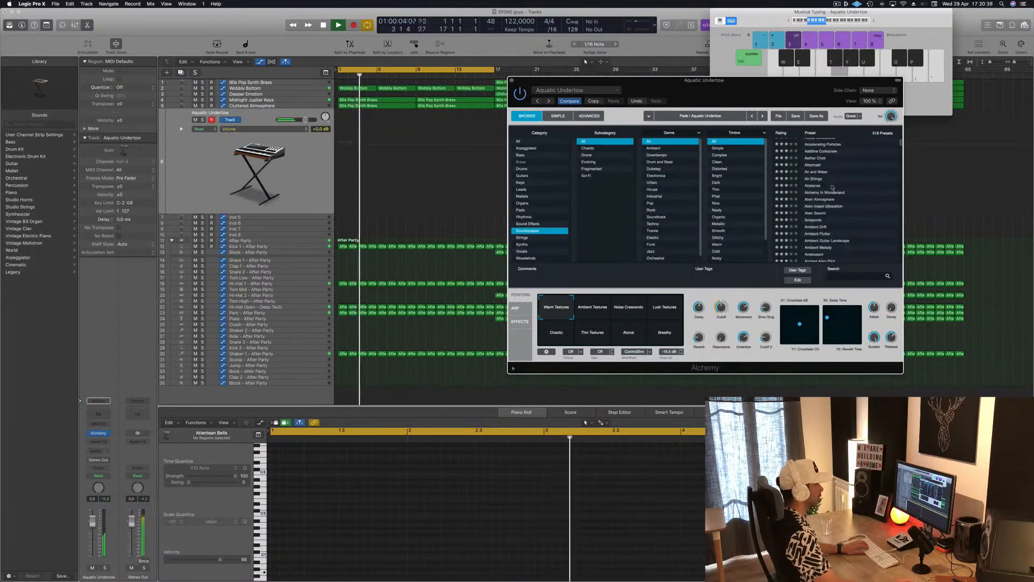
left_click(822, 158)
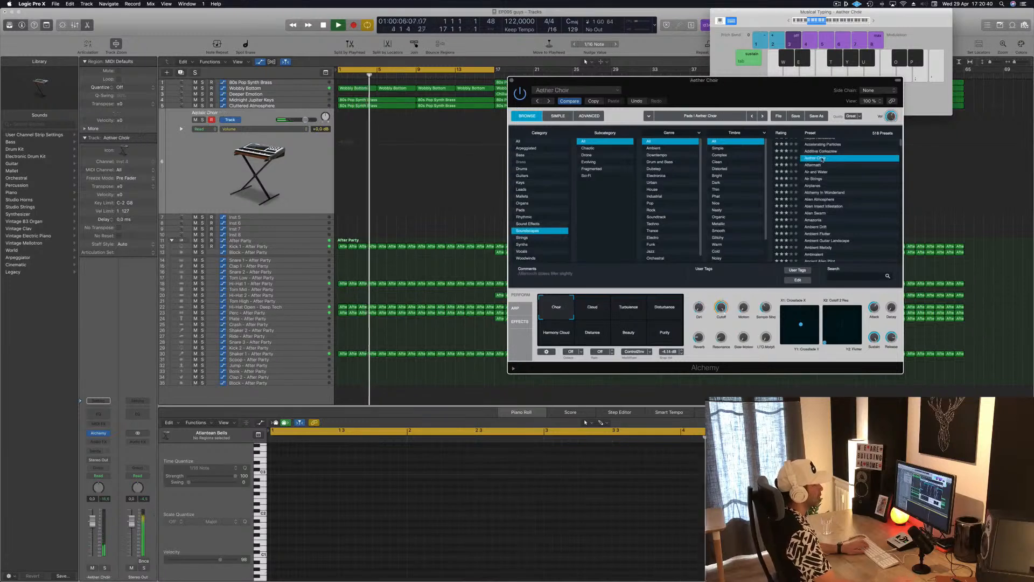
scroll(830, 175, "up", 2)
left_click(829, 170)
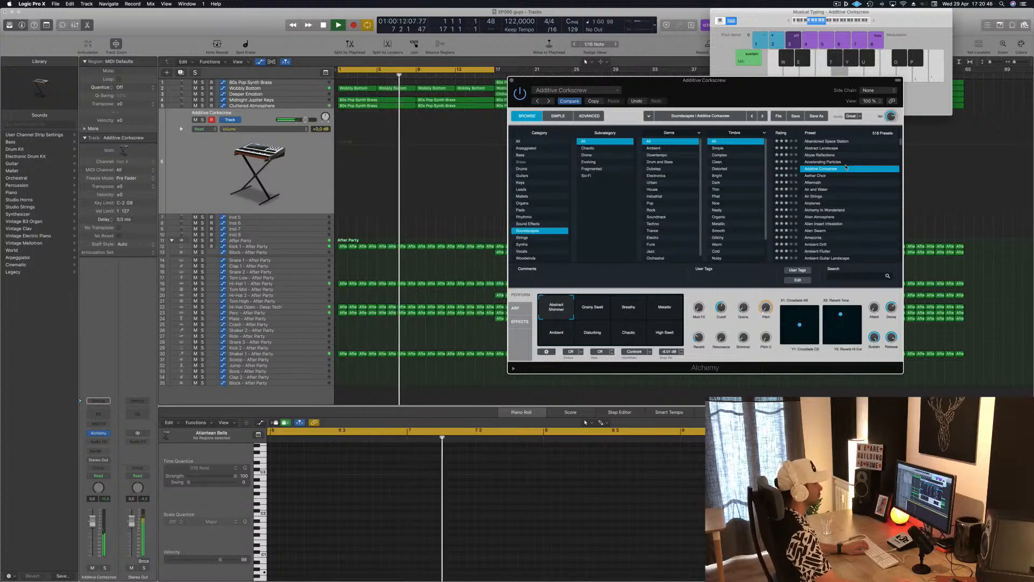
Step: Load the Accelerating Particles preset in Alchemy and lower the track's volume to -10.8 dB
left_click(819, 162)
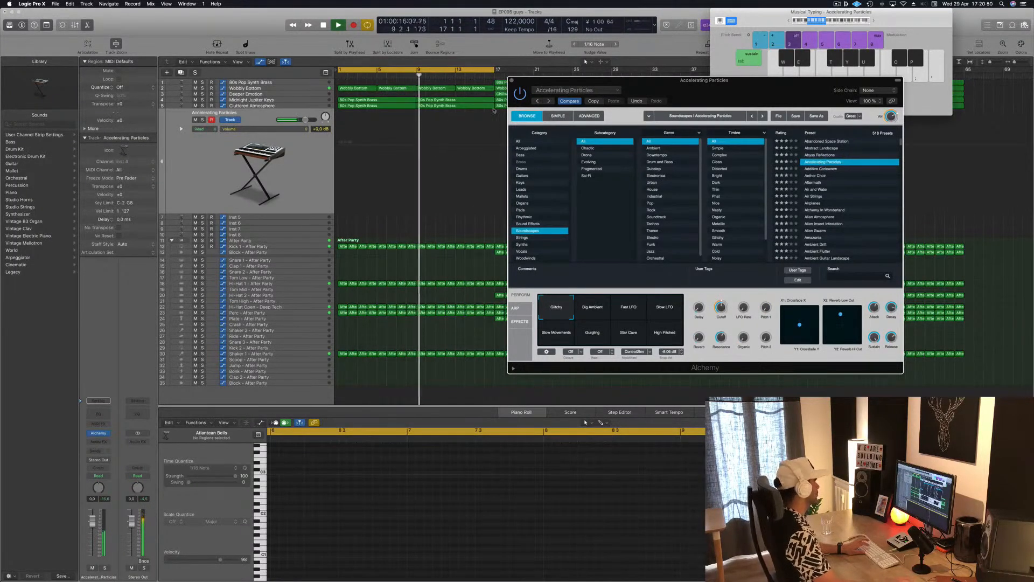
left_click_drag(92, 522, 94, 544)
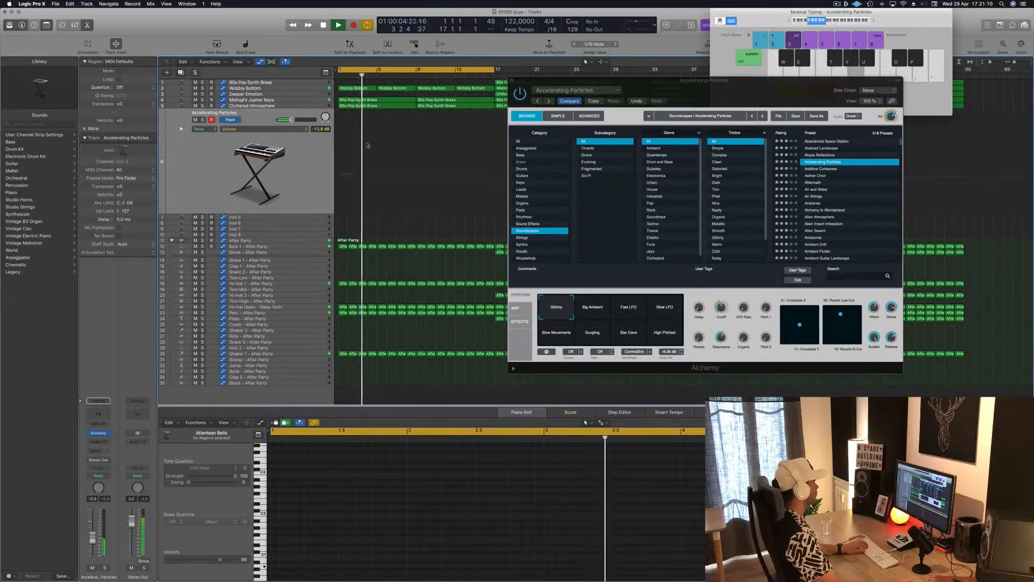
Step: Record a sustained note on the Accelerating Particles track, moving Alchemy clear of Musical Typing, and return playback to the song start
key("r")
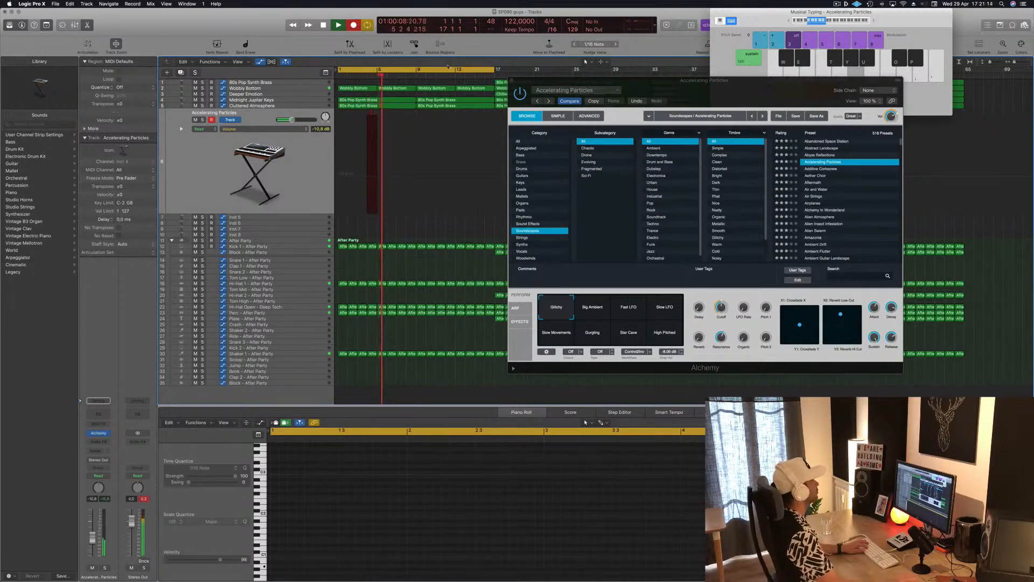
left_click_drag(745, 91, 764, 119)
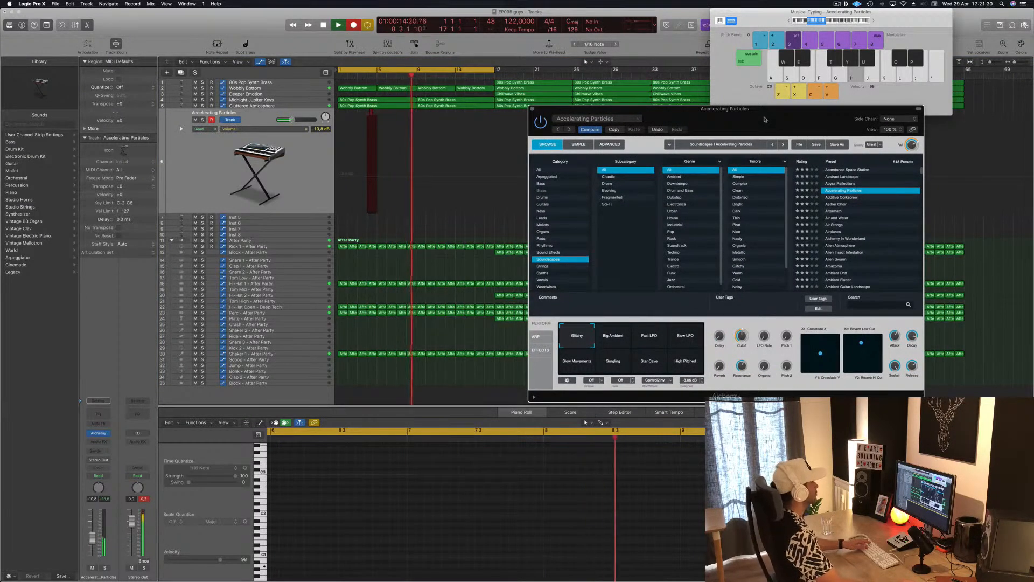
key("space")
key("Return")
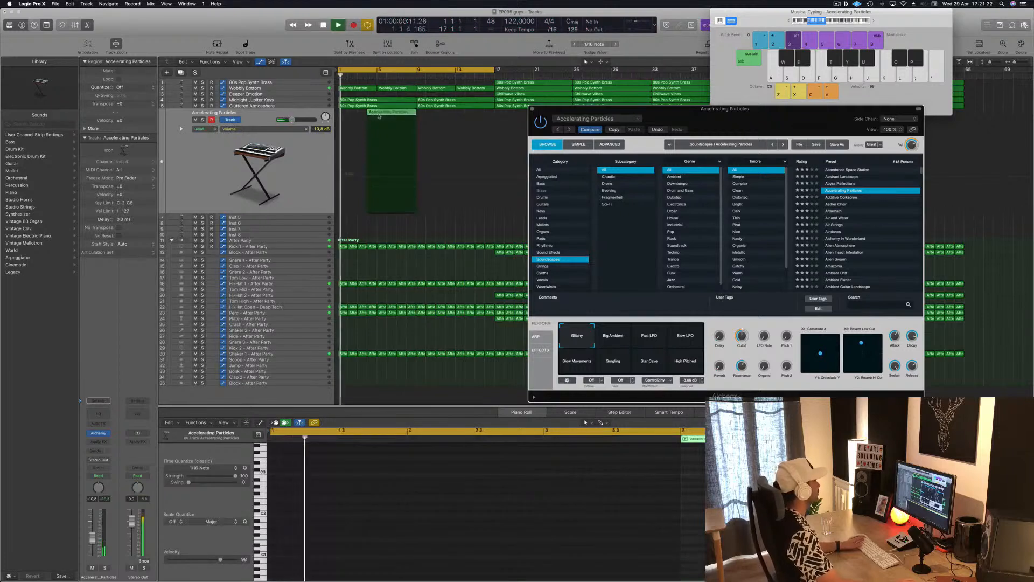
Step: Move the recorded Accelerating Particles region to bar 1, start its note at bar 1, and stretch the note to the region's end
left_click_drag(388, 116, 358, 117)
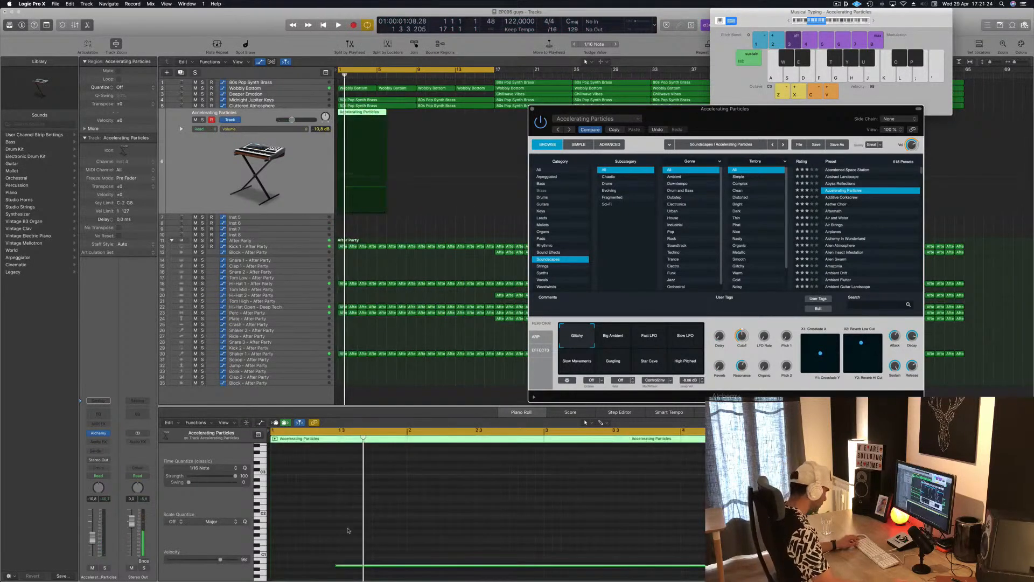
left_click_drag(356, 568, 307, 558)
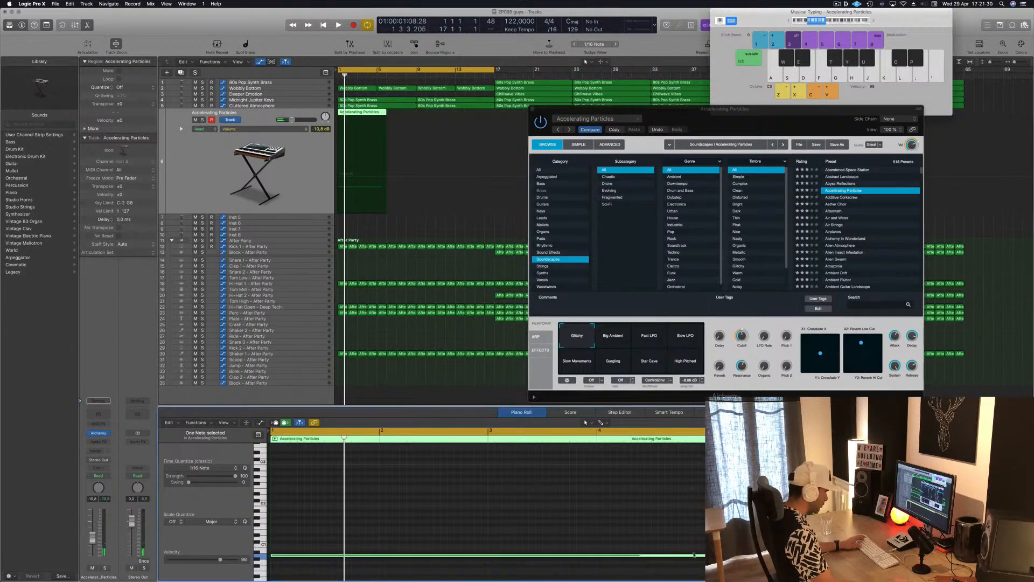
left_click_drag(749, 556, 792, 555)
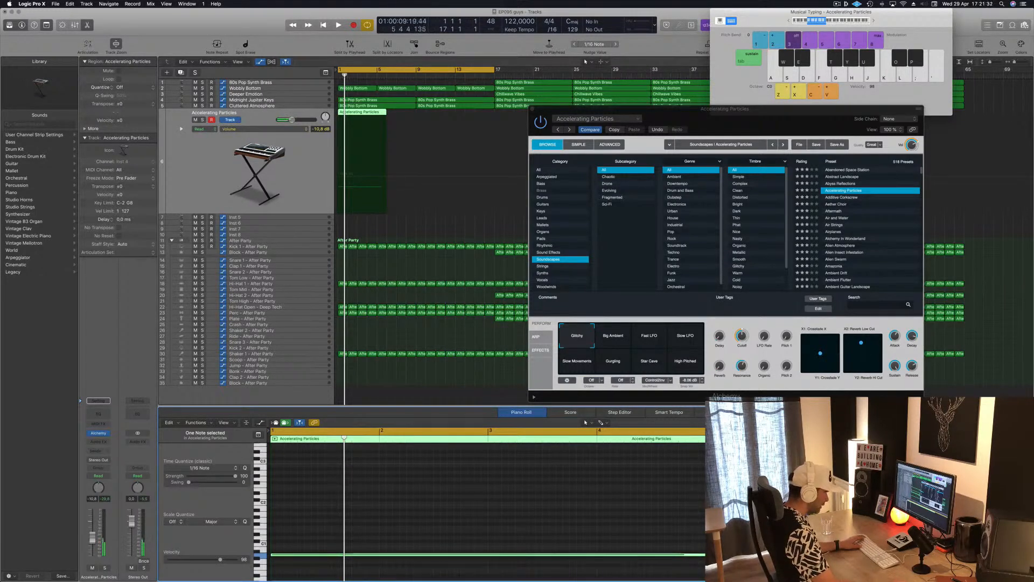
key("space")
Step: Play back the soundscape, lower the Accelerating Particles track's volume to -14.6 dB, and close Alchemy
left_click_drag(759, 109, 796, 95)
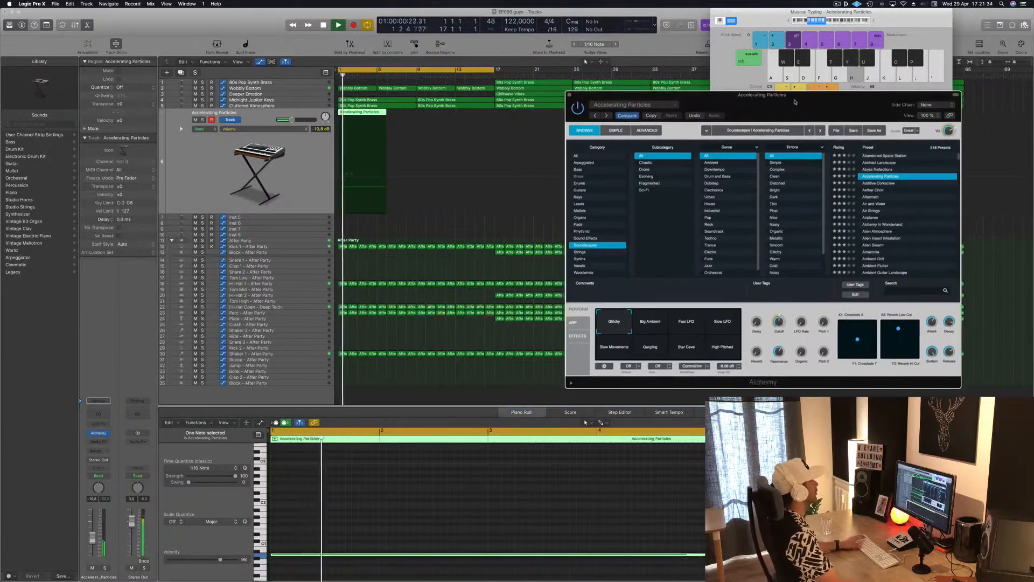
key("space")
key("space")
left_click(100, 359)
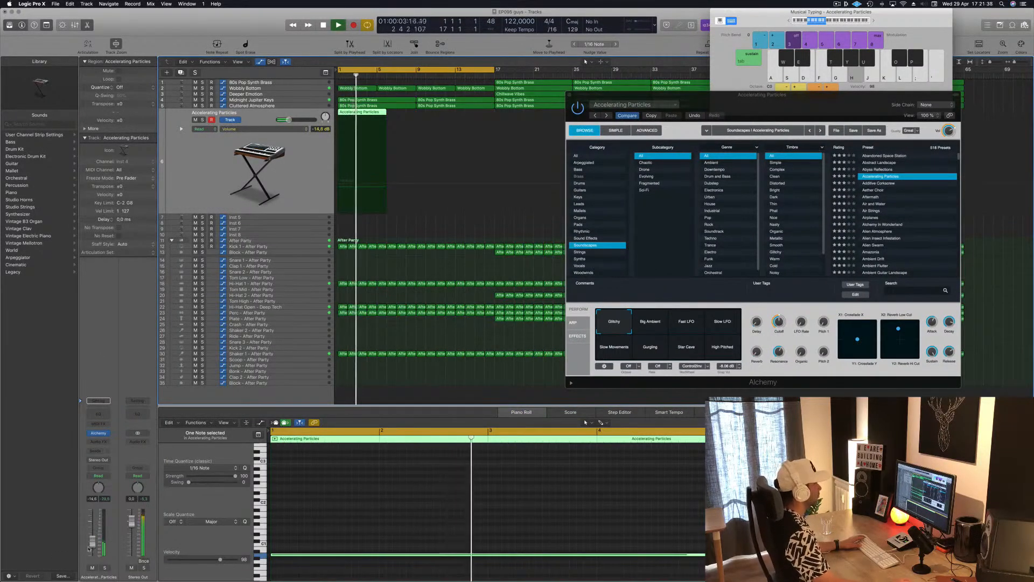
left_click_drag(686, 106, 673, 108)
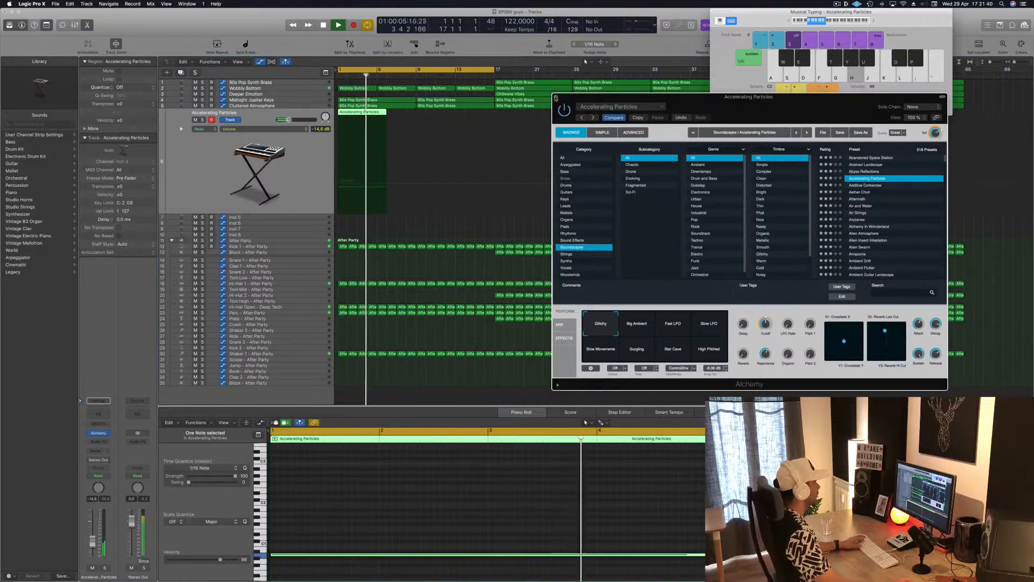
left_click(556, 98)
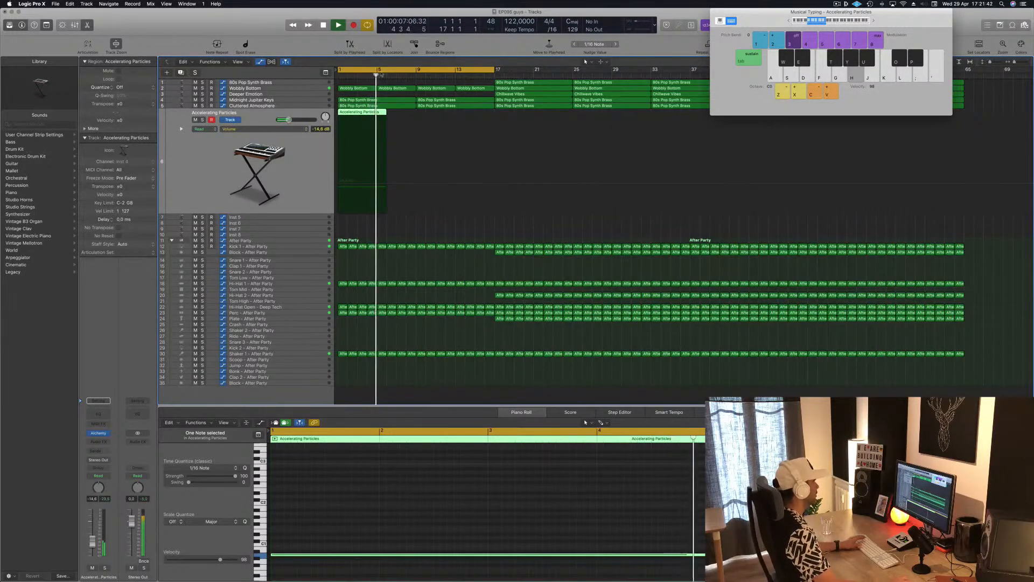
Step: Duplicate the Accelerating Particles track and lengthen the original track's region and its note to bar 9
key("super+d")
left_click(375, 112)
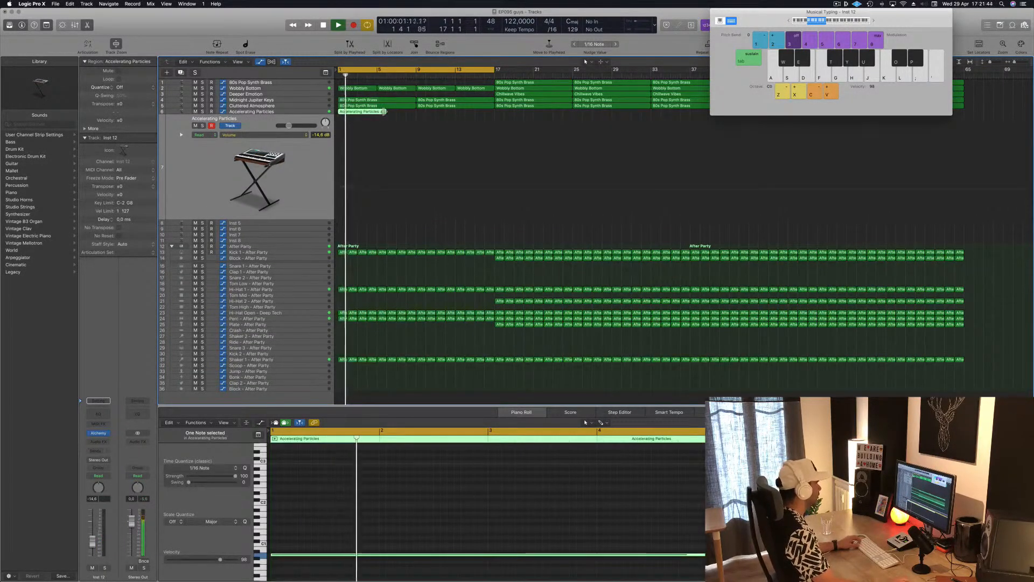
left_click_drag(384, 111, 416, 112)
key("space")
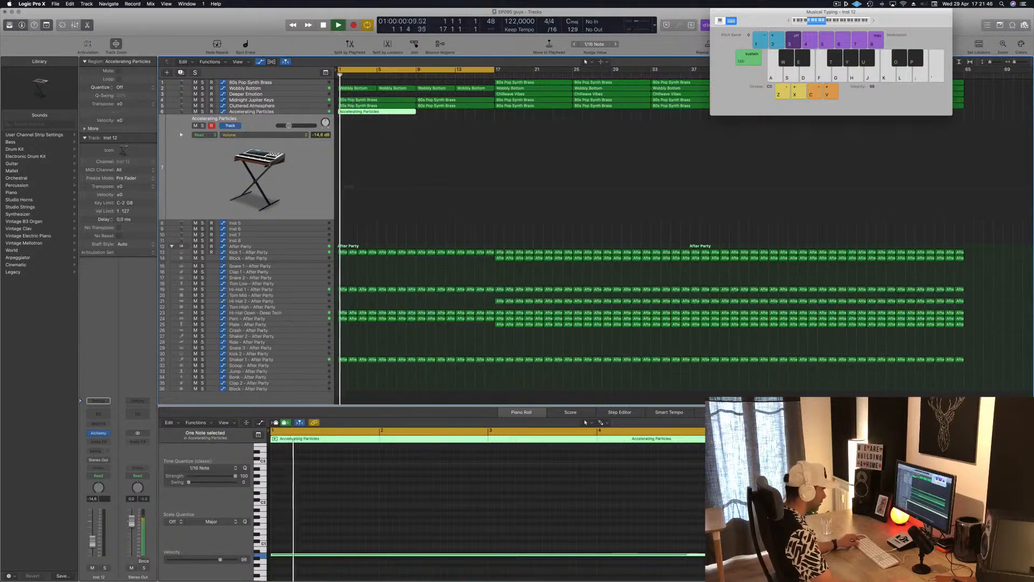
scroll(565, 512, "down", 10)
scroll(383, 549, "up", 4)
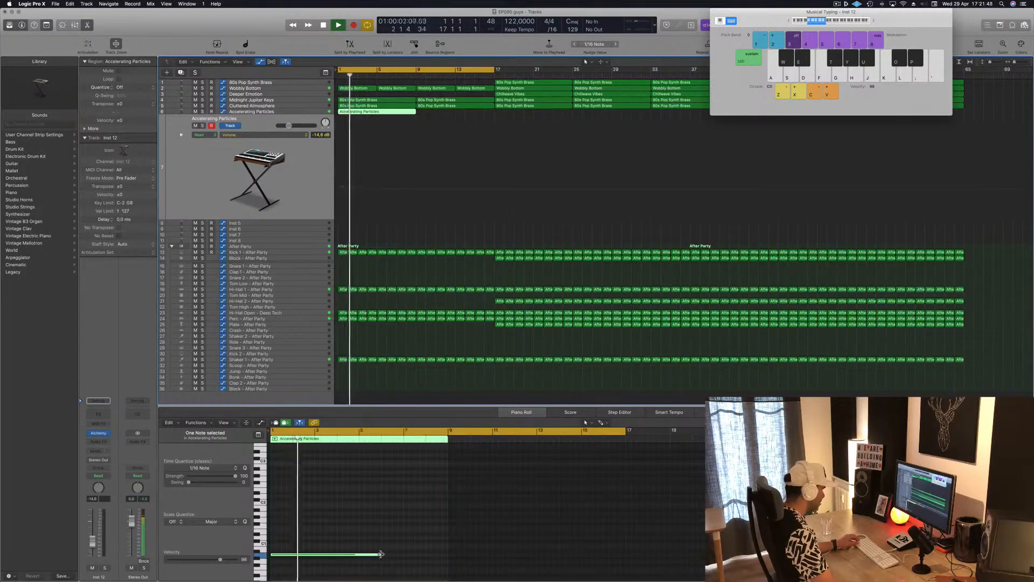
left_click_drag(381, 554, 447, 554)
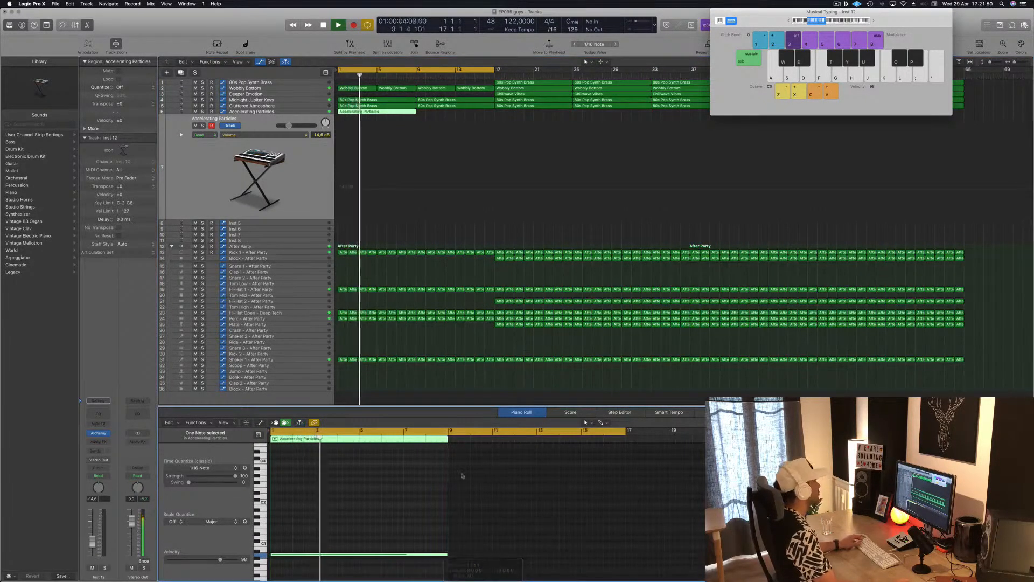
Step: Lower the original Accelerating Particles track's volume slightly and copy its region to fill bars 9 to 17
left_click(246, 112)
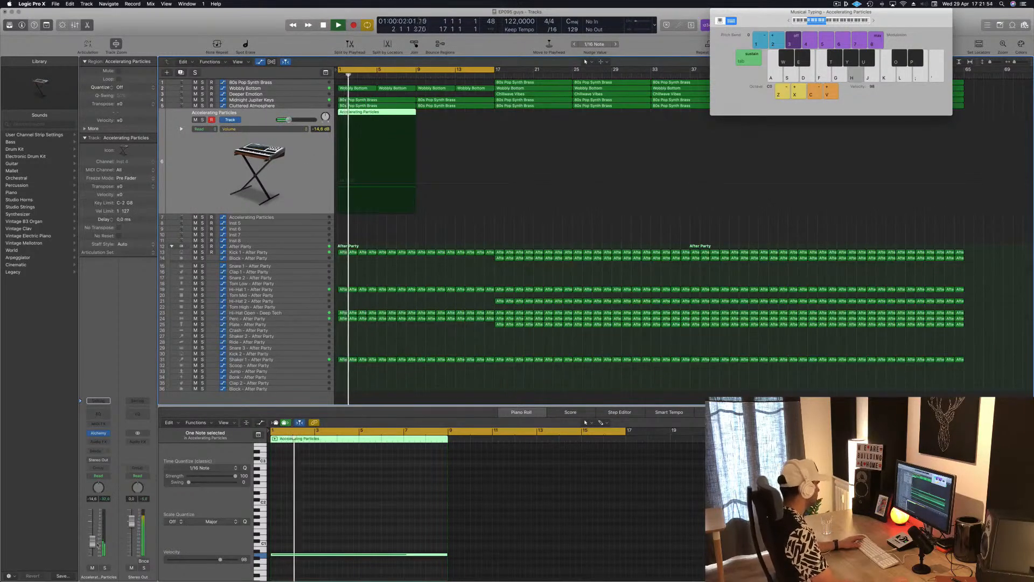
left_click_drag(374, 113, 452, 114)
left_click(380, 114, "shift")
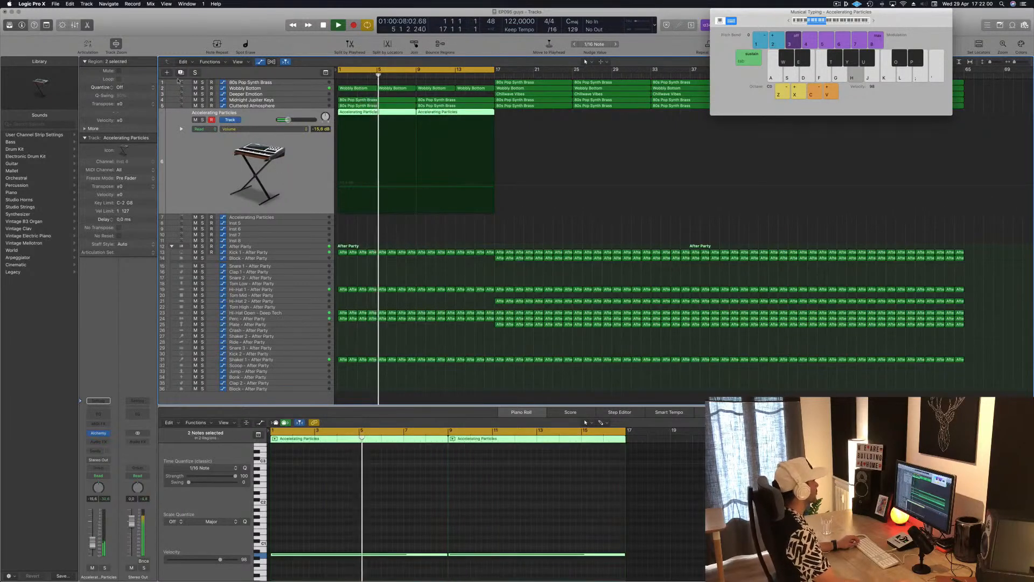
Step: Duplicate the Accelerating Particles track again and copy the bar 1 region onto the new track directly below
key("super+d")
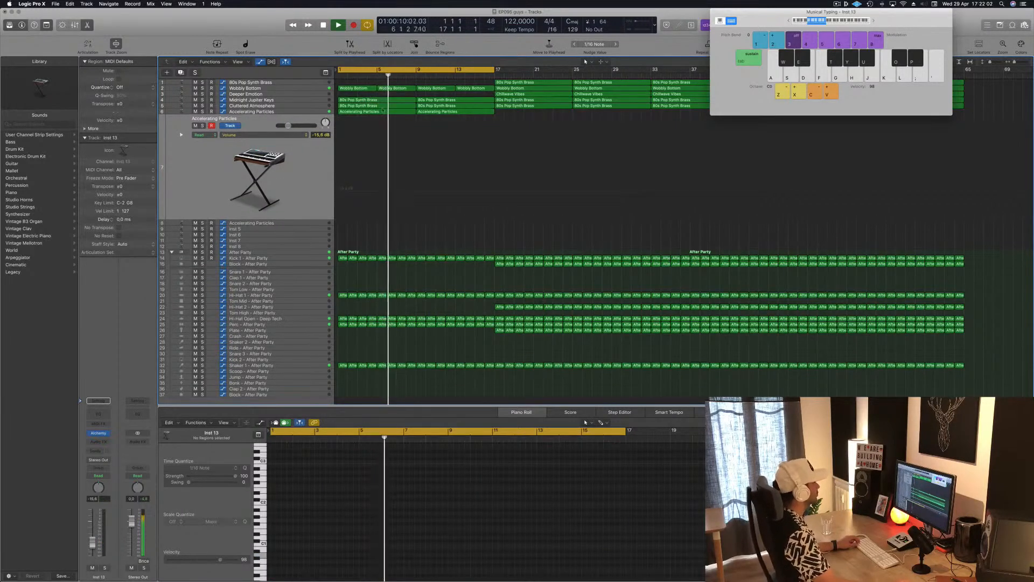
left_click(379, 114)
left_click_drag(378, 114, 379, 132)
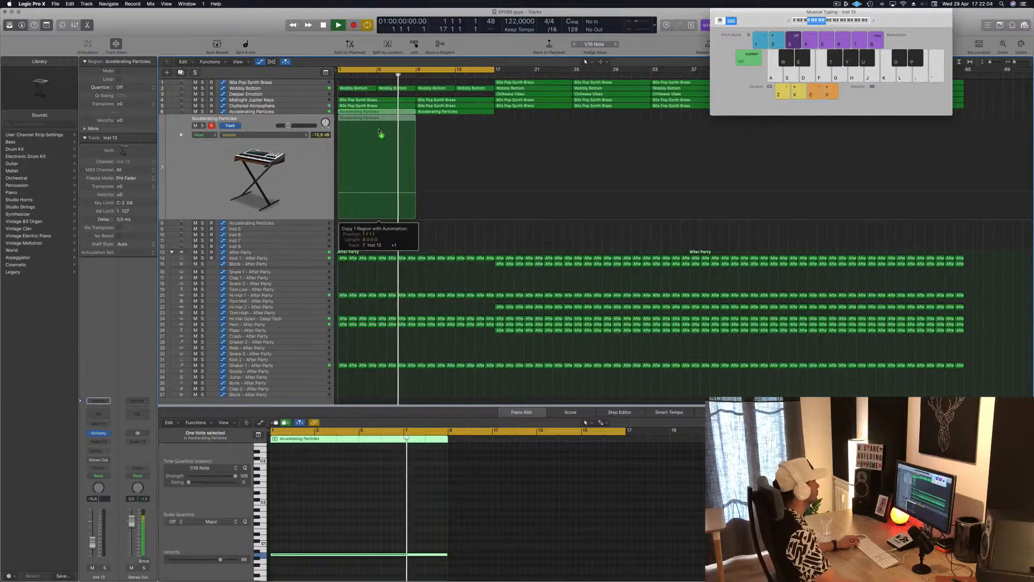
key("Return")
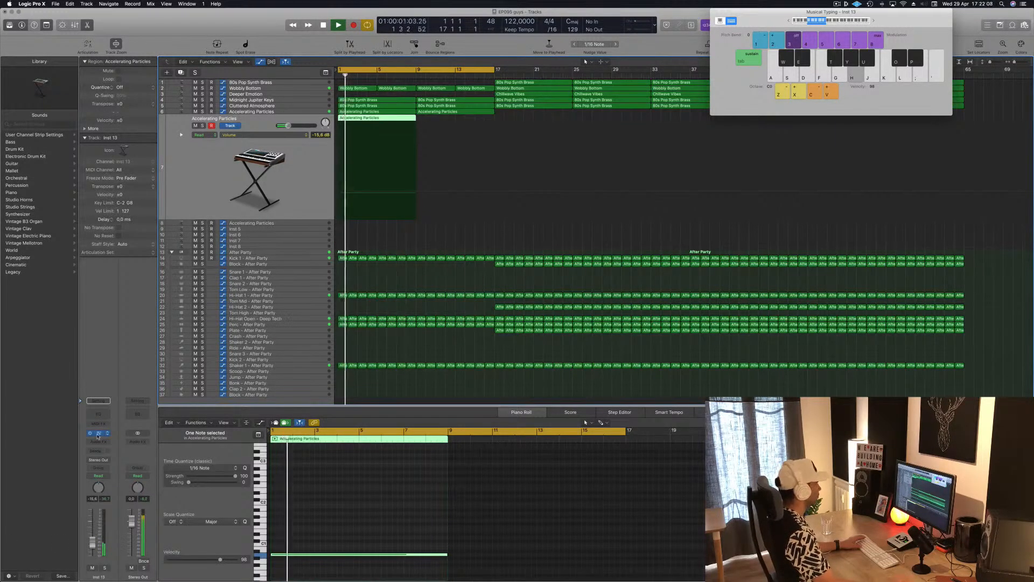
Step: Open Alchemy on the duplicated track, move its window aside, and audition the Alien Insect Infestation preset
left_click(98, 434)
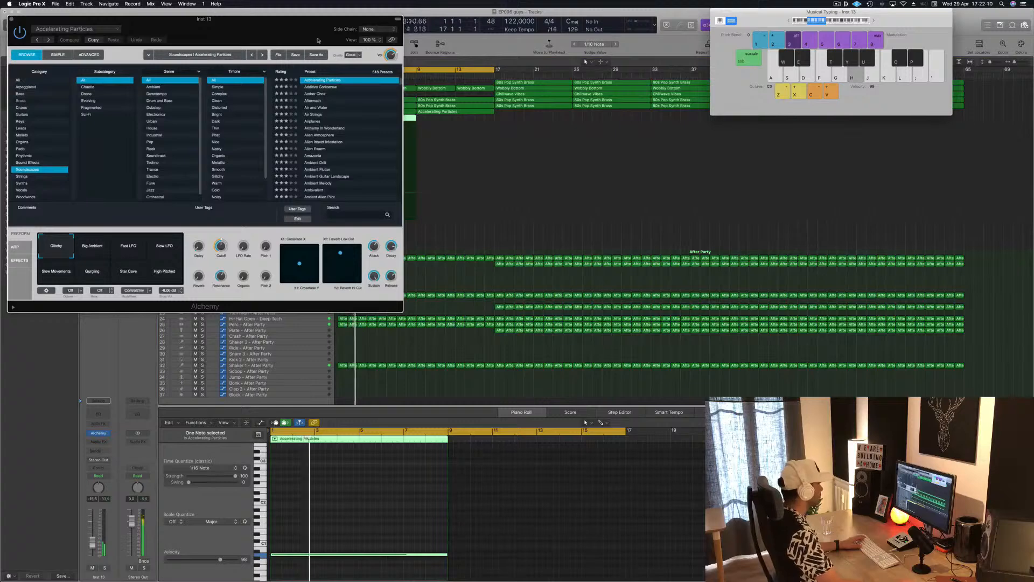
left_click_drag(318, 40, 715, 100)
left_click(572, 208)
key("space")
scroll(770, 233, "up", 2)
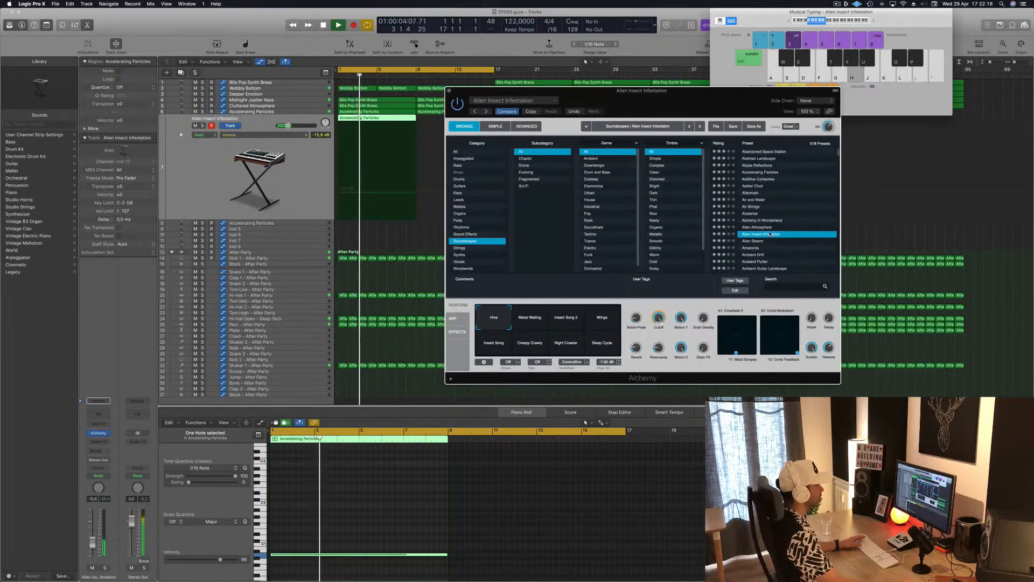
Step: Load the Airplanes preset in Alchemy, lower the track's volume, close Alchemy, and restart playback from bar 1
left_click(751, 213)
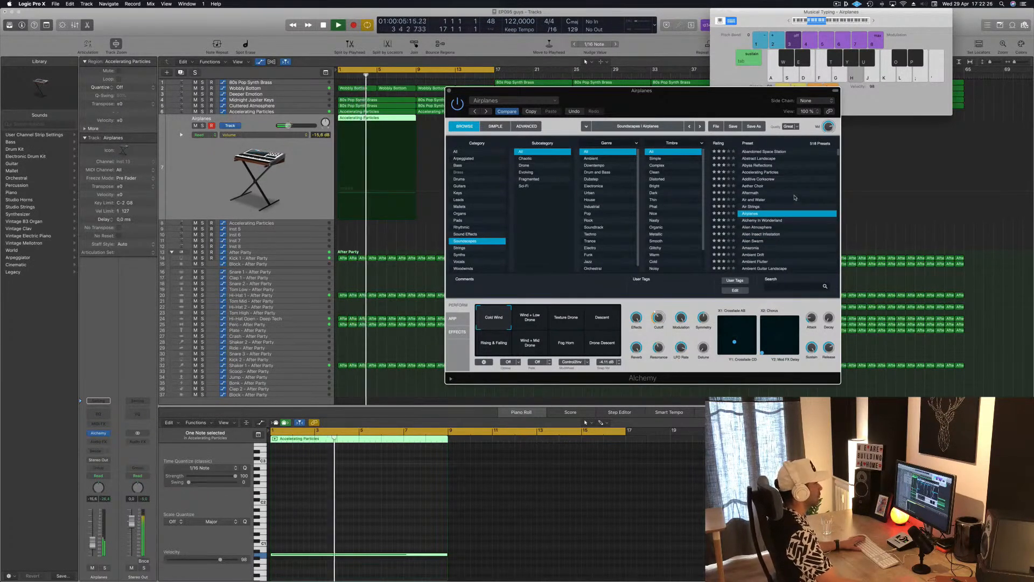
left_click(221, 310)
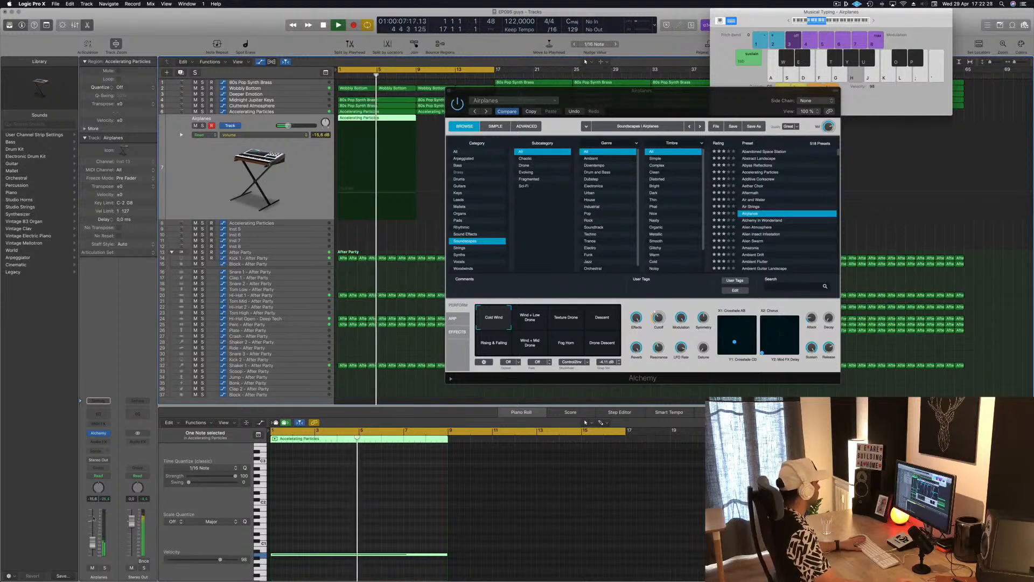
left_click(450, 92)
key("Return")
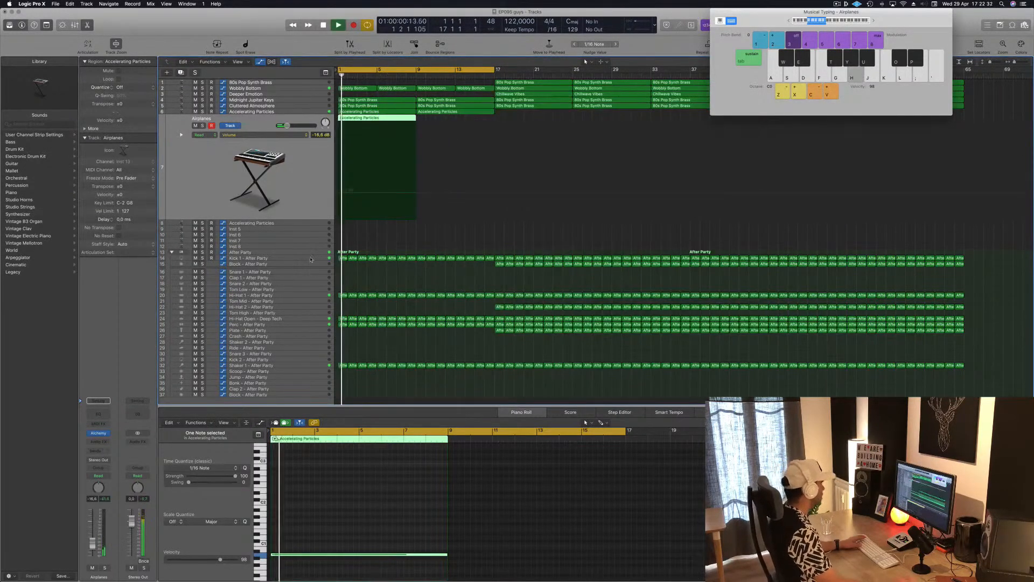
Step: On the Hi-Hat 1 track, lower the send automation at bar 1 and raise its bar 9 point for a rising ramp
left_click(311, 259)
left_click(310, 294)
key("space")
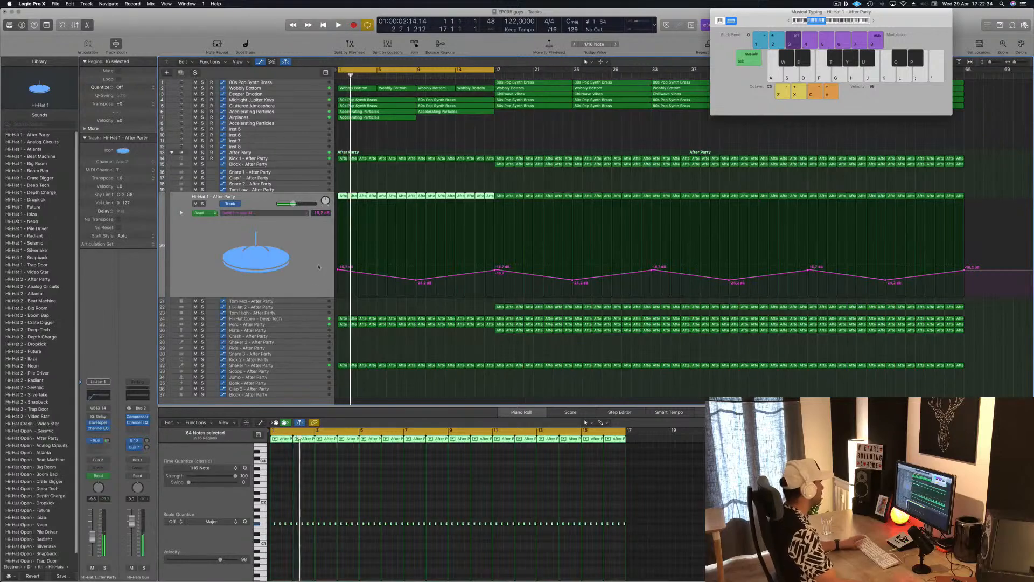
key("space")
left_click(335, 281)
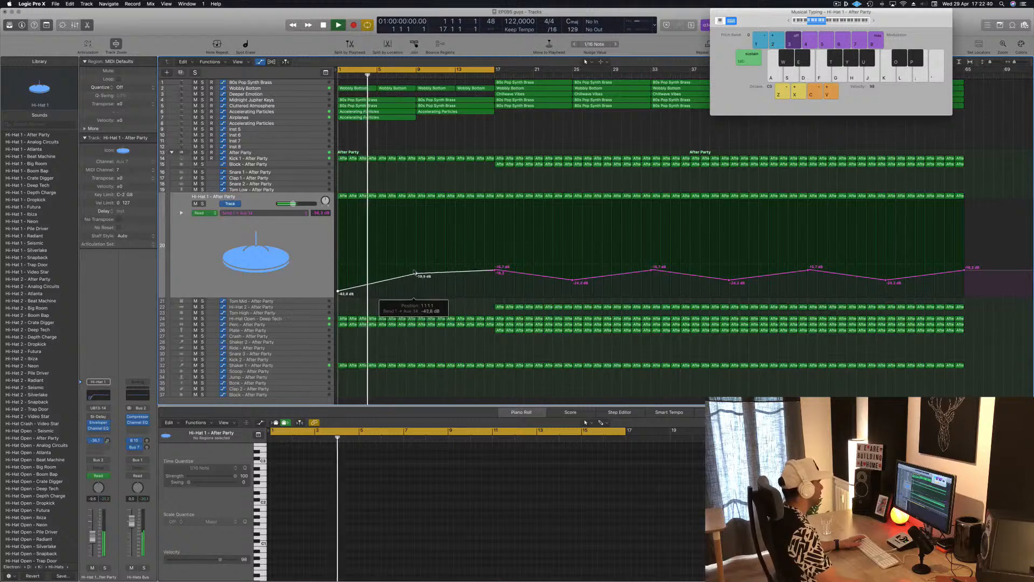
left_click_drag(415, 280, 415, 256)
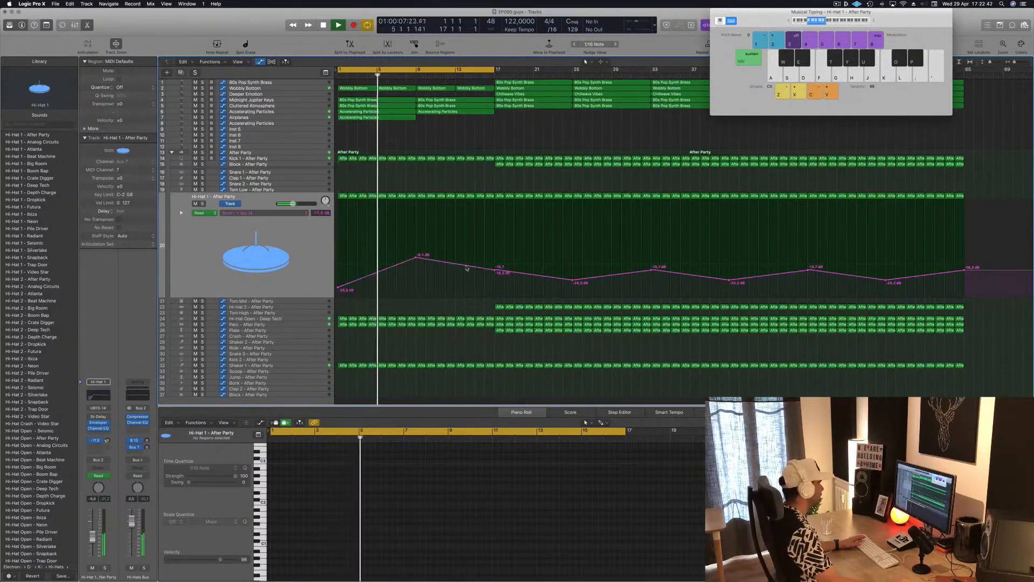
Step: Raise the Hi-Hat 1 send automation peak at bar 9 and move the bar 17 point there to make an abrupt drop
left_click(494, 273)
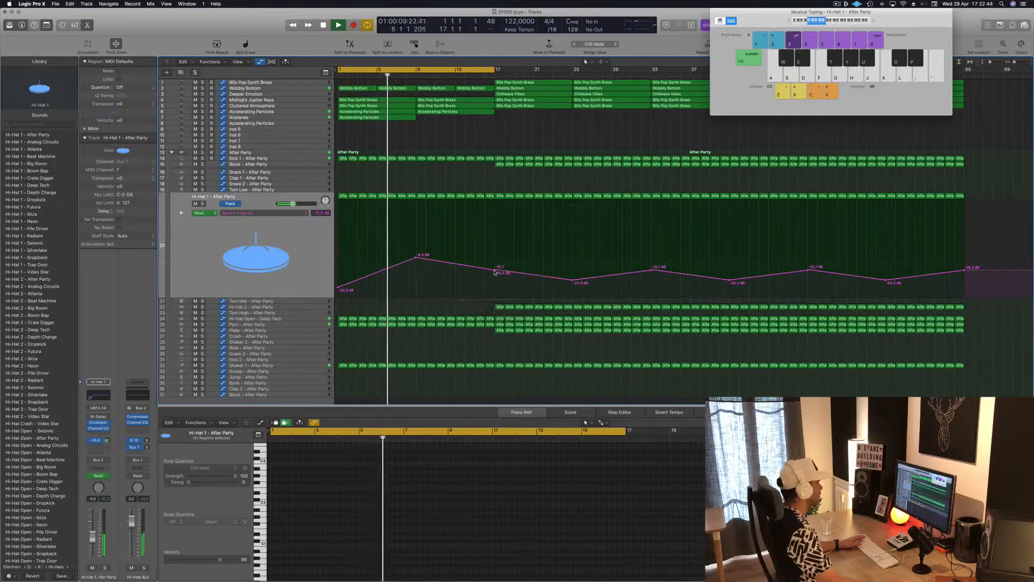
left_click_drag(494, 272, 416, 237)
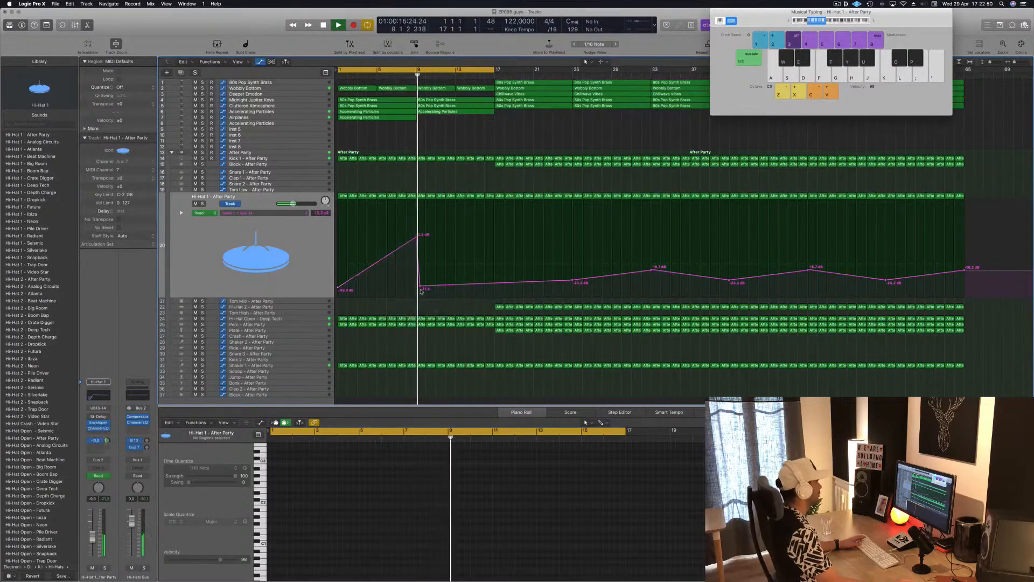
left_click_drag(419, 286, 416, 286)
key("Return")
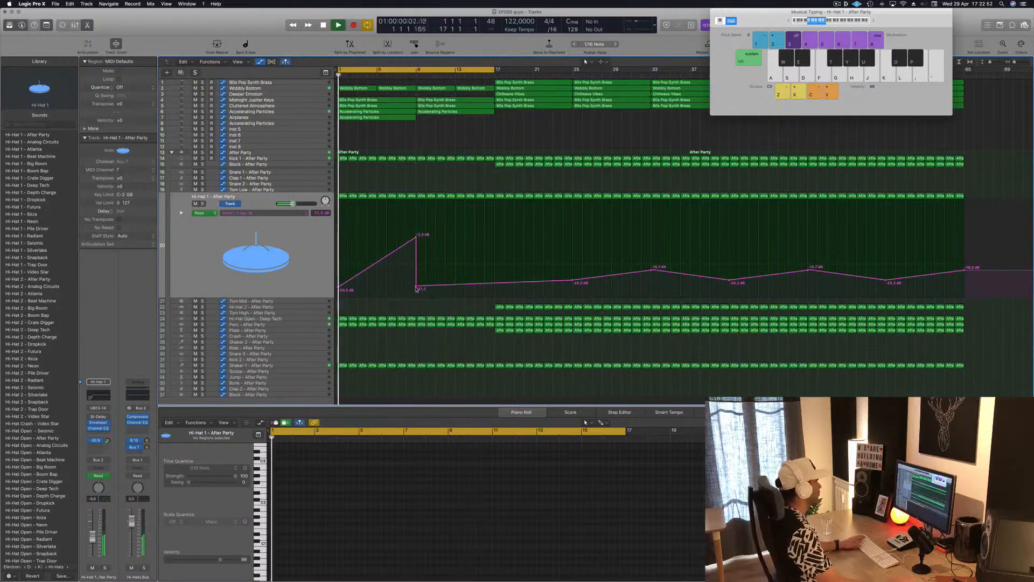
Step: Copy the Airplanes track's region from bar 1 to fill bars 9 to 17
left_click(380, 119)
left_click_drag(382, 119, 459, 122)
scroll(431, 137, "left", 2)
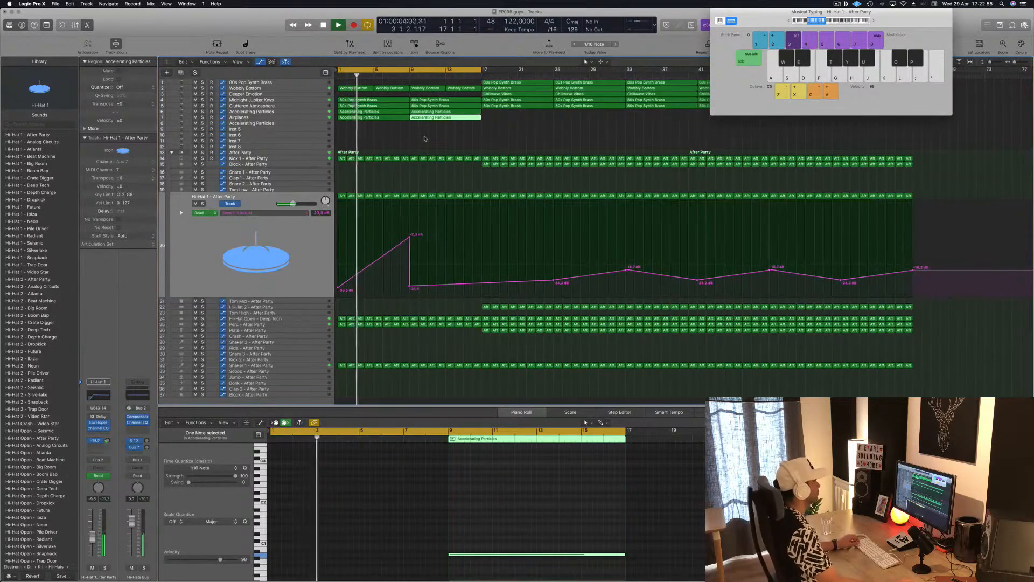
key("super+Left")
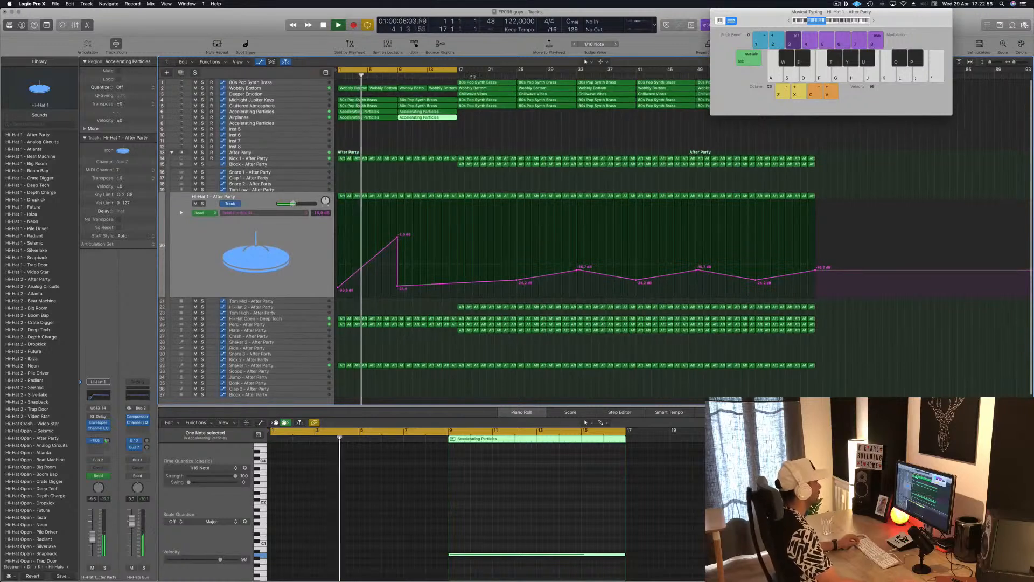
Step: Add Block - After Party regions across bars 9 to 17 and select the Block track
left_click(496, 83)
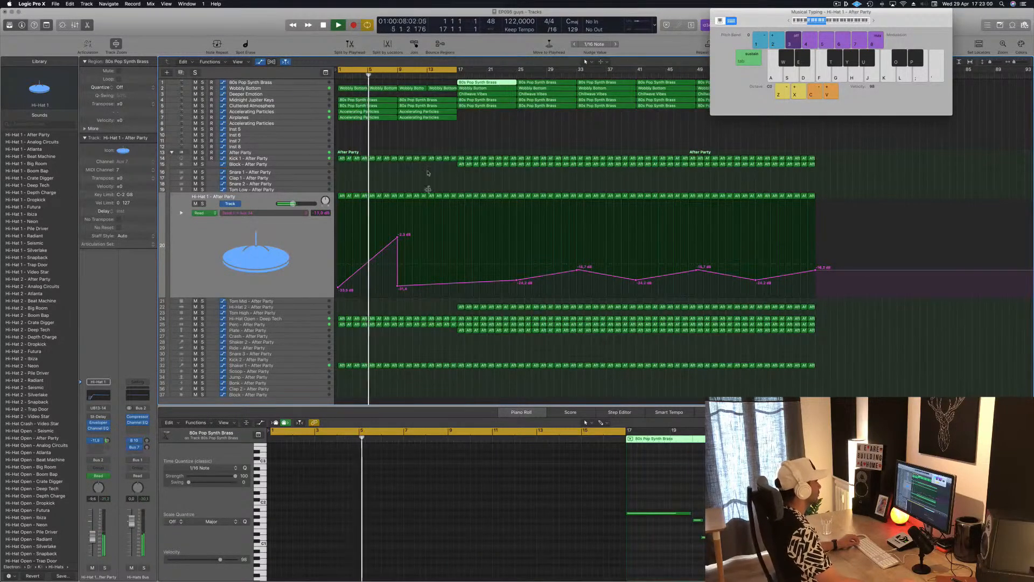
left_click_drag(439, 167, 401, 168)
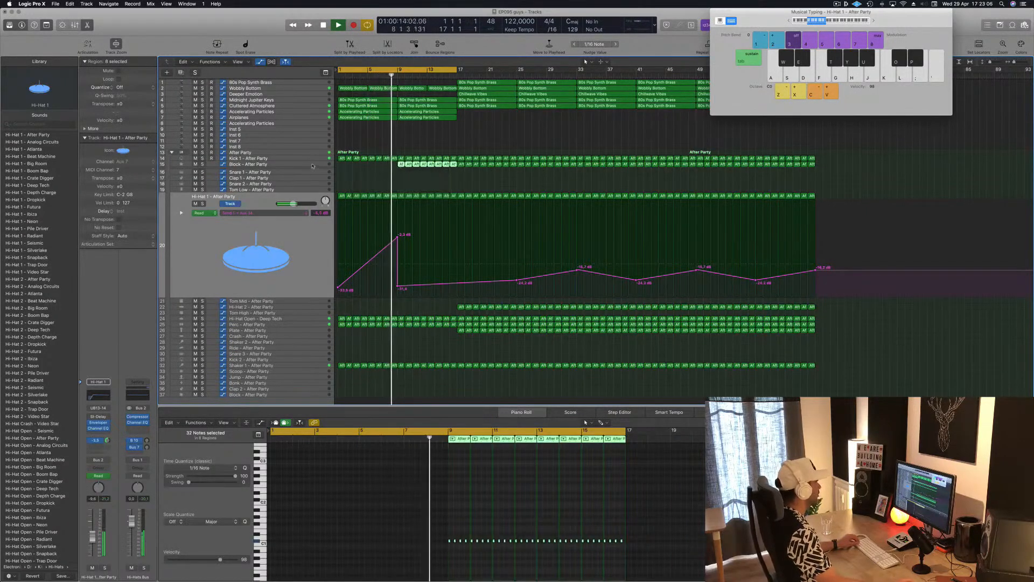
left_click(312, 165)
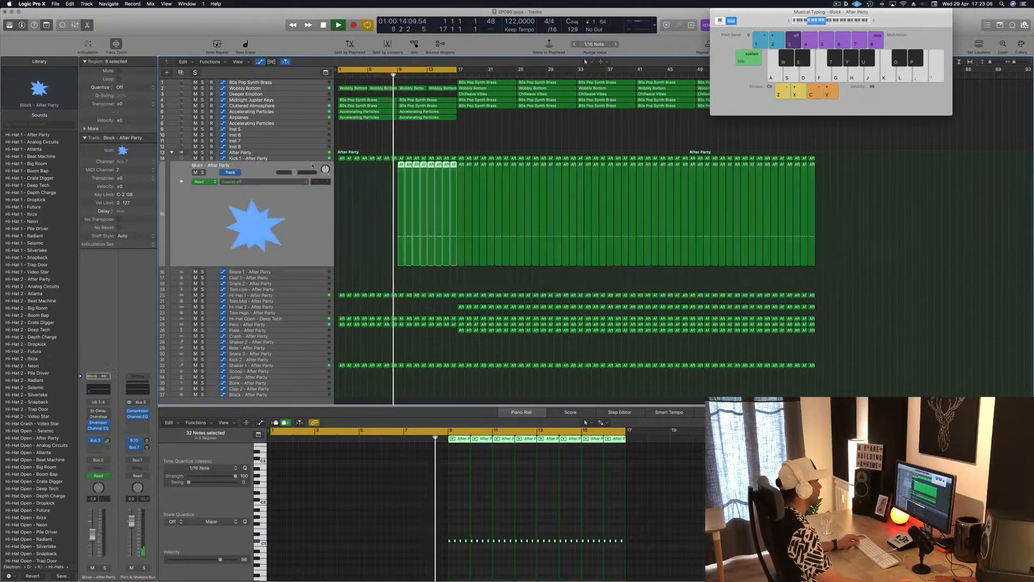
Step: Show the Block track's send automation and shape a rising ramp from bar 9 with an abrupt drop at bar 17
left_click(277, 182)
left_click(288, 213)
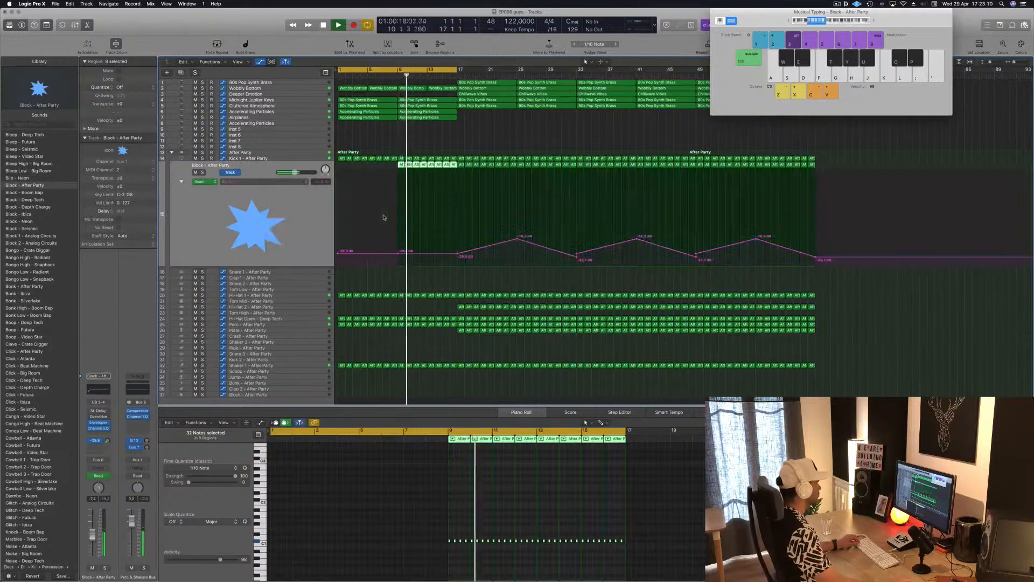
key("shift+space")
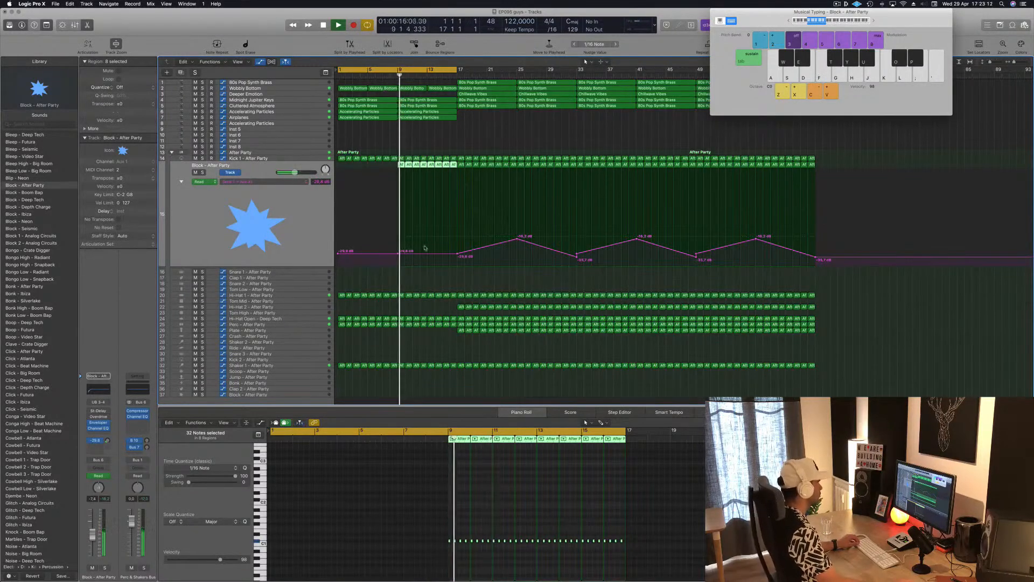
left_click(439, 253)
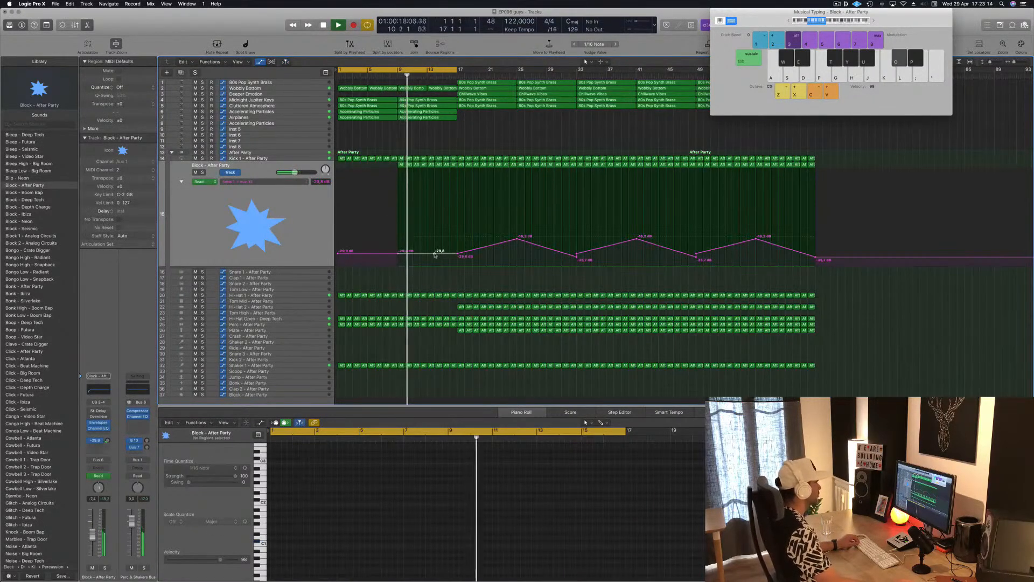
left_click_drag(440, 253, 458, 237)
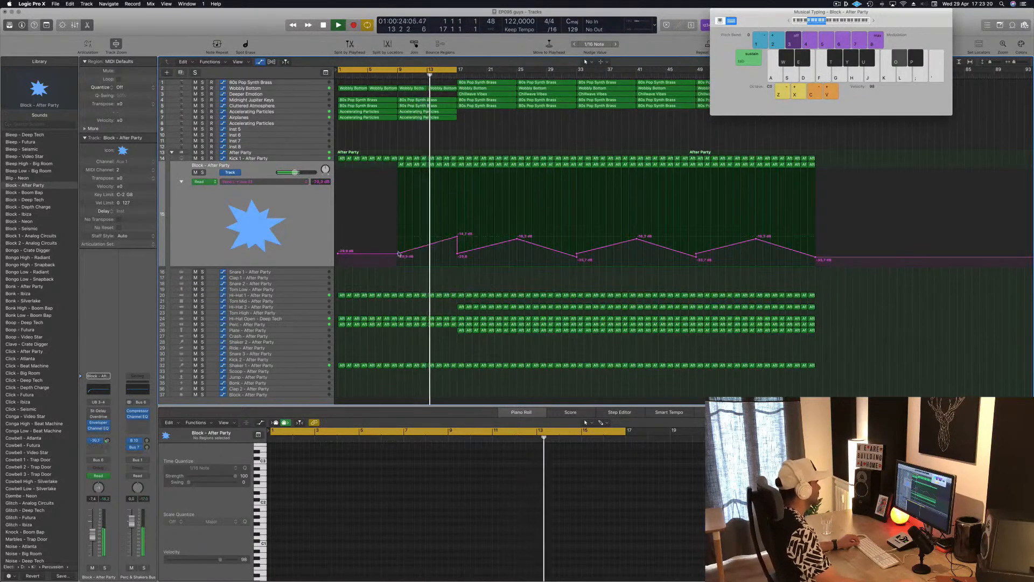
left_click_drag(455, 238, 456, 237)
Step: Replay the arrangement from bar 1 and again from shortly before bar 17 to audition the intro
scroll(464, 156, "left", 1)
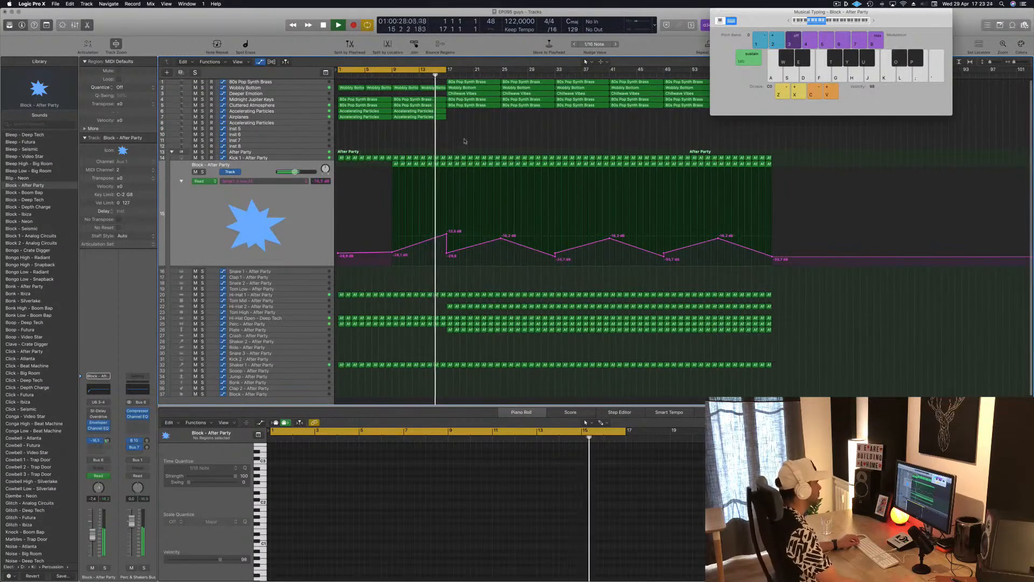
scroll(465, 141, "right", 3)
scroll(472, 142, "left", 3)
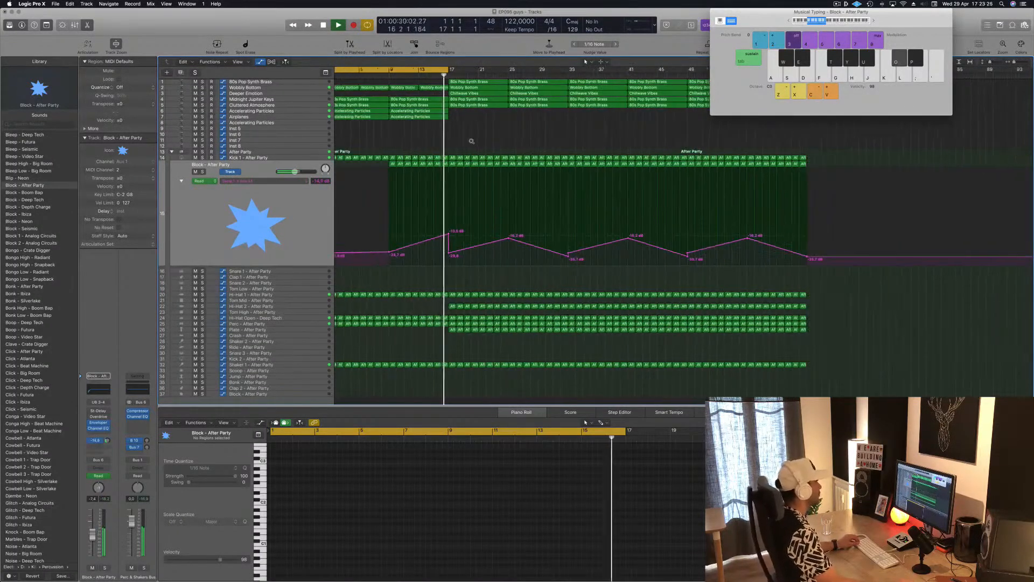
scroll(483, 138, "left", 1)
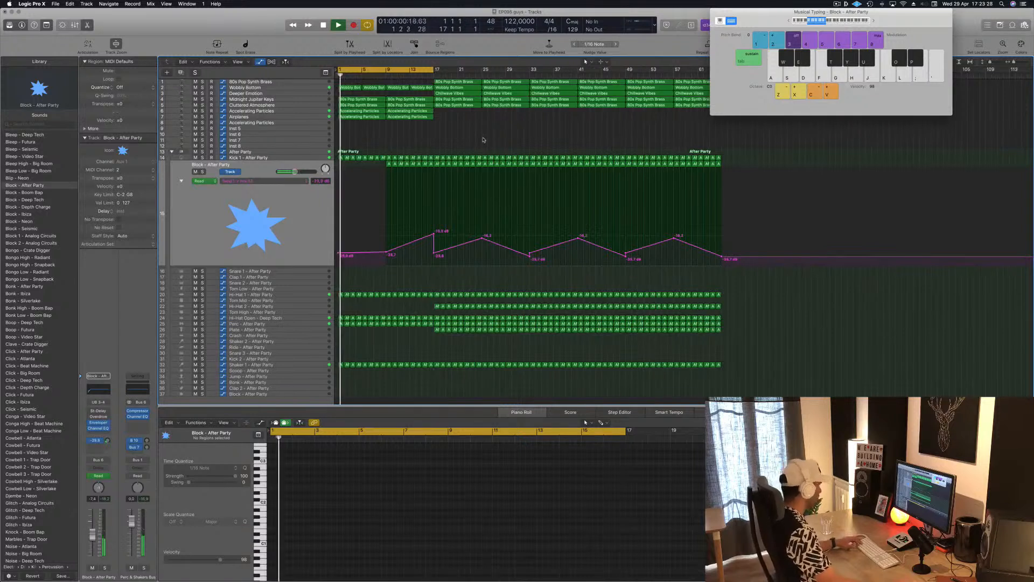
key("space")
key("space")
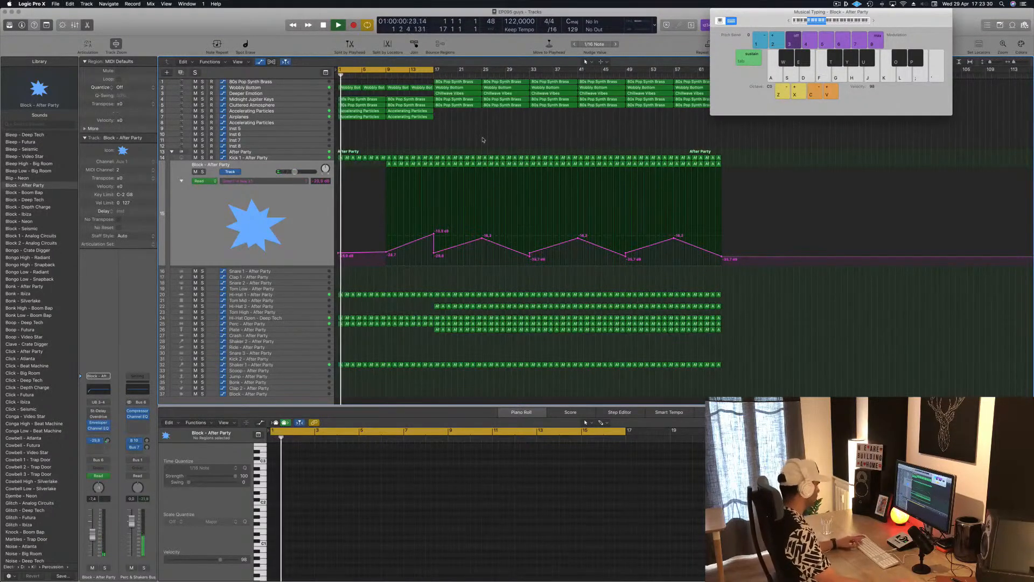
left_click(422, 74)
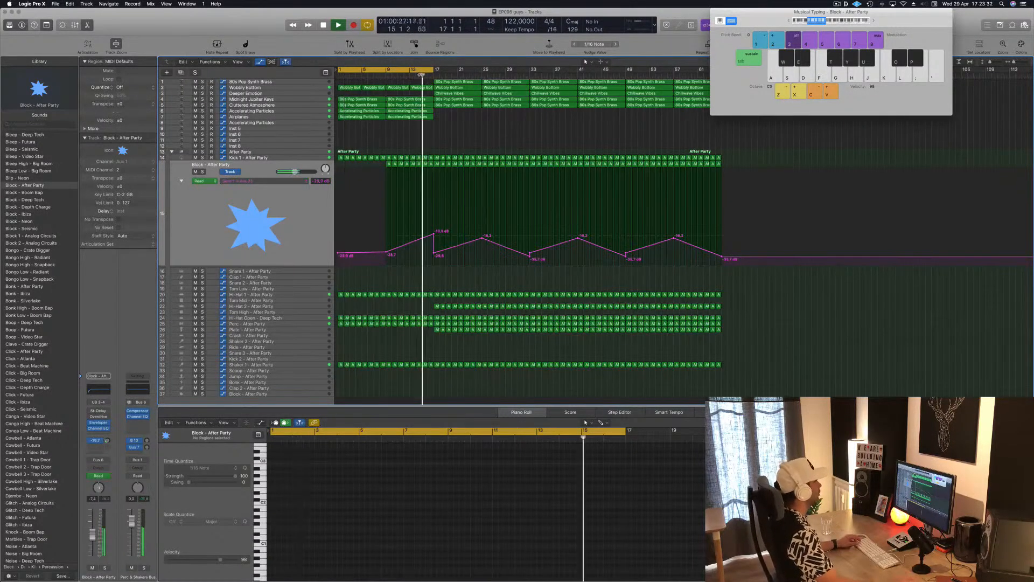
Step: Set the cycle range to bars 9 to 28 and continue playback from bar 9
left_click_drag(436, 70, 499, 75)
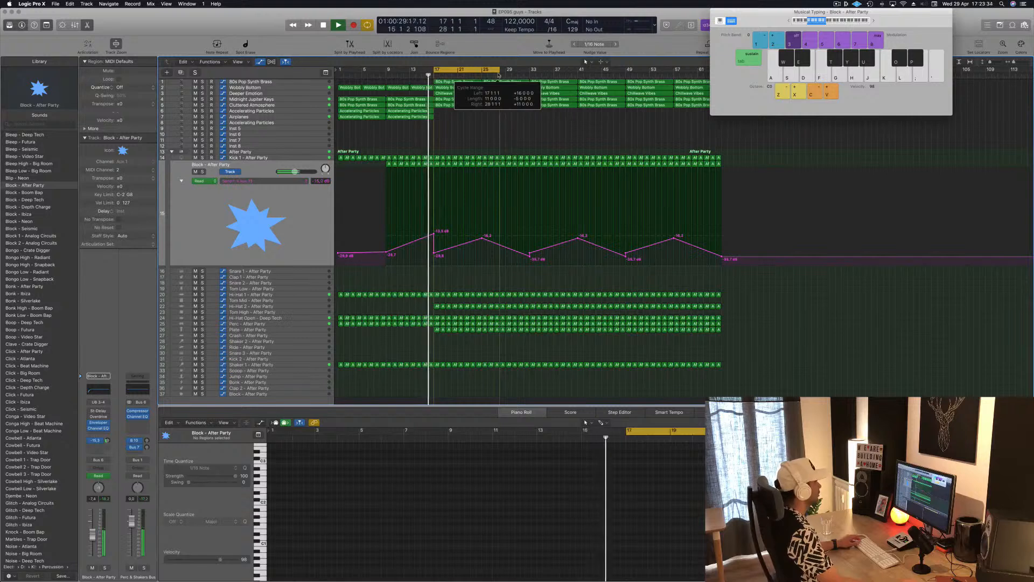
left_click(435, 74)
left_click_drag(435, 70, 387, 71)
left_click(387, 74)
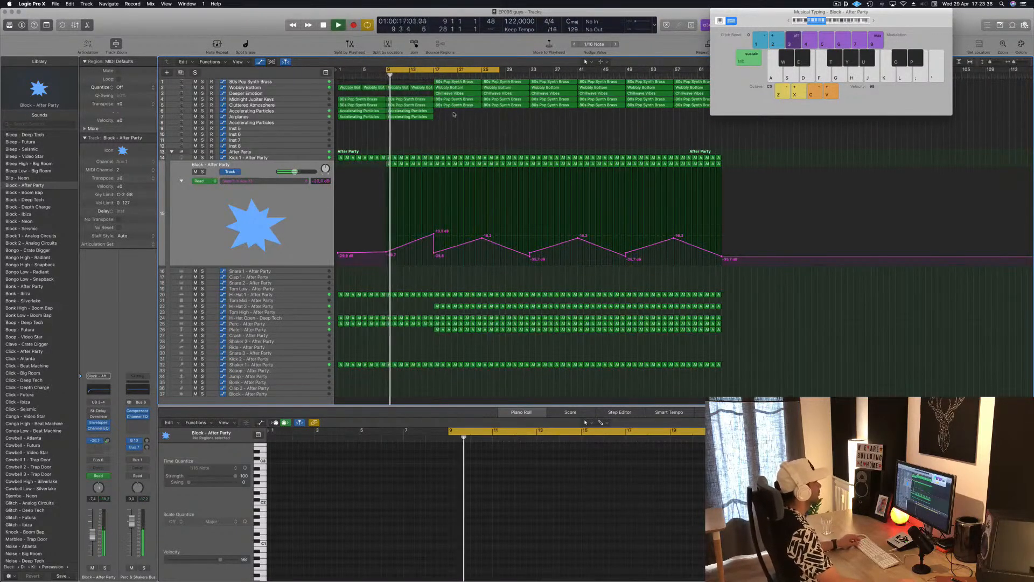
Step: Copy the Accelerating Particles regions on both tracks that carry them to bars 17 to 25
left_click_drag(414, 121, 465, 114)
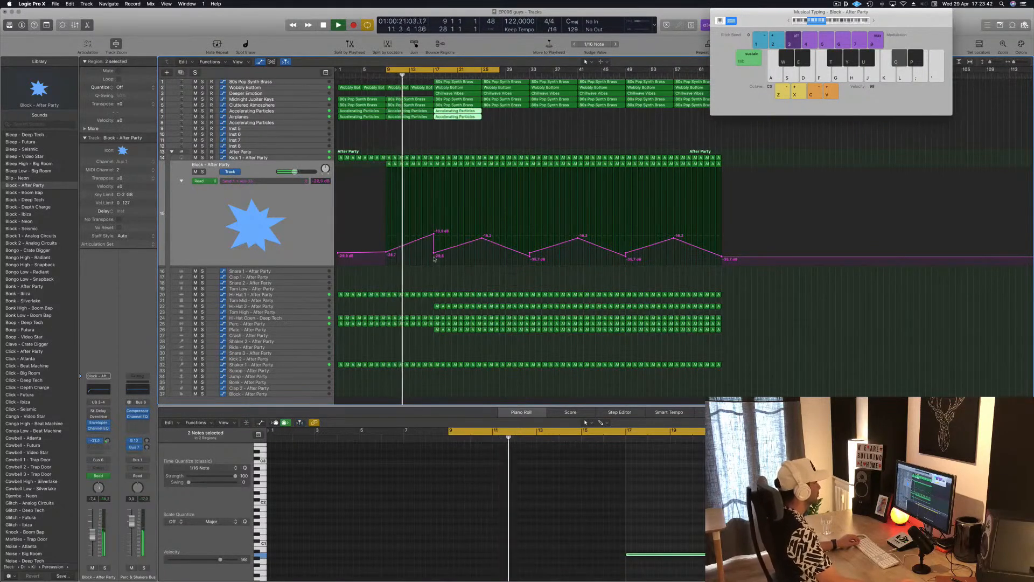
left_click(419, 282)
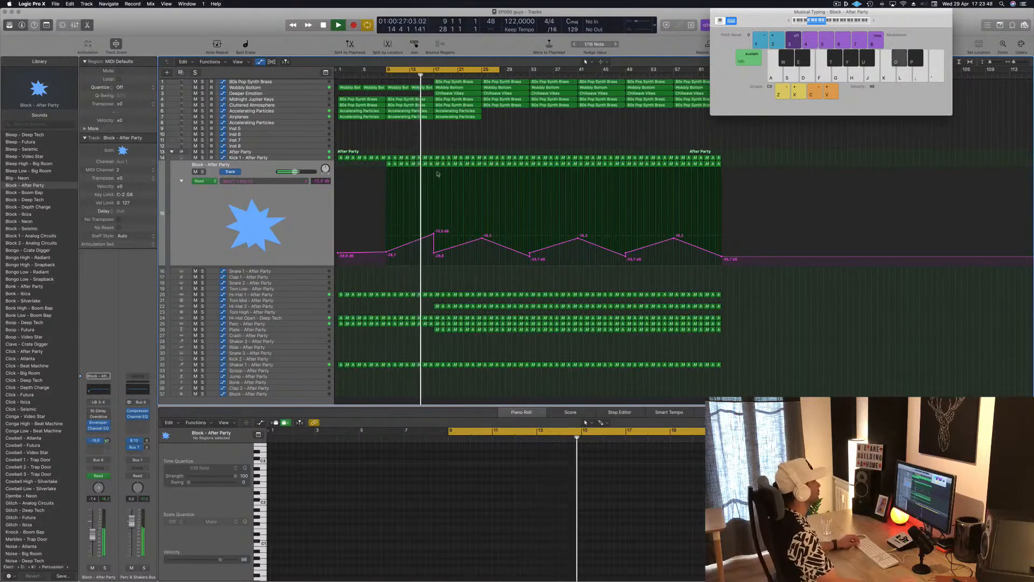
scroll(448, 139, "down", 1)
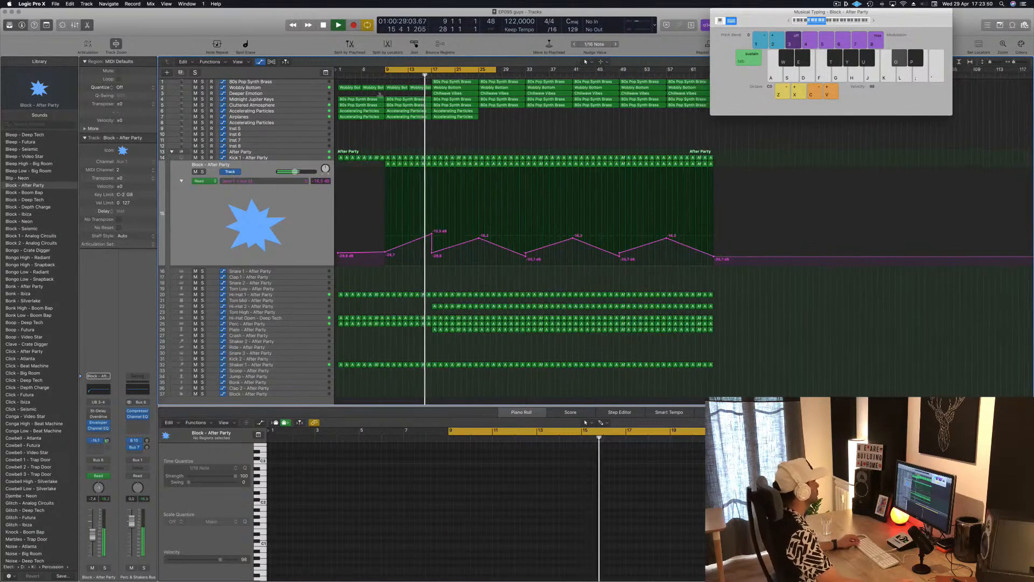
Step: Delete the Deeper Emotion track's Chillwave Vibes region at bars 17 to 25
left_click(313, 96)
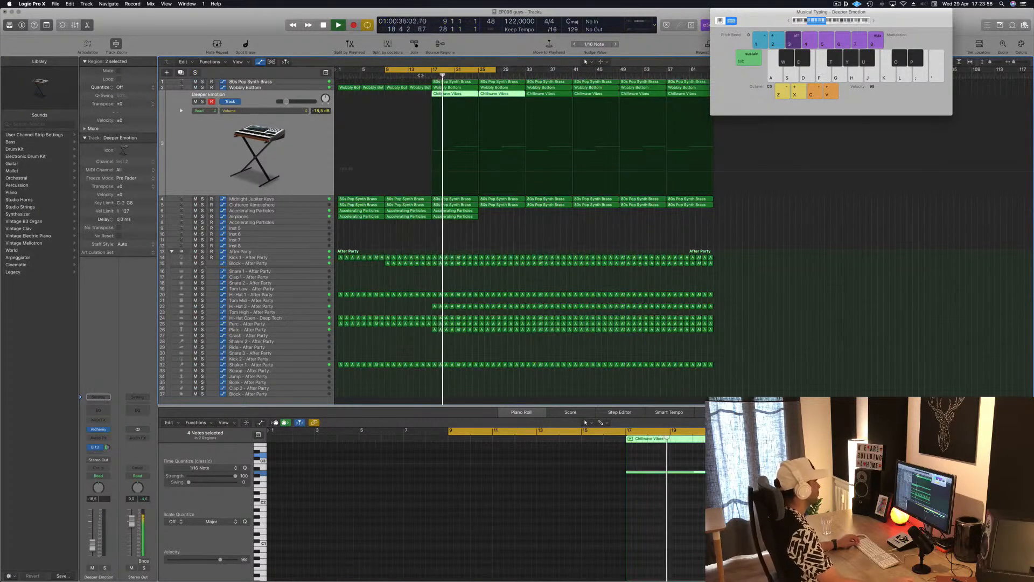
left_click(443, 96)
left_click(463, 95)
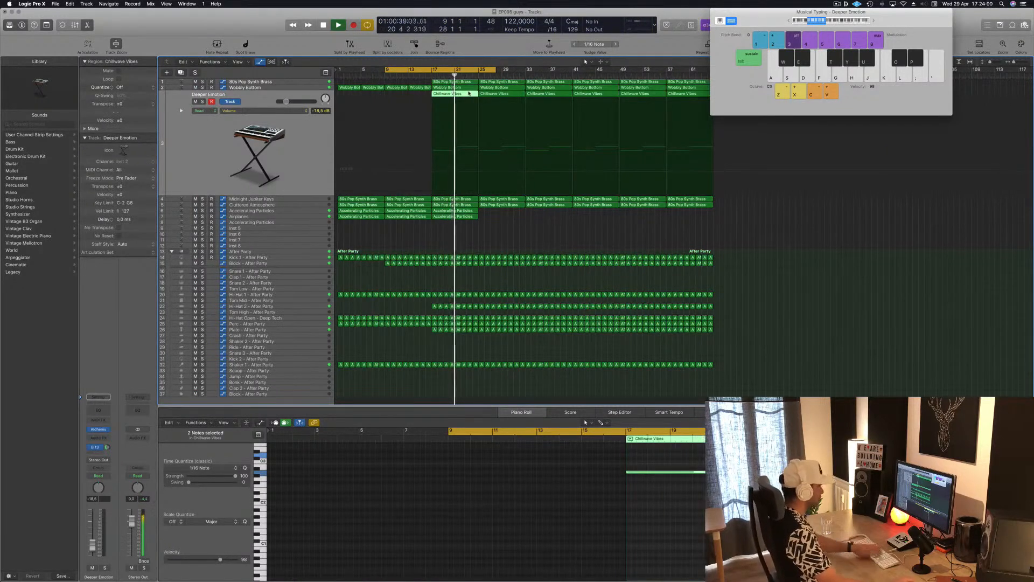
key("Delete")
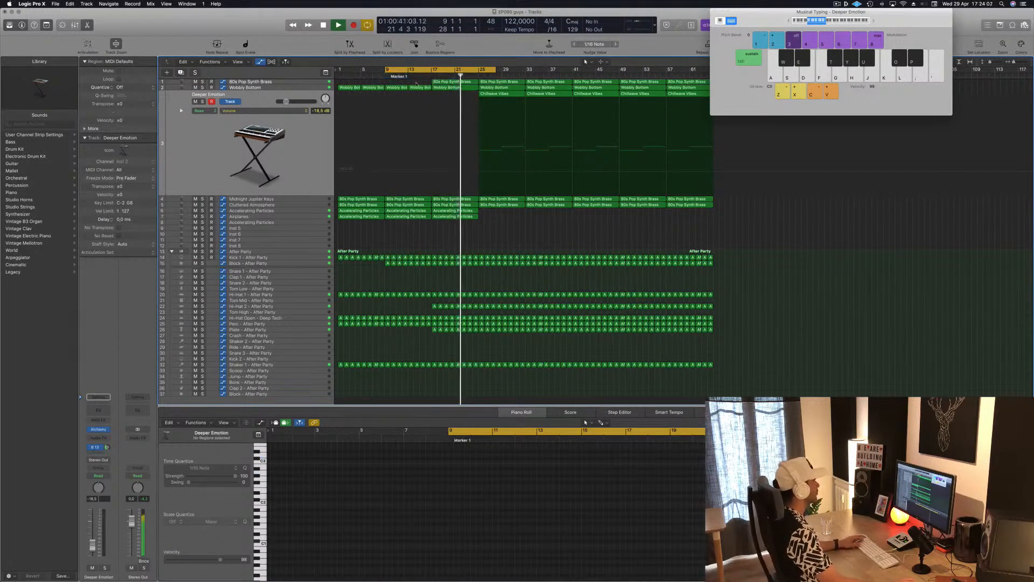
Step: Inspect the 80s Pop Synth Brass track's Alchemy instrument while playing from bar 17, and close its window
left_click(315, 82)
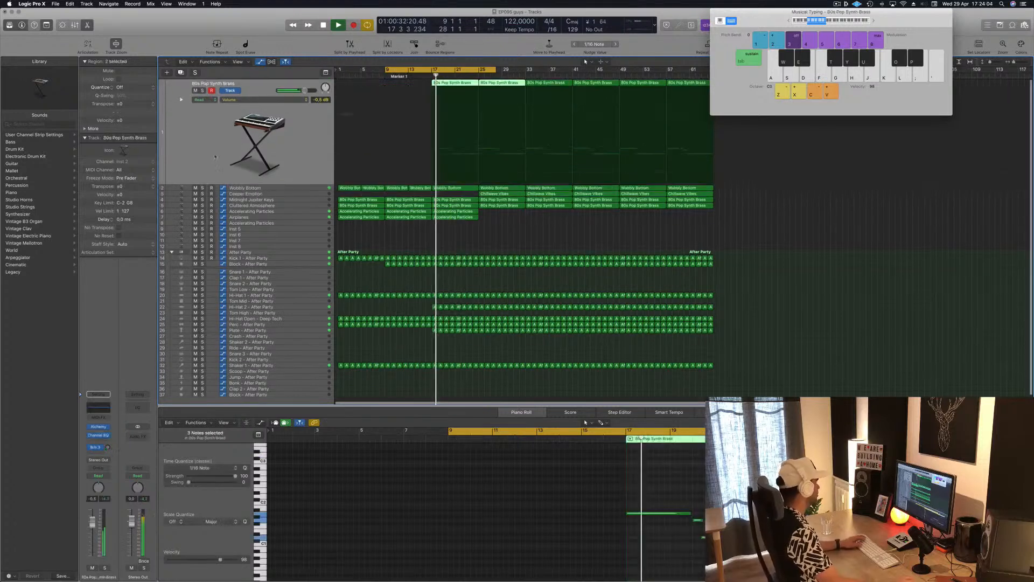
left_click(99, 427)
left_click_drag(492, 199, 639, 215)
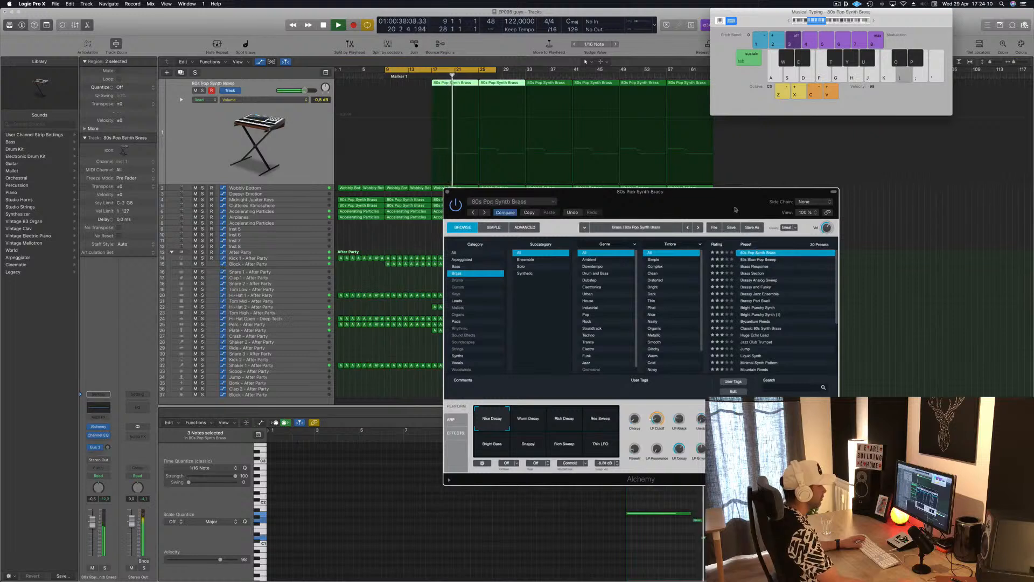
left_click_drag(726, 203, 763, 208)
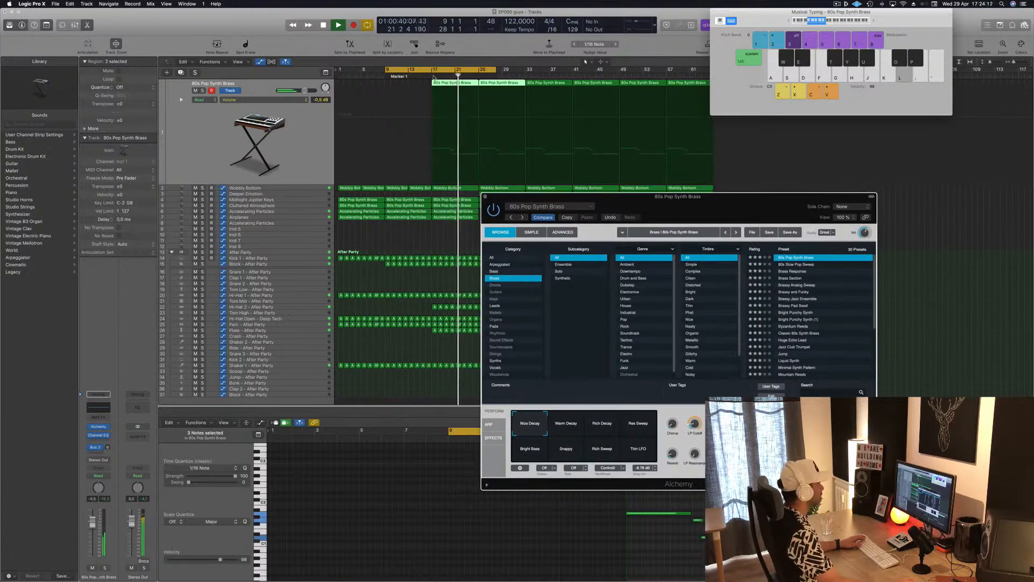
left_click(433, 76)
left_click_drag(735, 203, 671, 222)
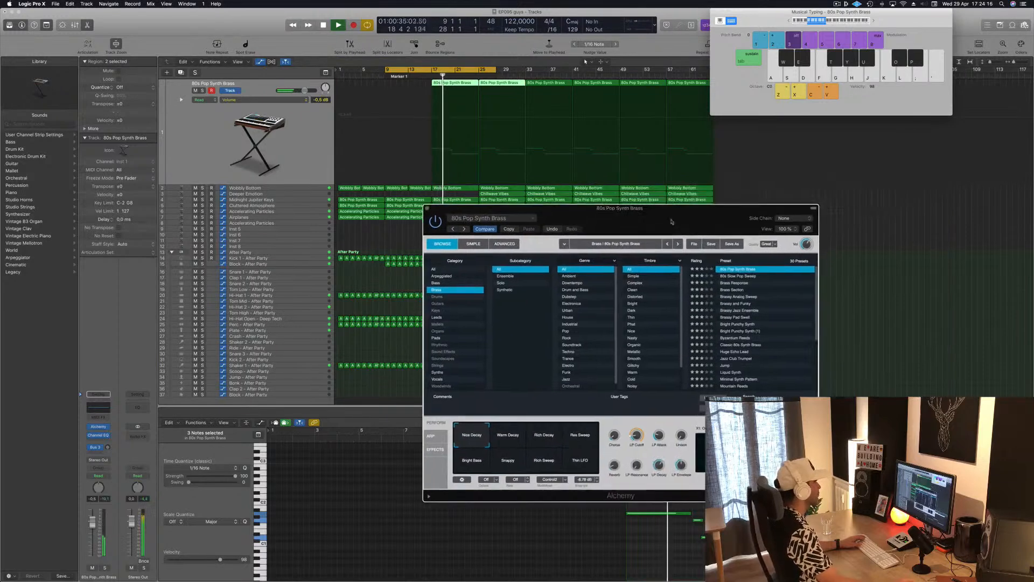
key("super+w")
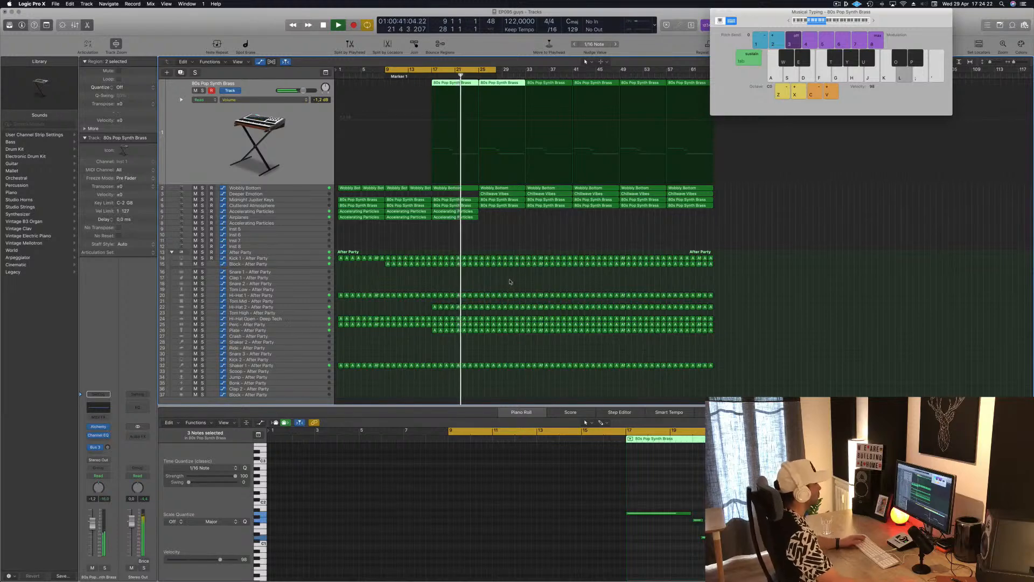
left_click(514, 228)
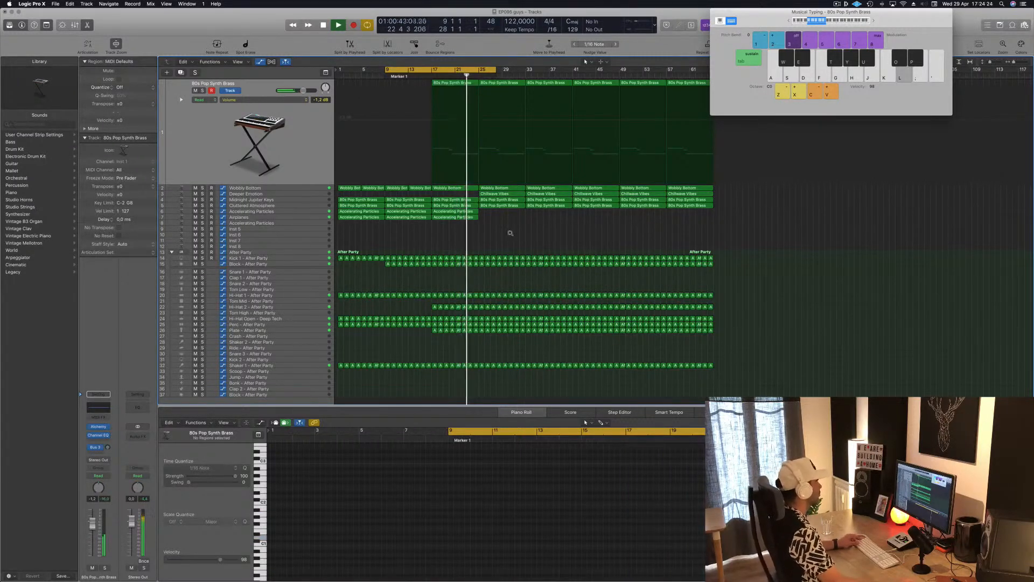
Step: Inspect the Deeper Emotion track's Alchemy instrument during playback and close its window
left_click(310, 193)
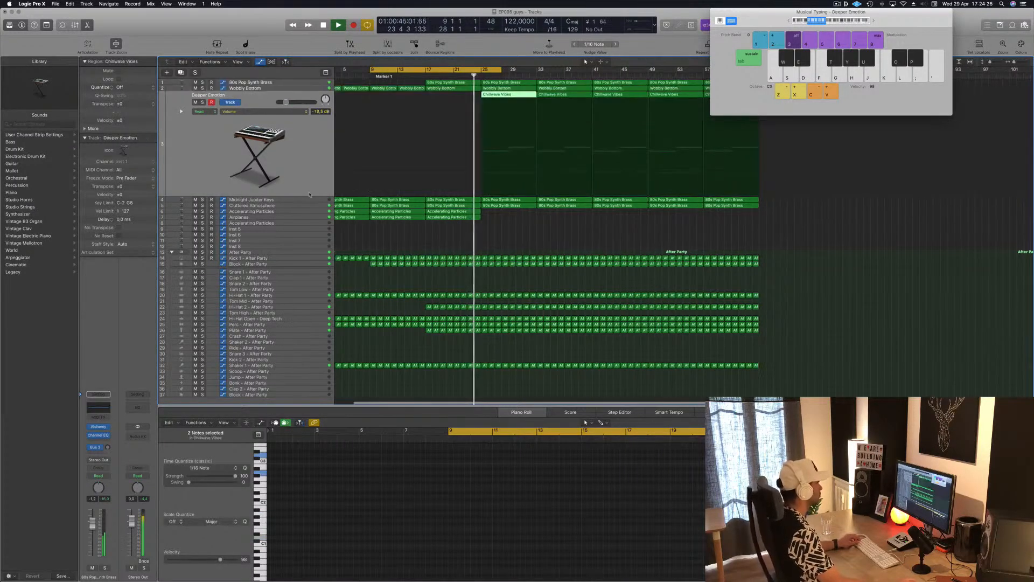
key("super+Left")
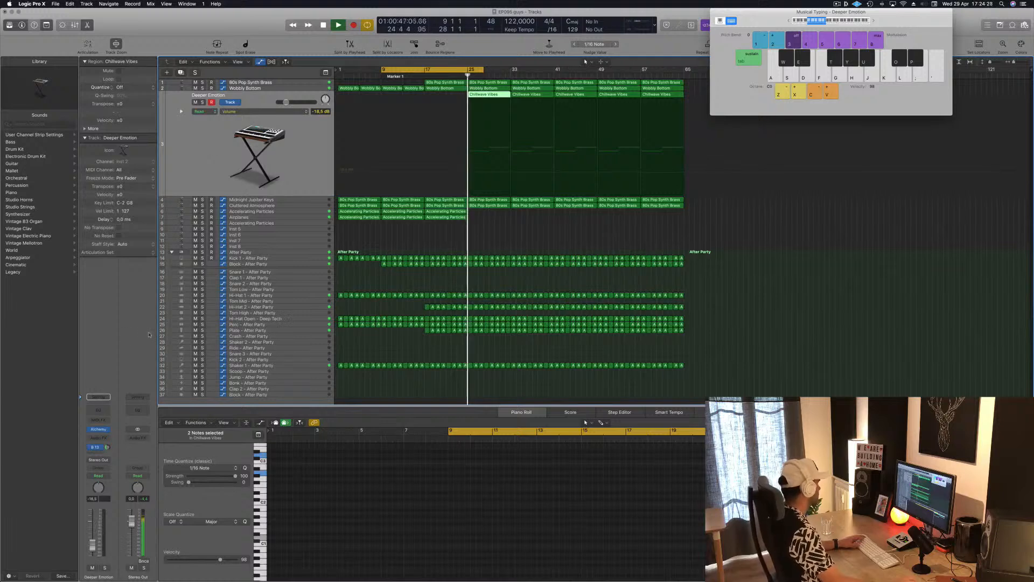
left_click(99, 430)
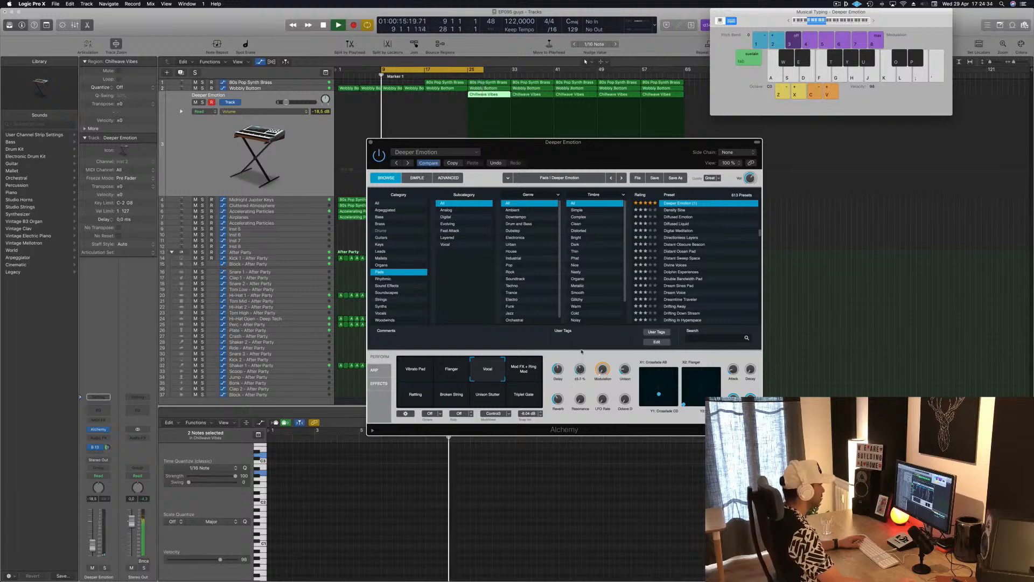
left_click(371, 142)
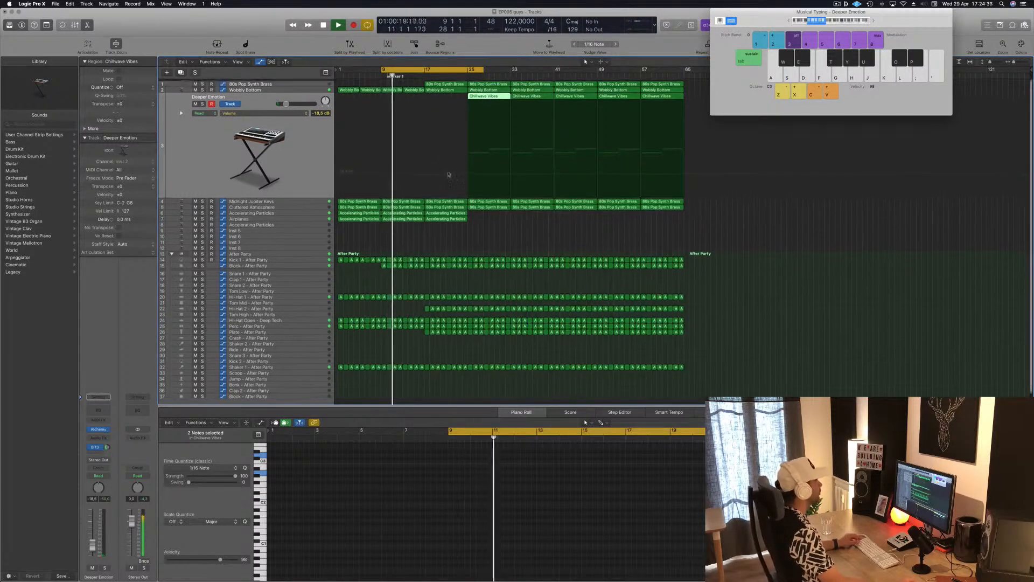
Step: Copy the two Accelerating Particles regions to bars 25 to 33, extend the cycle range to bar 33, and play from about bar 25
scroll(449, 175, "down", 1)
left_click_drag(475, 222, 497, 217)
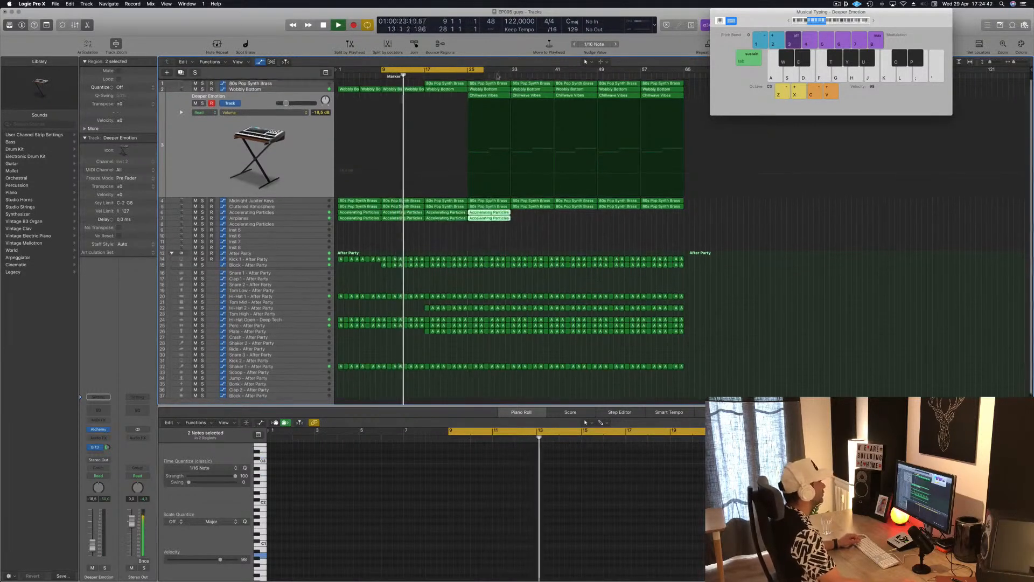
scroll(499, 76, "down", 1)
left_click(461, 76)
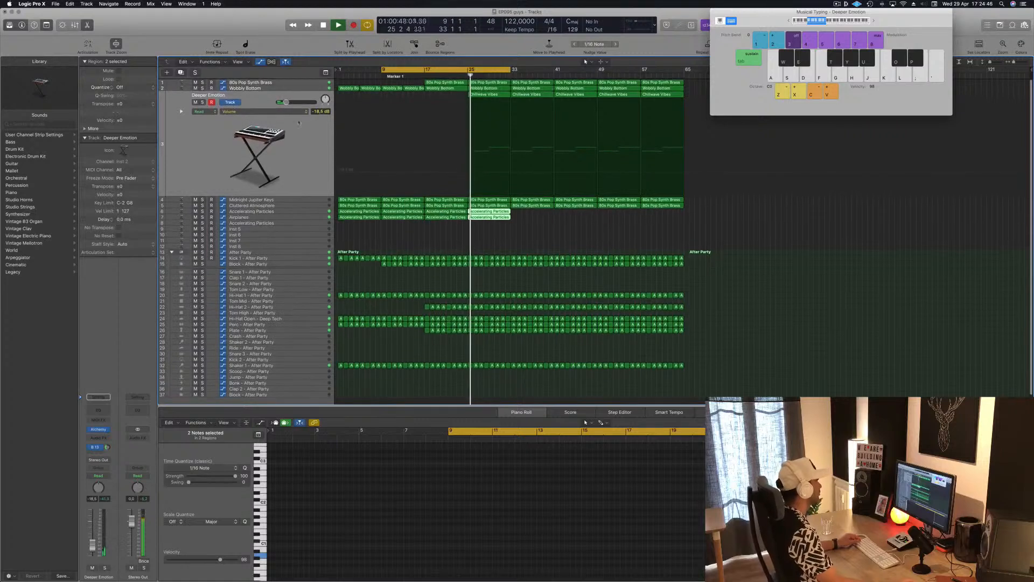
Step: Raise the Deeper Emotion track's volume to about -5.4 dB and solo it briefly to check the level
mouse_move(92, 545)
left_mouse_down()
mouse_move(95, 517)
mouse_move(93, 530)
left_mouse_up()
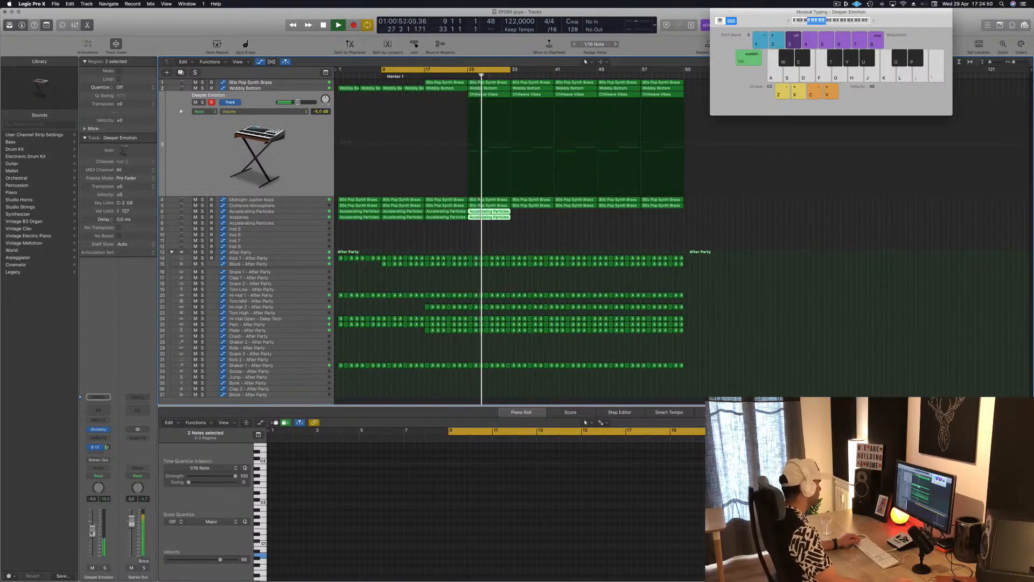
left_click(104, 567)
left_click(104, 567)
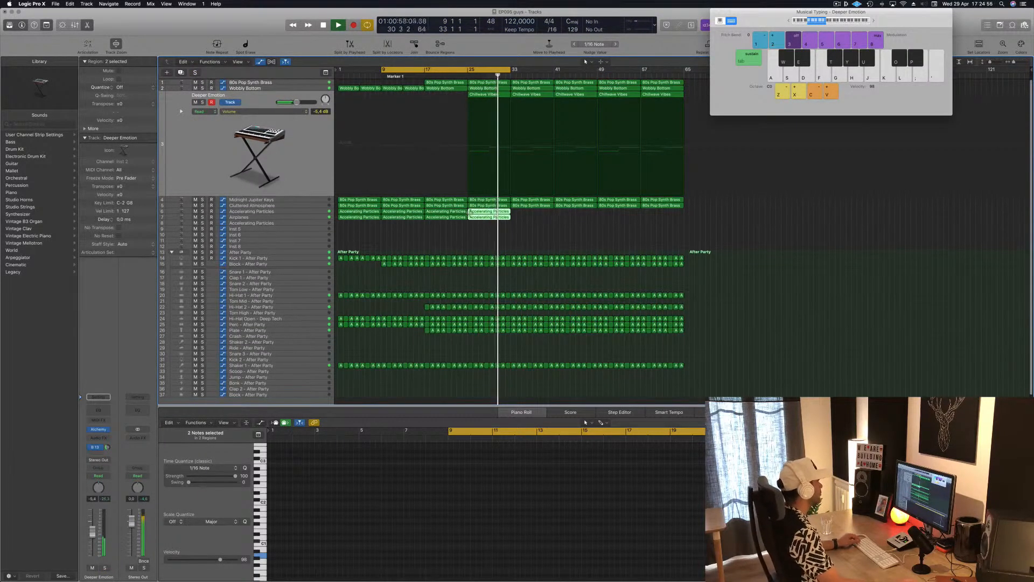
Step: Select Midnight Jupiter Keys, replay the lead-in to bar 25, and solo Deeper Emotion briefly to hear its entry
left_click(308, 202)
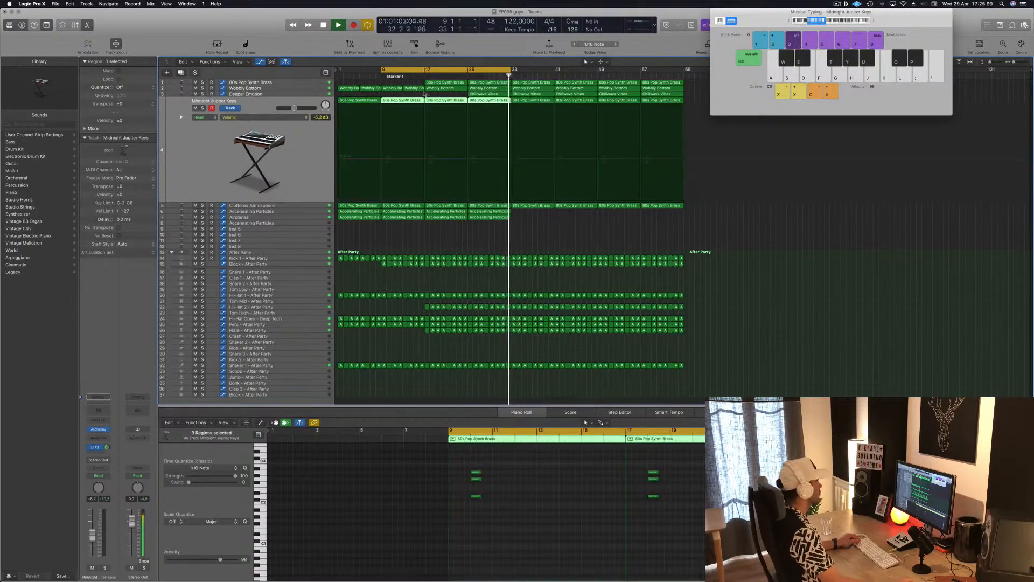
left_click(429, 76)
left_click(457, 76)
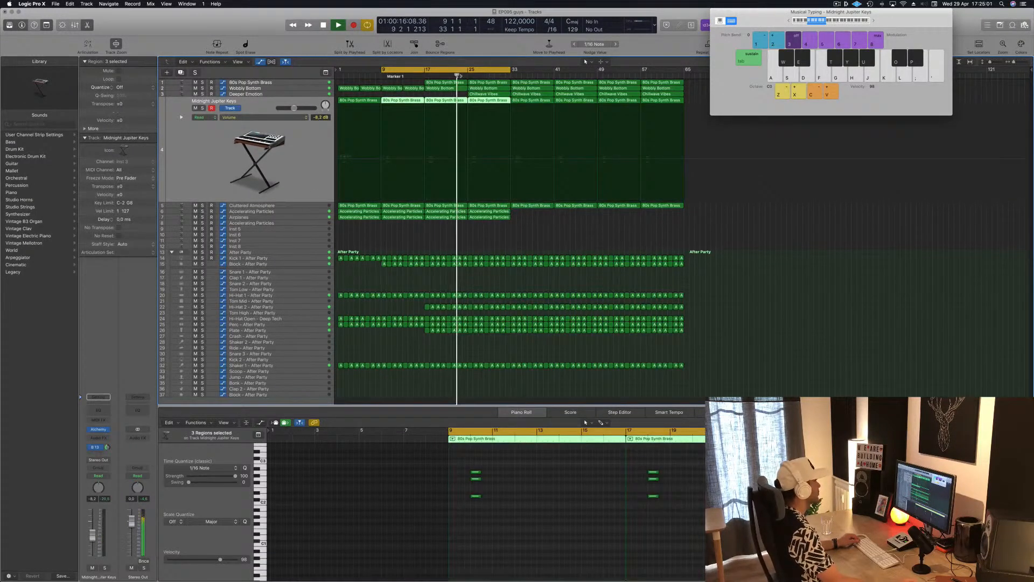
left_click(292, 95)
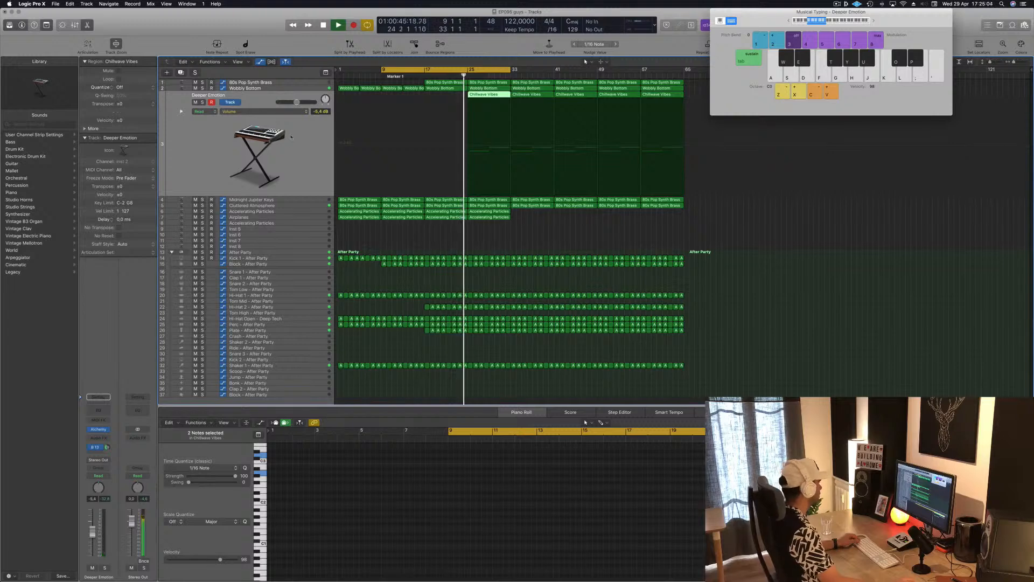
left_click(203, 102)
left_click(202, 102)
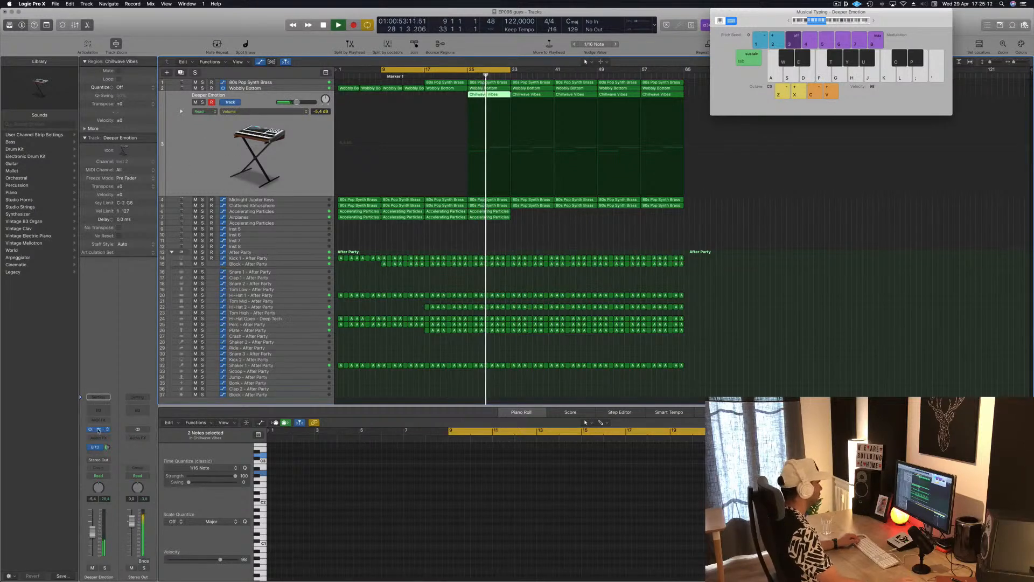
Step: Set the Deeper Emotion track's volume to -13.0 dB while replaying its entry with its Alchemy instrument open, and close the instrument window
left_click(98, 430)
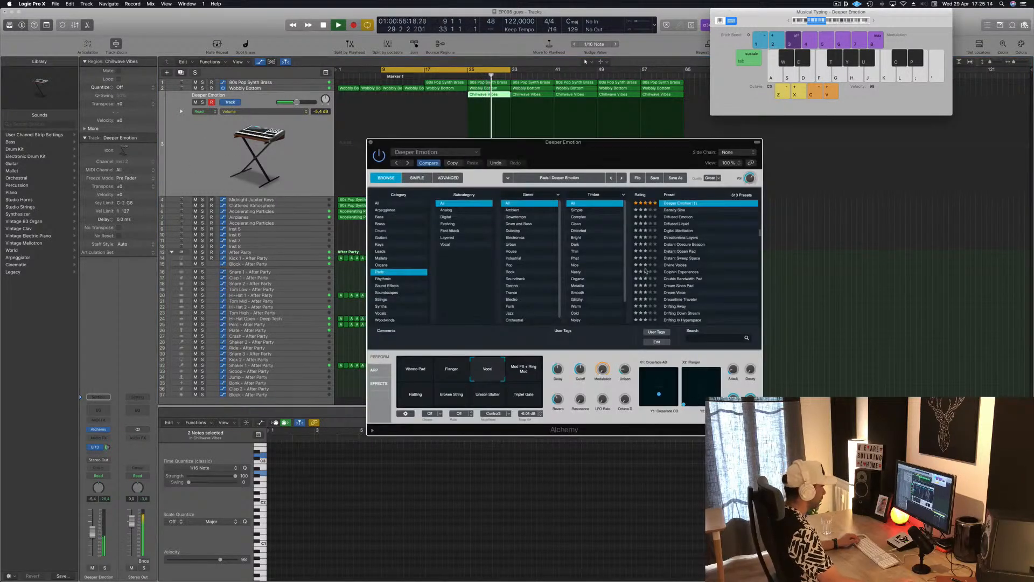
left_click_drag(648, 160, 798, 182)
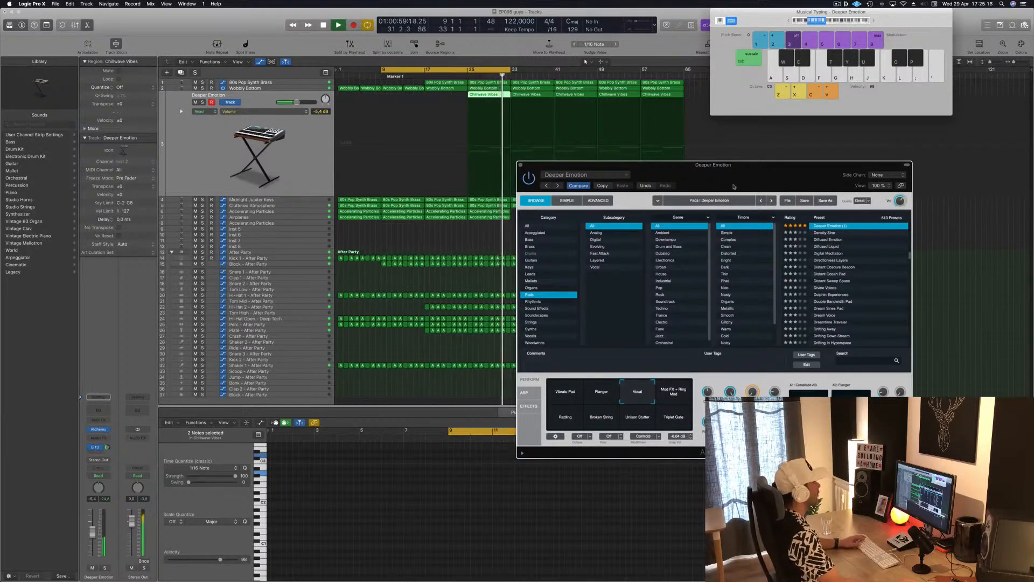
left_click_drag(733, 186, 786, 183)
left_click(464, 75)
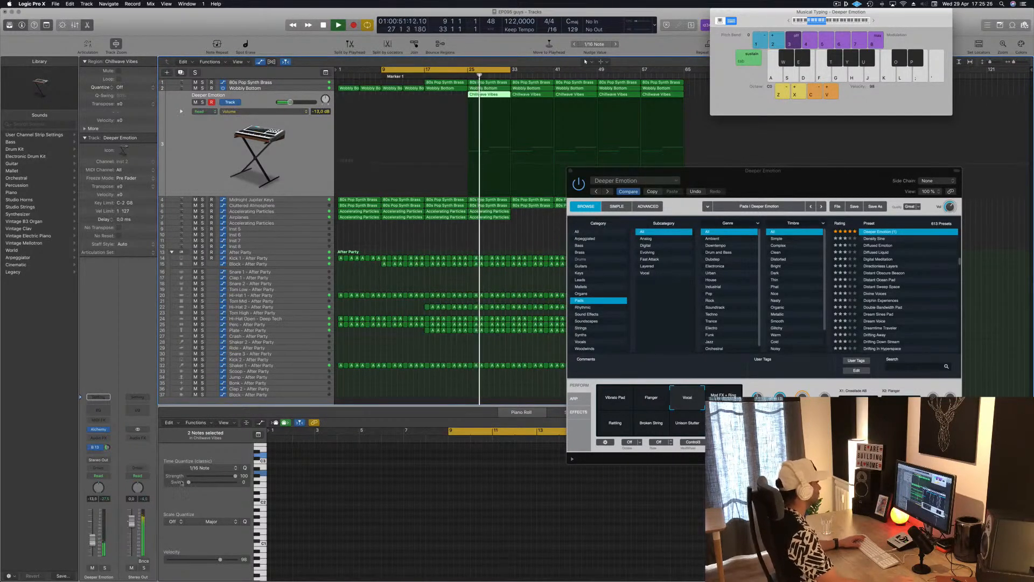
left_click(572, 171)
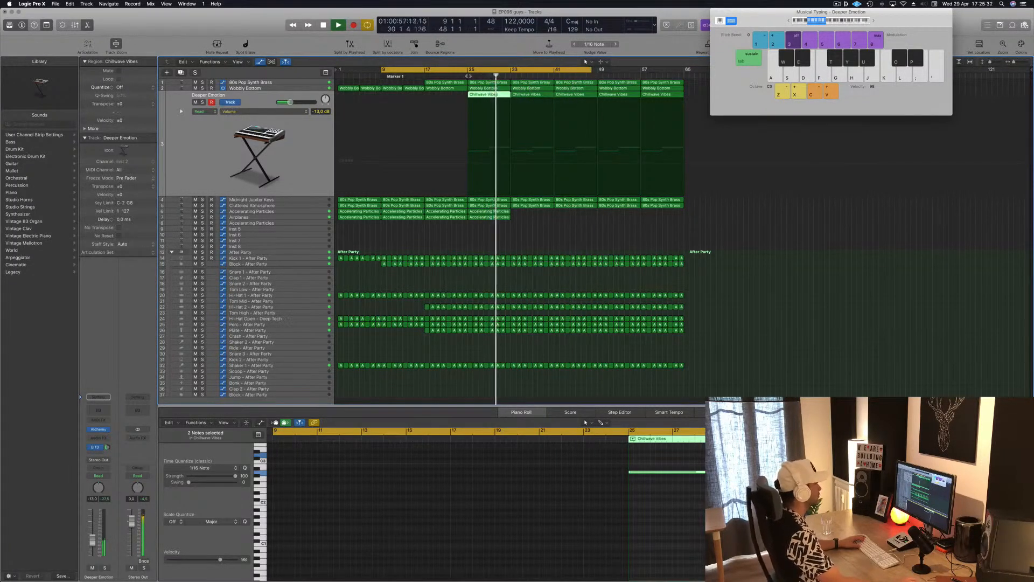
Step: Extend the cycle range to about bar 48 and play from just before bar 25, moving the Musical Typing window clear and deselecting the region
key("space")
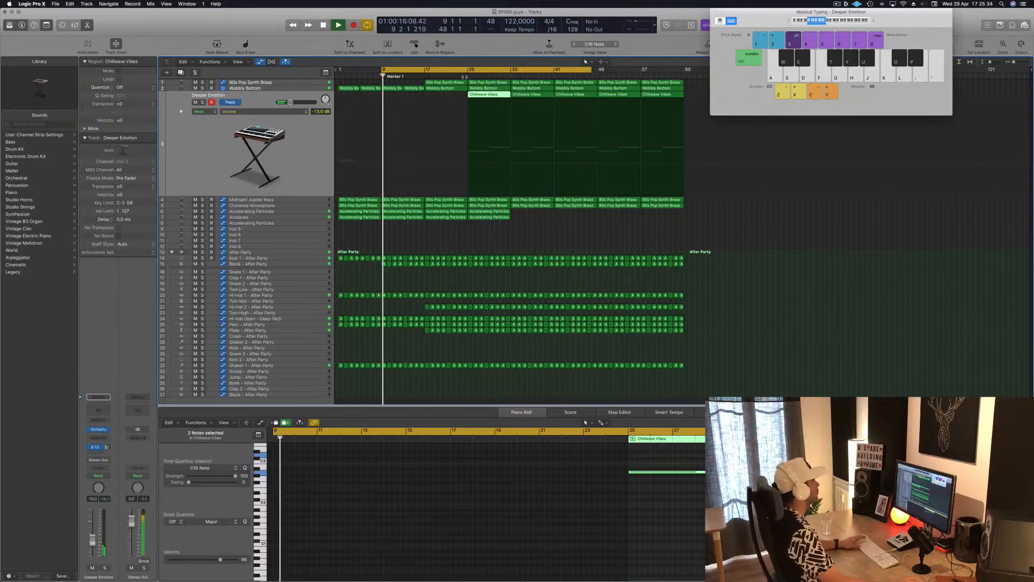
left_click(465, 77)
left_click_drag(742, 27, 750, 124)
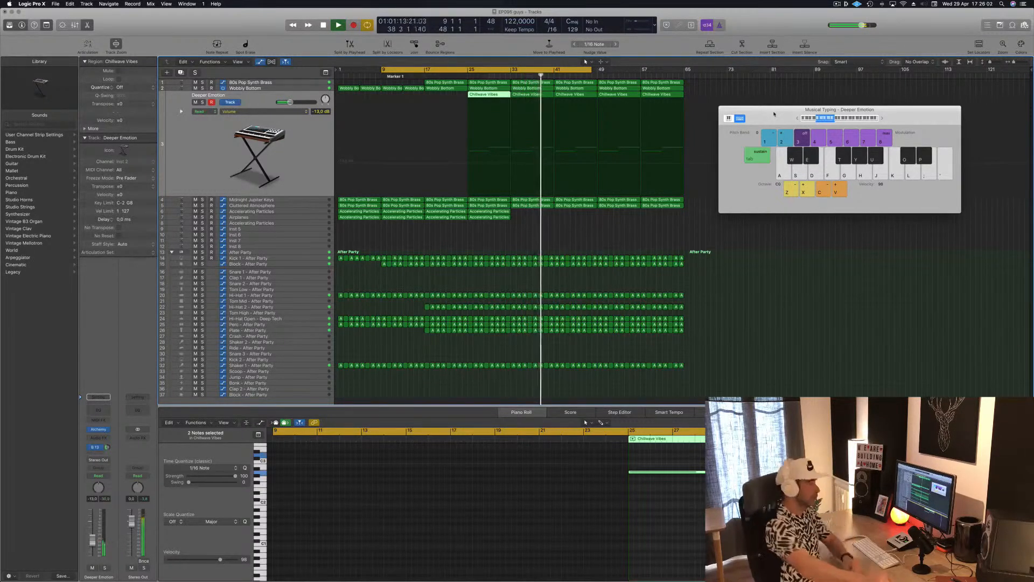
left_click(506, 243)
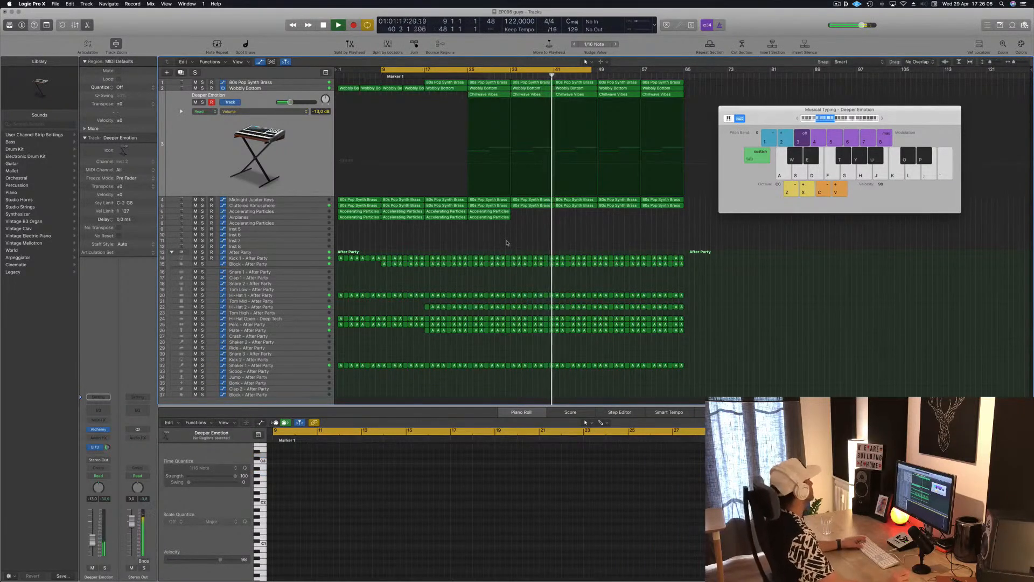